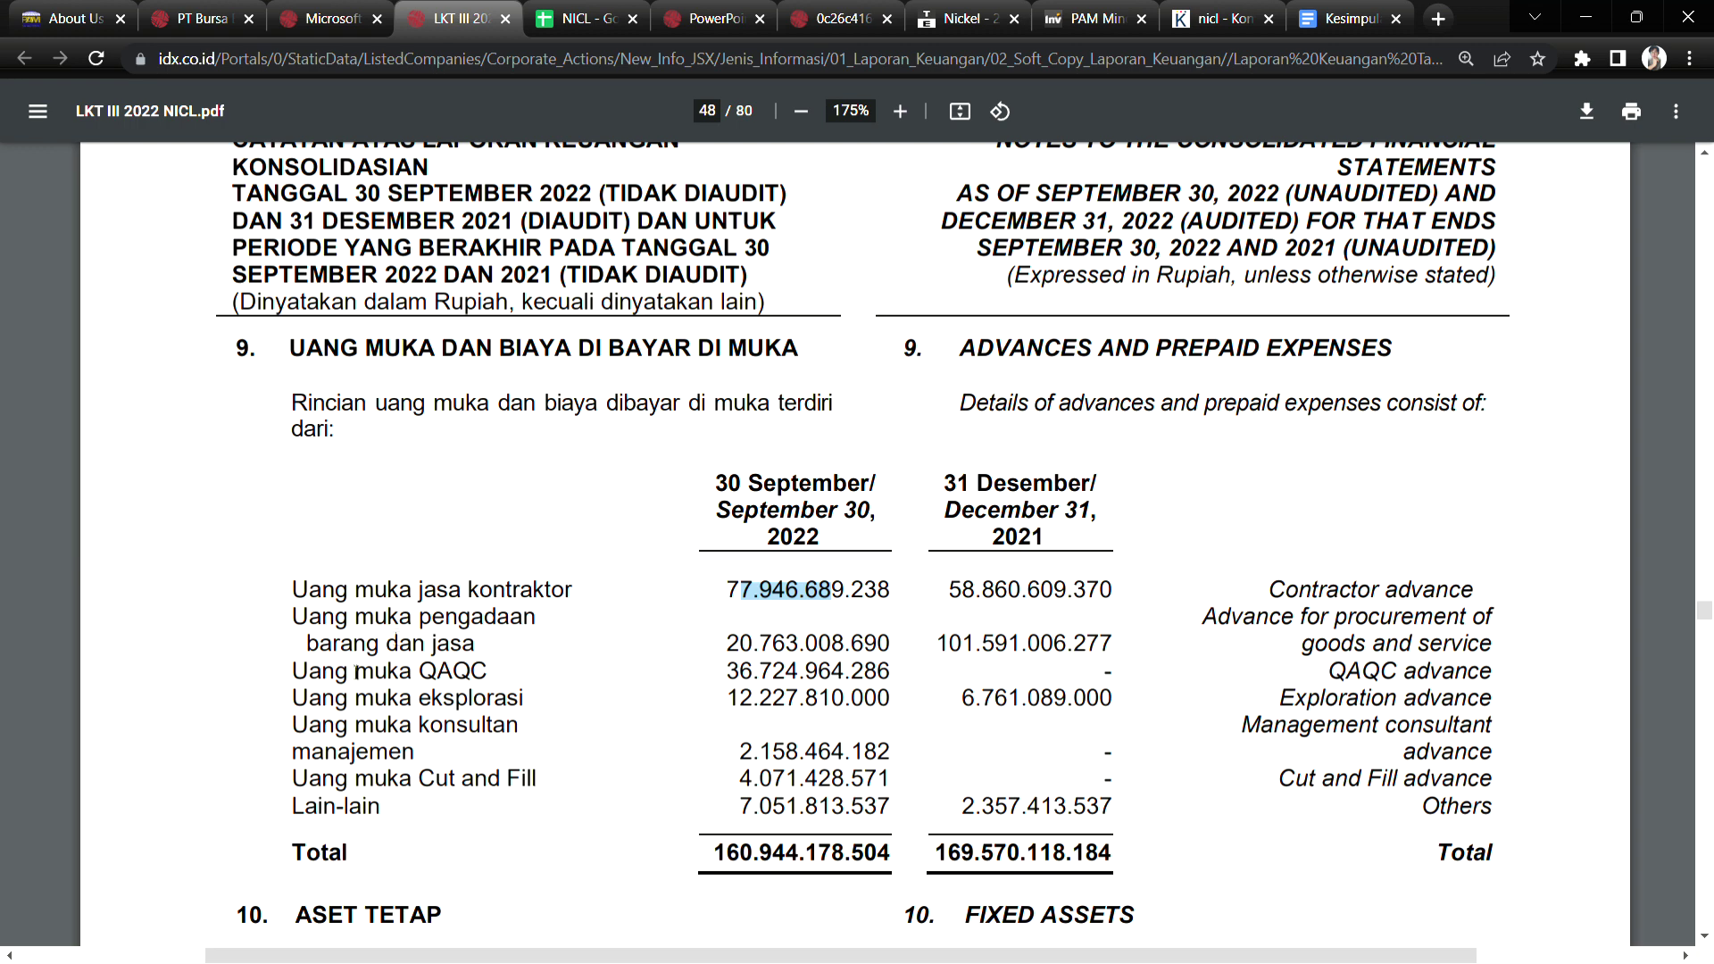
Check the company name on the About Us page, and review the advances breakdown in note 9 of the LKT III 2022 report.
left_click(76, 18)
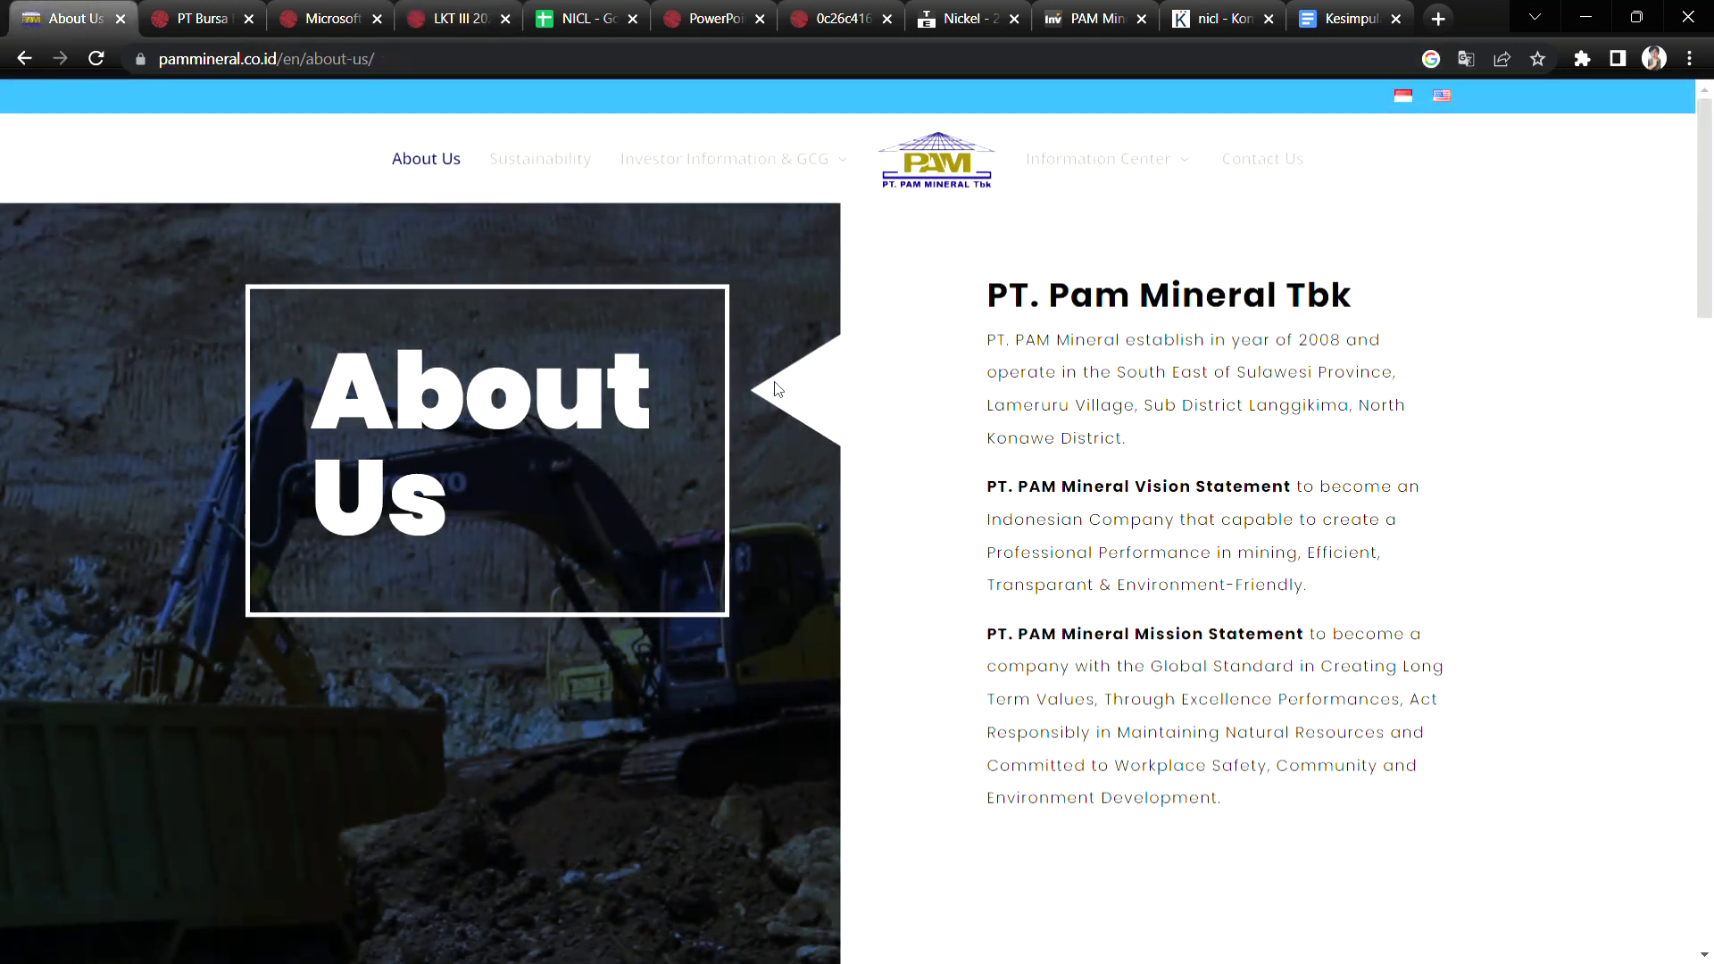
left_click_drag(1068, 295, 1283, 297)
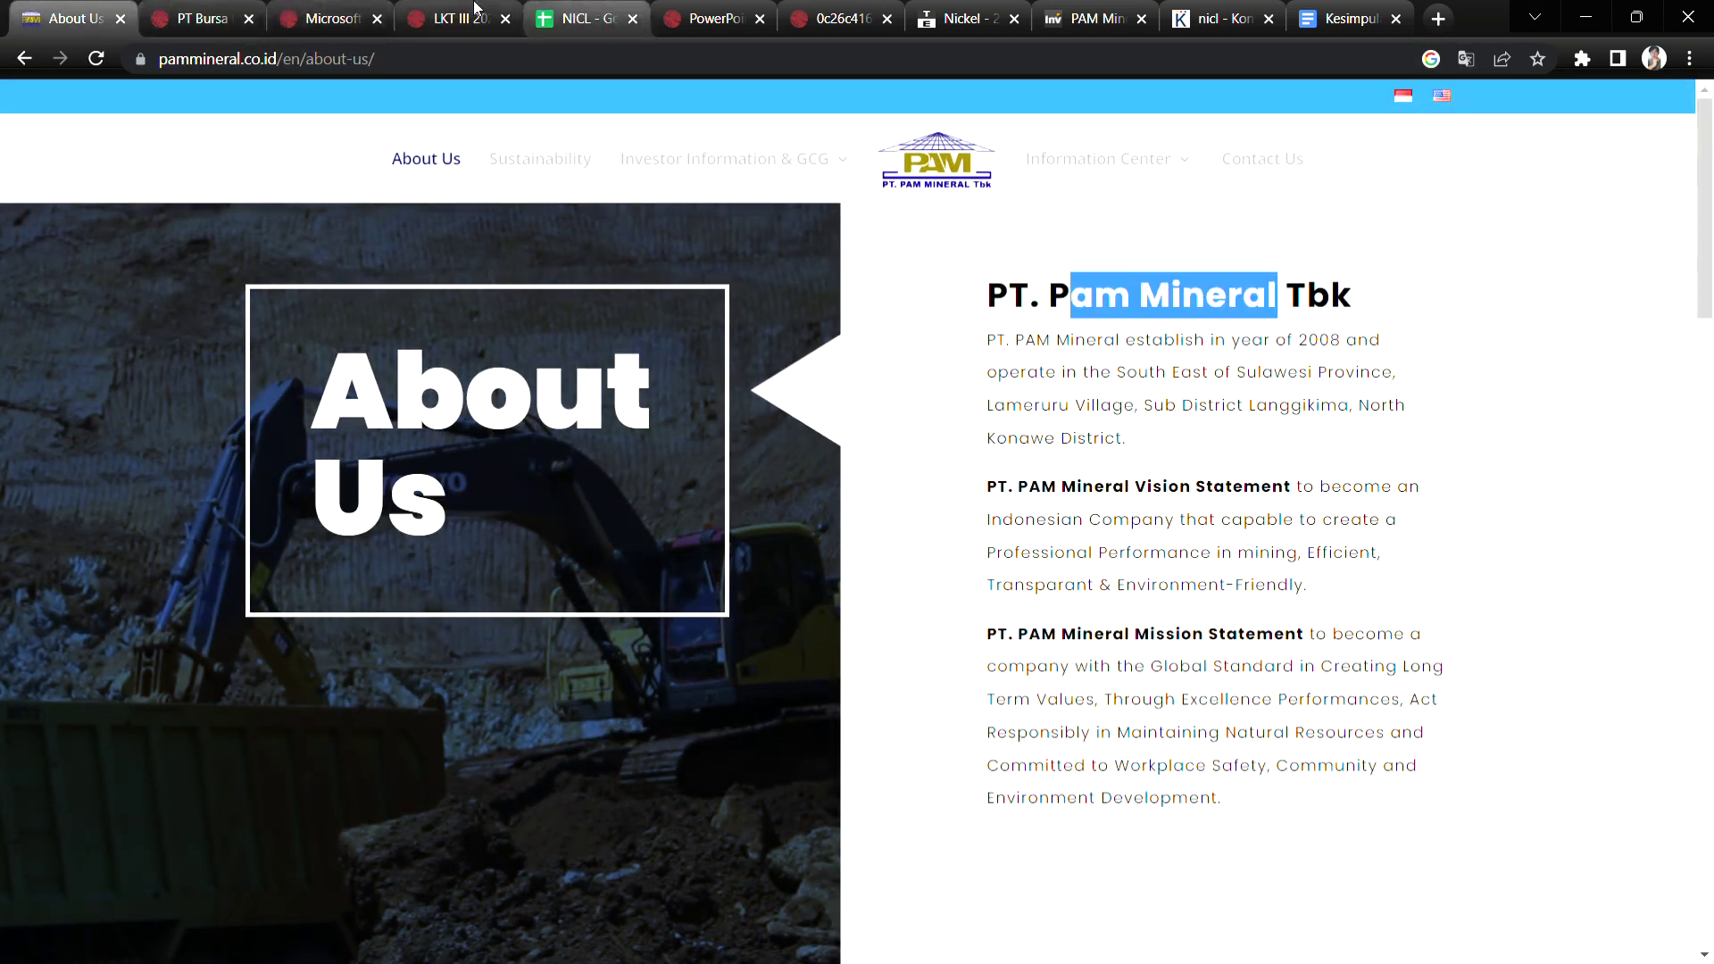
left_click(440, 13)
left_click_drag(450, 661, 473, 769)
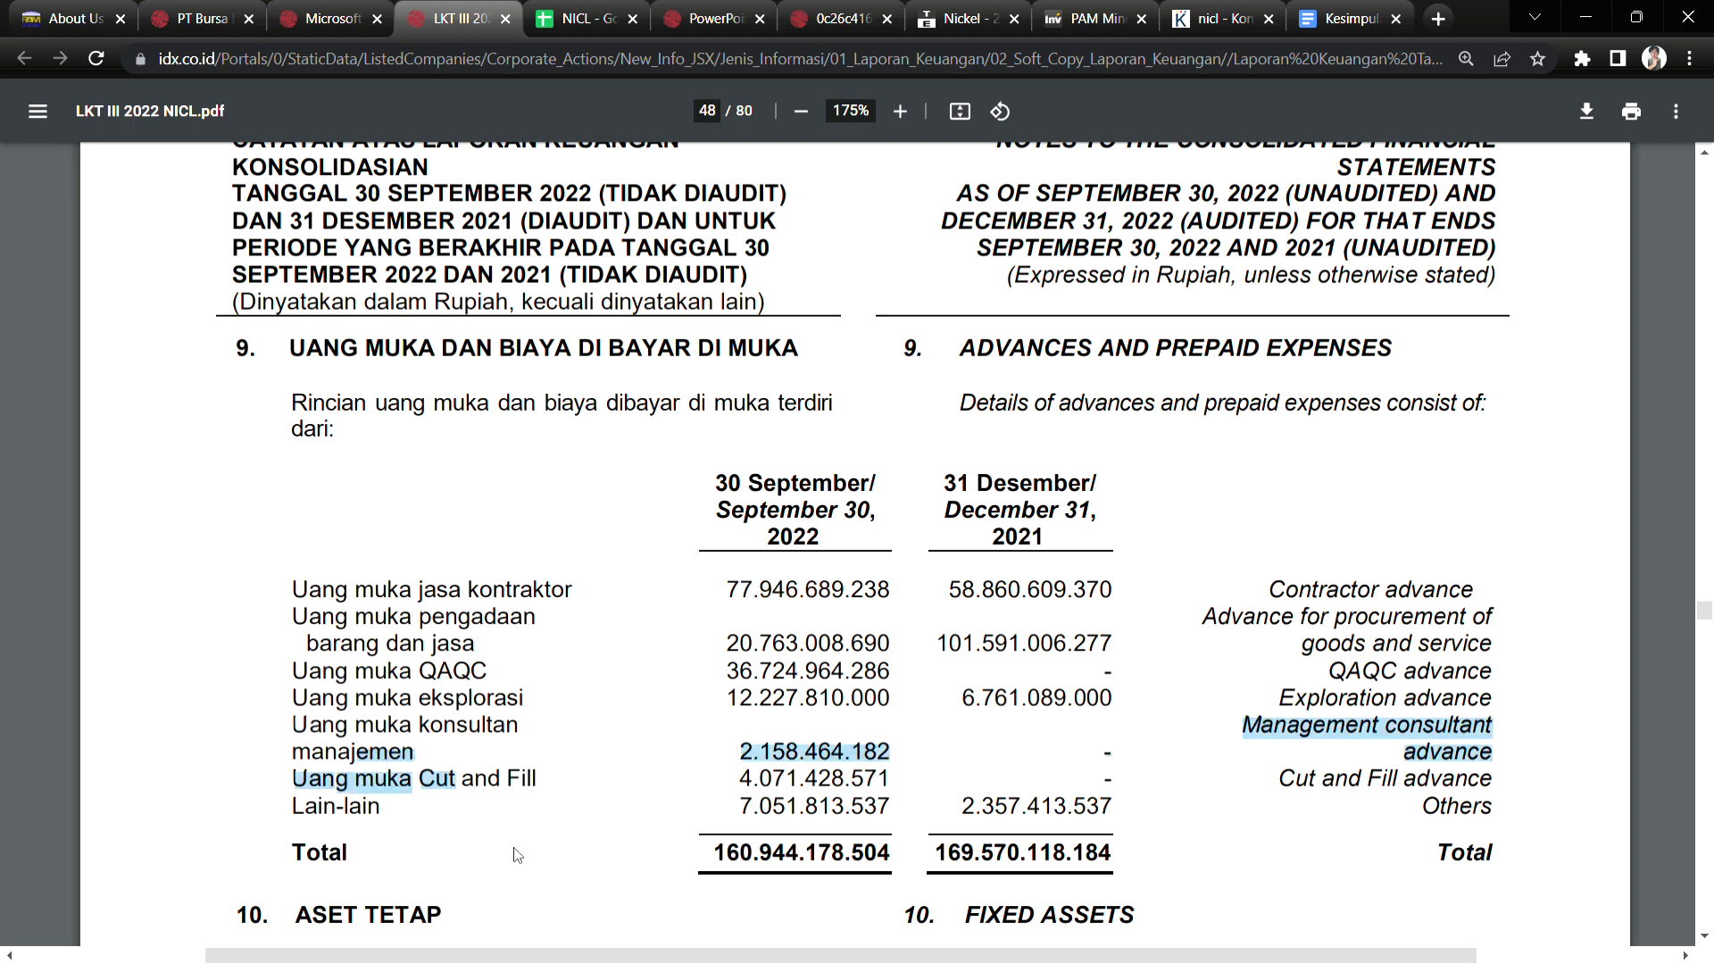
left_click_drag(720, 868, 773, 862)
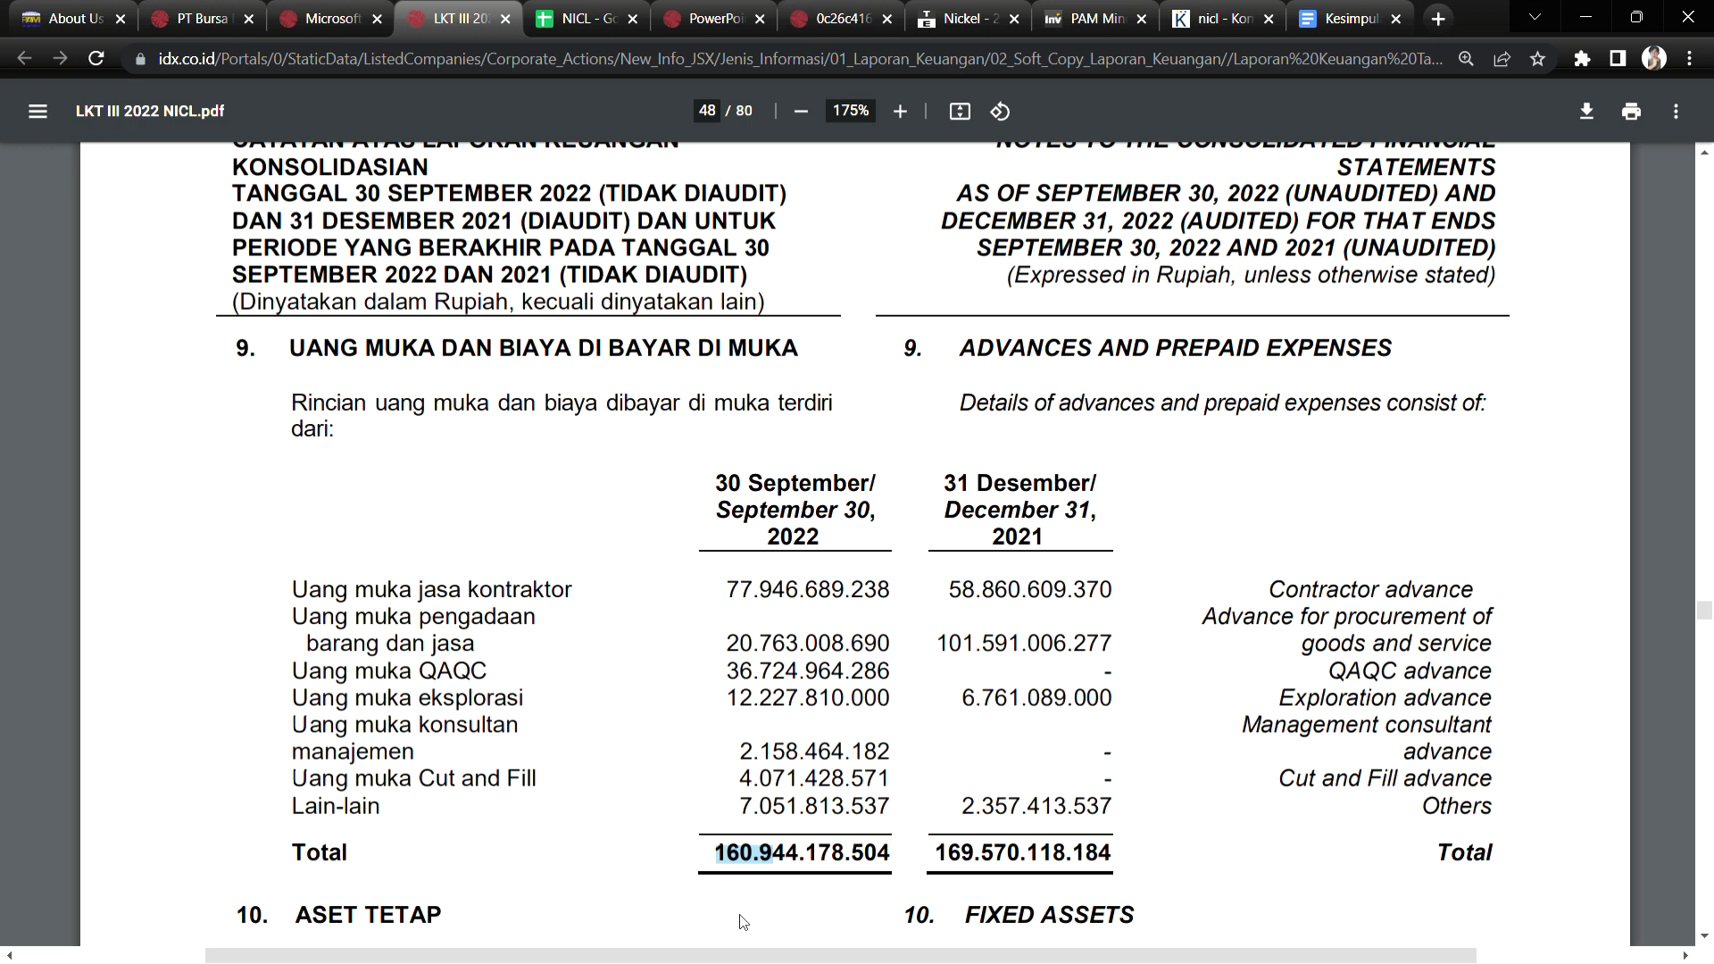
left_click_drag(357, 592, 534, 597)
left_click_drag(418, 591, 634, 614)
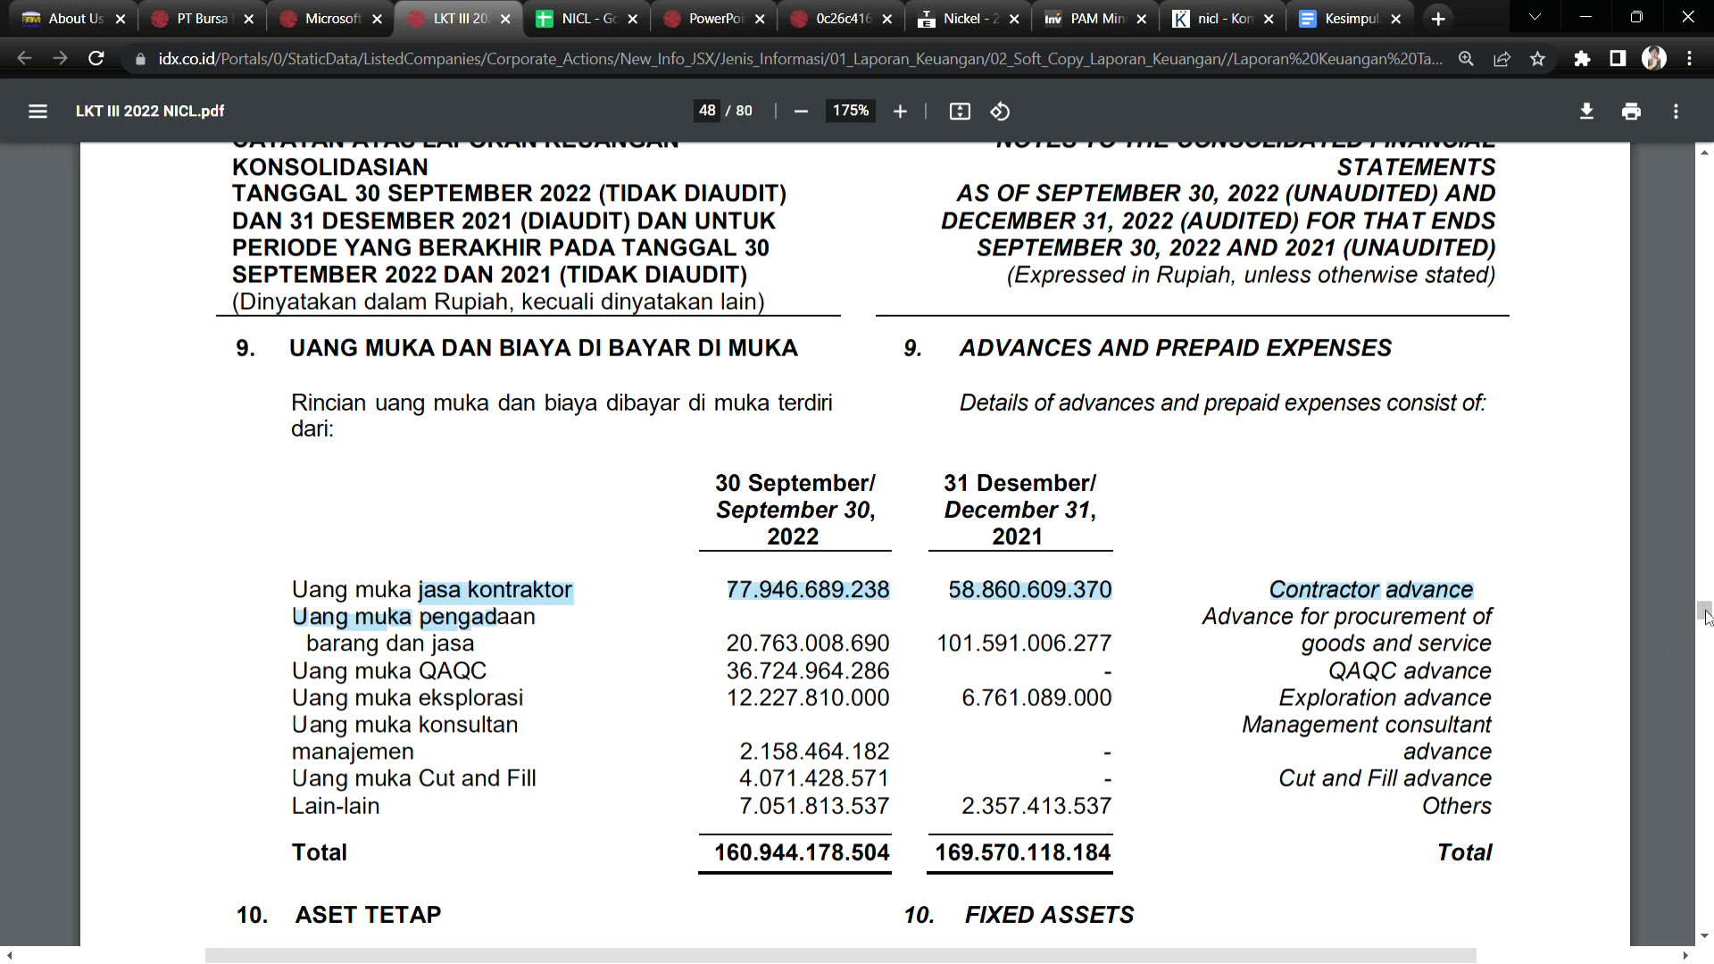
Return to the statement of financial position and highlight the September 2022 advances and prepaid expenses figure under current assets.
left_click_drag(1705, 616, 1706, 169)
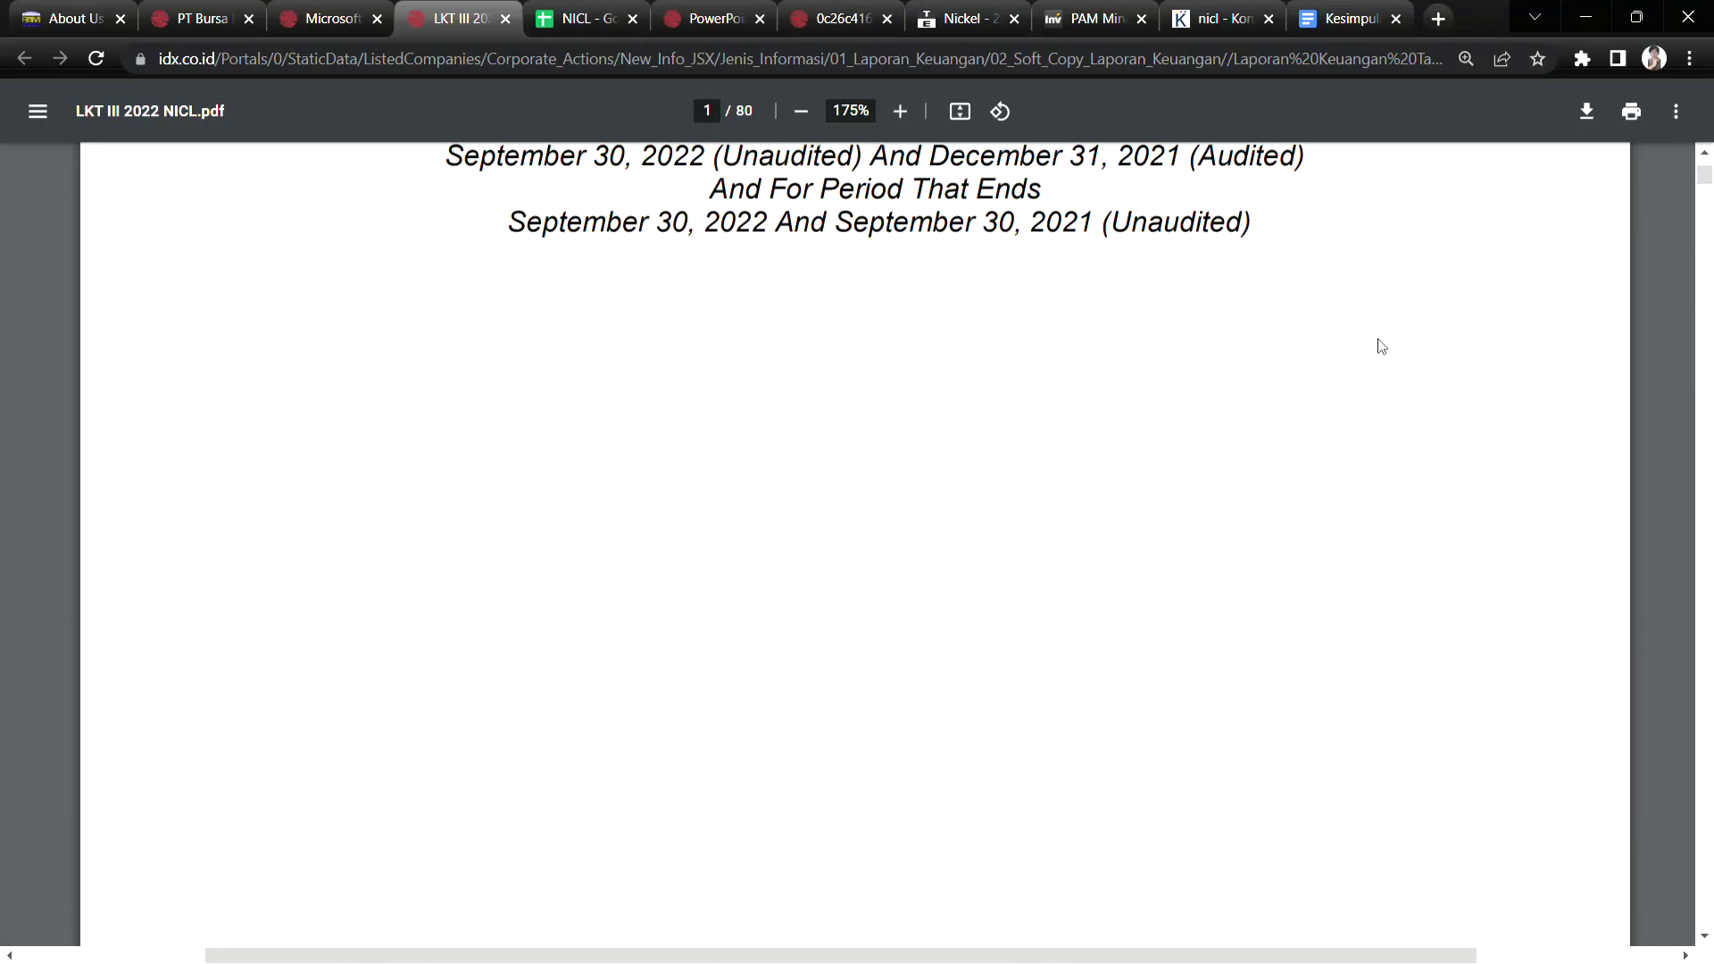
scroll(1014, 653, "down", 20)
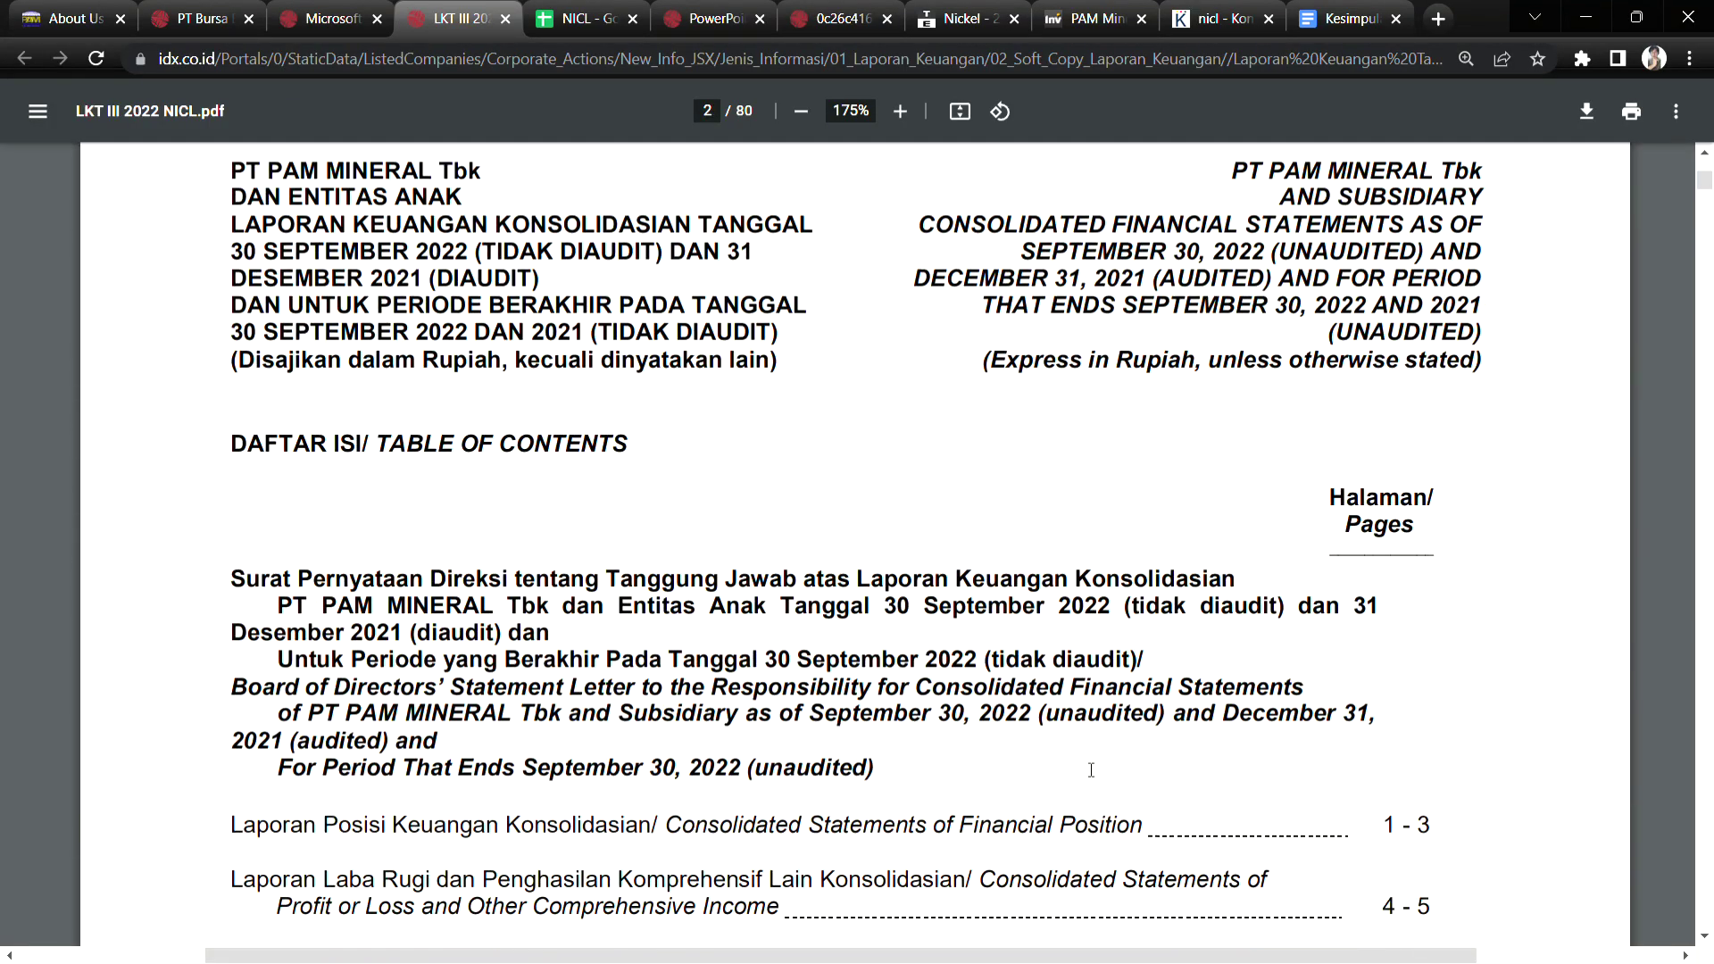
scroll(1071, 776, "down", 20)
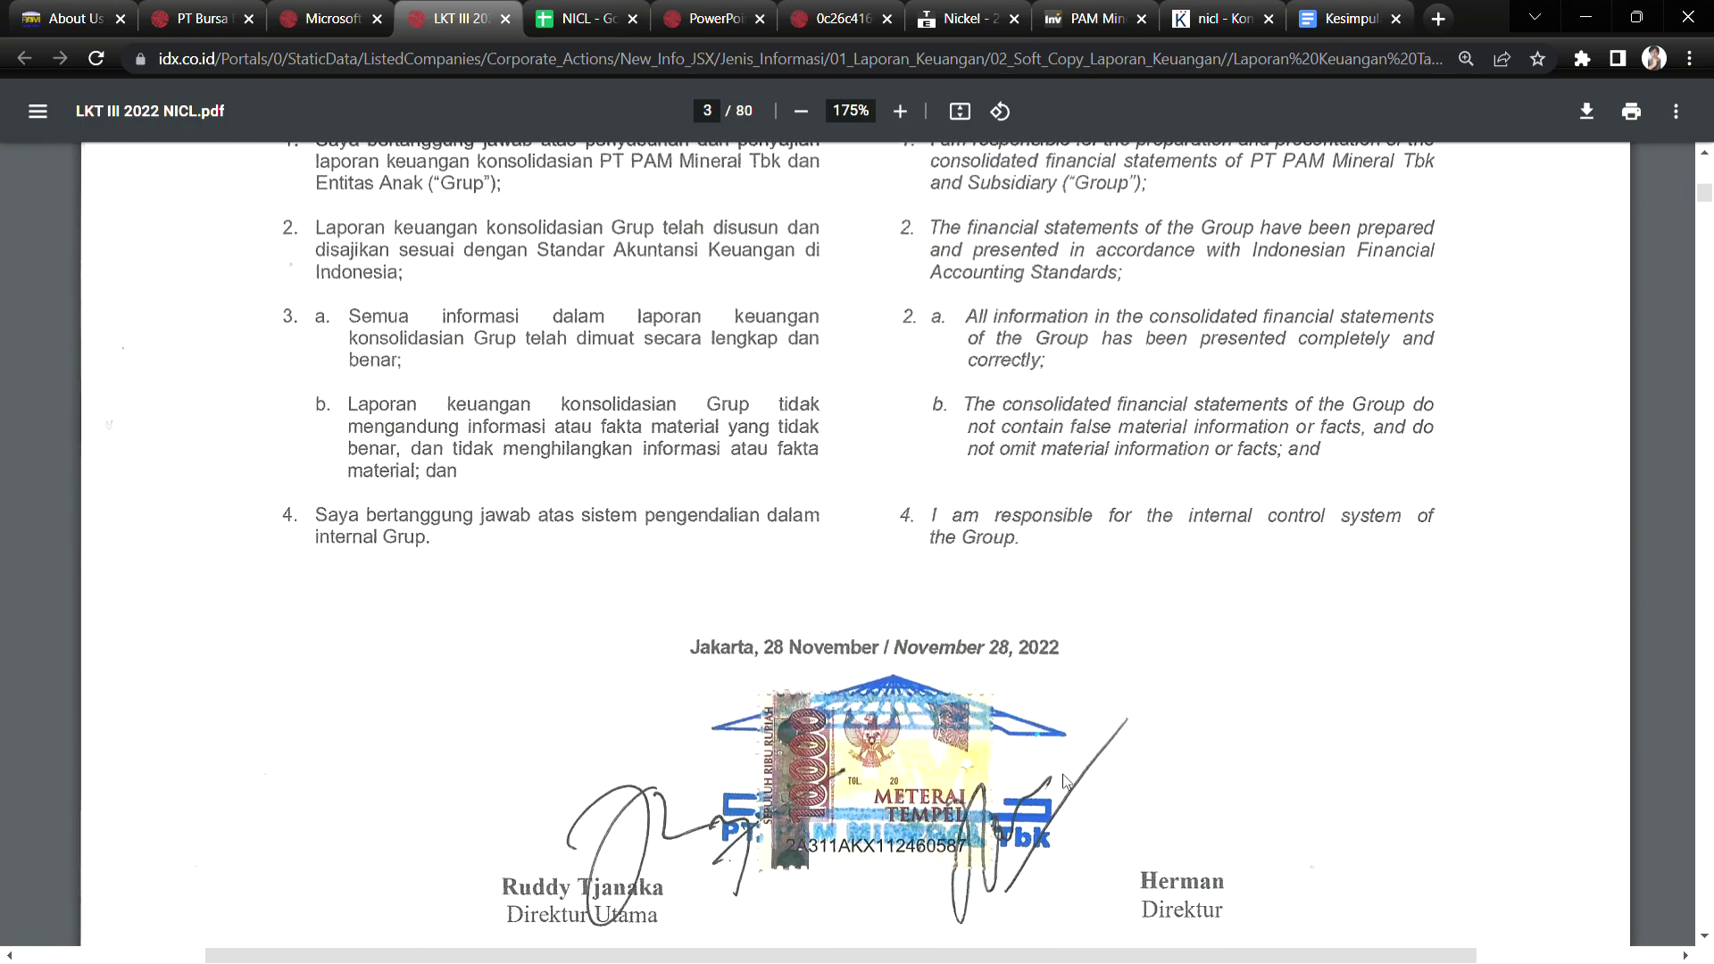
scroll(1053, 785, "down", 15)
scroll(857, 832, "up", 7)
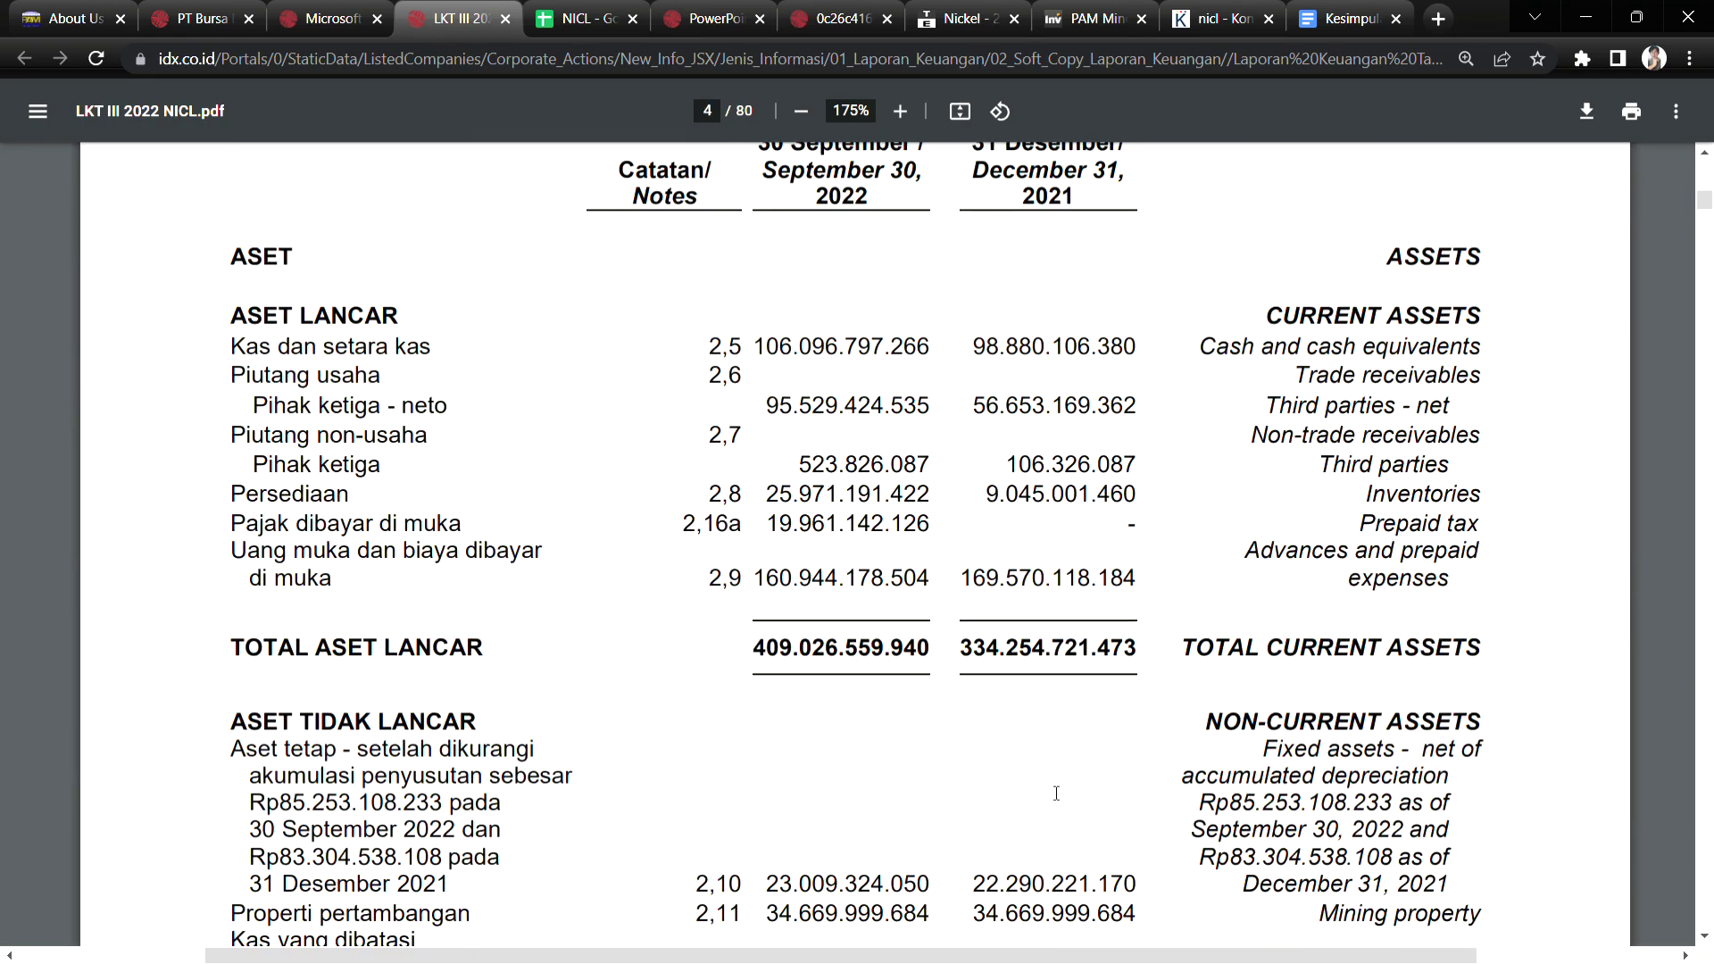
left_click_drag(404, 881, 421, 893)
left_click_drag(755, 912, 837, 914)
scroll(892, 919, "down", 4)
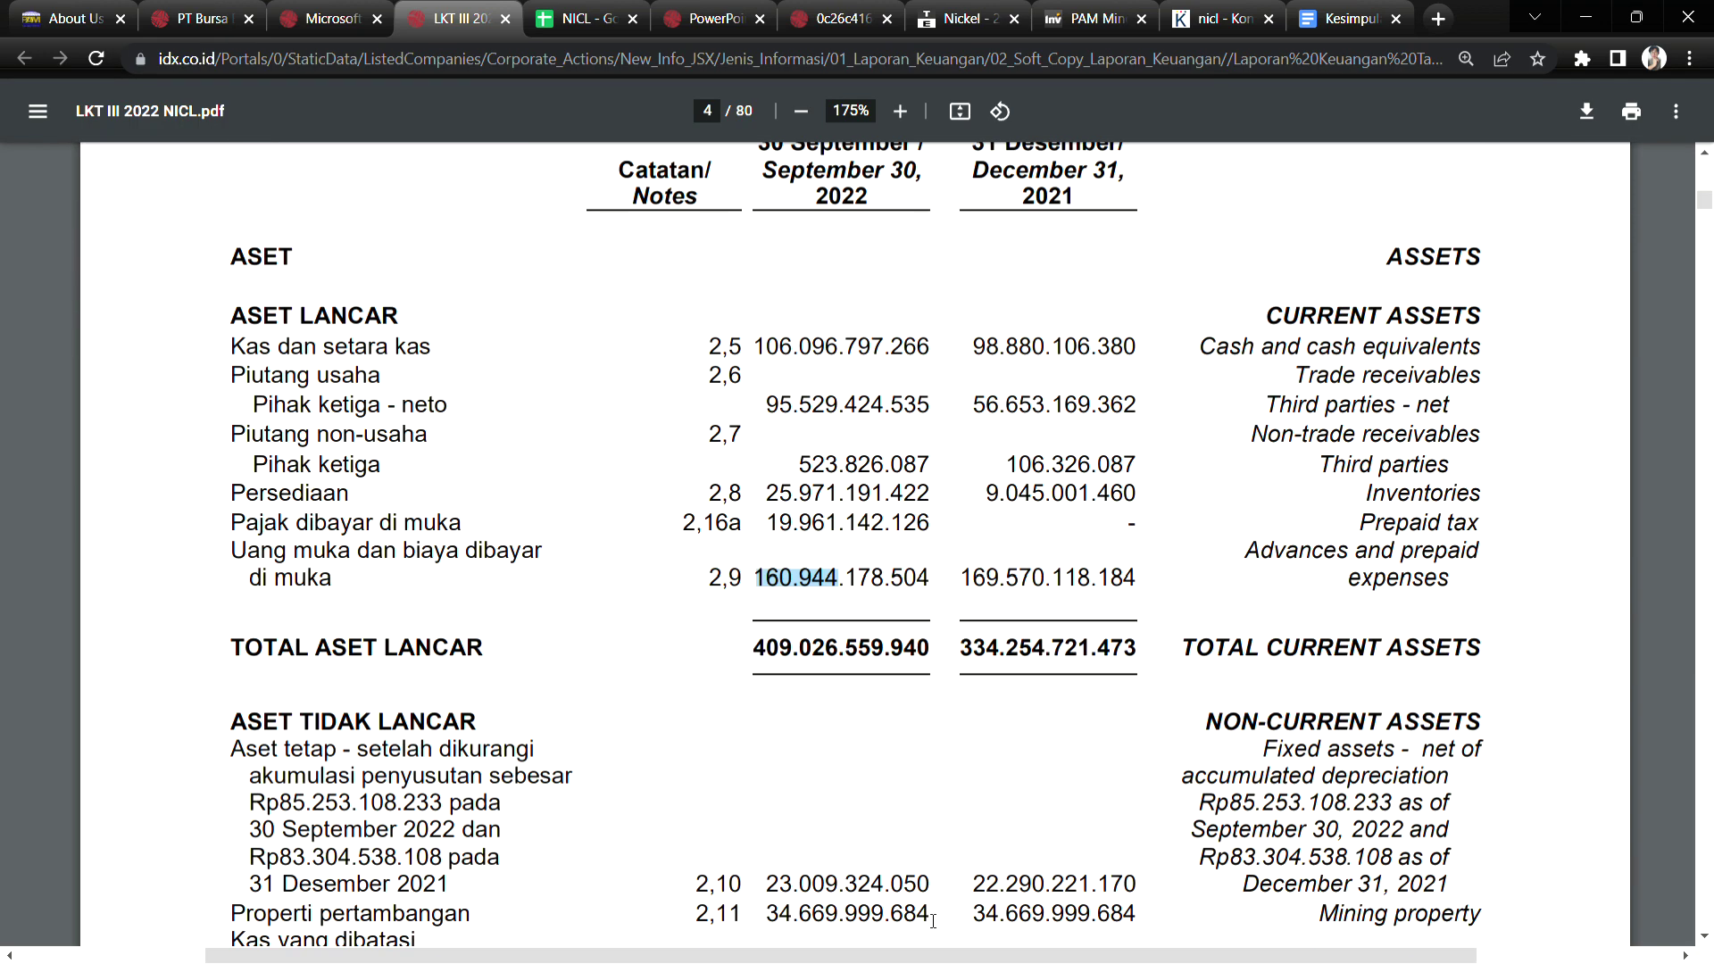
left_click(806, 608)
Highlight the September 2022 cash, third-party trade receivables and inventories figures under current assets.
left_click_drag(755, 346, 789, 358)
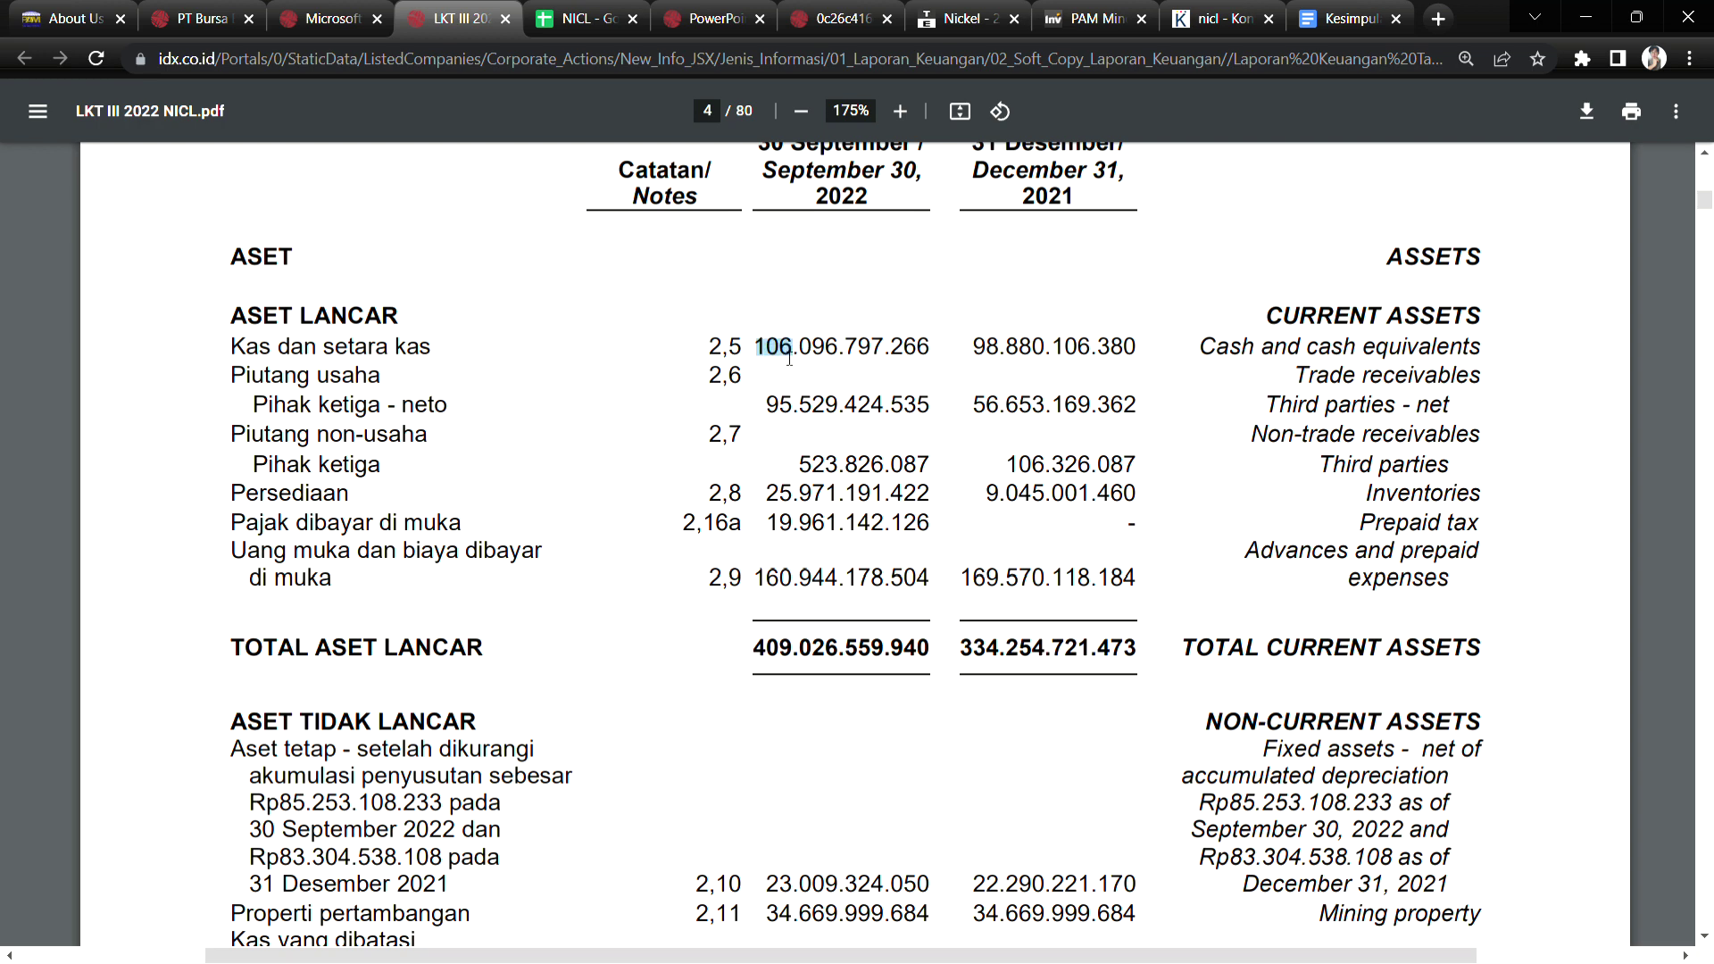
left_click_drag(316, 403, 460, 404)
left_click_drag(765, 413, 807, 413)
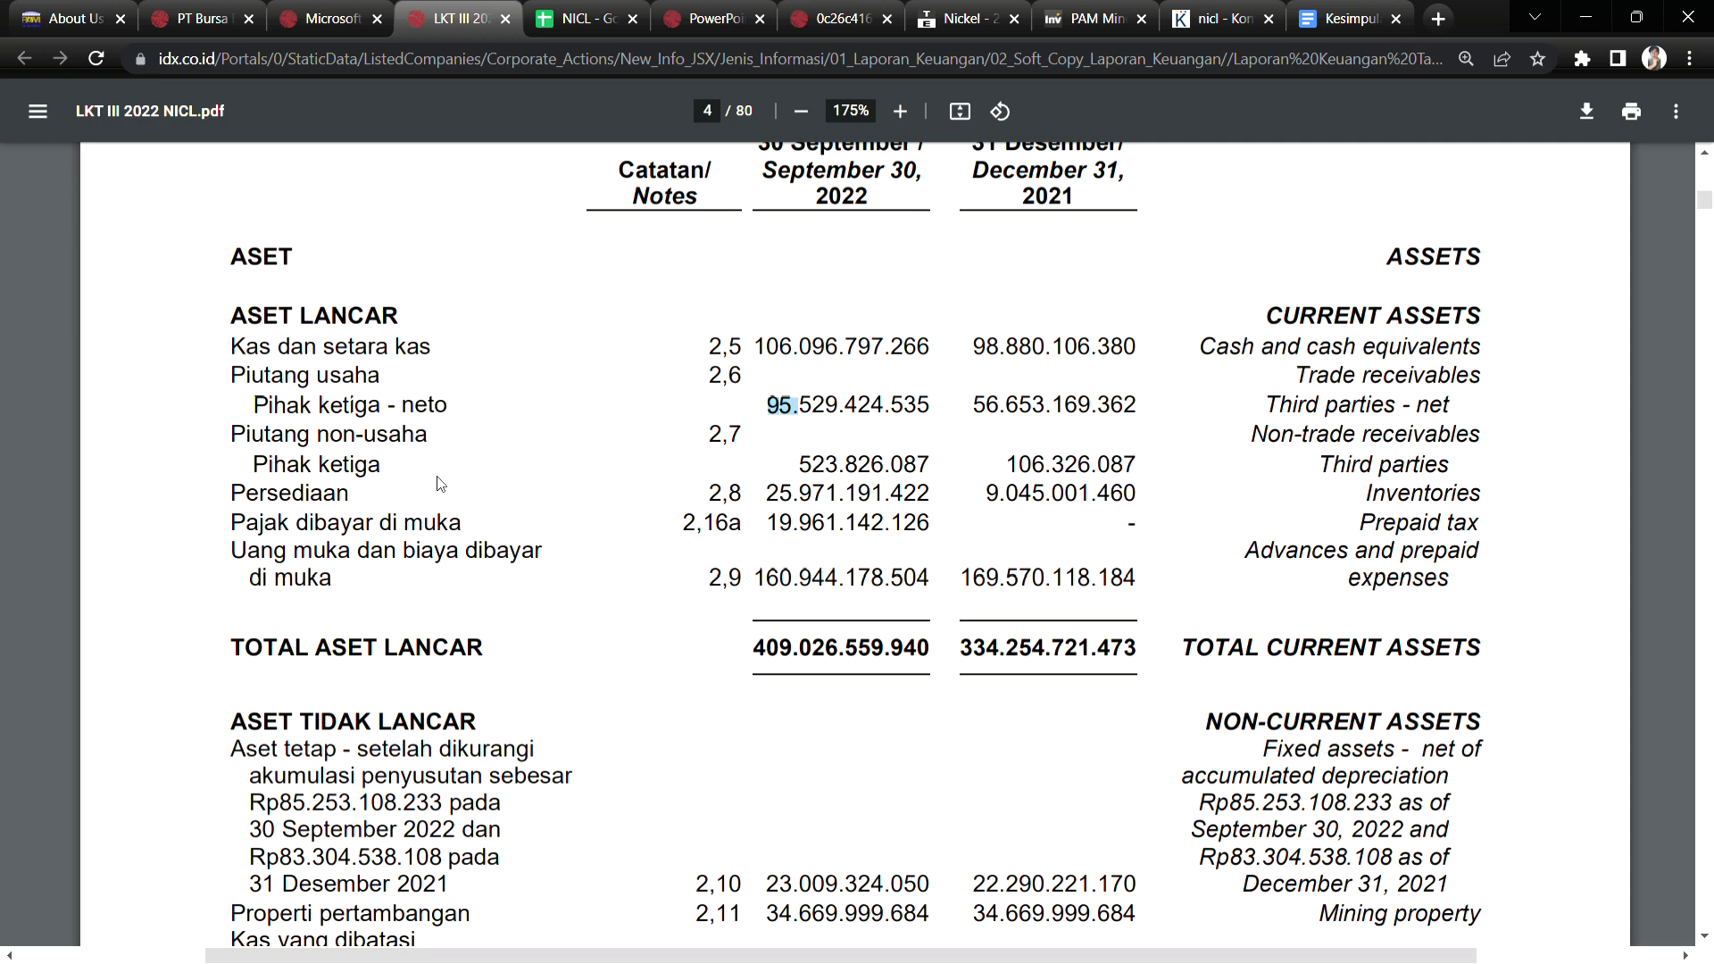
left_click_drag(766, 497, 810, 502)
Find note 8 on inventories, highlight the September 2022 nickel ore figure and read on to note 9.
left_click_drag(1704, 202, 1705, 603)
scroll(1705, 603, "down", 15)
scroll(1416, 696, "up", 5)
scroll(1417, 696, "up", 6)
scroll(706, 634, "down", 5)
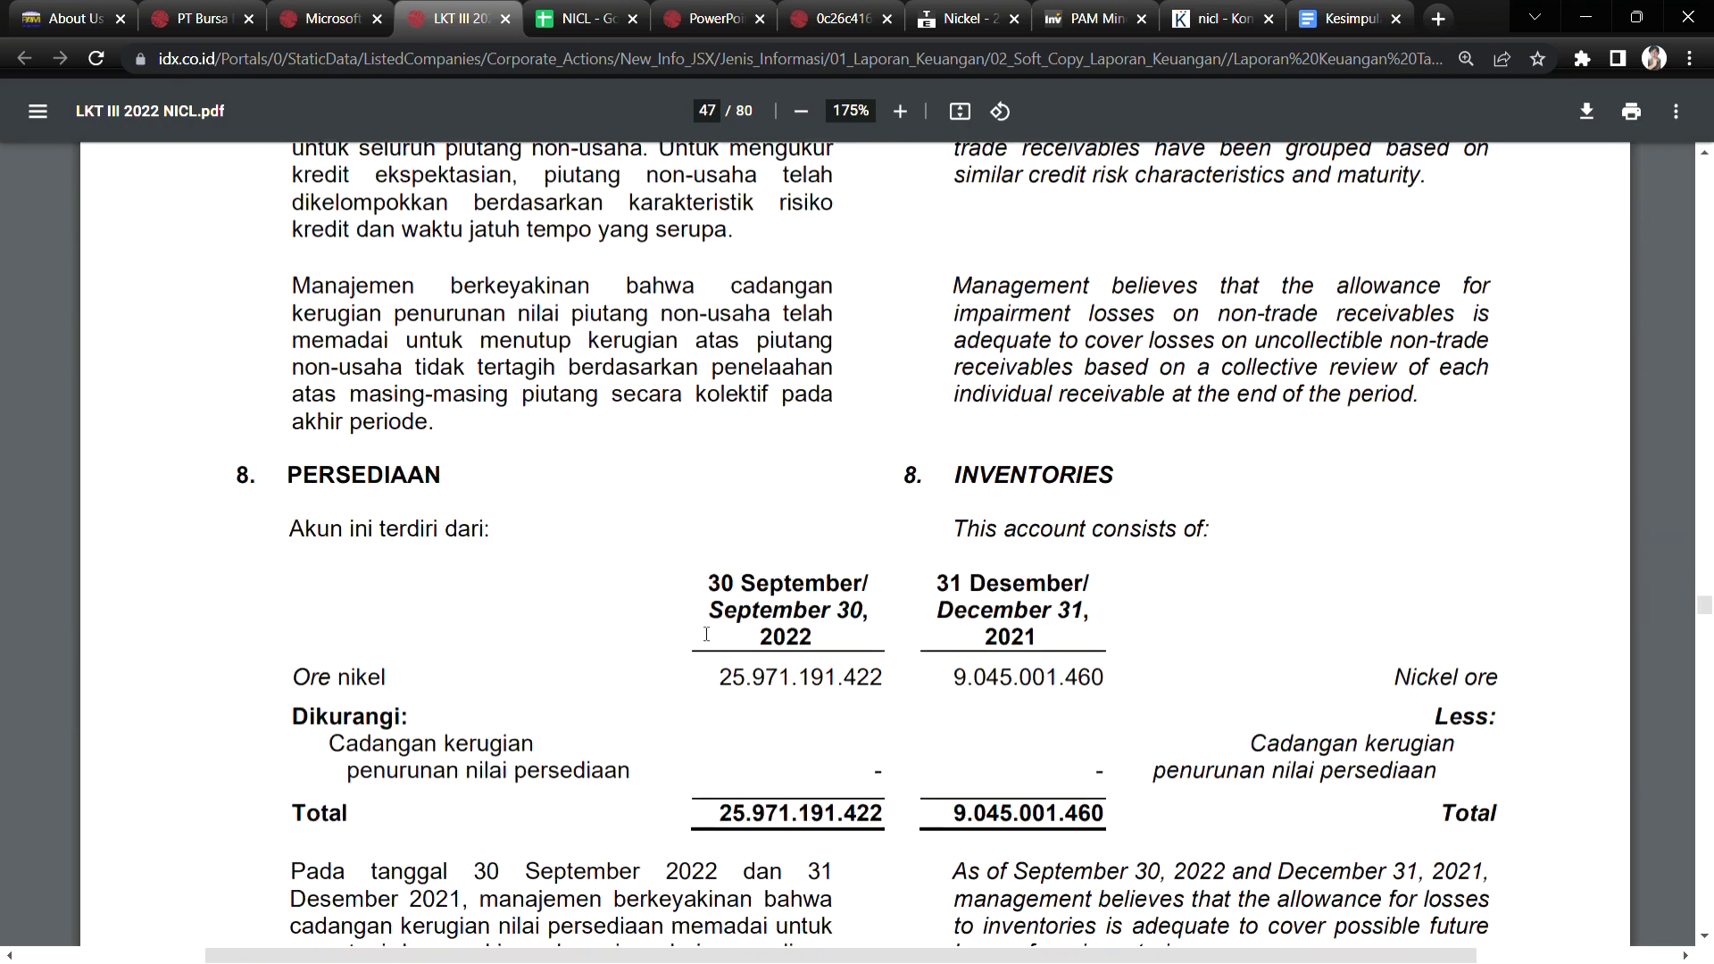
left_click_drag(720, 680, 843, 680)
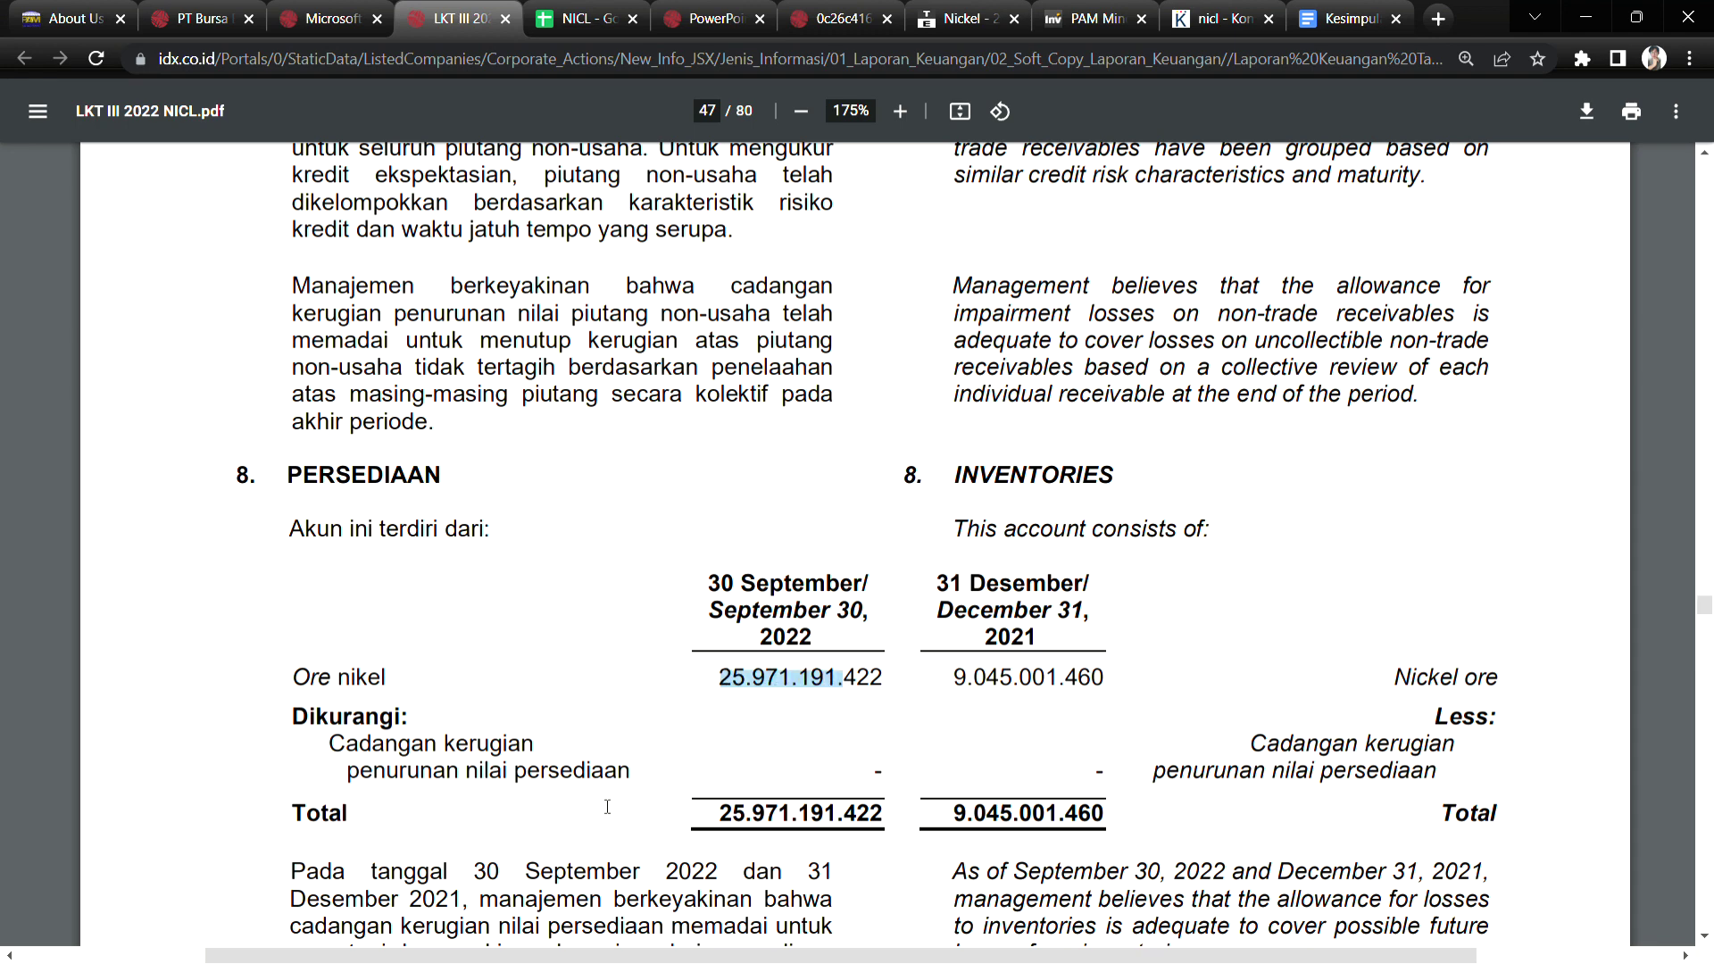
left_click(1705, 937)
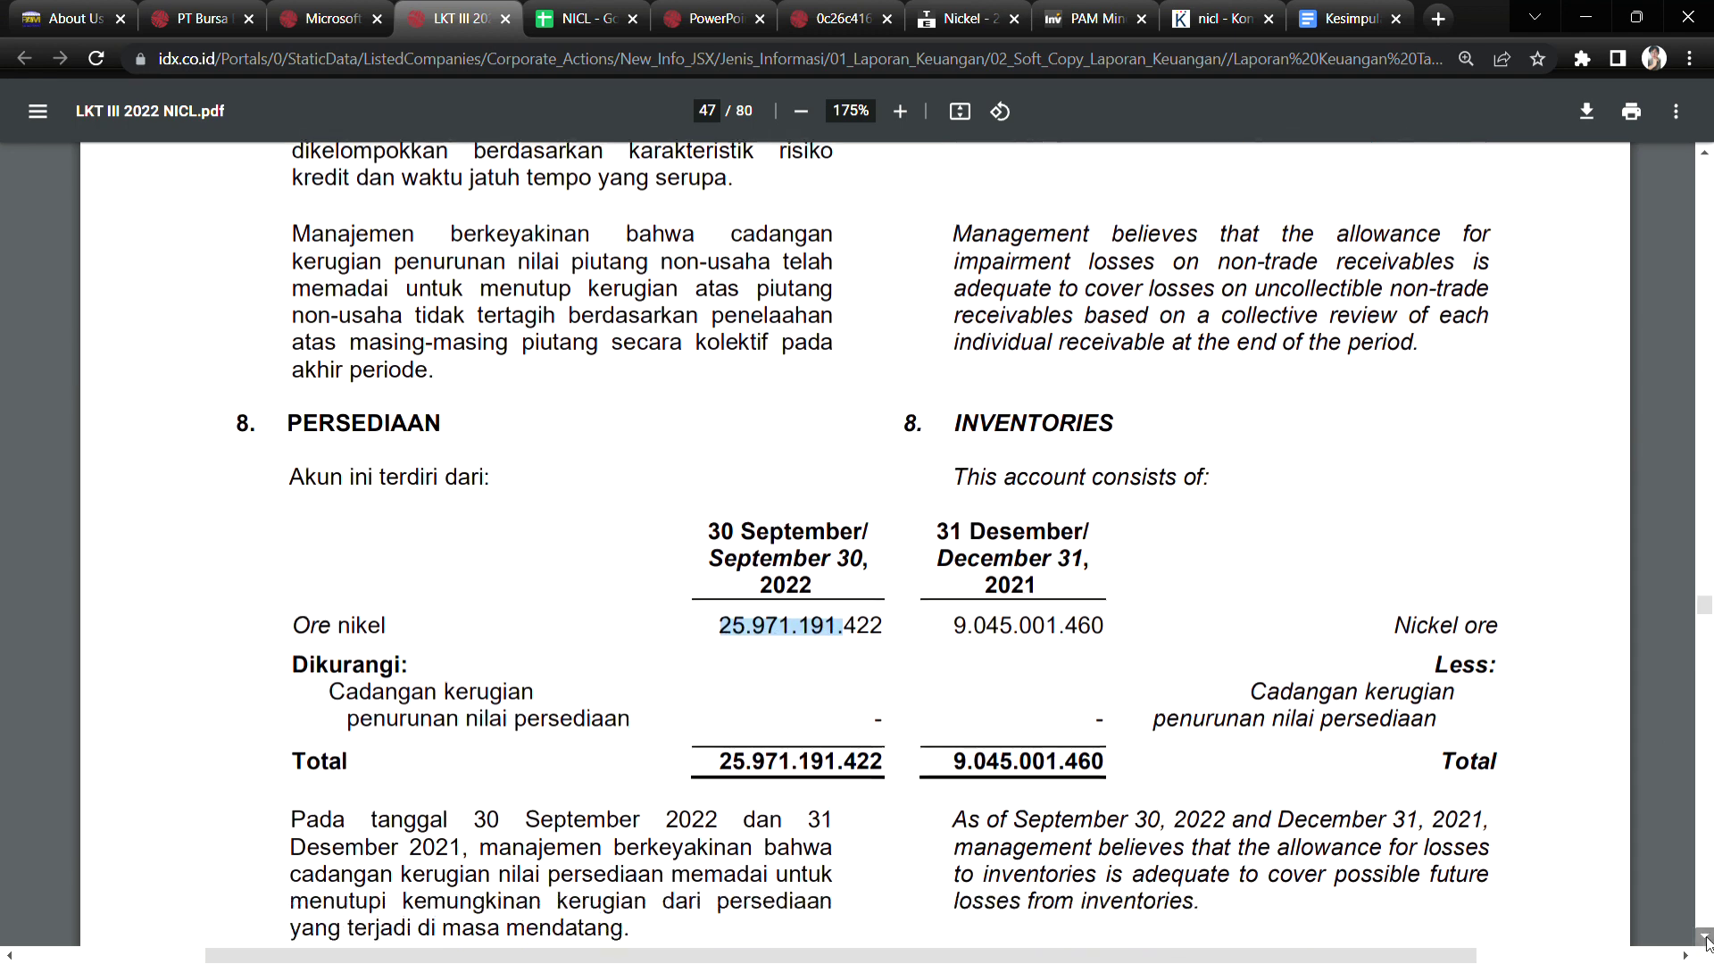
left_click(1705, 937)
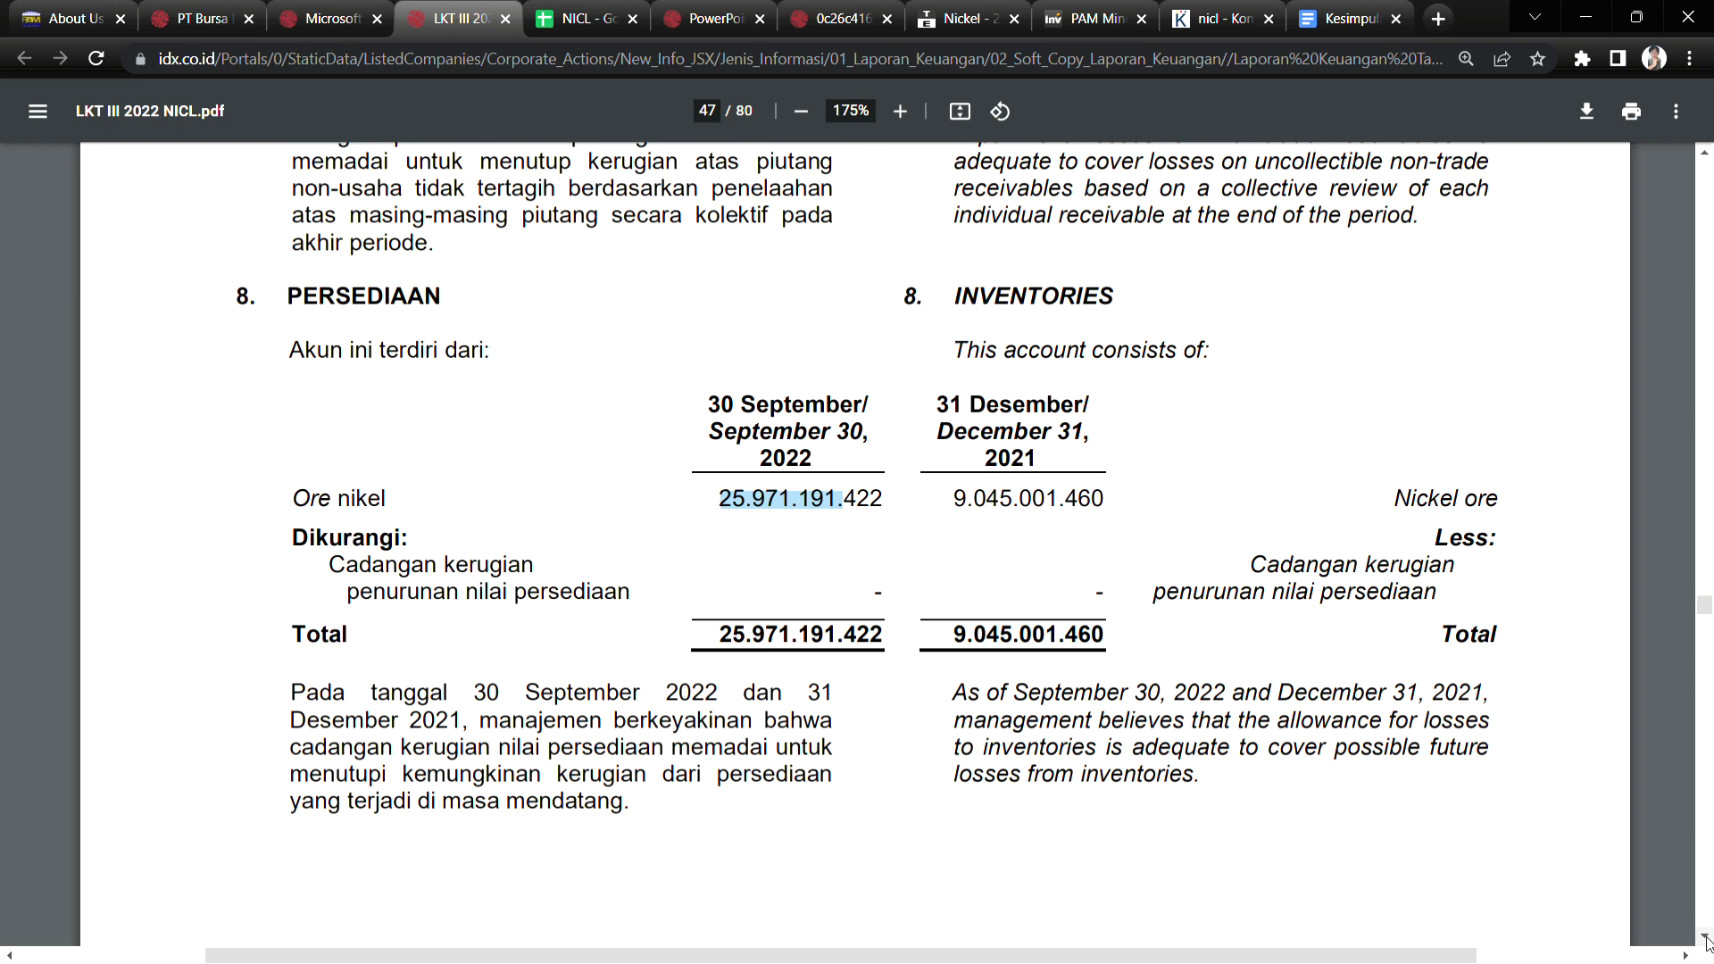
scroll(1705, 937, "down", 10)
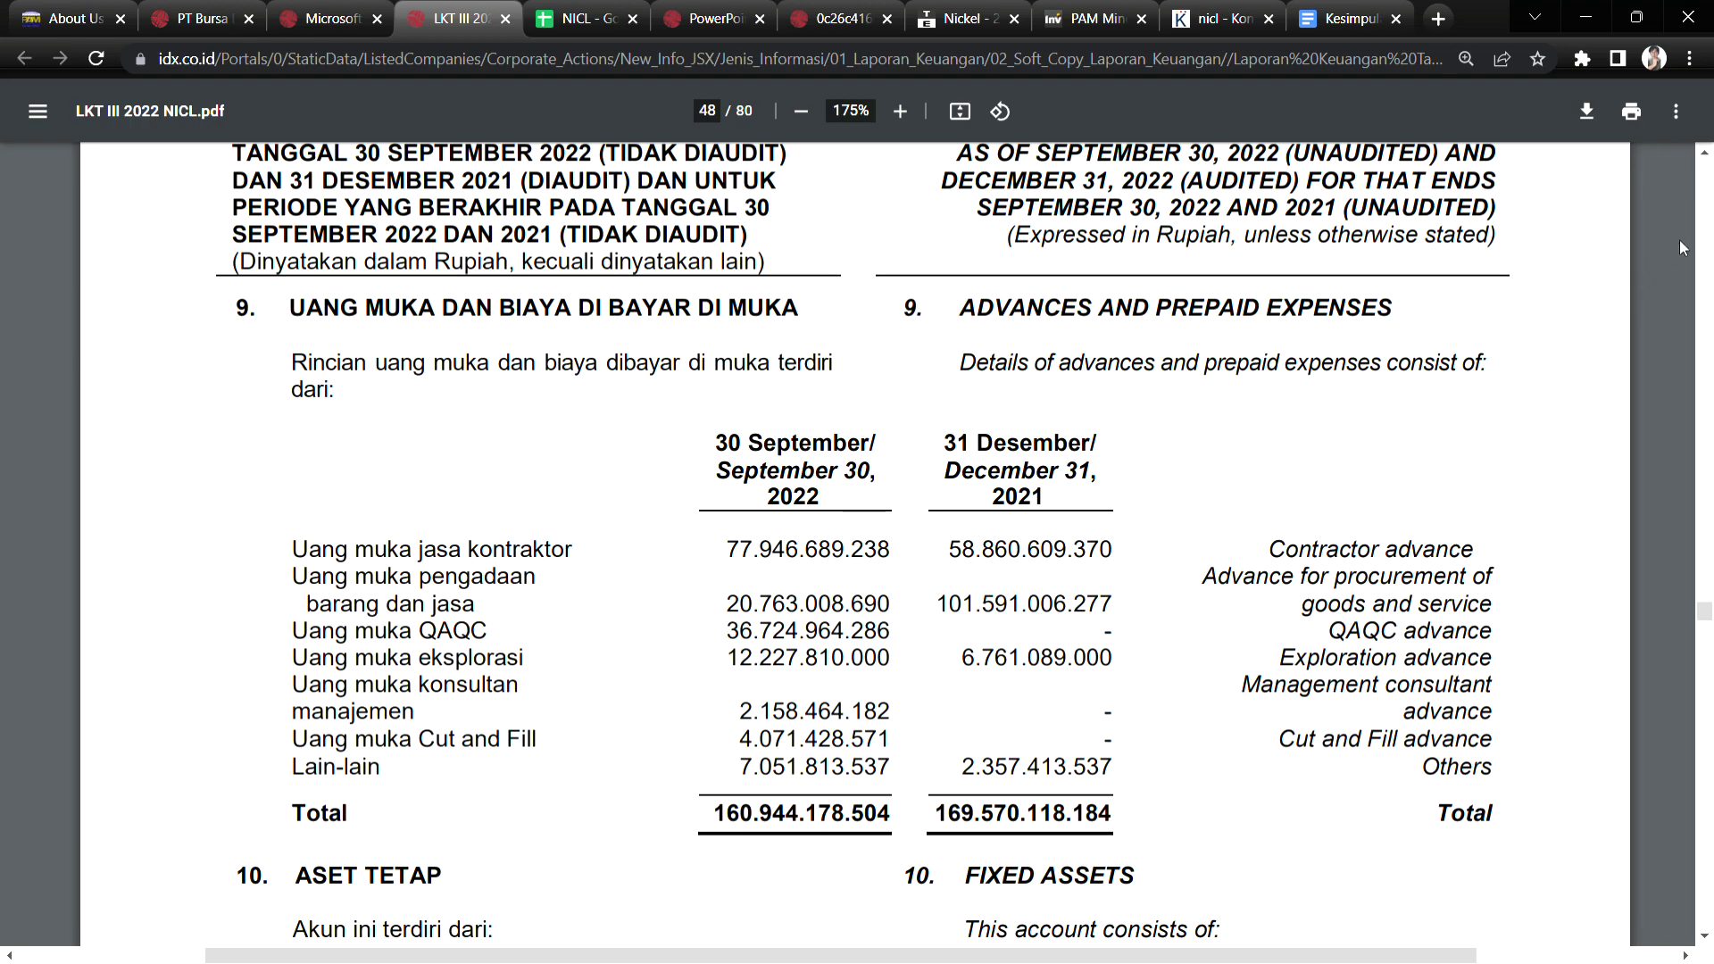
Return to the assets page of the statement of financial position and highlight total current assets for September 2022.
left_click(1705, 152)
left_click_drag(1705, 611, 1705, 148)
scroll(1152, 783, "down", 15)
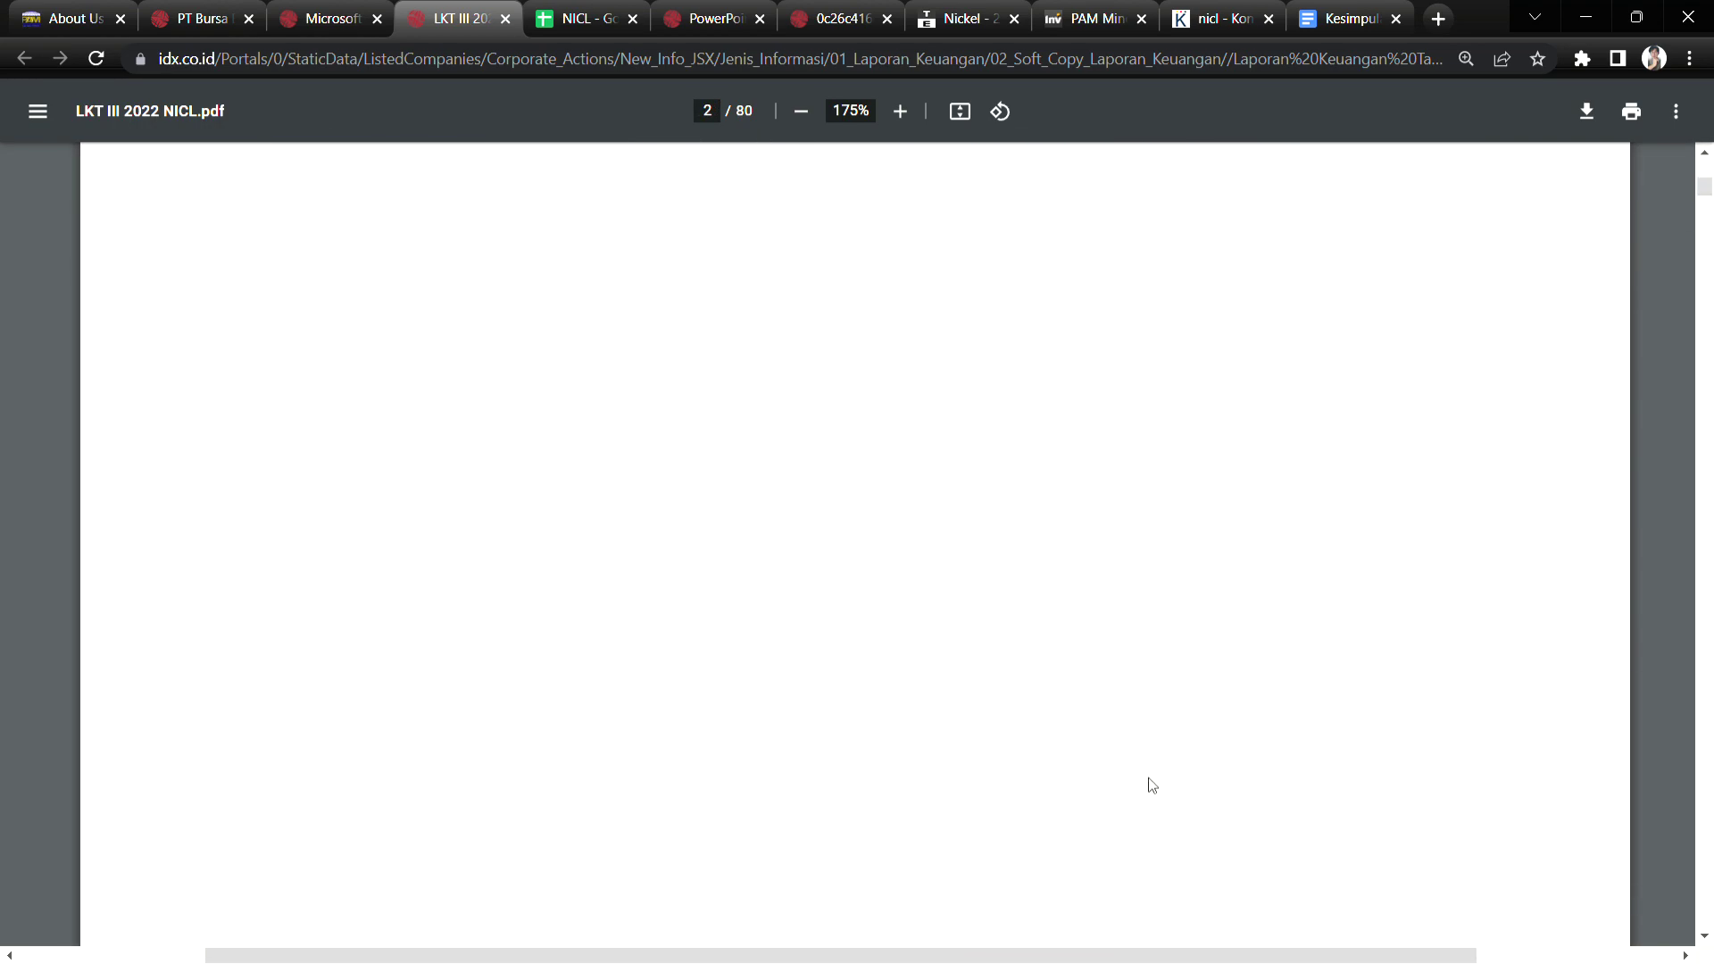
scroll(1151, 783, "down", 20)
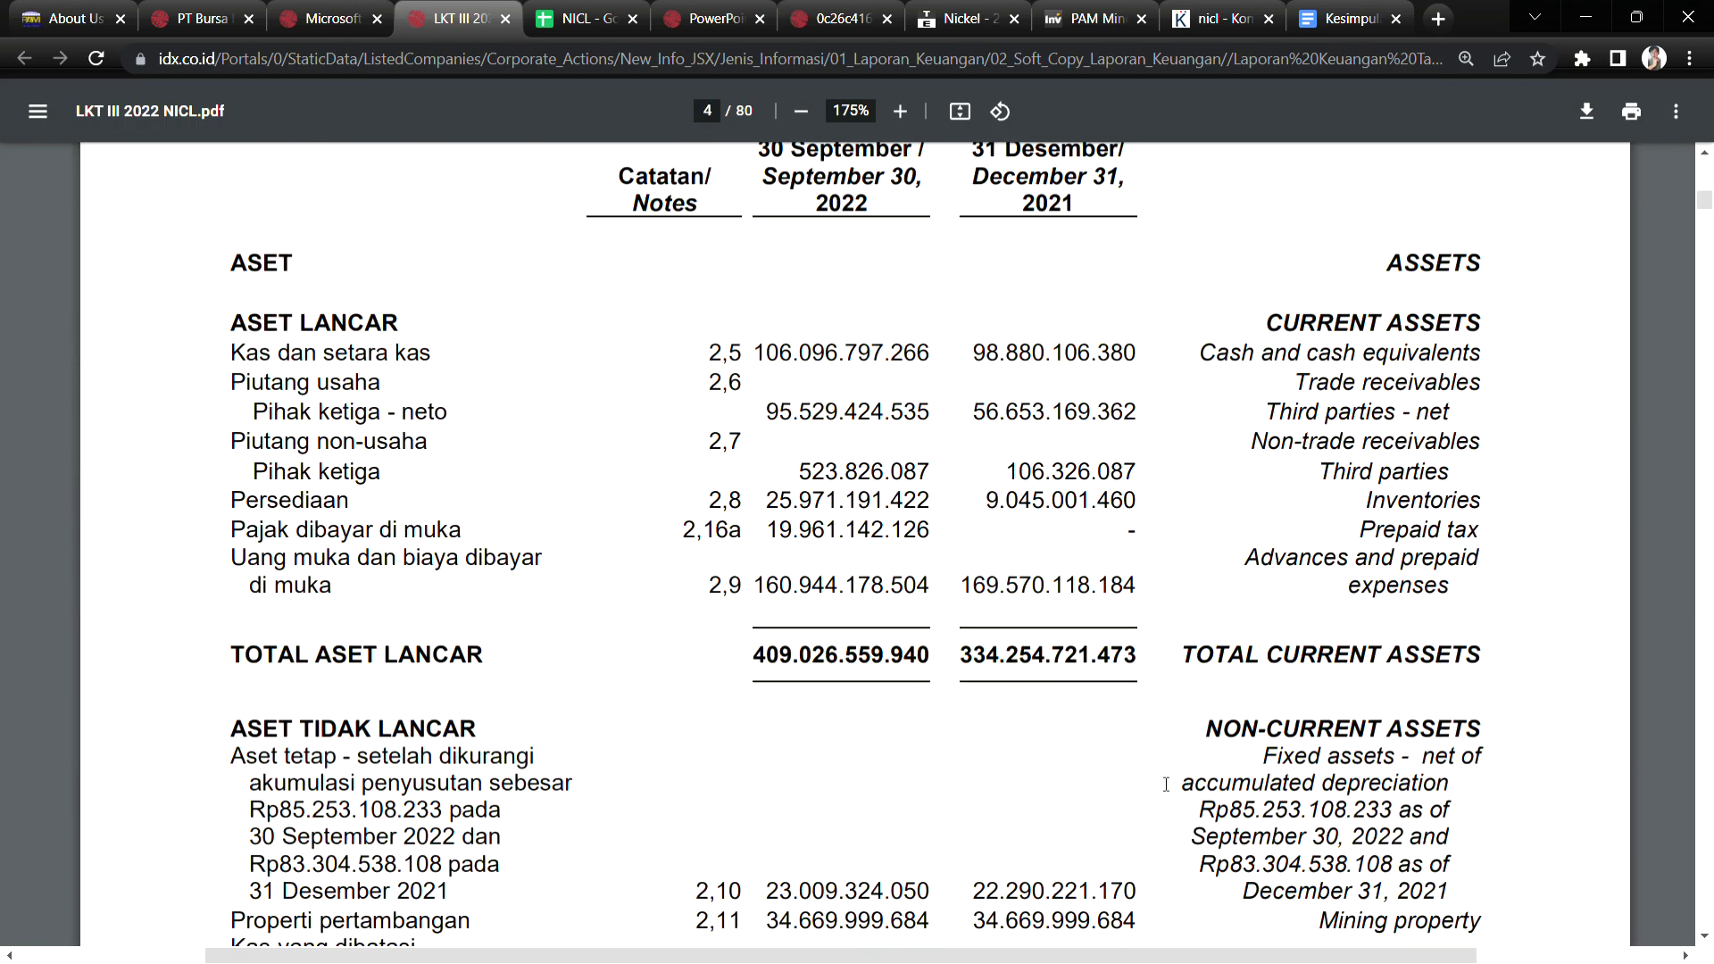
scroll(1168, 783, "up", 3)
scroll(1168, 783, "up", 15)
scroll(1116, 696, "down", 11)
scroll(1054, 580, "up", 4)
scroll(995, 477, "down", 2)
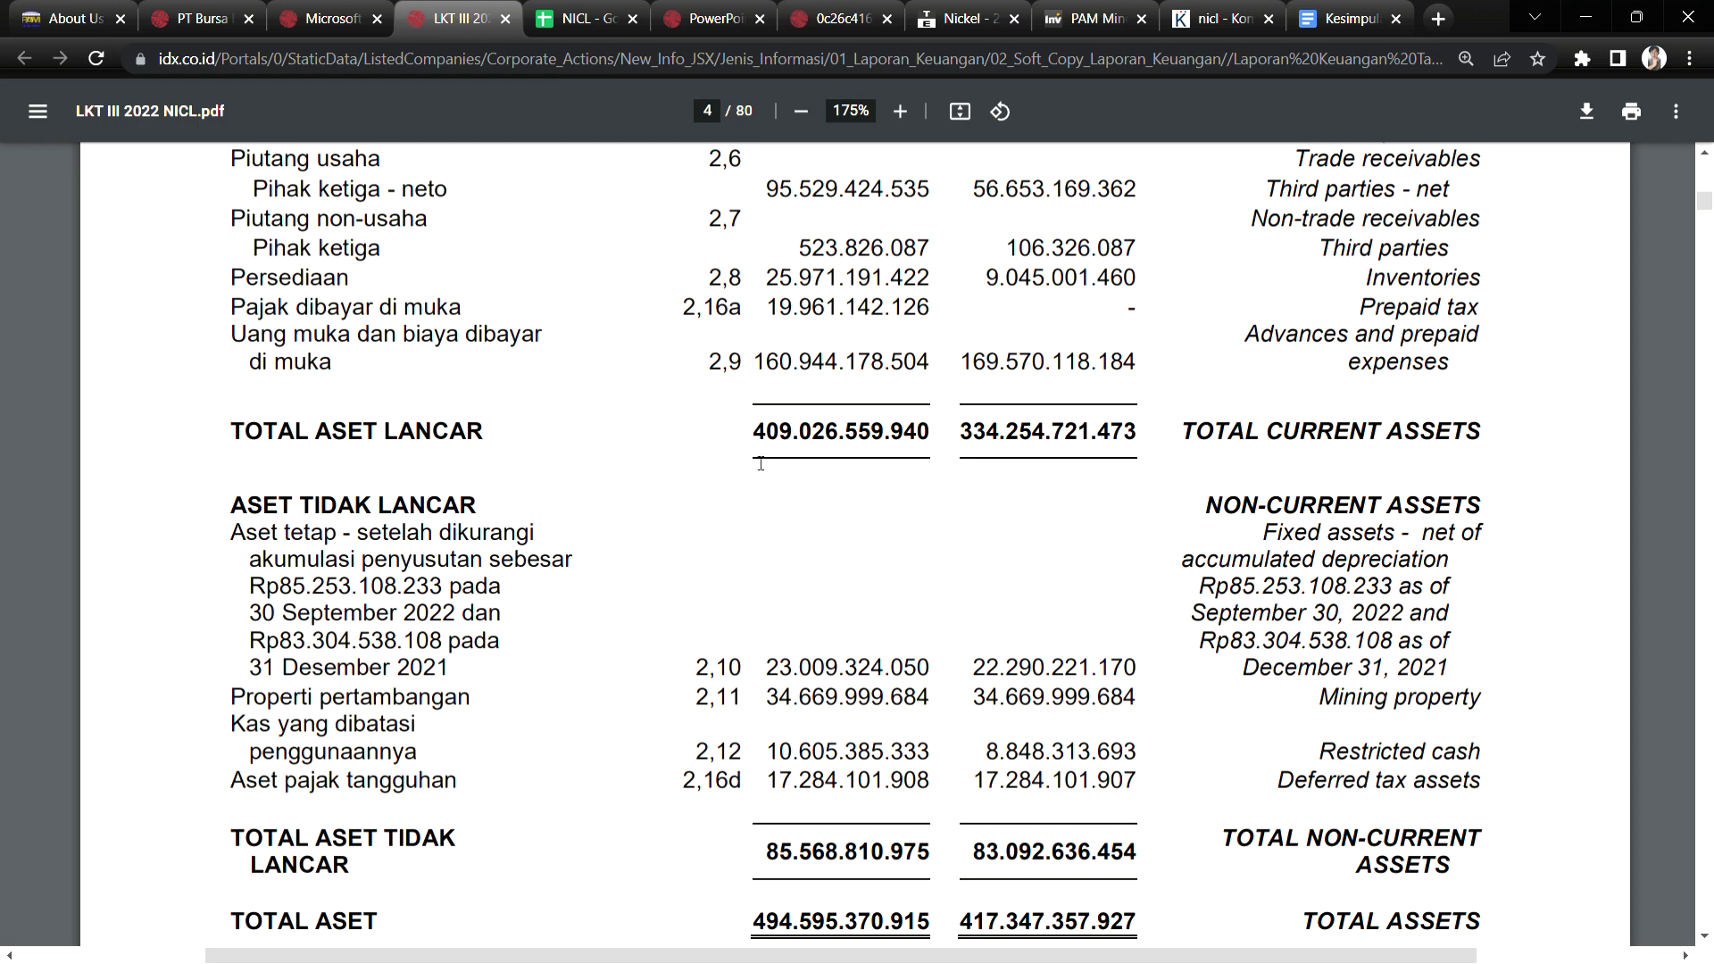
left_click_drag(754, 435, 823, 435)
scroll(841, 536, "down", 1)
left_click_drag(809, 534, 839, 536)
scroll(839, 535, "up", 2)
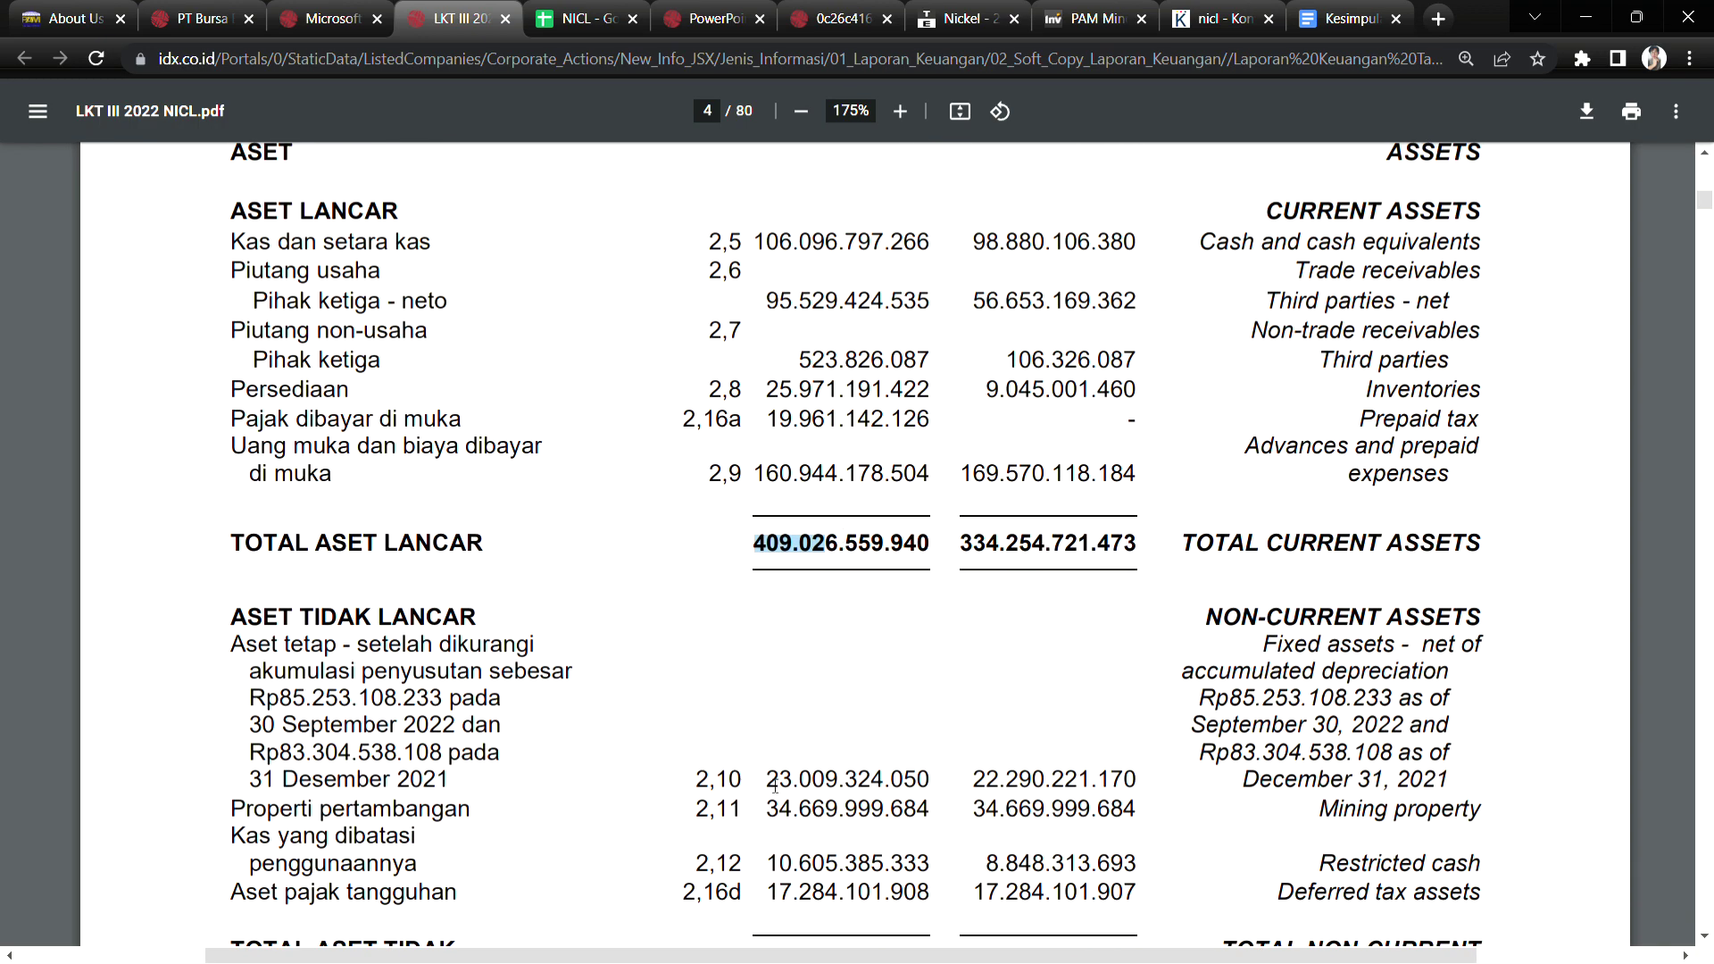
Examine the current liabilities on page 5, highlighting the September 2022 third-party trade payables and total current liabilities.
scroll(768, 784, "down", 15)
scroll(783, 793, "down", 7)
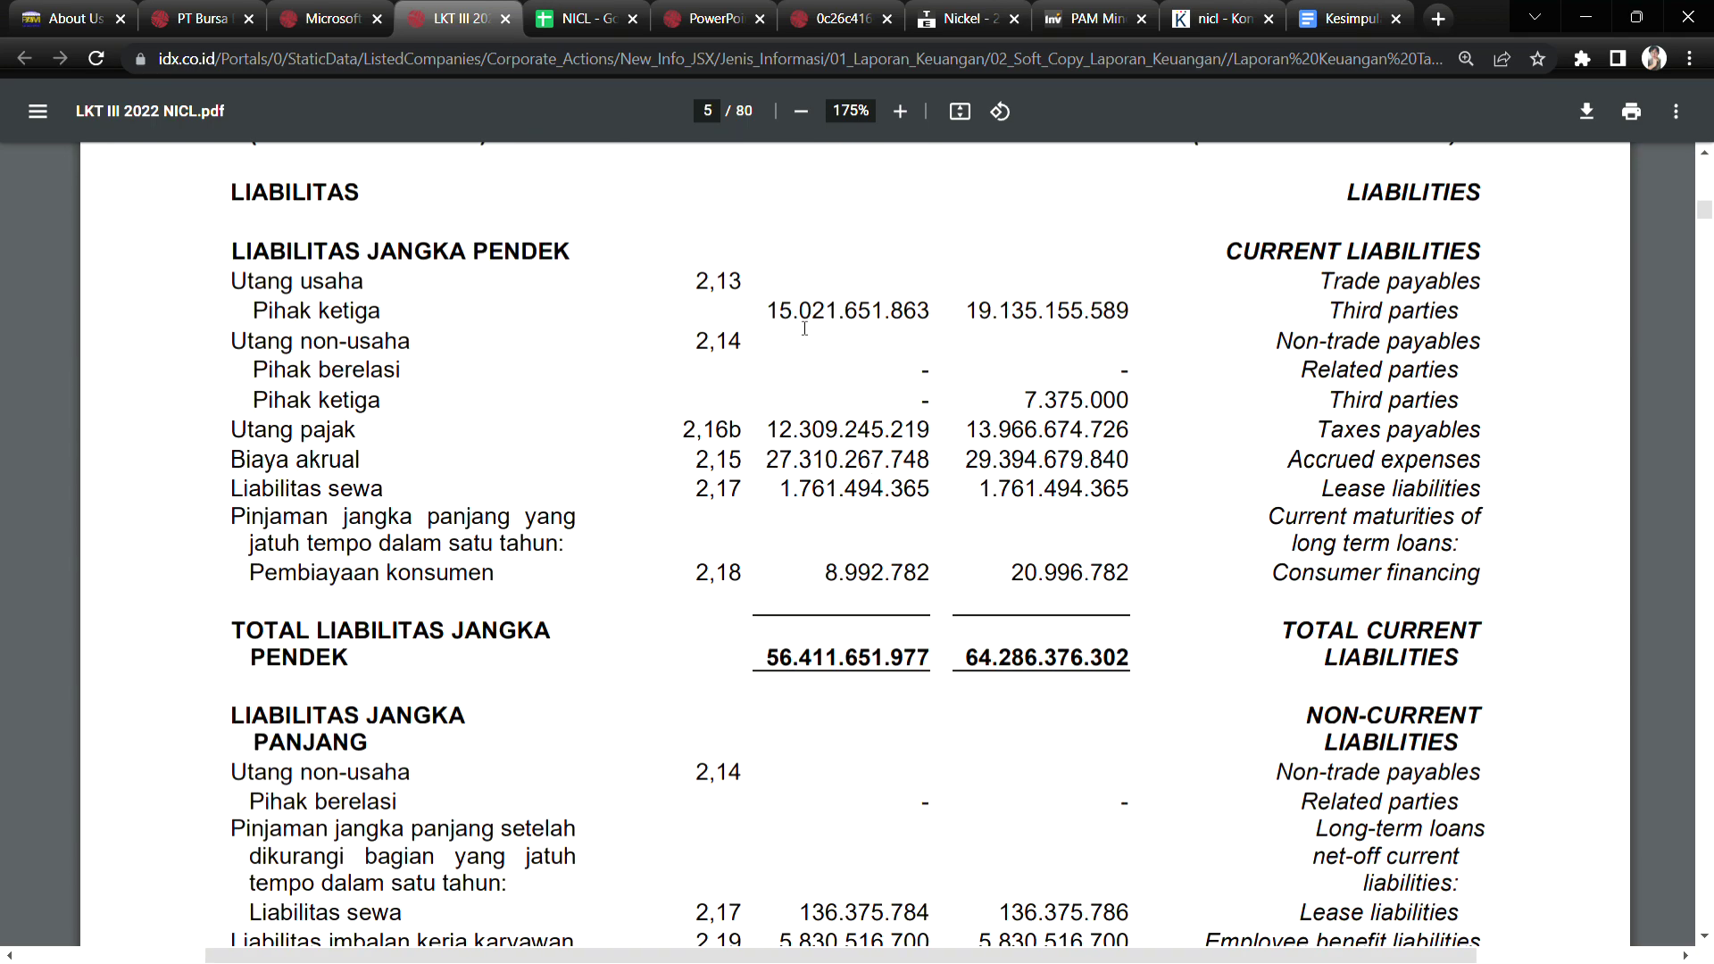
left_click_drag(770, 311, 897, 323)
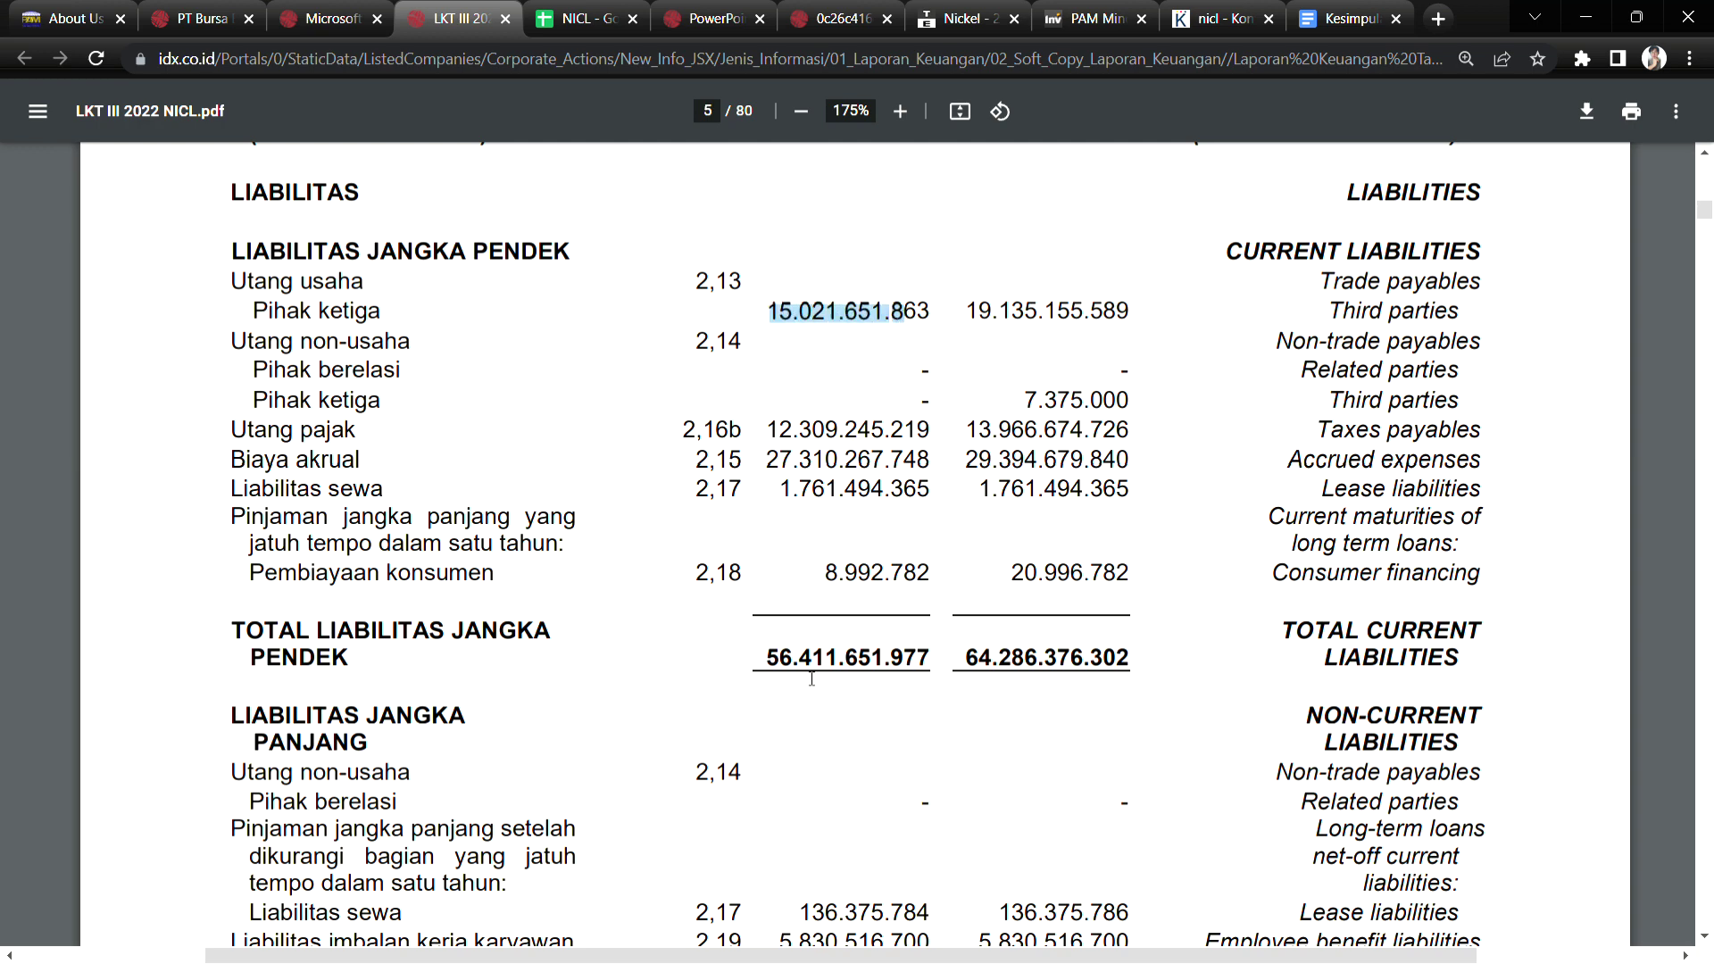
left_click_drag(767, 658, 830, 683)
left_click(835, 665)
scroll(972, 642, "up", 6)
scroll(972, 642, "down", 8)
double_click(774, 444)
scroll(830, 553, "up", 5)
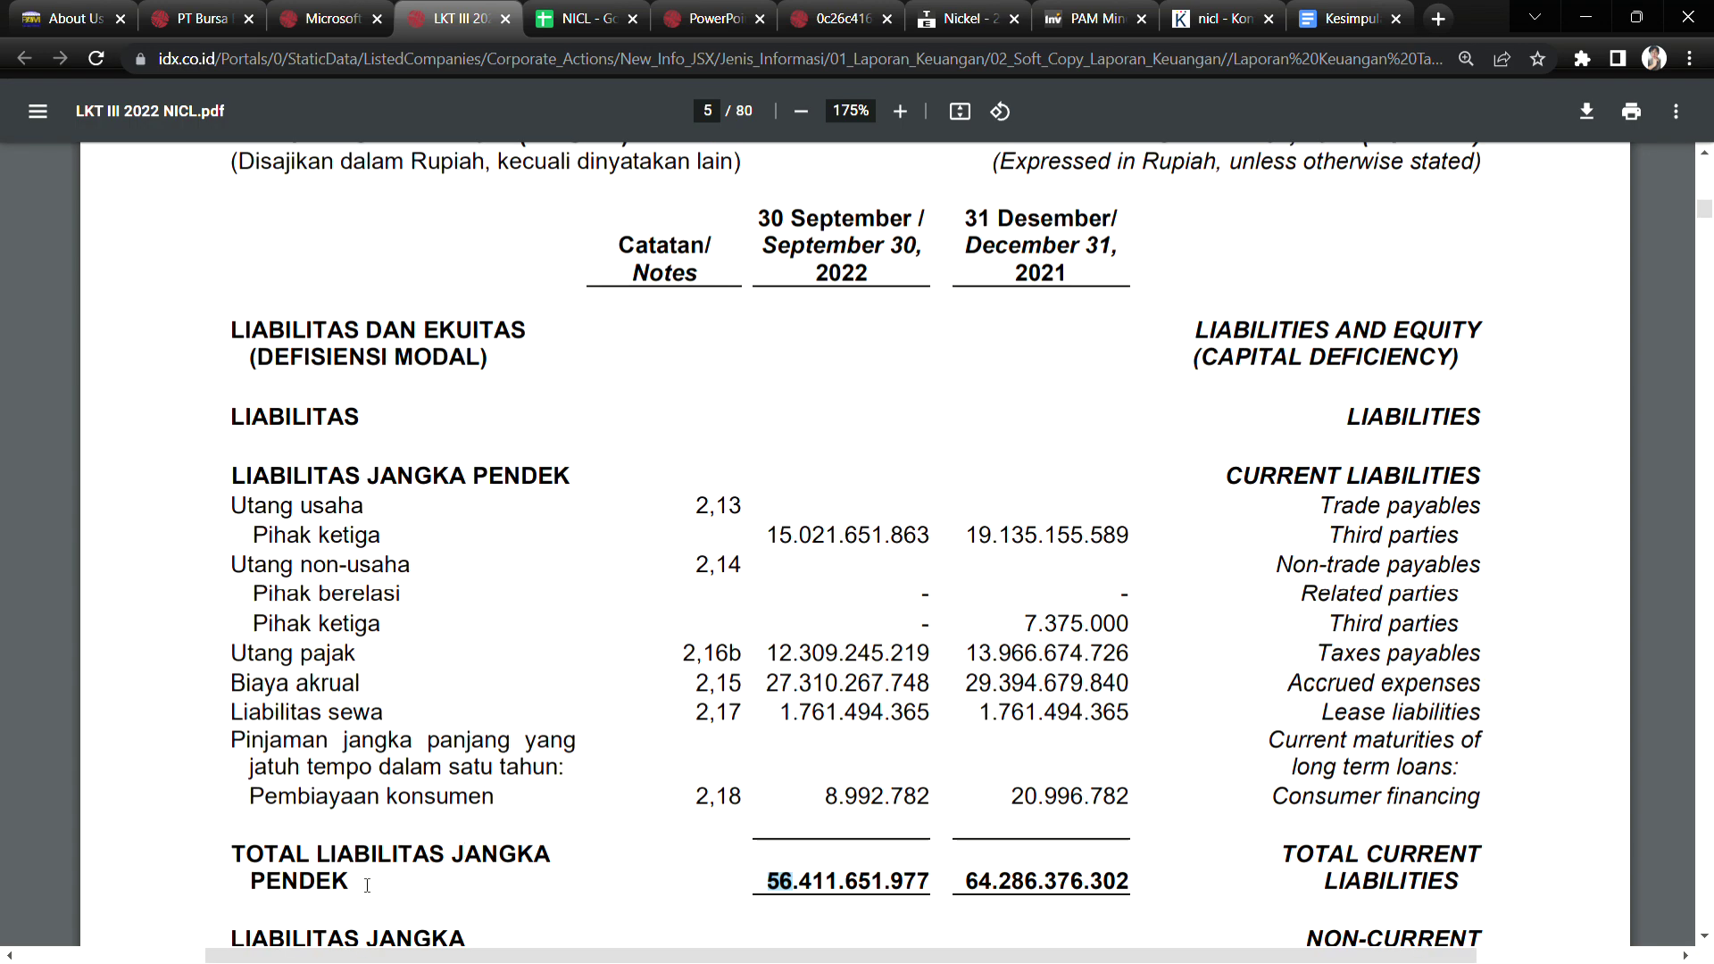
Compare September 2022 cash and cash equivalents with total current liabilities by highlighting both figures.
scroll(781, 598, "up", 15)
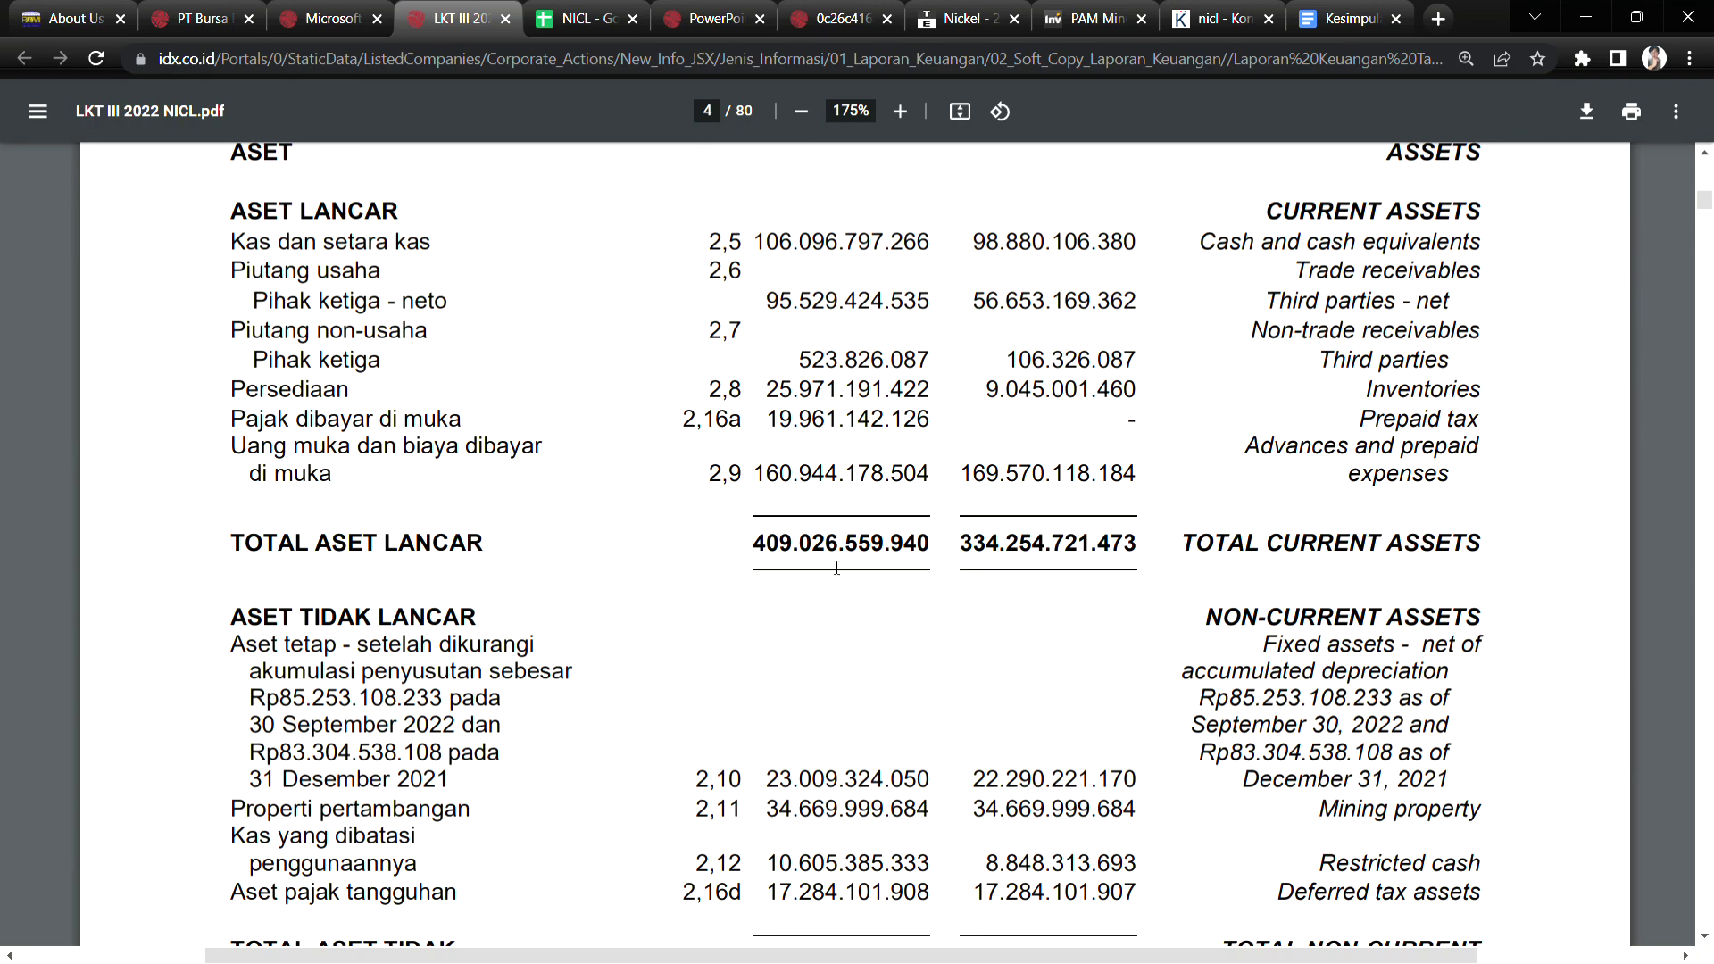
left_click_drag(756, 243, 822, 248)
scroll(817, 625, "down", 20)
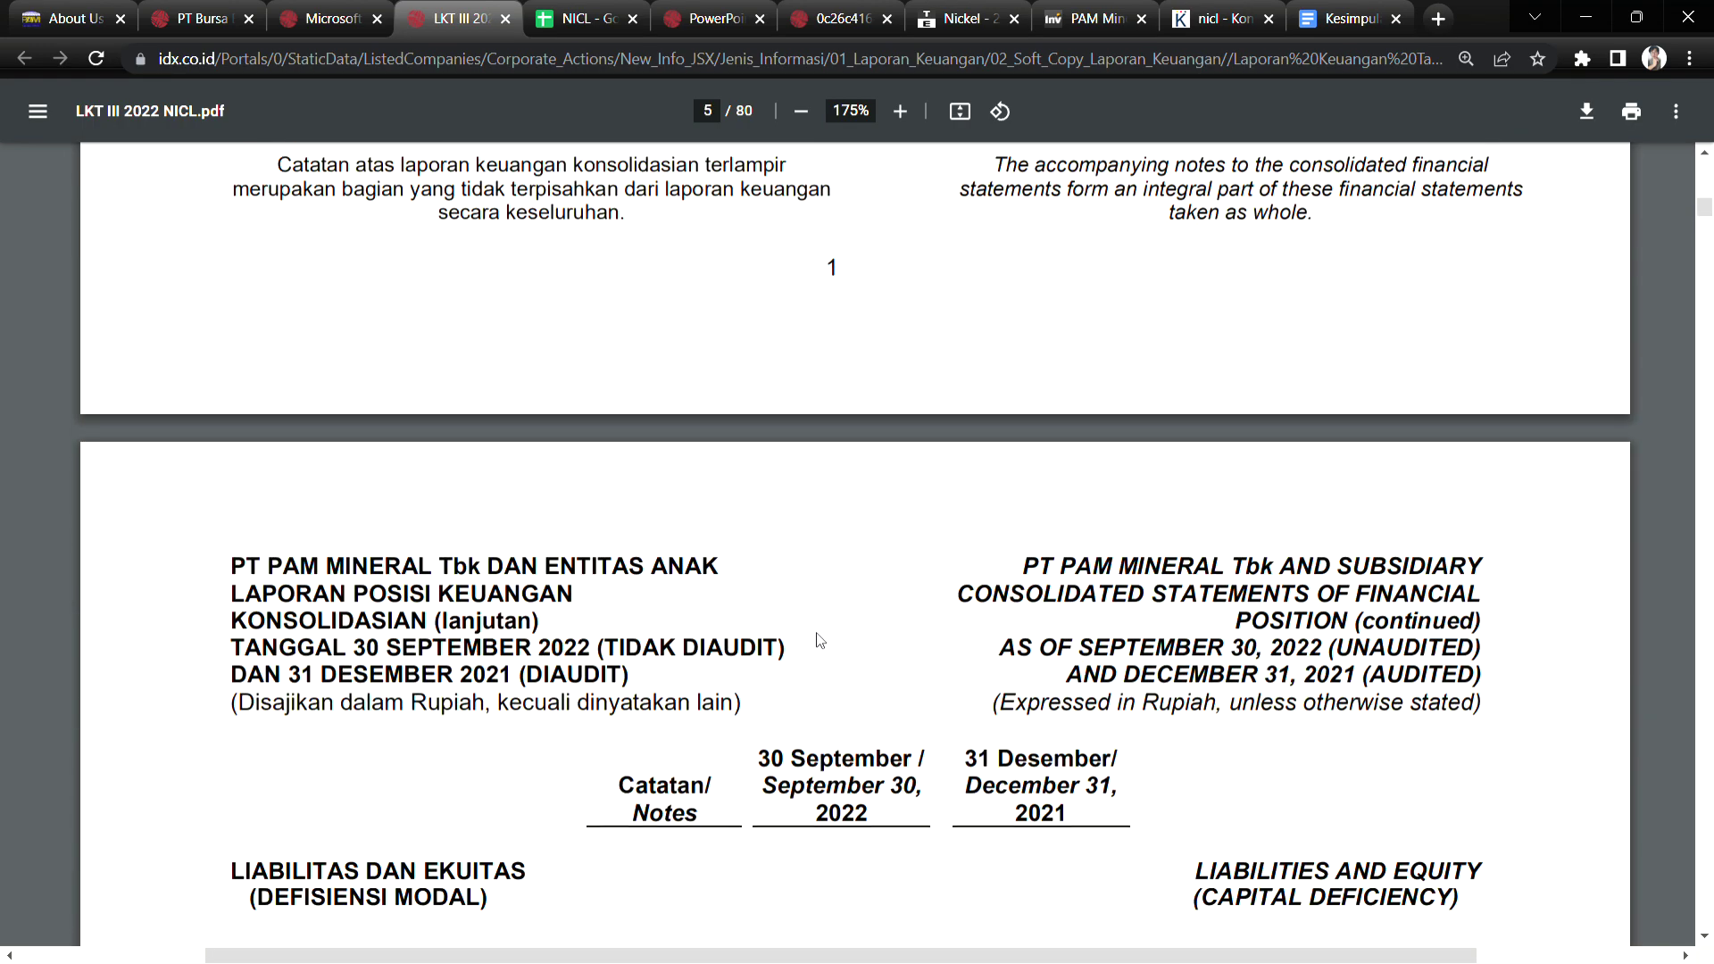
scroll(819, 640, "down", 5)
left_click_drag(767, 882, 811, 882)
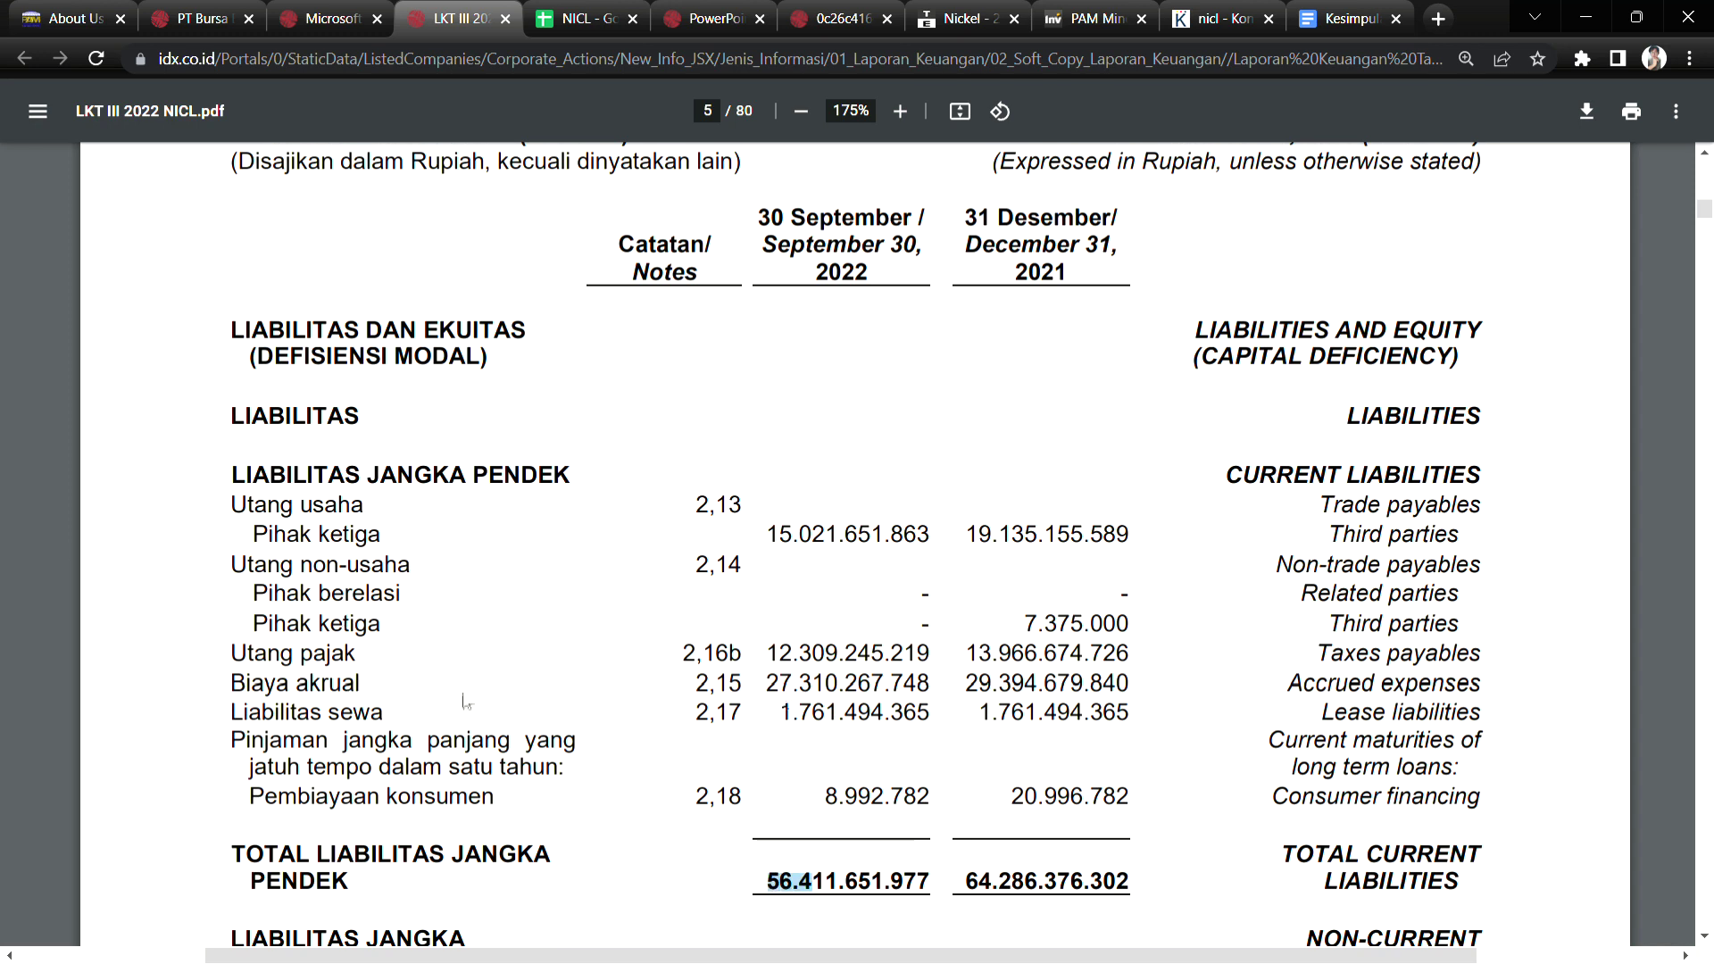
Review the makeup of current and non-current liabilities, highlighting the lease and employee benefit items and September 2022 total liabilities.
left_click_drag(297, 683, 322, 713)
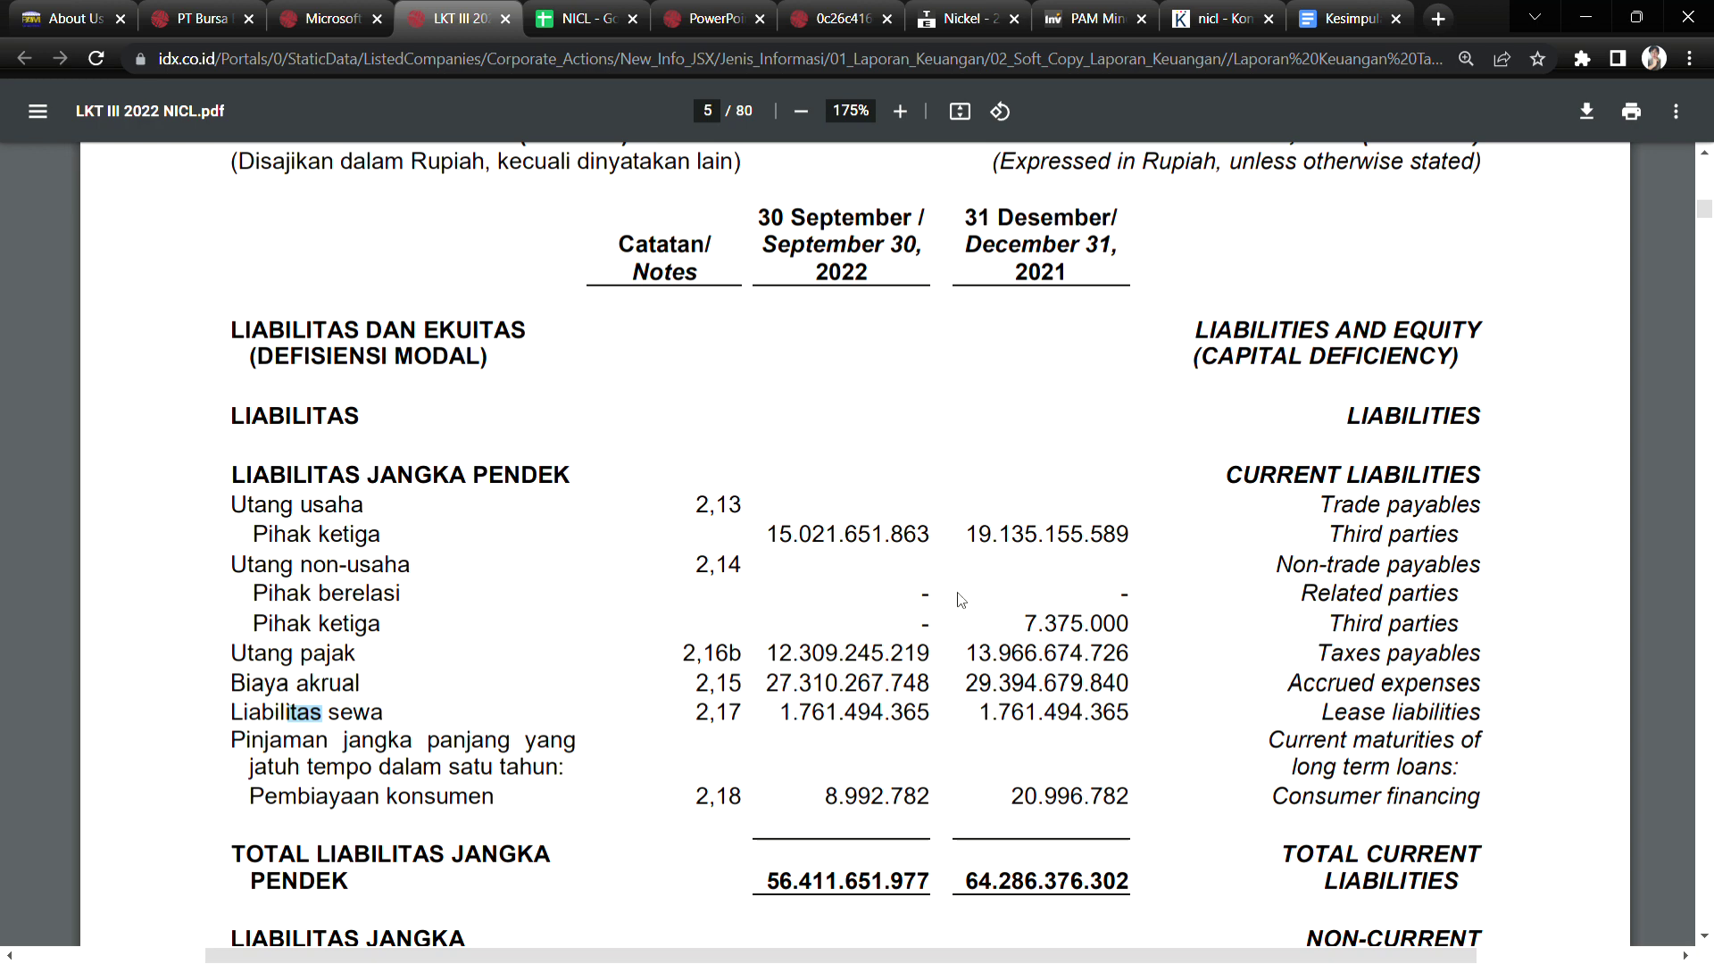
left_click_drag(377, 839, 319, 889)
scroll(837, 660, "down", 5)
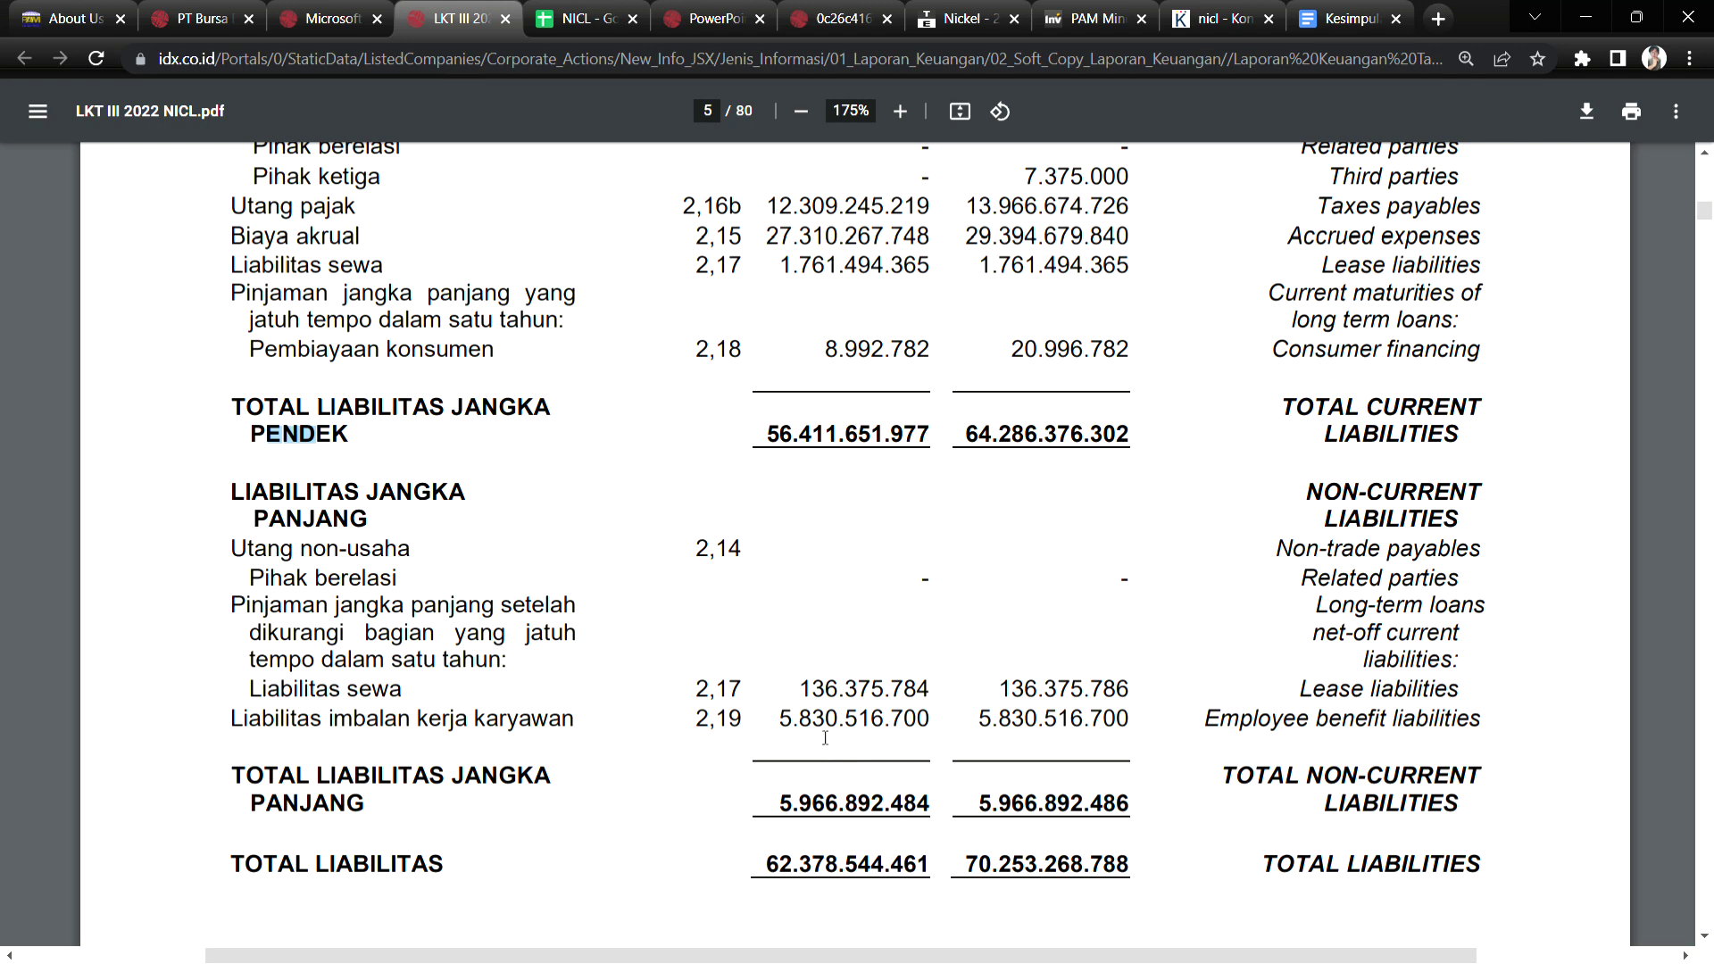
left_click_drag(311, 730, 522, 687)
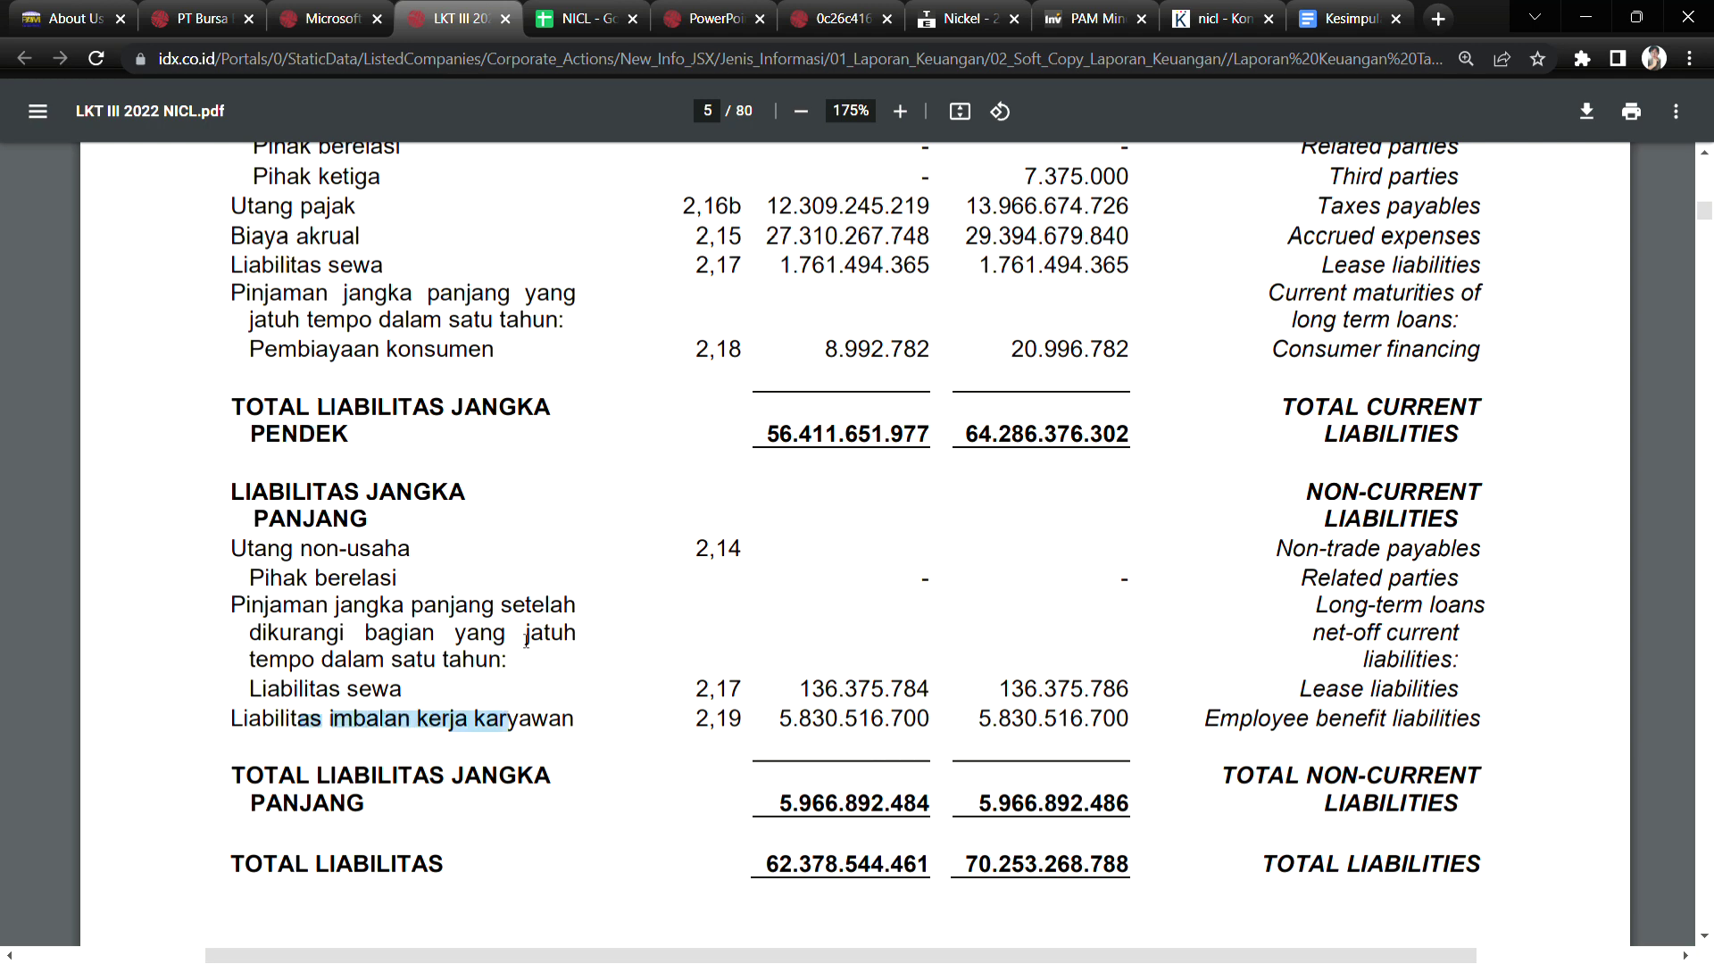
left_click_drag(385, 723, 509, 735)
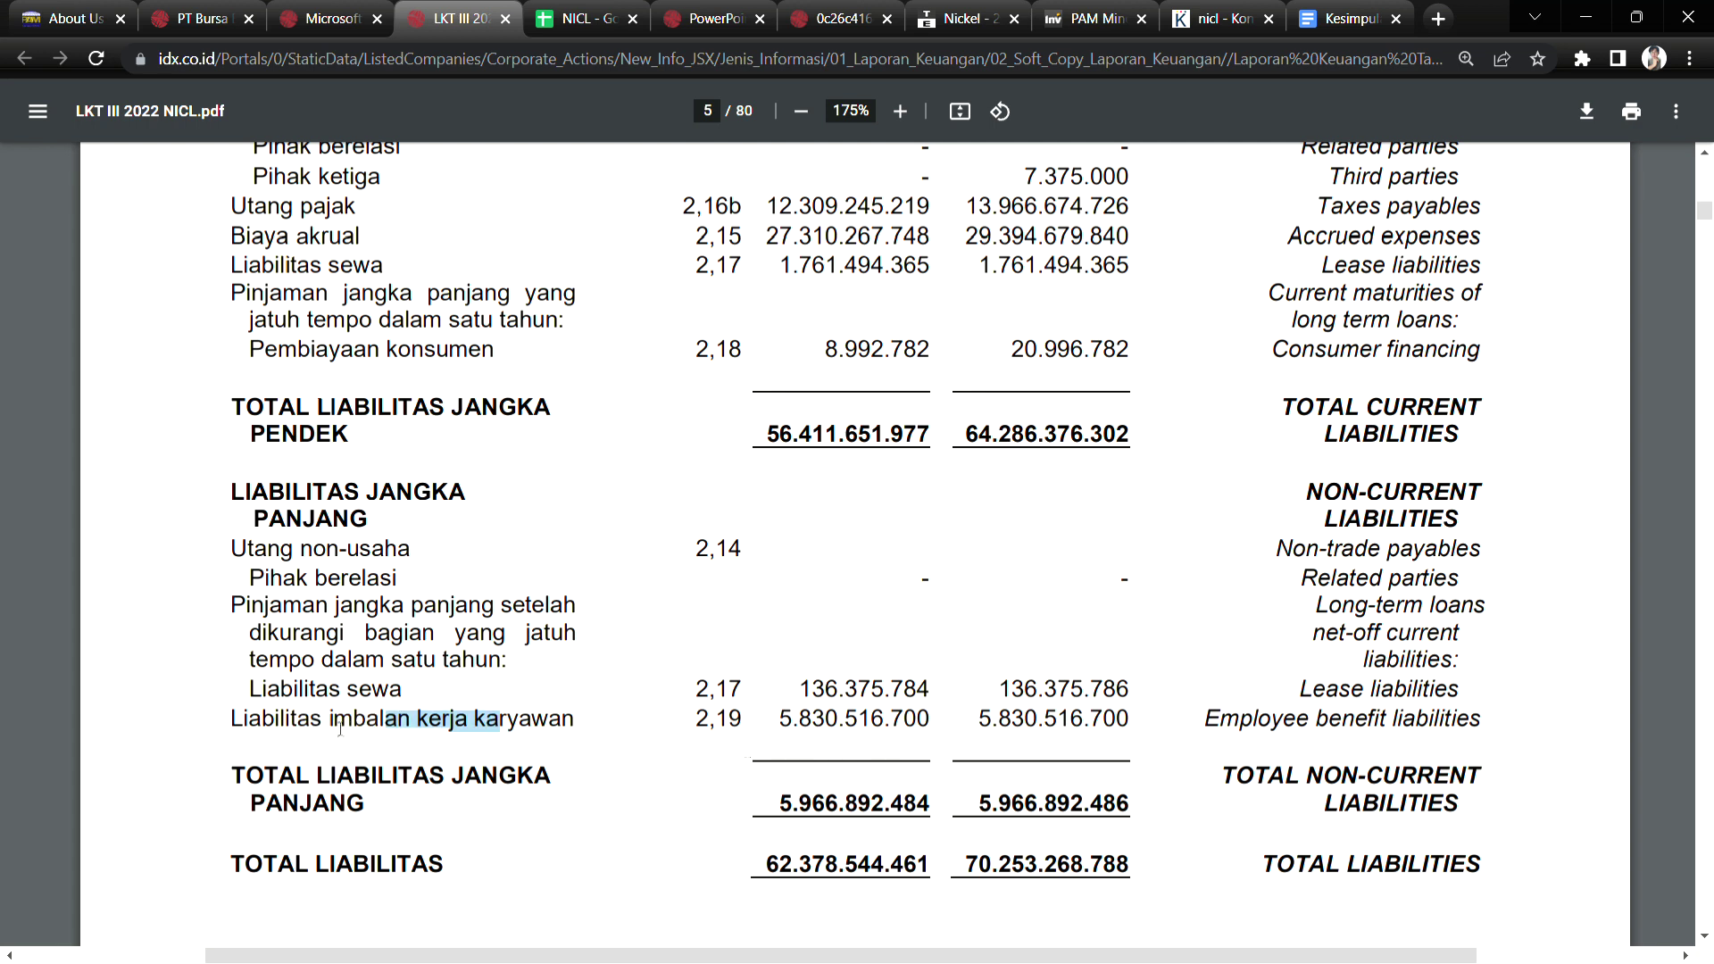
left_click_drag(325, 729, 523, 739)
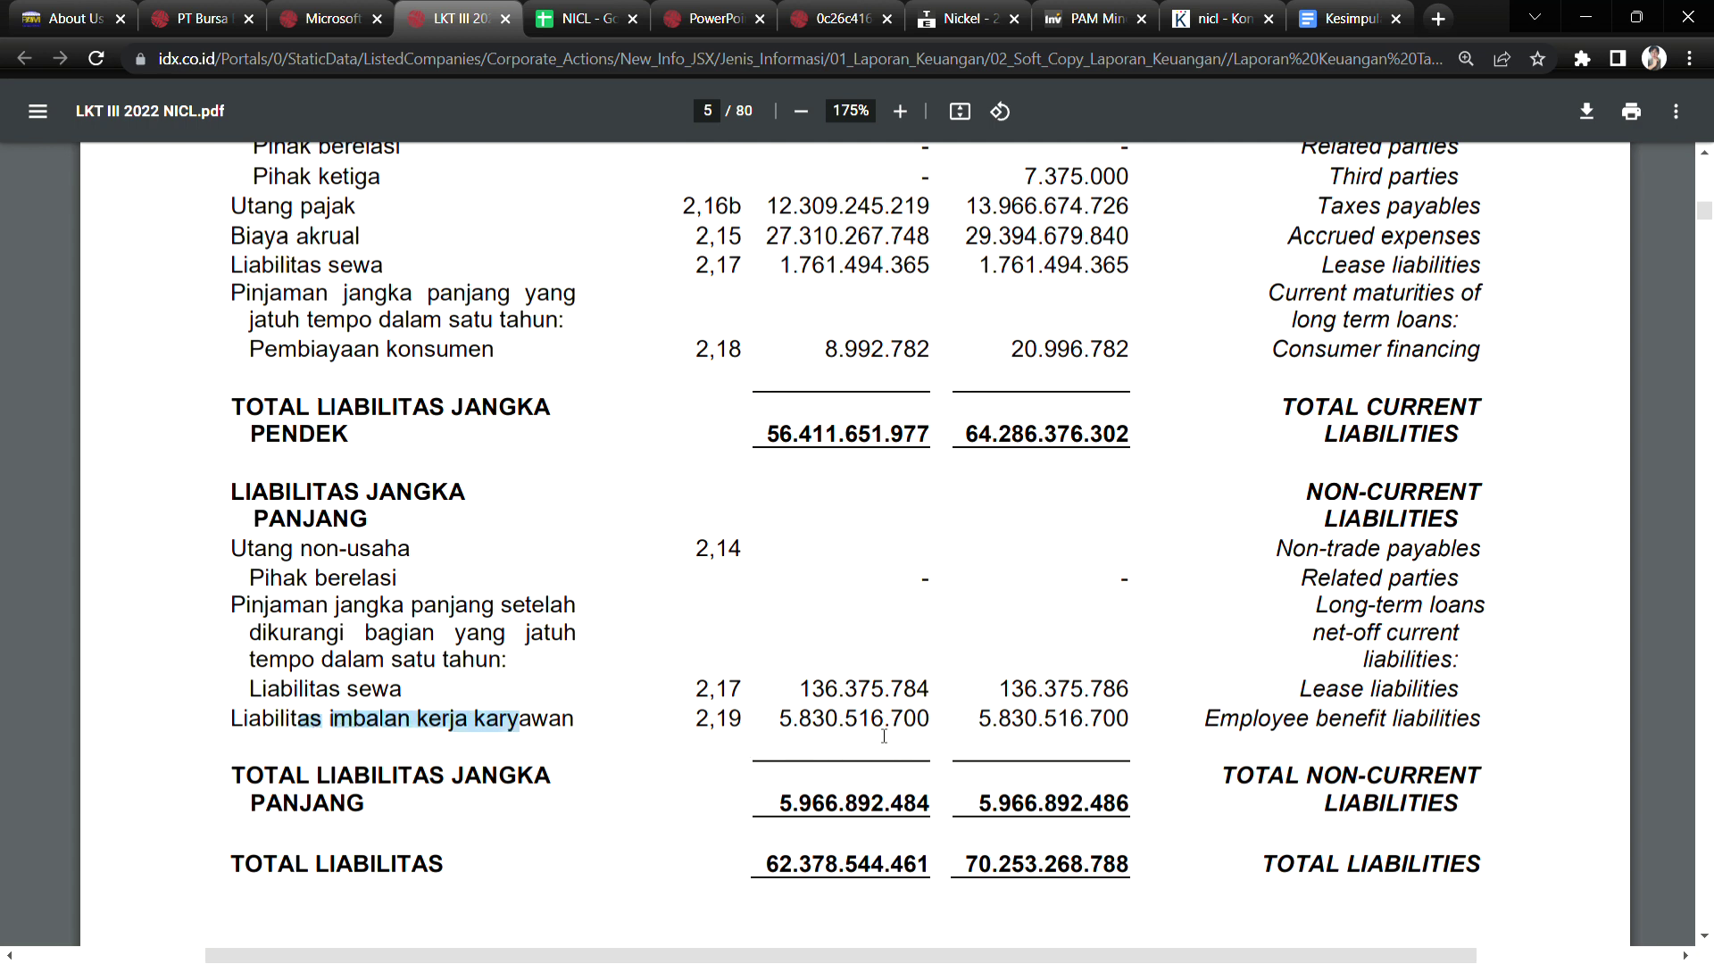
left_click_drag(765, 864, 799, 866)
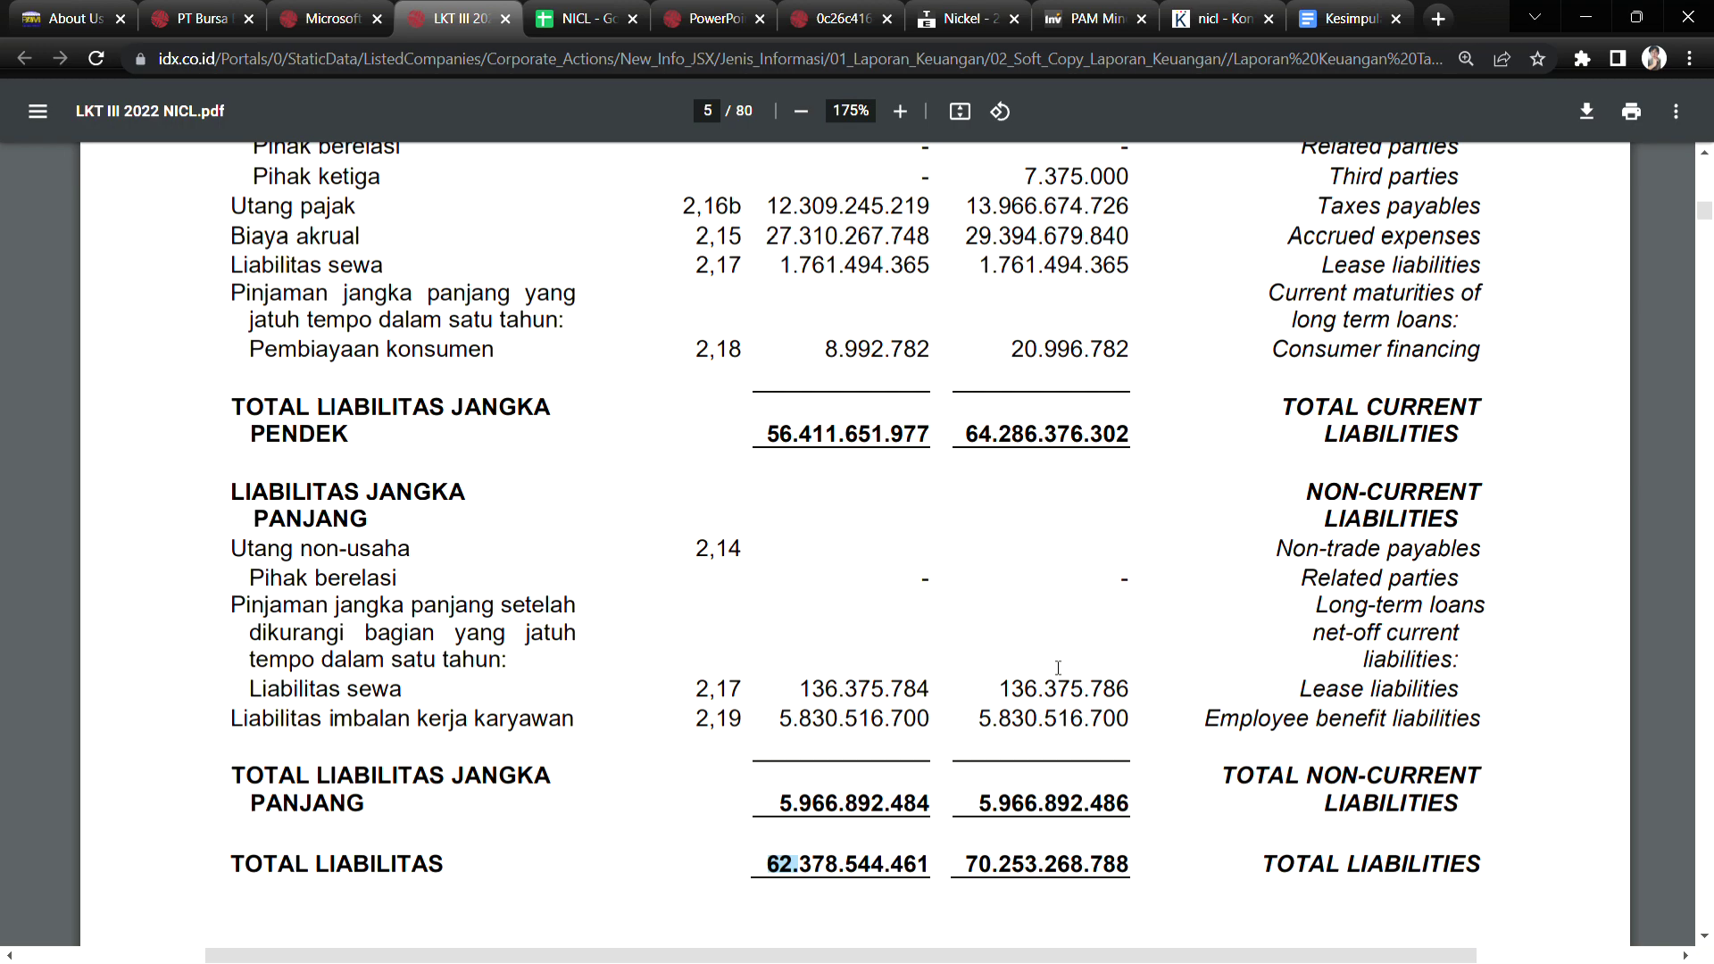
Compare total liabilities on page 5 with total equity on page 6 of the financial report.
scroll(982, 719, "down", 5)
scroll(987, 725, "down", 15)
scroll(989, 728, "down", 7)
scroll(948, 673, "up", 5)
scroll(948, 673, "up", 12)
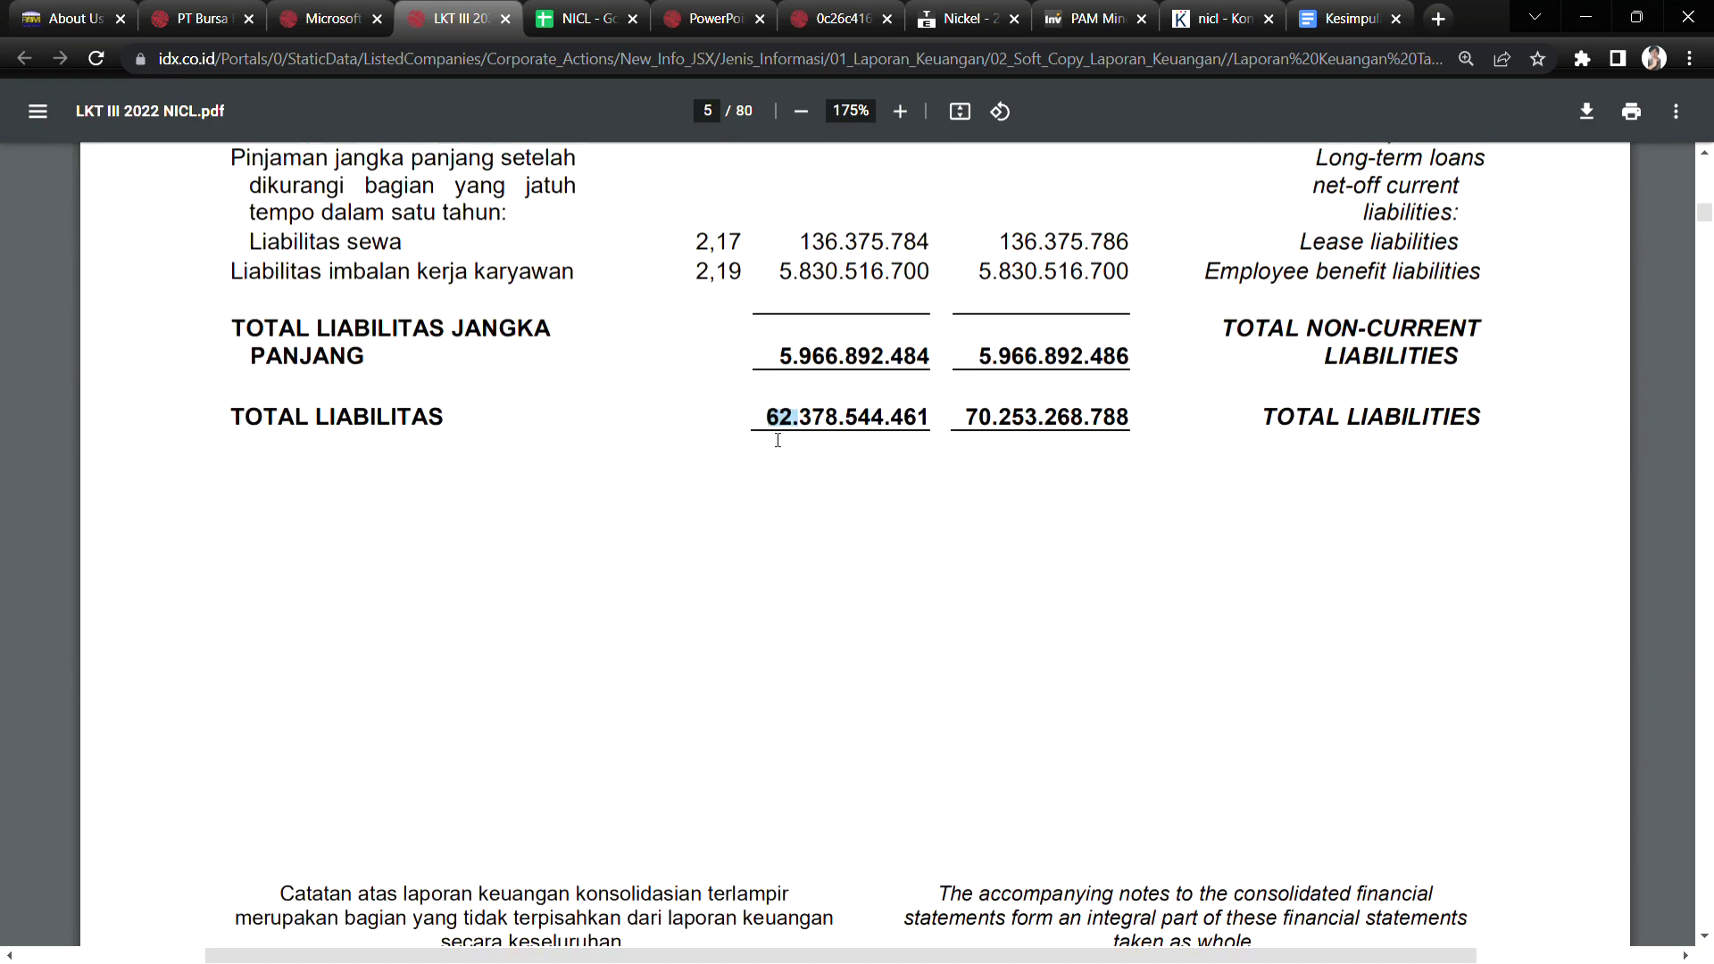
scroll(833, 646, "down", 10)
scroll(844, 656, "down", 5)
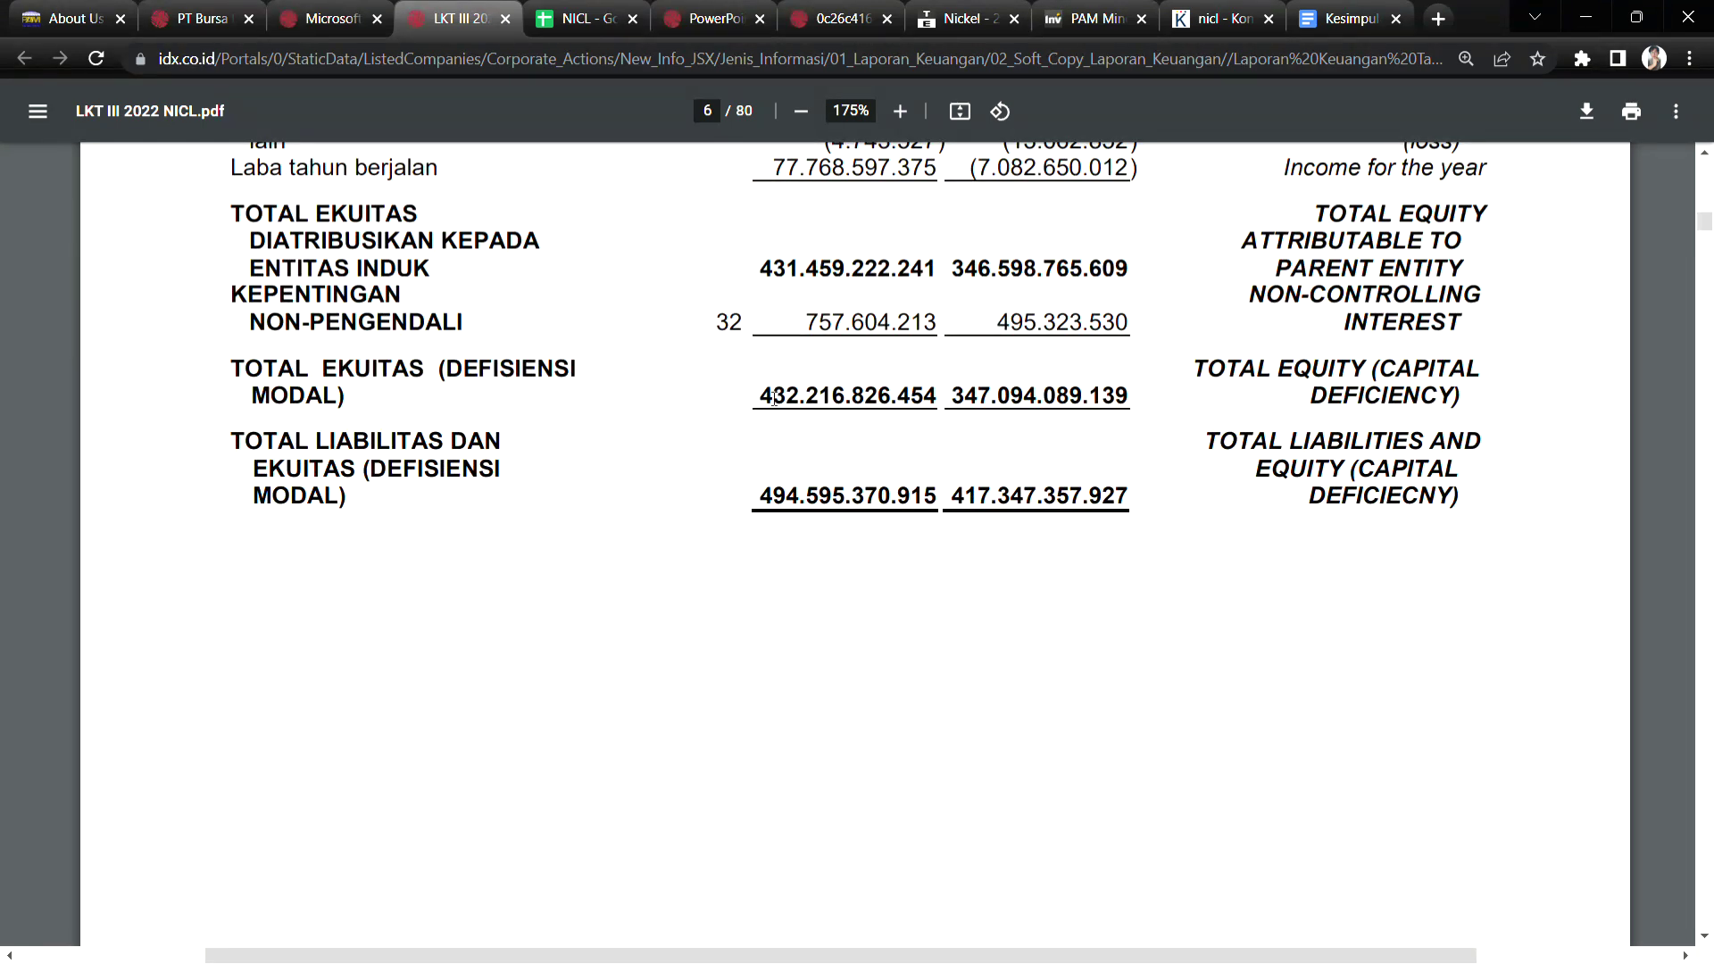
Highlight the September 2022 total equity on page 6 and review the equity components above it.
left_click_drag(768, 416, 797, 413)
scroll(954, 656, "up", 1)
scroll(954, 656, "up", 3)
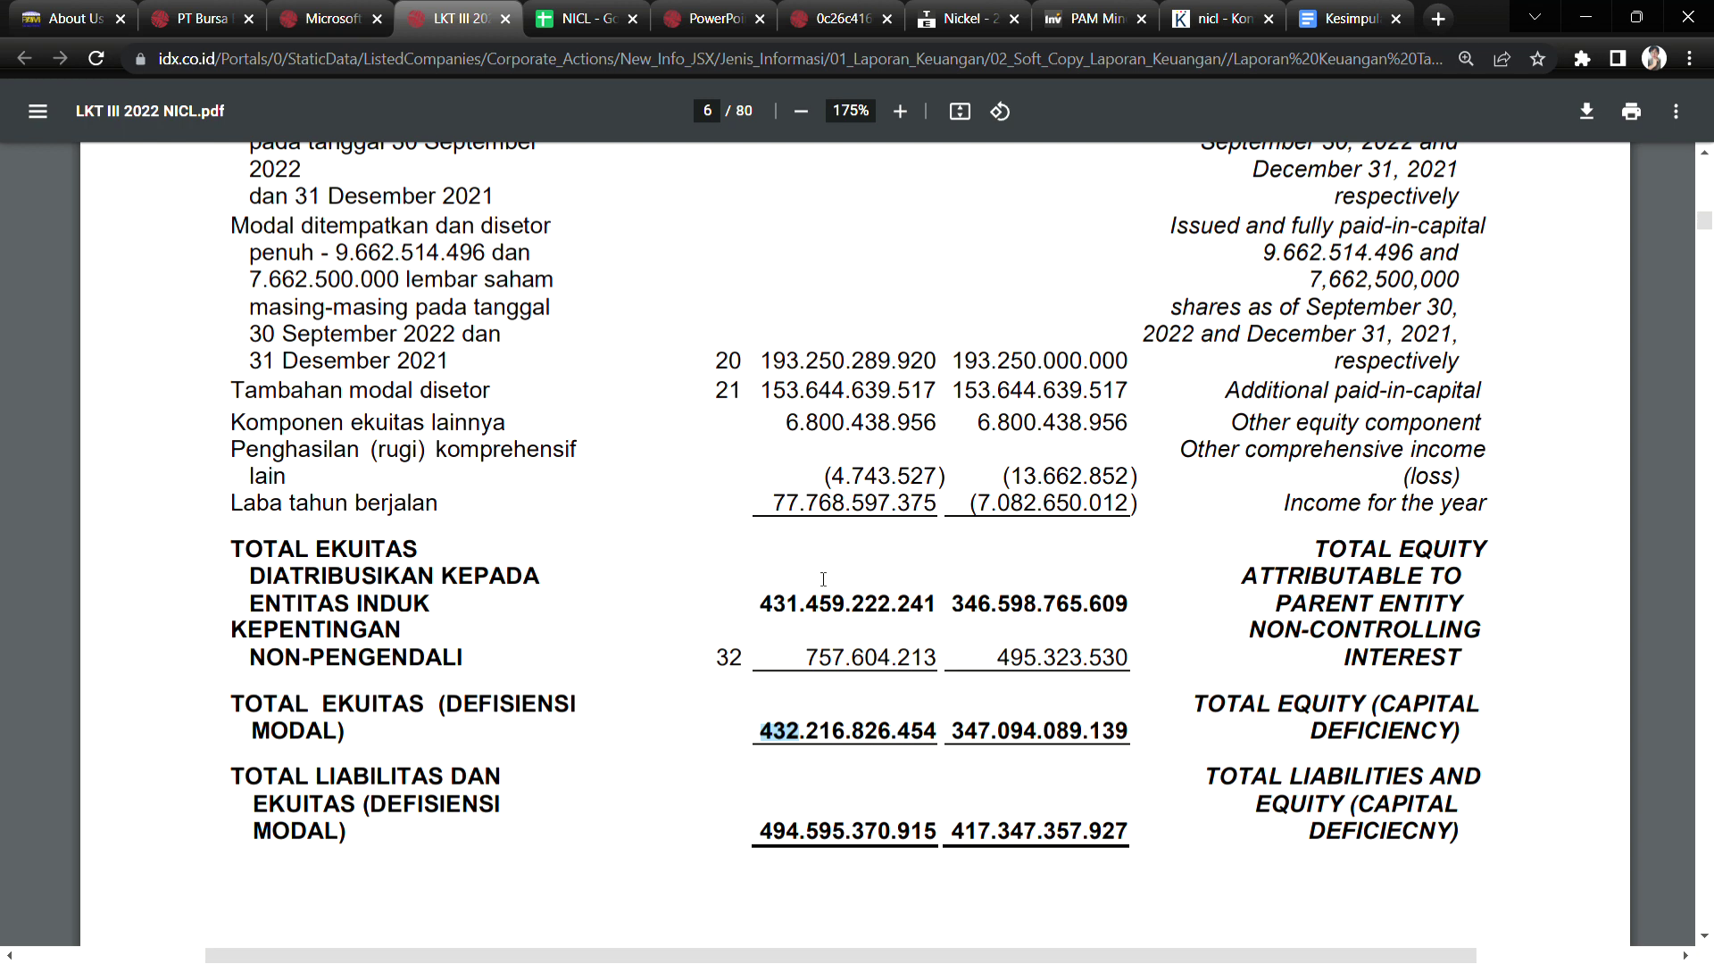
Compare sales for the periods ended September 2022 and 2021 in the profit or loss statement on page 7, highlighting the sales line.
scroll(835, 796, "down", 10)
scroll(842, 801, "down", 10)
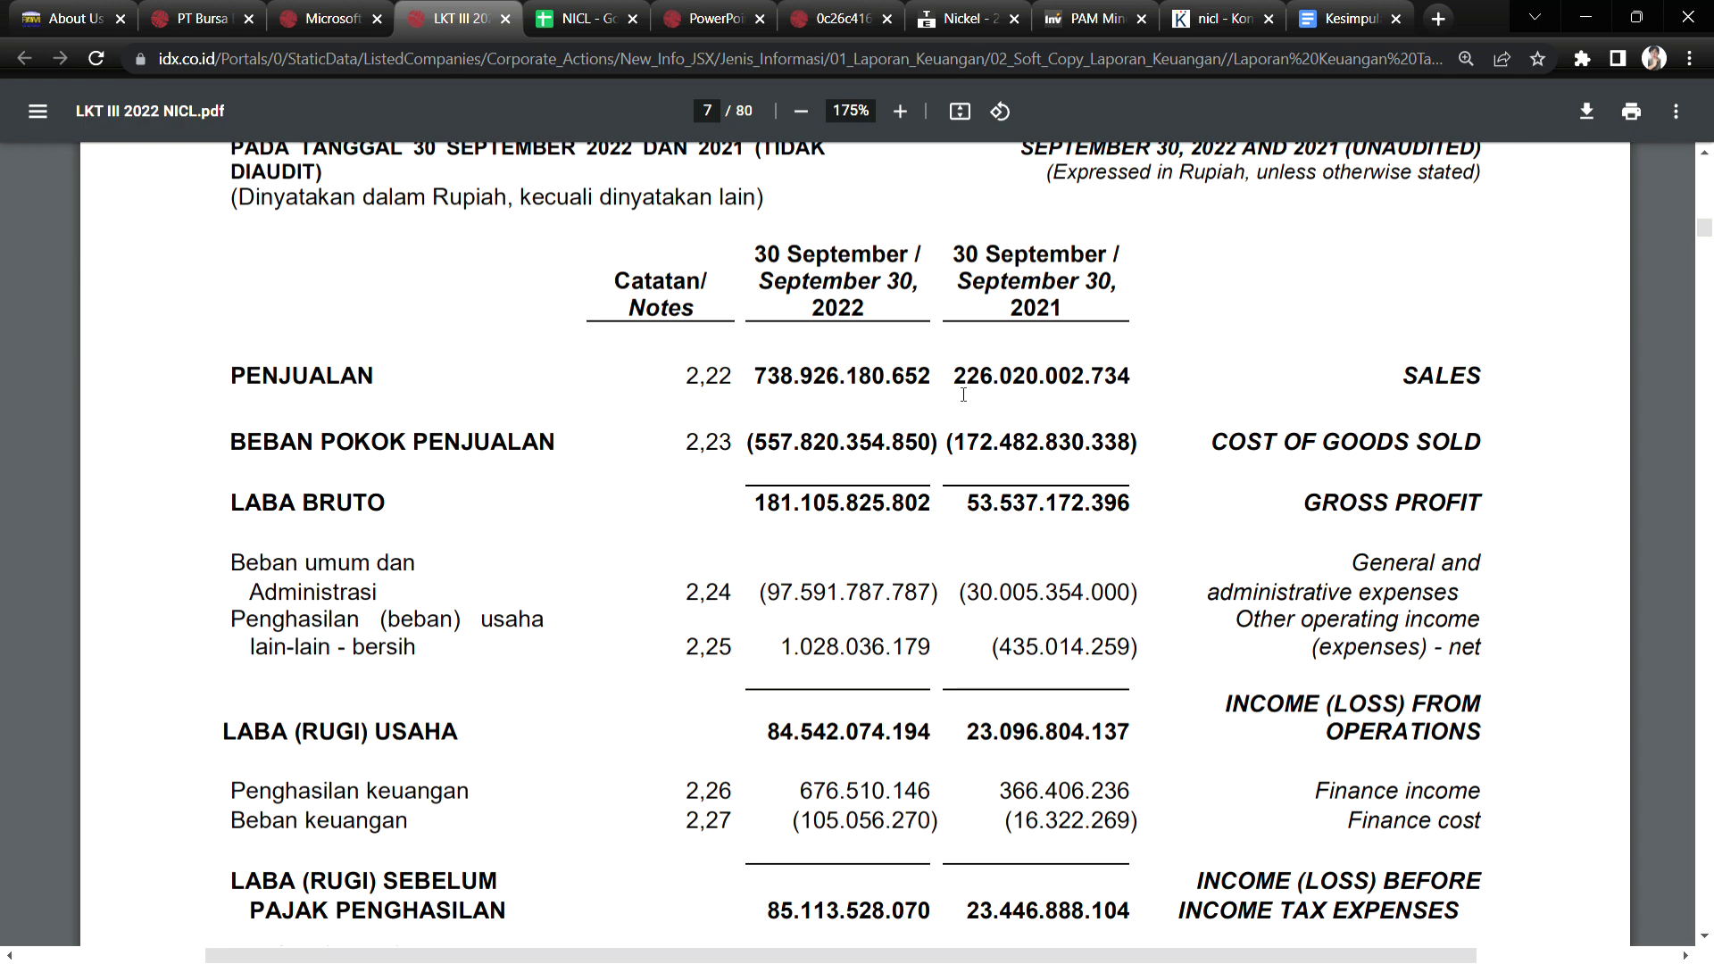
scroll(989, 365, "up", 1)
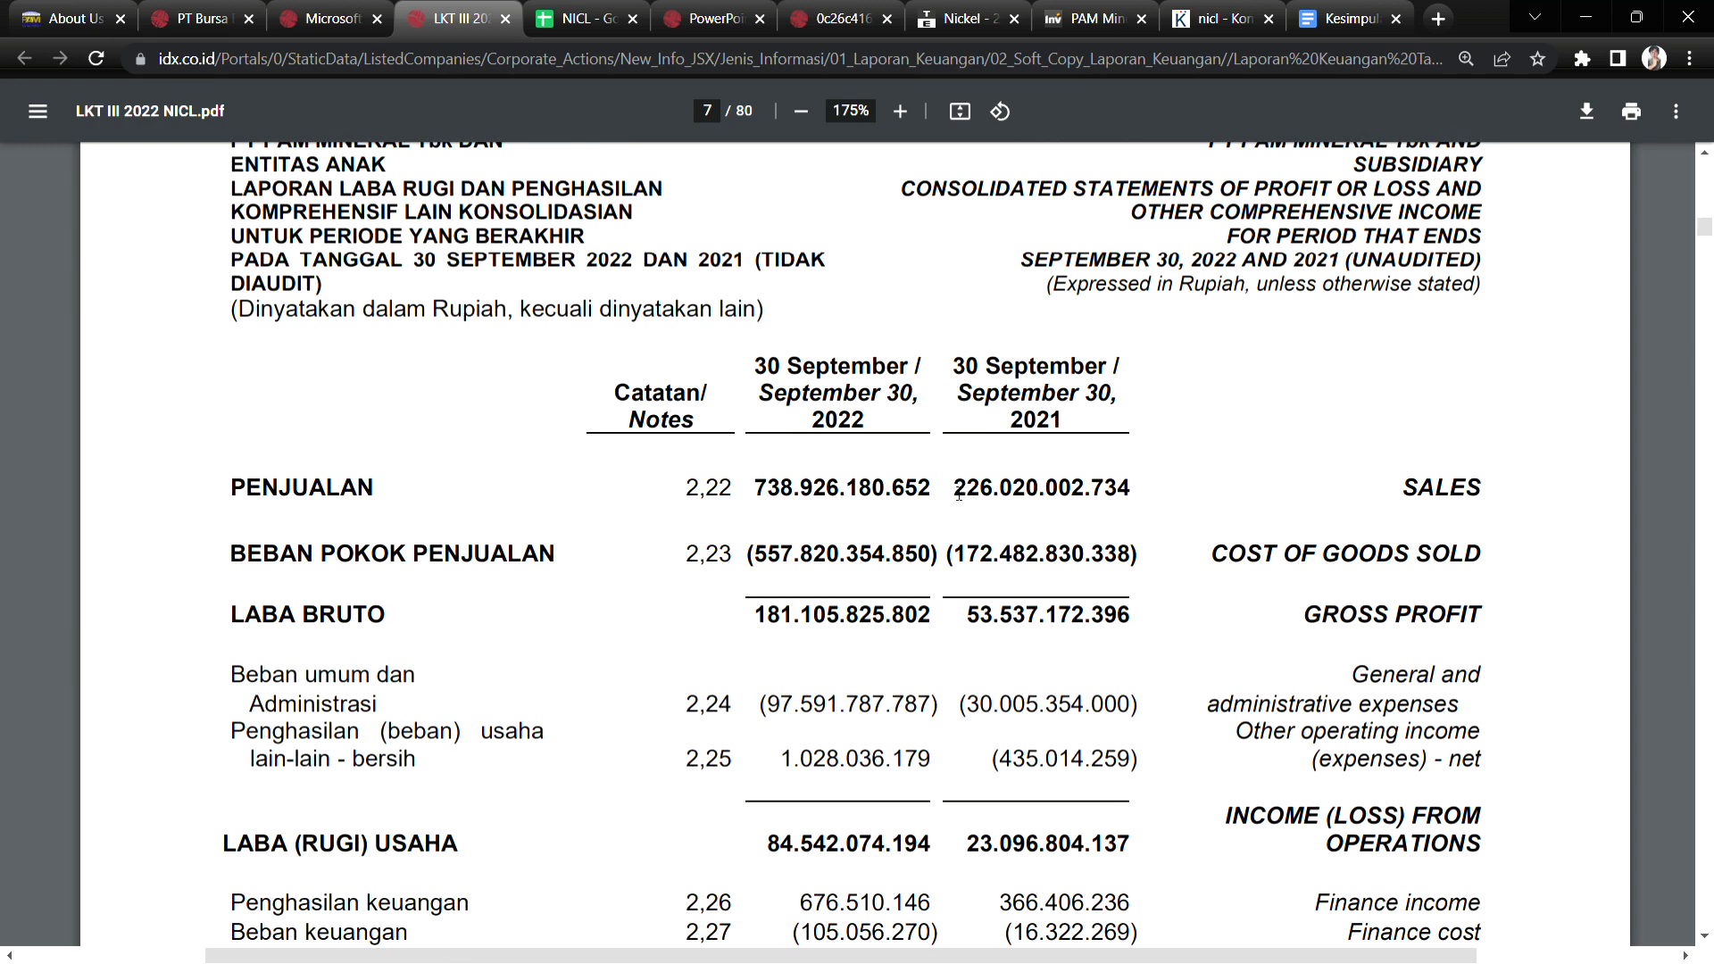
left_click_drag(953, 490, 1018, 445)
double_click(1043, 426)
double_click(836, 425)
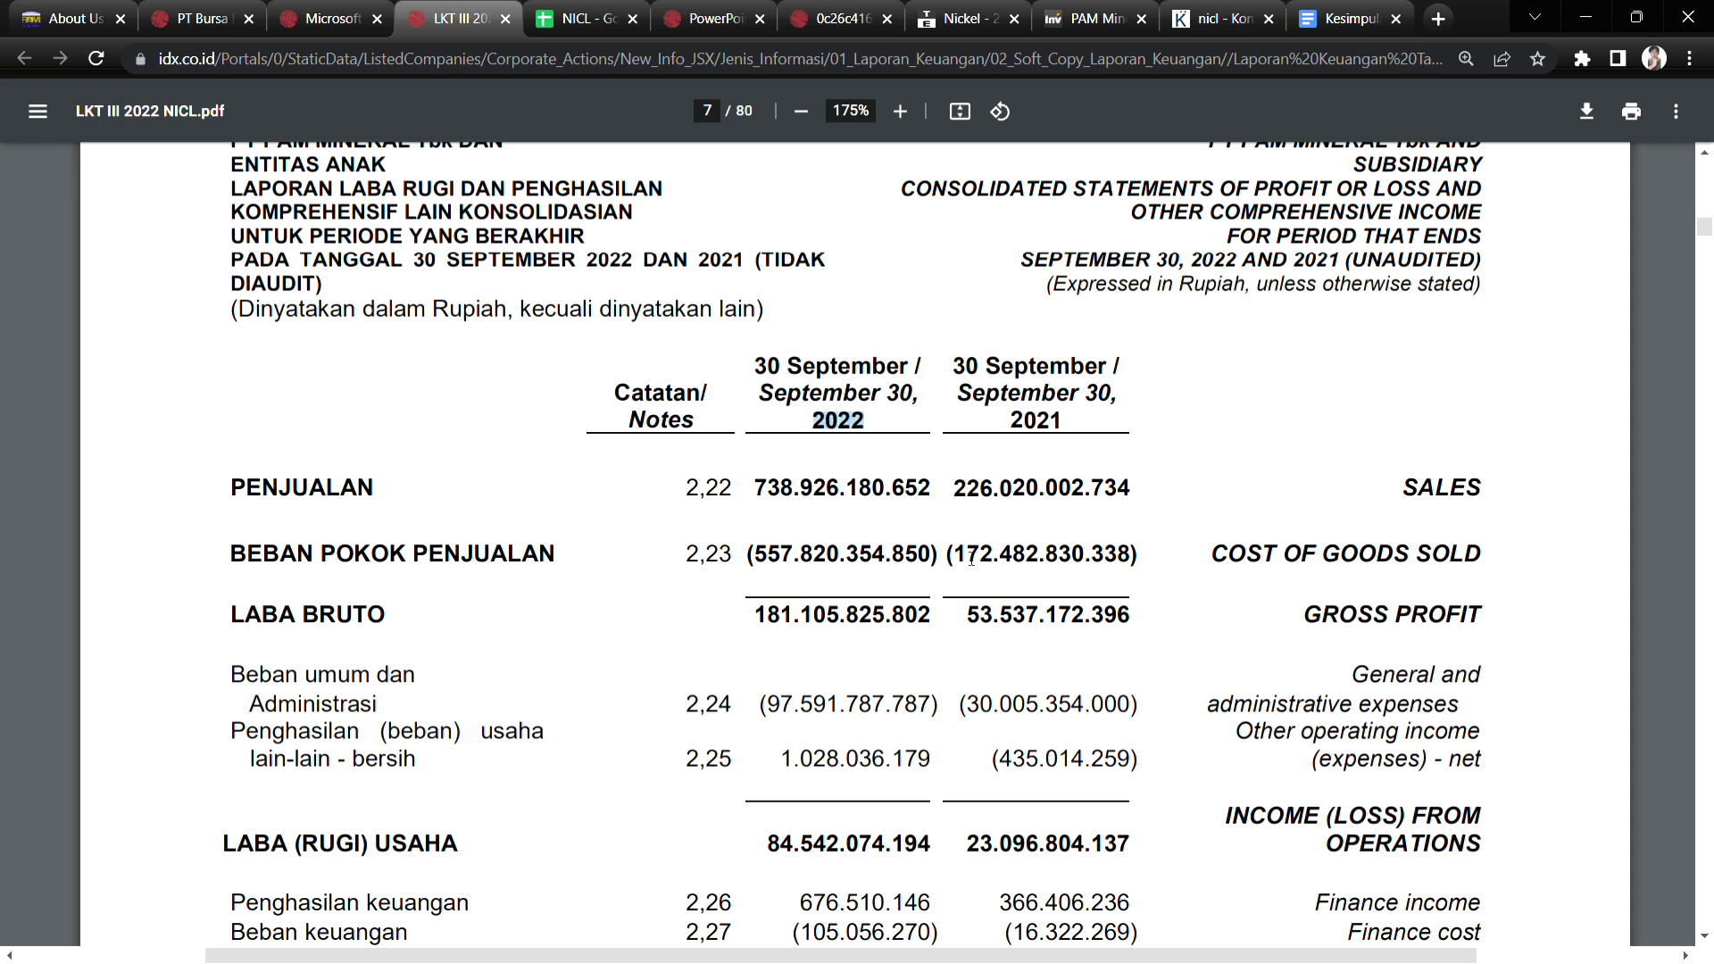
left_click_drag(953, 489, 991, 489)
left_click_drag(248, 491, 385, 498)
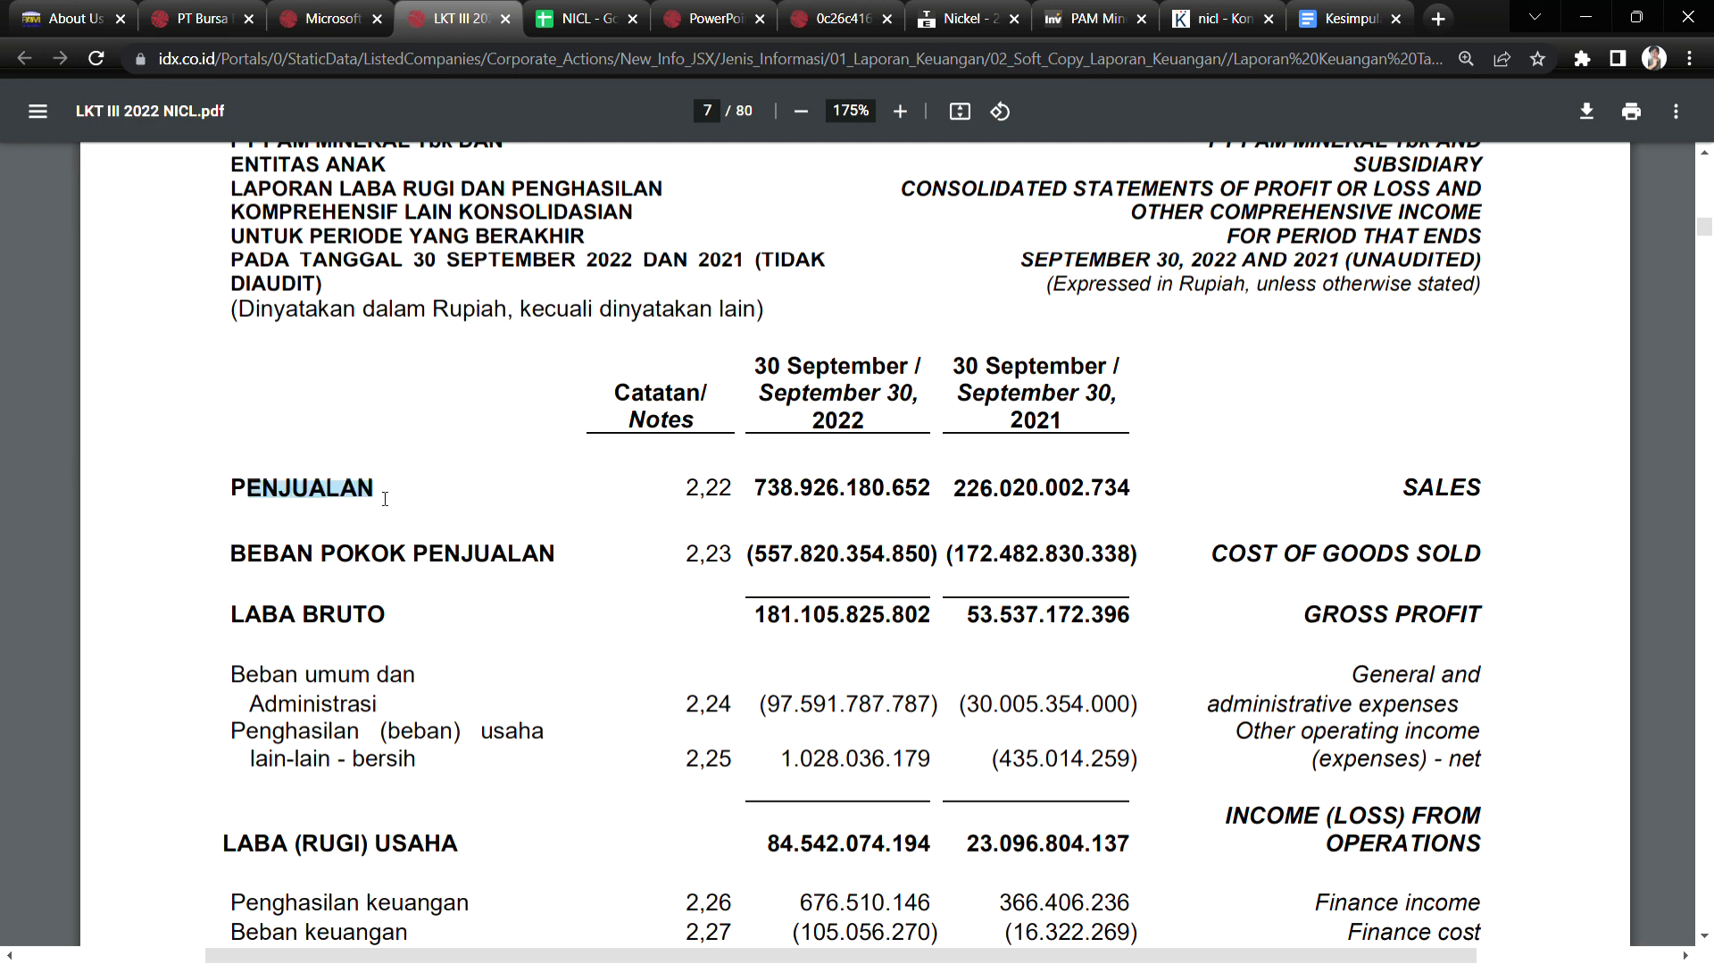
left_click_drag(959, 501, 1003, 523)
left_click(971, 493)
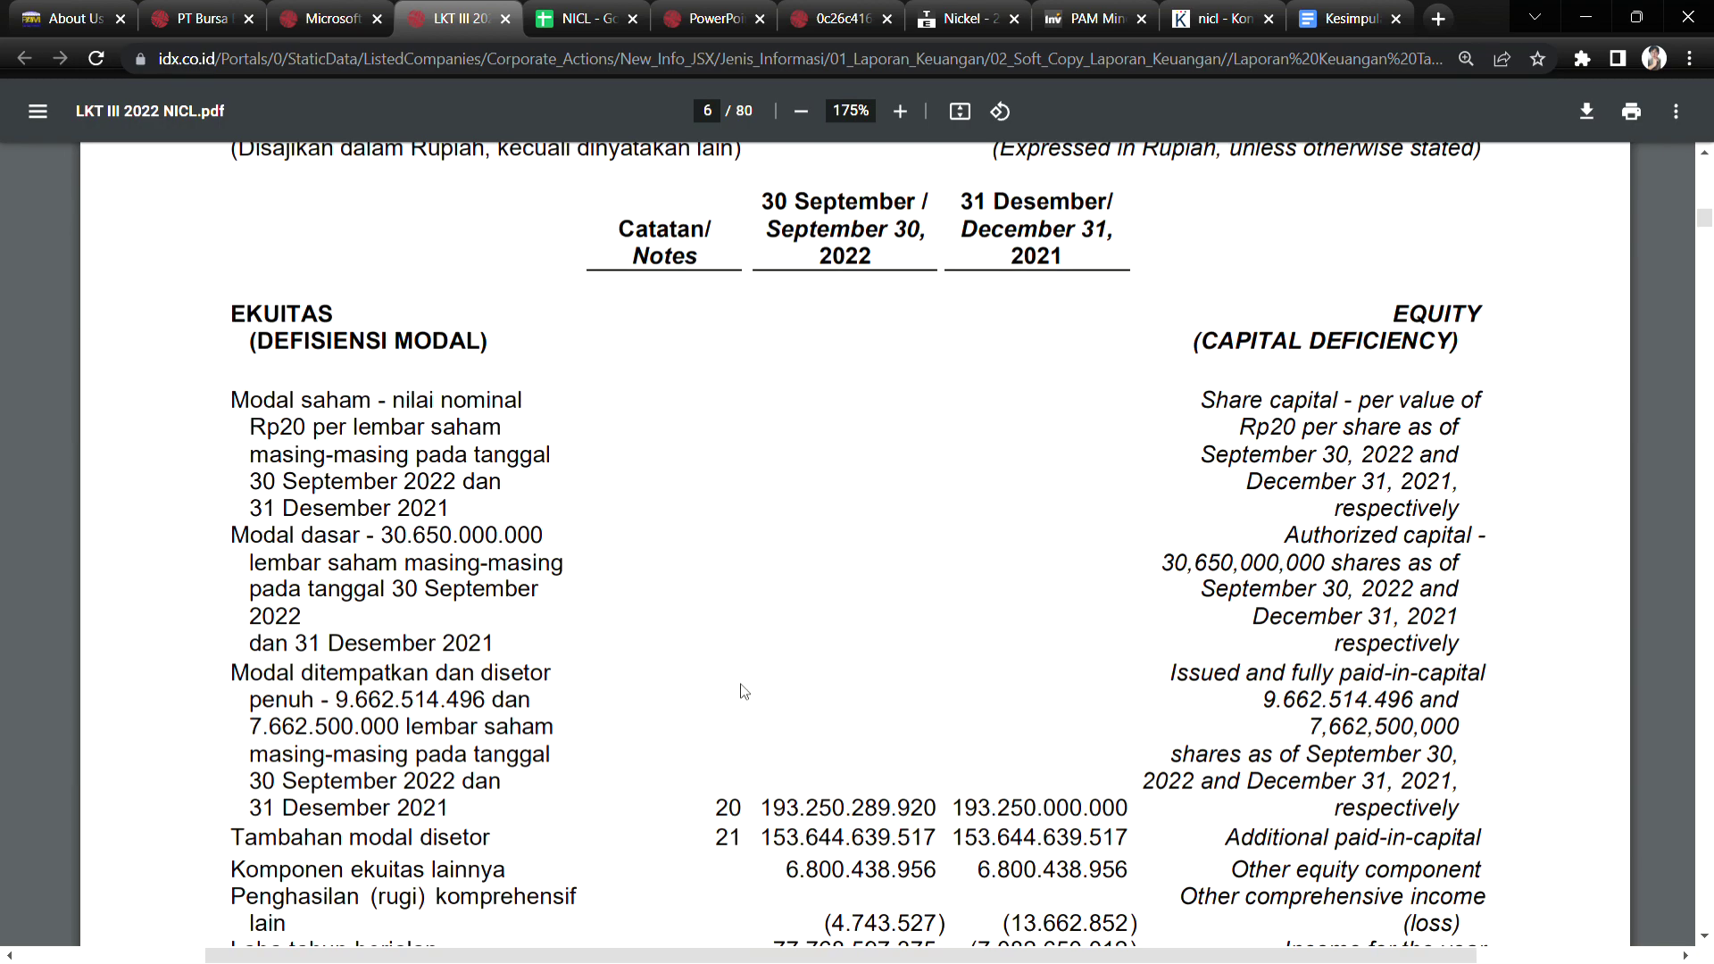
Revisit the equity section and its totals on page 6 of the financial report.
scroll(790, 705, "down", 4)
scroll(792, 708, "up", 2)
scroll(793, 708, "down", 15)
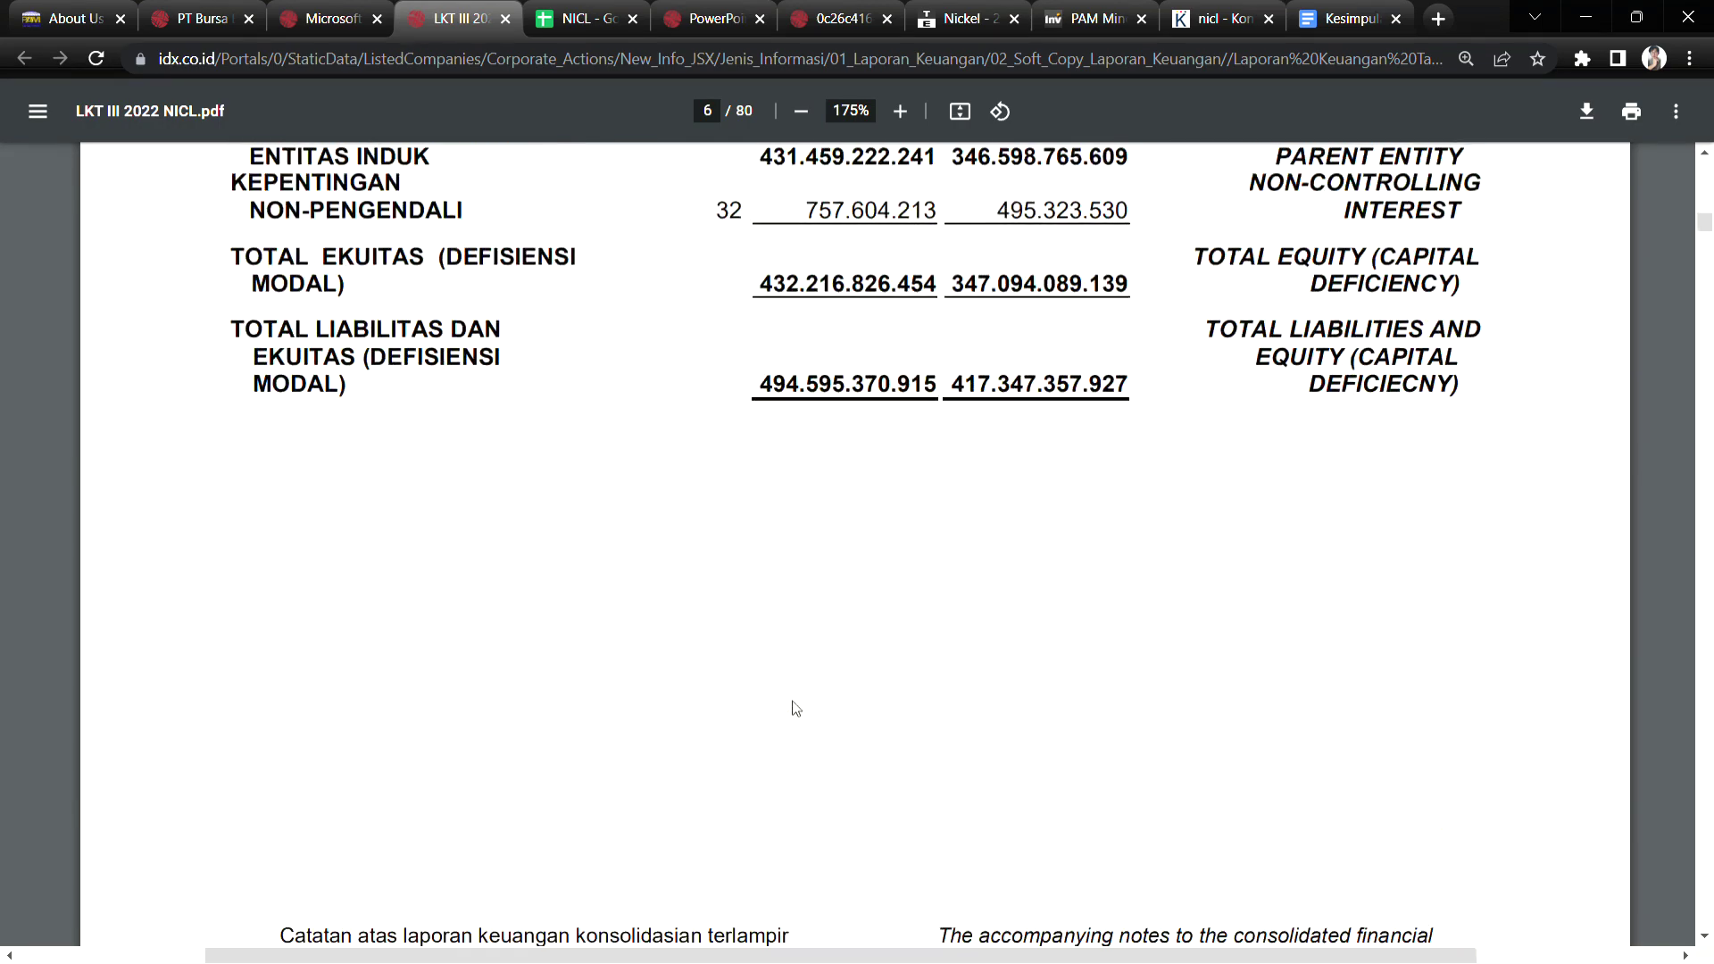
scroll(795, 708, "up", 6)
scroll(793, 708, "down", 12)
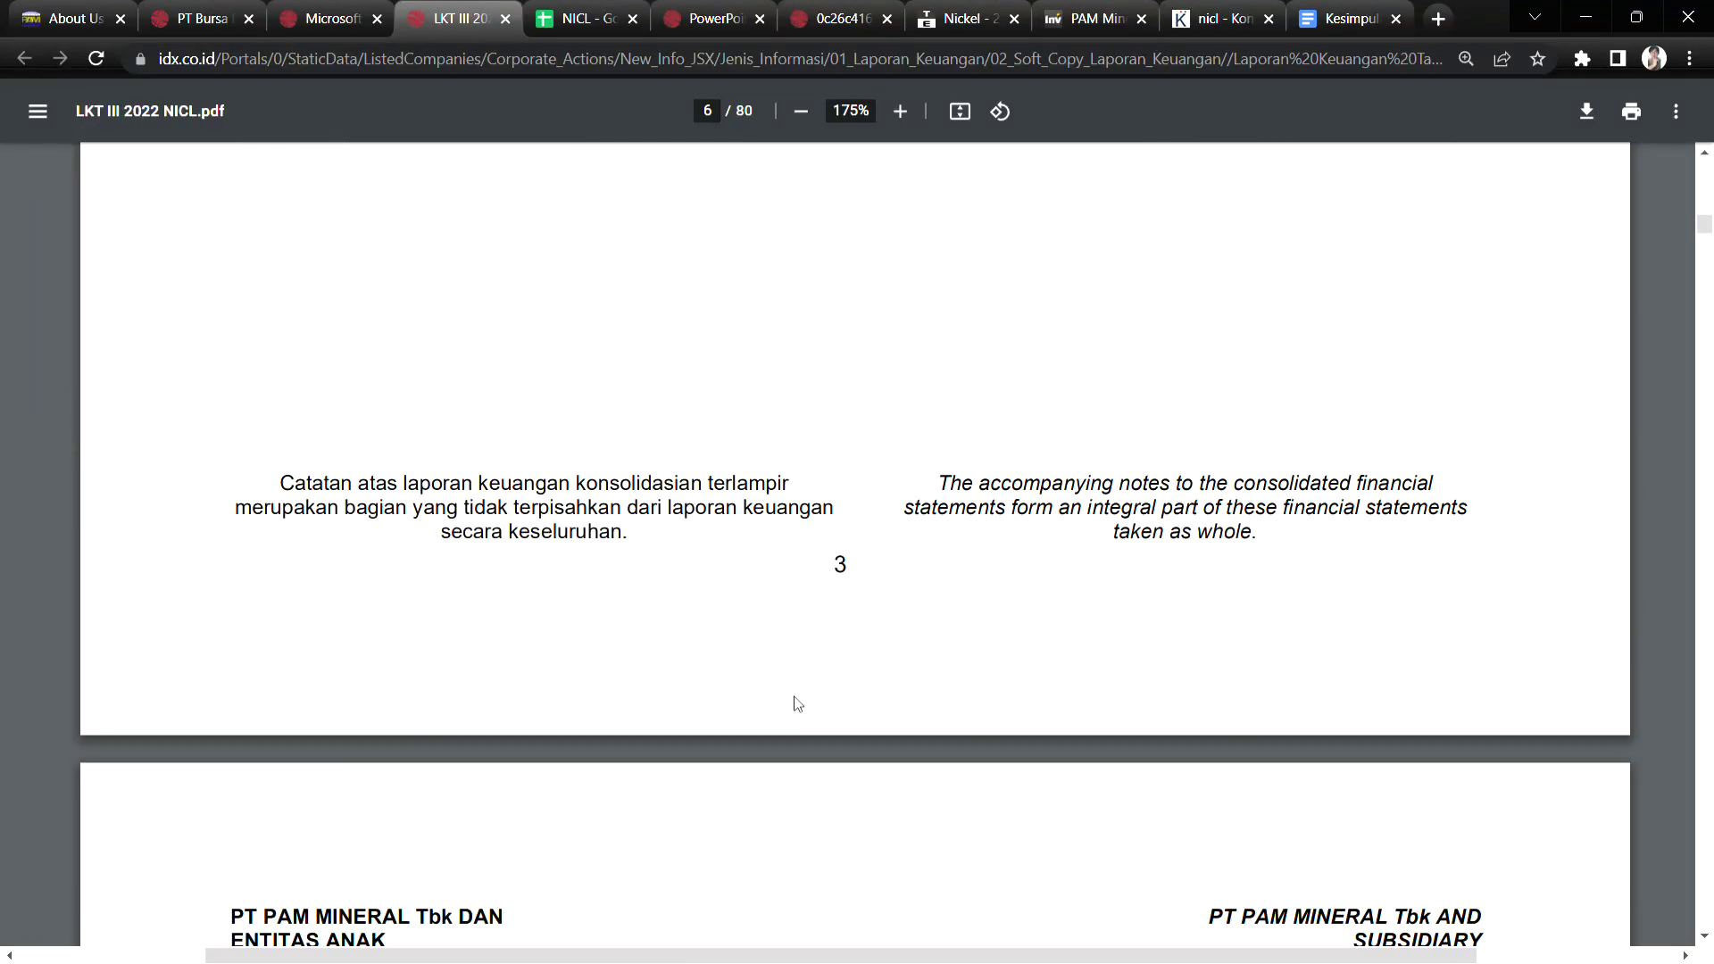
Compare sales, cost of goods sold and gross profit on page 7, highlighting the September 2022 figures.
left_click_drag(292, 693, 745, 667)
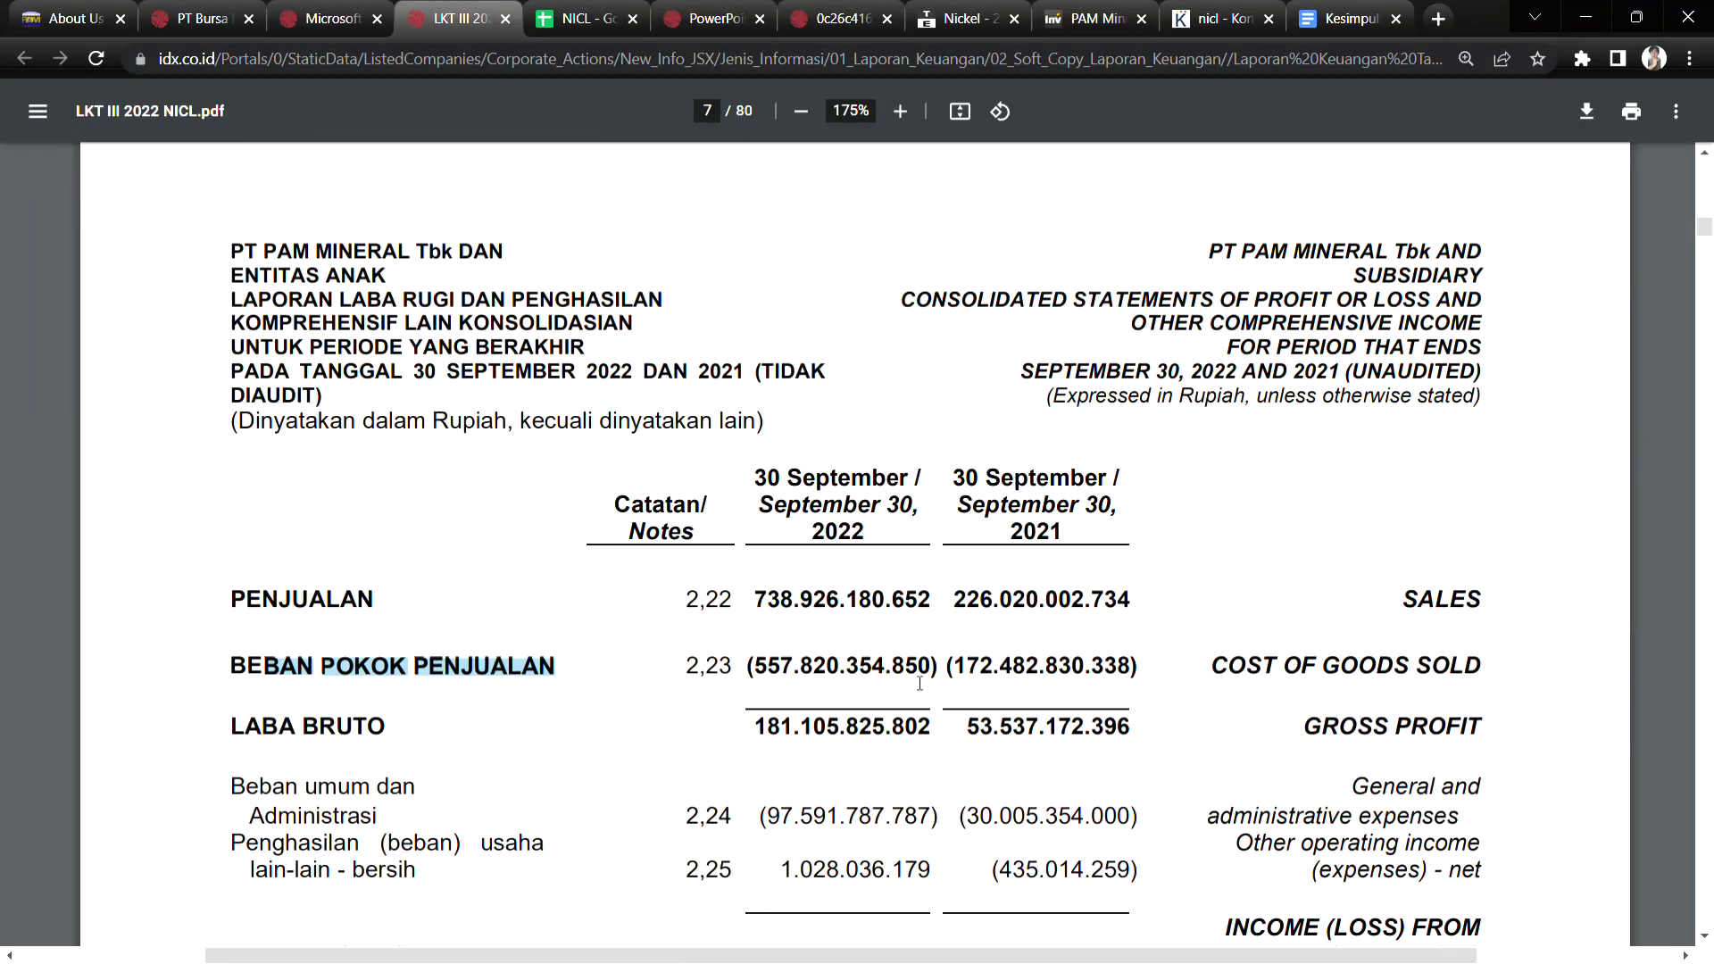
left_click_drag(755, 665, 852, 670)
left_click_drag(755, 726, 1058, 727)
left_click_drag(755, 599, 814, 600)
left_click_drag(755, 666, 812, 668)
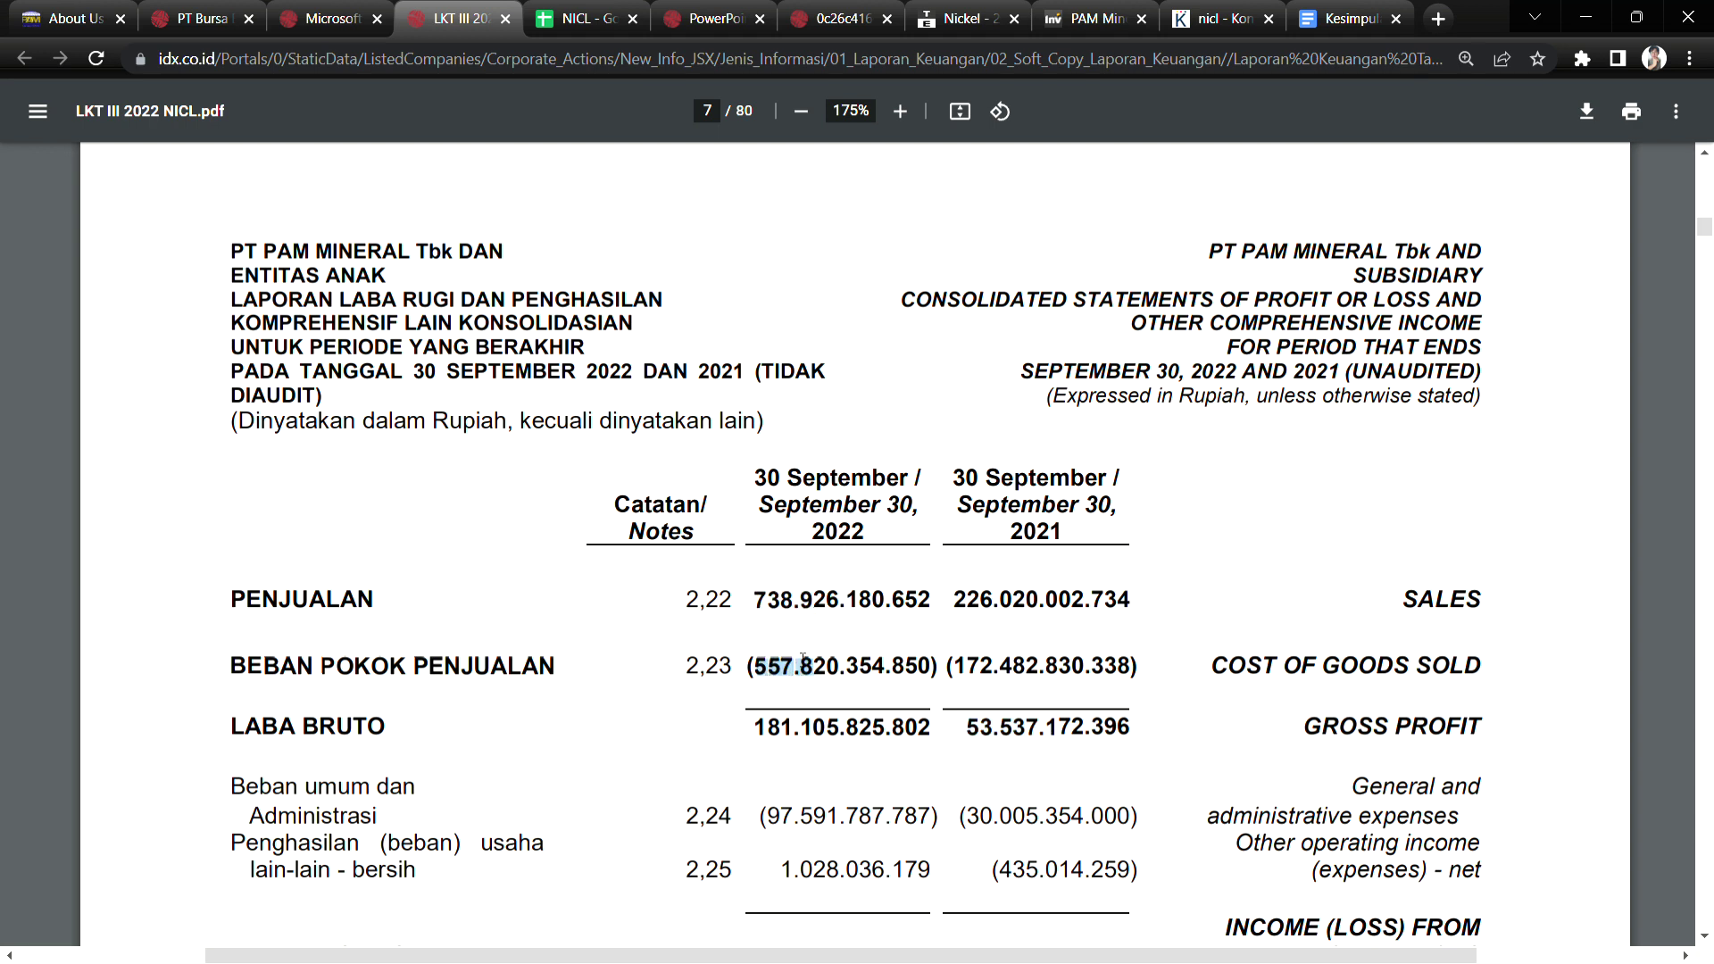
Follow the cost of goods sold reference to note 23 on page 61, also checking the sales breakdown in note 22.
double_click(732, 669)
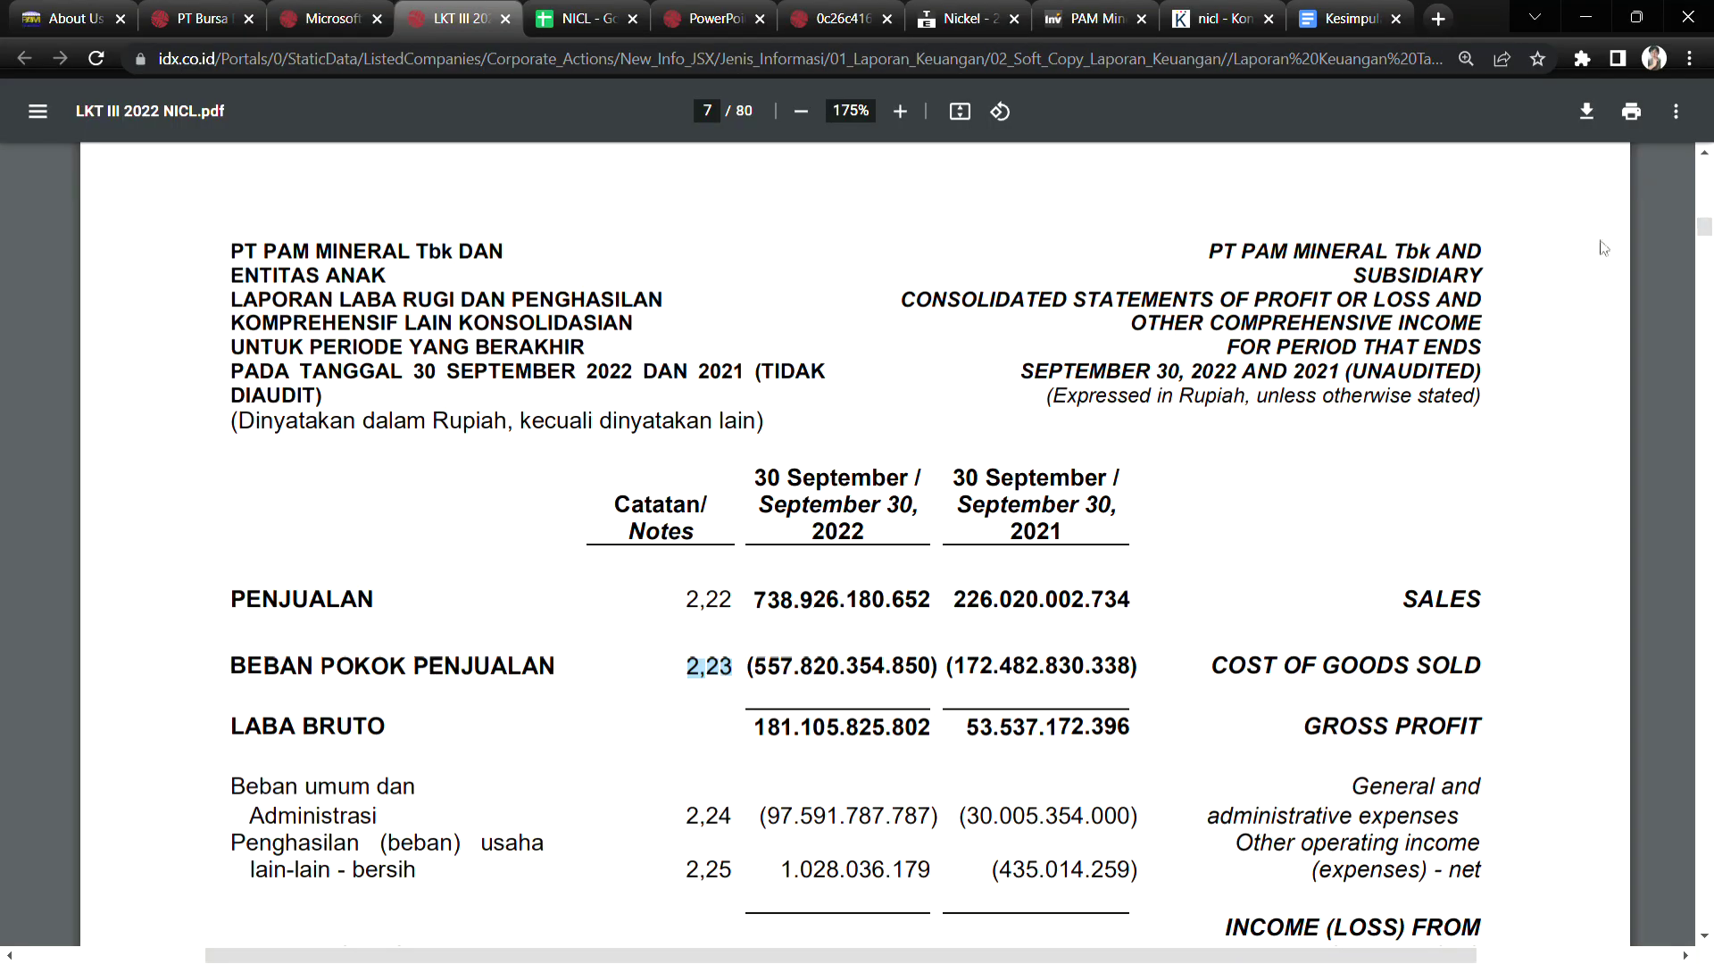
left_click_drag(1699, 230, 1706, 732)
scroll(1097, 545, "down", 15)
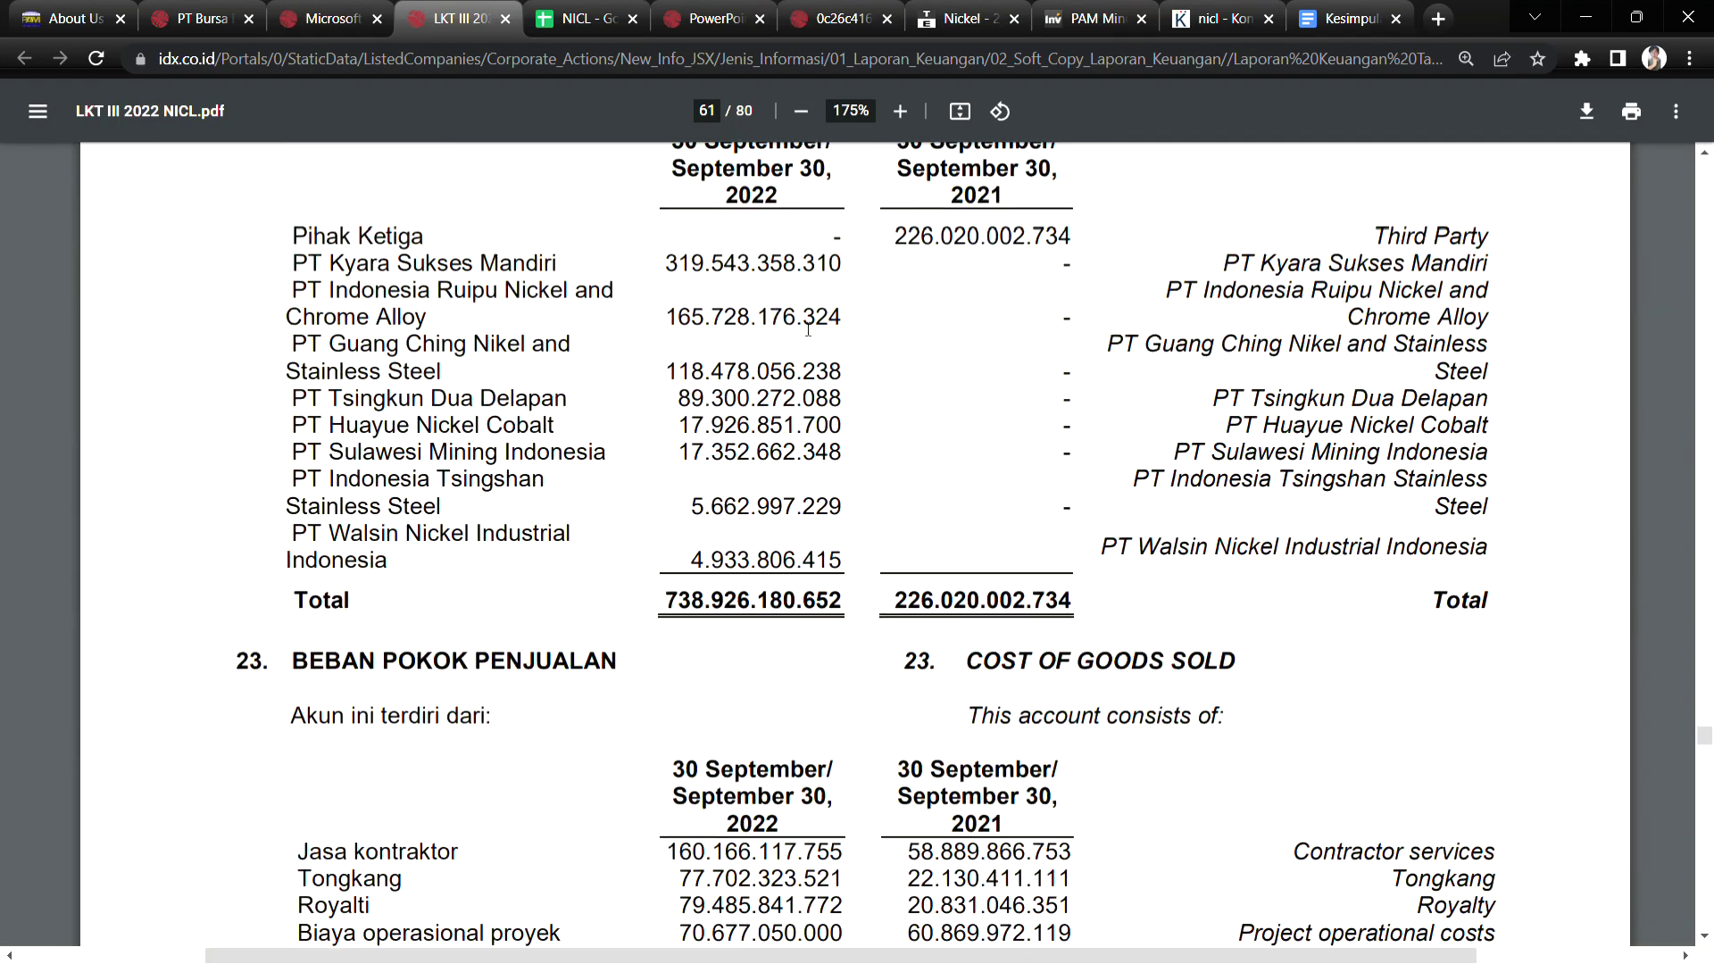
scroll(461, 226, "up", 5)
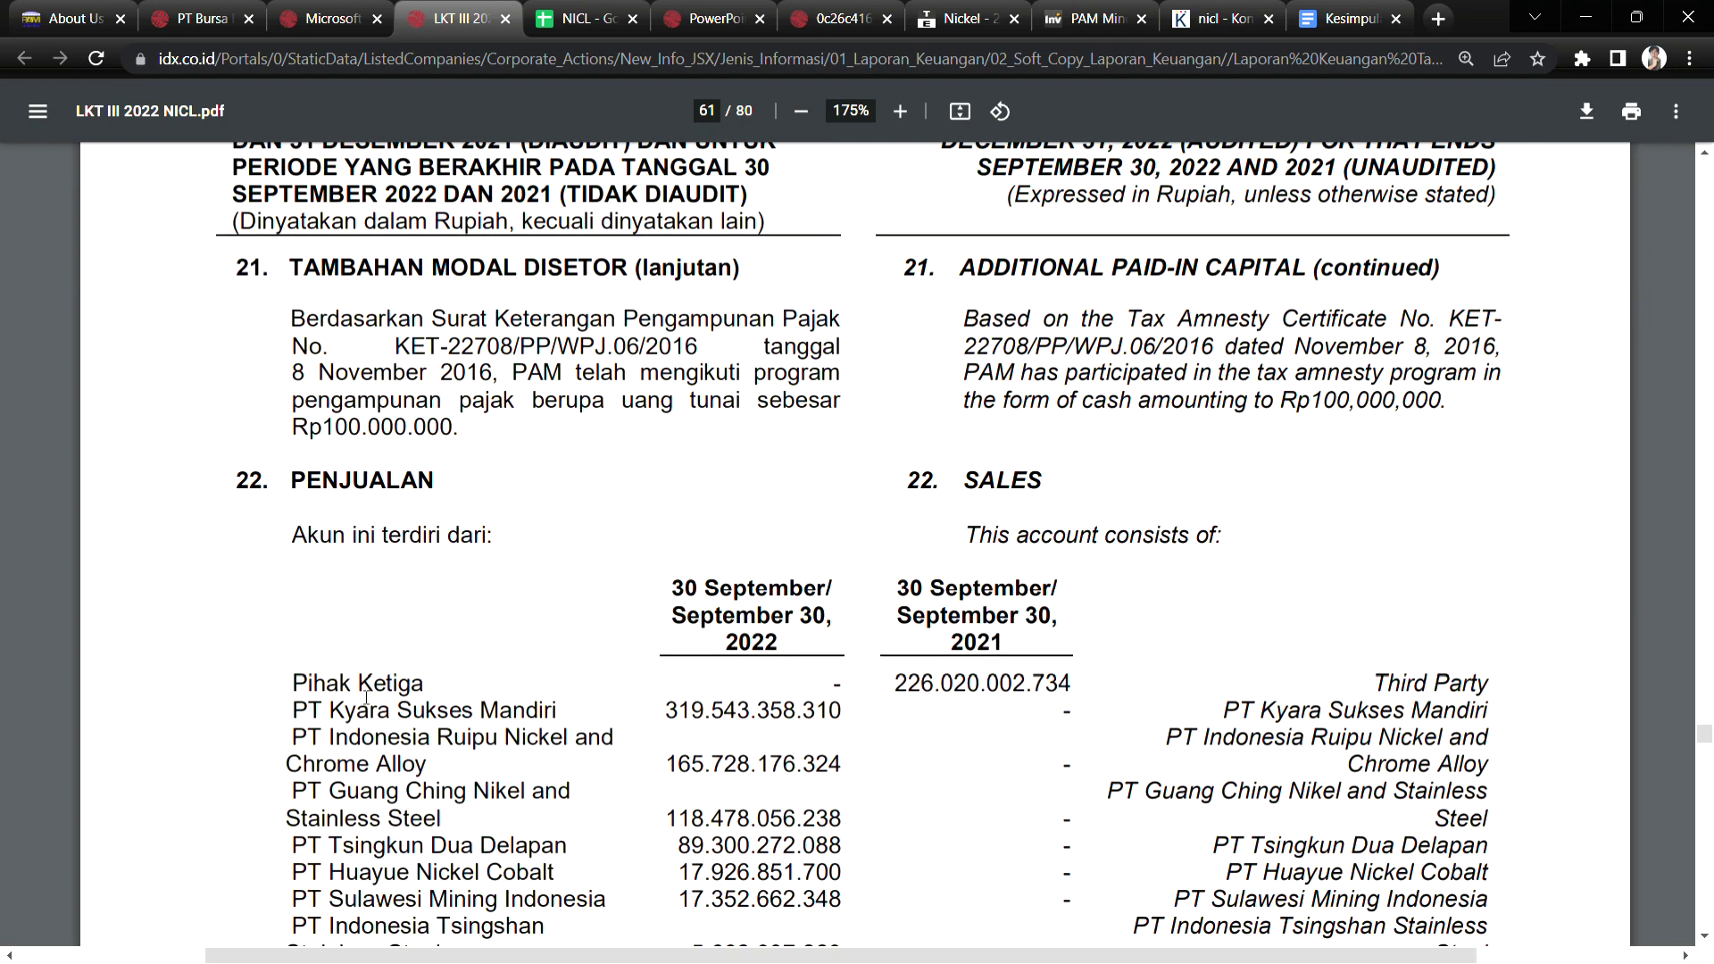
scroll(408, 770, "up", 3)
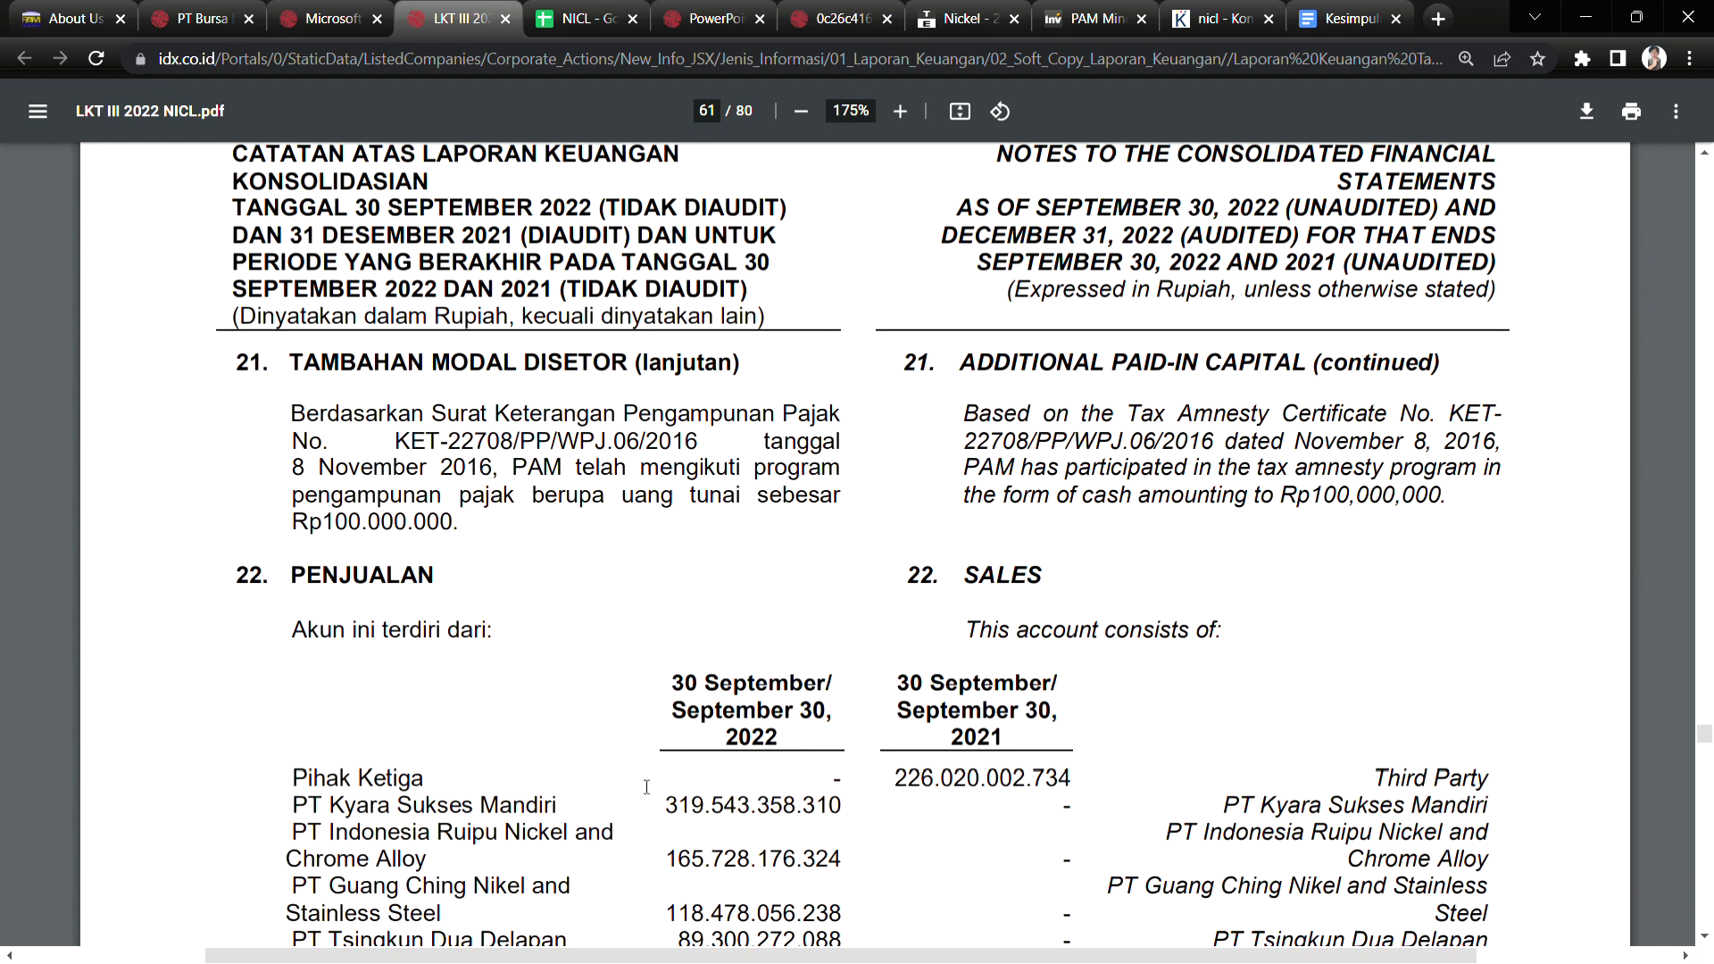
scroll(639, 787, "down", 12)
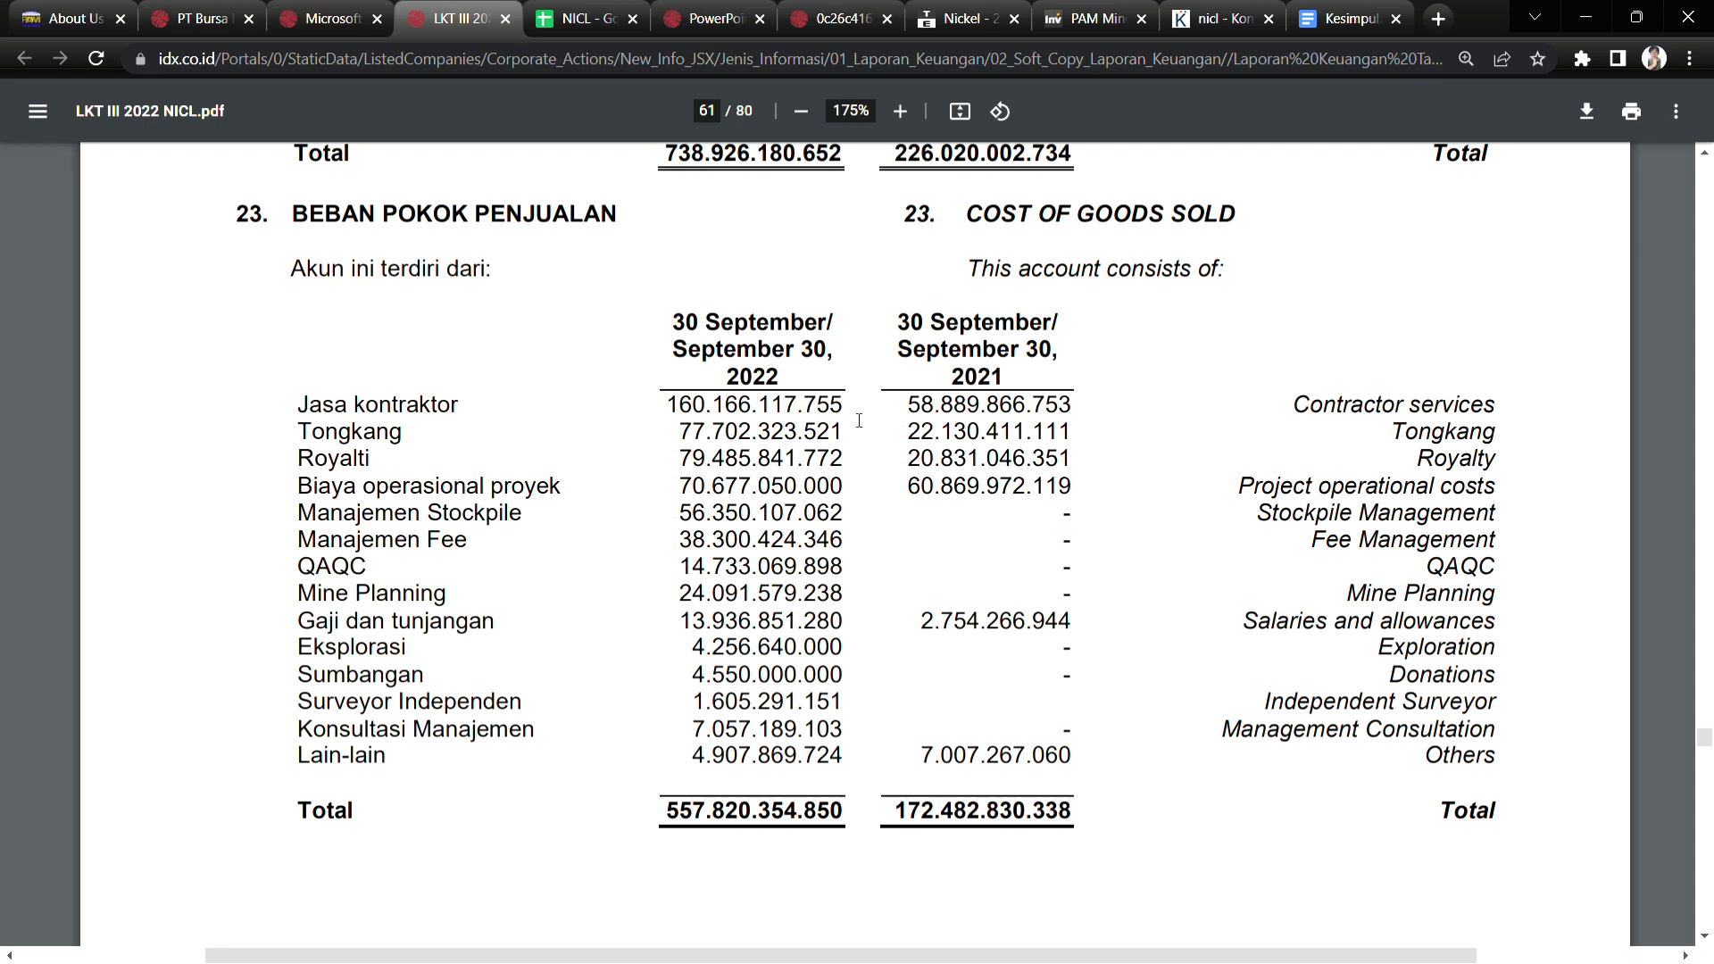
Examine the cost of goods sold items in note 23, highlighting entries from contractor services to management consultation.
left_click_drag(323, 409, 459, 408)
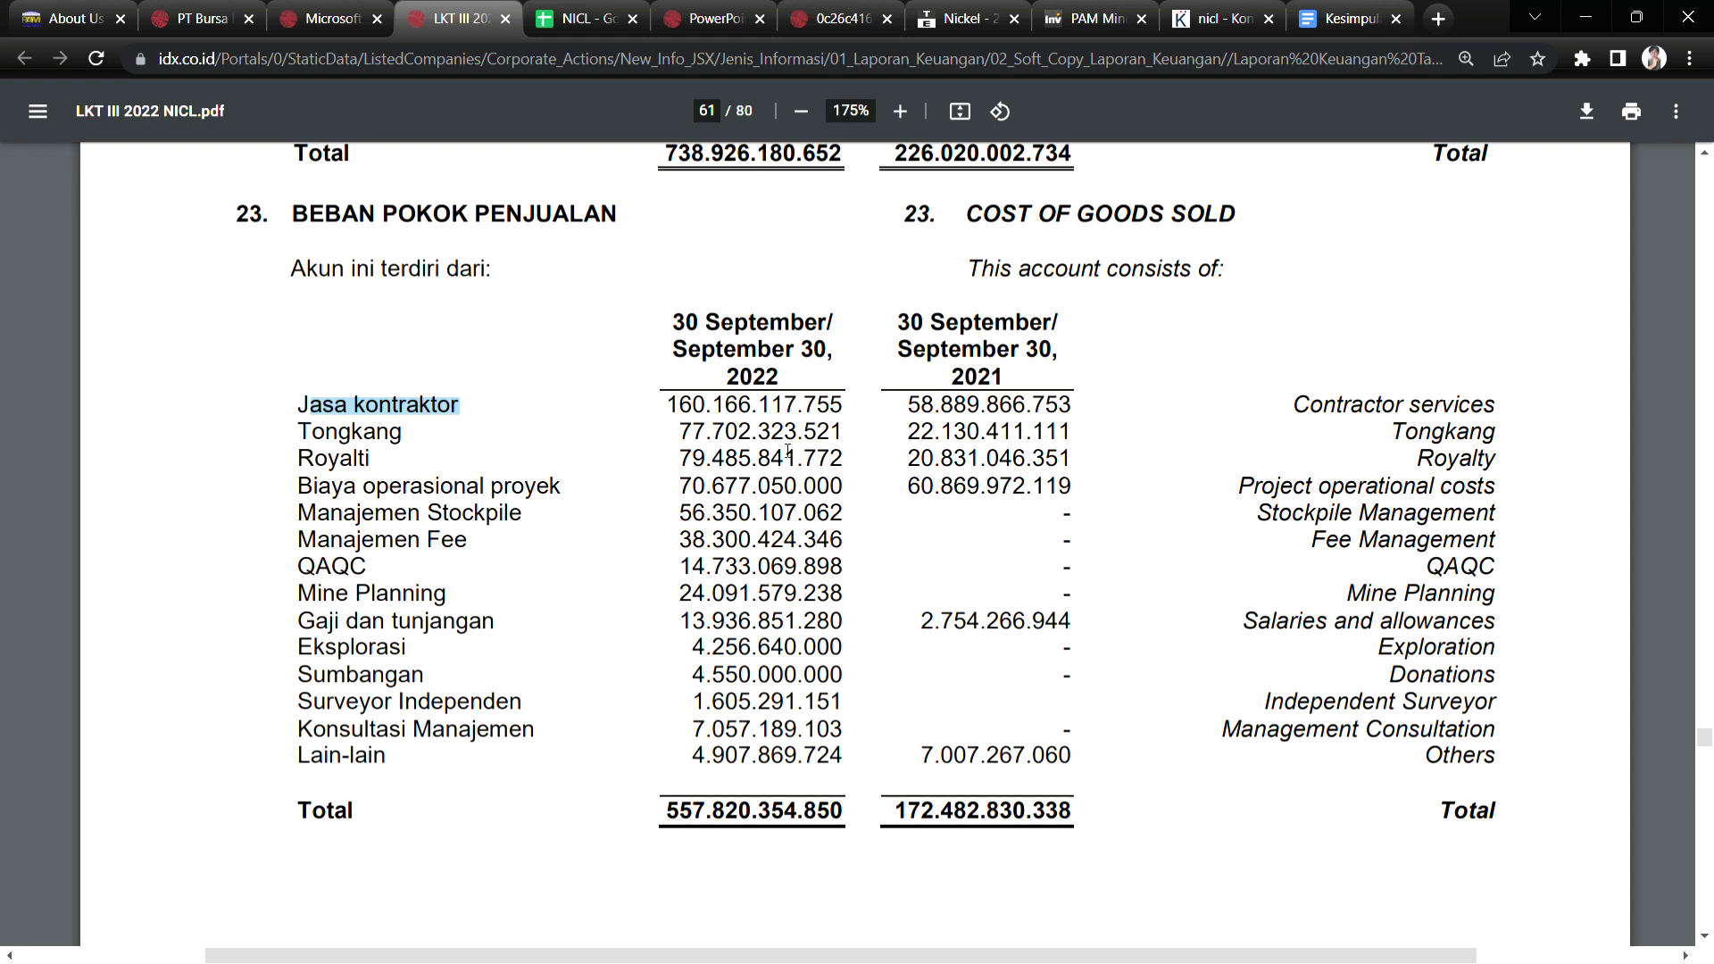
left_click(532, 529)
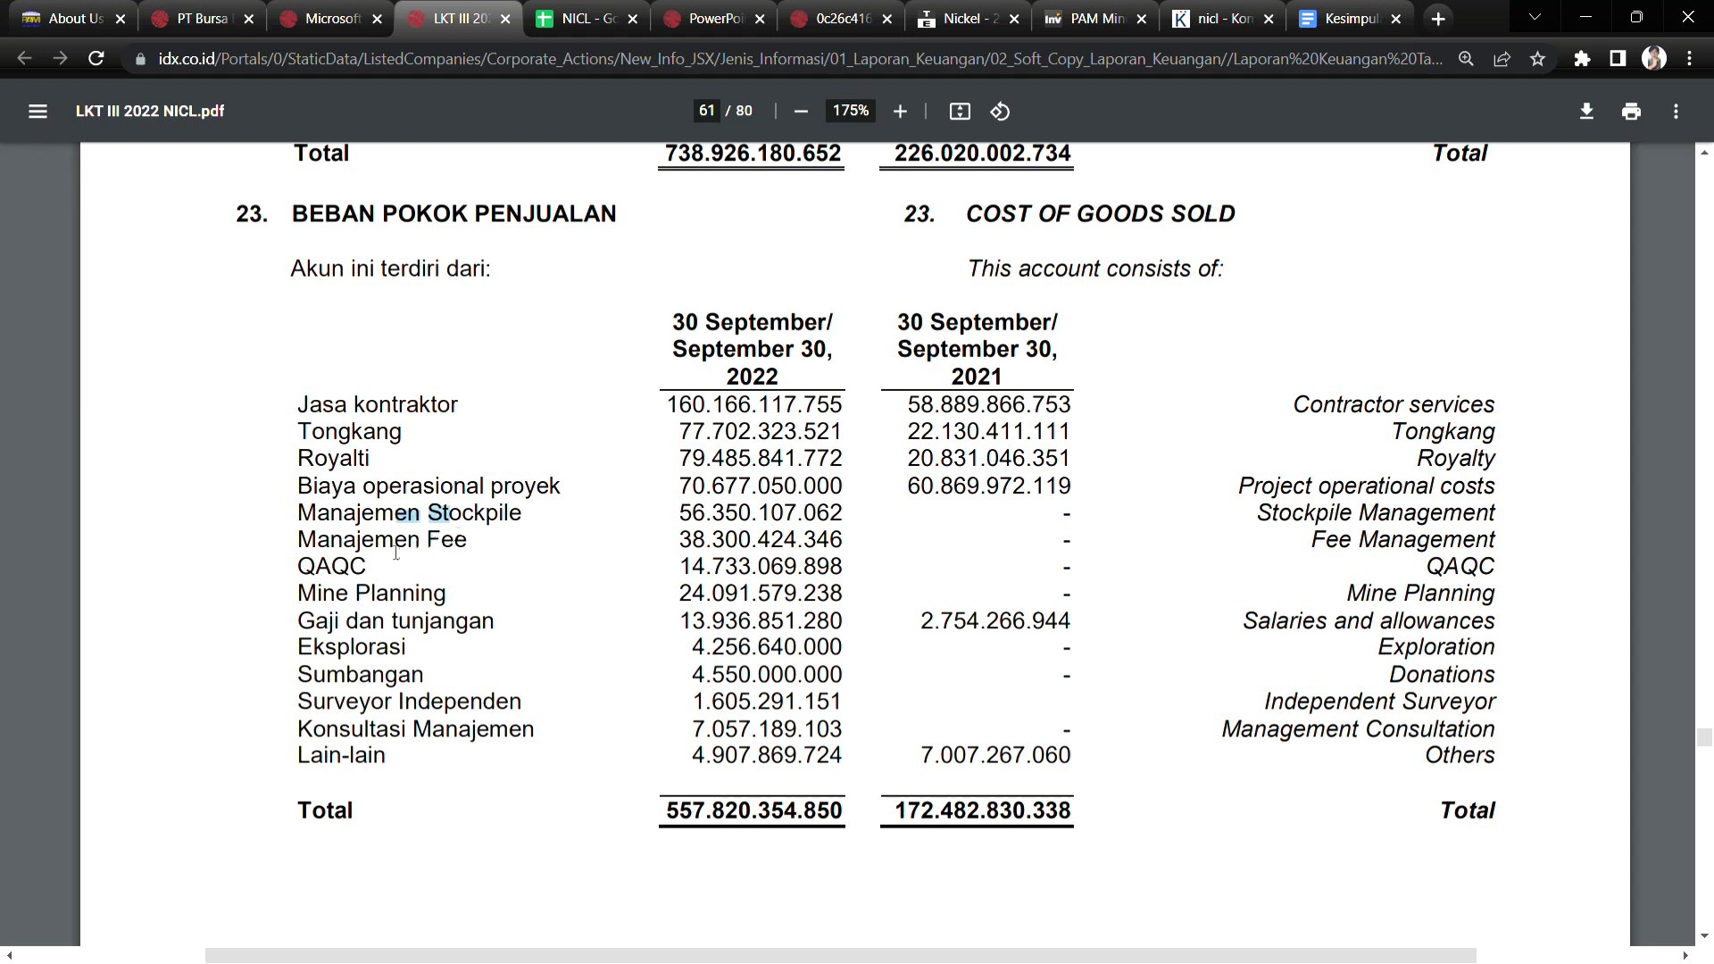
left_click_drag(375, 539, 455, 541)
left_click_drag(325, 586, 402, 594)
left_click(375, 665)
left_click_drag(327, 677, 444, 703)
left_click_drag(350, 729, 476, 732)
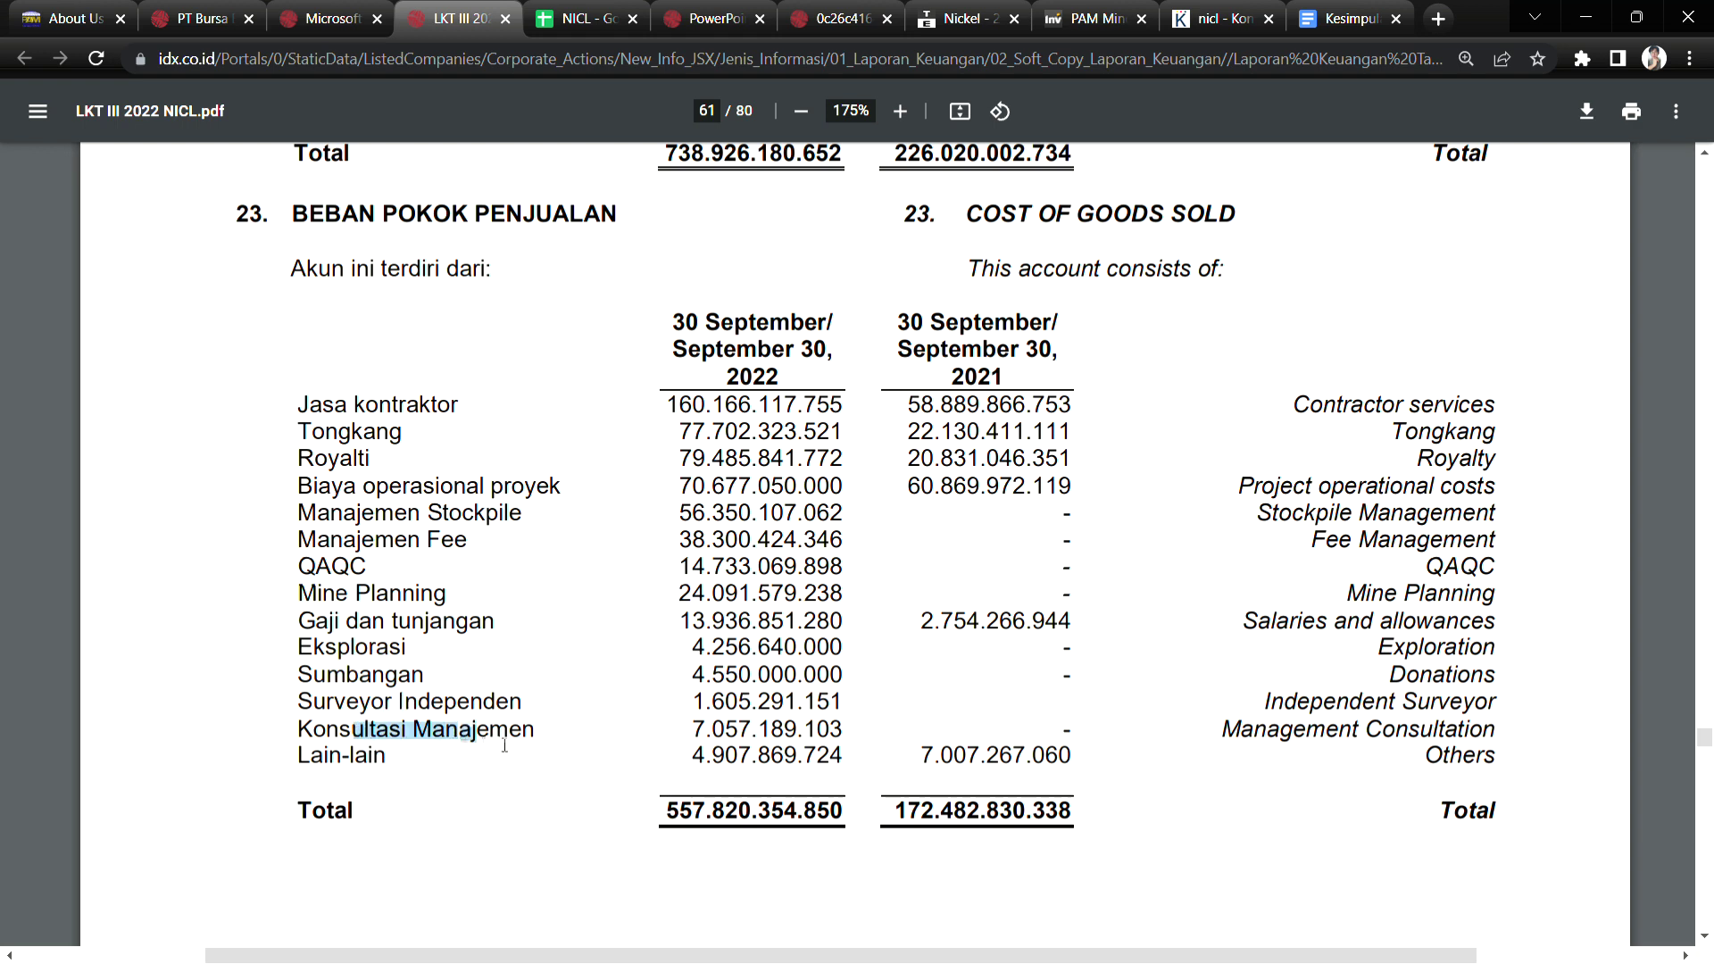
Compare the 2022 amounts for stockpile management, management fee, QAQC, mine planning and salaries with their 2021 counterparts.
left_click_drag(725, 513, 795, 622)
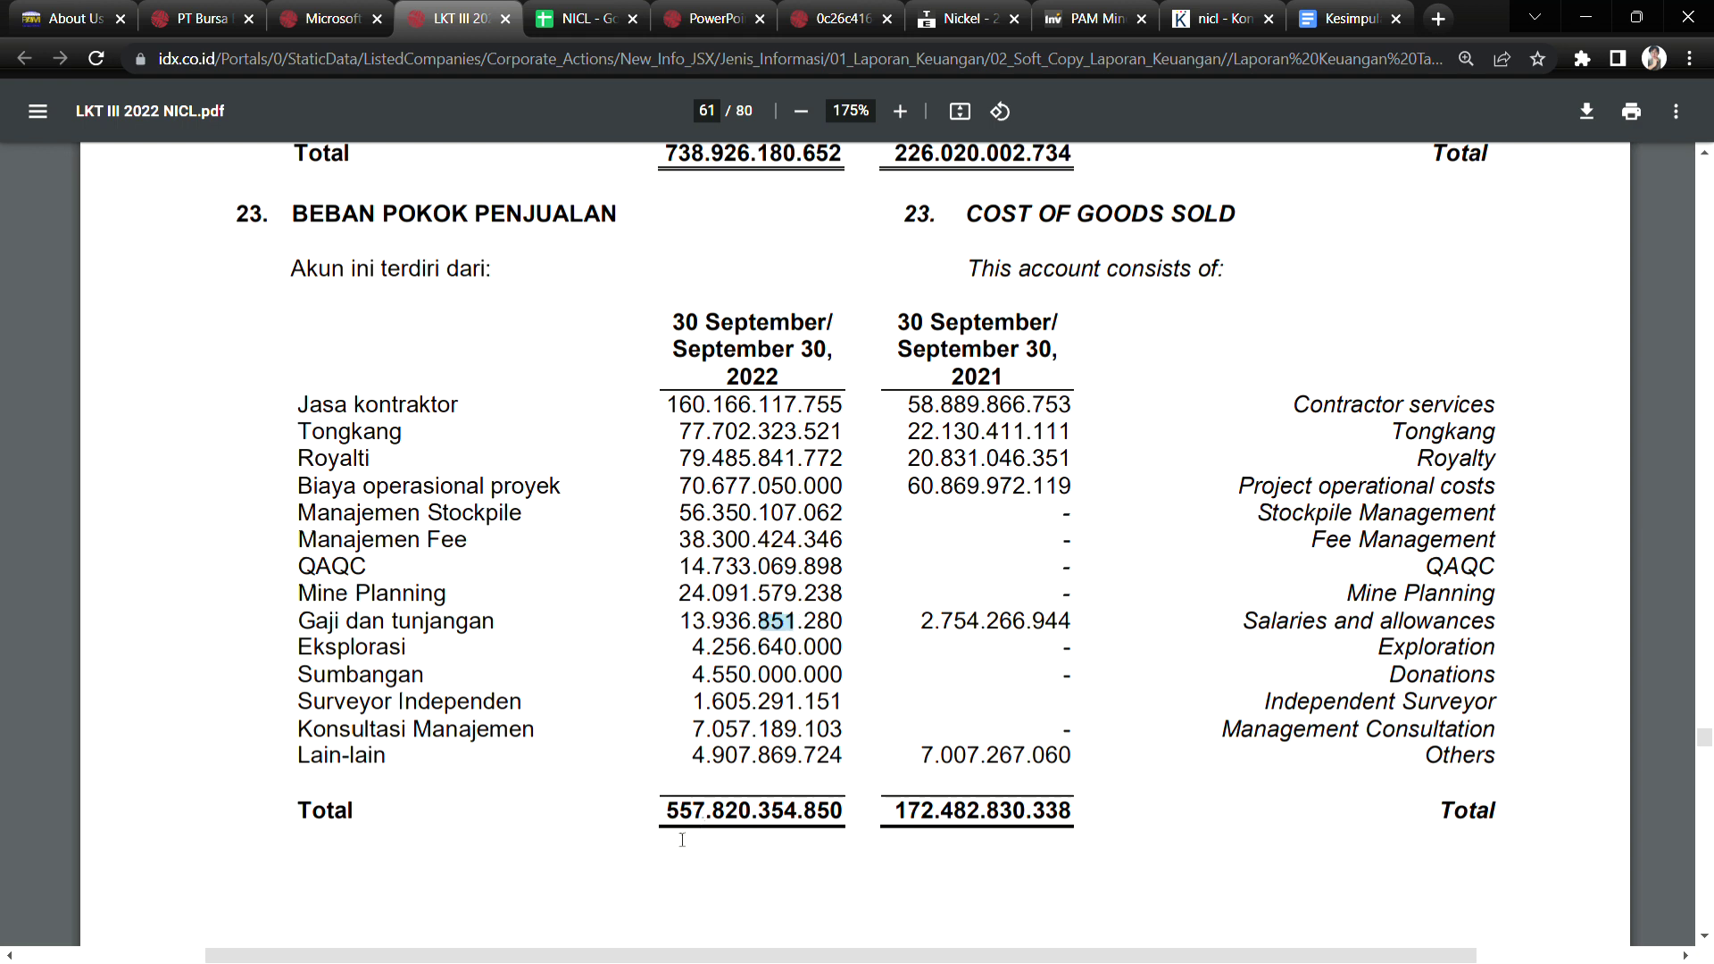
left_click_drag(752, 511, 808, 539)
left_click_drag(772, 620, 817, 622)
left_click_drag(300, 593, 412, 600)
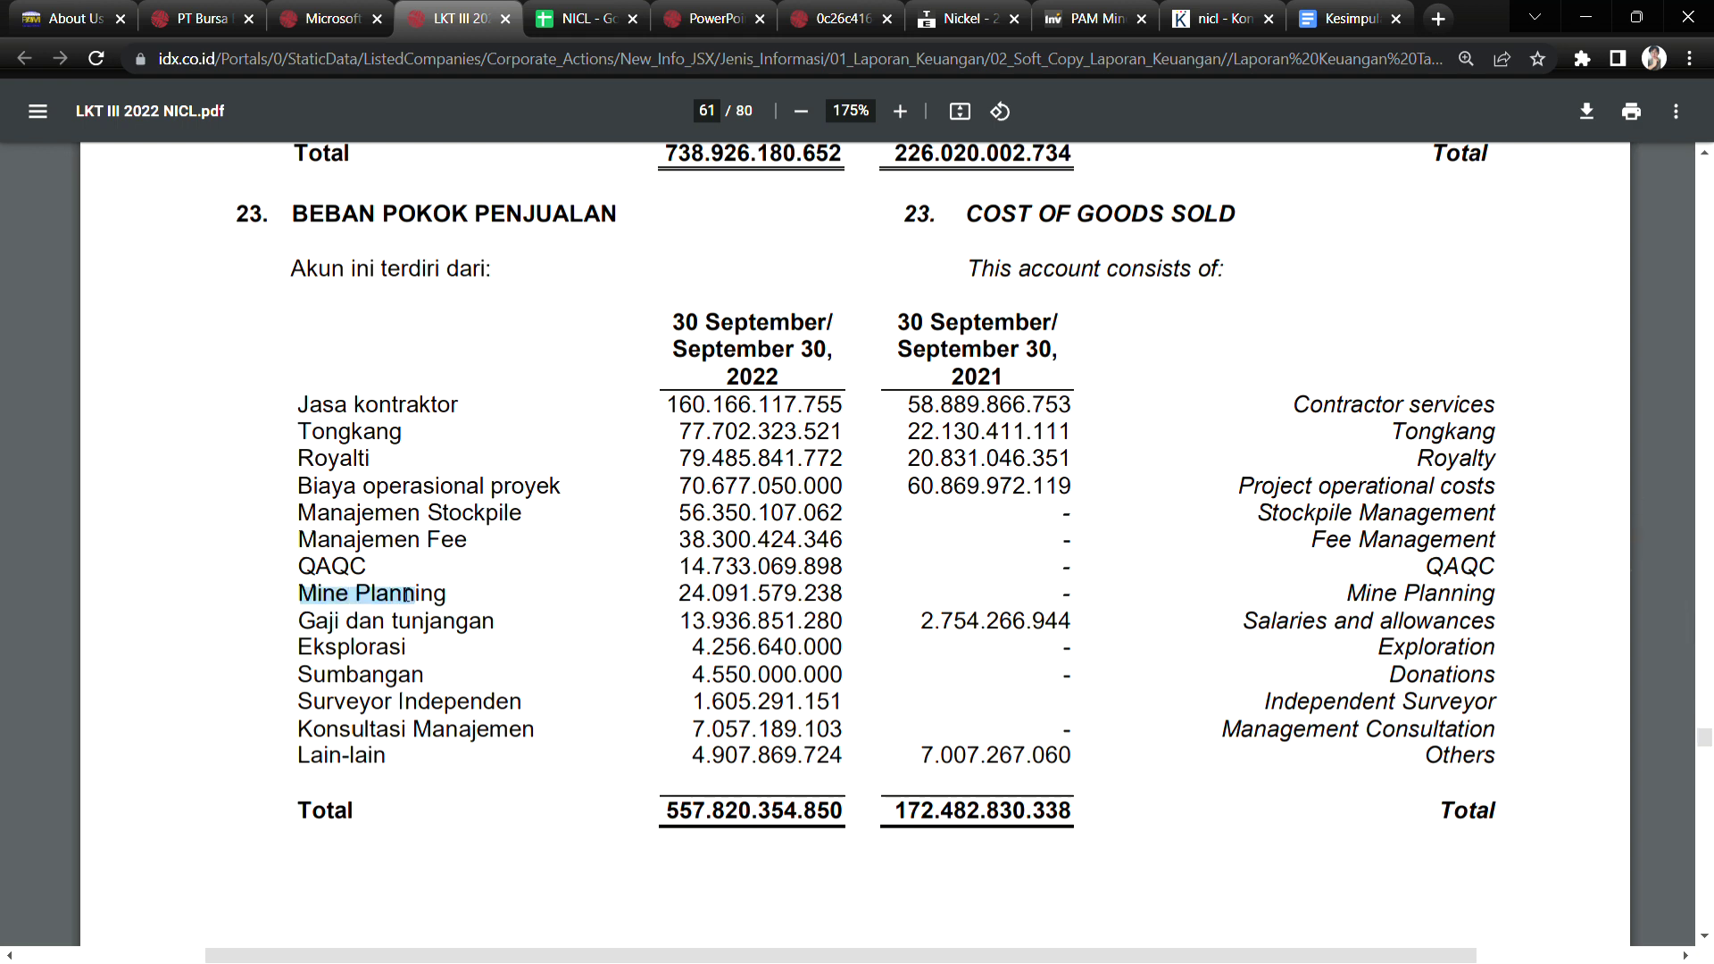
left_click_drag(322, 567, 554, 560)
double_click(704, 543)
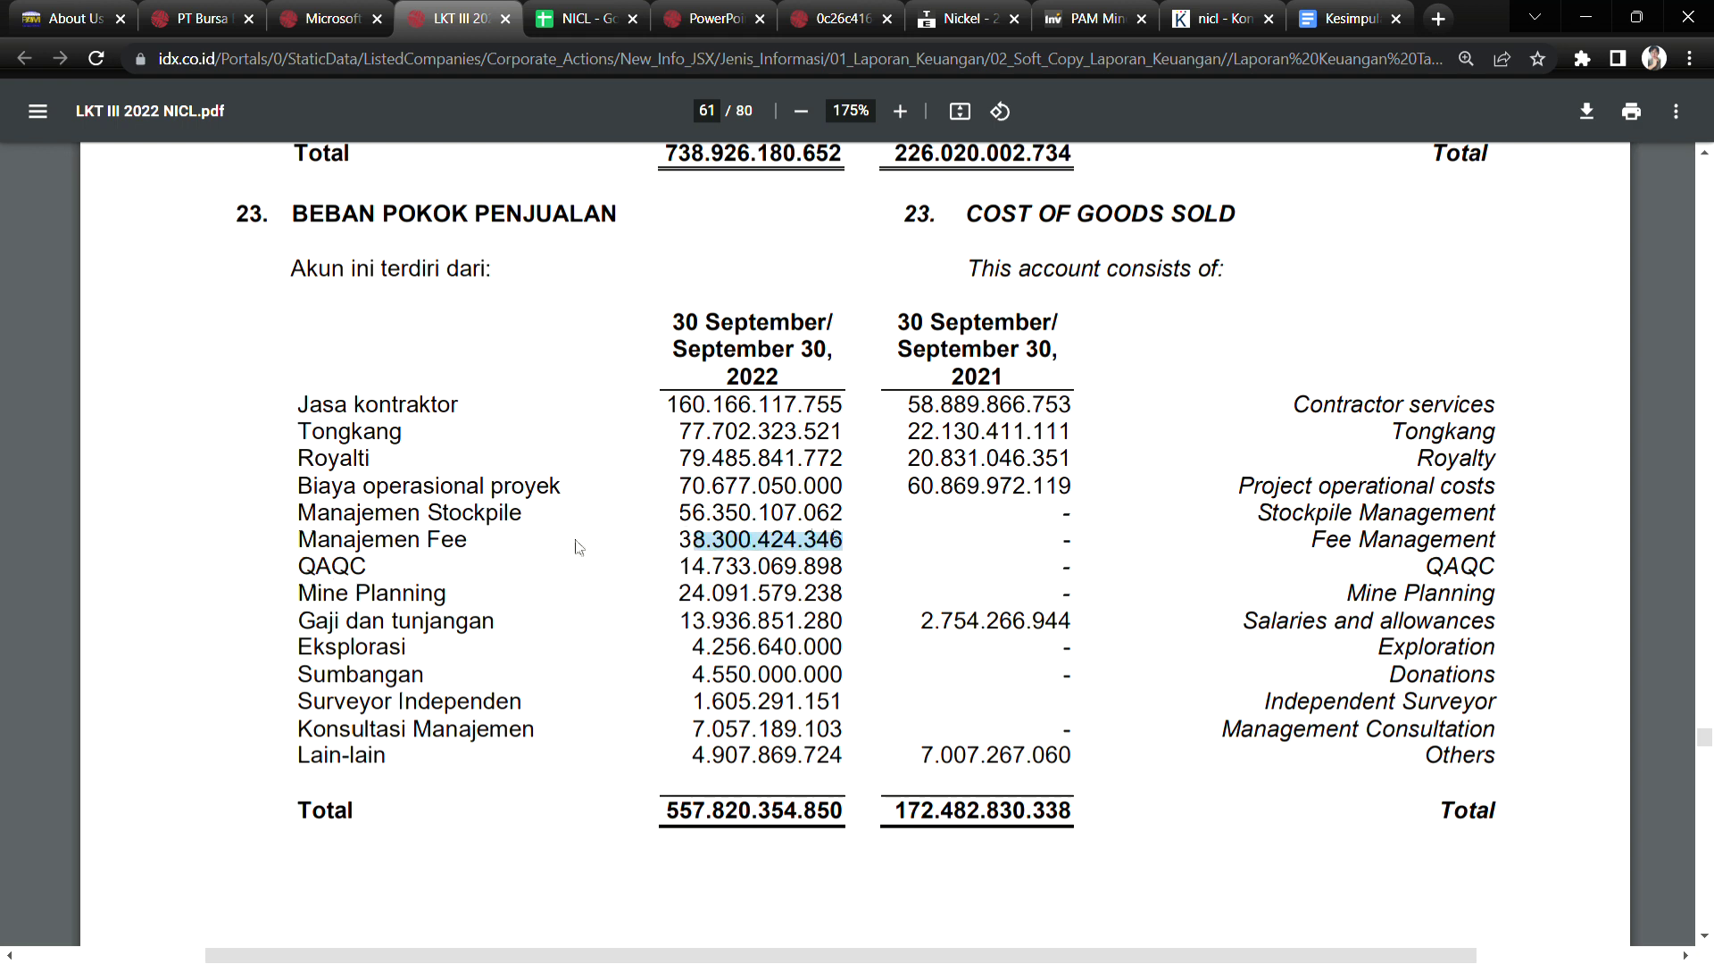
Highlight the note 23 cost items that have no 2021 amount, from stockpile management down to management consultation.
left_click_drag(331, 514, 412, 734)
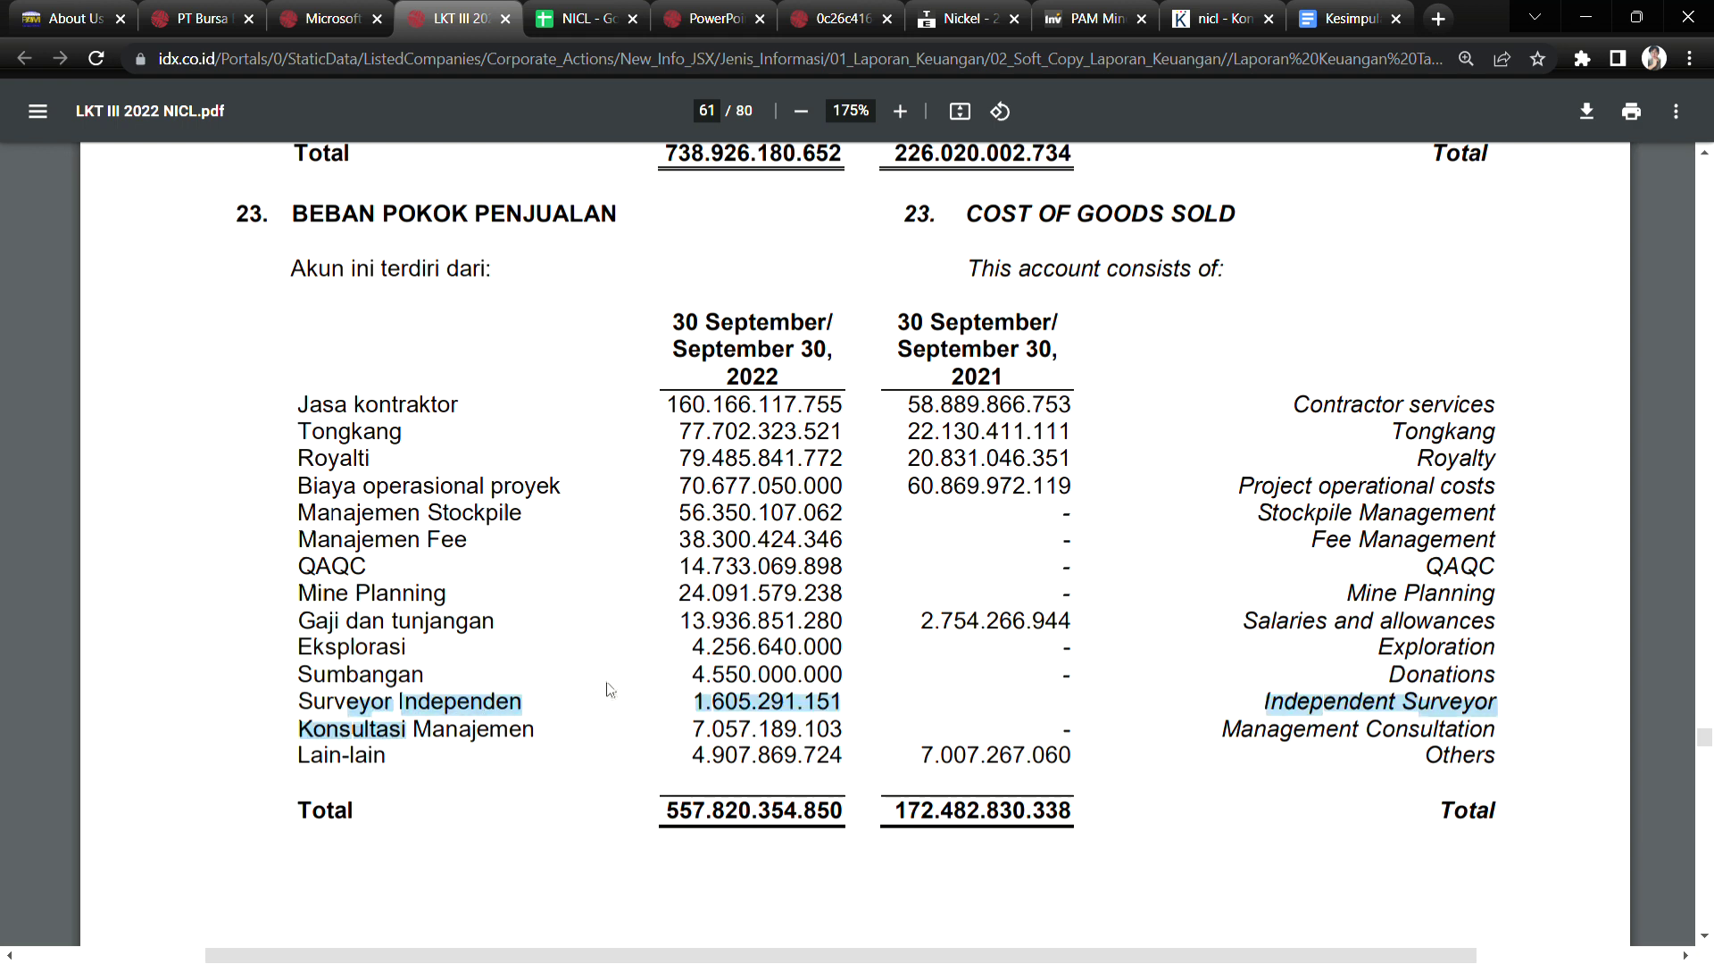
left_click_drag(310, 567, 350, 566)
left_click_drag(680, 514, 801, 516)
left_click_drag(835, 569, 803, 649)
left_click_drag(755, 705, 744, 746)
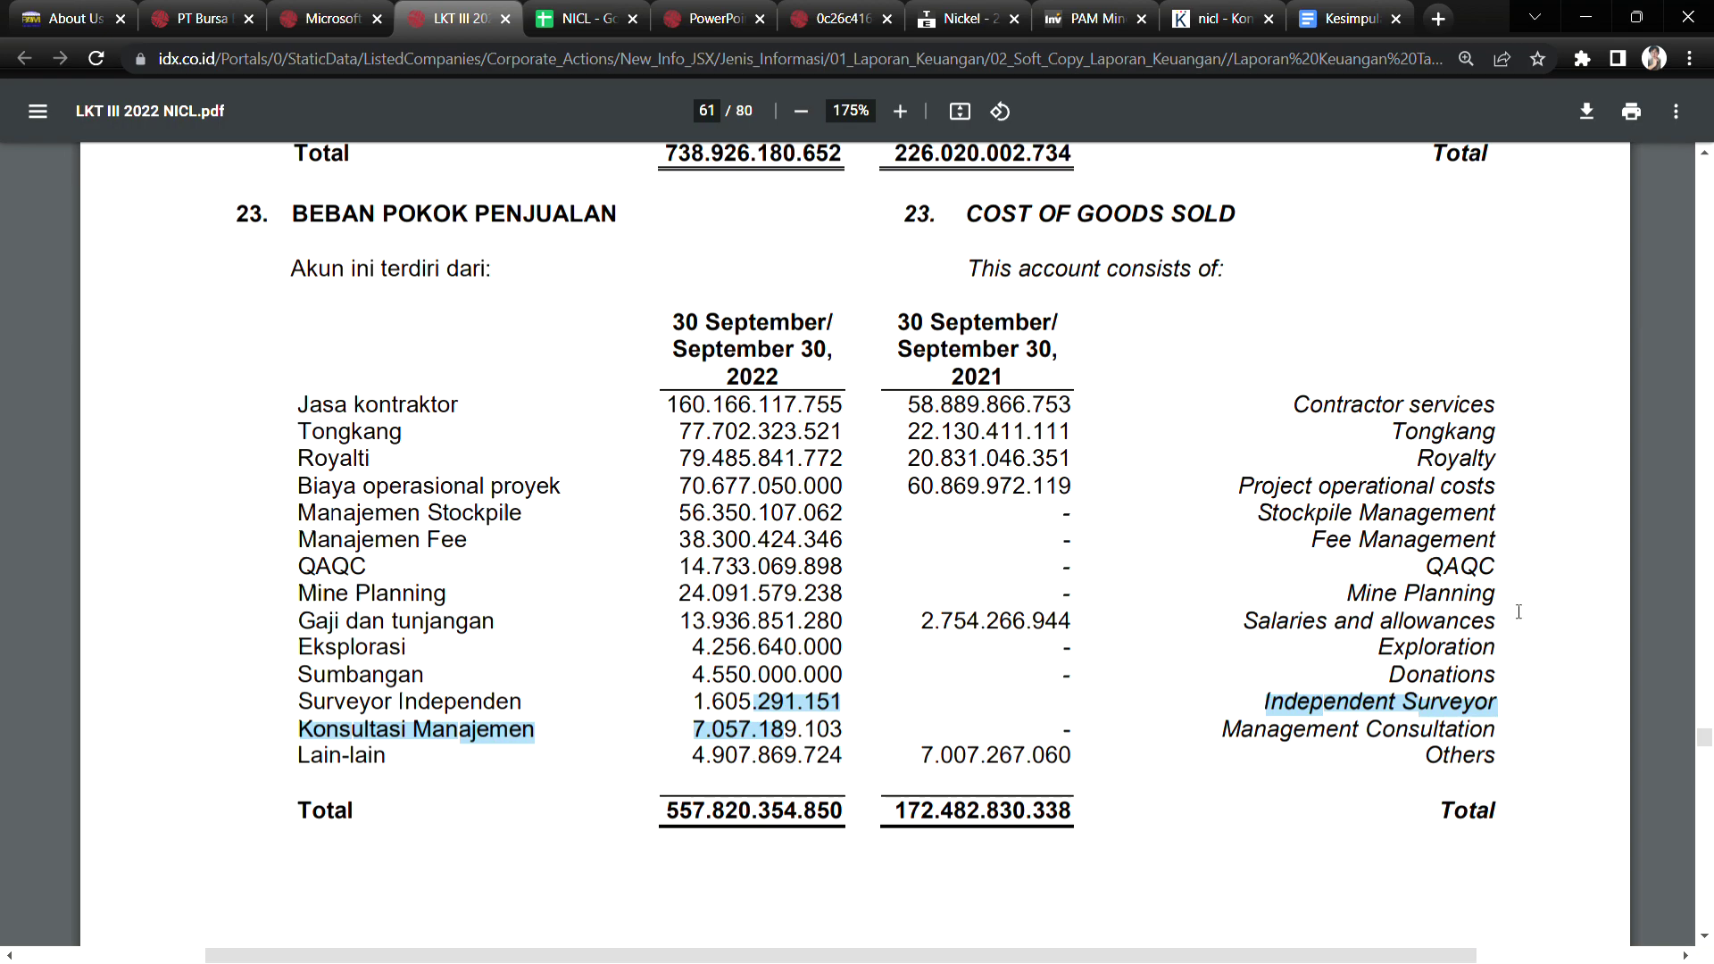
scroll(1705, 746, "up", 1)
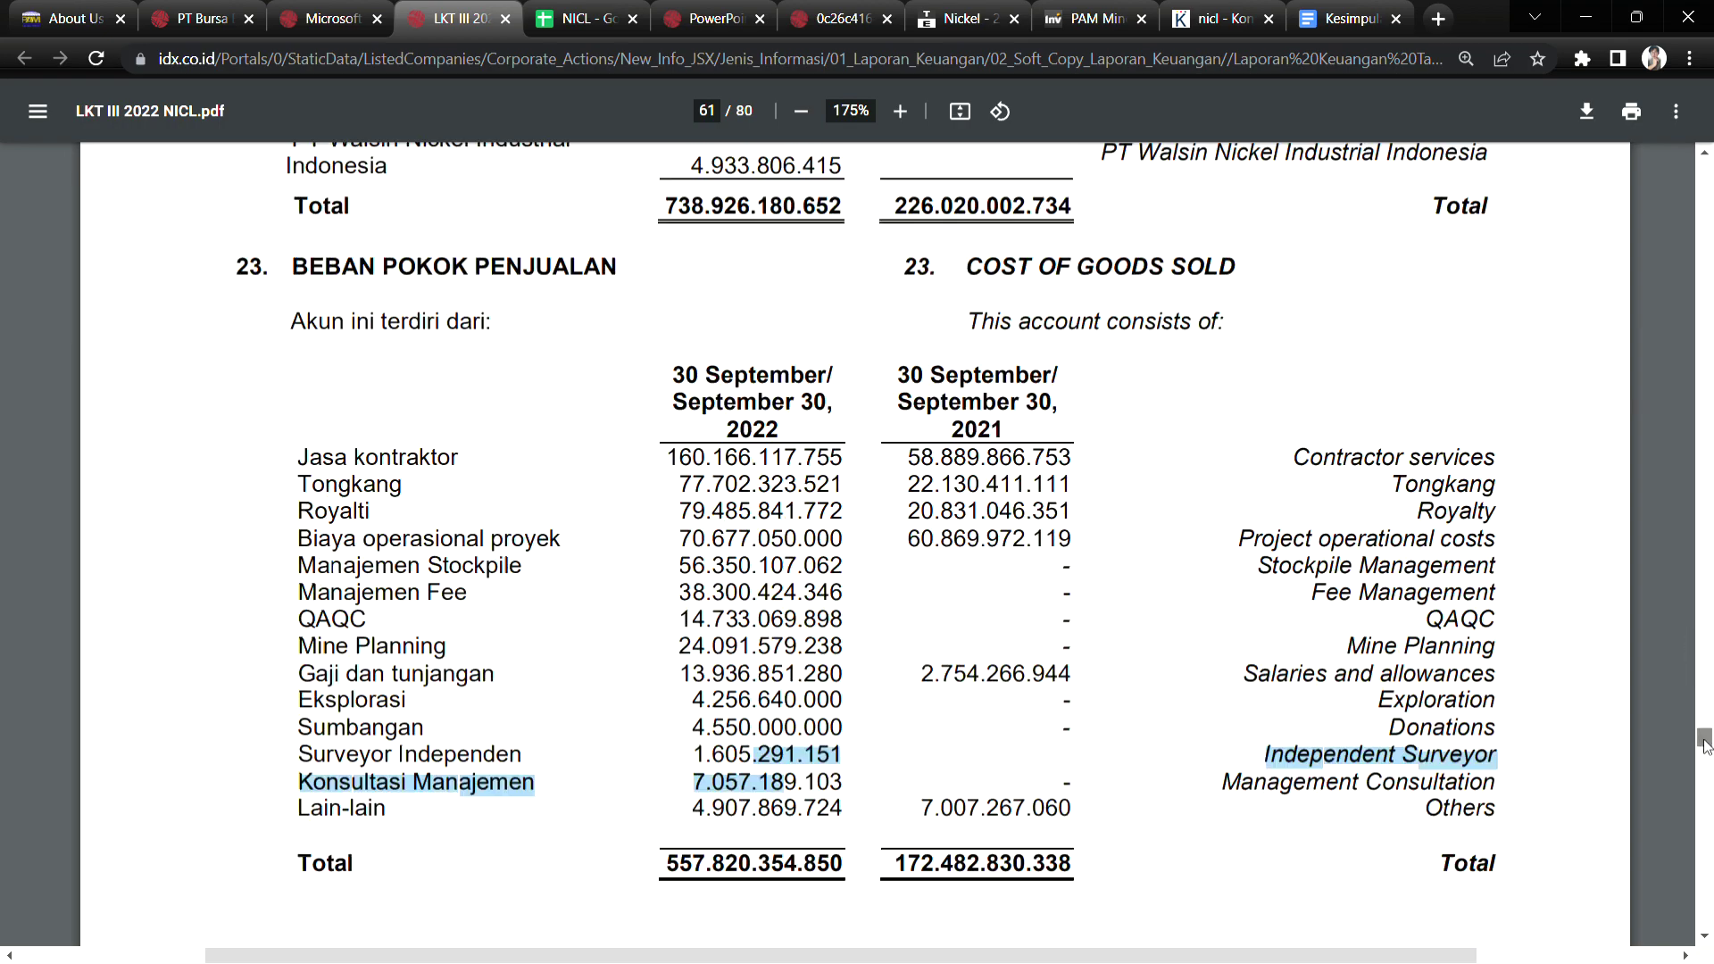
Return to the profit or loss statement on page 7 and examine cost of goods sold and gross profit for both periods.
left_click_drag(1705, 746, 1707, 251)
scroll(1062, 455, "up", 20)
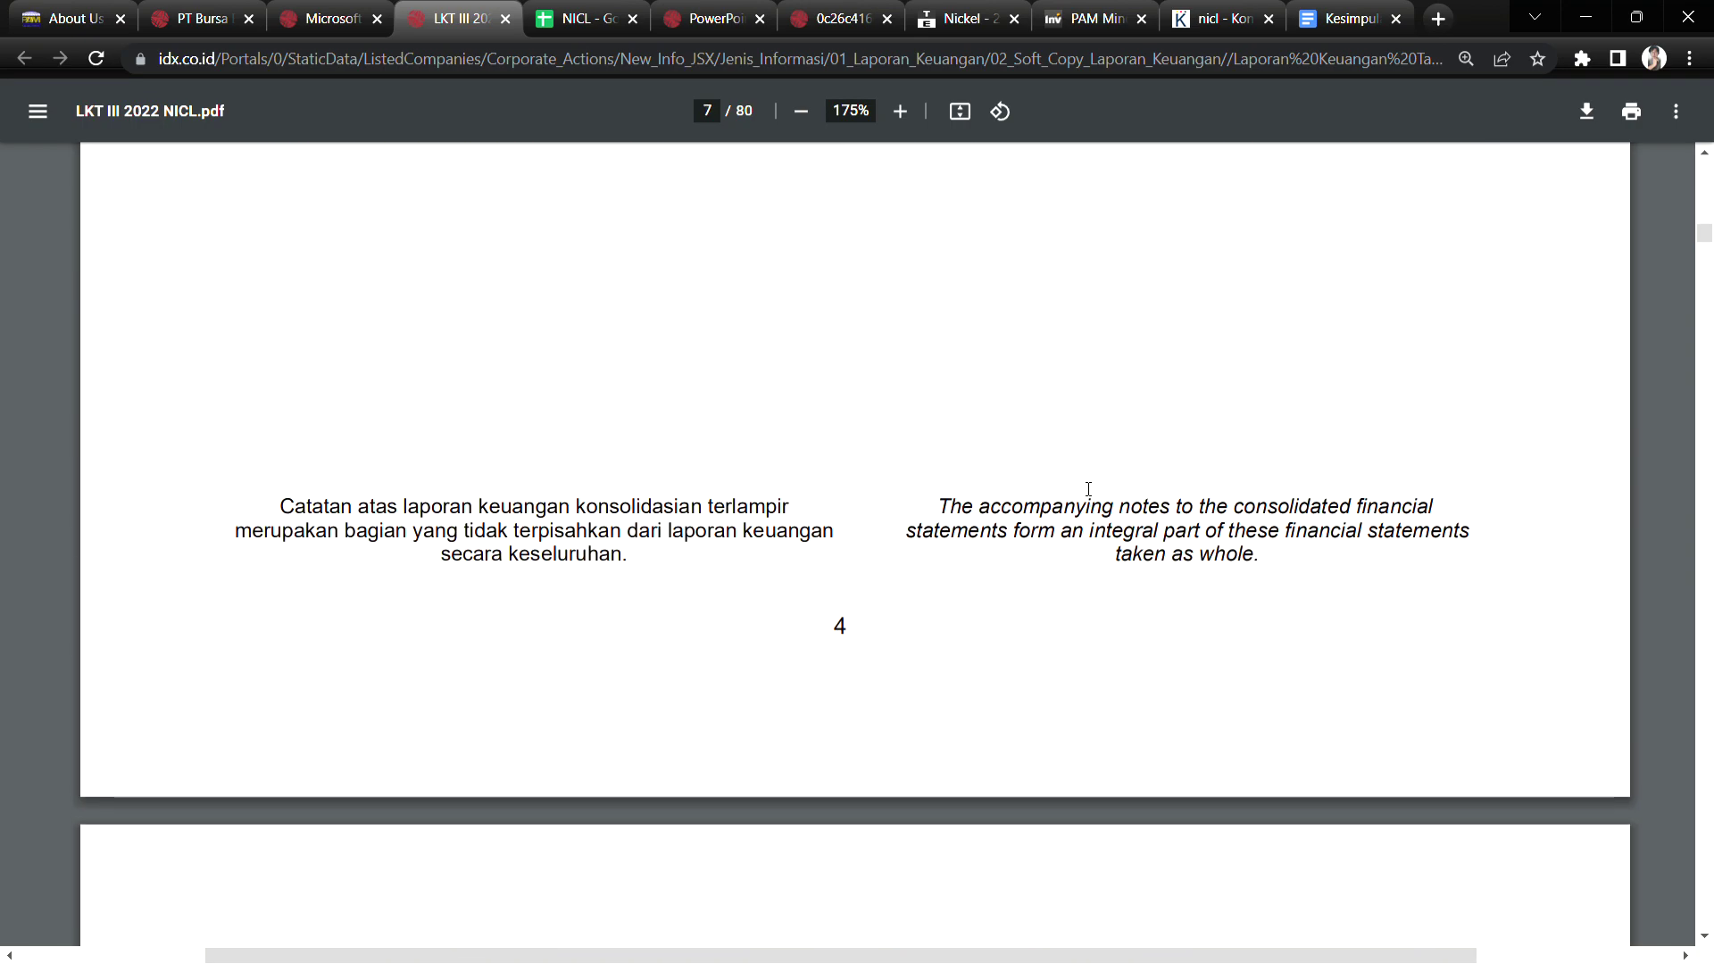
scroll(1085, 496, "up", 4)
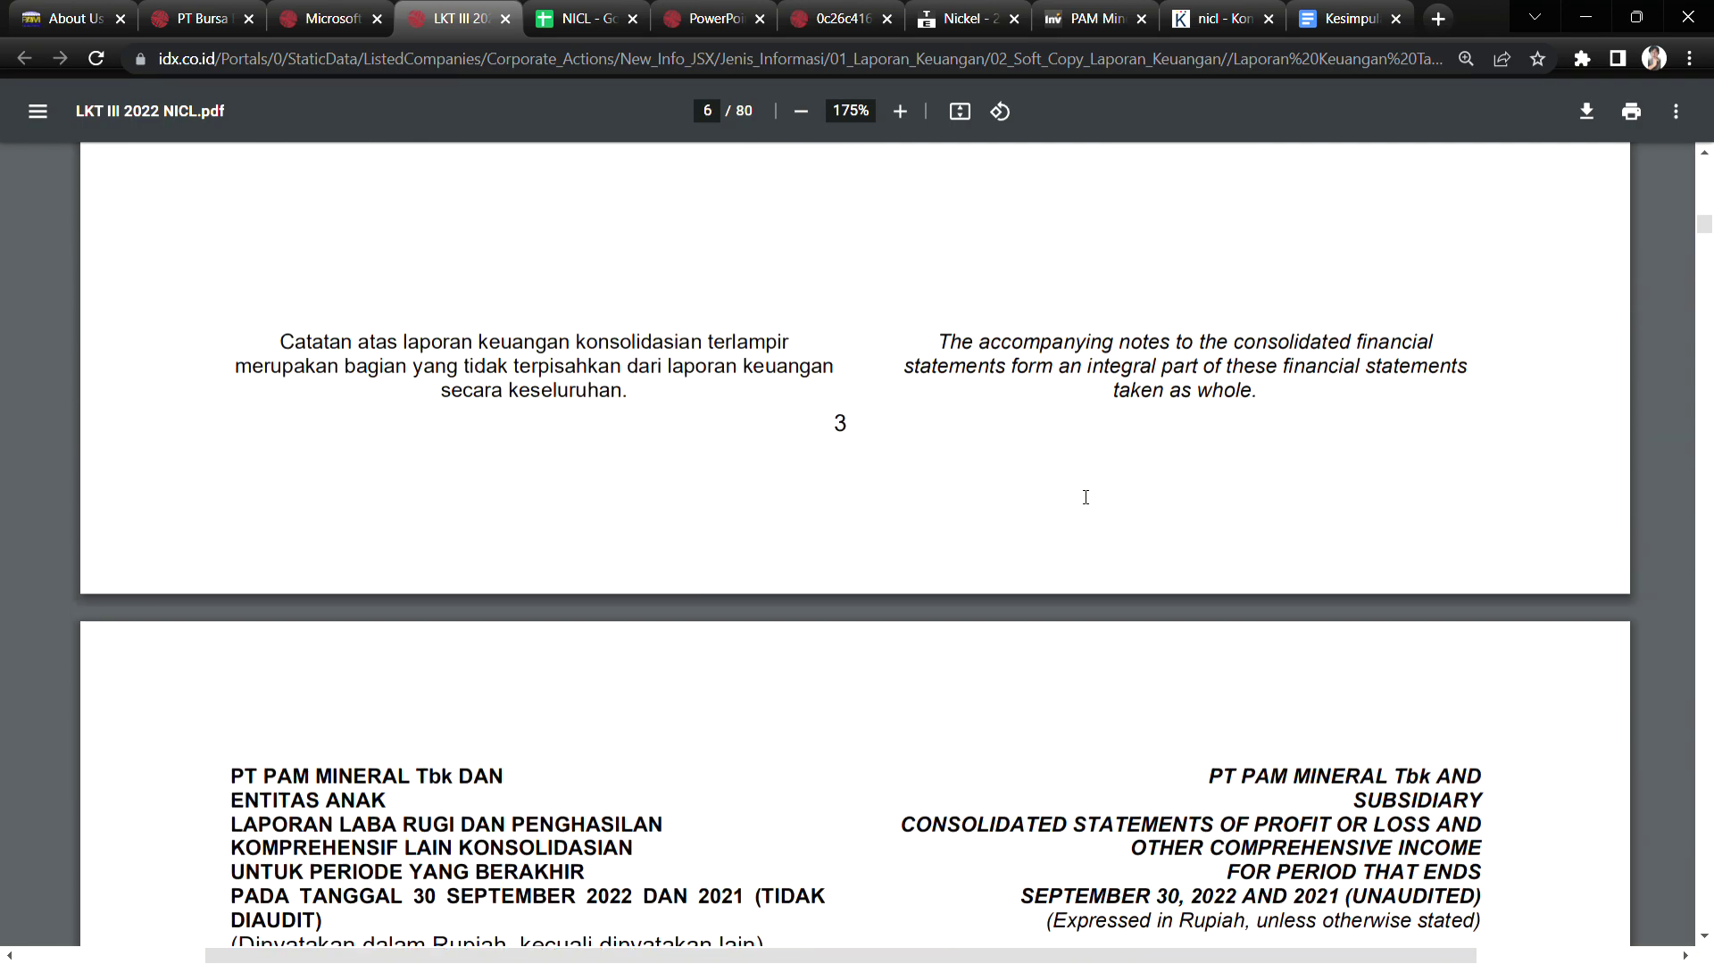
scroll(1087, 498, "down", 11)
scroll(1630, 182, "up", 4)
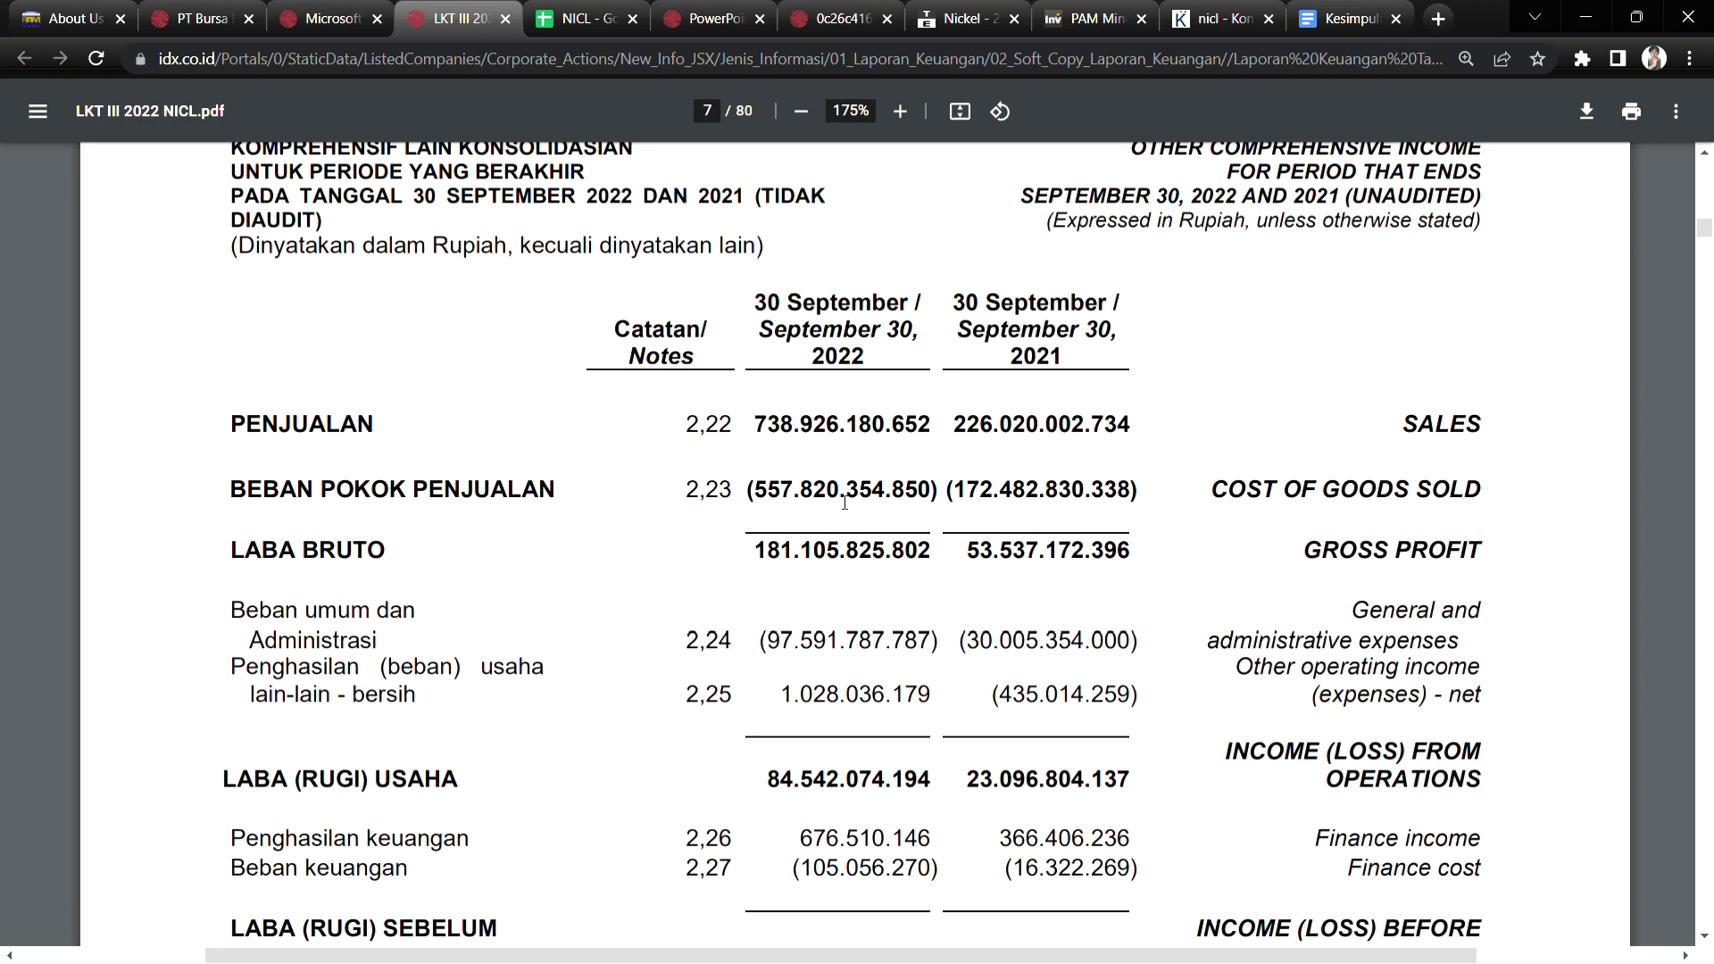
scroll(844, 503, "down", 1)
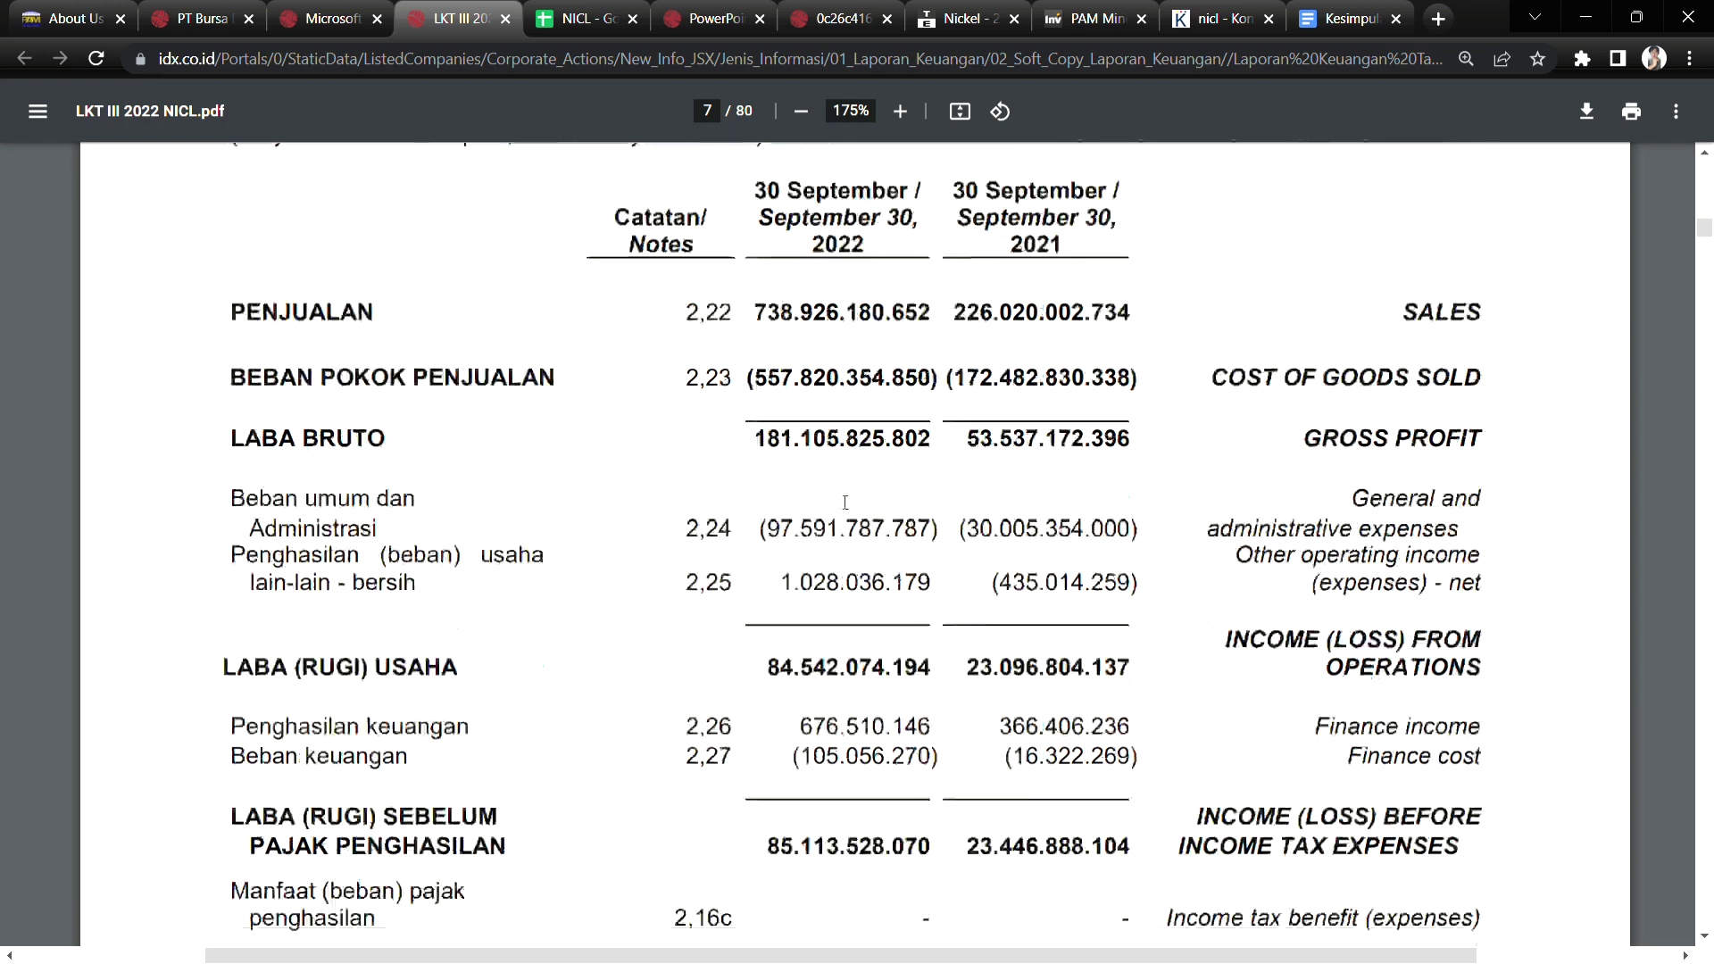
left_click_drag(748, 379, 924, 380)
left_click(804, 388)
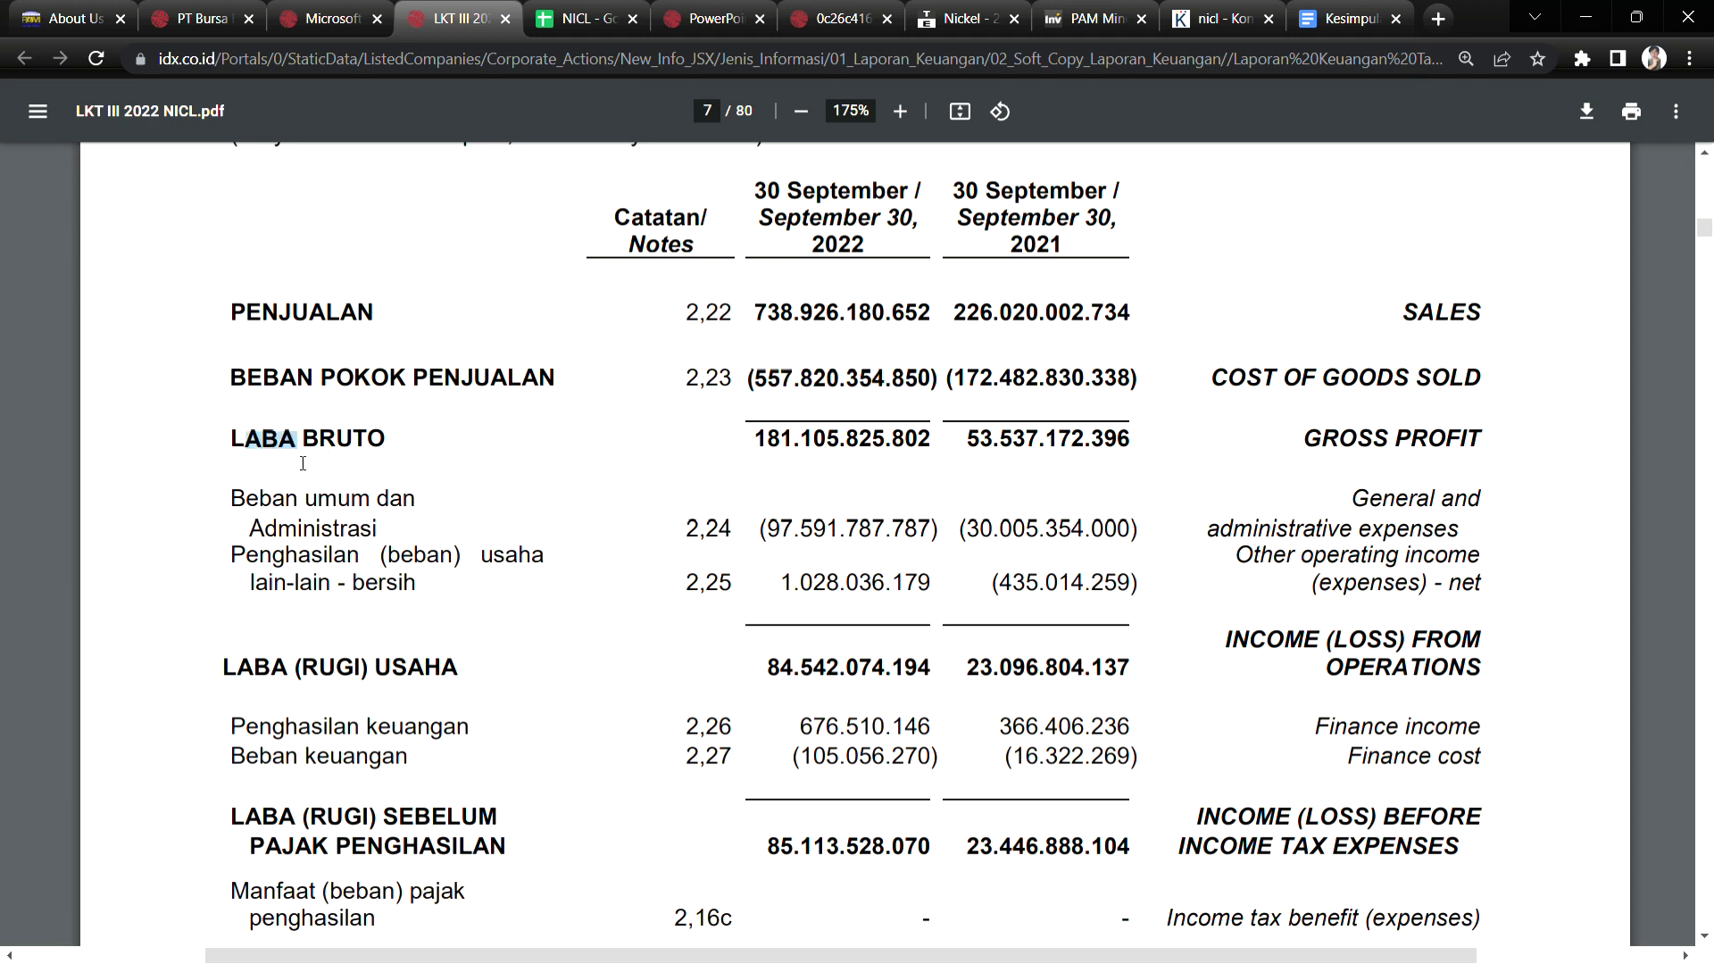
left_click_drag(1039, 440, 932, 446)
left_click(1000, 446)
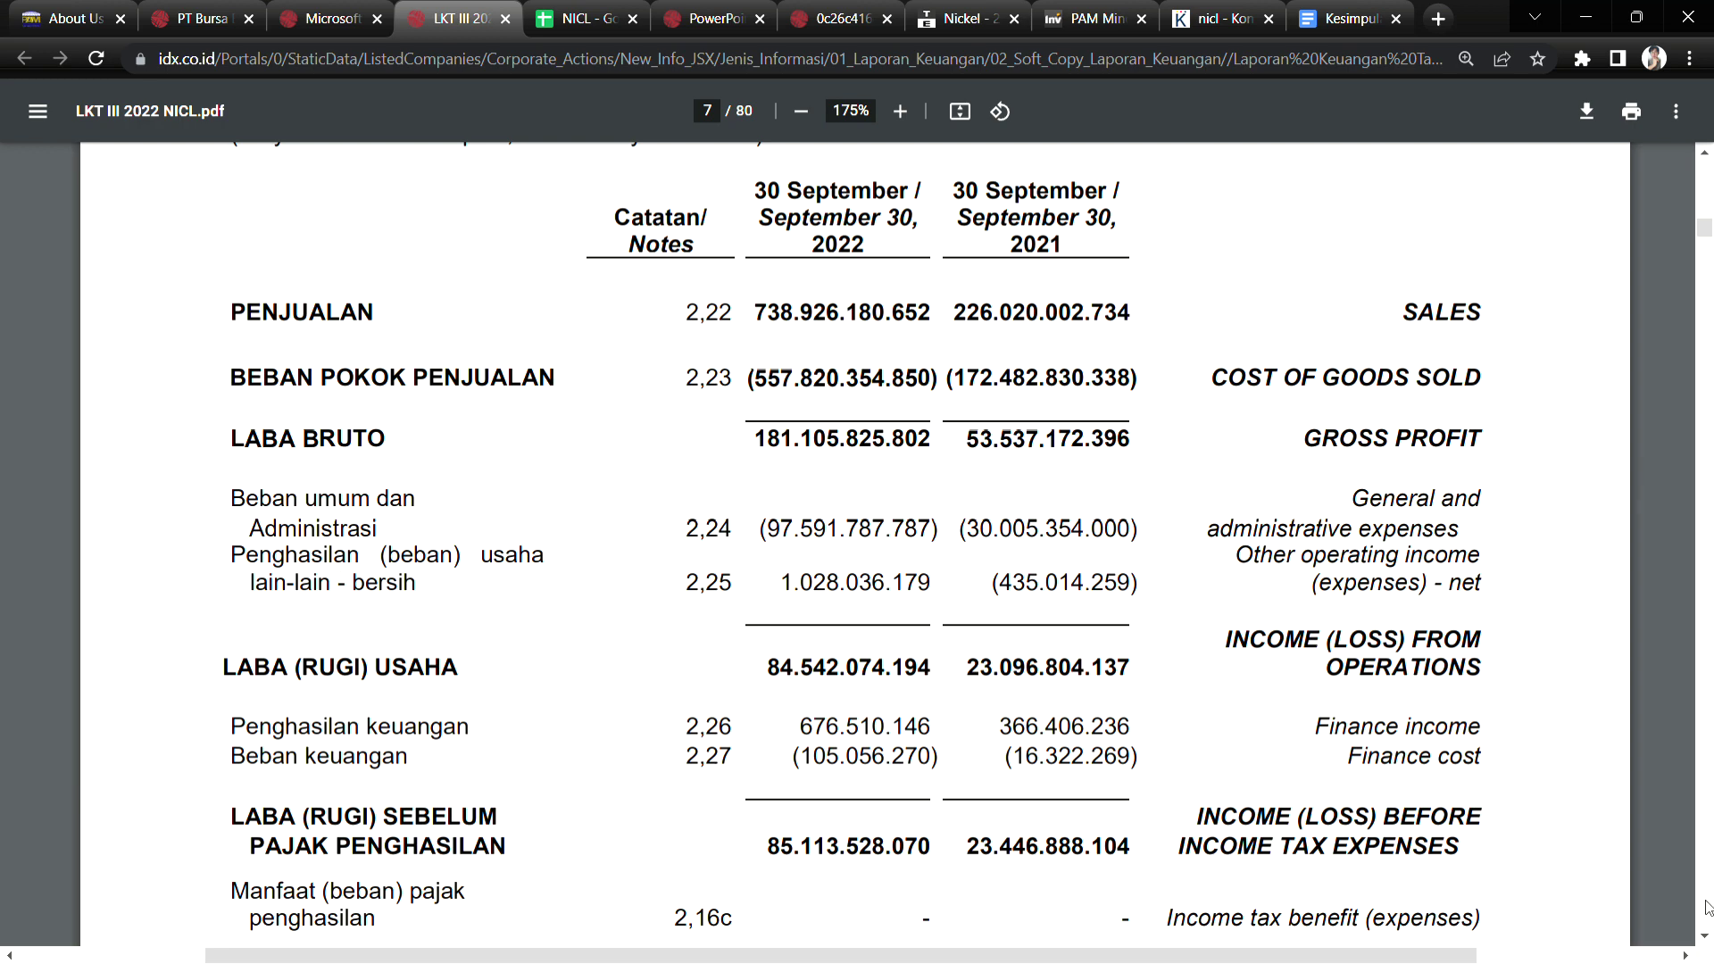
Highlight the September 2022 general and administrative expenses on page 7 and locate their breakdown in note 24 on page 62.
left_click(1705, 935)
left_click(1705, 935)
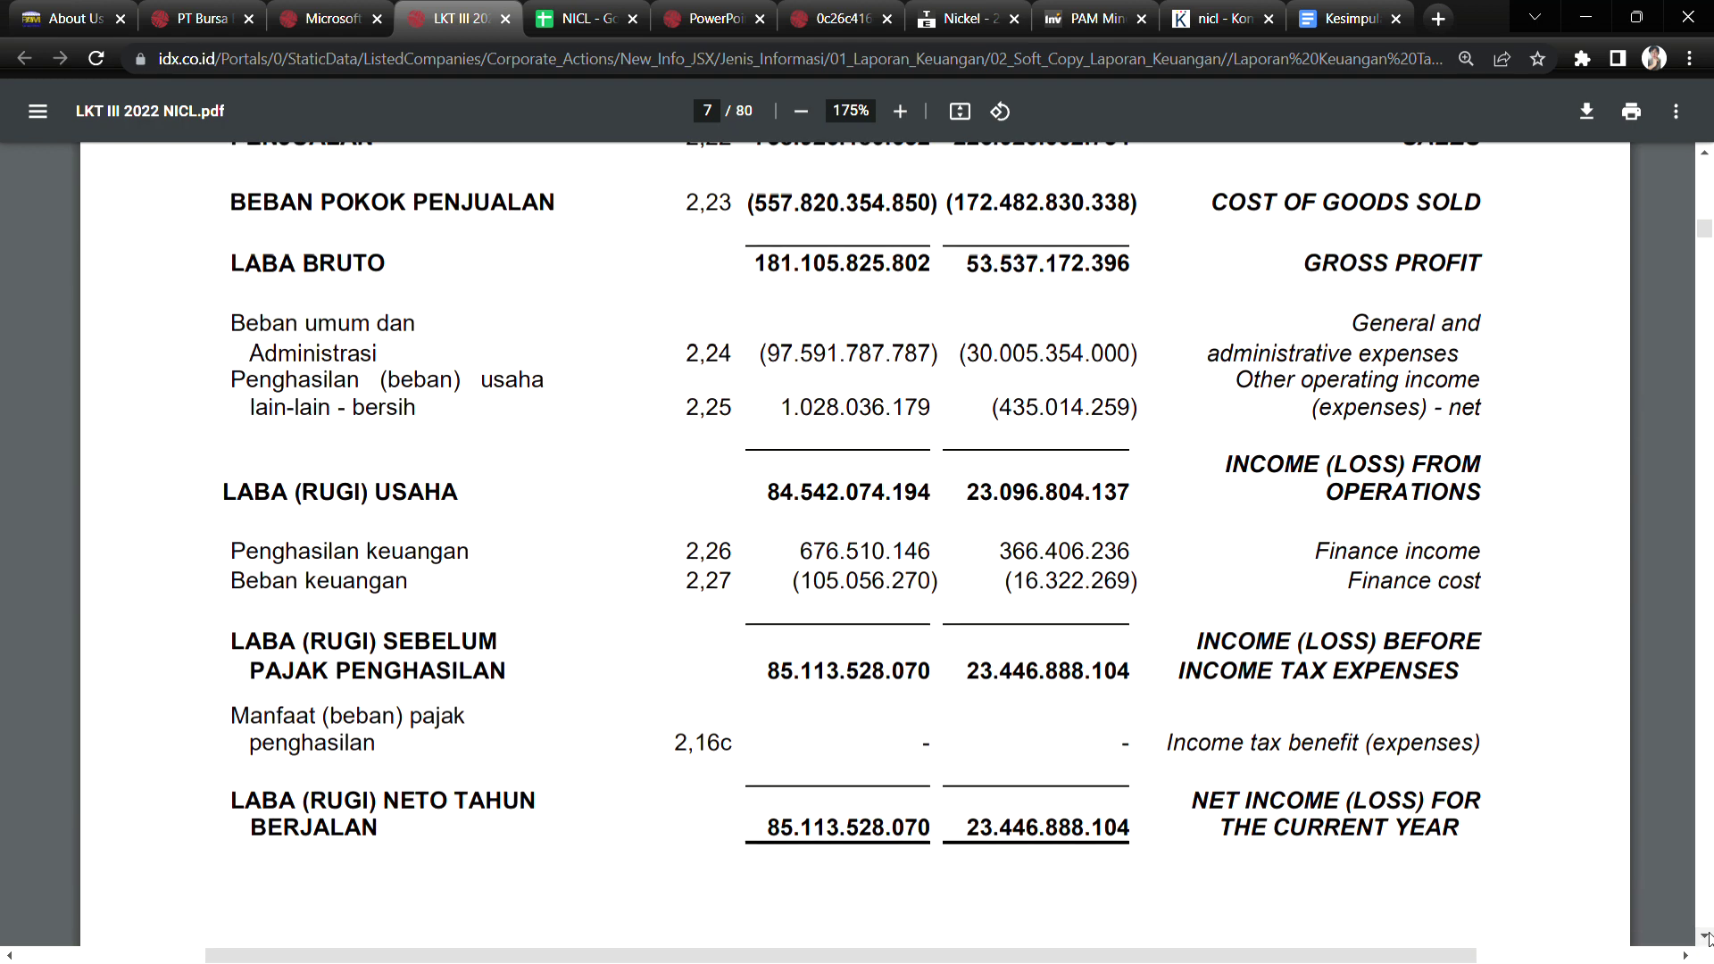
left_click_drag(761, 351, 834, 362)
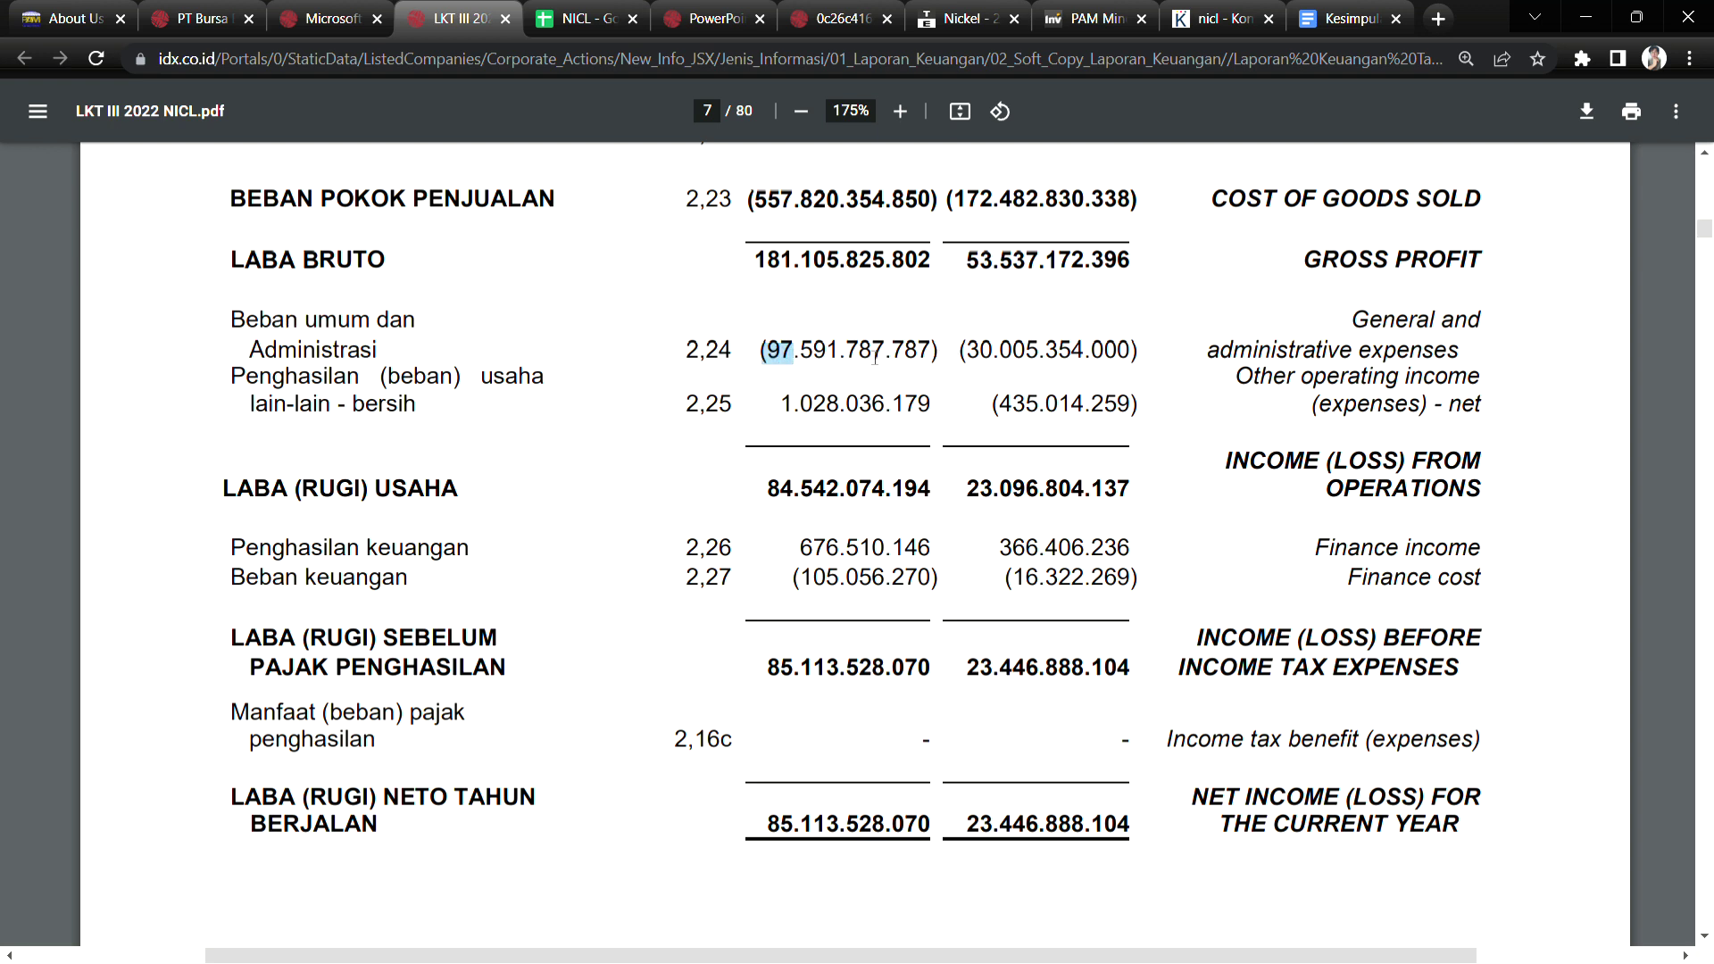
left_click_drag(722, 356, 706, 356)
left_click_drag(1705, 232, 1707, 740)
scroll(842, 580, "down", 5)
scroll(842, 581, "down", 8)
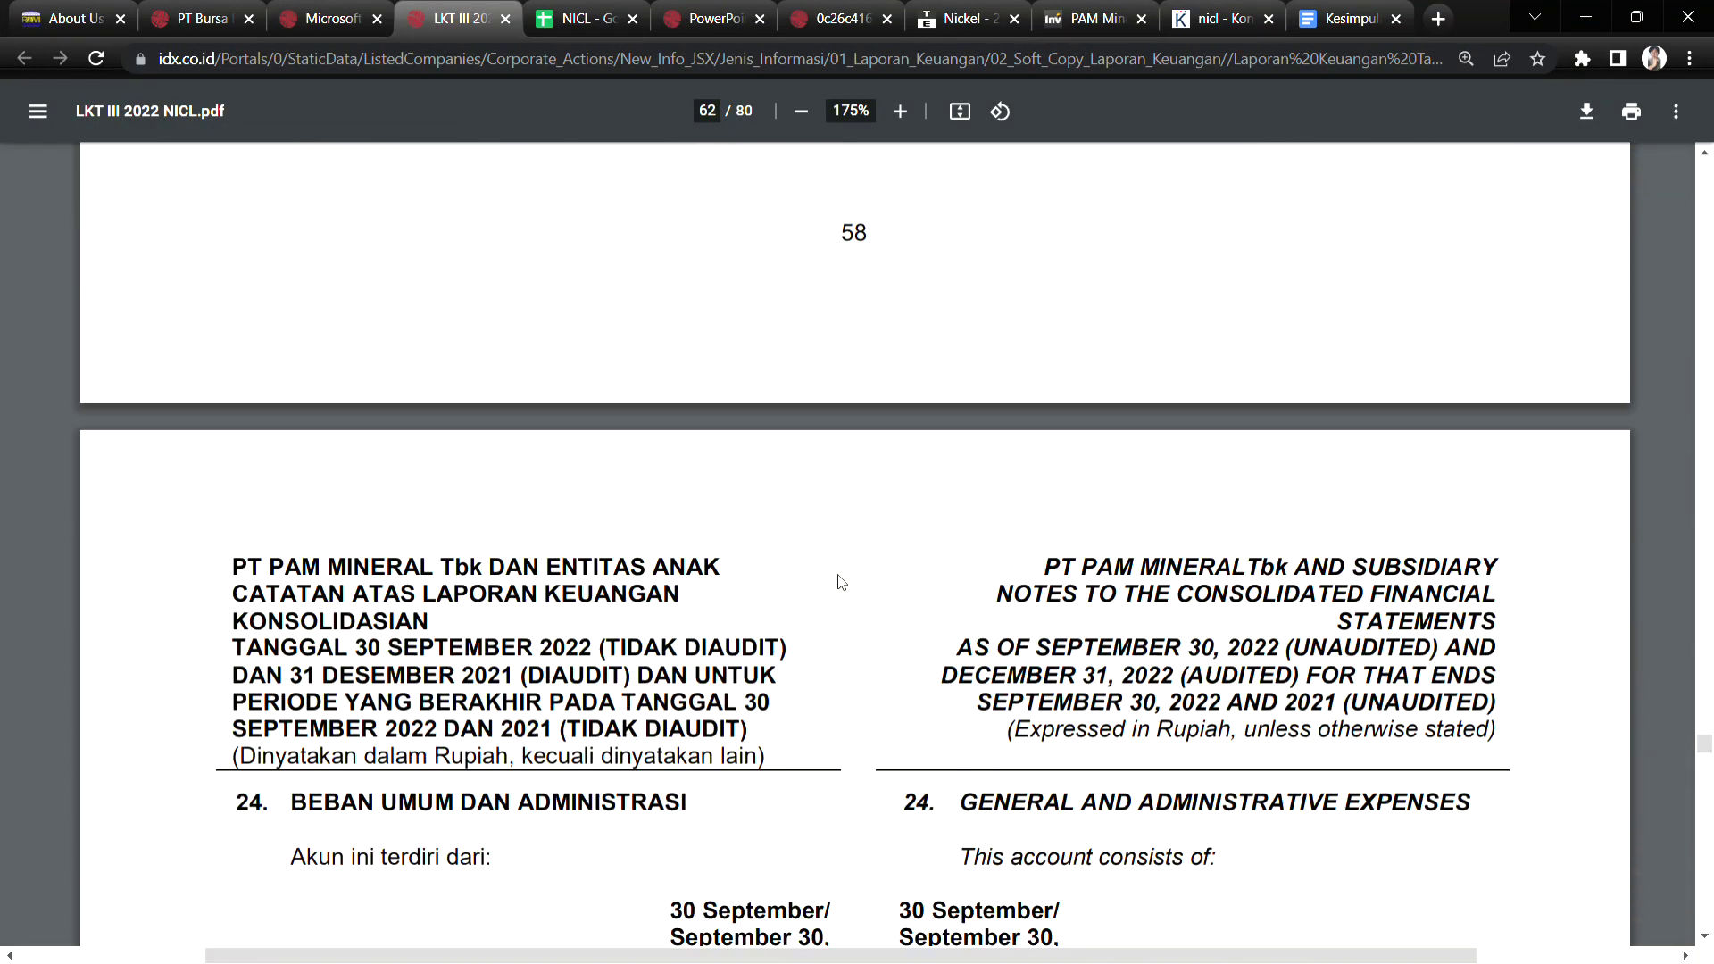
Compare the 2022 and 2021 general and administrative expenses in note 24, highlighting professional services, donations and license costs.
left_click_drag(329, 352, 928, 359)
left_click_drag(698, 357, 1001, 366)
left_click(938, 353)
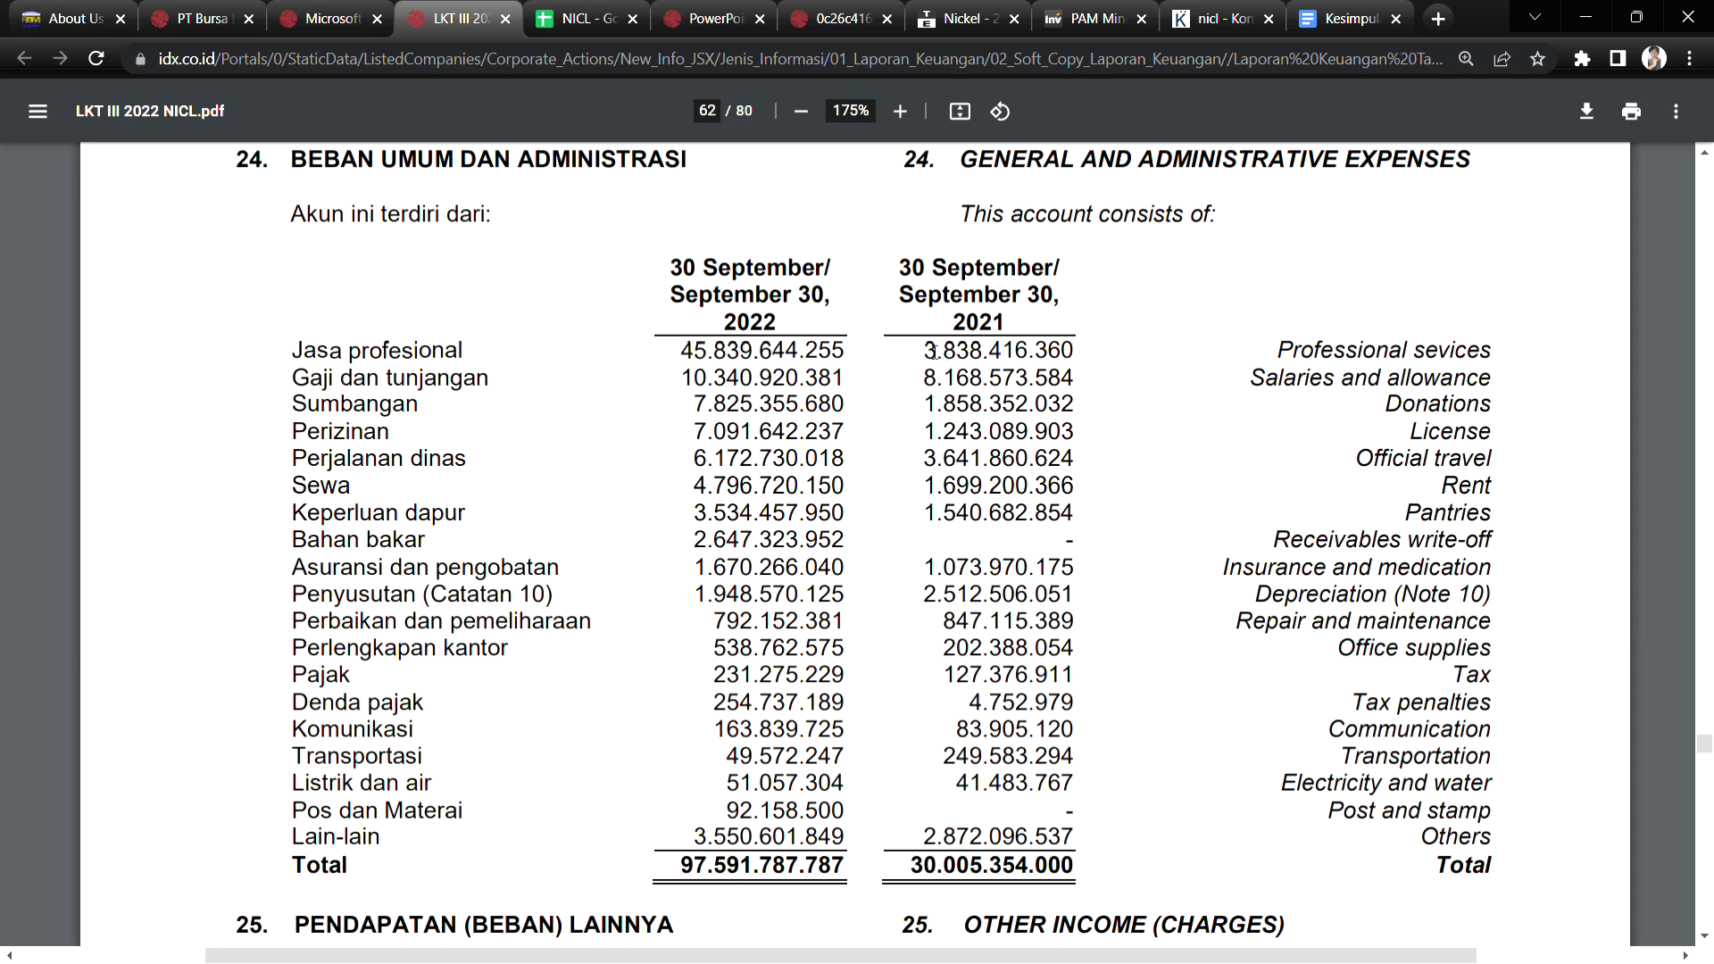
left_click_drag(682, 354, 724, 357)
left_click_drag(509, 419, 367, 411)
left_click(801, 413)
left_click_drag(681, 350, 783, 352)
left_click_drag(945, 404, 1001, 406)
left_click_drag(728, 432, 845, 437)
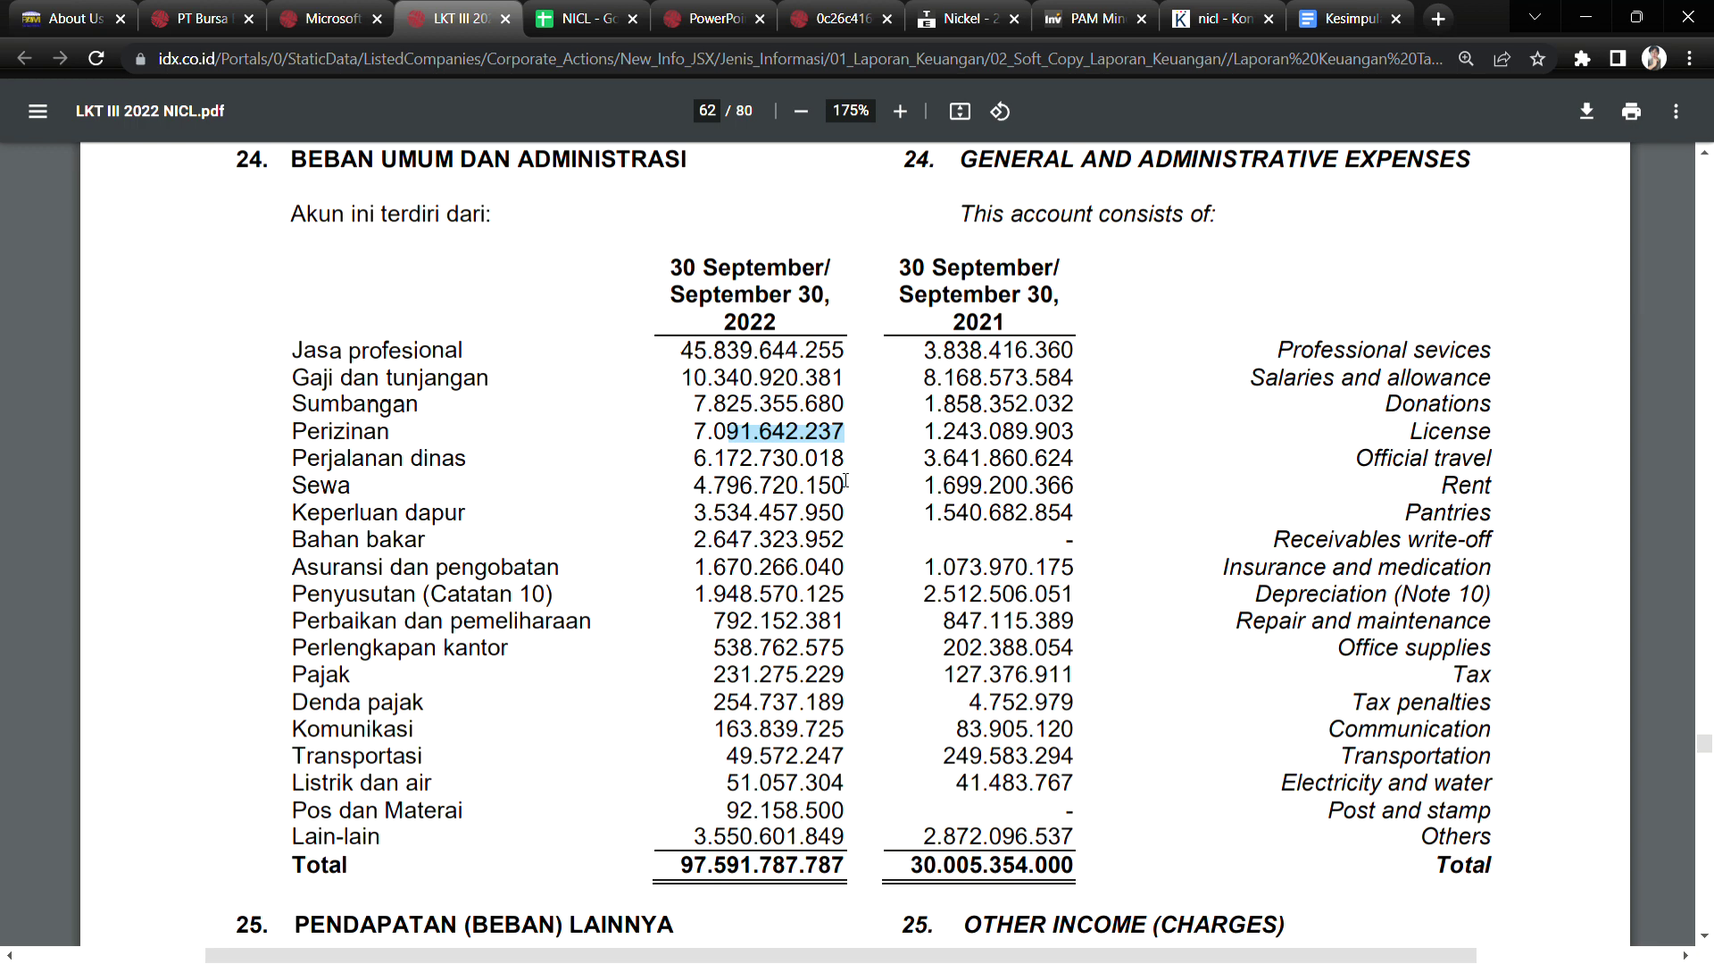
Highlight the September 2022 pantries cost and the professional services row in note 24.
mouse_move(739, 512)
left_mouse_down()
mouse_move(714, 487)
mouse_move(720, 514)
mouse_move(772, 515)
left_mouse_up()
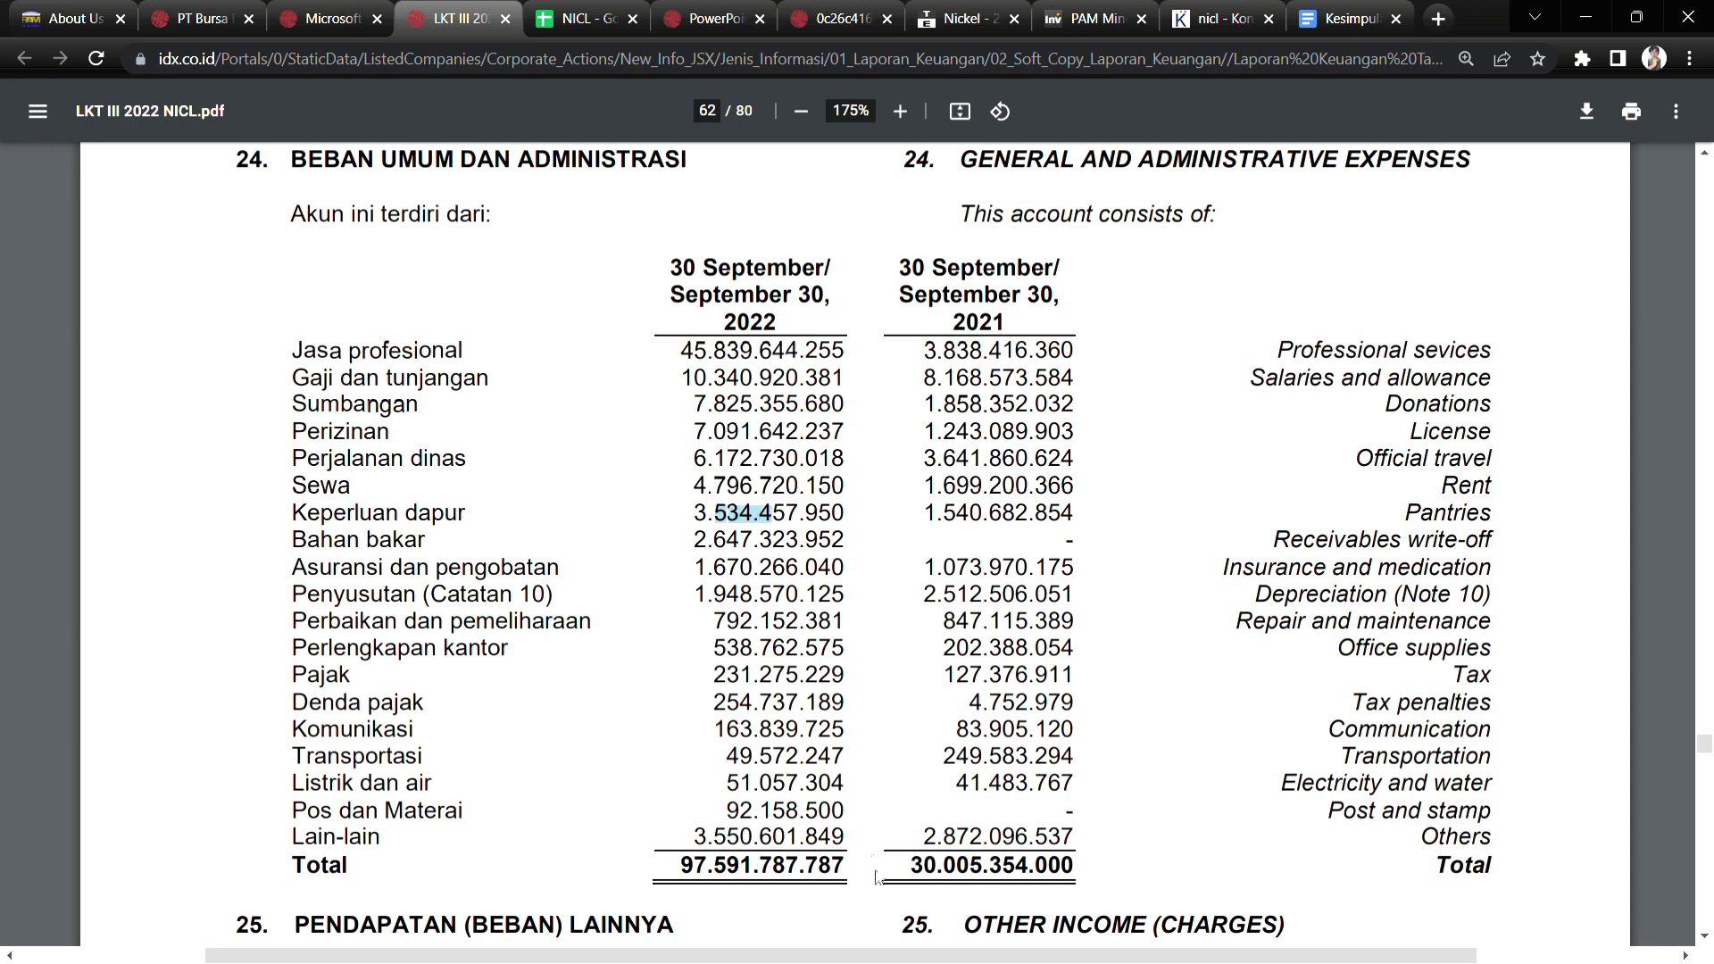
left_click(917, 875)
left_click_drag(349, 350, 446, 379)
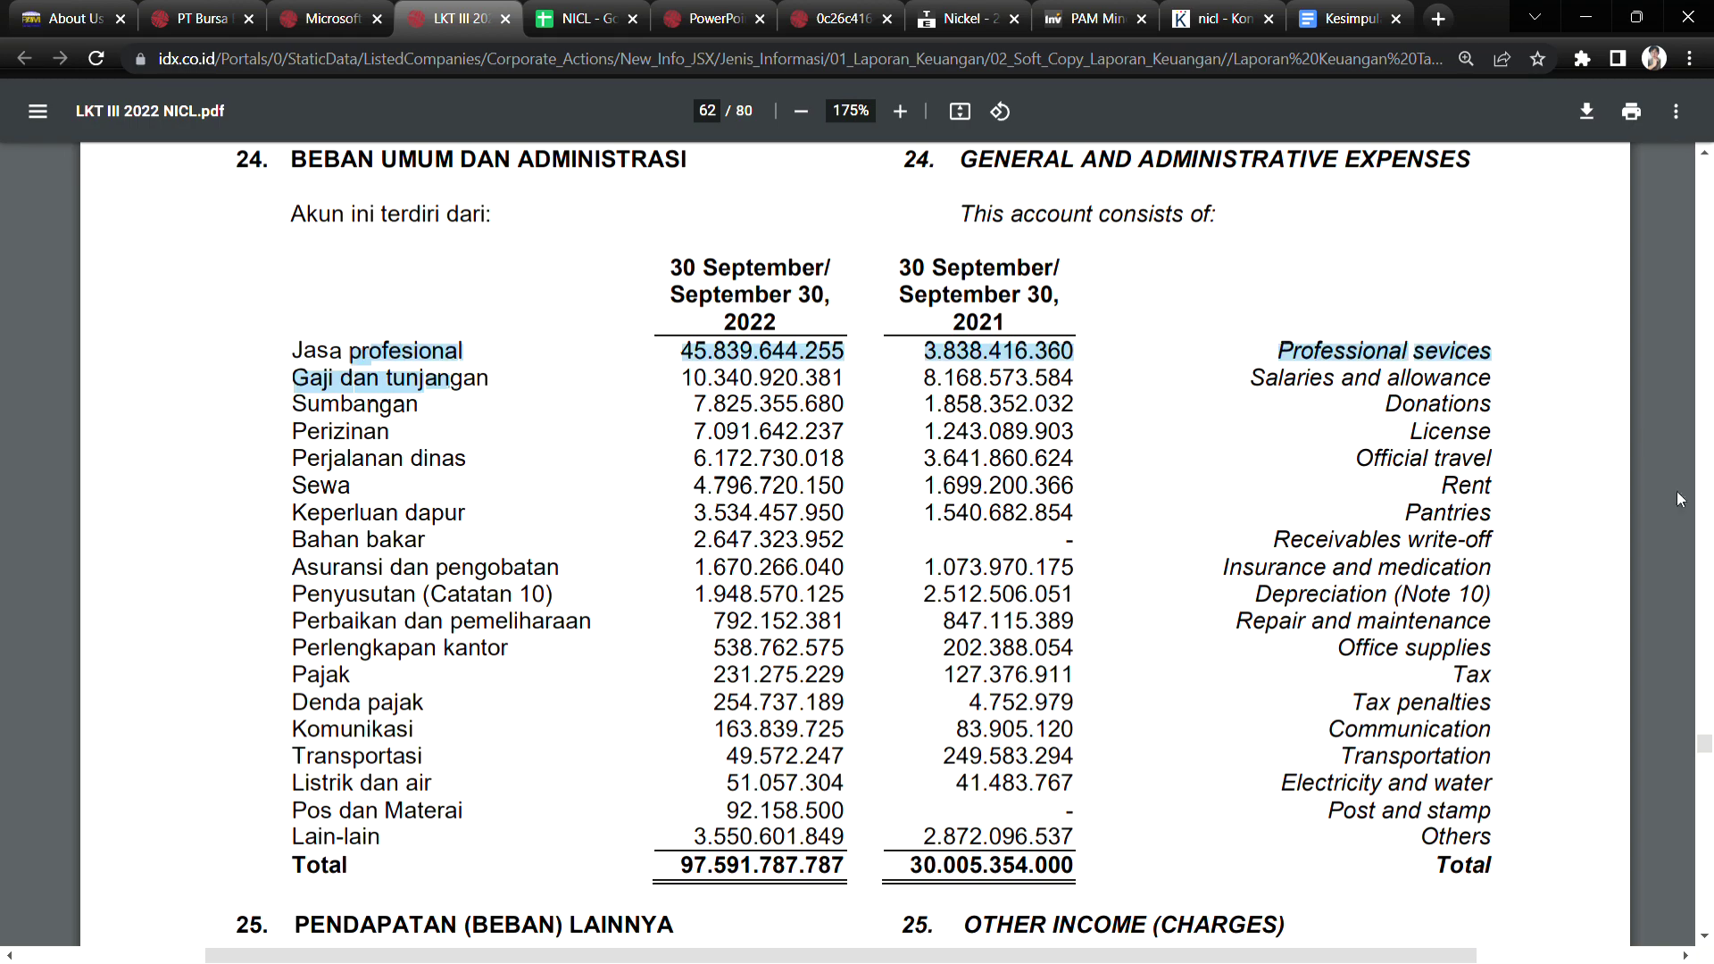
Return to the profit or loss statement on page 7 and highlight net income for September 2021 and 2022.
left_click_drag(1704, 745, 1706, 236)
scroll(905, 719, "down", 5)
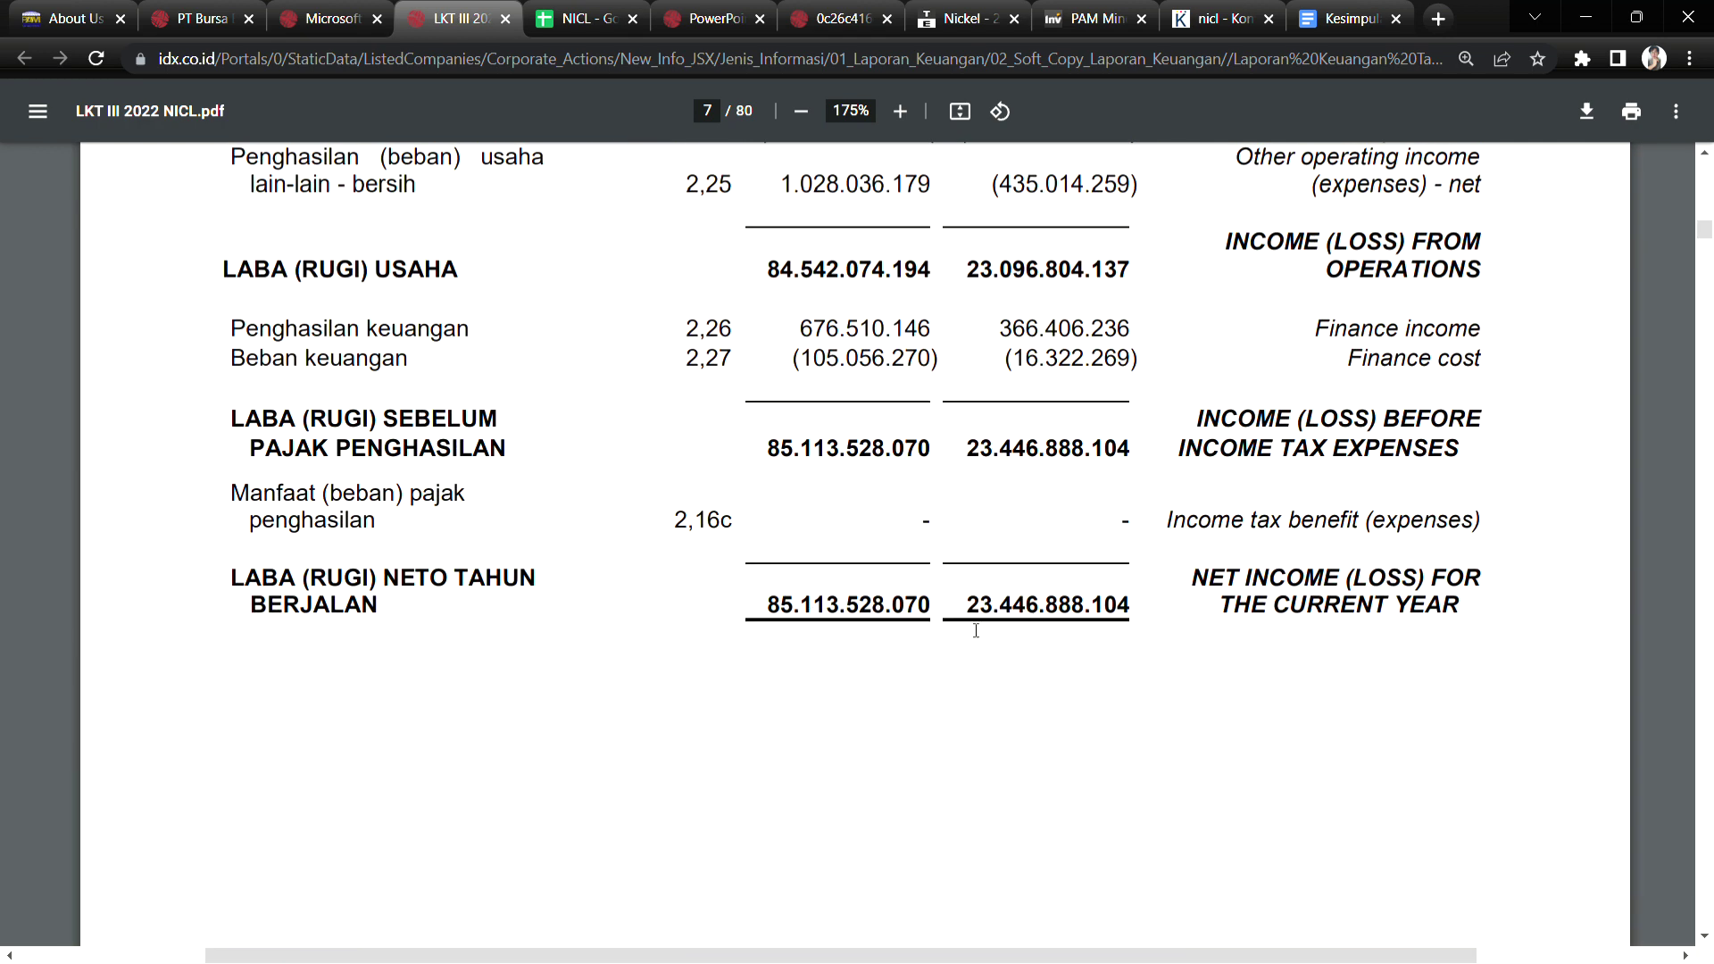
left_click_drag(969, 606, 1001, 622)
left_click_drag(767, 607, 802, 613)
Highlight September 2022 sales on page 7 and compare it with net income for the current year in both periods.
left_click(1704, 157)
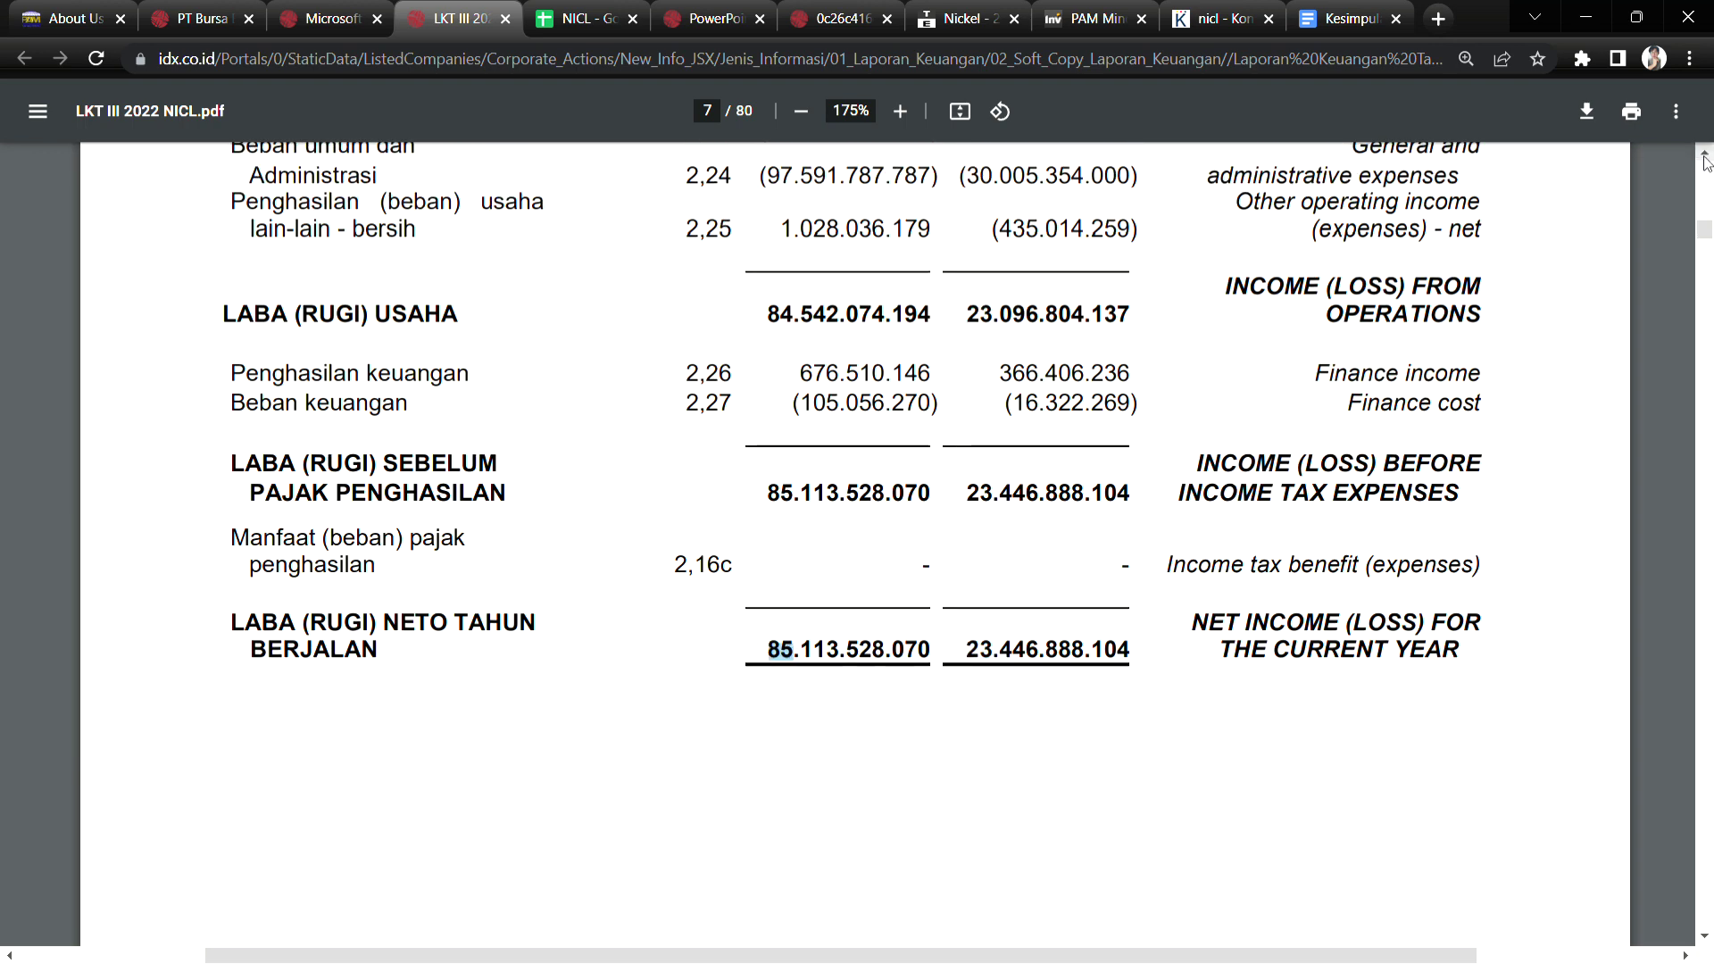
scroll(1704, 157, "up", 5)
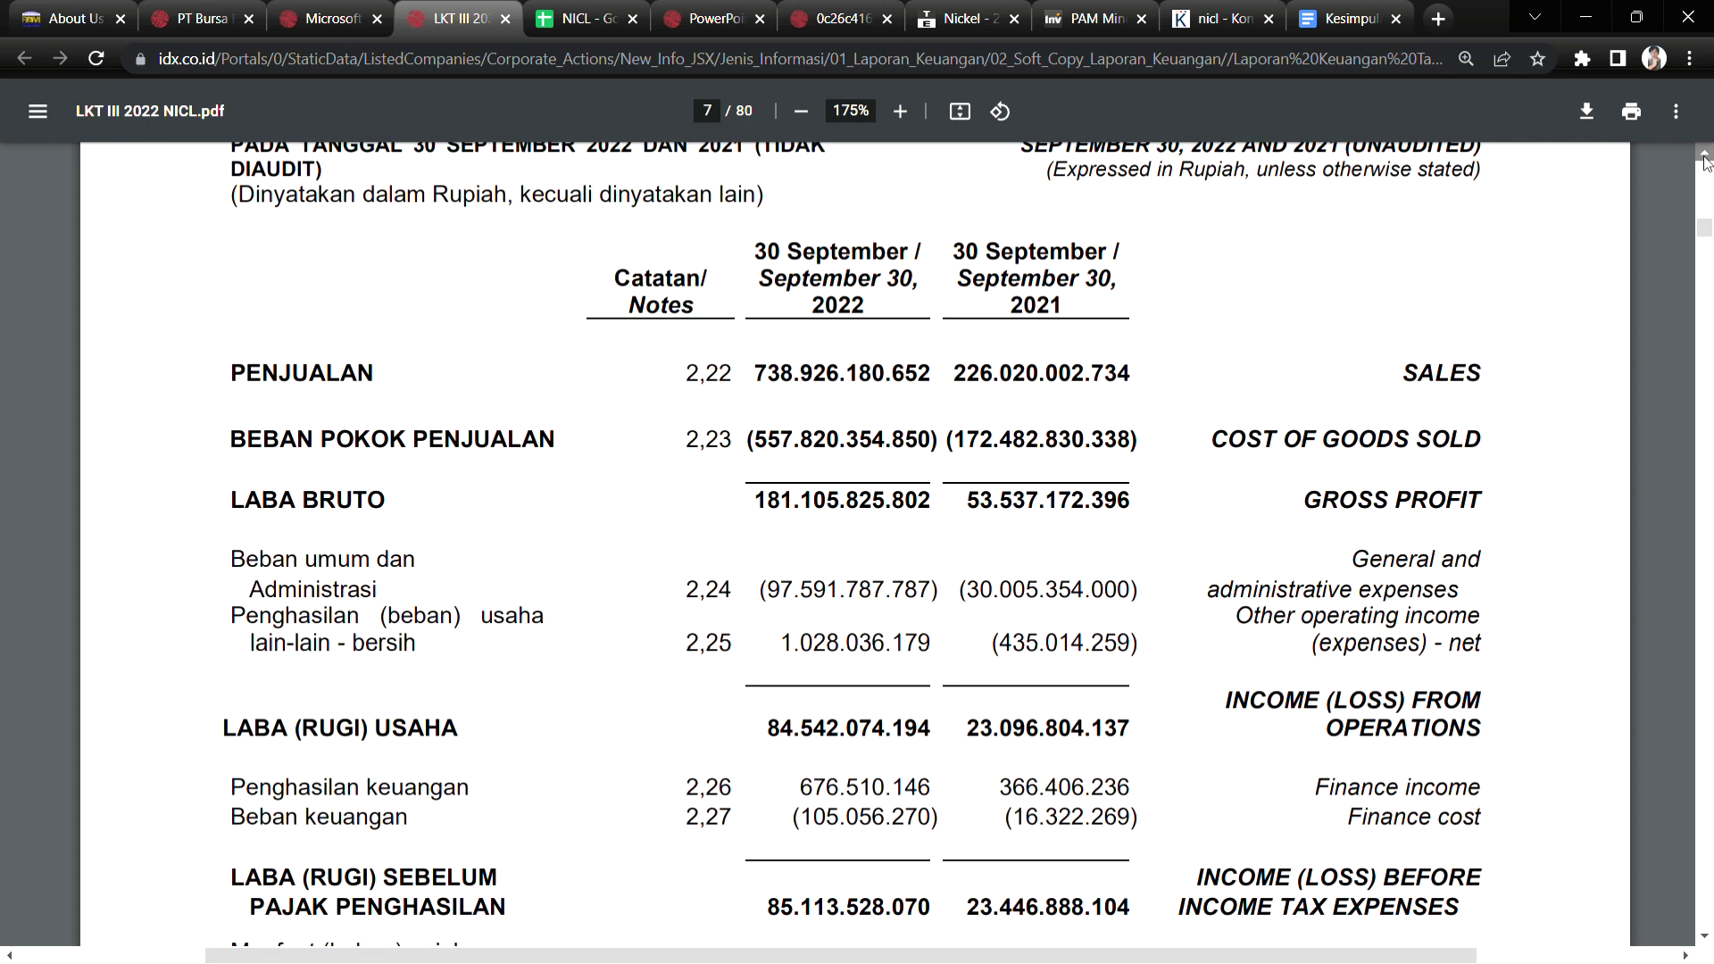
scroll(1704, 157, "up", 1)
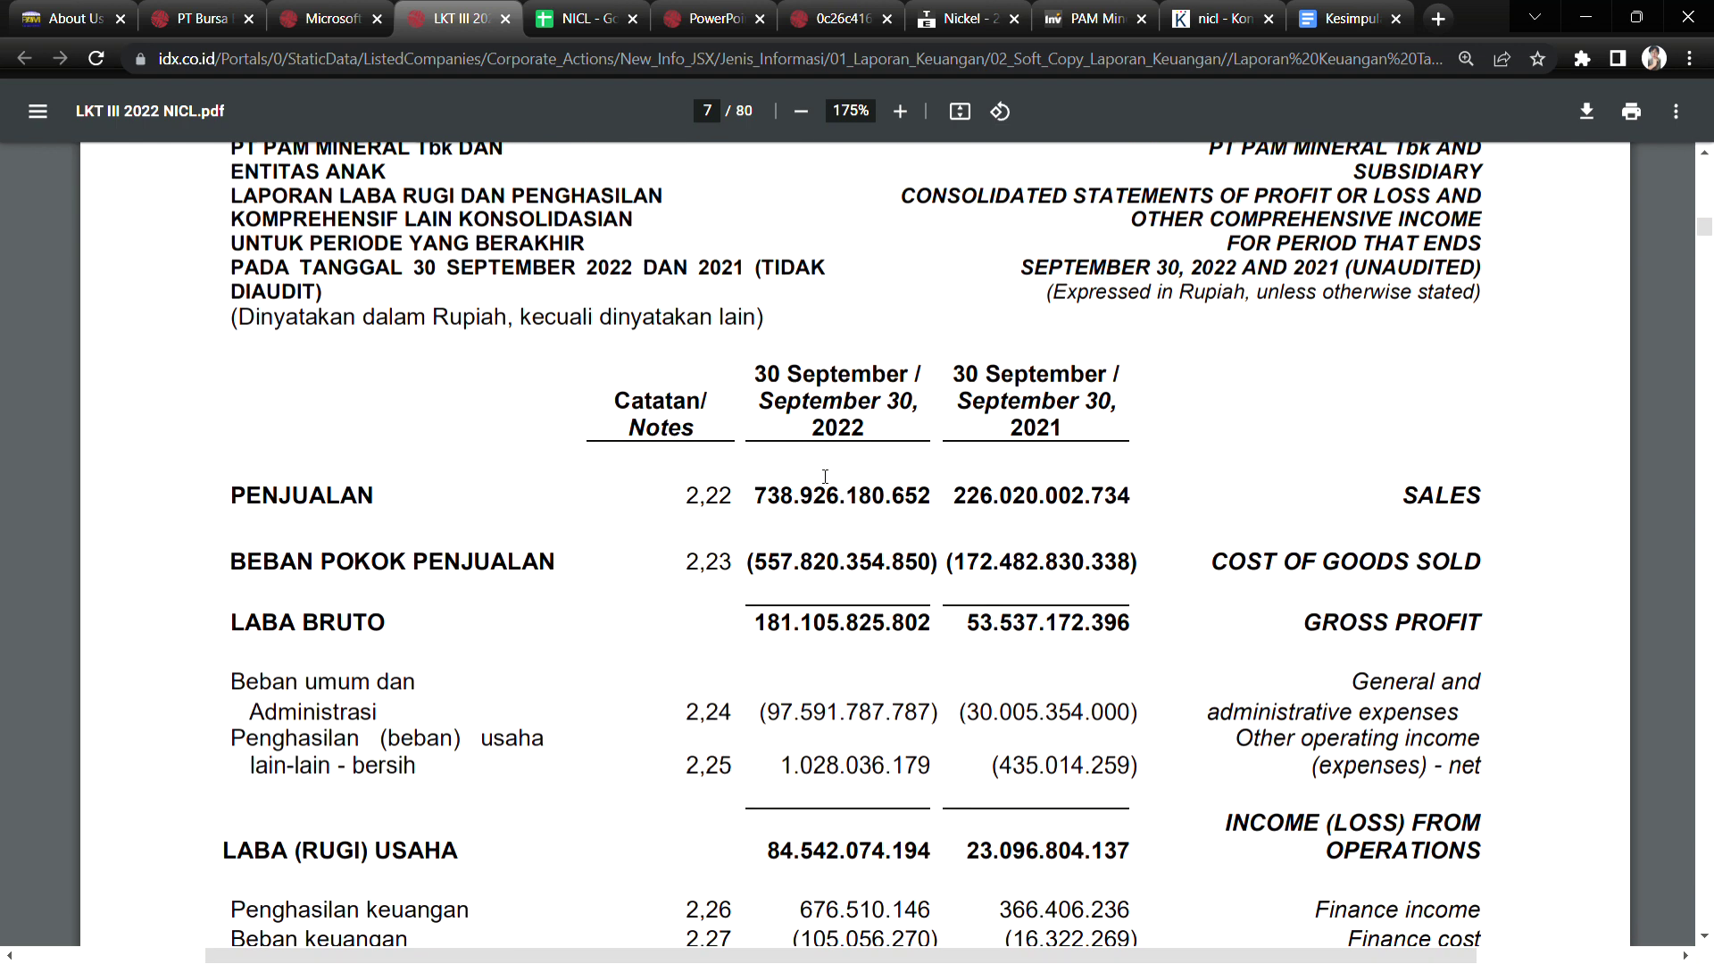
left_click_drag(756, 502, 789, 501)
scroll(1700, 935, "down", 5)
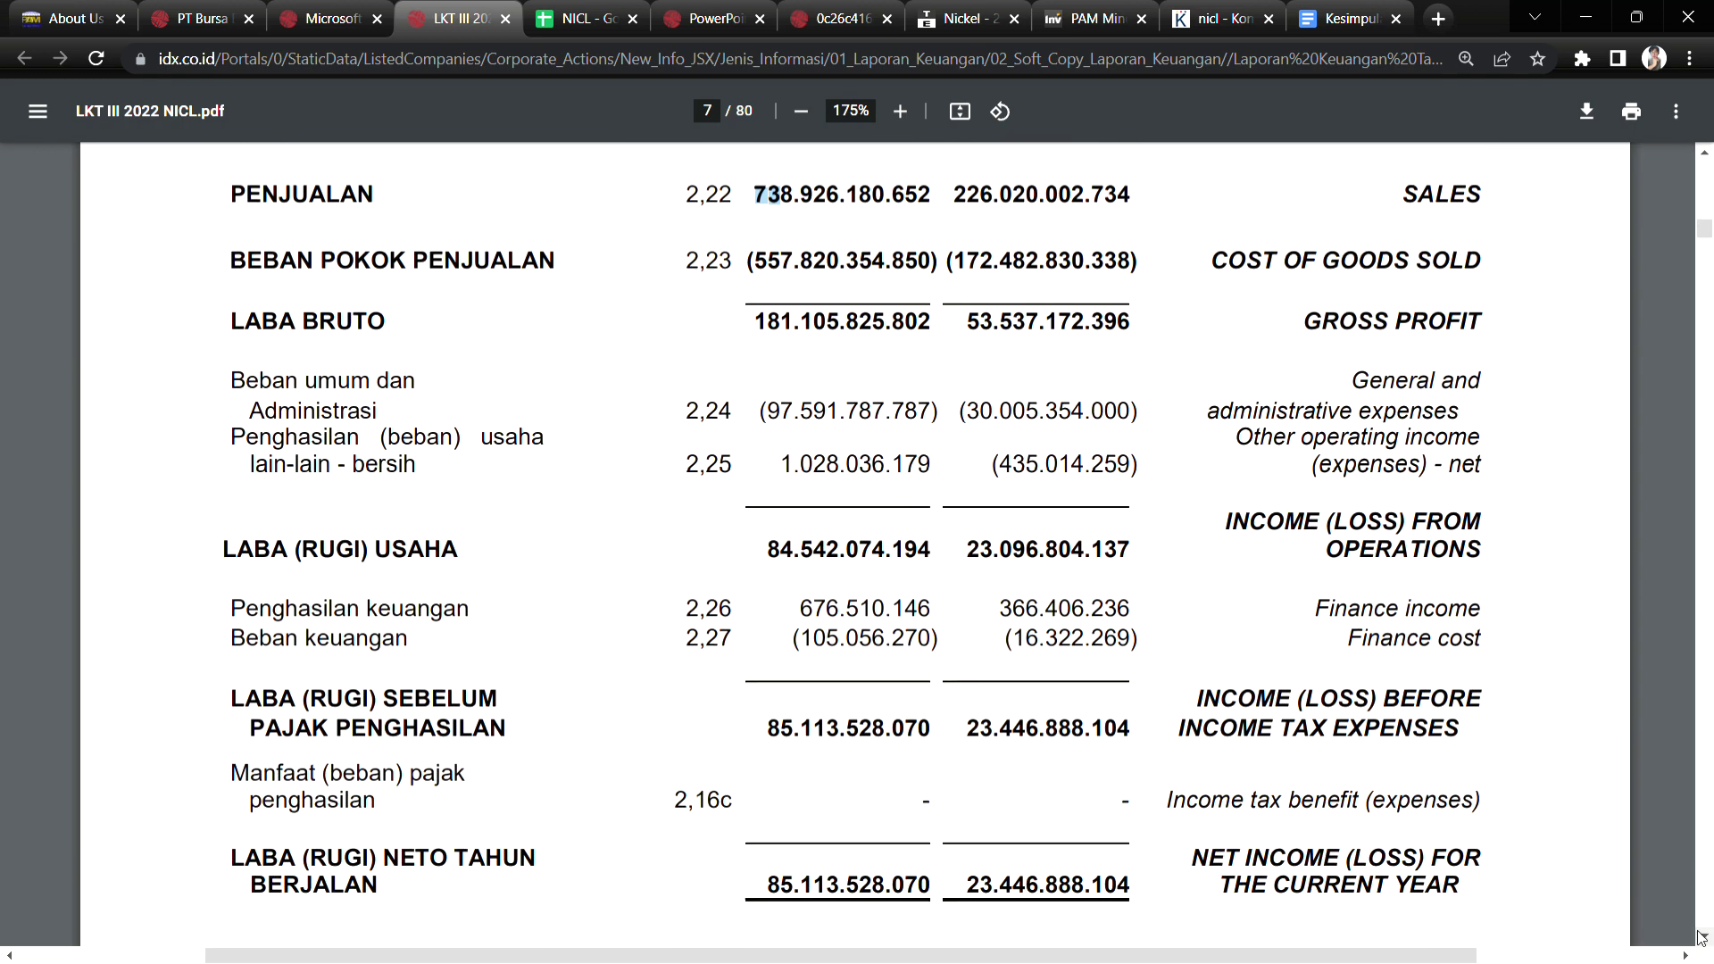
scroll(1701, 935, "down", 1)
left_click_drag(765, 785, 812, 784)
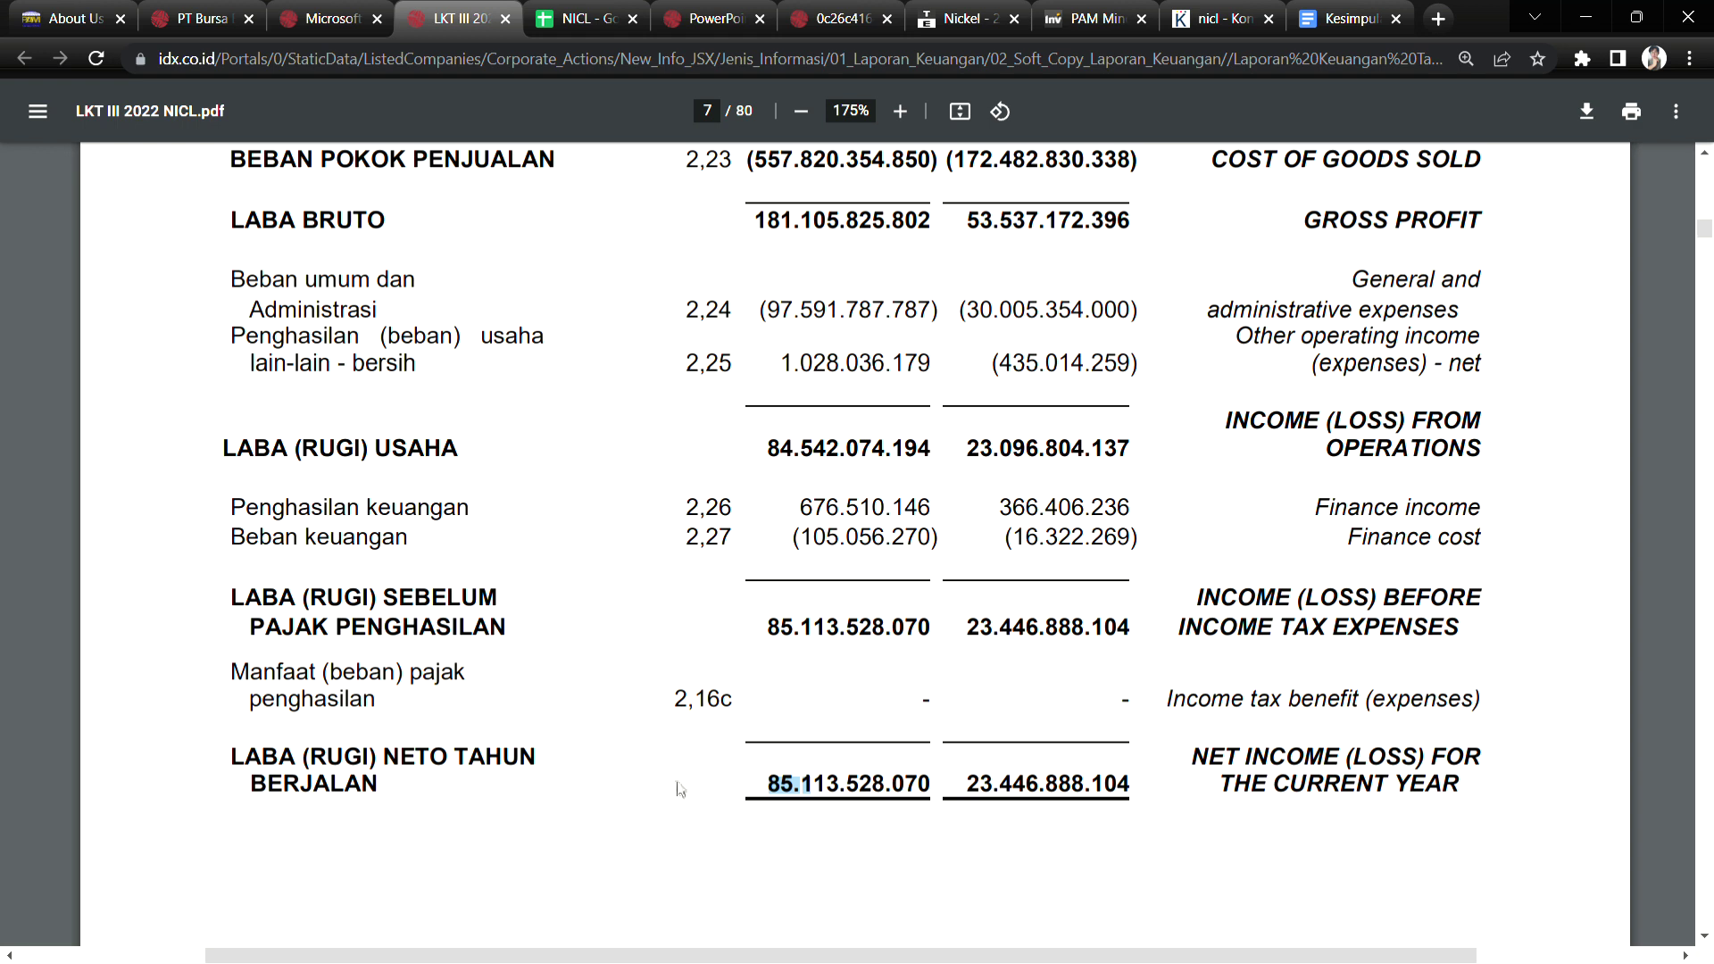
left_click(898, 812)
left_click_drag(983, 797, 1015, 797)
left_click_drag(767, 783, 823, 783)
Look through the comprehensive income and equity statements up to the consolidated cash flow statement on page 10.
left_click(1705, 937)
left_click(1705, 937)
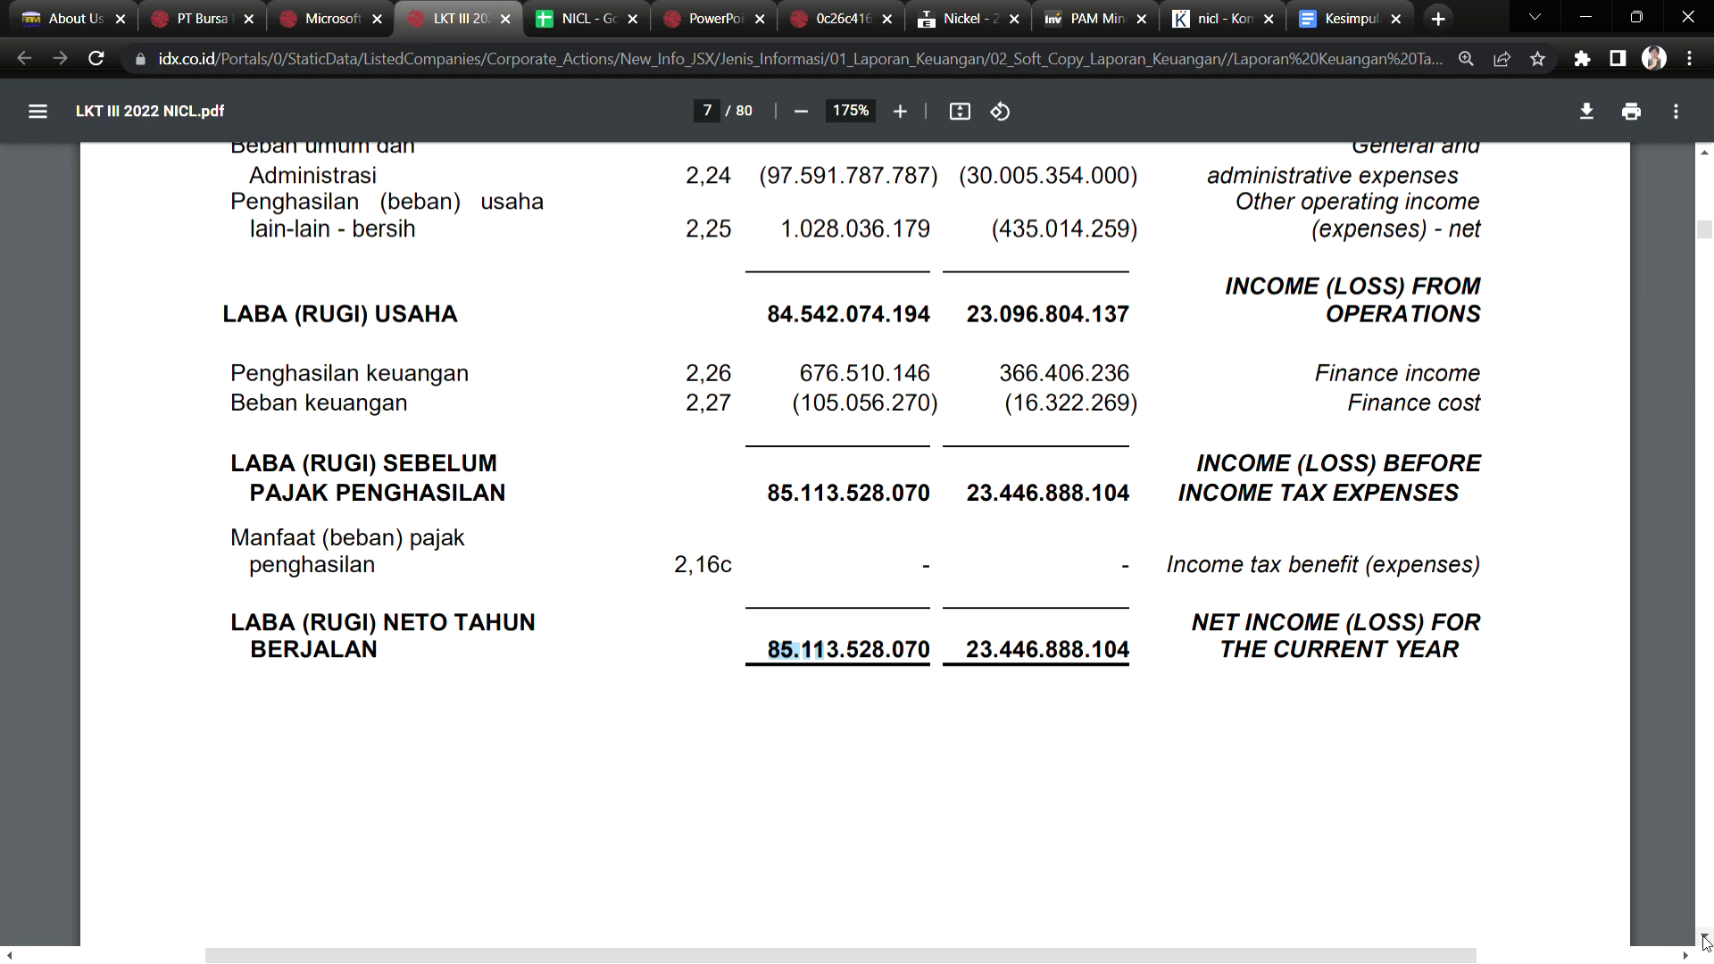
left_click(1705, 937)
left_click(1705, 937)
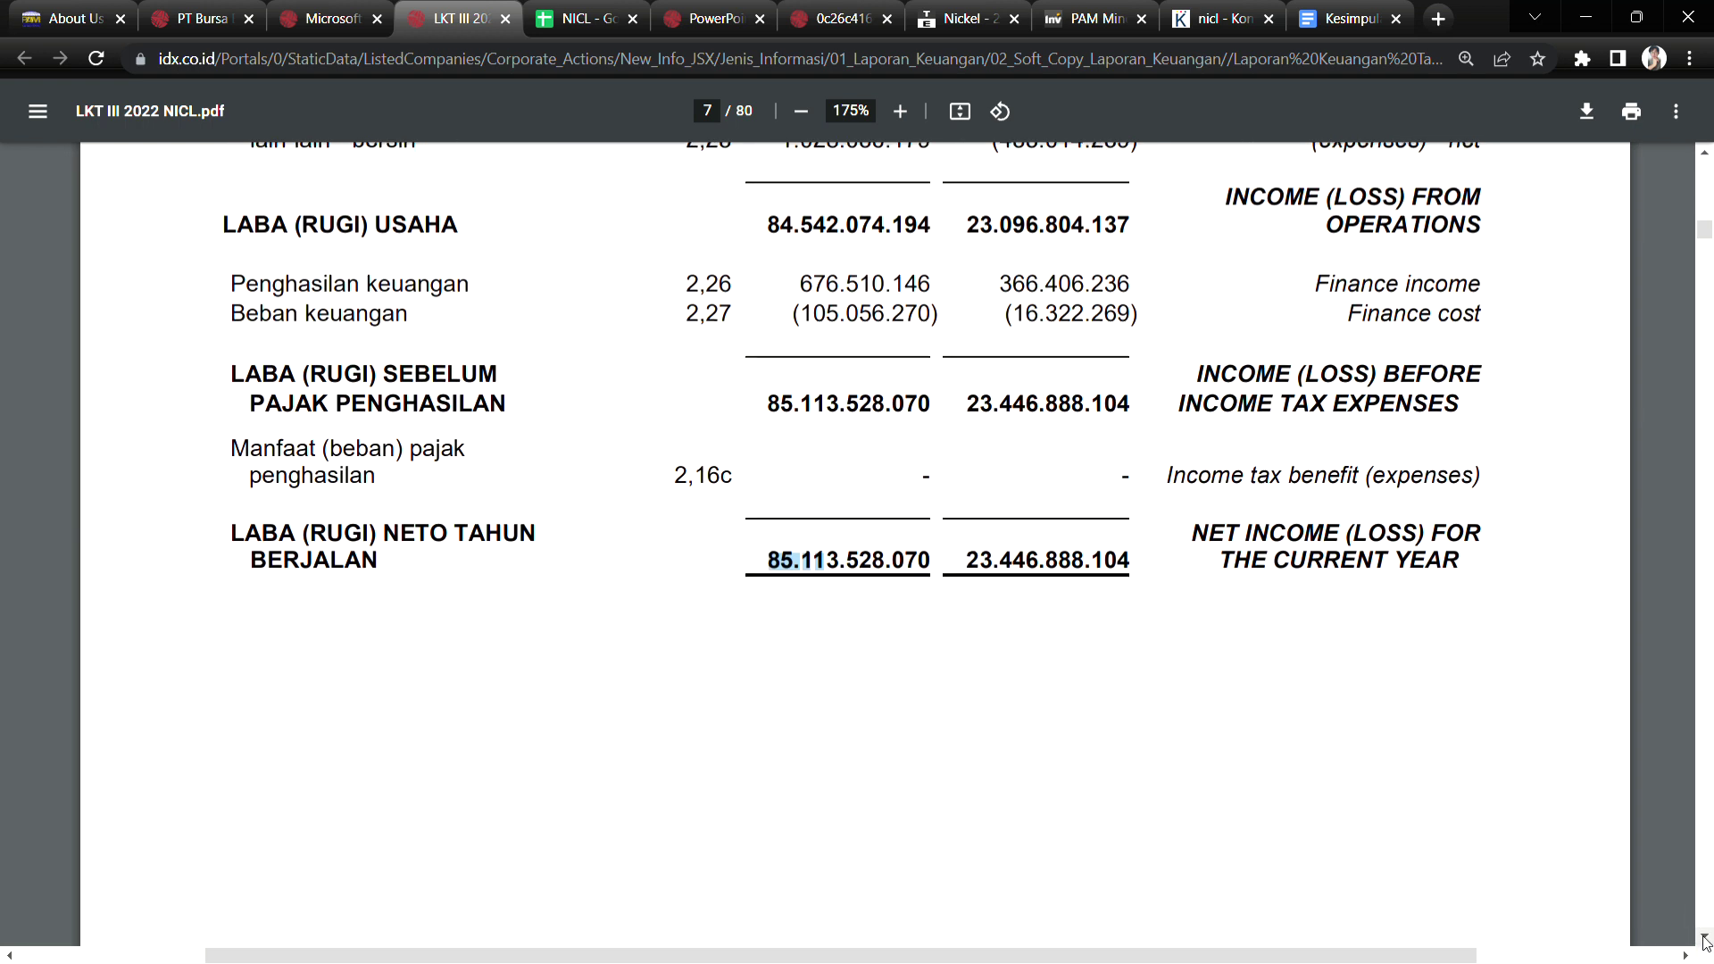
left_click(1705, 937)
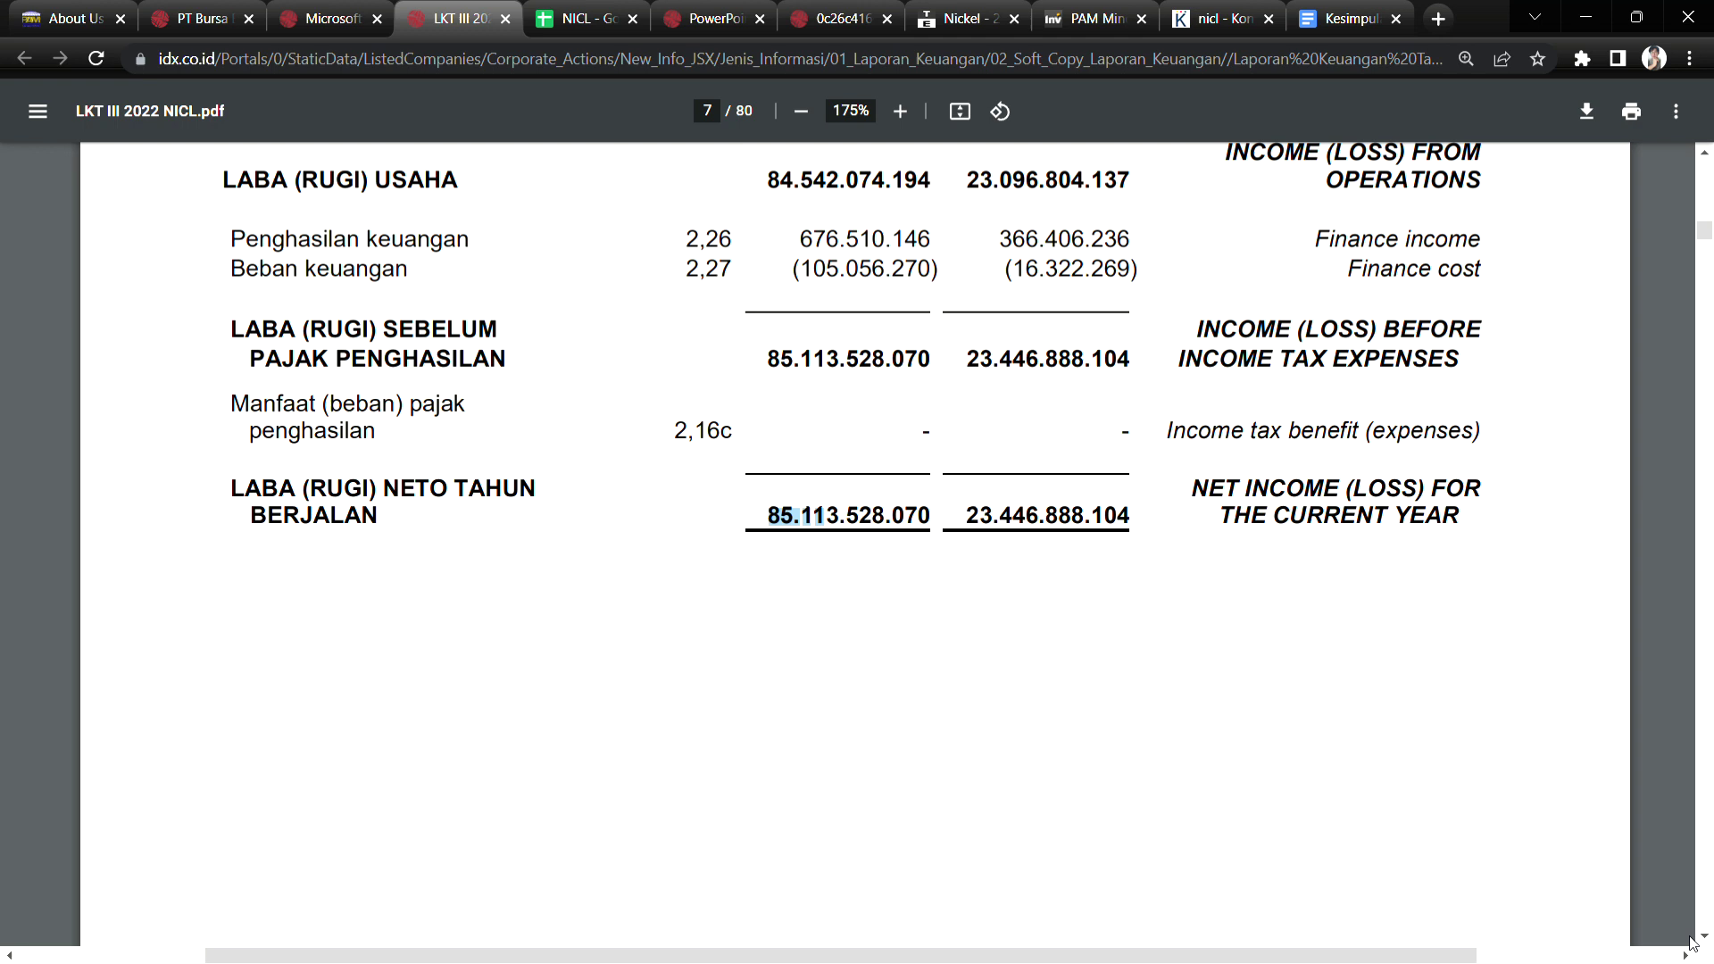
left_click(1705, 937)
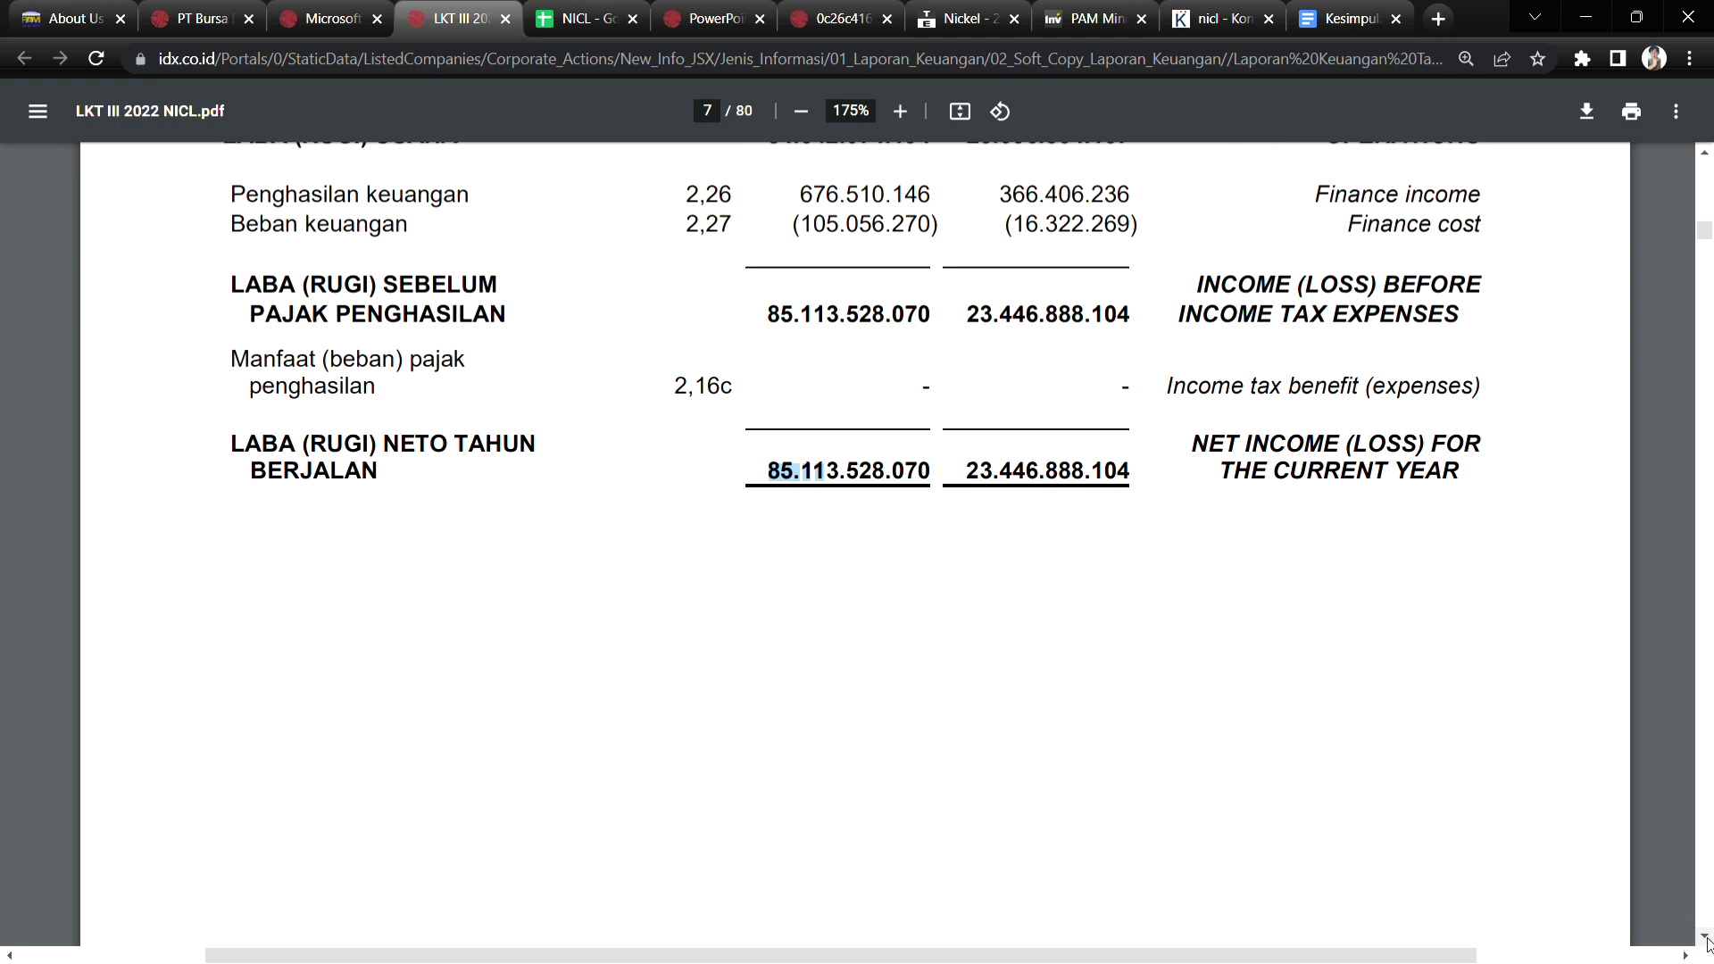
left_click(1705, 937)
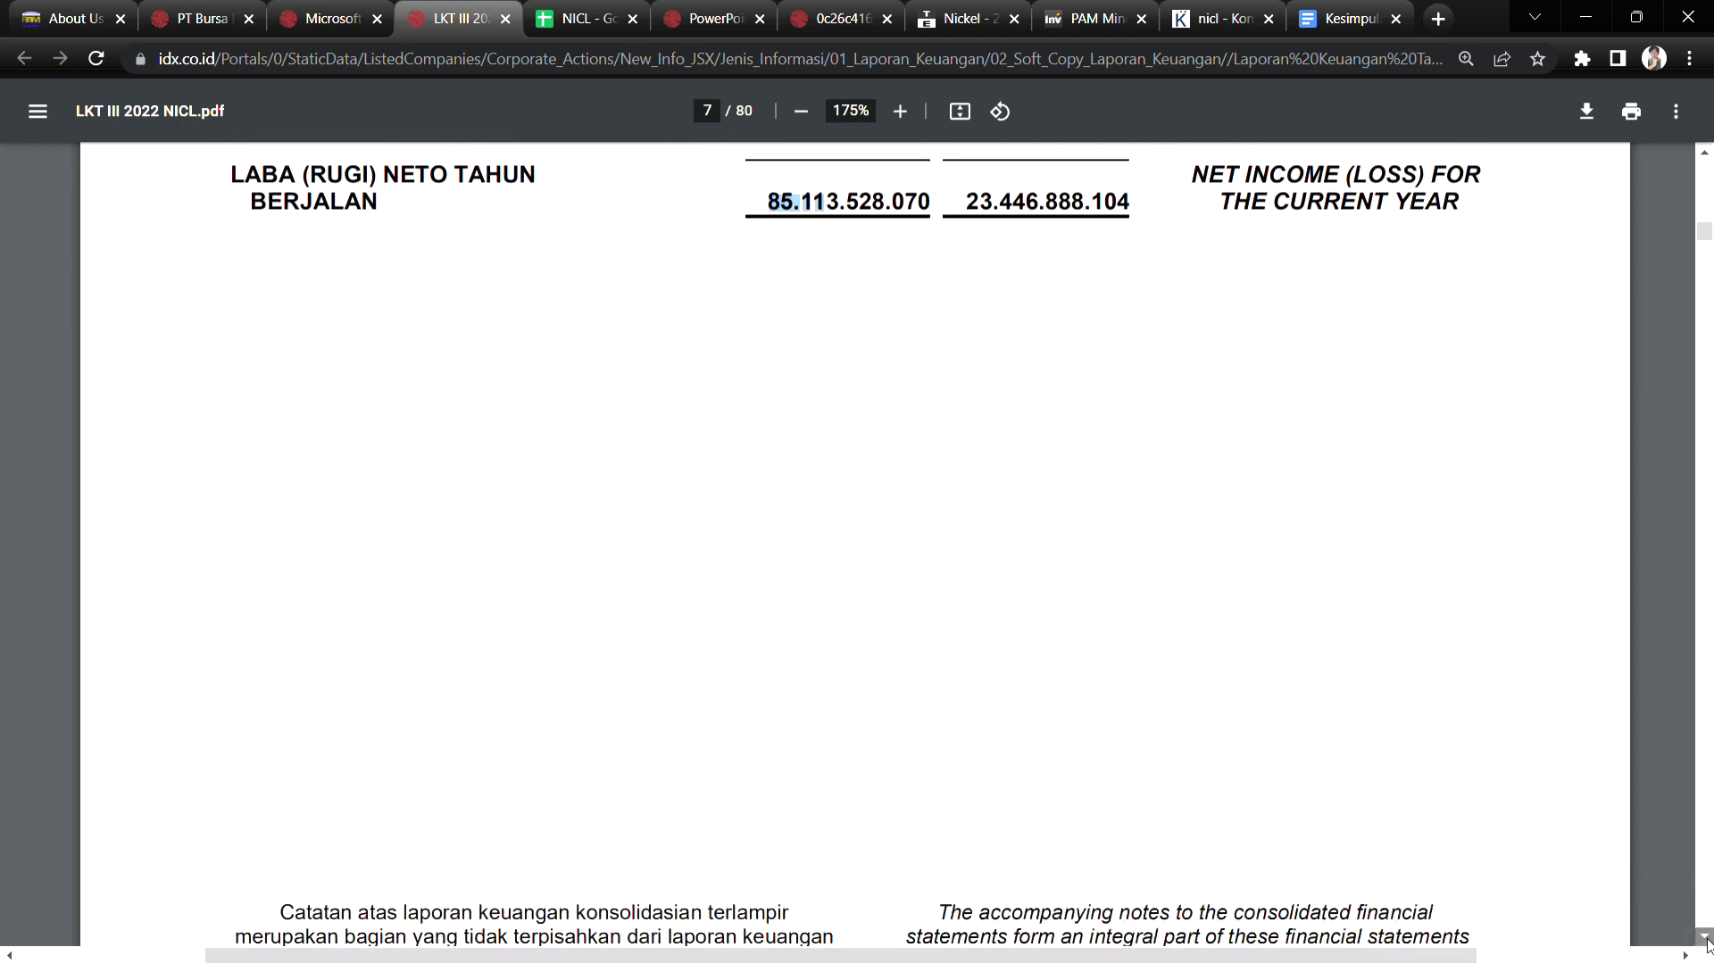
left_click(1705, 937)
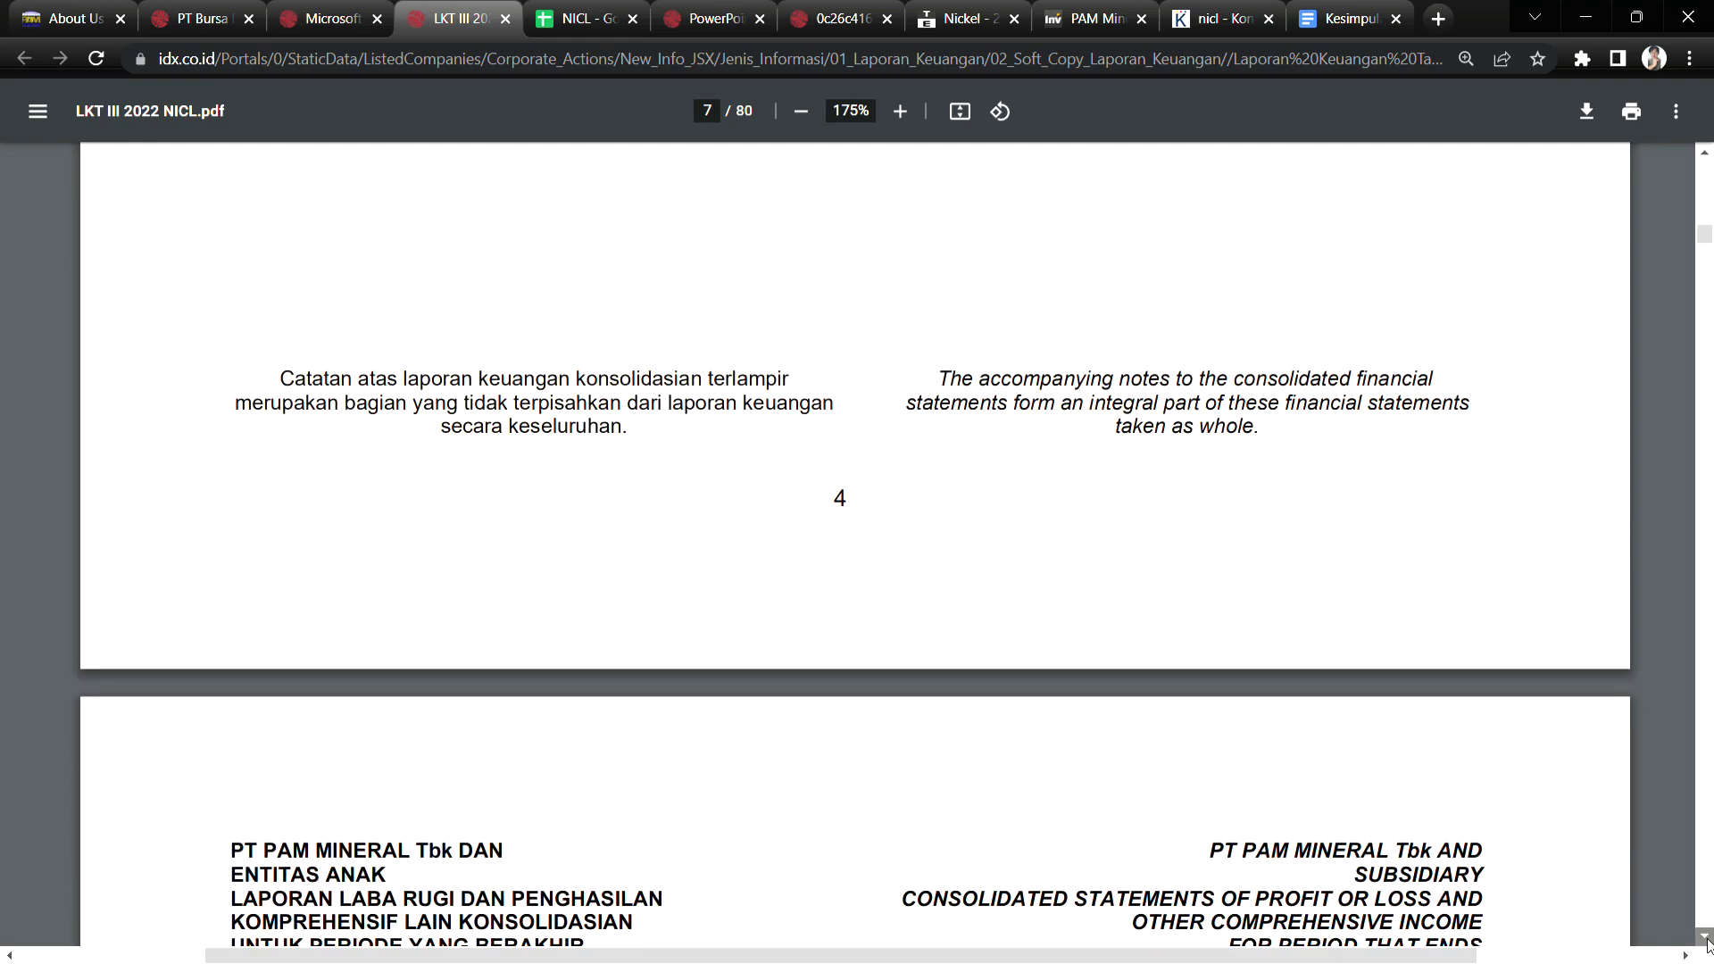
left_click(1705, 937)
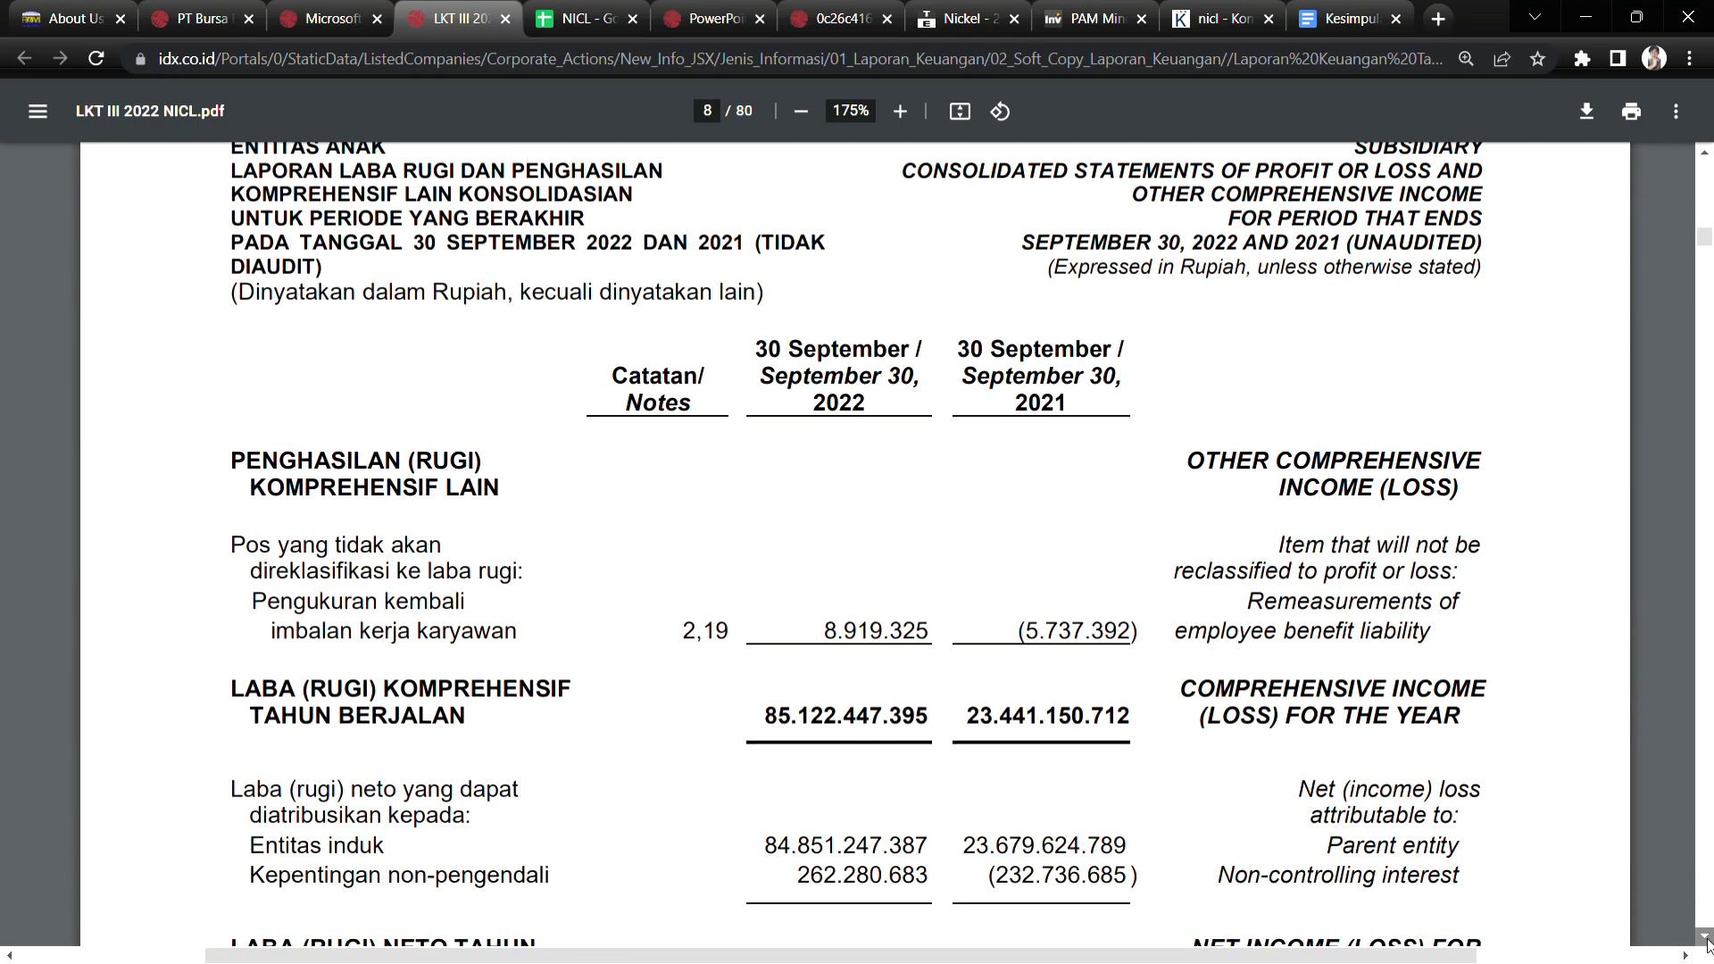
left_click(1705, 937)
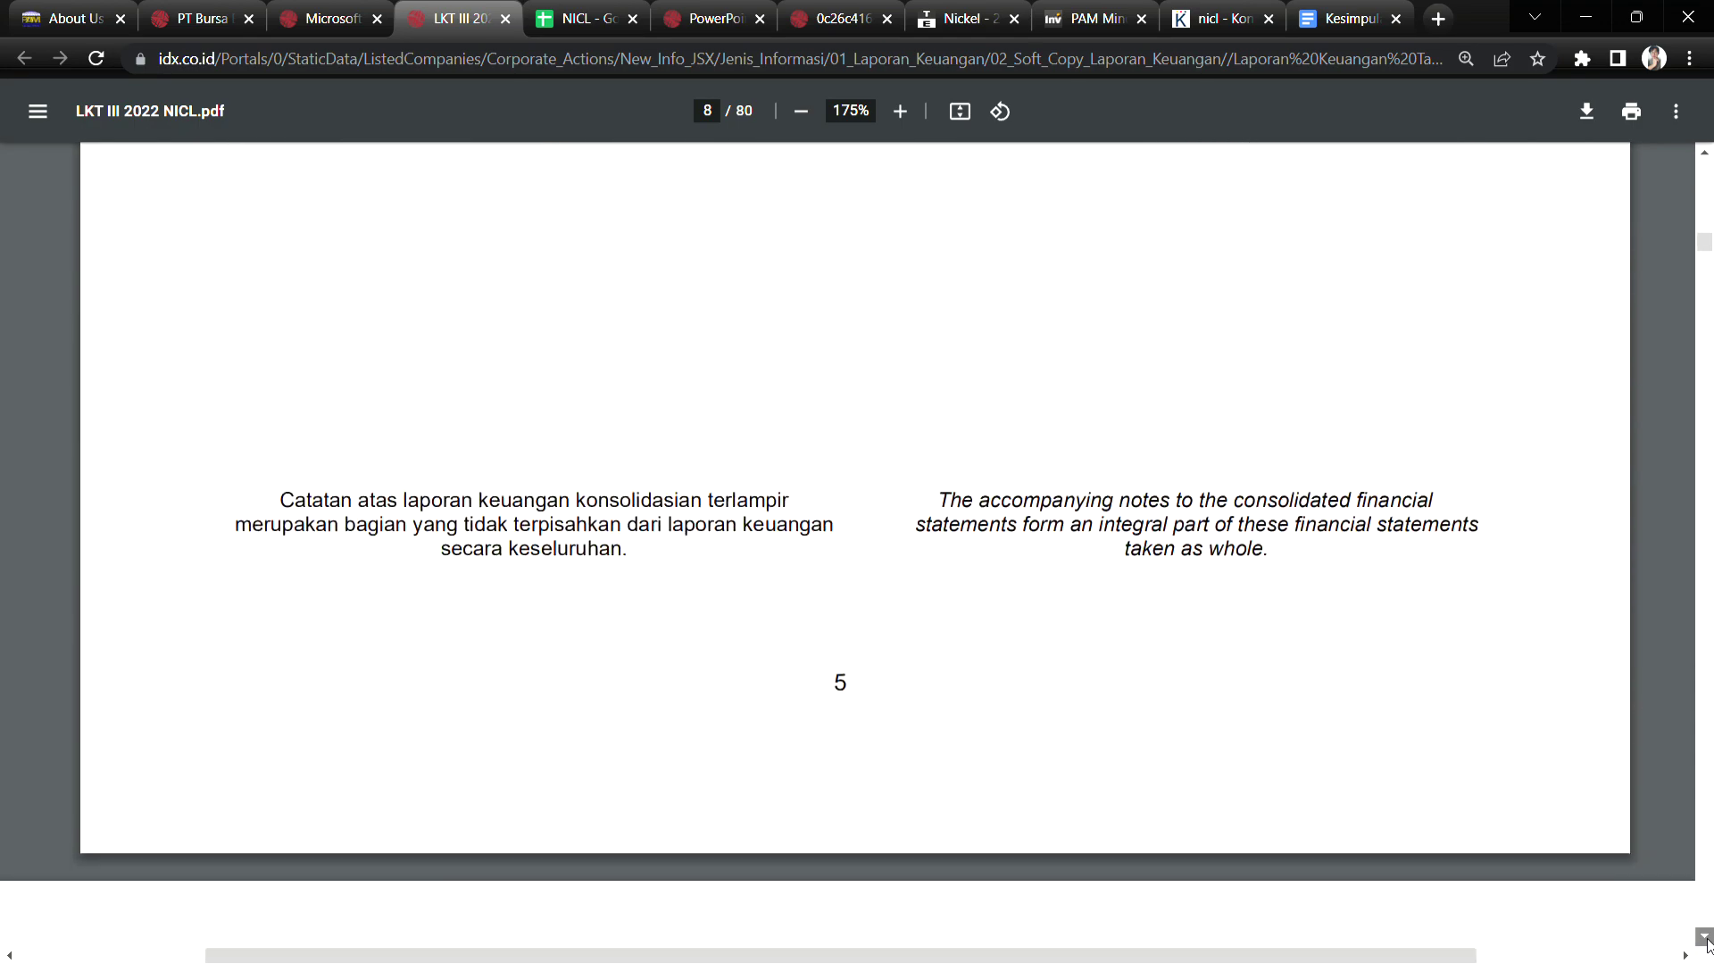
left_click(1705, 938)
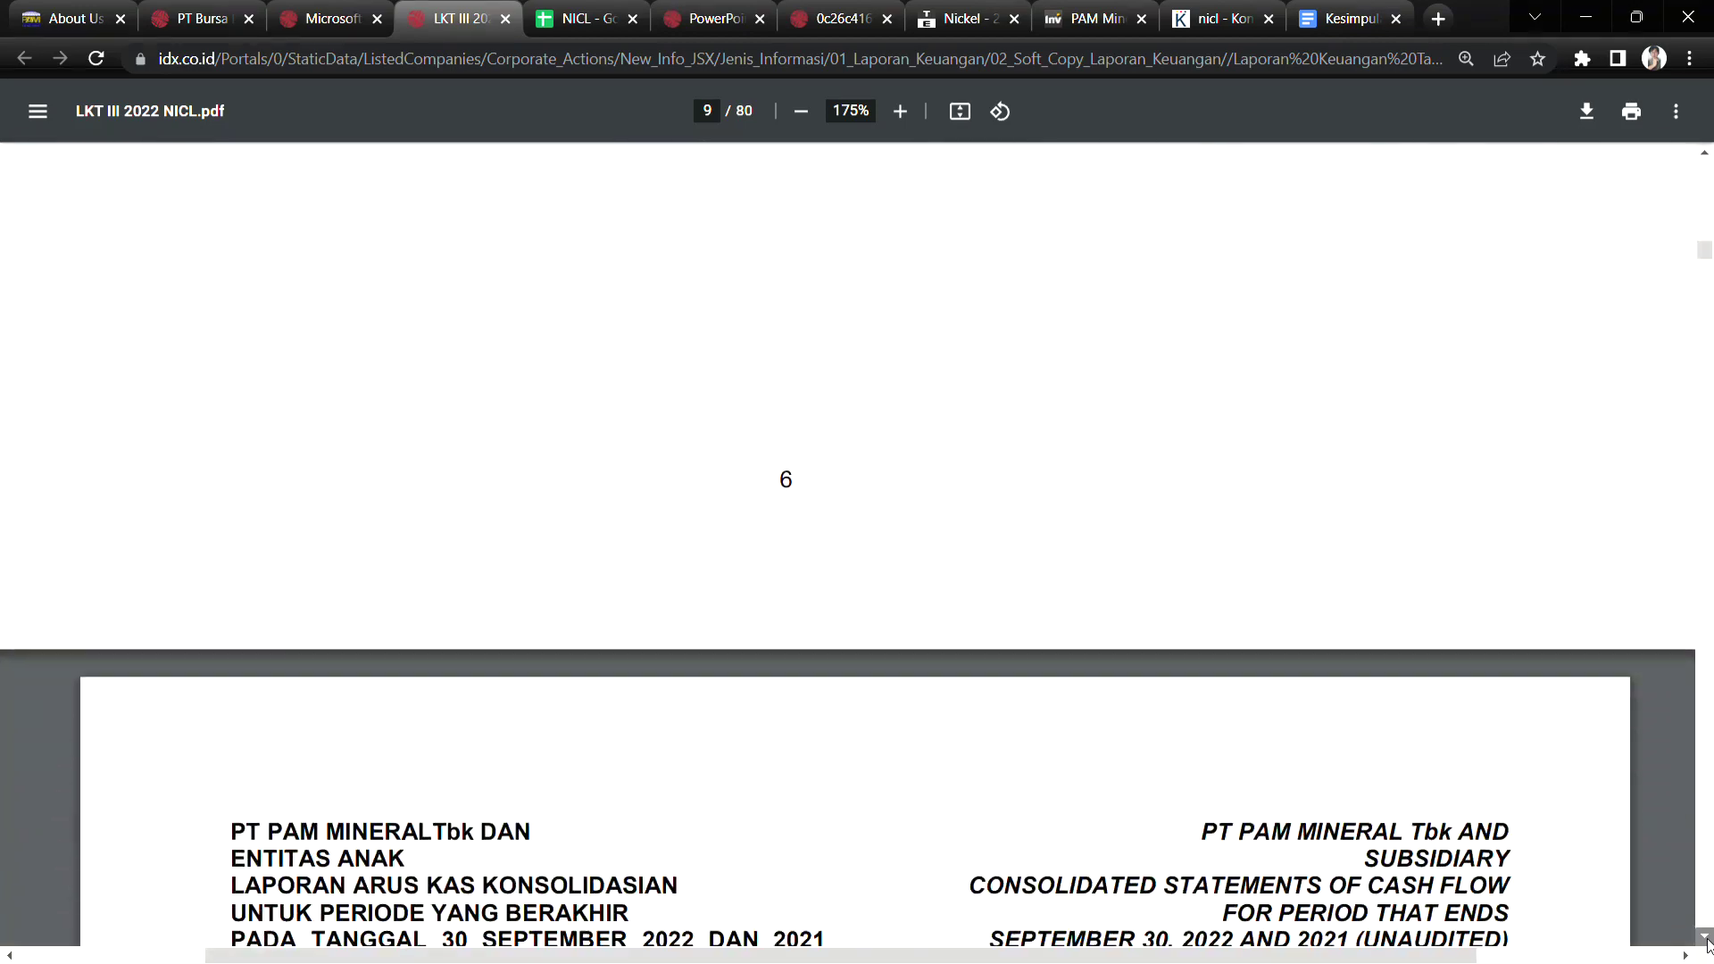
left_click(1705, 938)
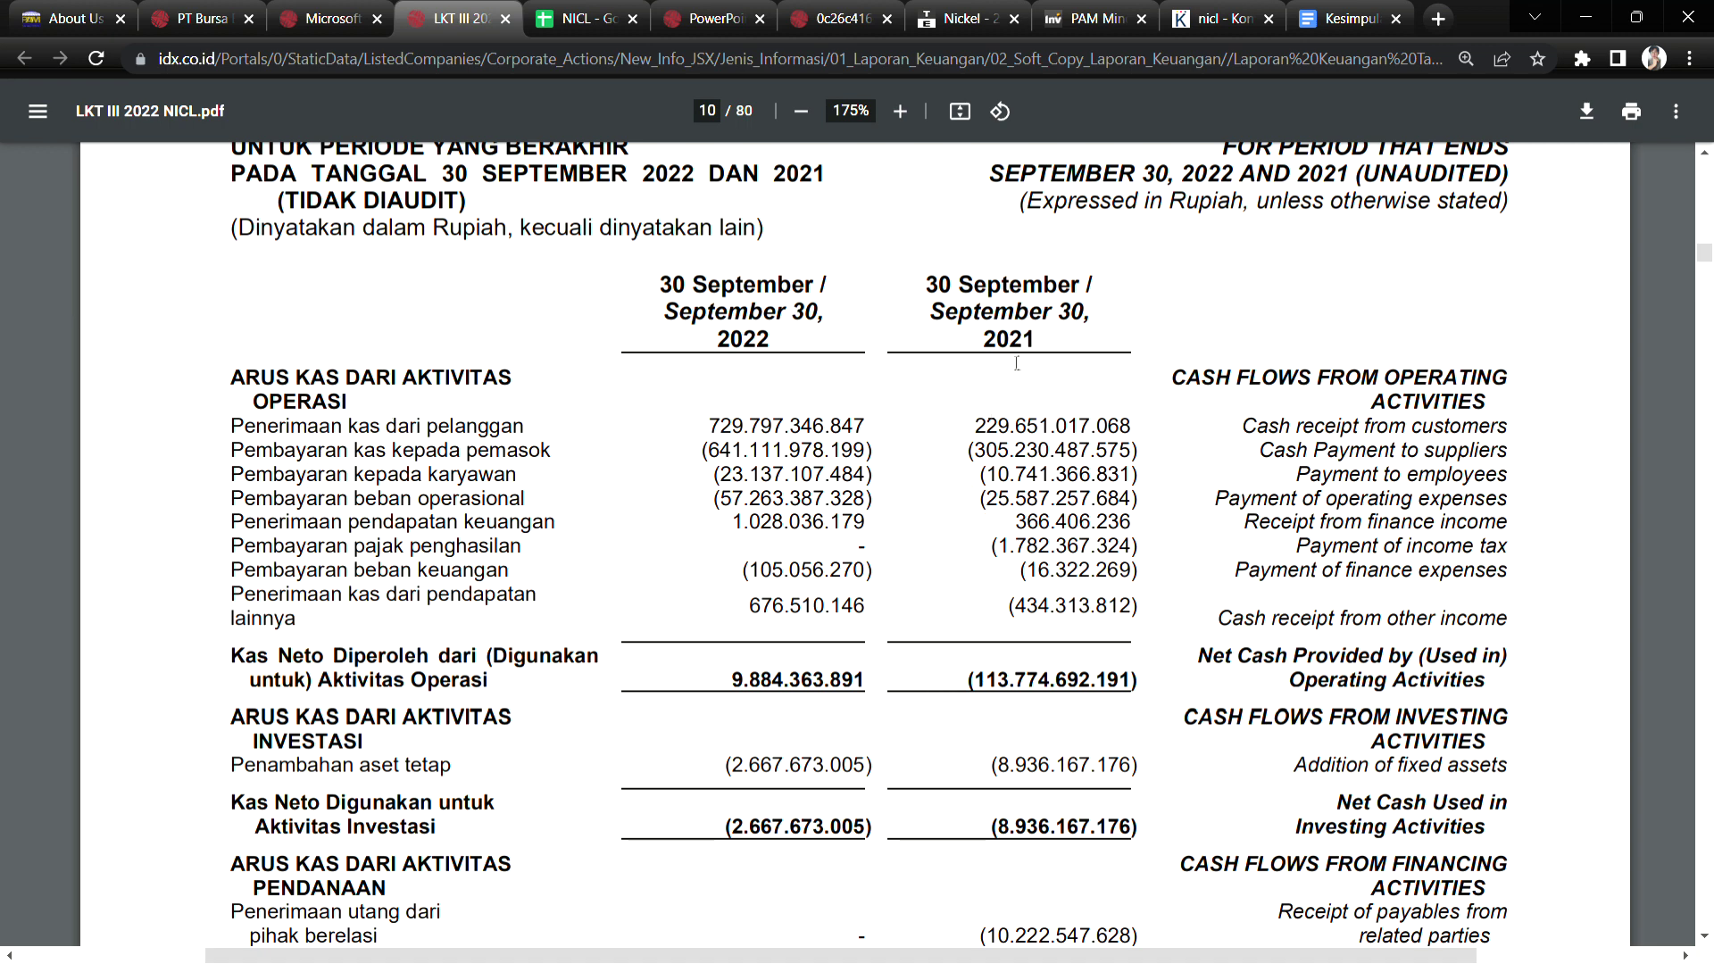
Highlight the September 2021 net operating cash flow, cash payment to suppliers and cash receipt from customers on page 10.
left_click_drag(1019, 349, 1055, 354)
left_click_drag(966, 684, 1132, 682)
left_click_drag(257, 452, 551, 453)
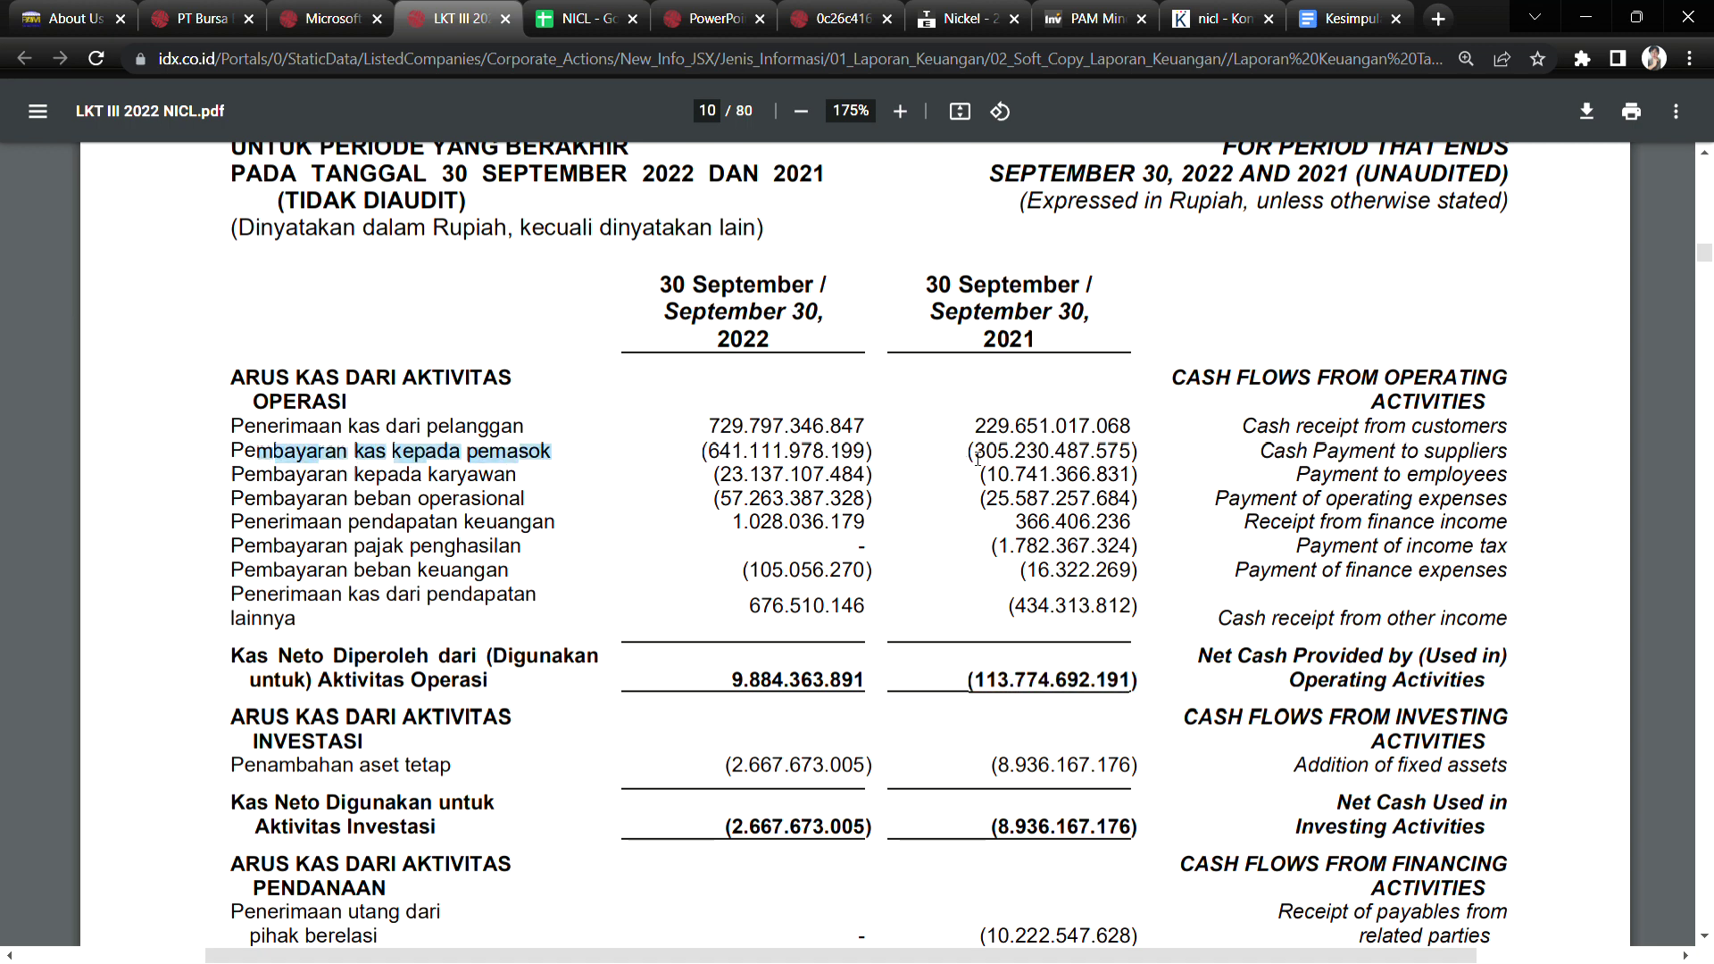
left_click_drag(969, 455, 1145, 459)
left_click_drag(977, 429, 1134, 429)
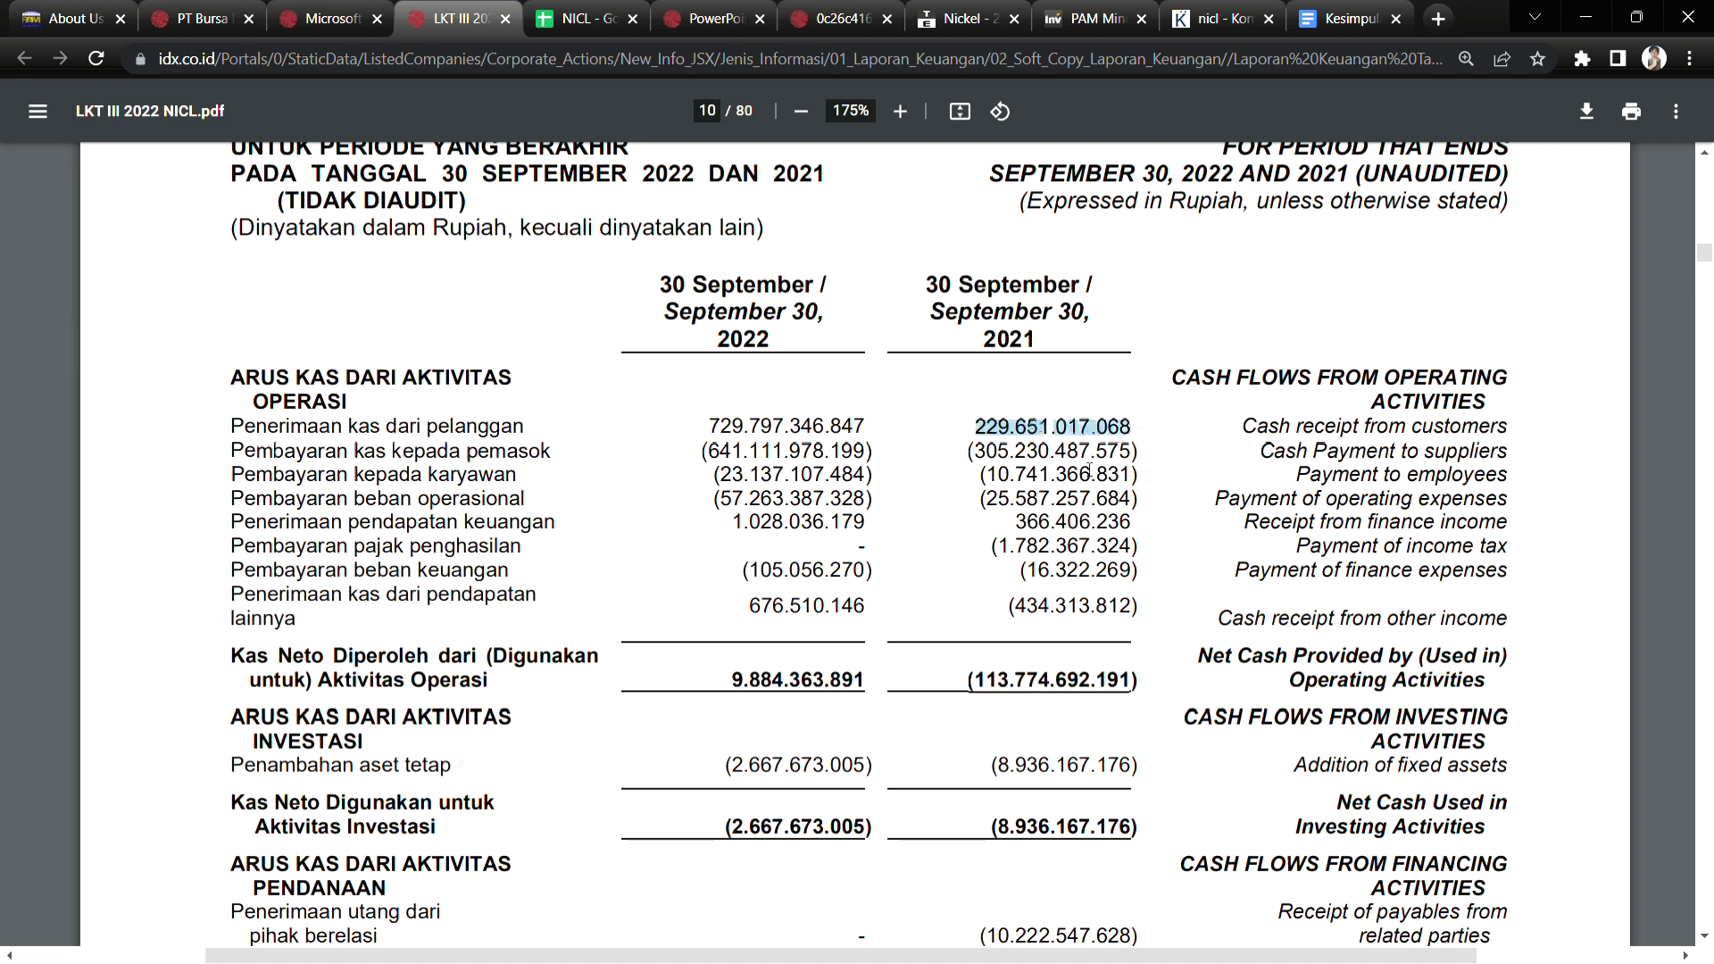
Highlight the September 2022 supplier payments and net operating cash flow, and review the financing section and cash balances below.
left_click_drag(757, 346, 790, 371)
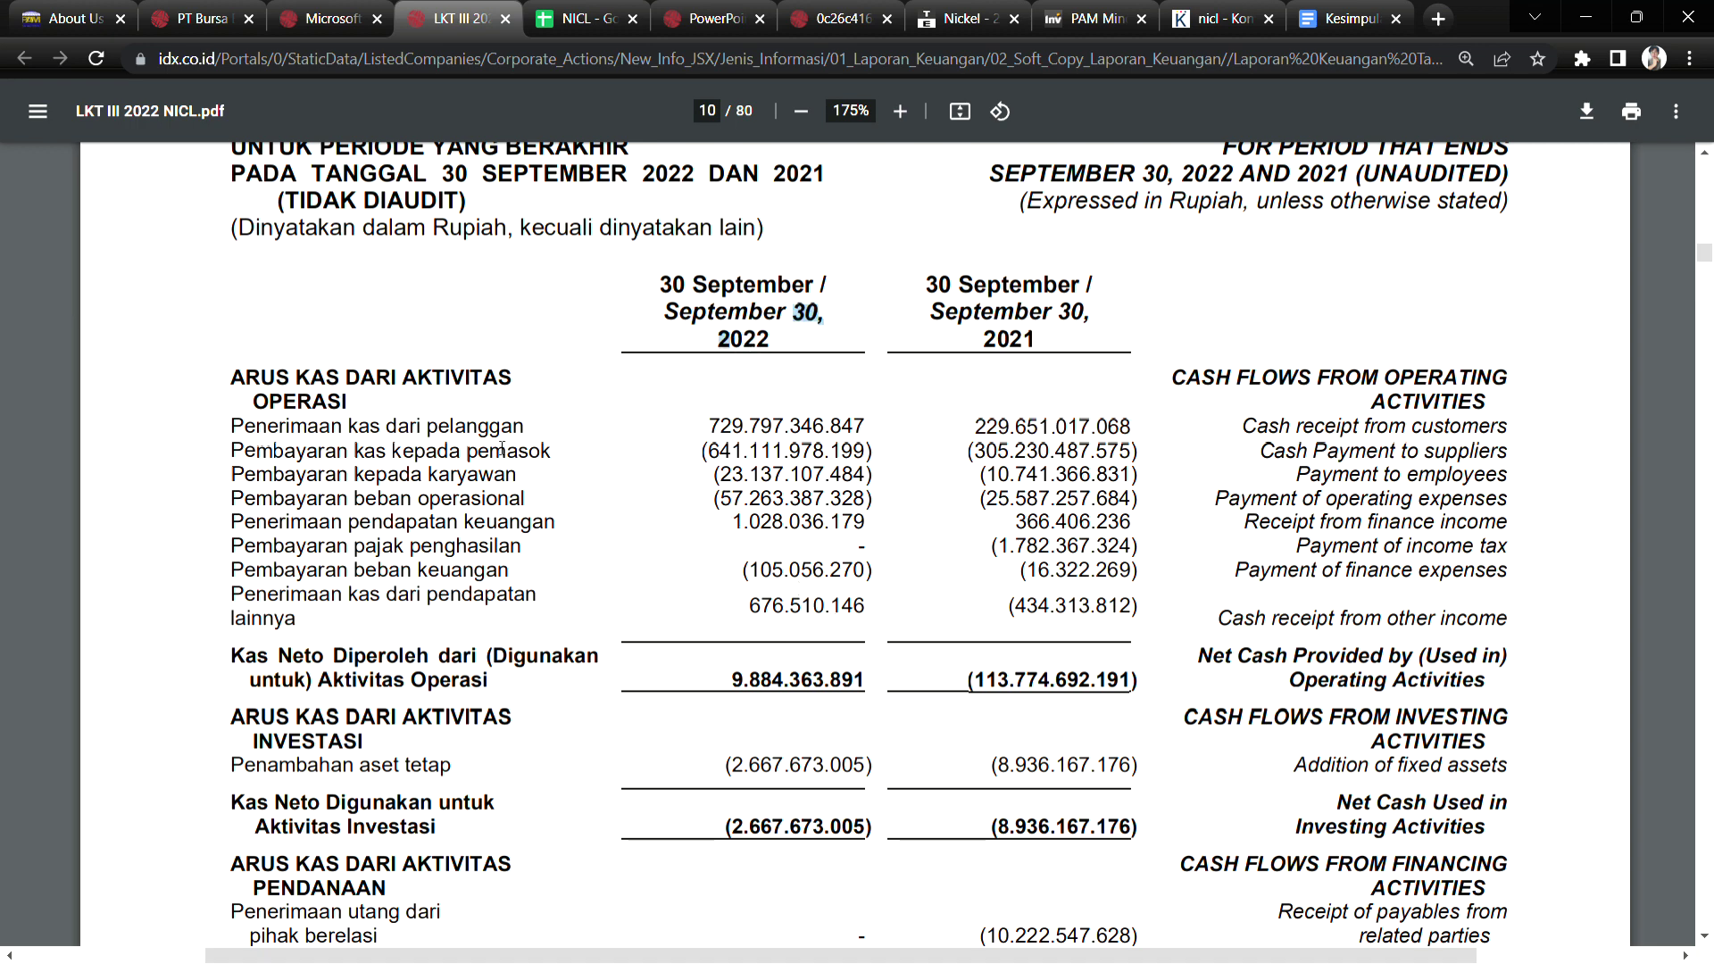
left_click(725, 456)
left_click_drag(306, 452, 520, 465)
left_click_drag(713, 458, 871, 458)
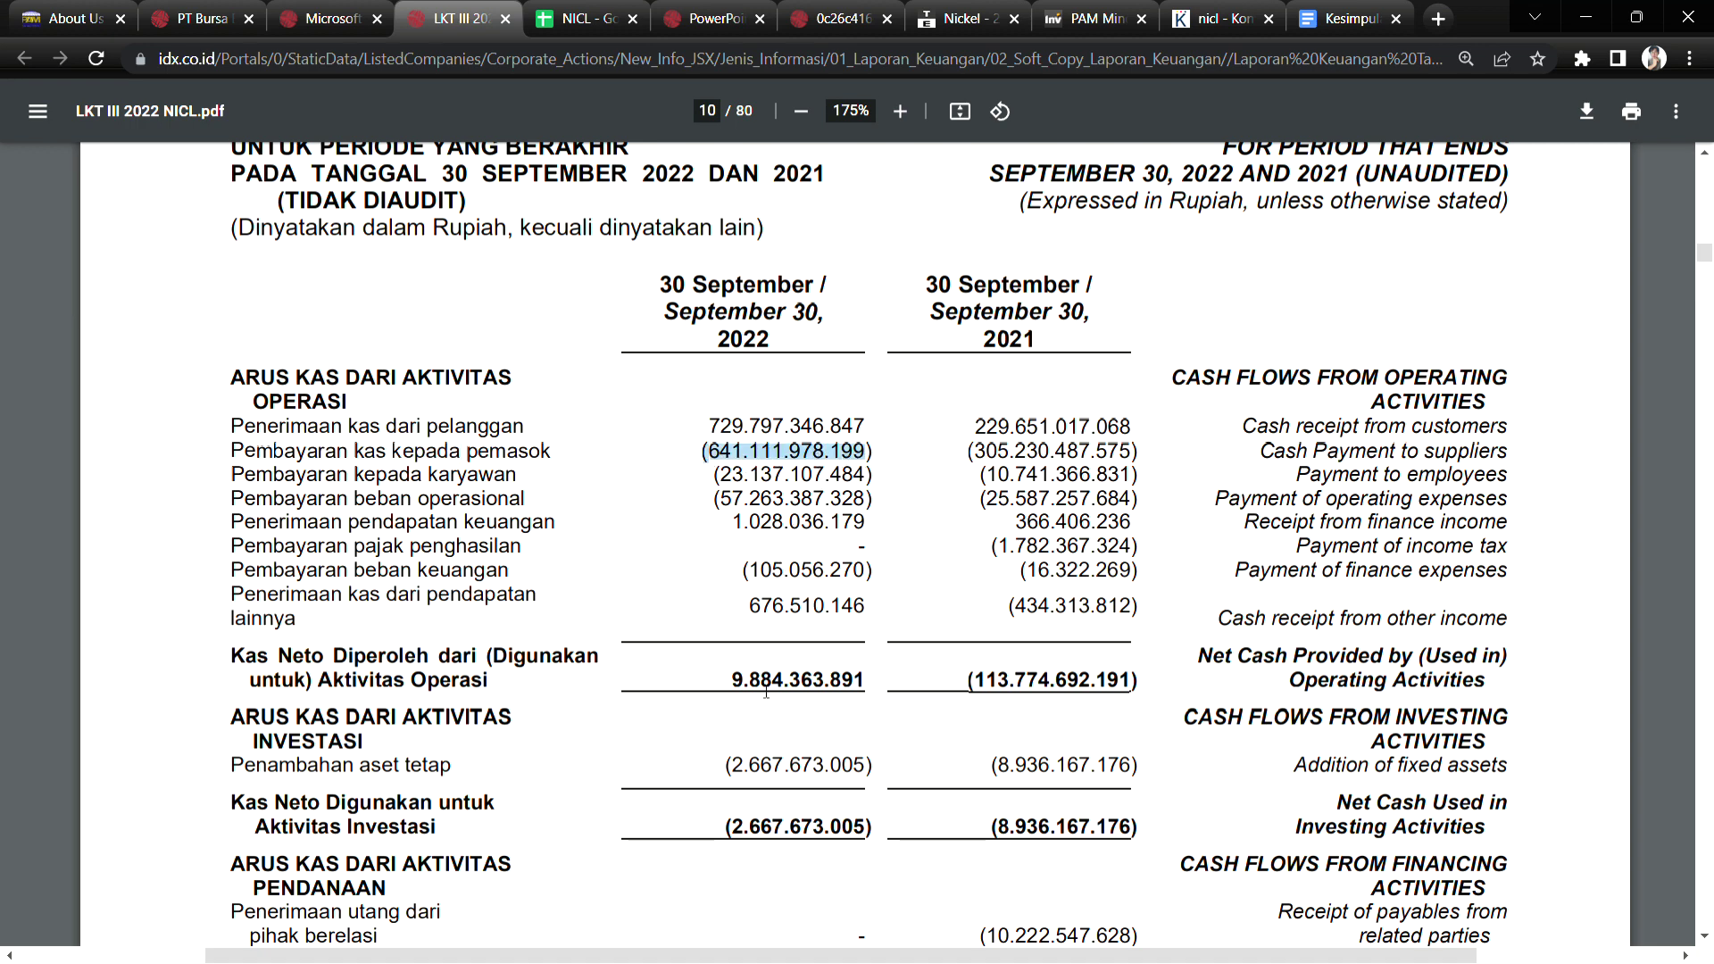
left_click_drag(732, 682, 832, 715)
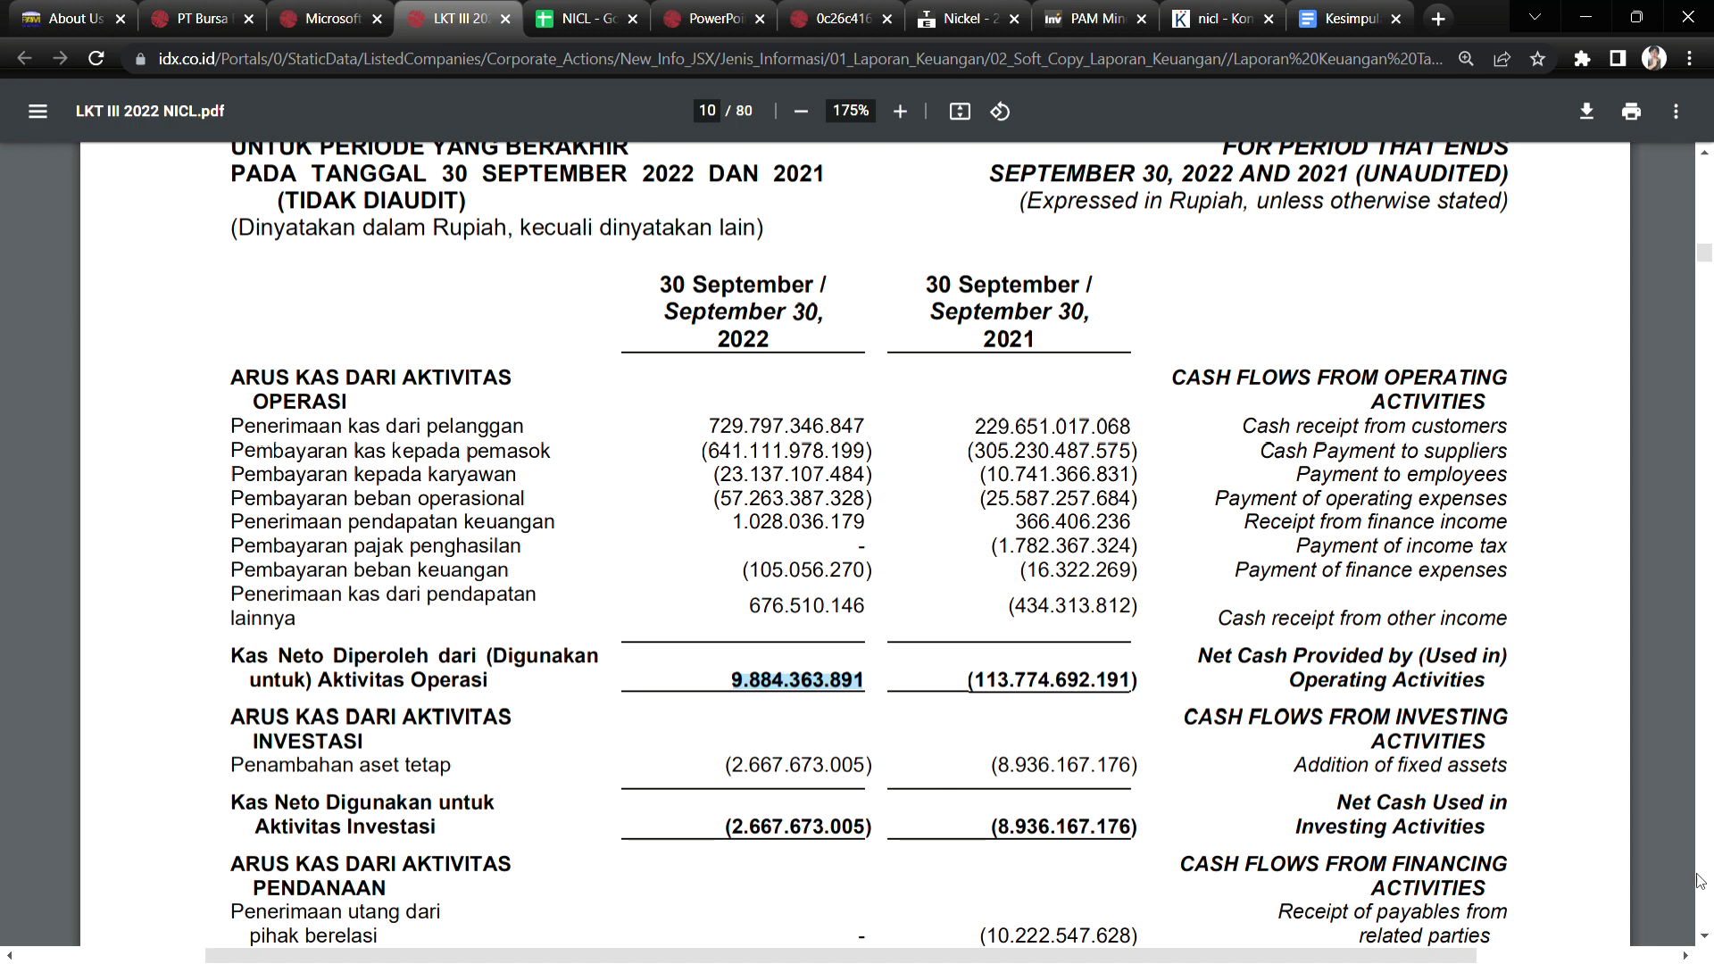
scroll(1708, 937, "down", 8)
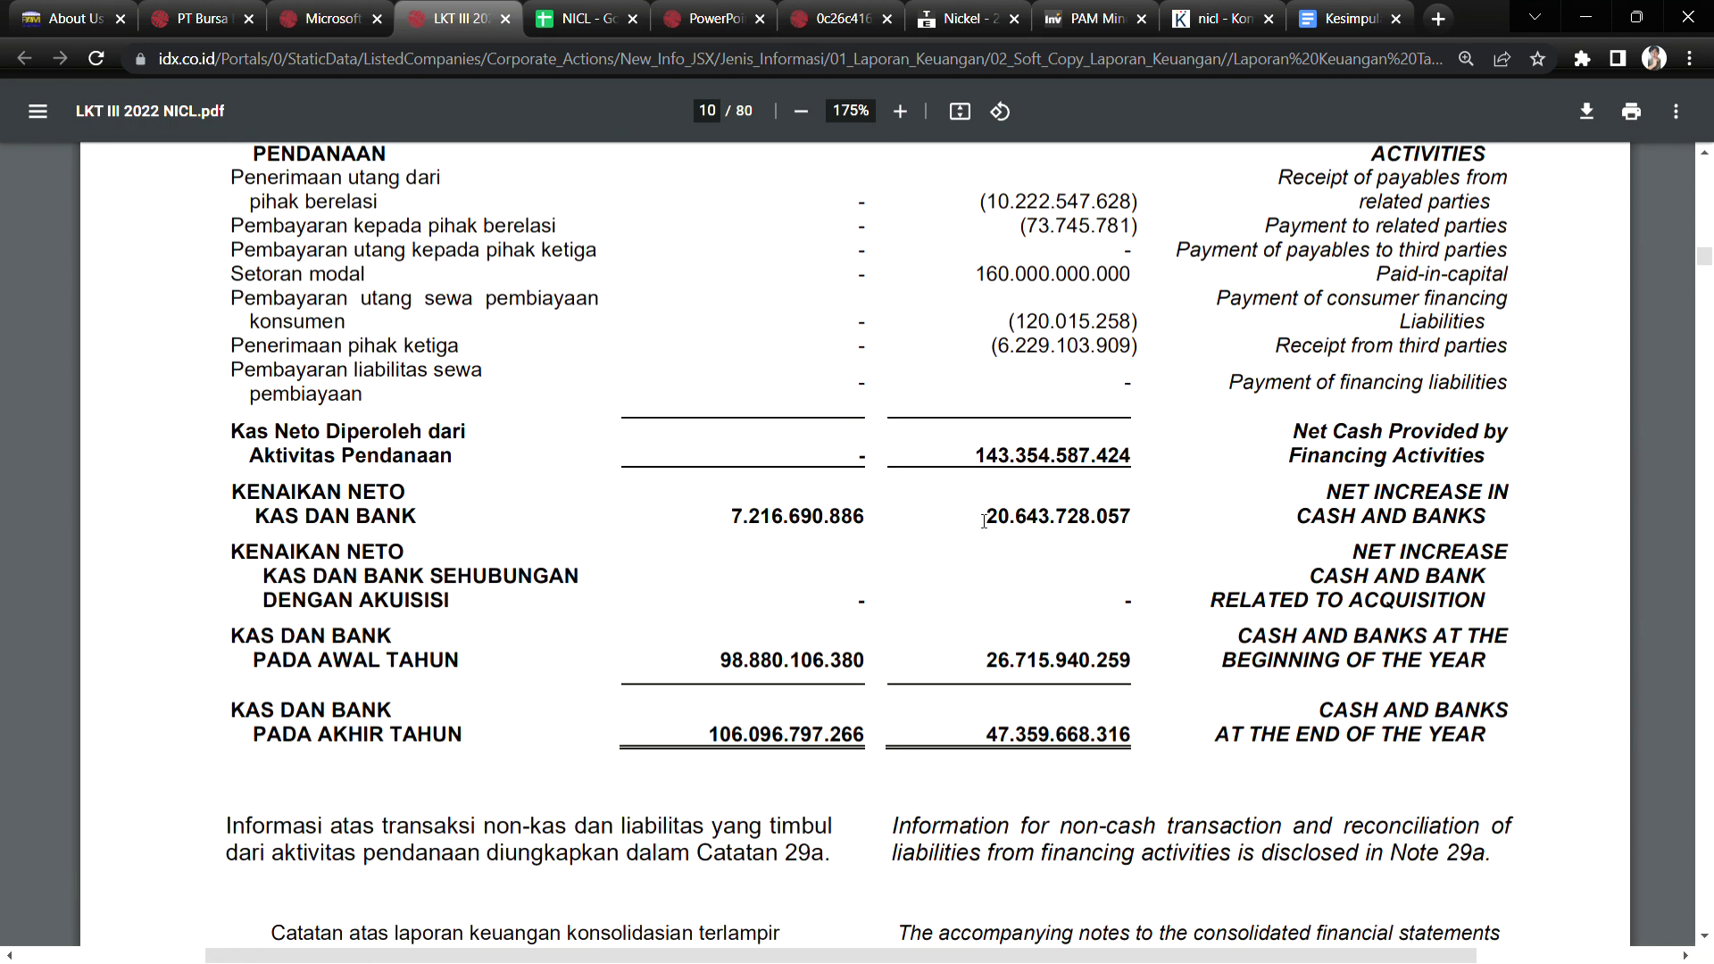
Return to page 7 and highlight the September 2022 cost of goods sold and general and administrative expenses.
scroll(1707, 156, "up", 4)
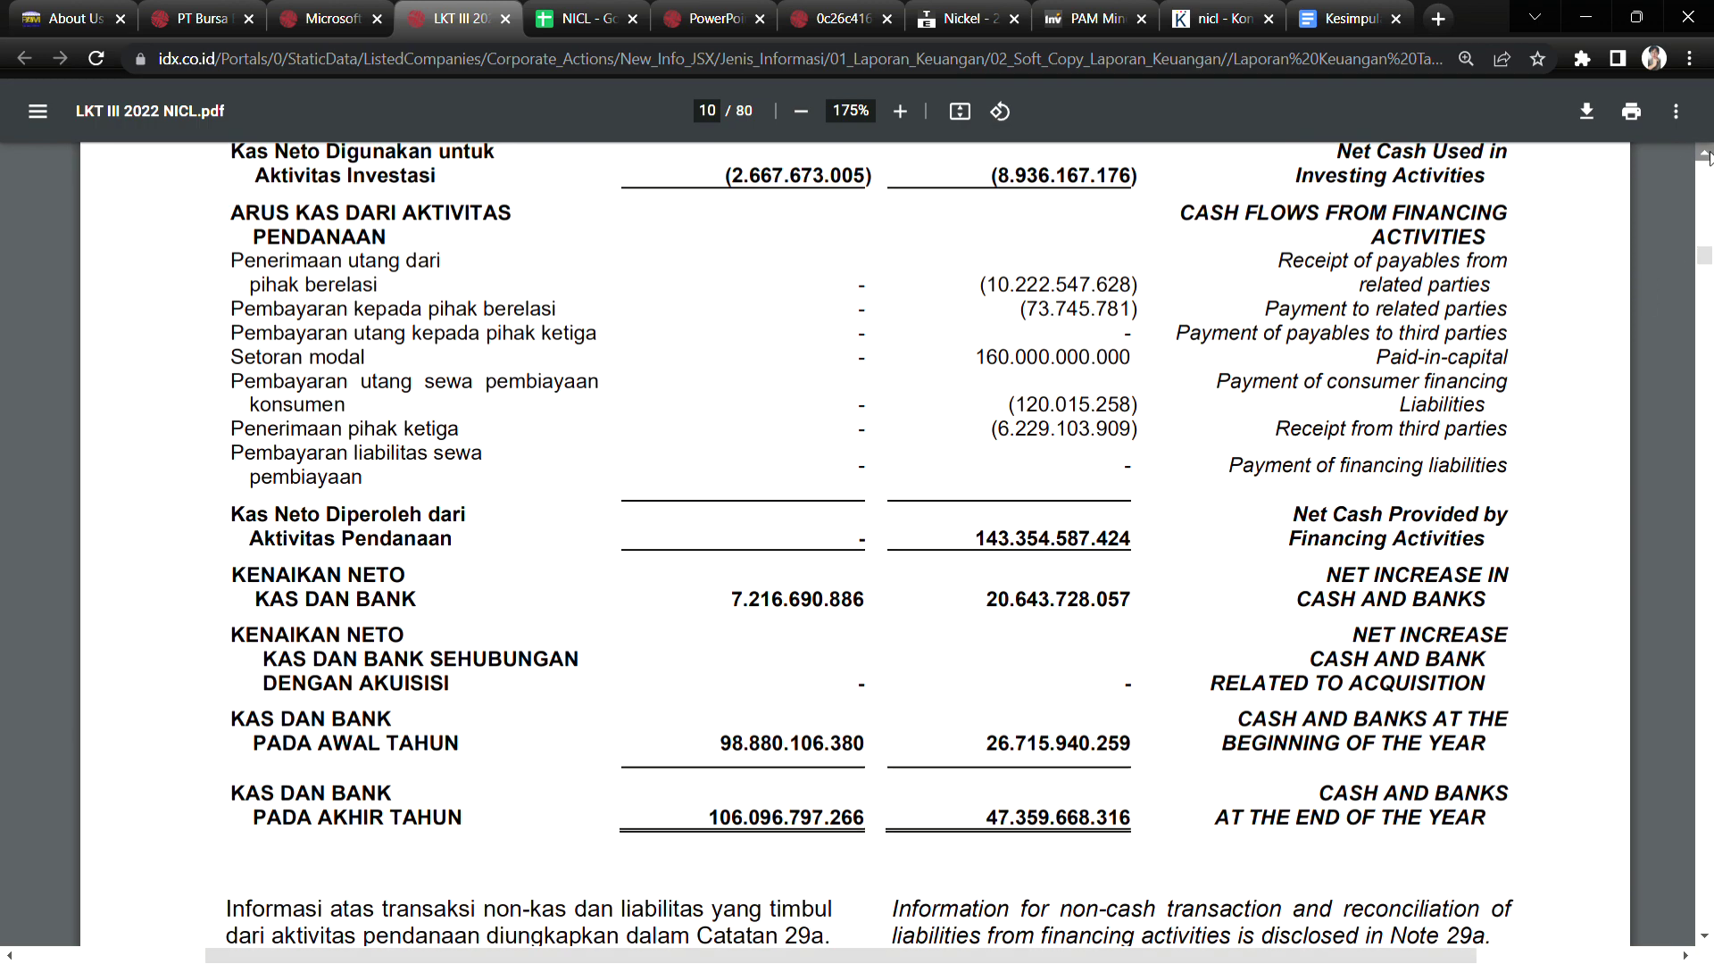
scroll(1708, 156, "up", 13)
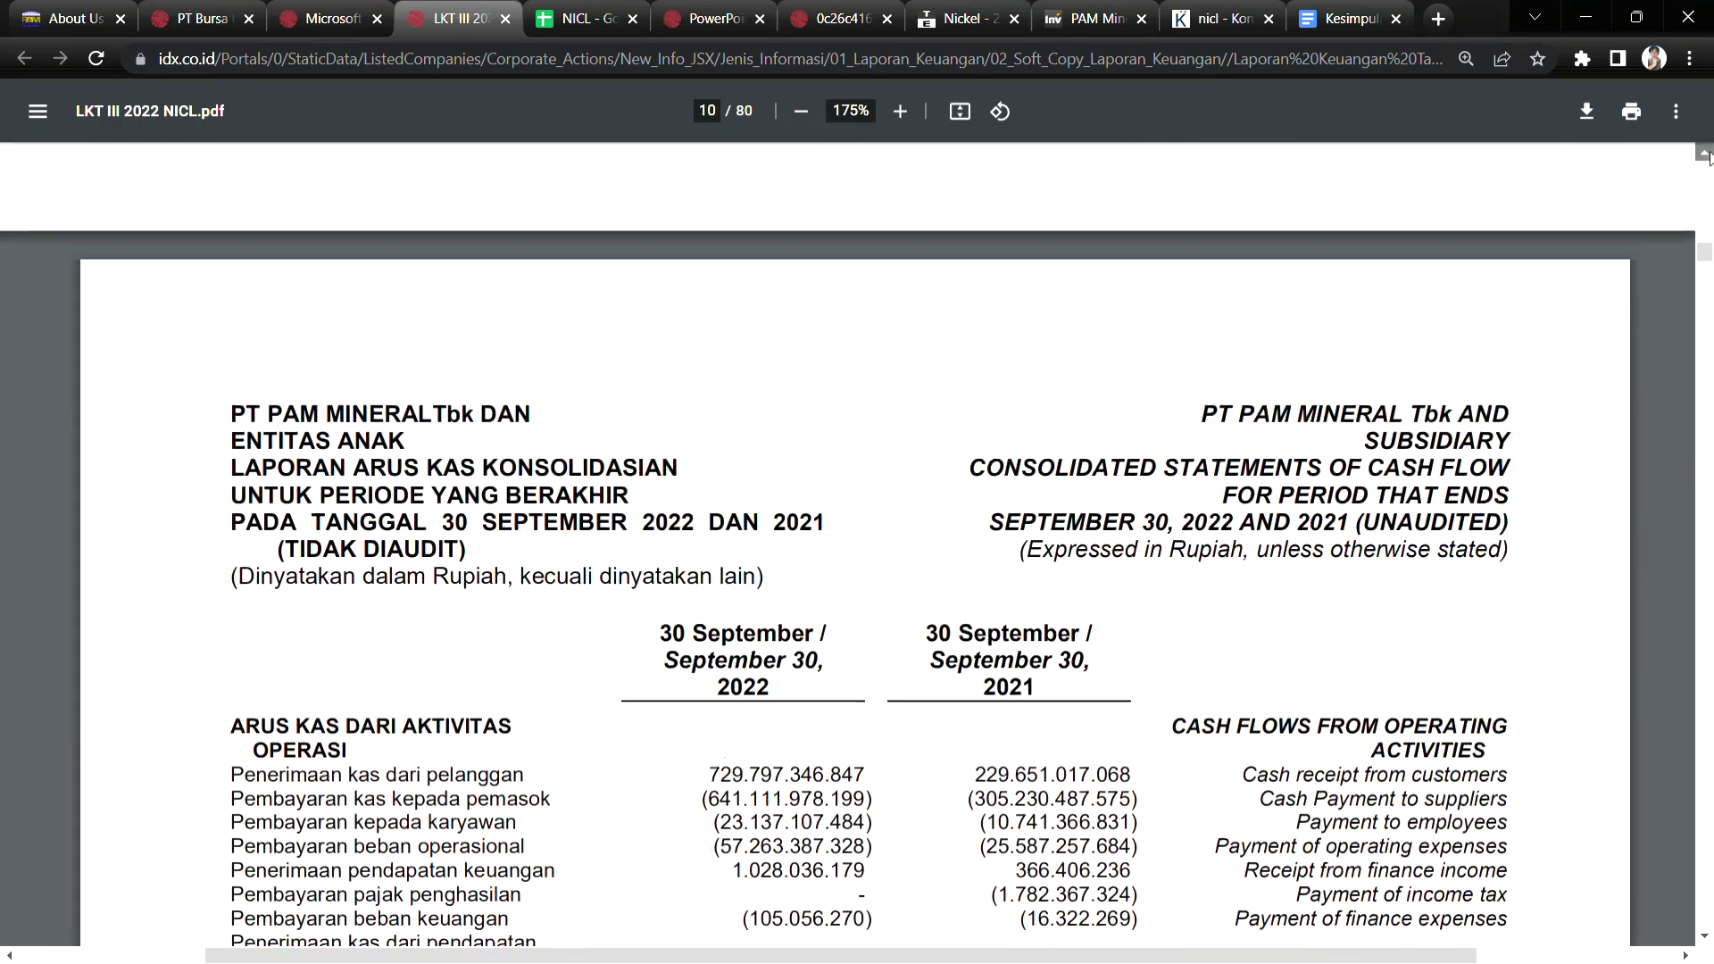
scroll(1707, 156, "up", 14)
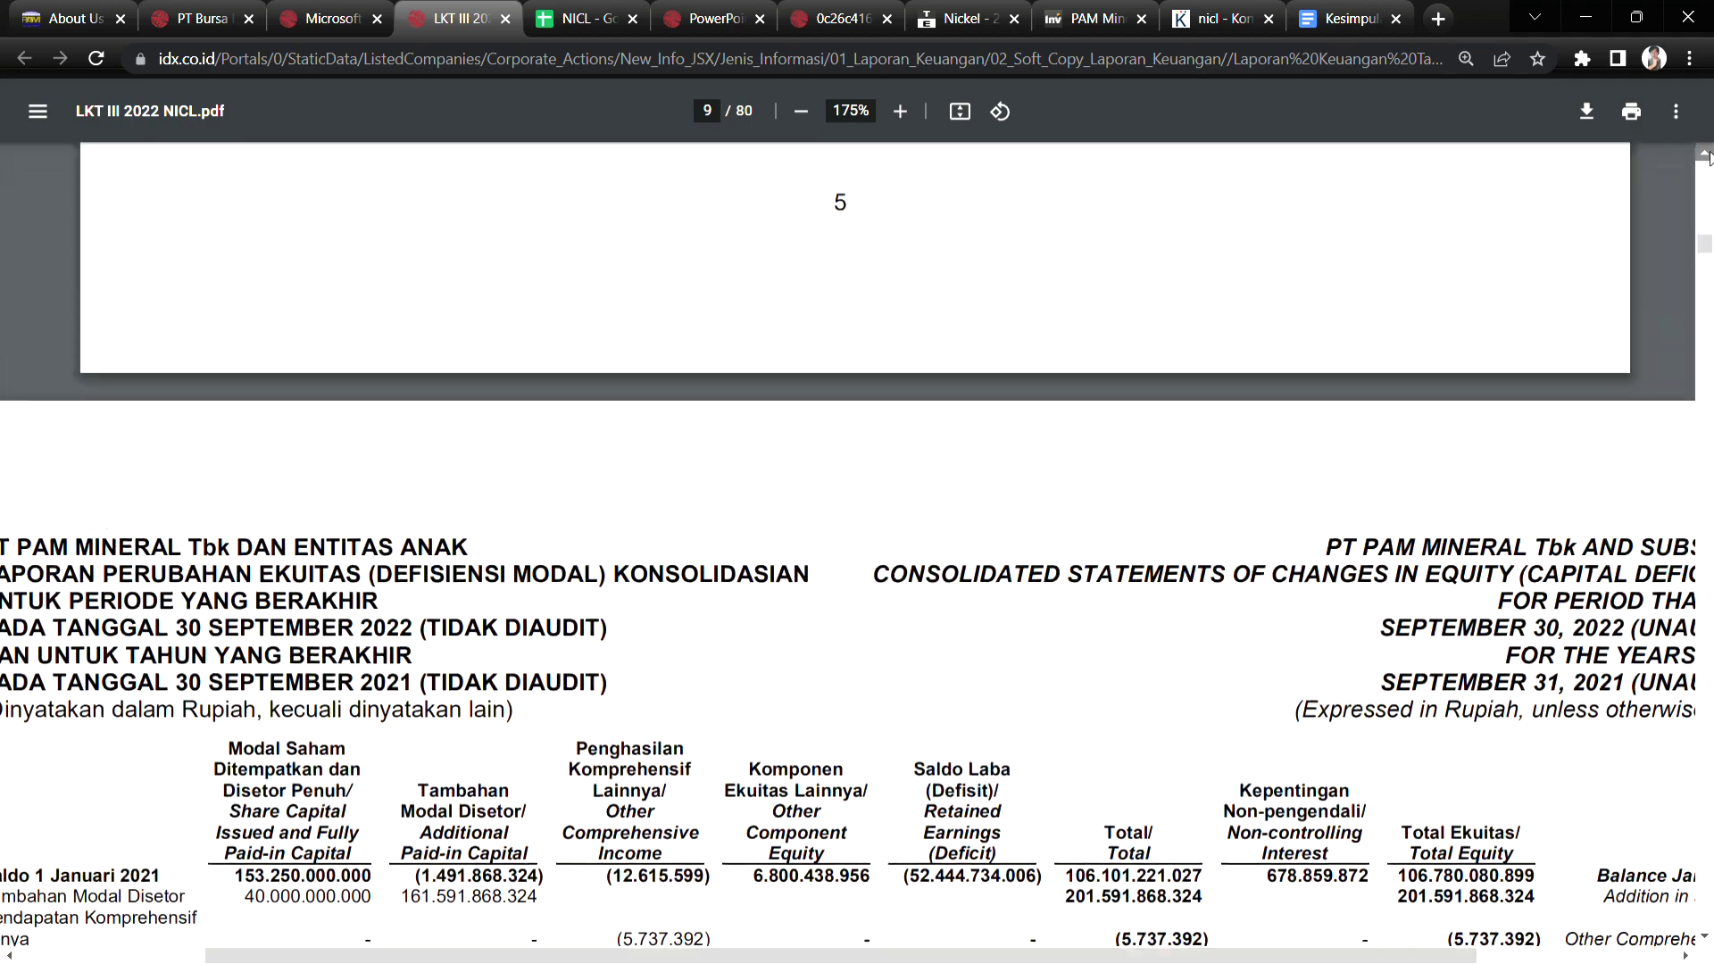
scroll(1707, 156, "up", 13)
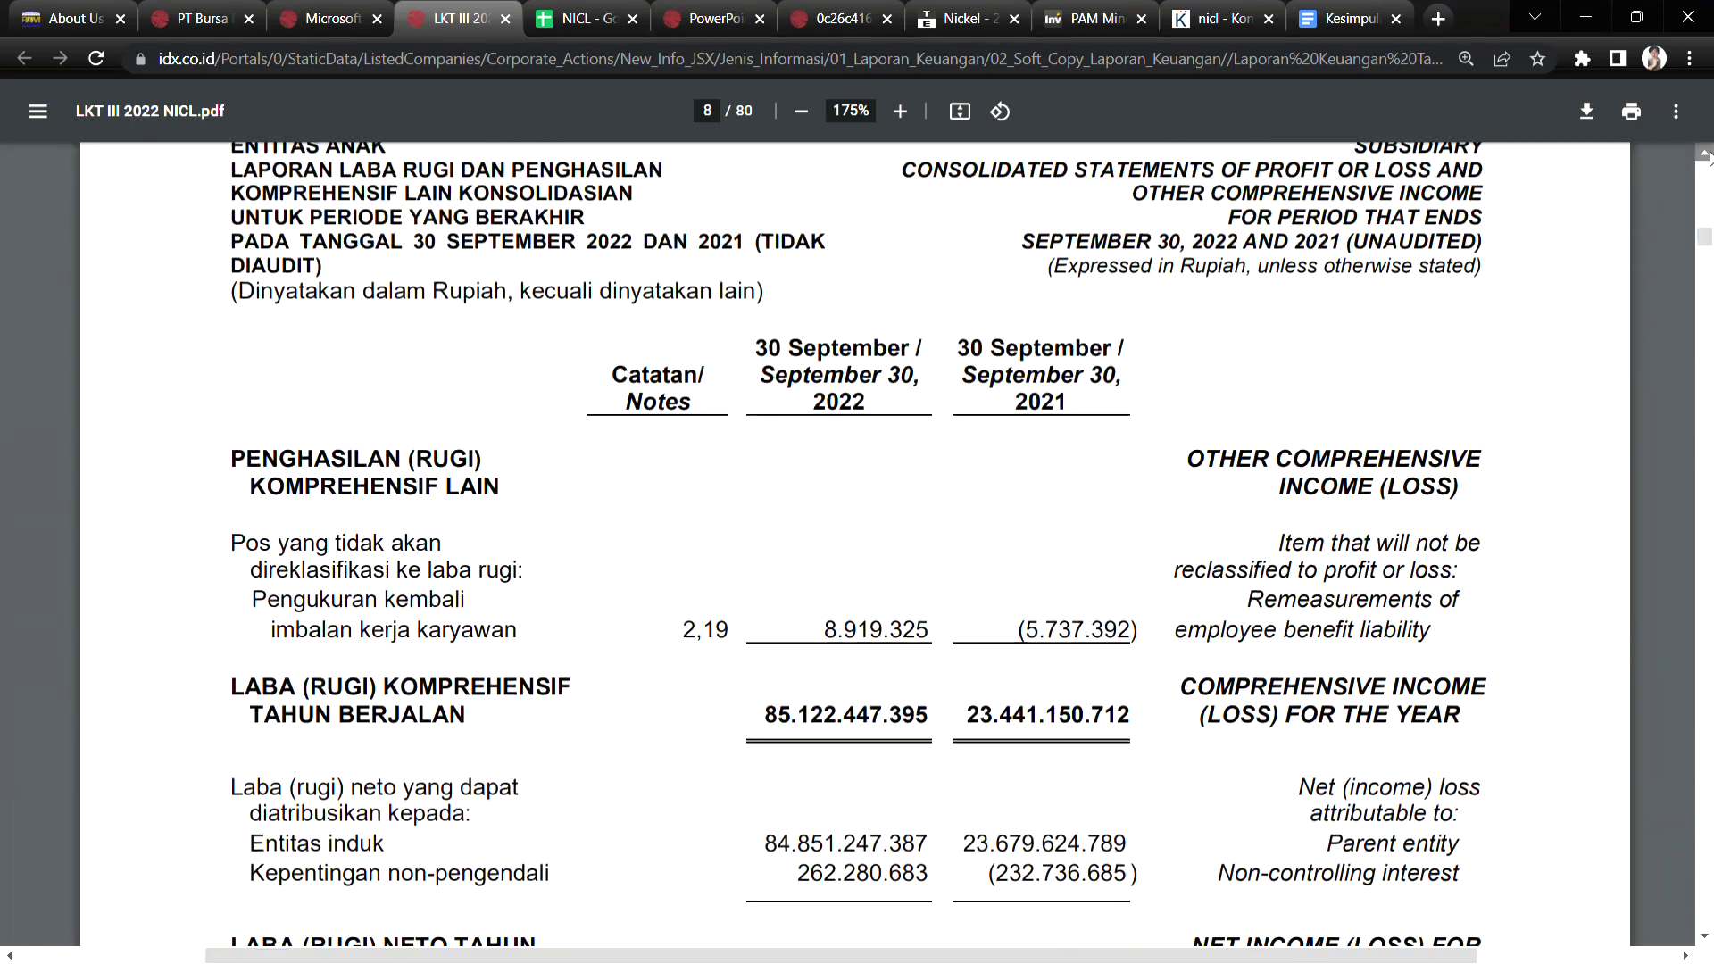
scroll(1708, 156, "up", 13)
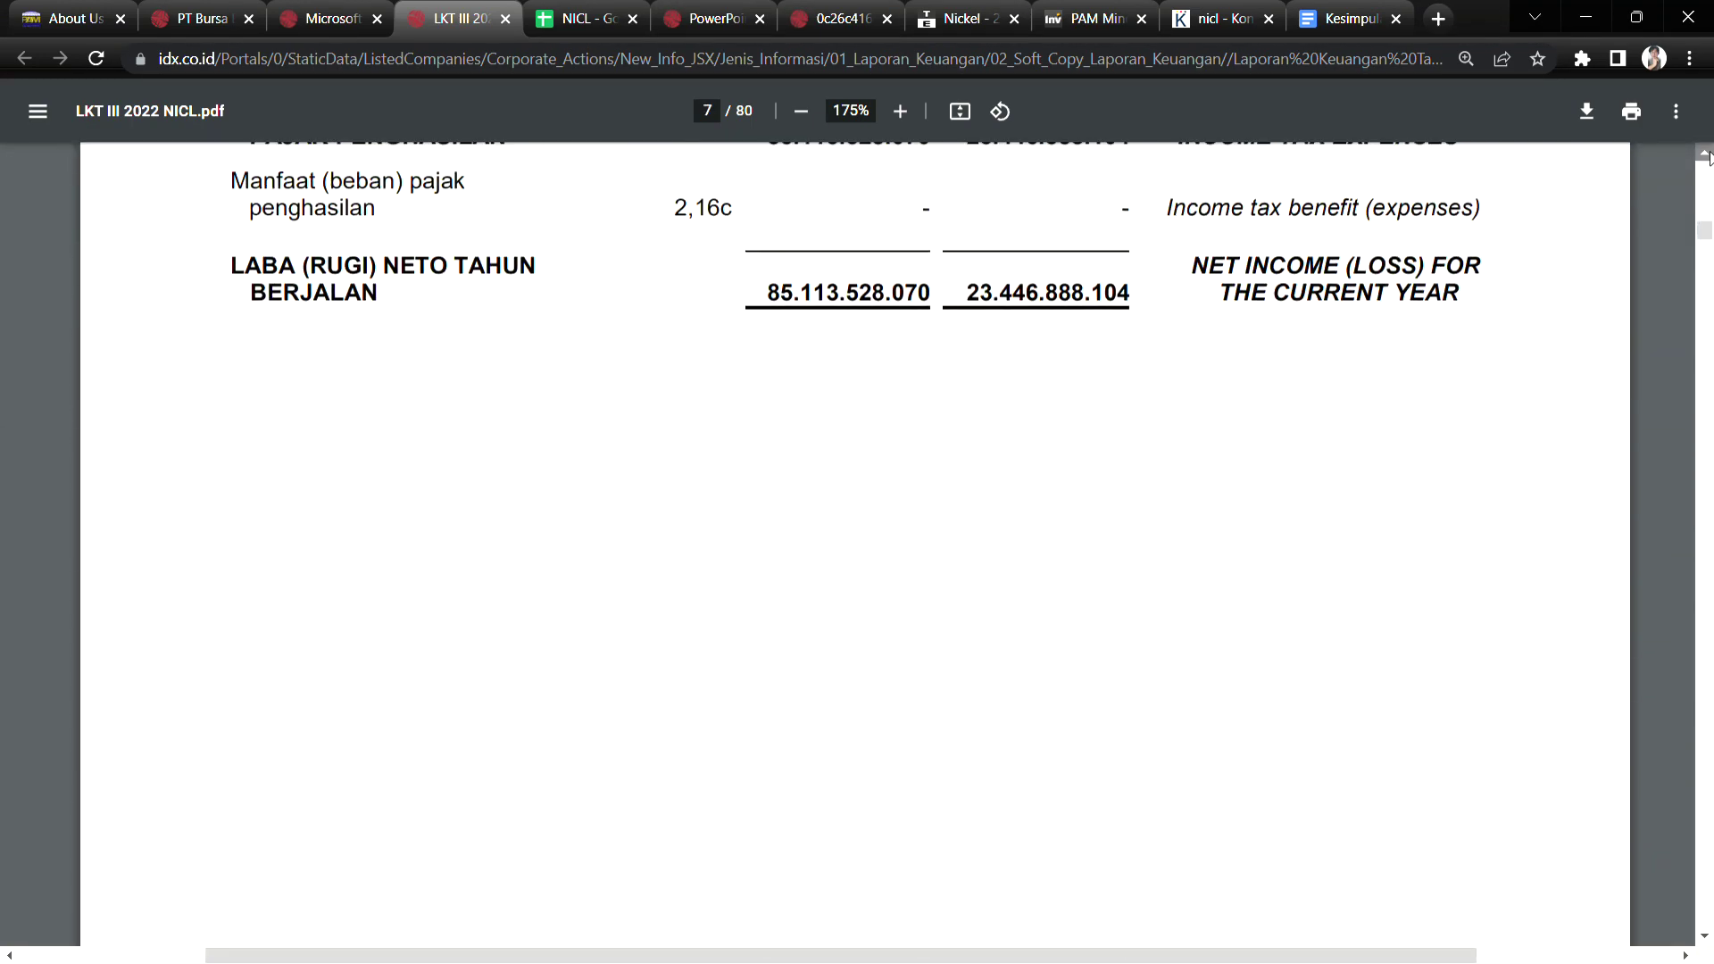
scroll(1707, 156, "up", 3)
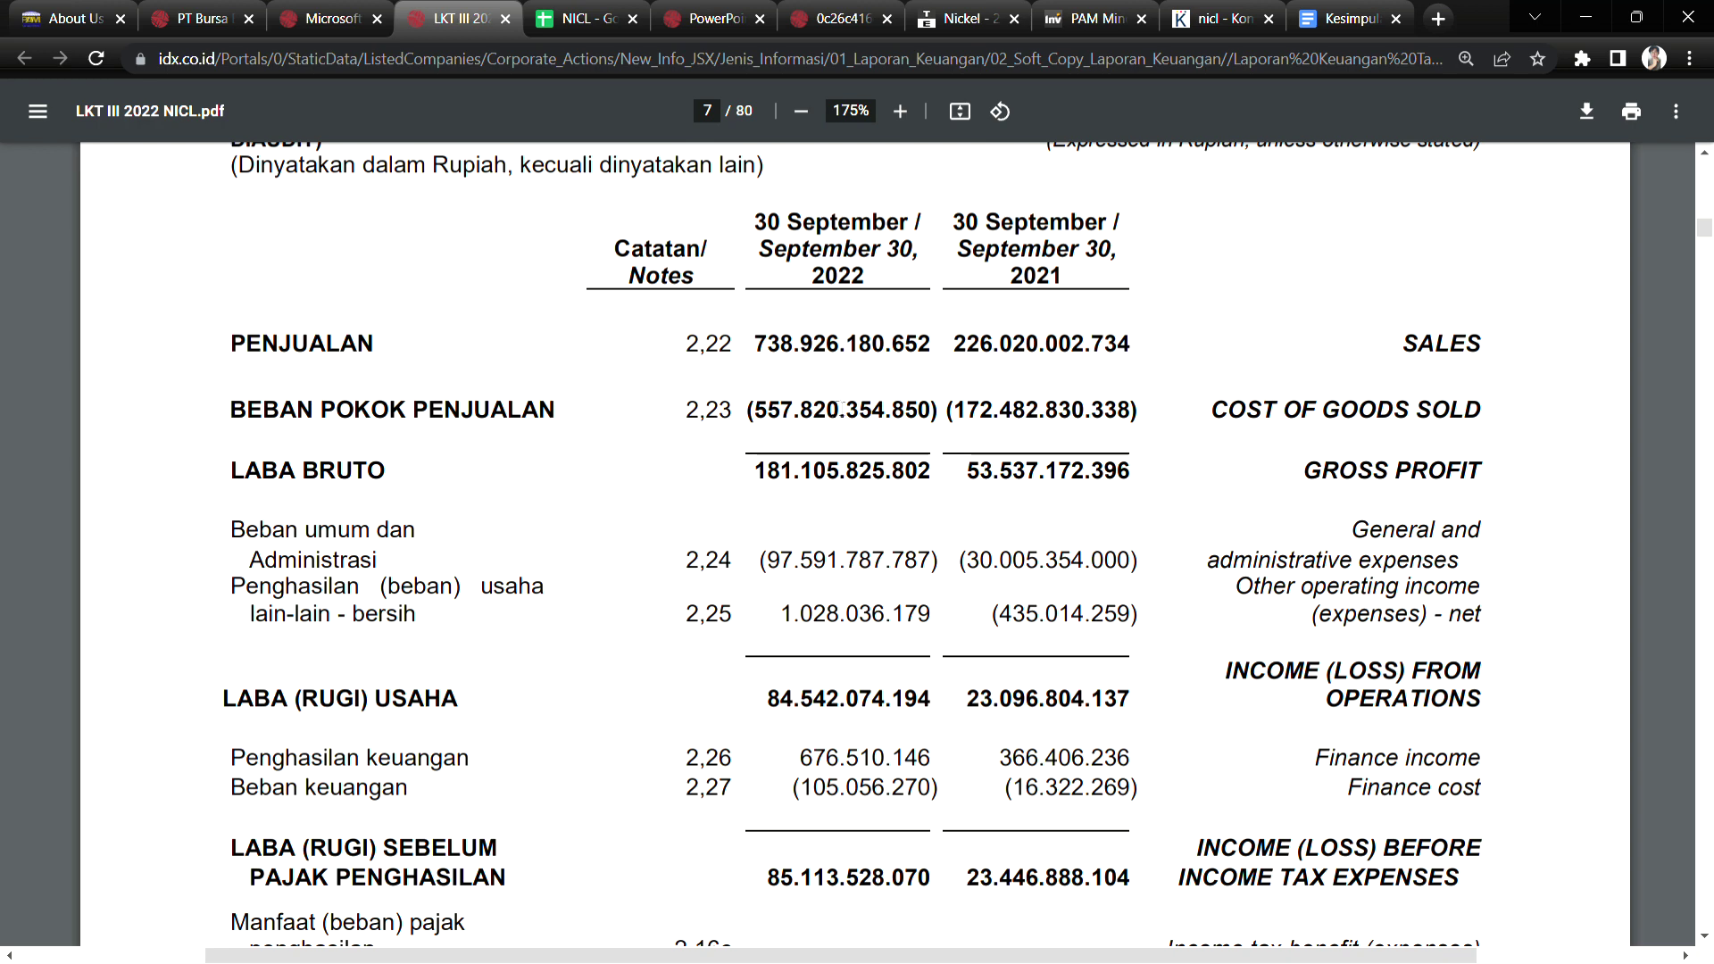
left_click_drag(778, 411, 858, 426)
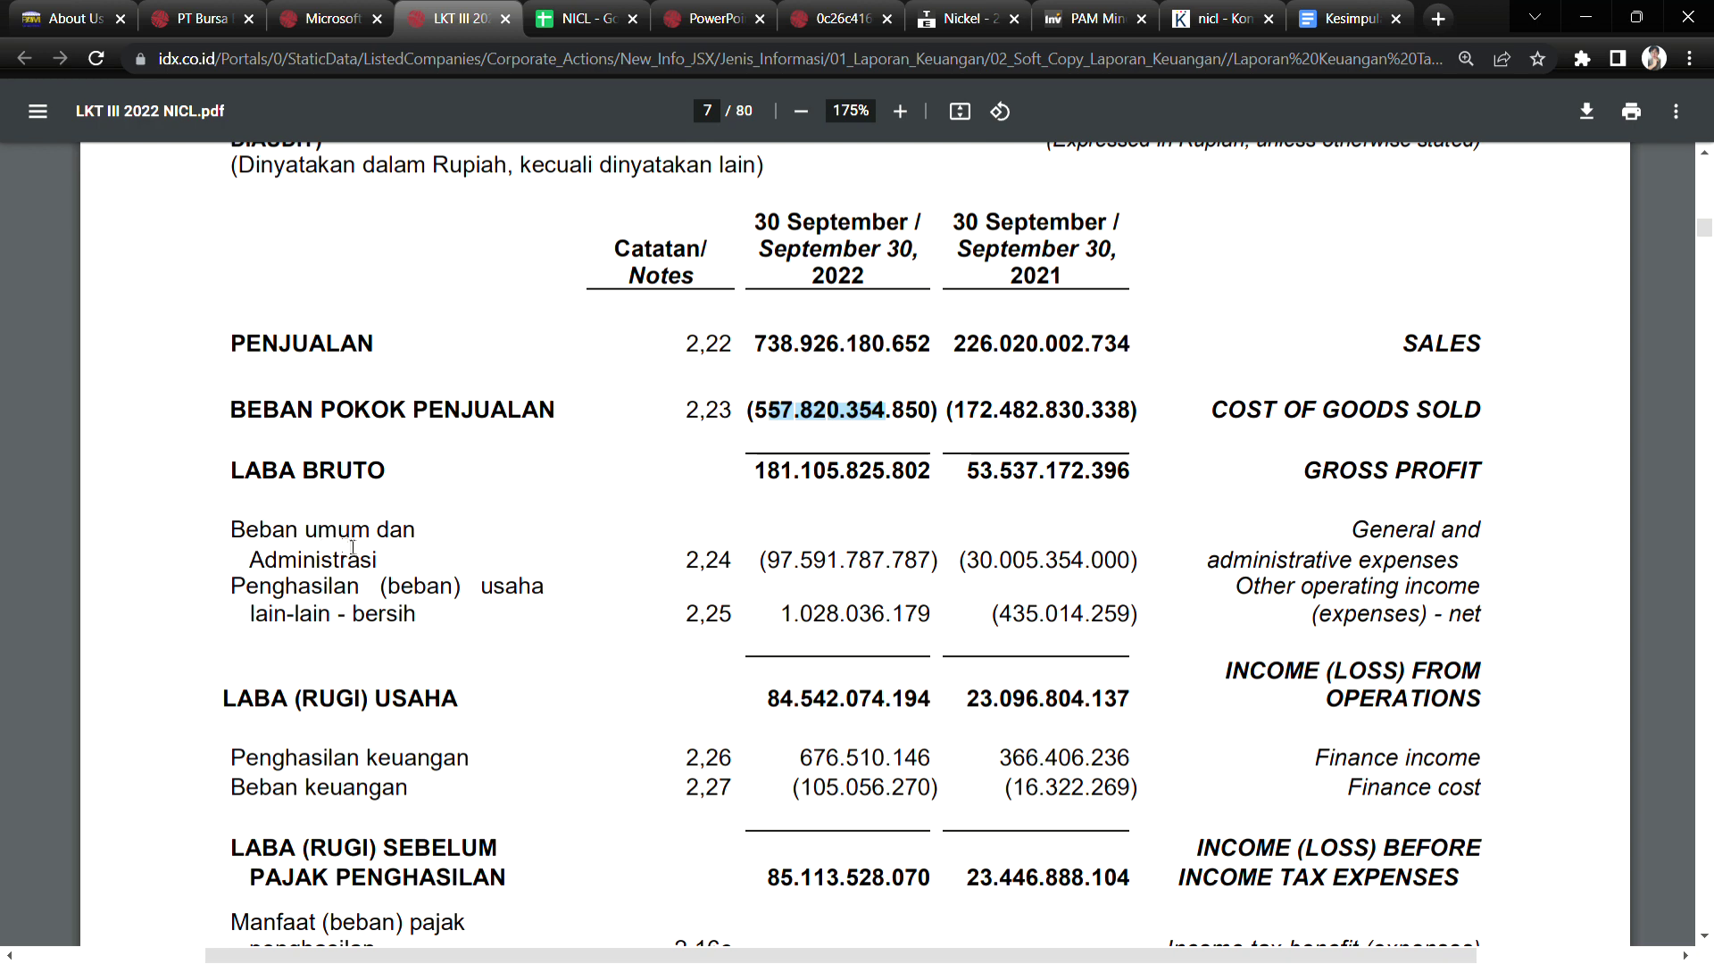
left_click_drag(769, 560, 1056, 566)
left_click_drag(871, 563, 782, 563)
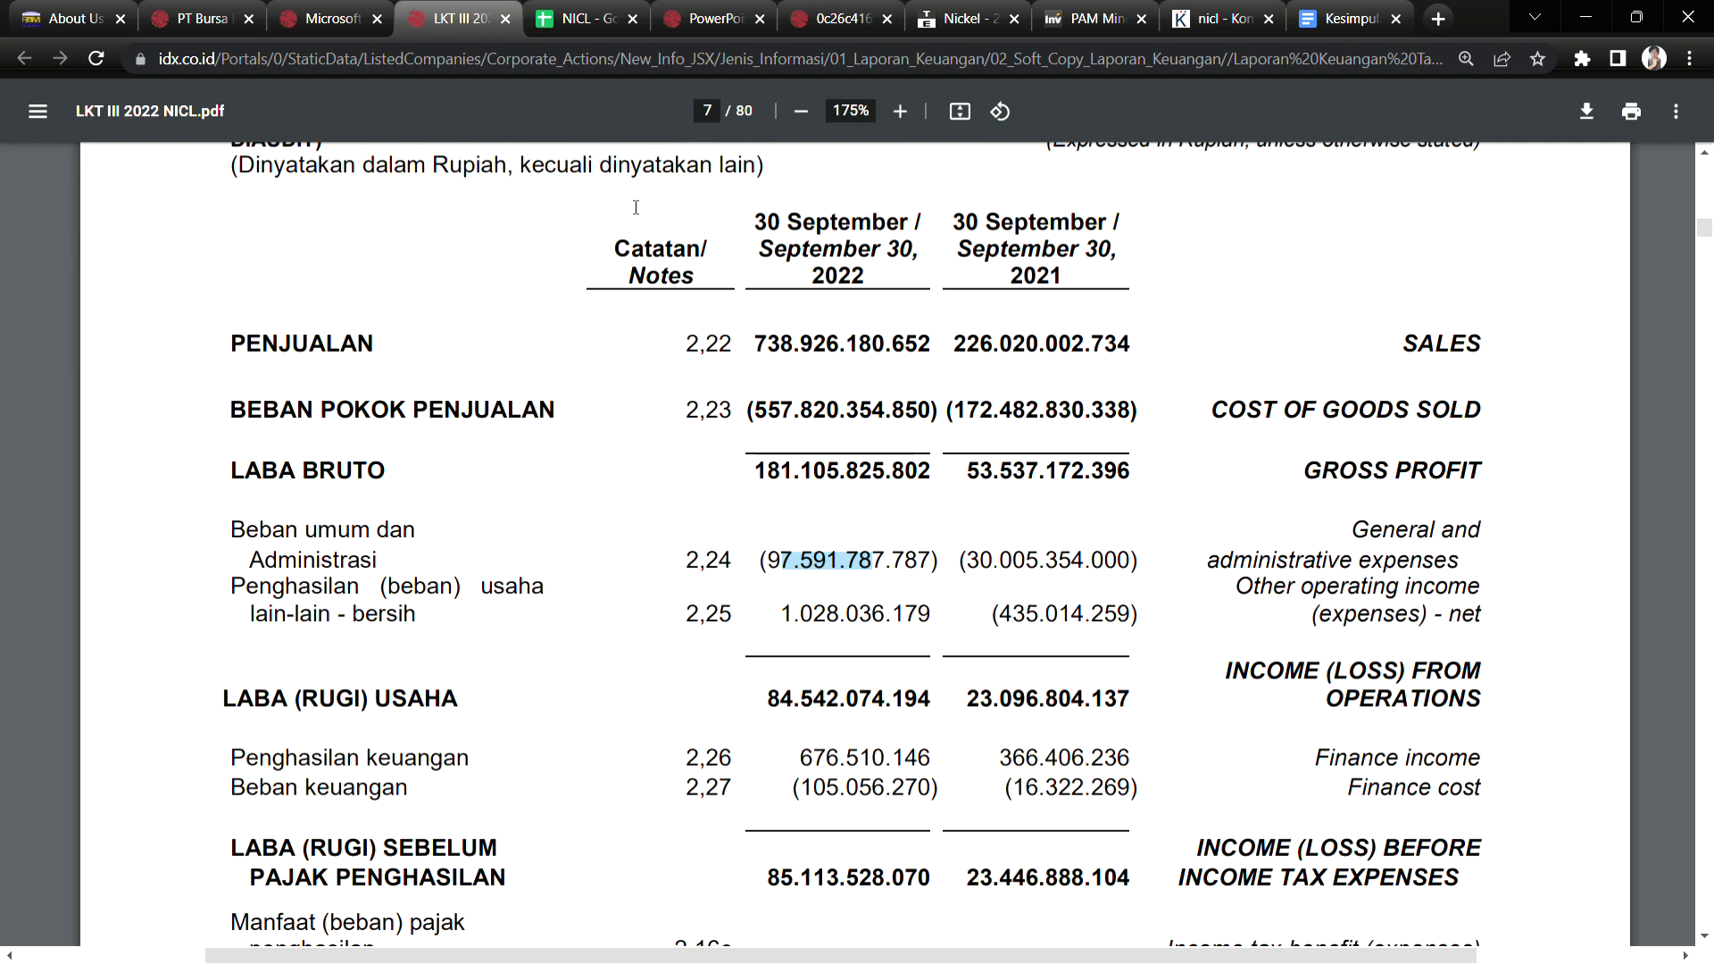
Switch to the NICL spreadsheet in Google Sheets and review the yearly revenue, net profit, operating cash flow and equity figures.
left_click(576, 20)
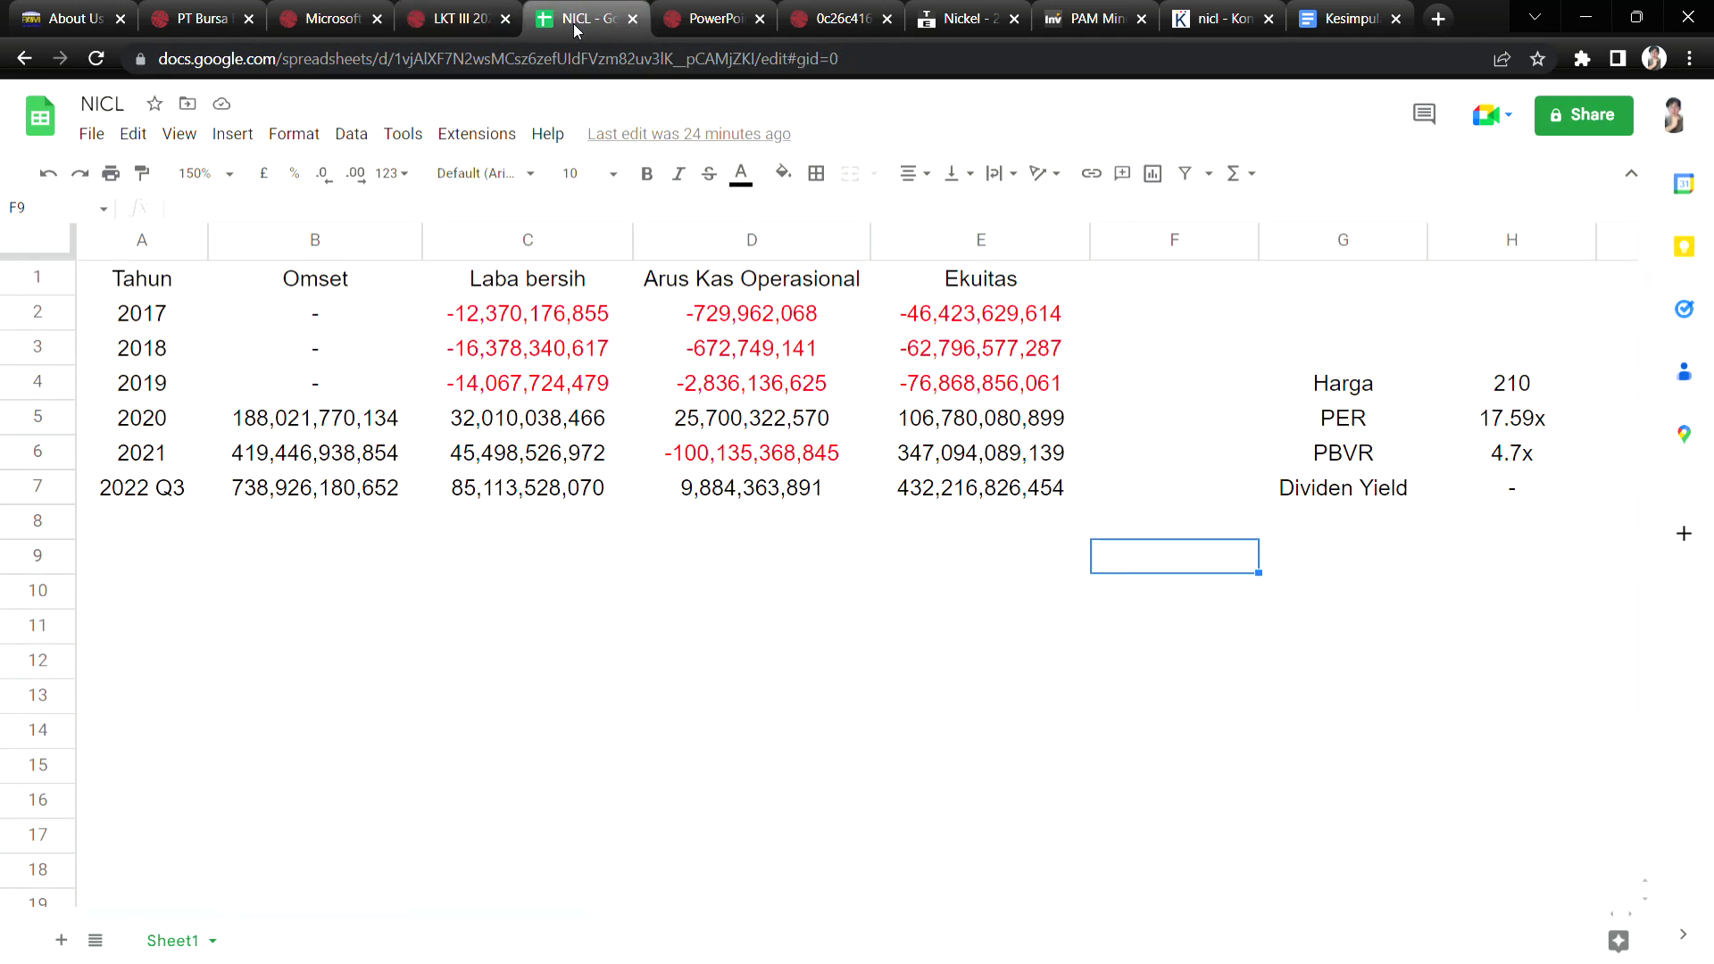
left_click(898, 665)
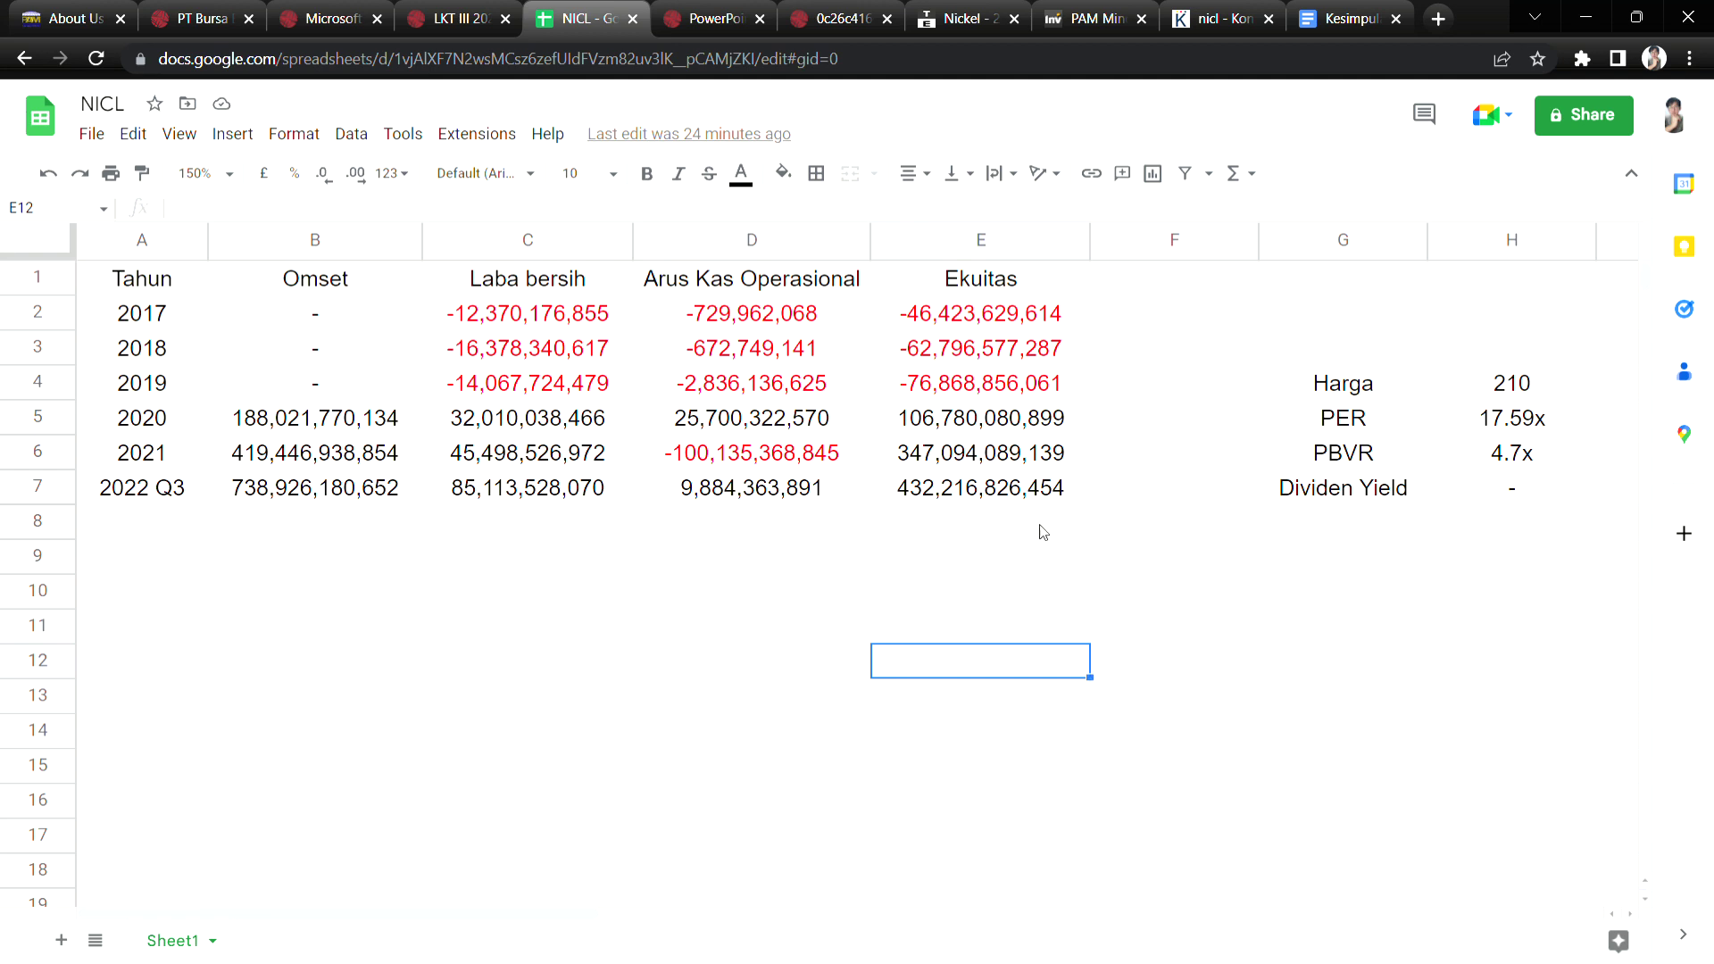
left_click(1007, 556)
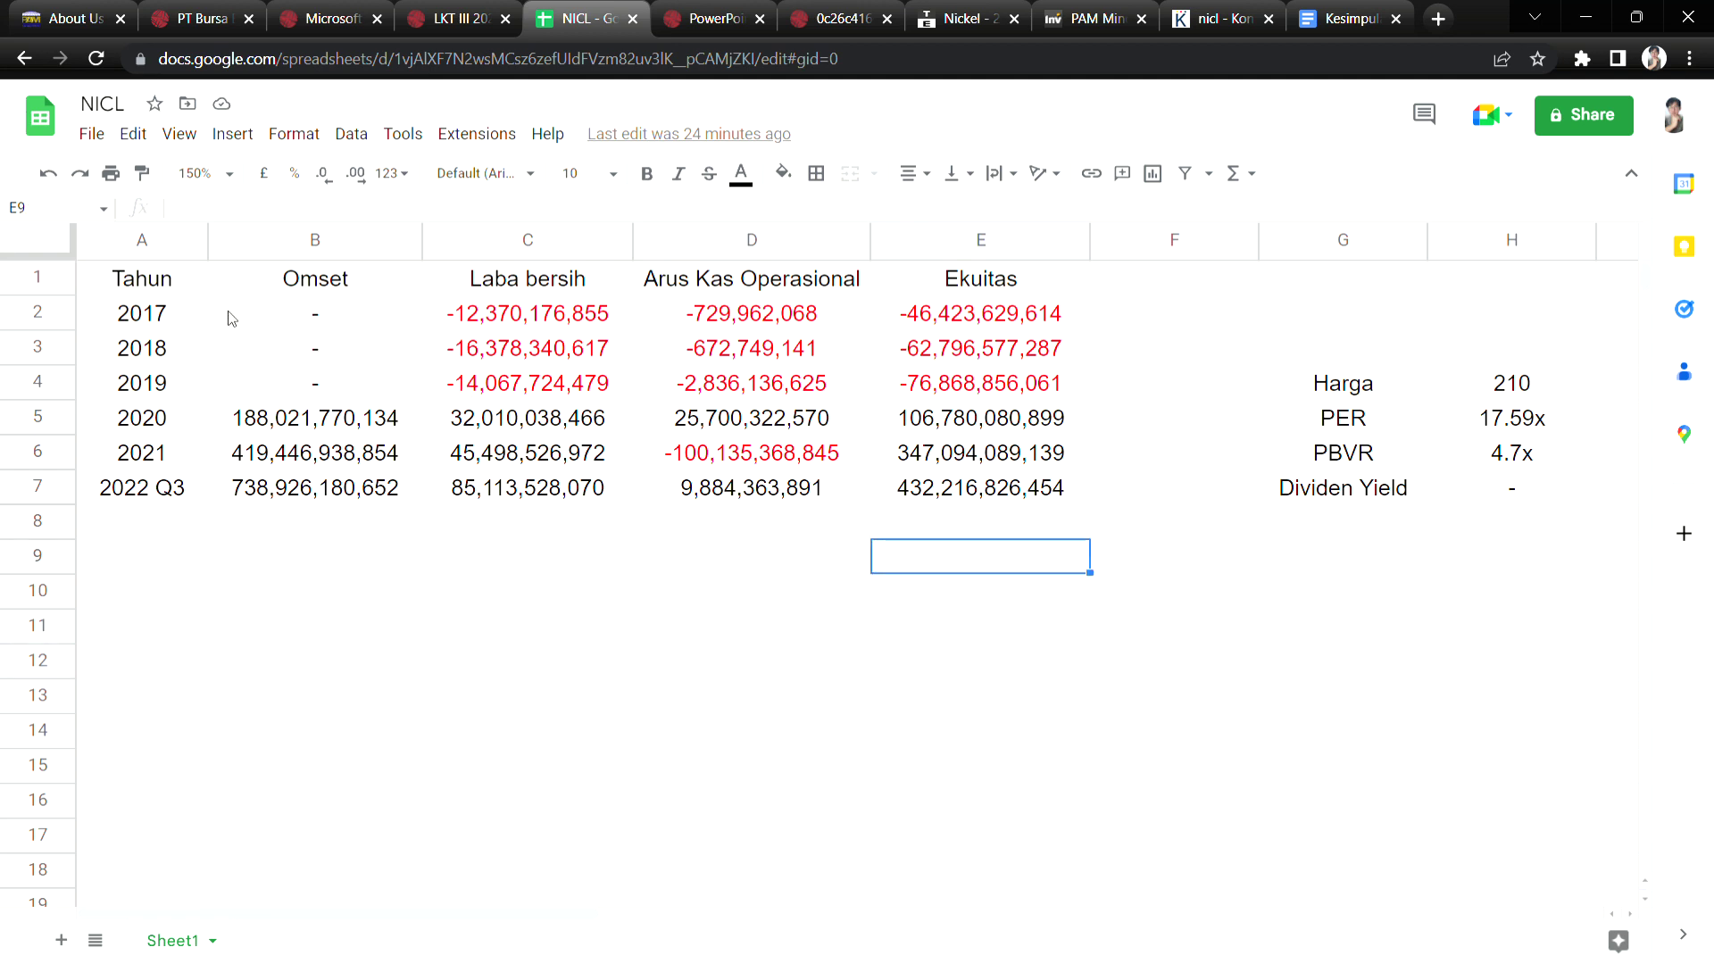
Select the yearly figures from 2017 to 2022 Q3, and separately the 2017–2019 rows including their year labels.
left_click_drag(179, 322, 1008, 505)
left_click(662, 660)
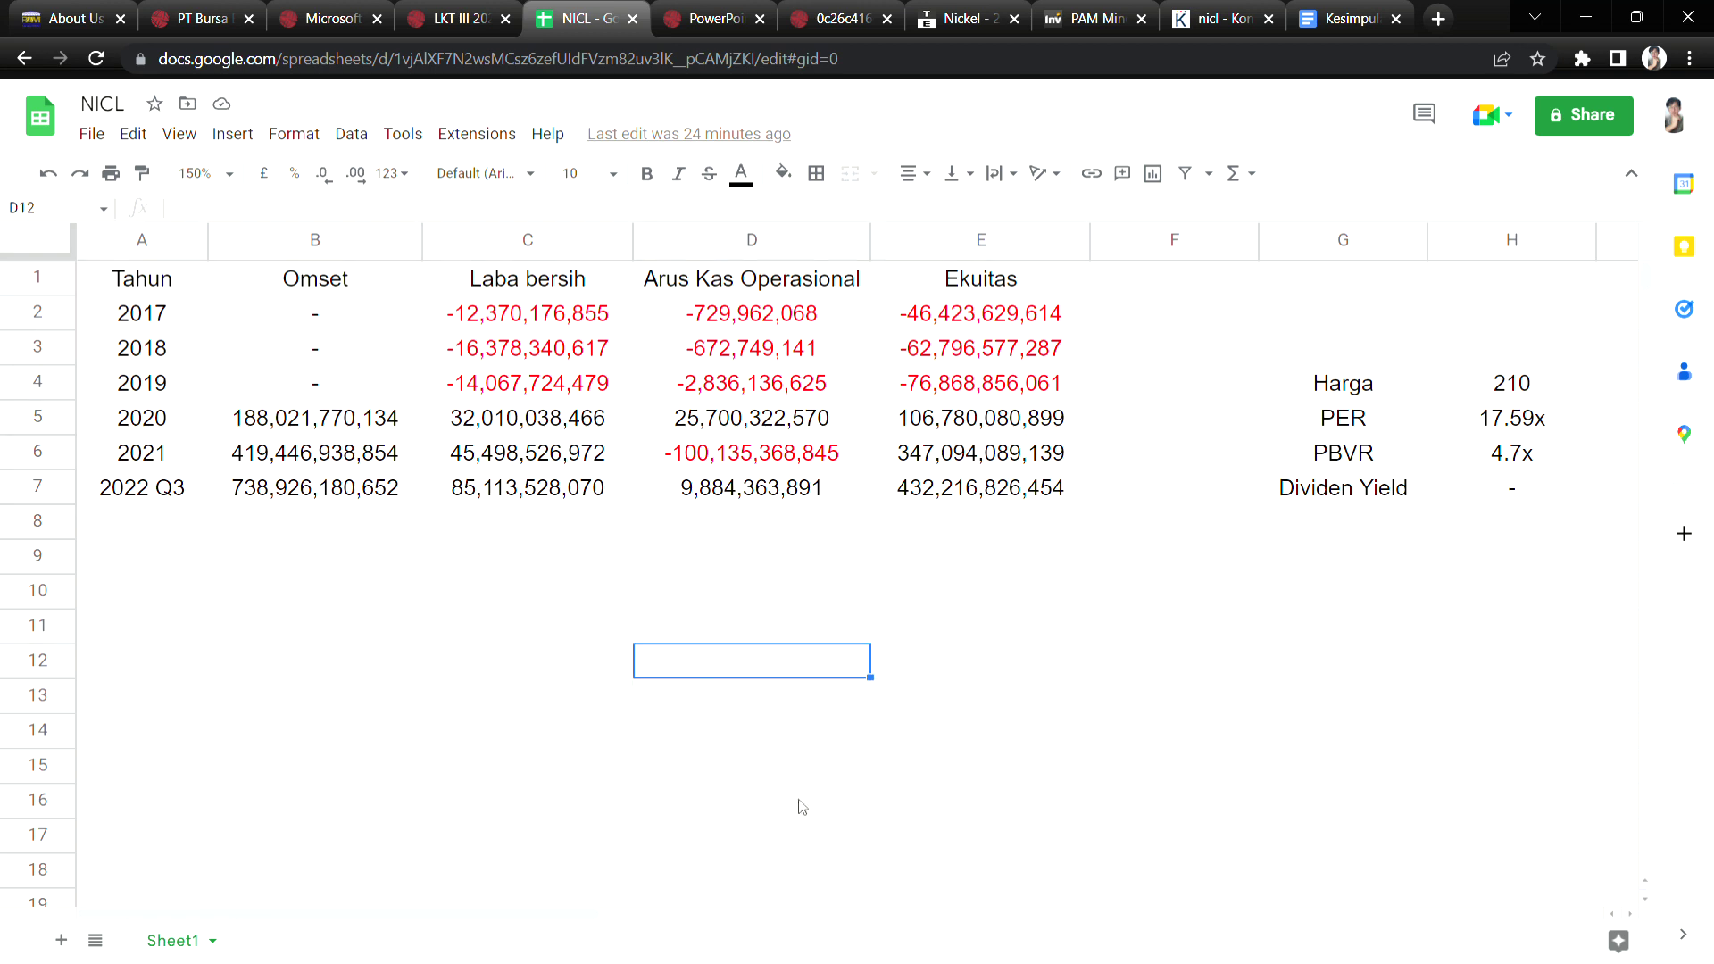
left_click_drag(201, 317, 1020, 381)
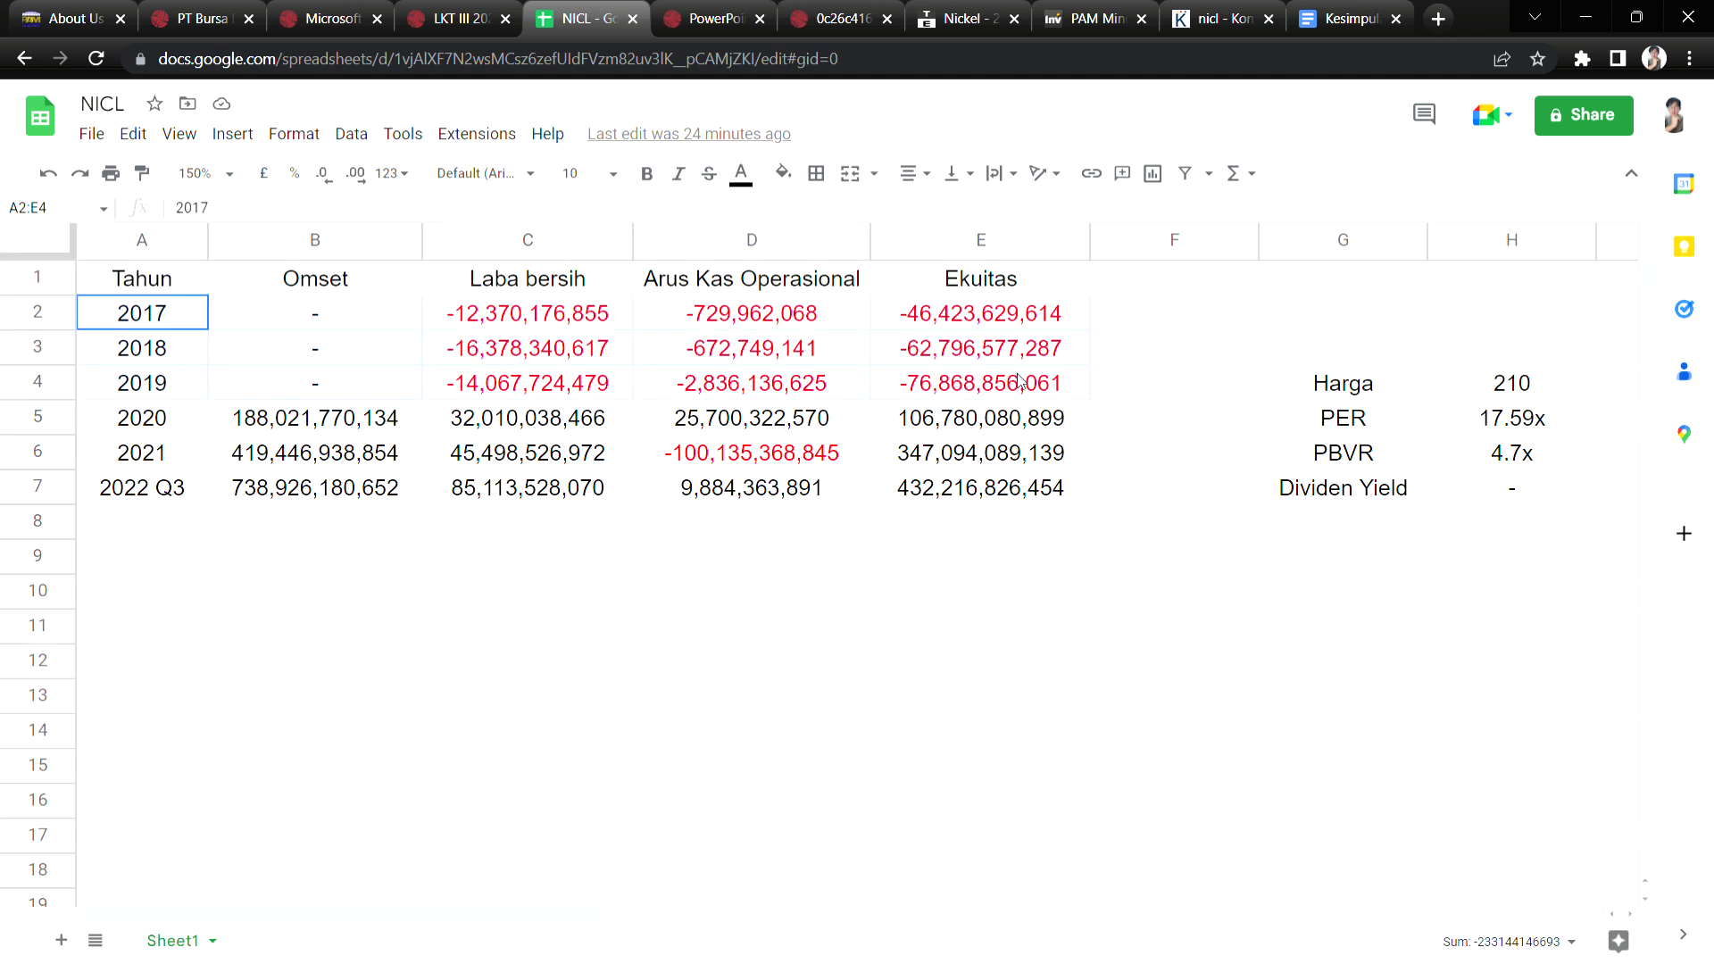
left_click(1111, 451)
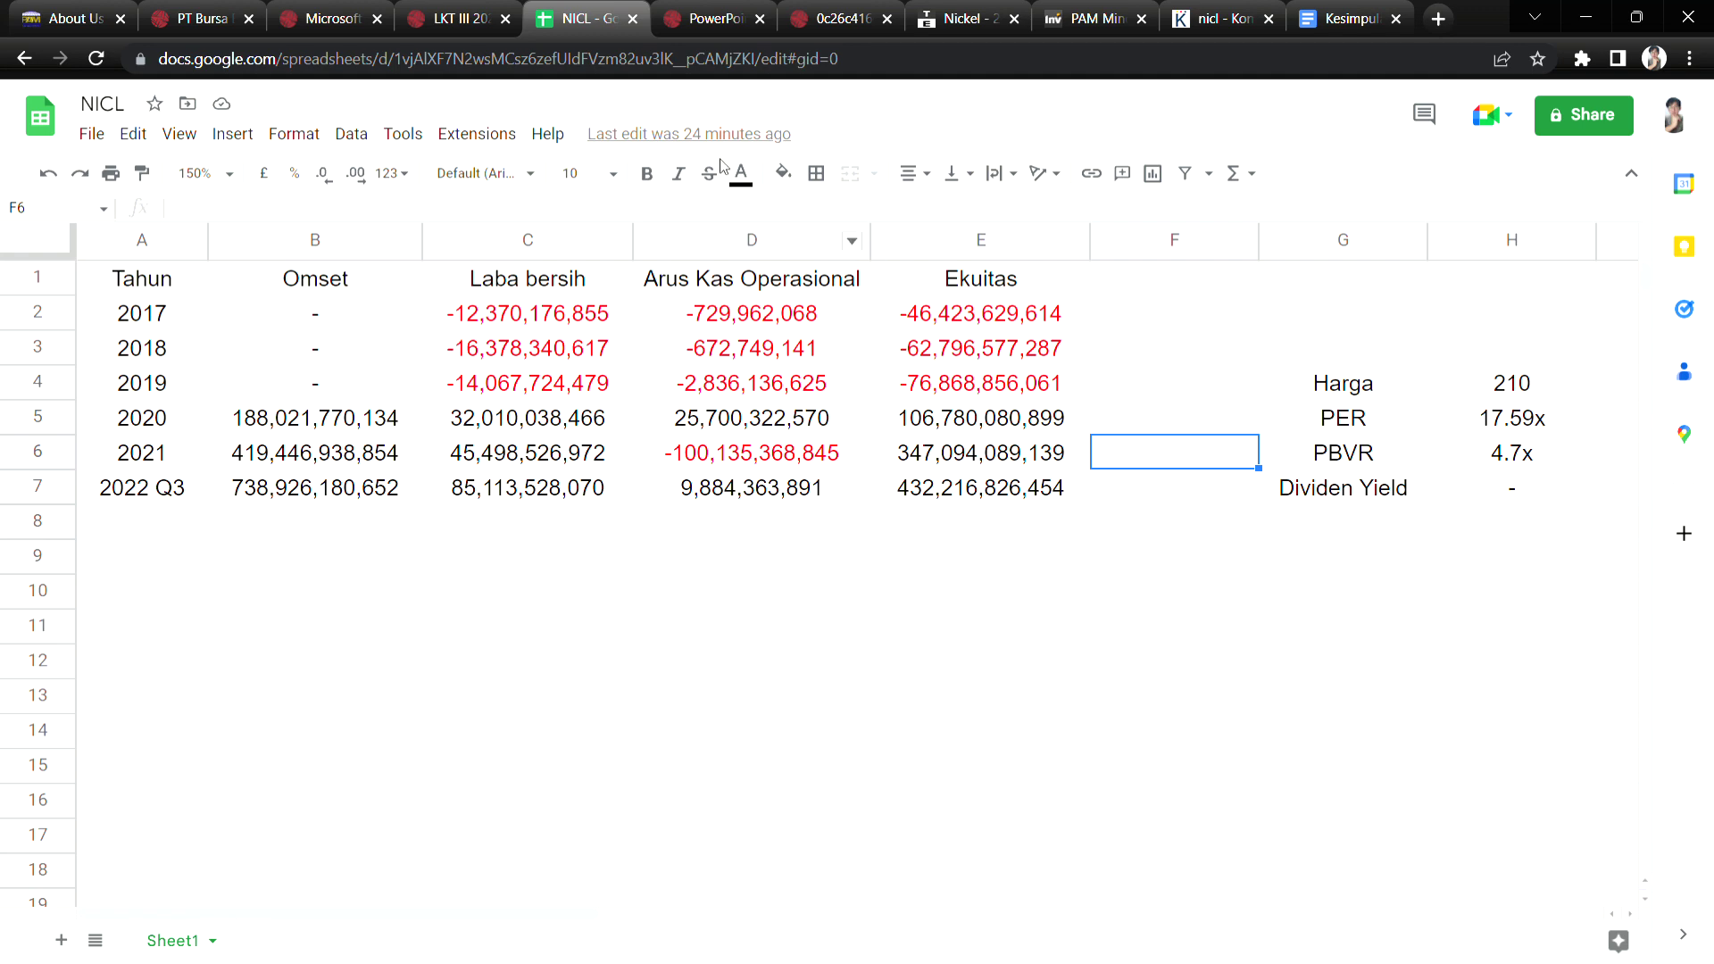
Switch to the IDX company profile of PT PAM Mineral Tbk and highlight the month in its listing date.
left_click(450, 18)
key("ctrl+shift+Tab")
key("ctrl+shift+Tab")
key("ctrl+Tab")
left_click(479, 7)
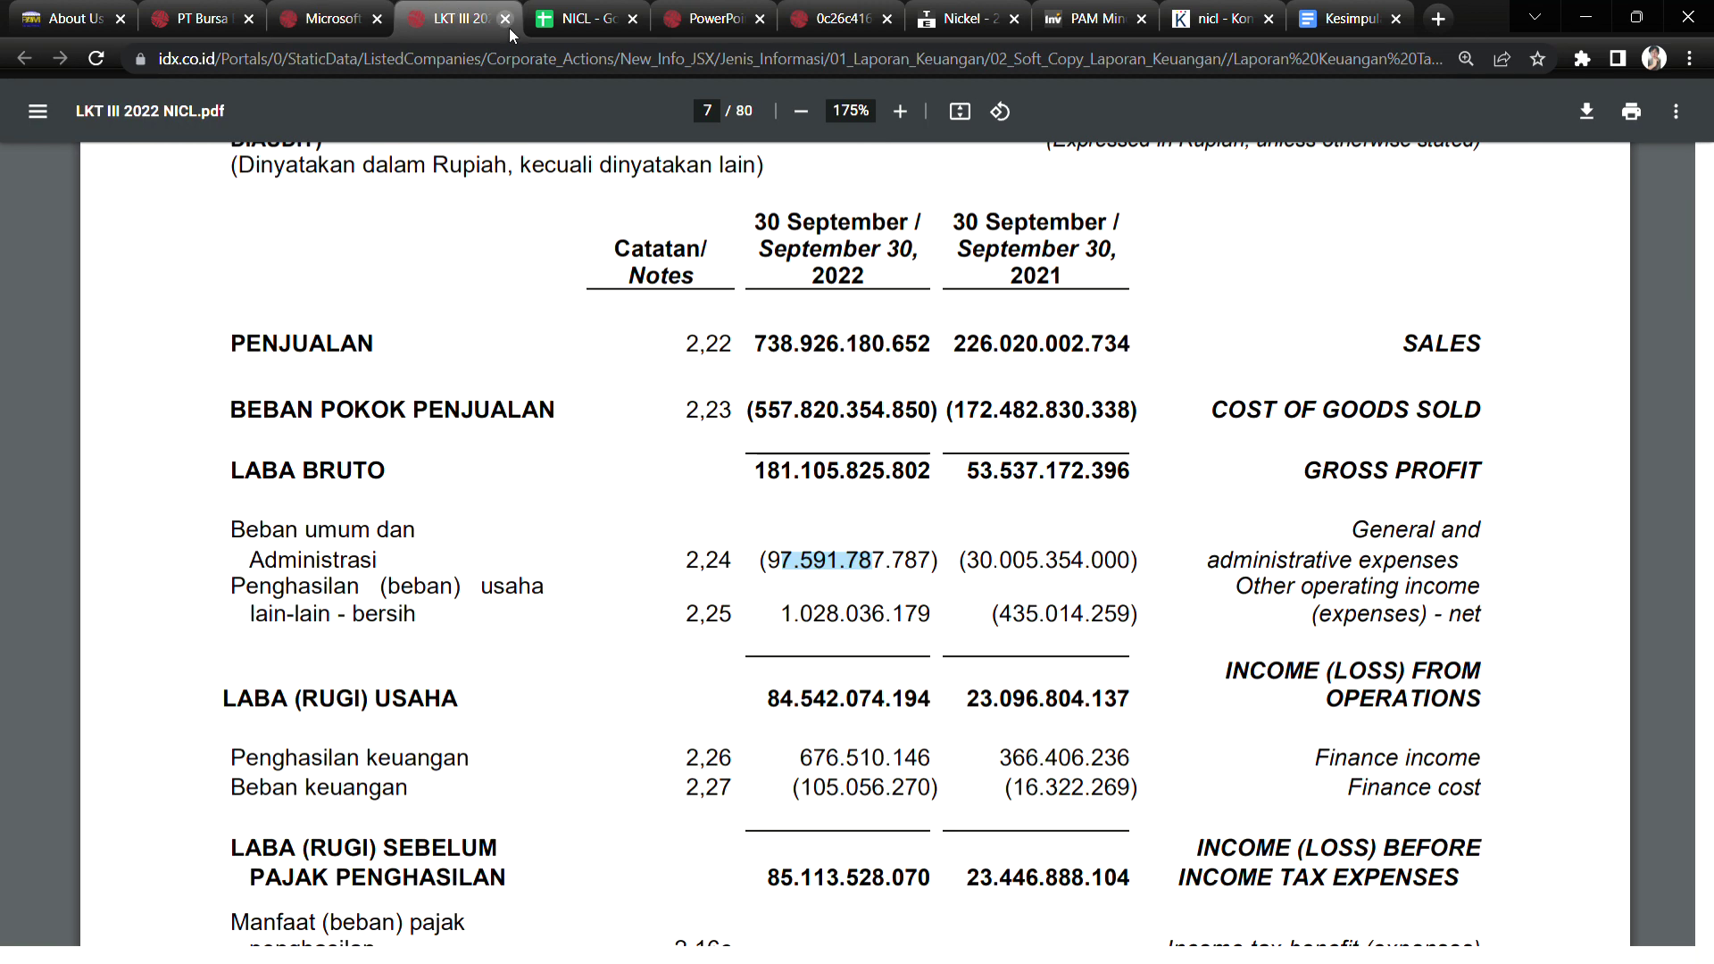
key("ctrl+shift+Tab")
key("ctrl+shift+Tab")
scroll(1705, 540, "up", 1)
scroll(1709, 540, "up", 15)
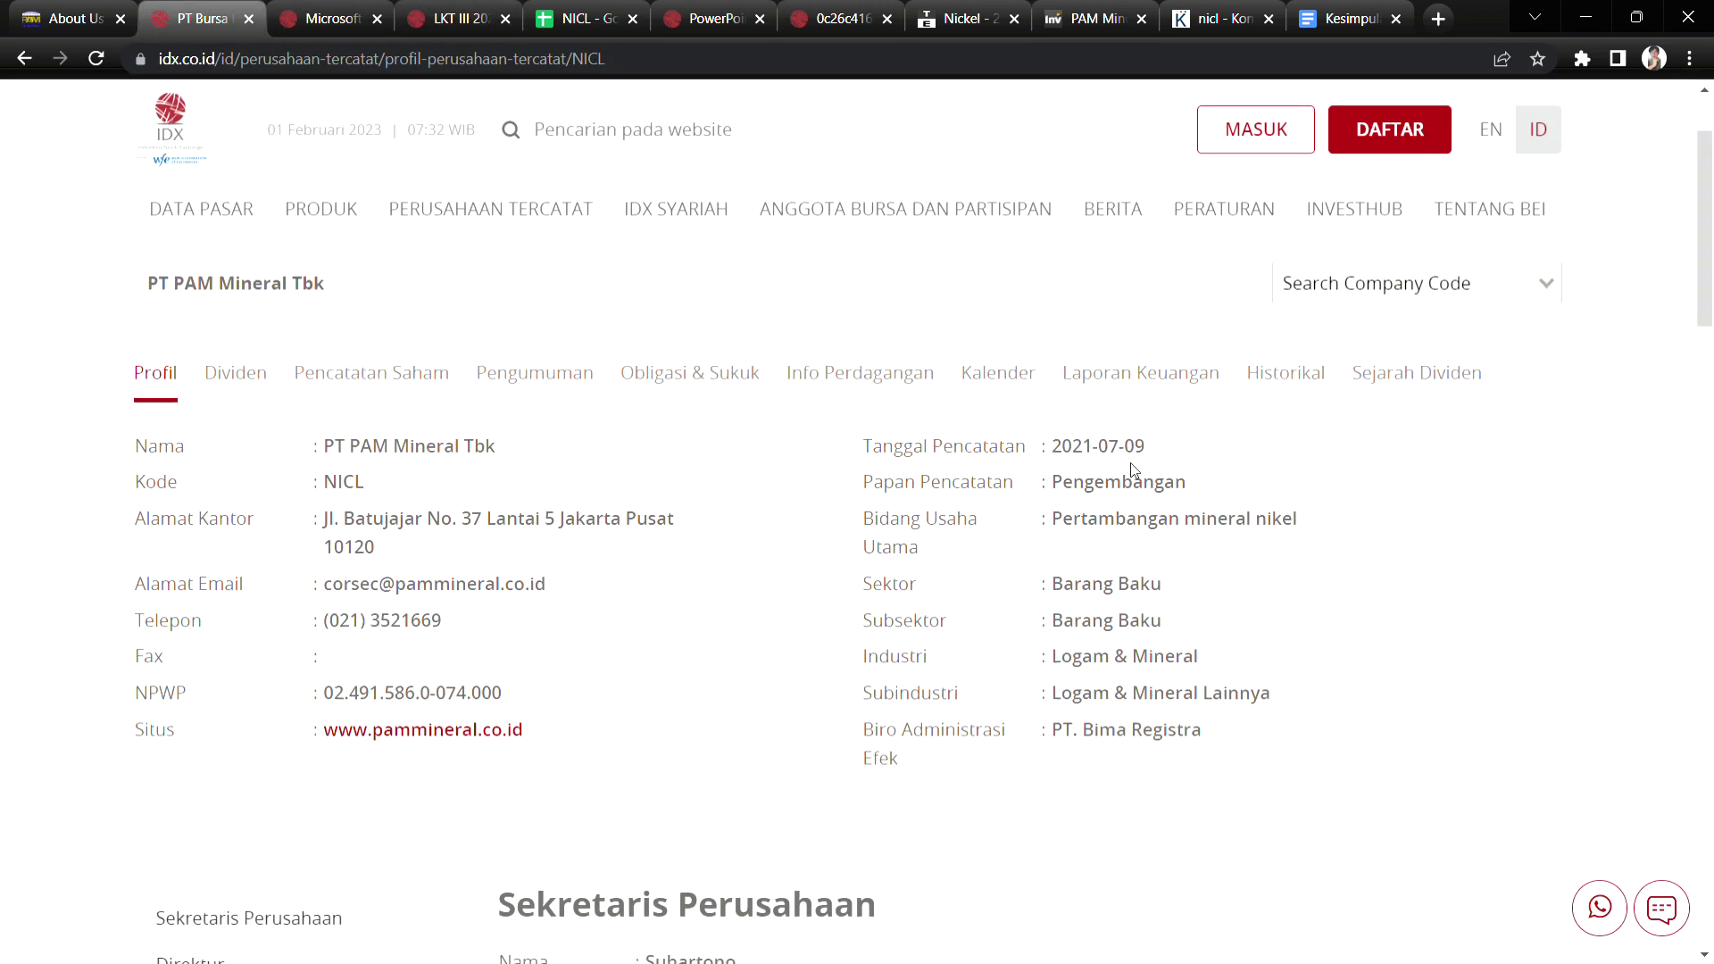
left_click_drag(1119, 448, 1098, 448)
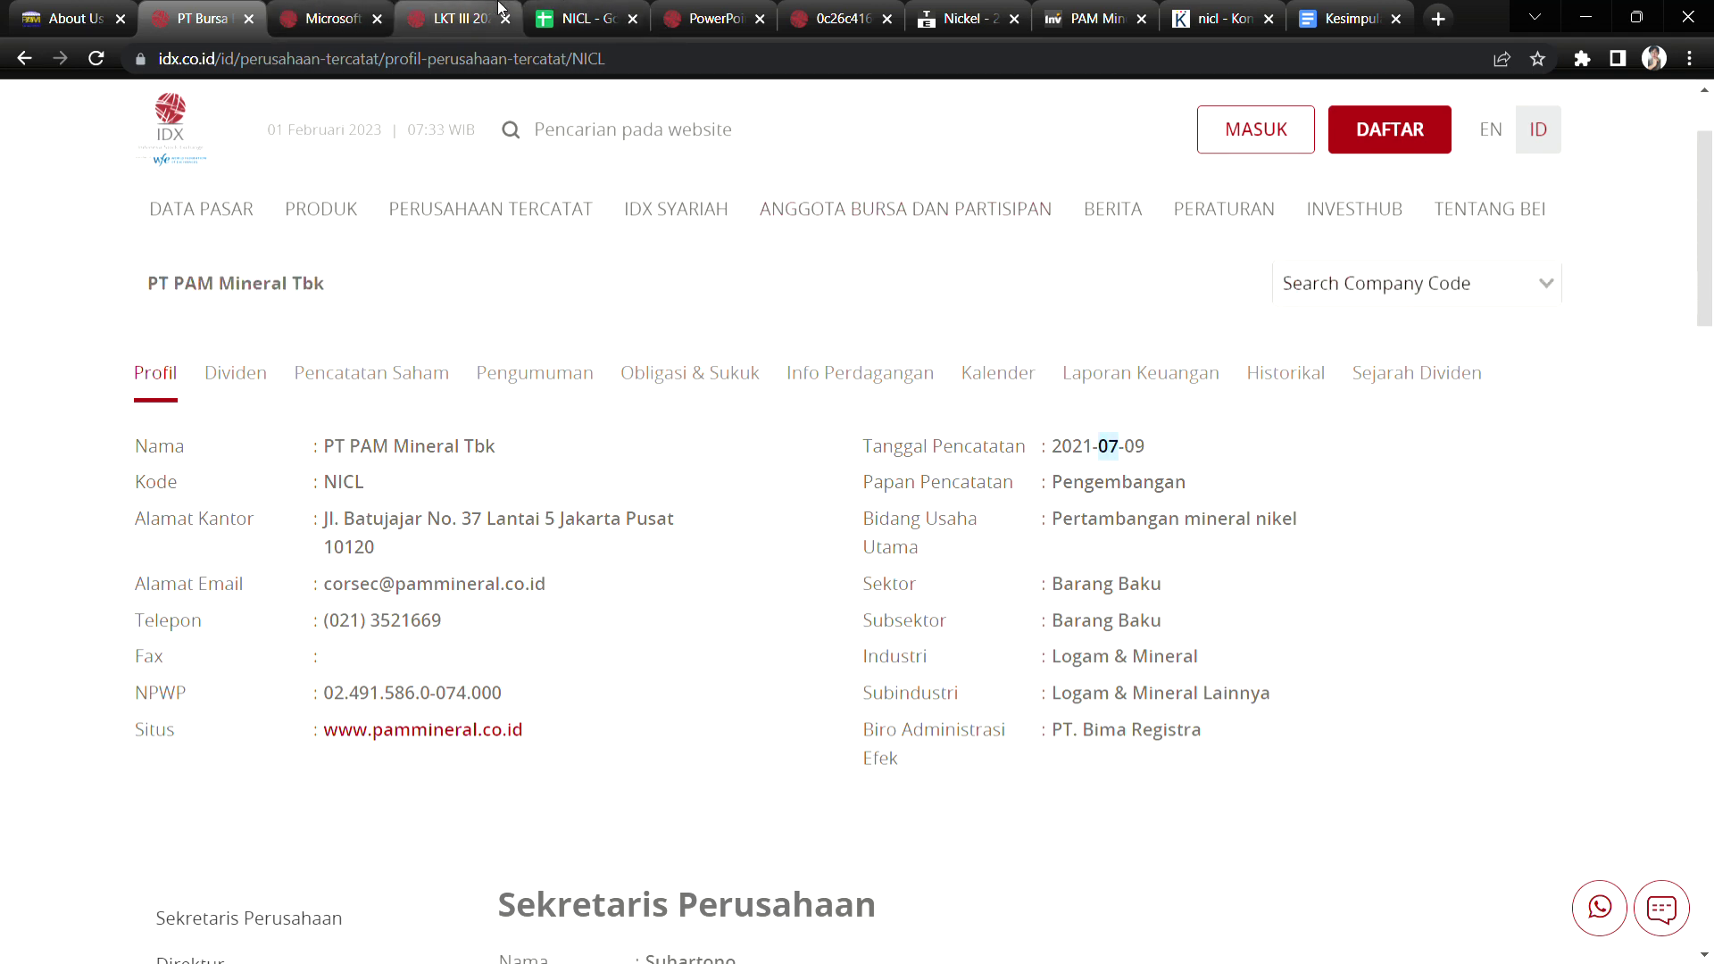
Return to the NICL spreadsheet and select the 2017–2019 figures from revenue to equity, and the equity values of those years alone.
left_click(555, 9)
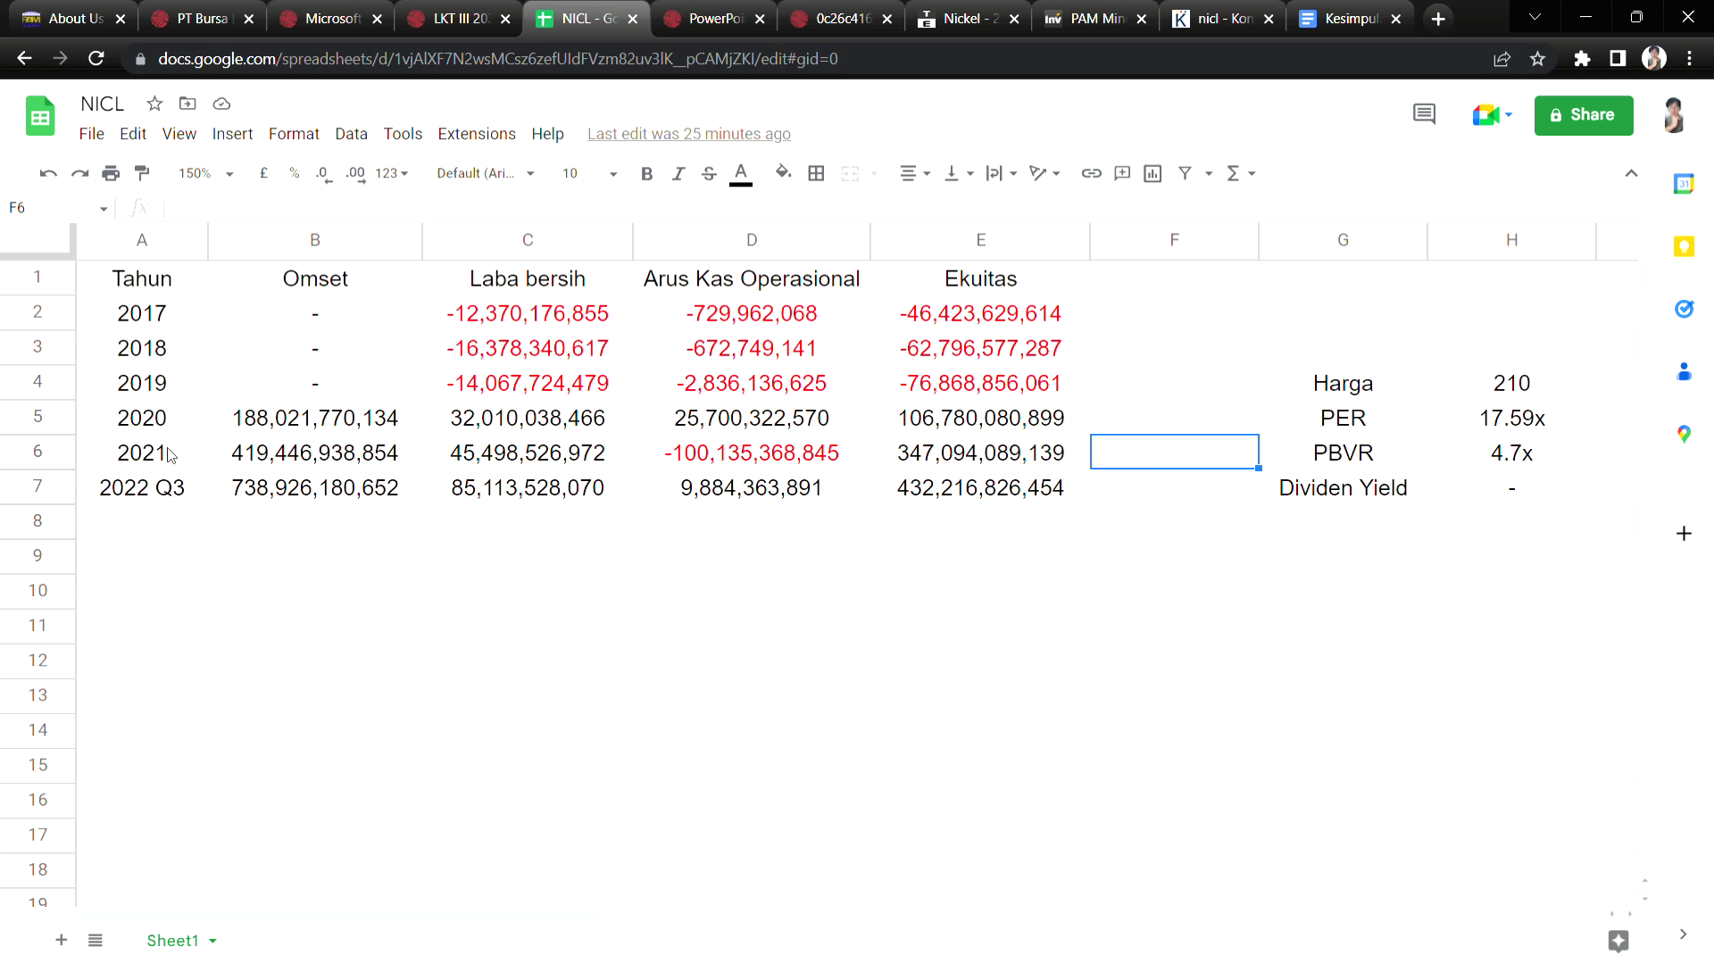
left_click(268, 320)
left_click_drag(296, 340, 1062, 393)
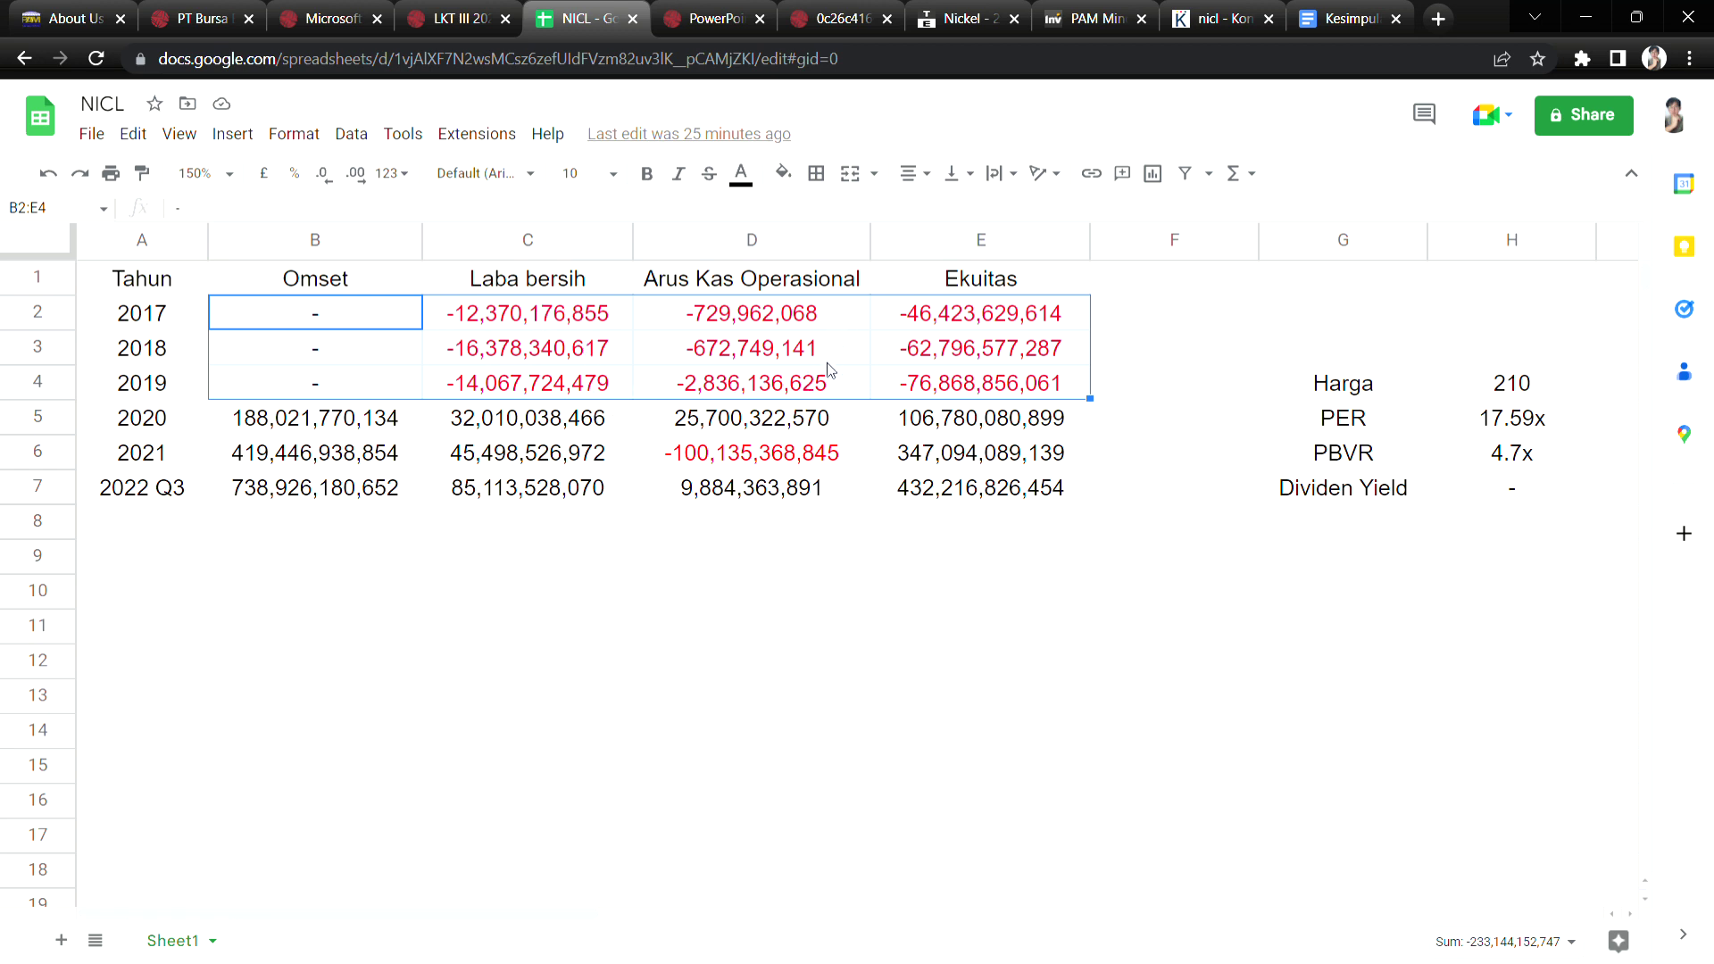
left_click(1135, 328)
left_click_drag(1071, 326, 1058, 387)
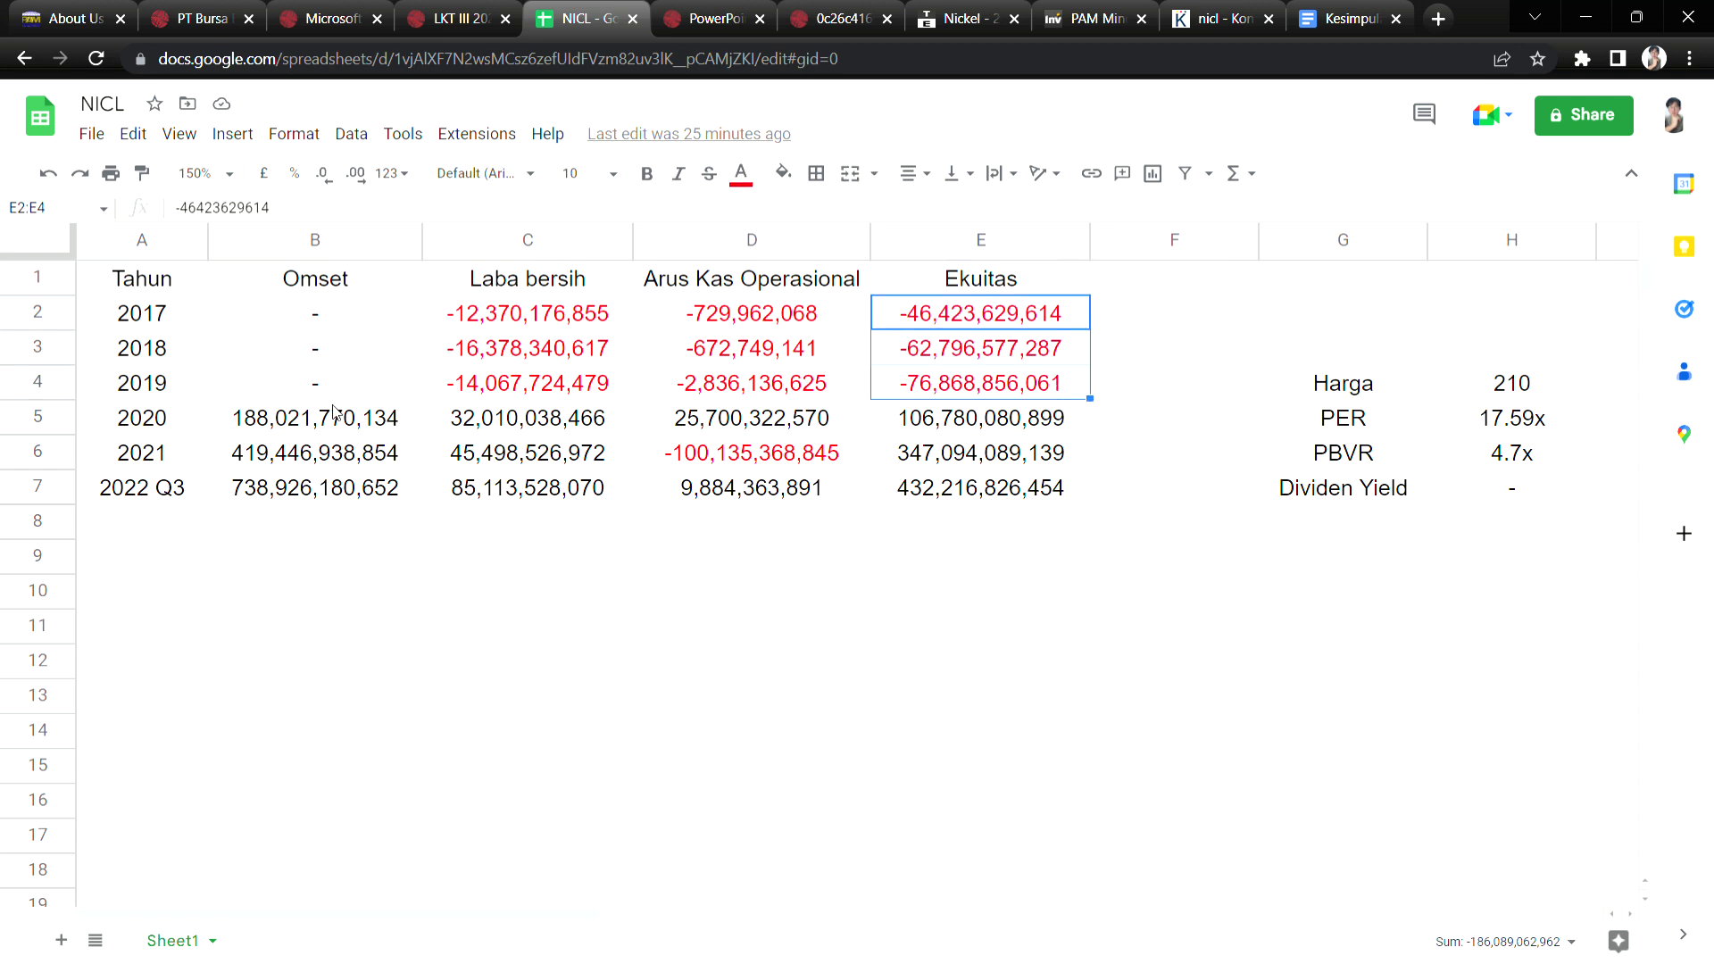
Examine the 2020 revenue, net profit, operating cash flow and equity cells against the empty 2017–2019 revenue cells.
left_click(219, 427)
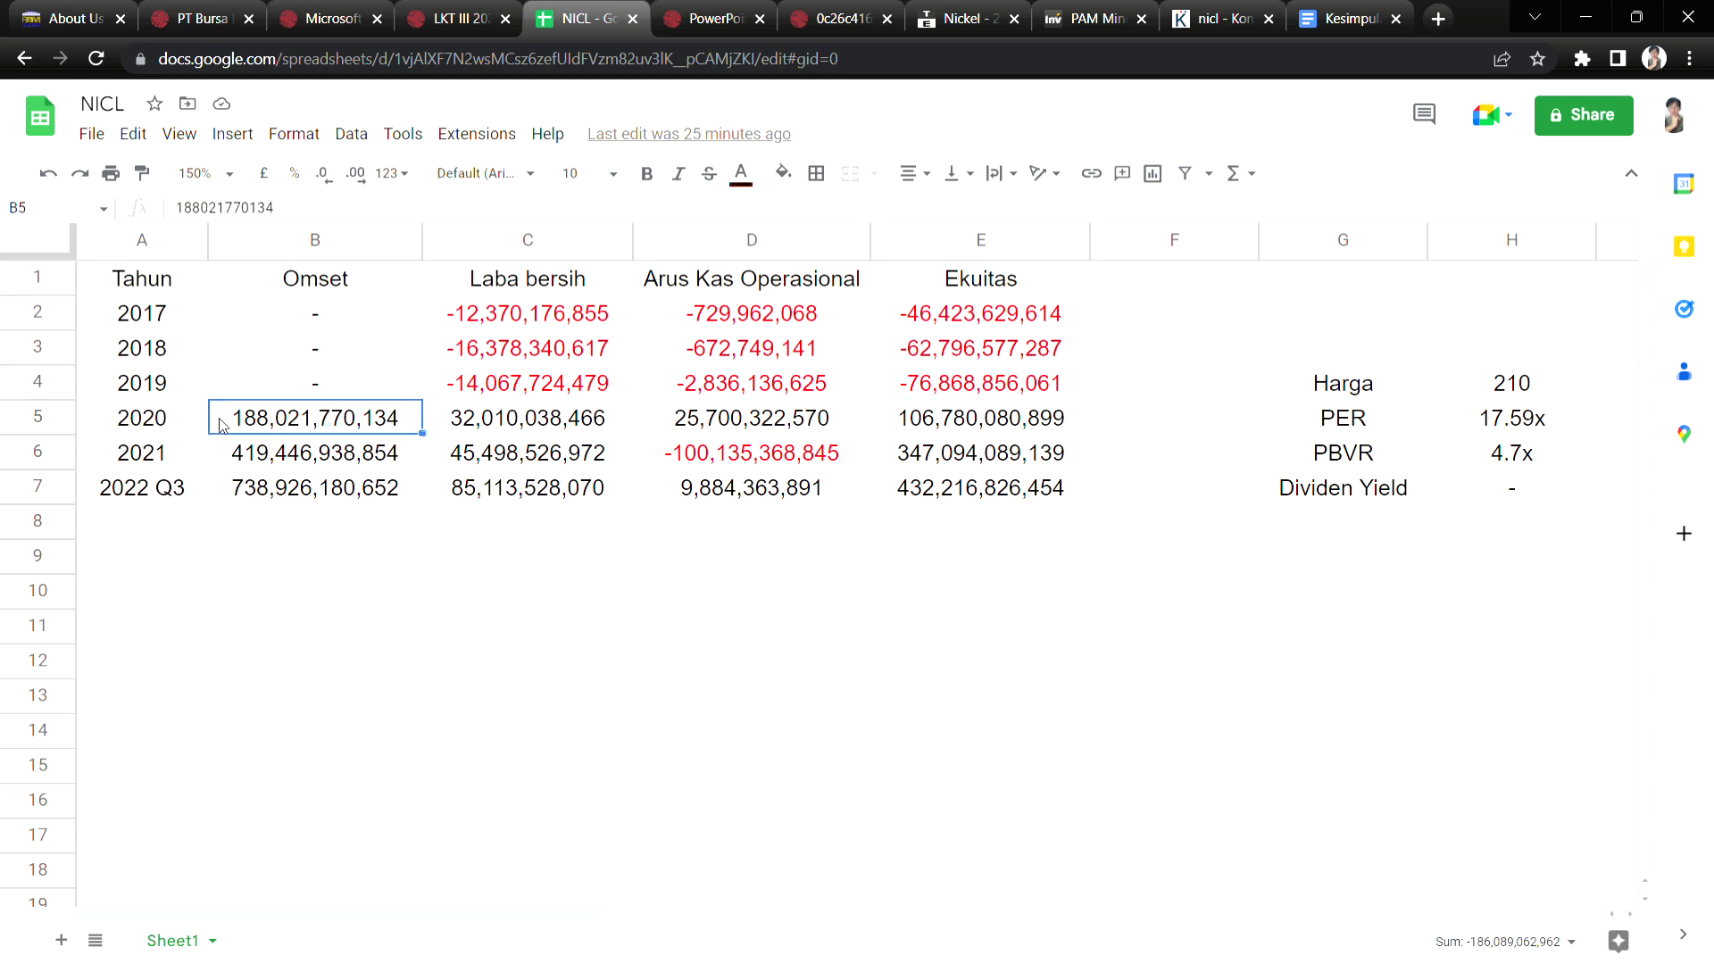
left_click(437, 426)
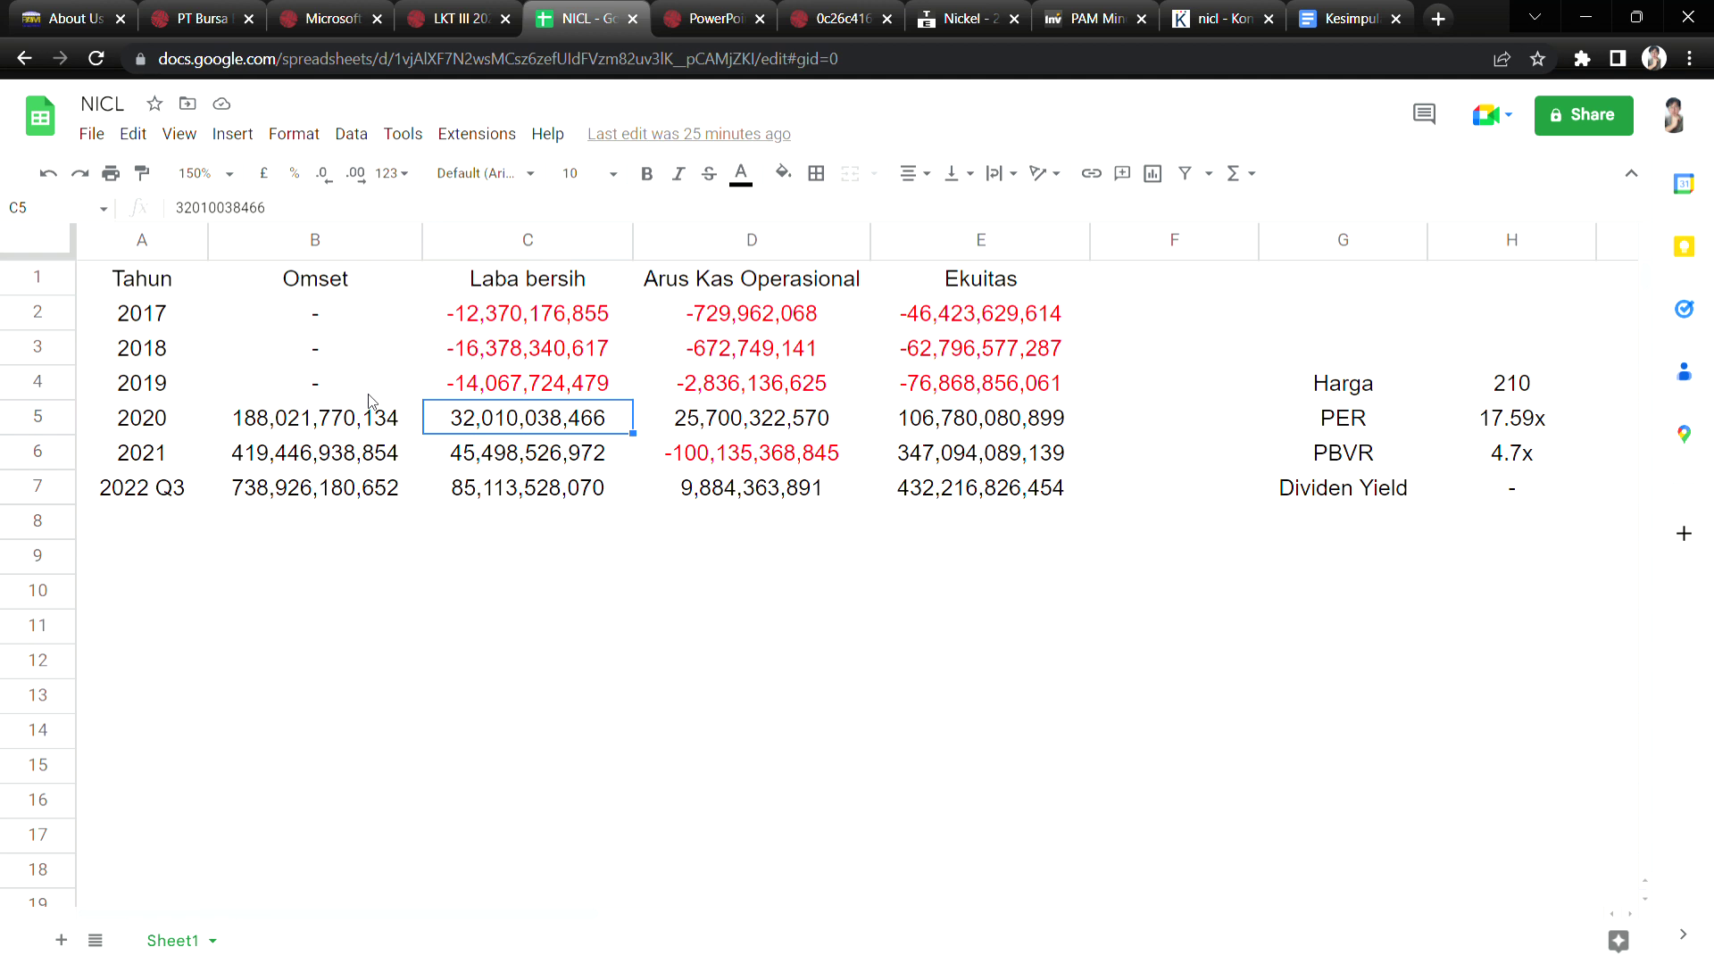
left_click(380, 314)
left_click(380, 391, "shift")
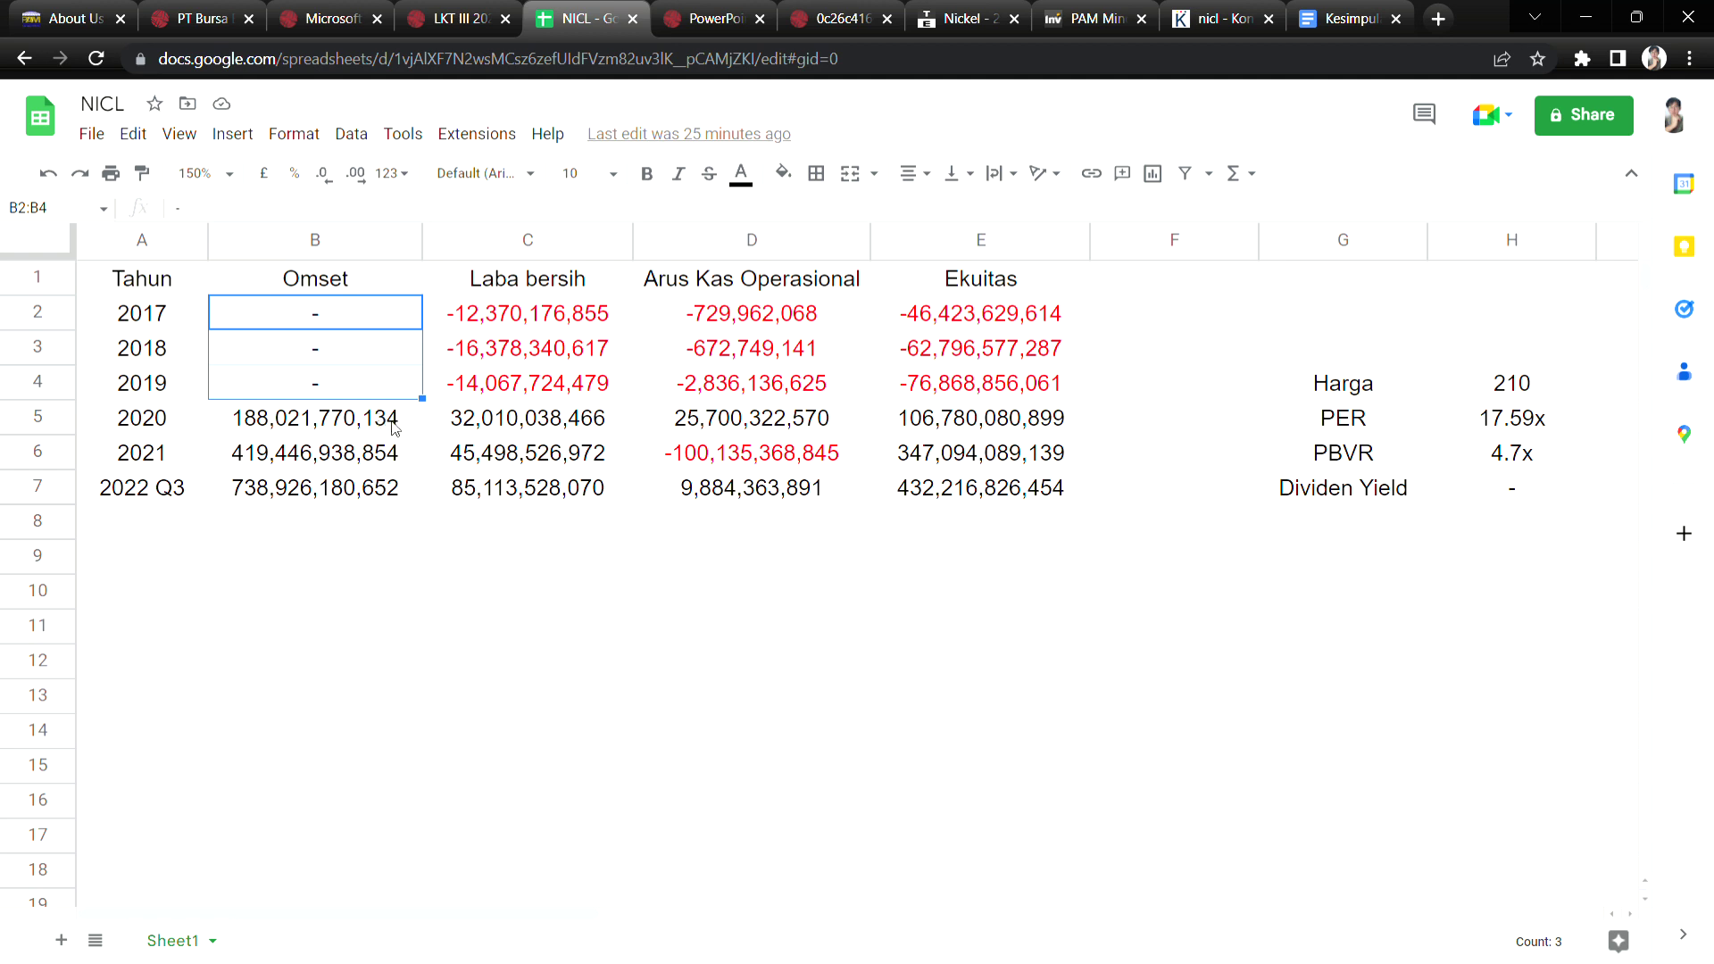
left_click(401, 426)
left_click(629, 425)
left_click(844, 430)
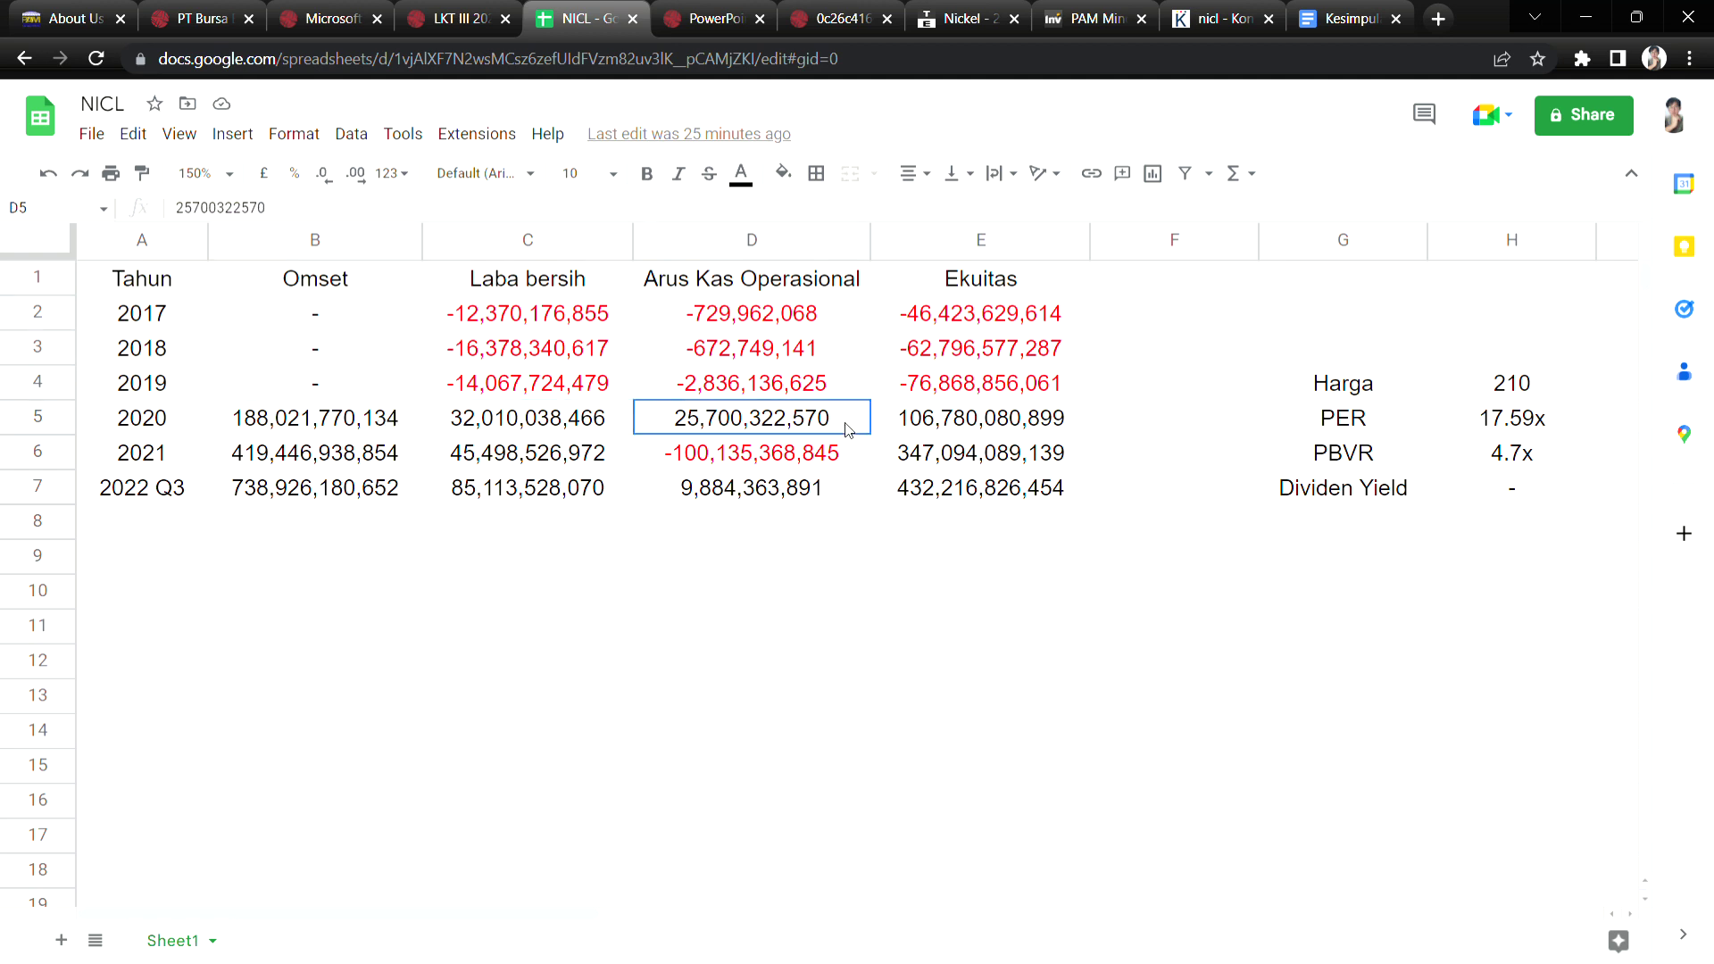
left_click(1081, 427)
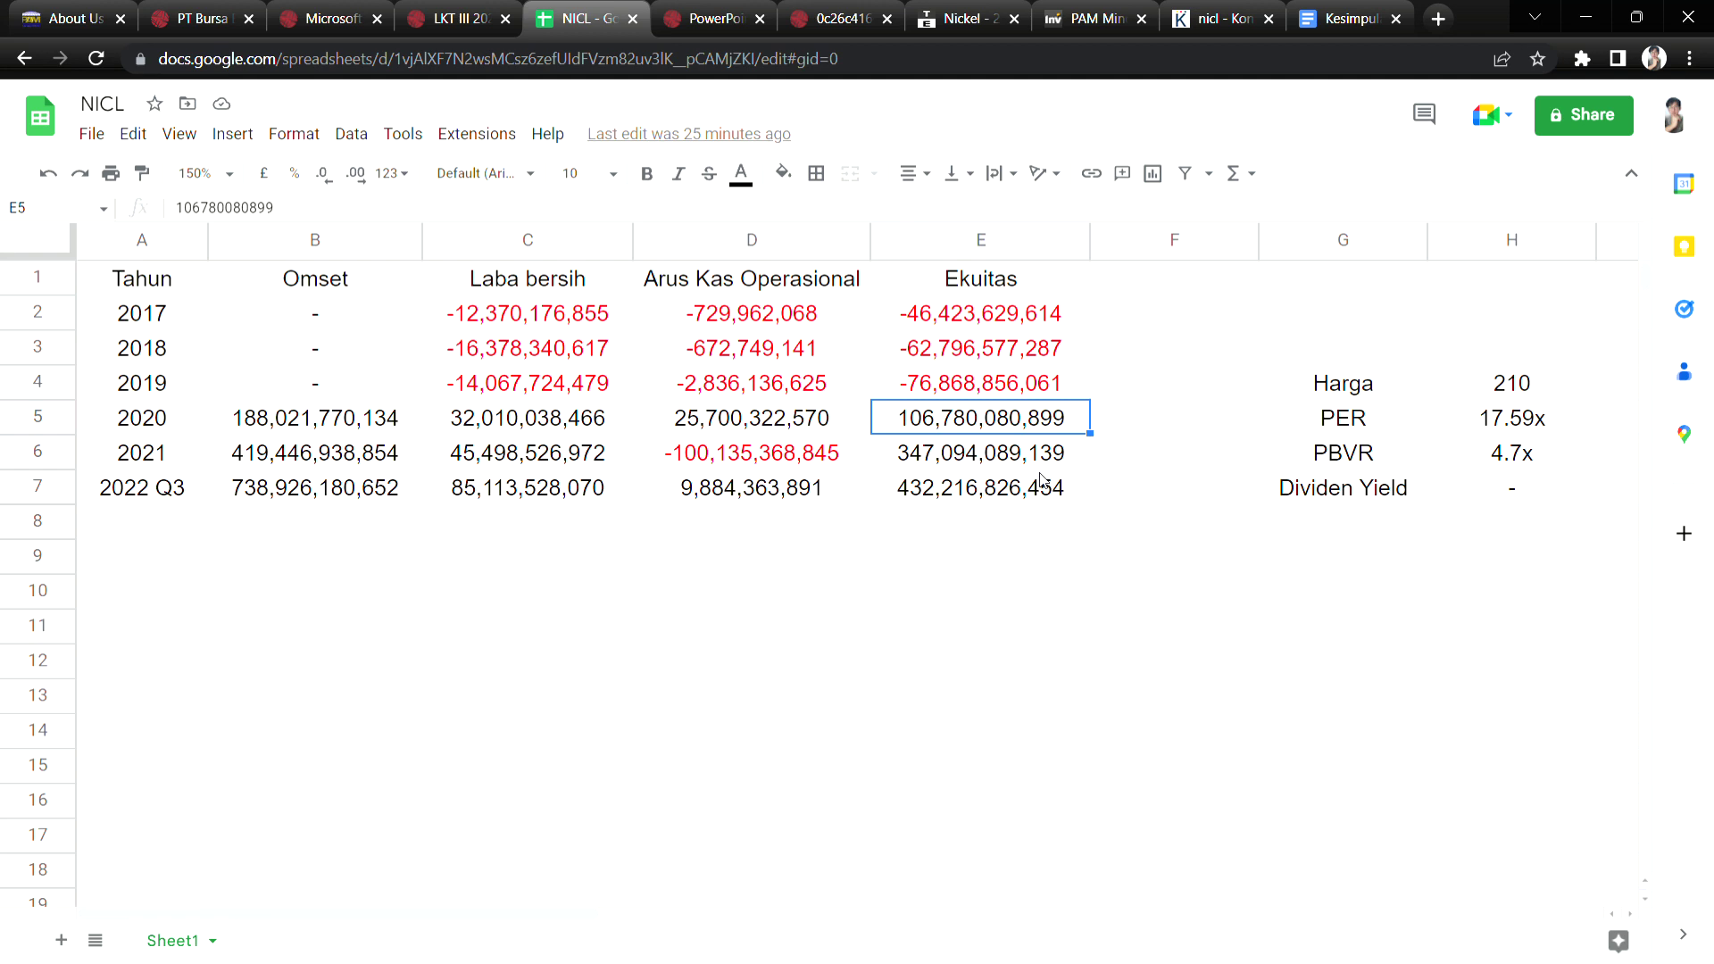
Select the whole 2020 row of figures from revenue to equity and compare it with the 2017–2019 revenue cells.
left_click_drag(413, 421, 1091, 427)
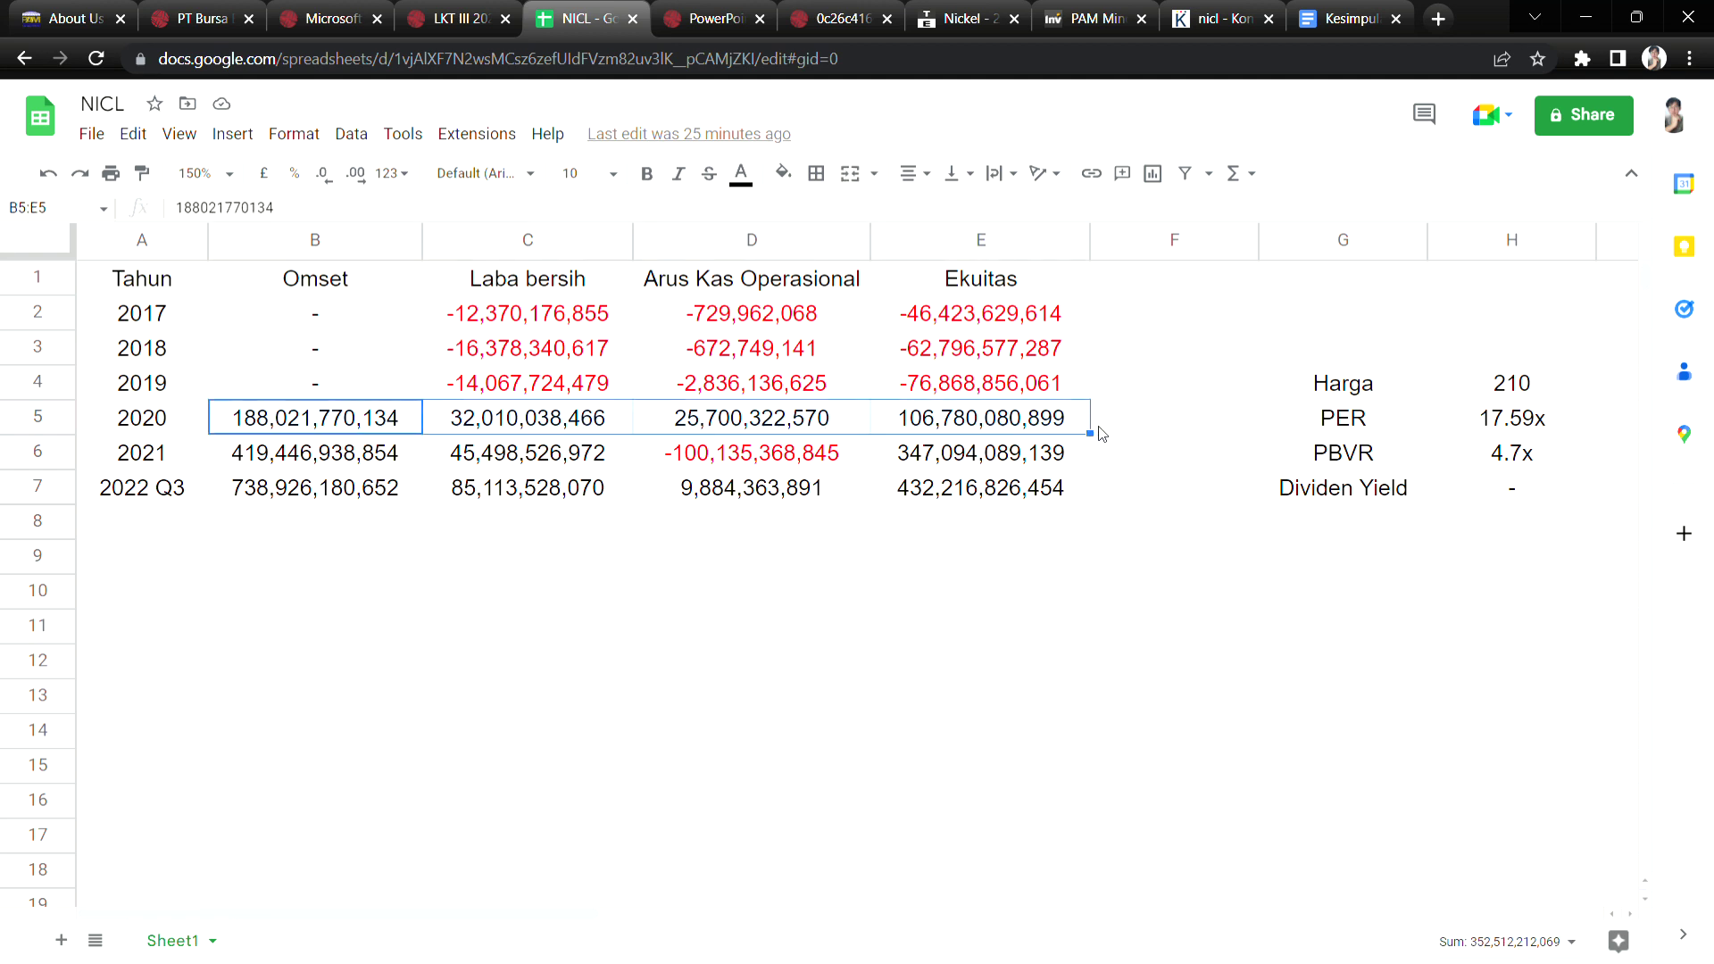
left_click(1129, 434)
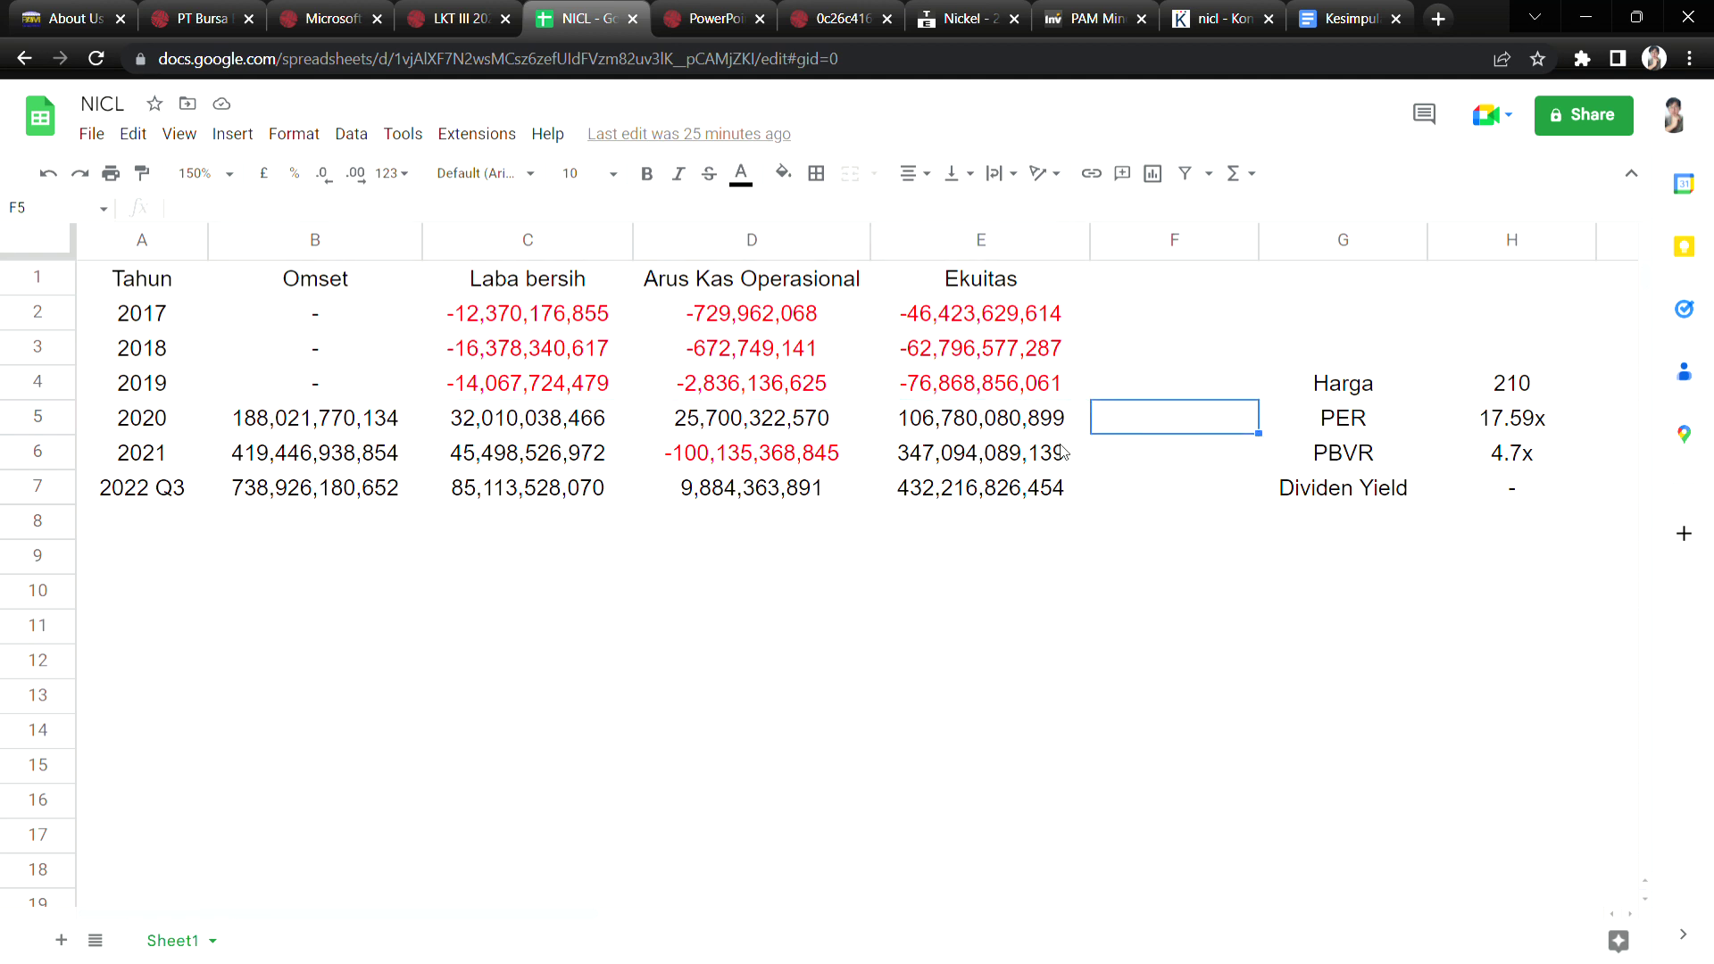
left_click(379, 390)
left_click_drag(380, 390, 370, 313)
left_click(408, 432)
left_click(1011, 430, "shift")
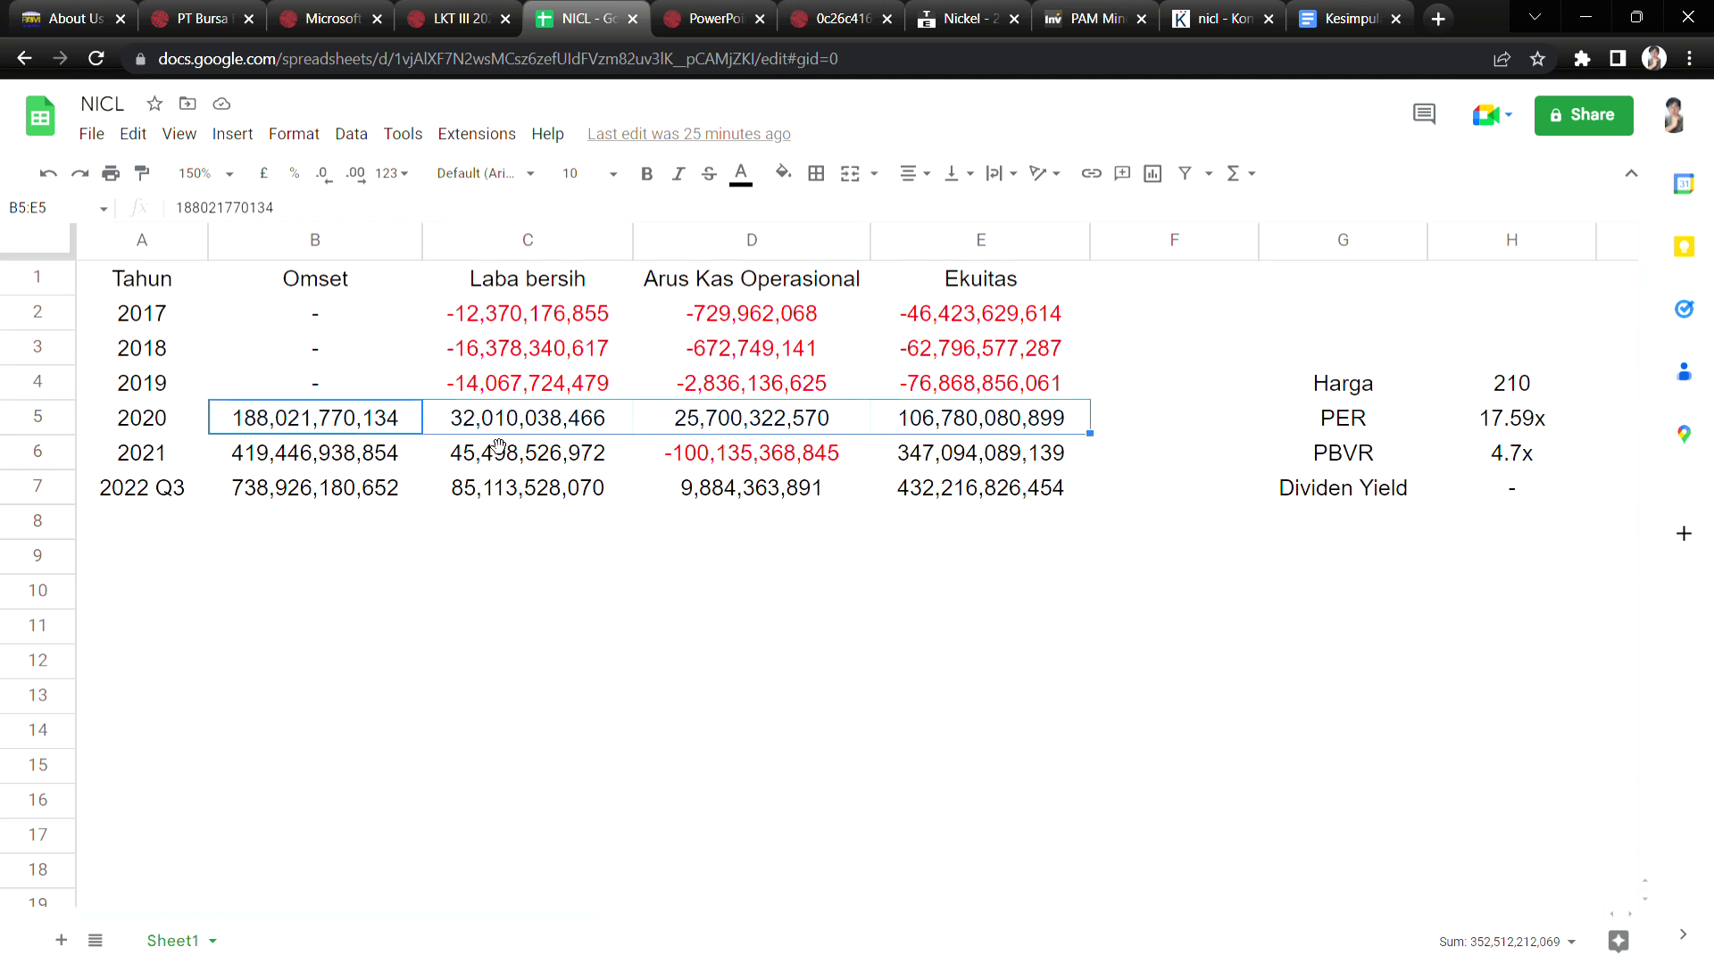
Compare the 2021 revenue and equity with 2020, selecting each year's row of figures from revenue to equity.
left_click(406, 462)
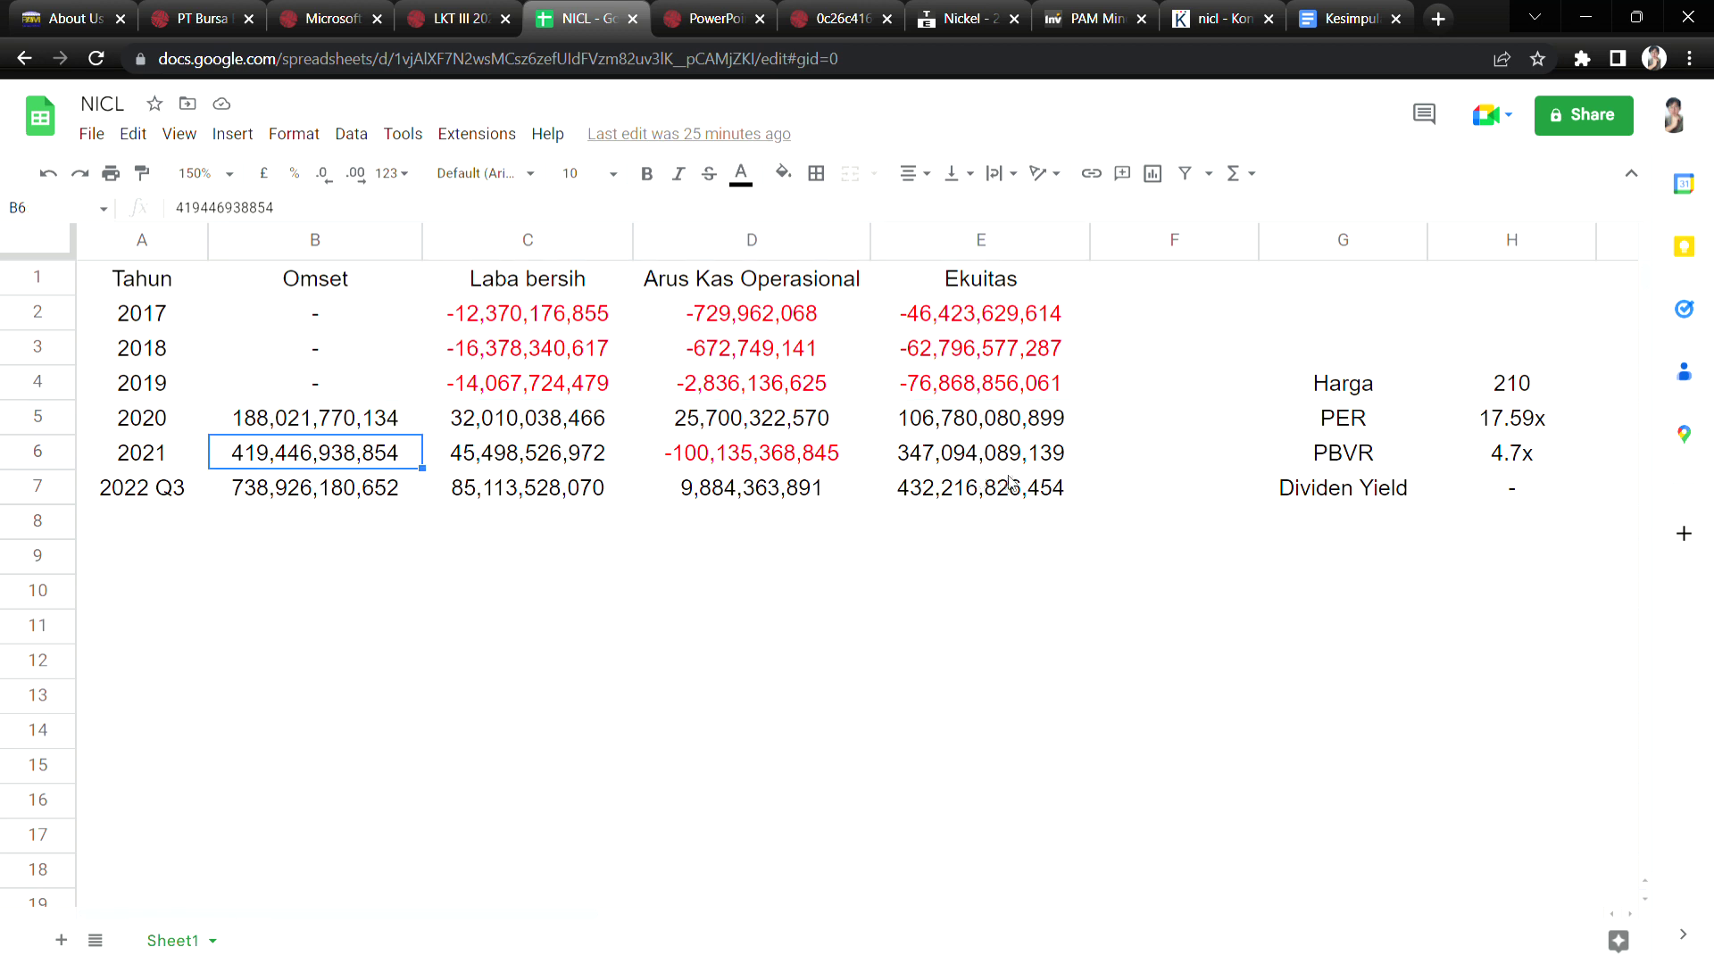
left_click(1083, 468)
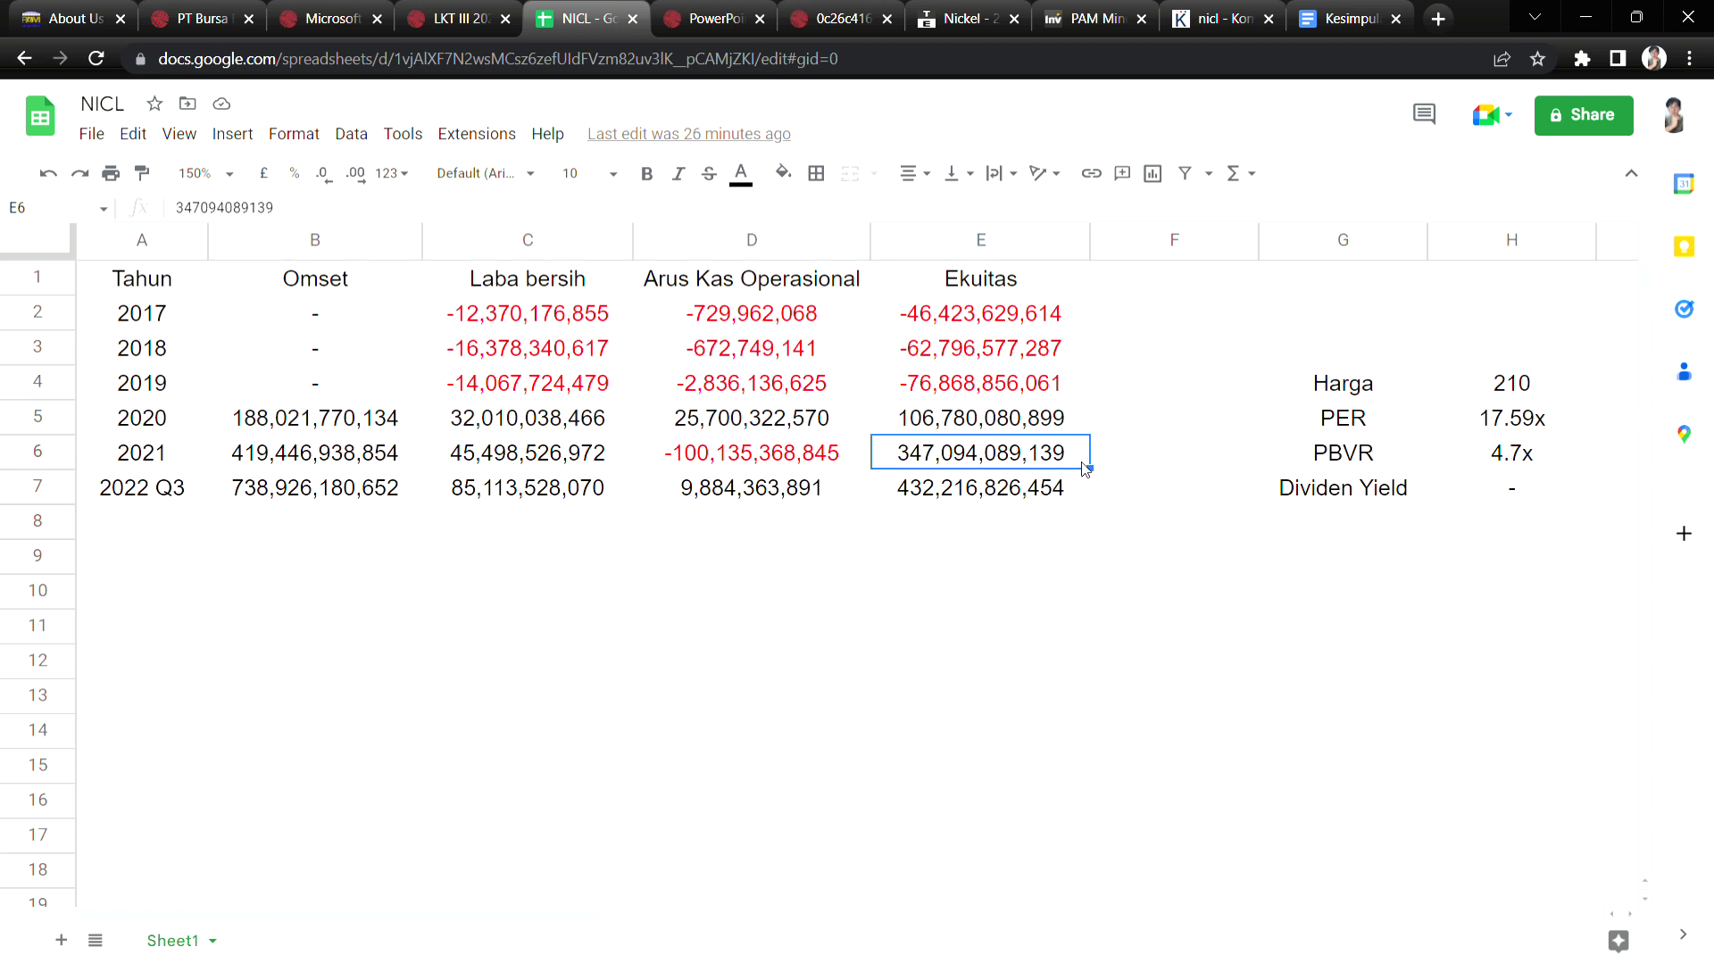
left_click(885, 422)
left_click(888, 457)
left_click_drag(416, 419, 978, 419)
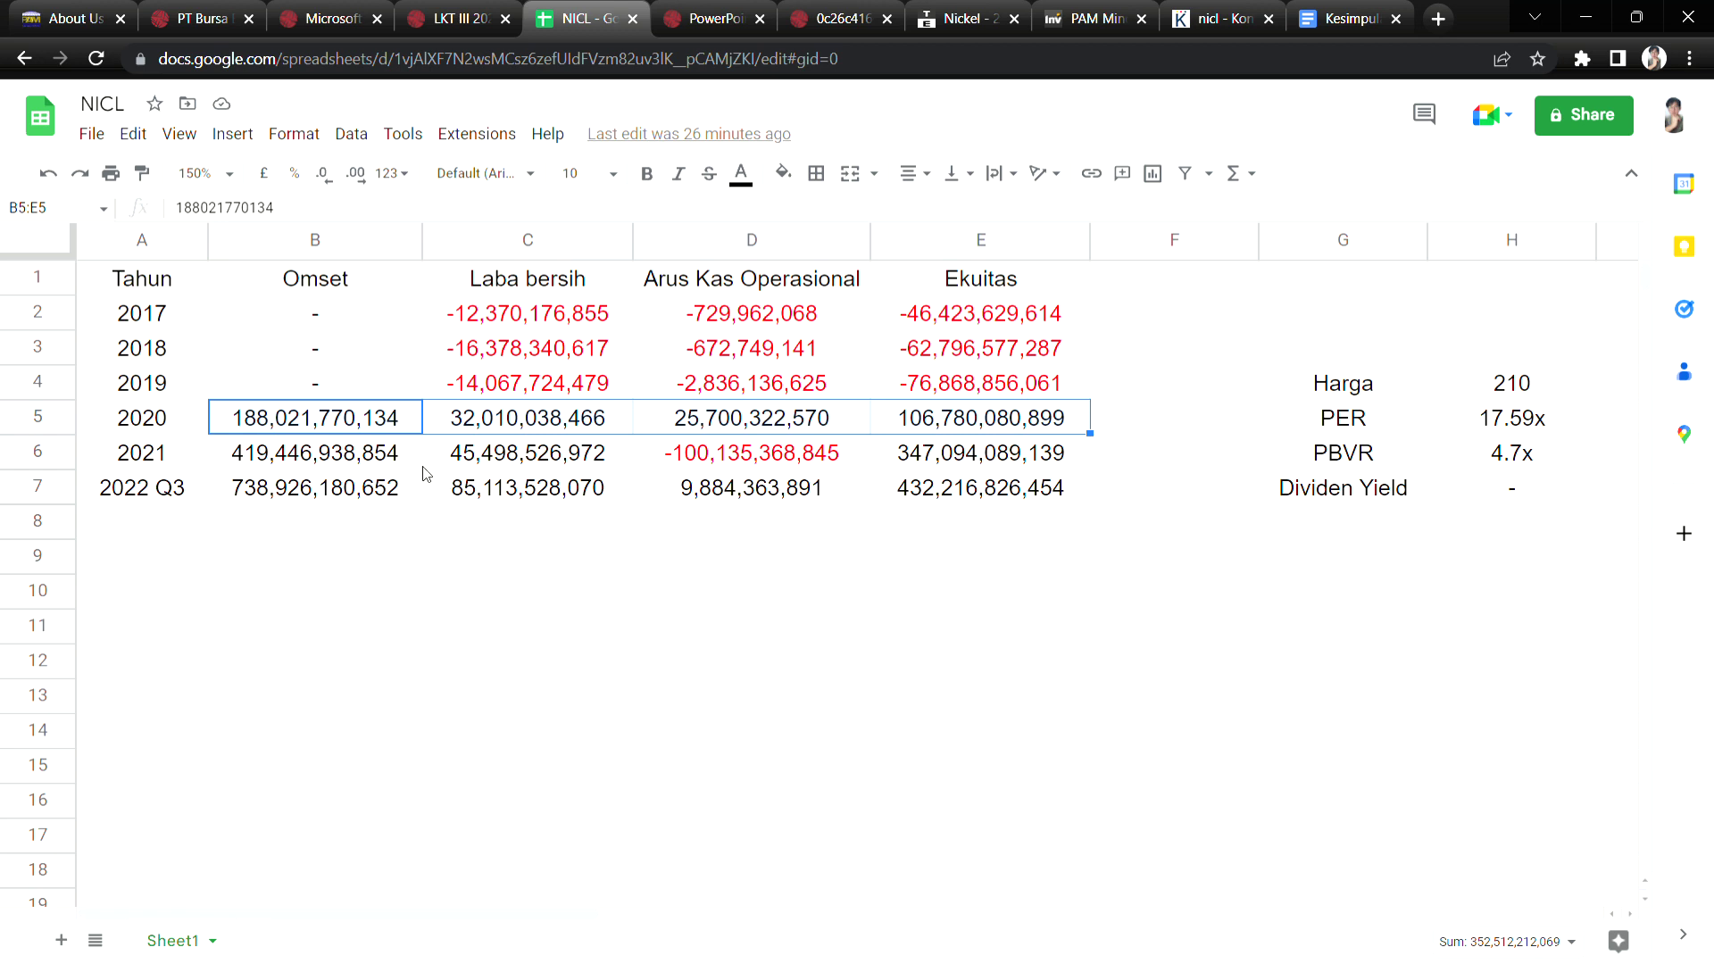
left_click_drag(406, 462, 925, 466)
left_click(730, 569)
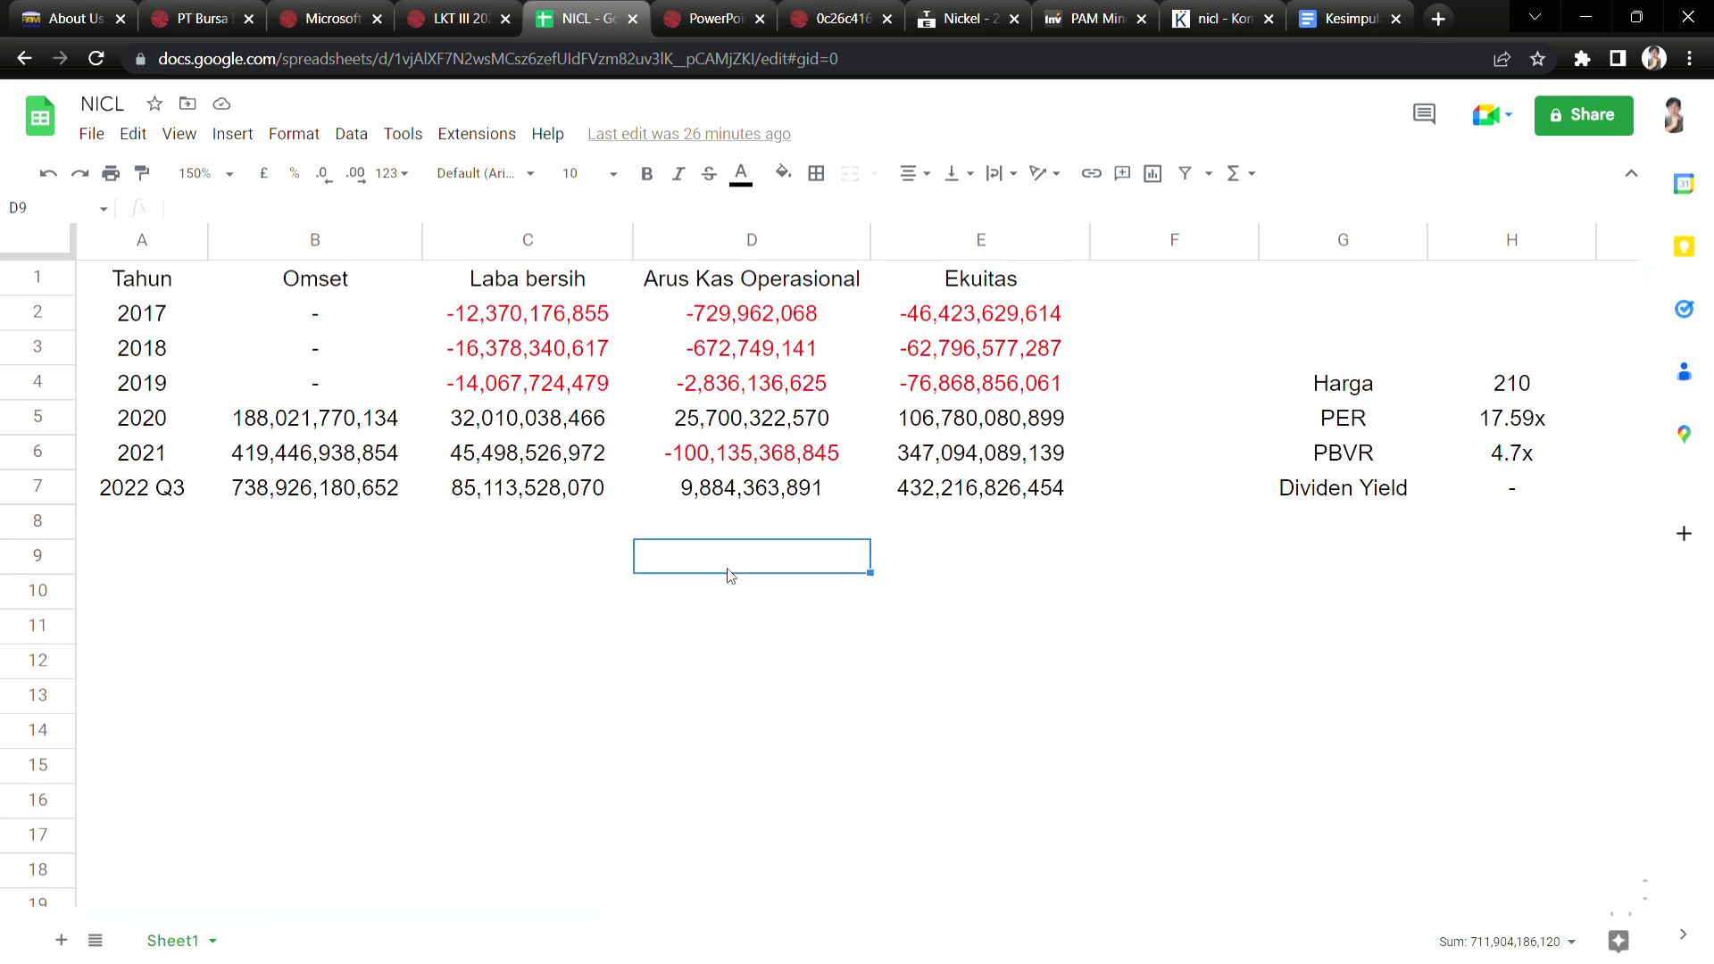
Inspect the 2021 revenue and net profit cells against the 2021 operating cash flow.
left_click(847, 461)
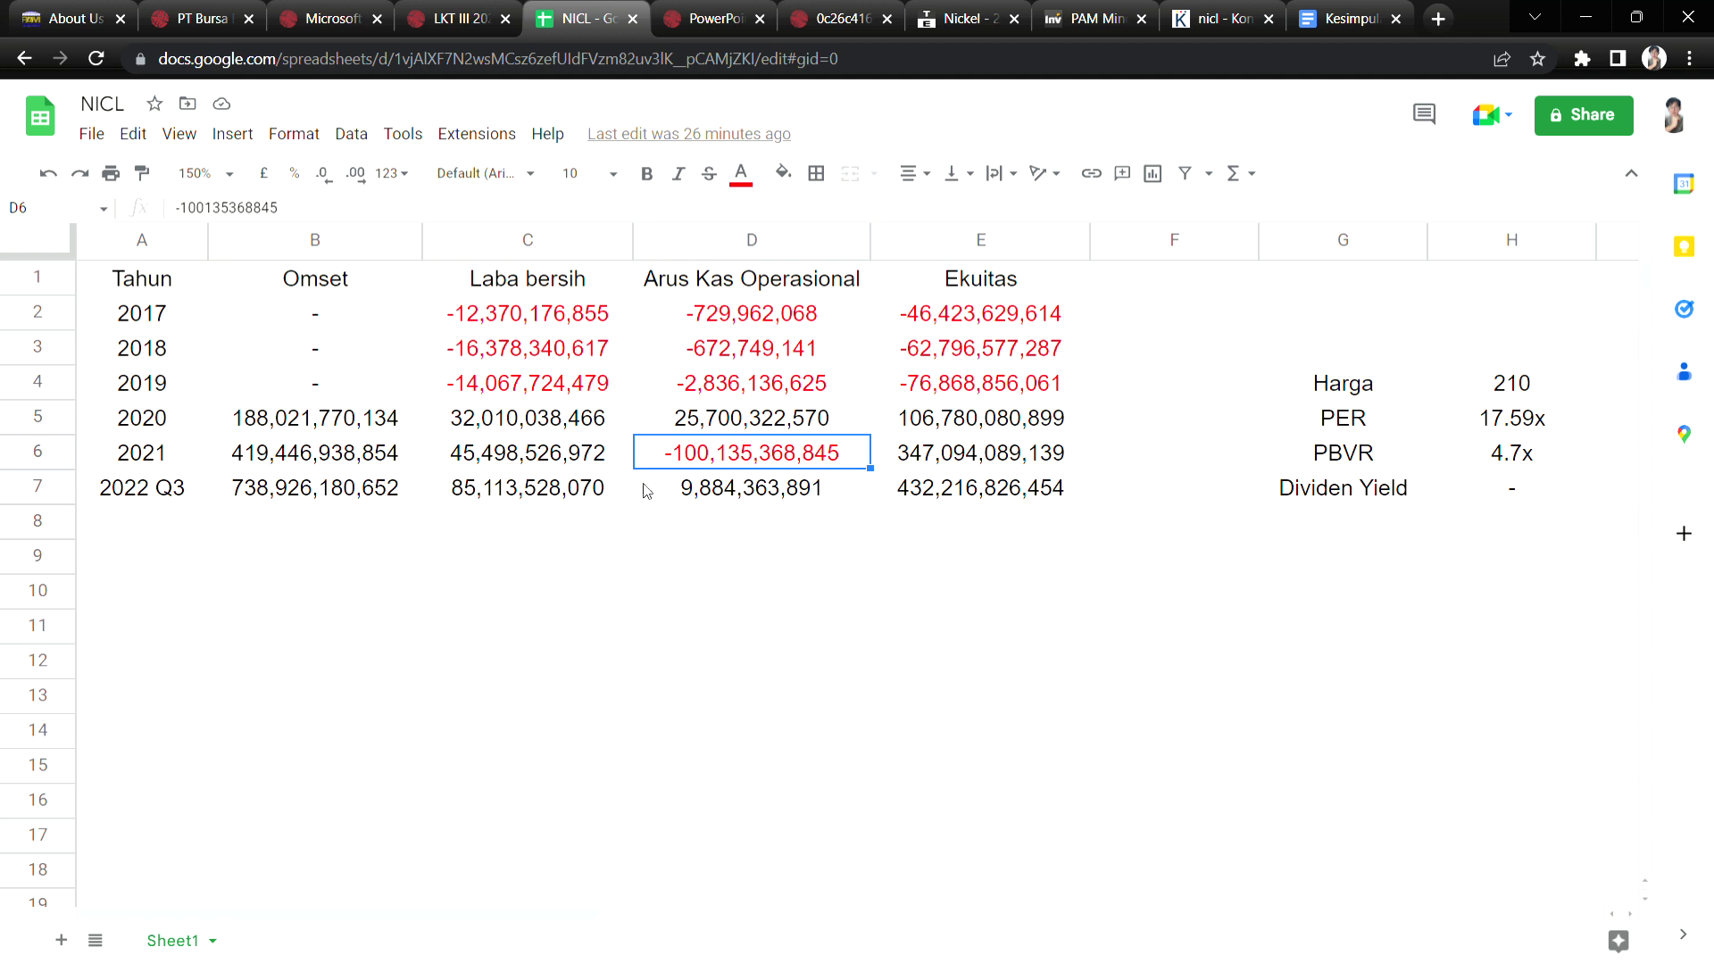
left_click(209, 453)
left_click(232, 457)
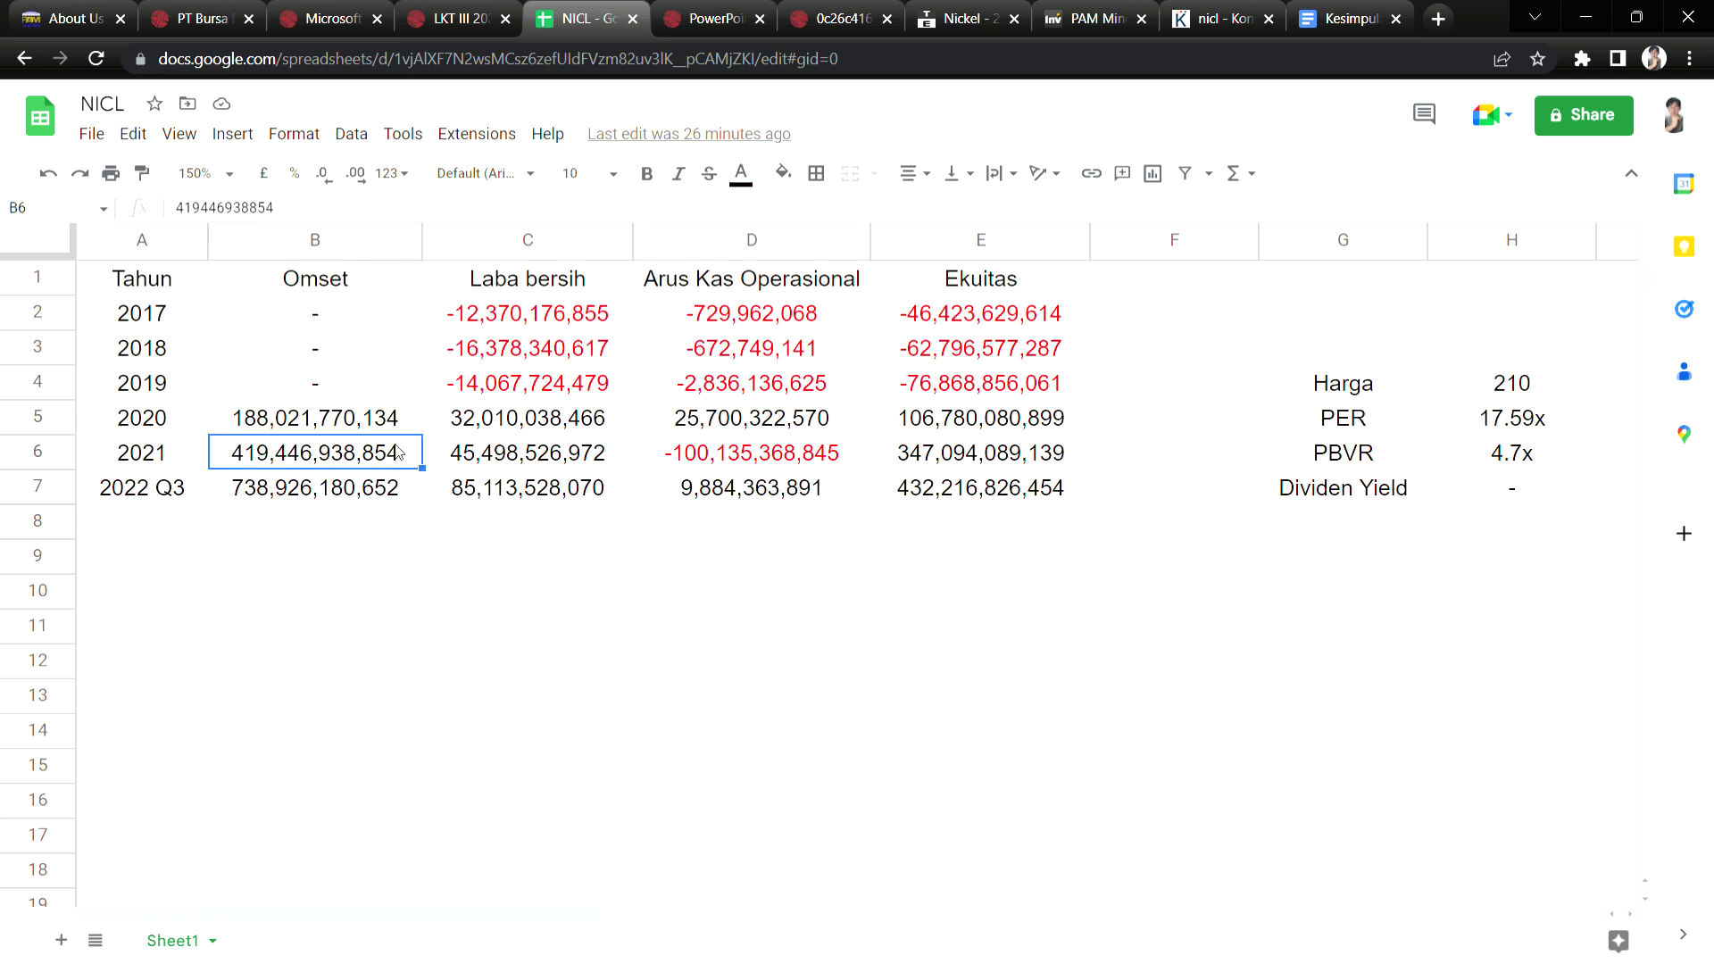
left_click(443, 452)
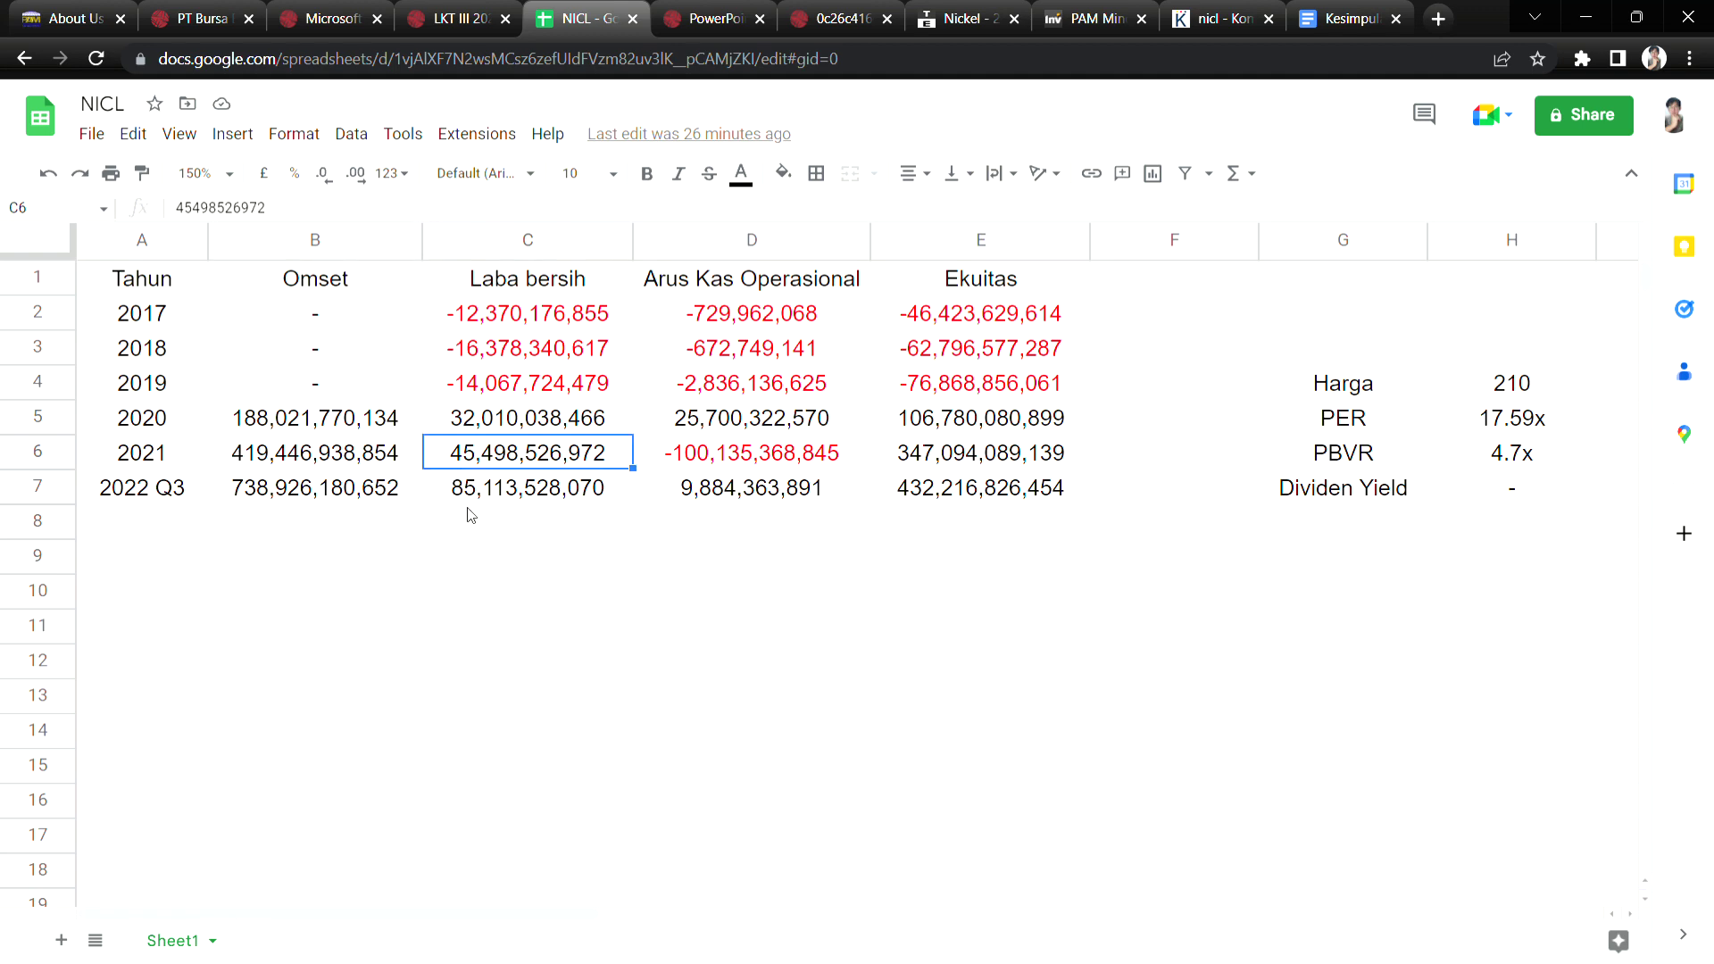
left_click(864, 459)
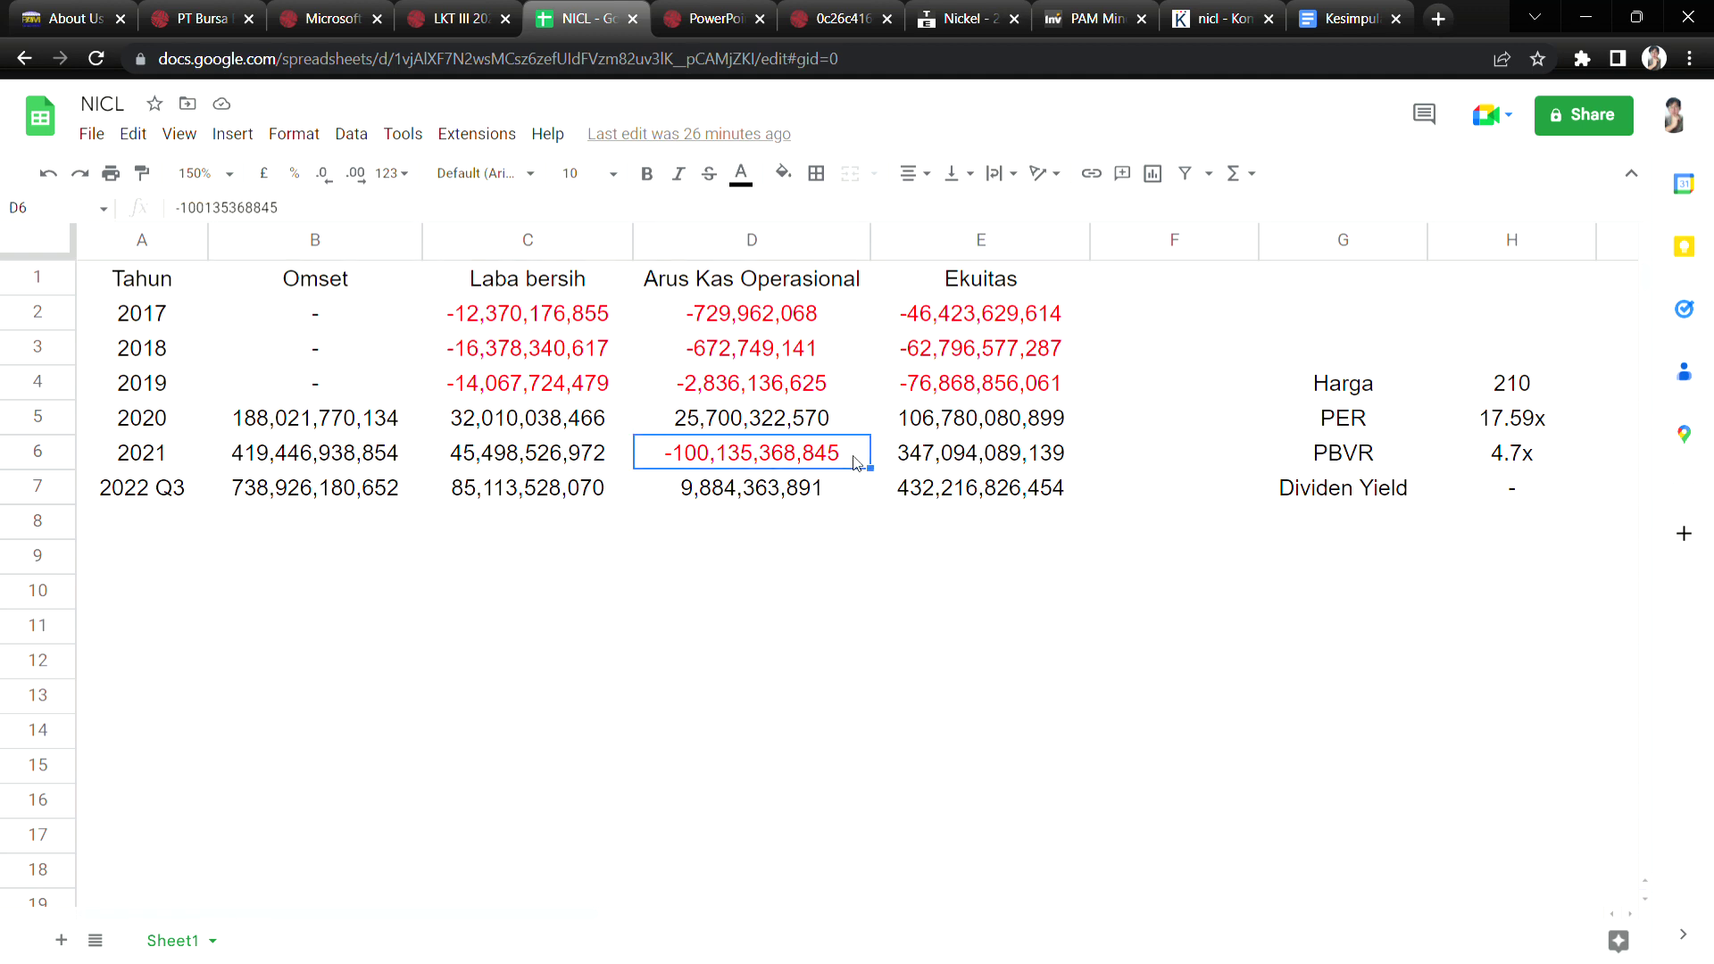
Switch to the LKT III 2022 report and highlight the September 2021 and September 2022 cash payments to suppliers on page 10.
left_click(438, 18)
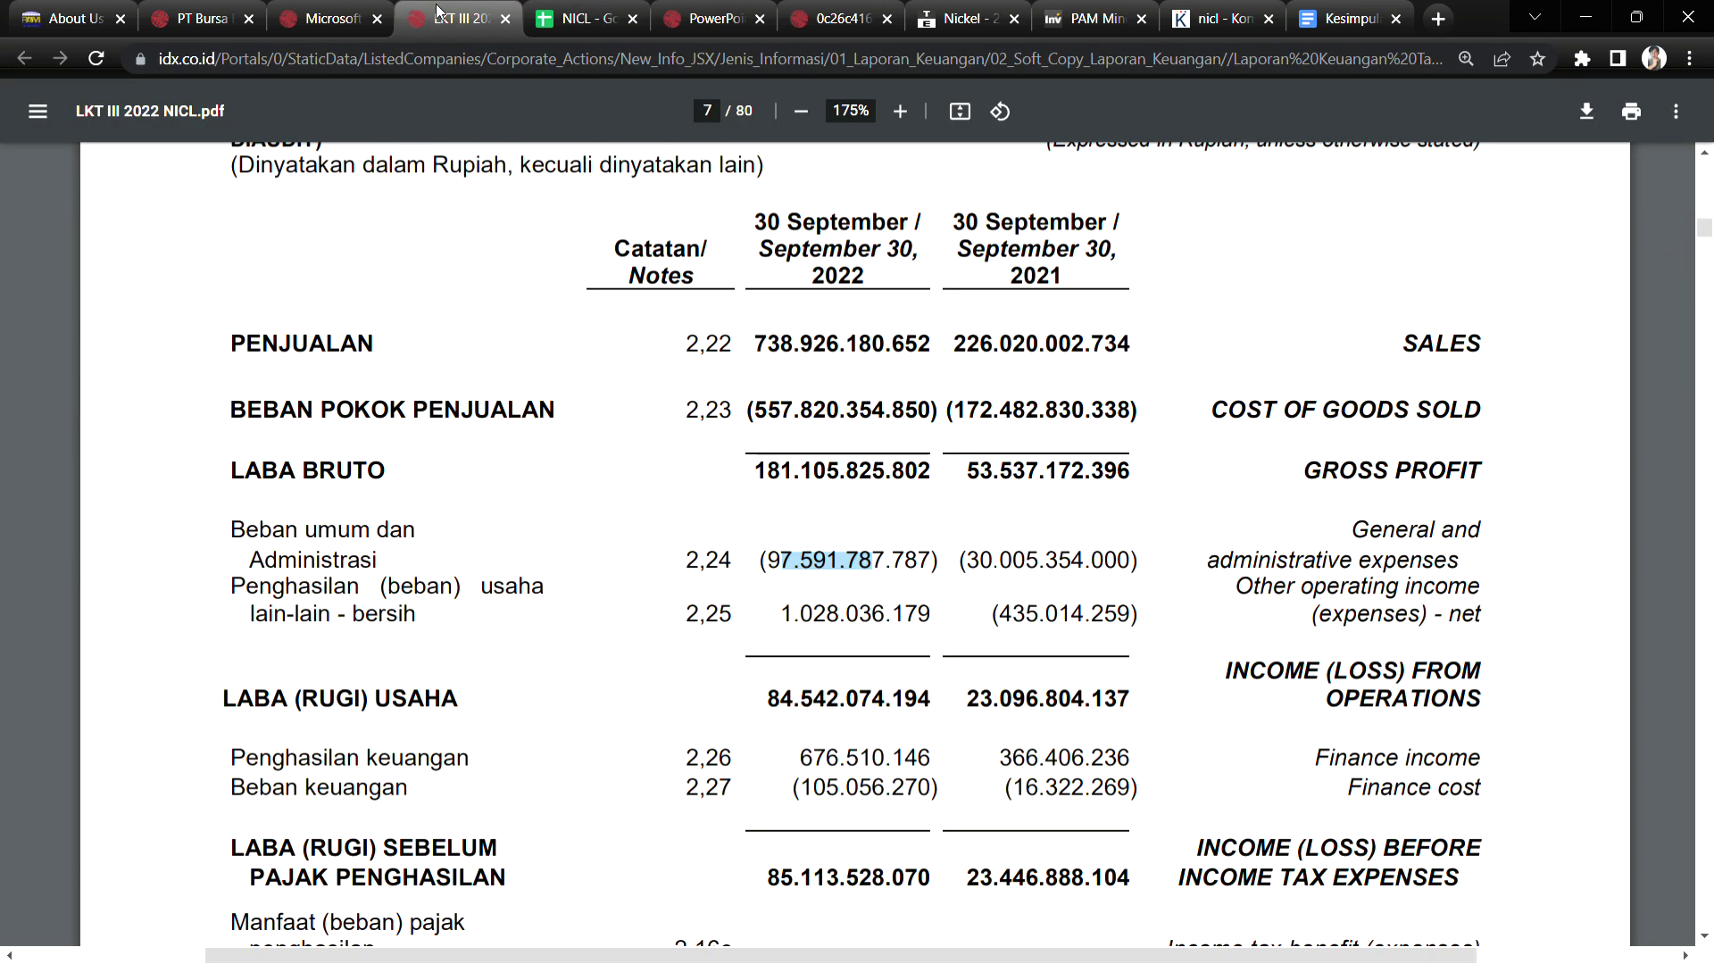
scroll(1491, 764, "down", 20)
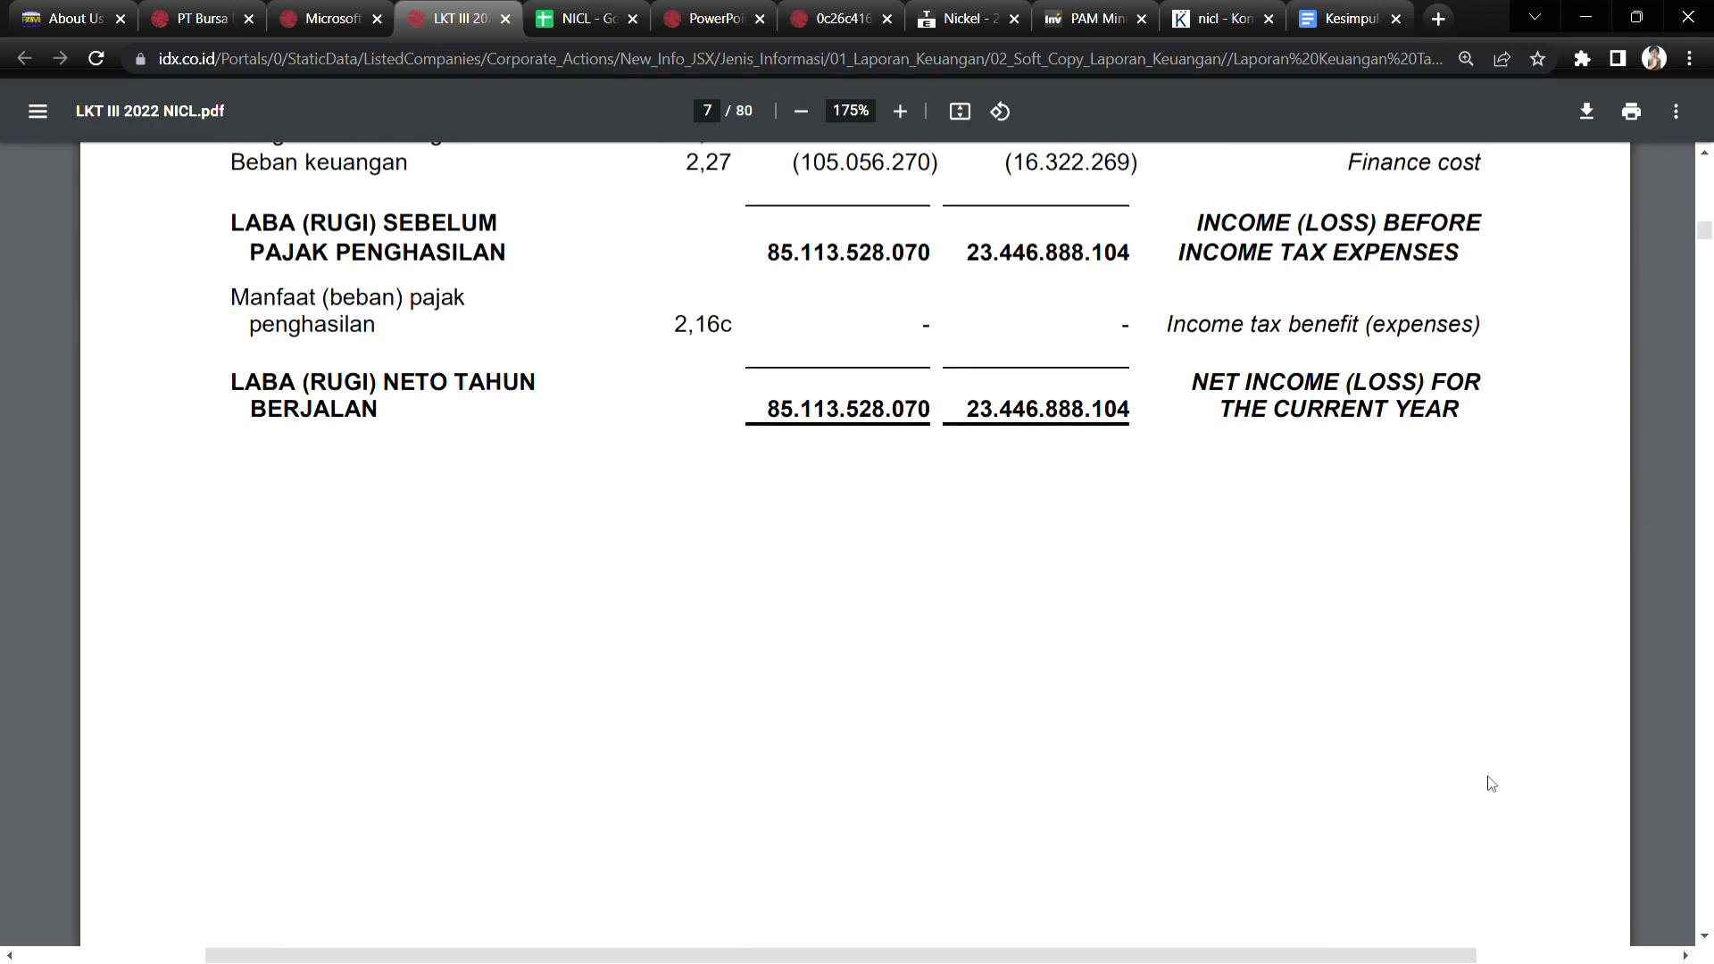
scroll(1499, 785, "down", 10)
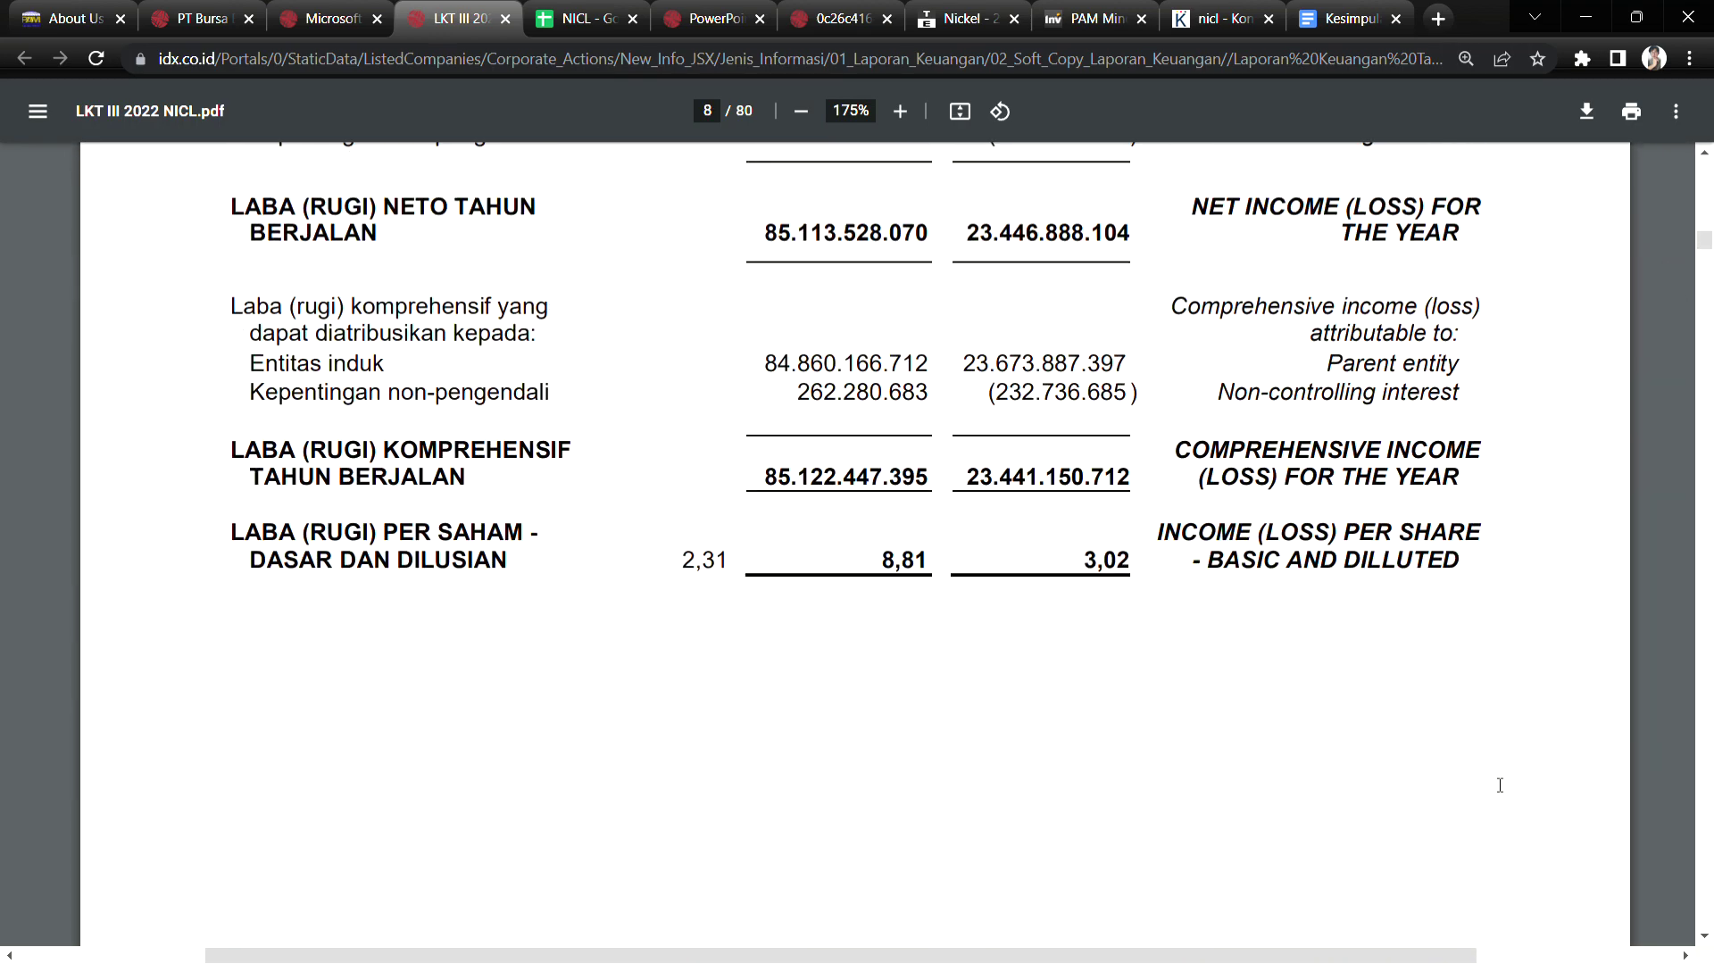
scroll(1501, 785, "down", 10)
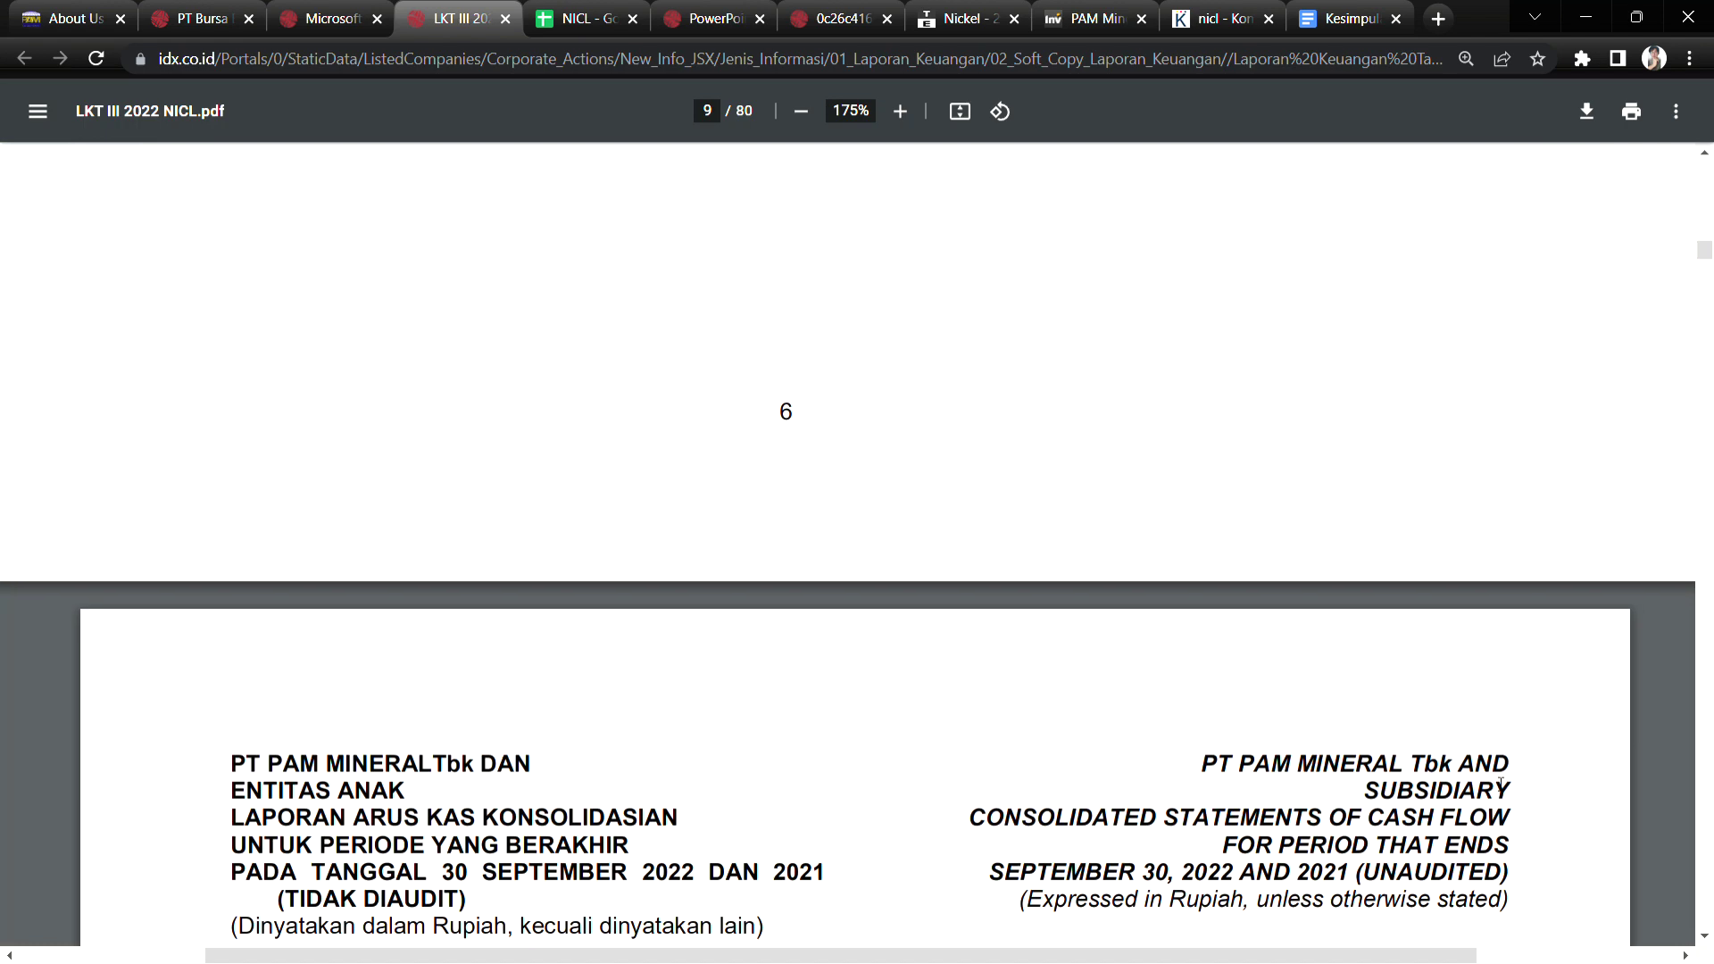
left_click_drag(980, 596, 1106, 593)
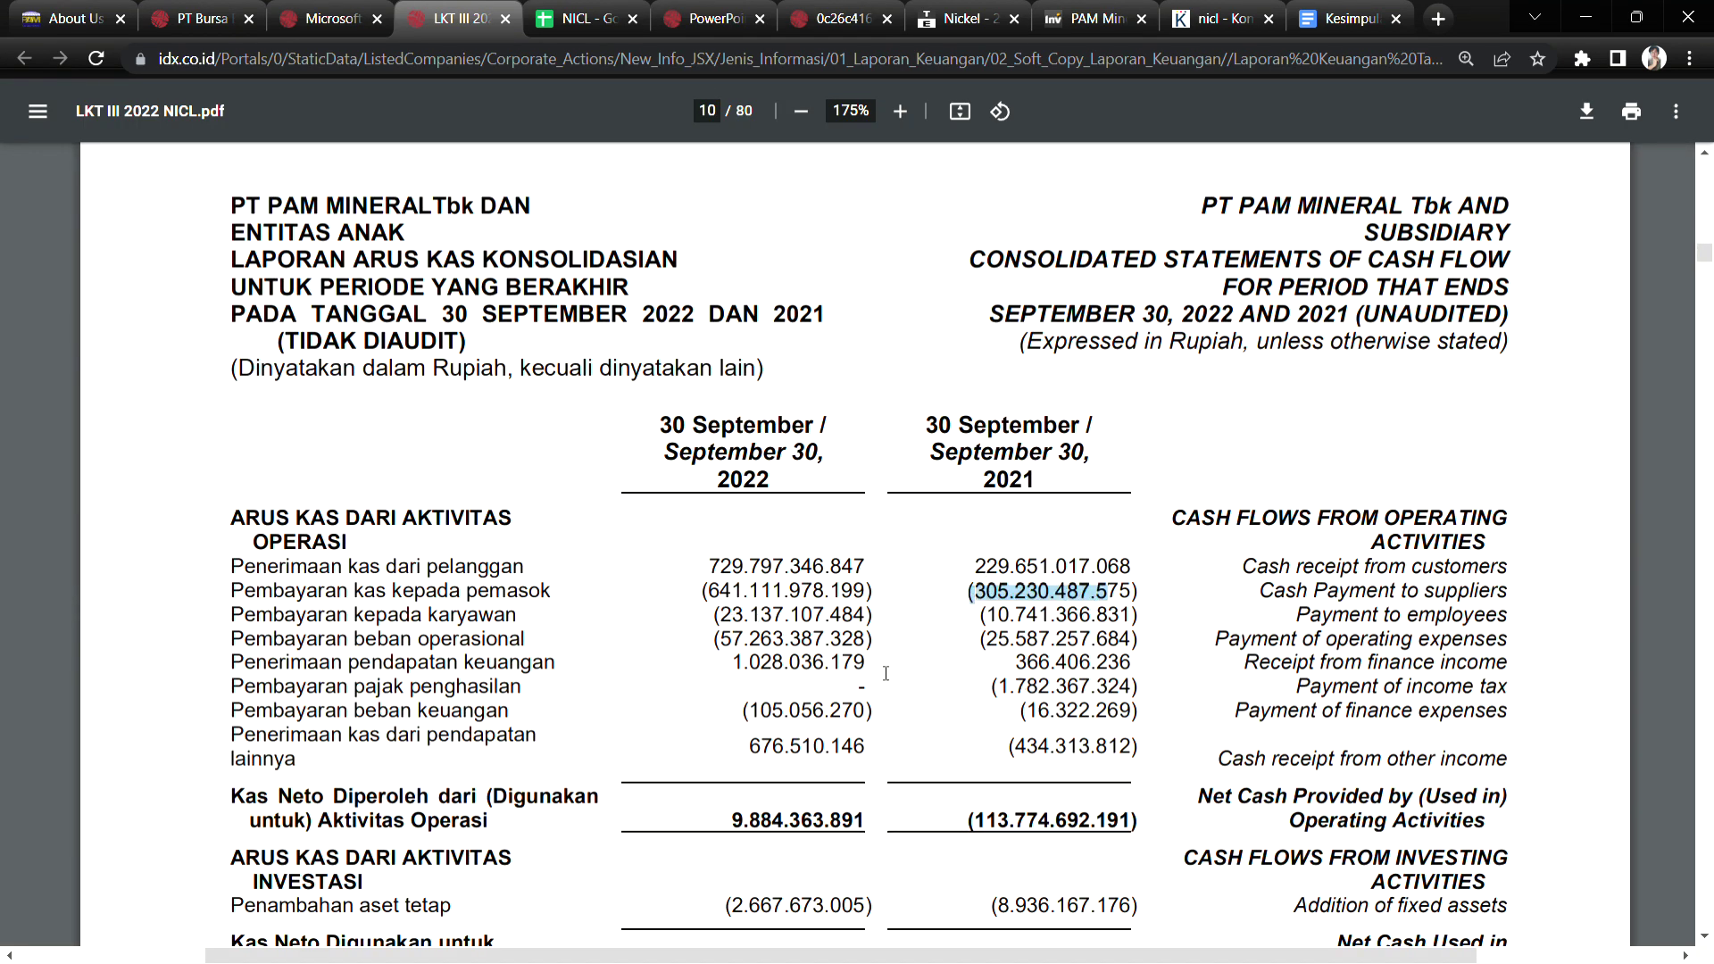
left_click_drag(697, 596, 803, 597)
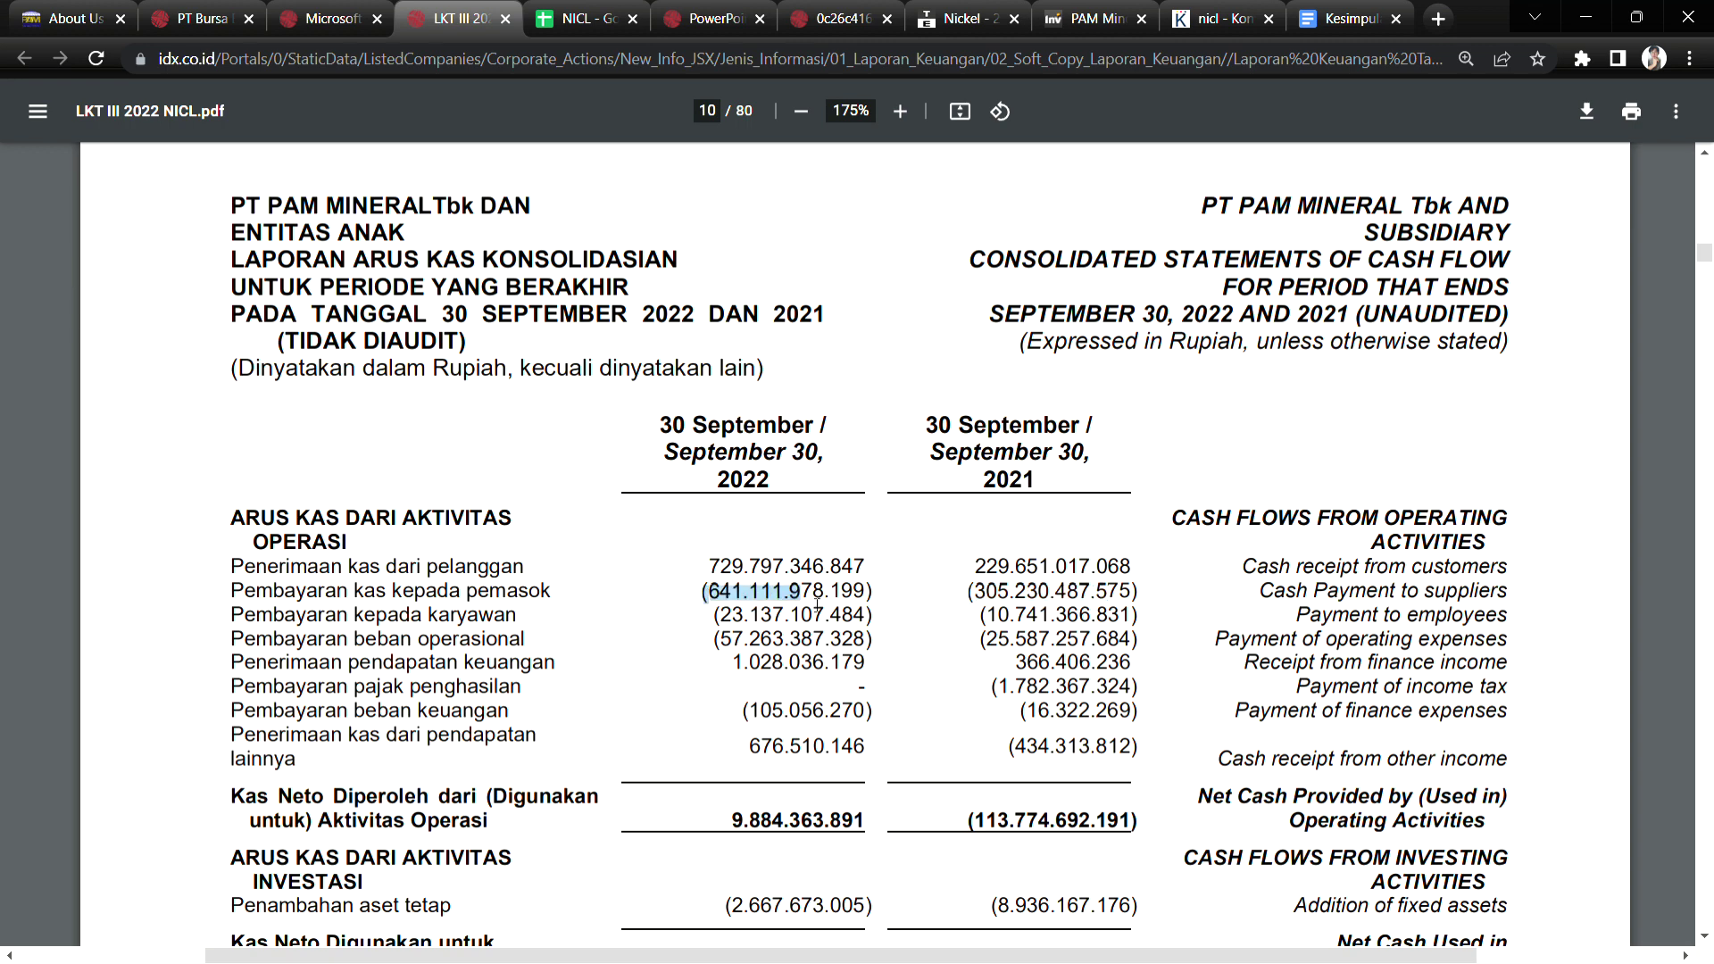
Go back to the NICL spreadsheet and select the 2017–2020 figures from revenue to equity.
left_click(844, 18)
left_click(687, 9)
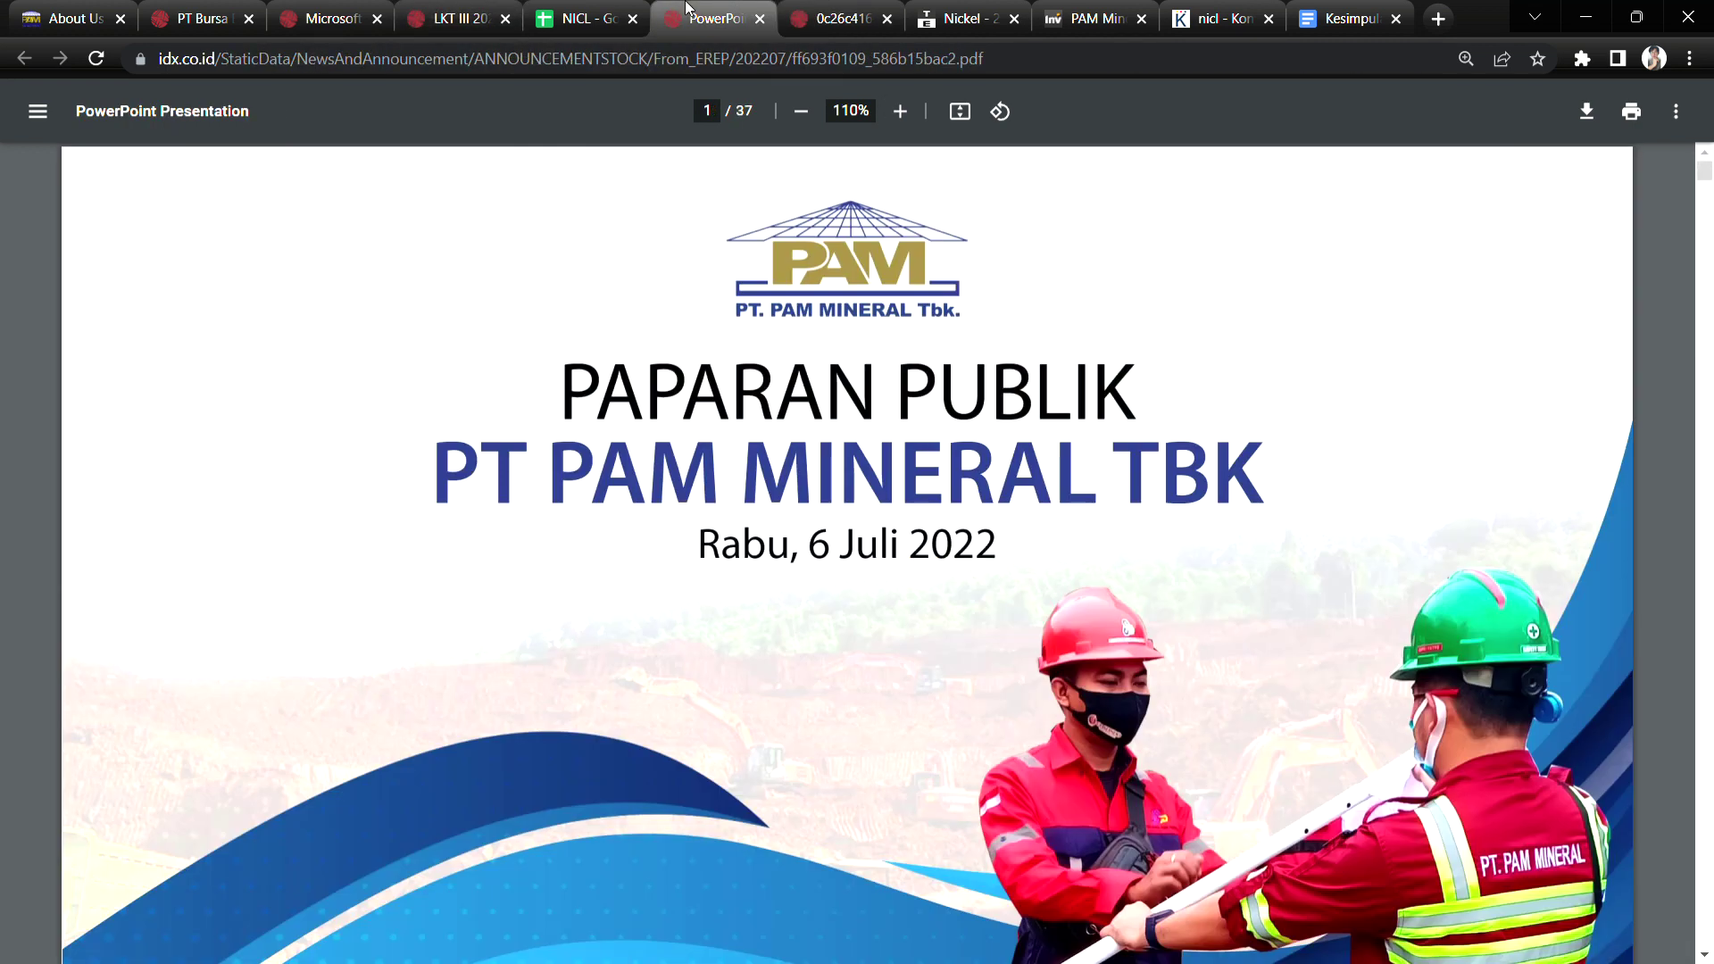
left_click(580, 17)
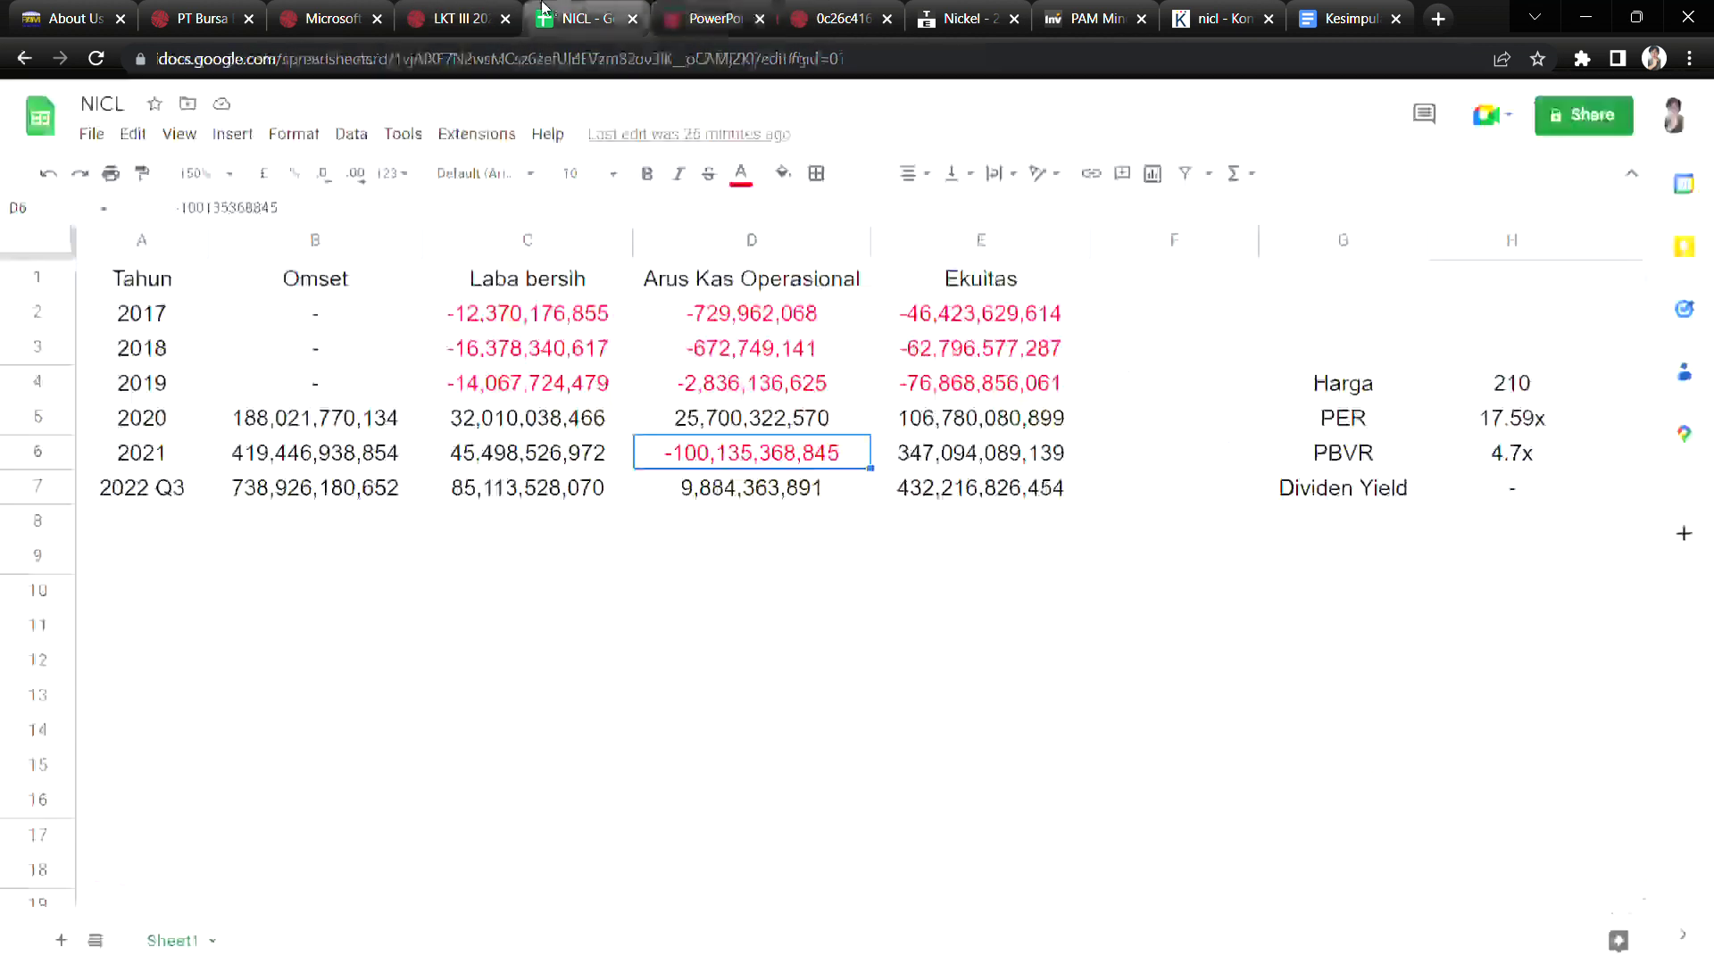
left_click(842, 524)
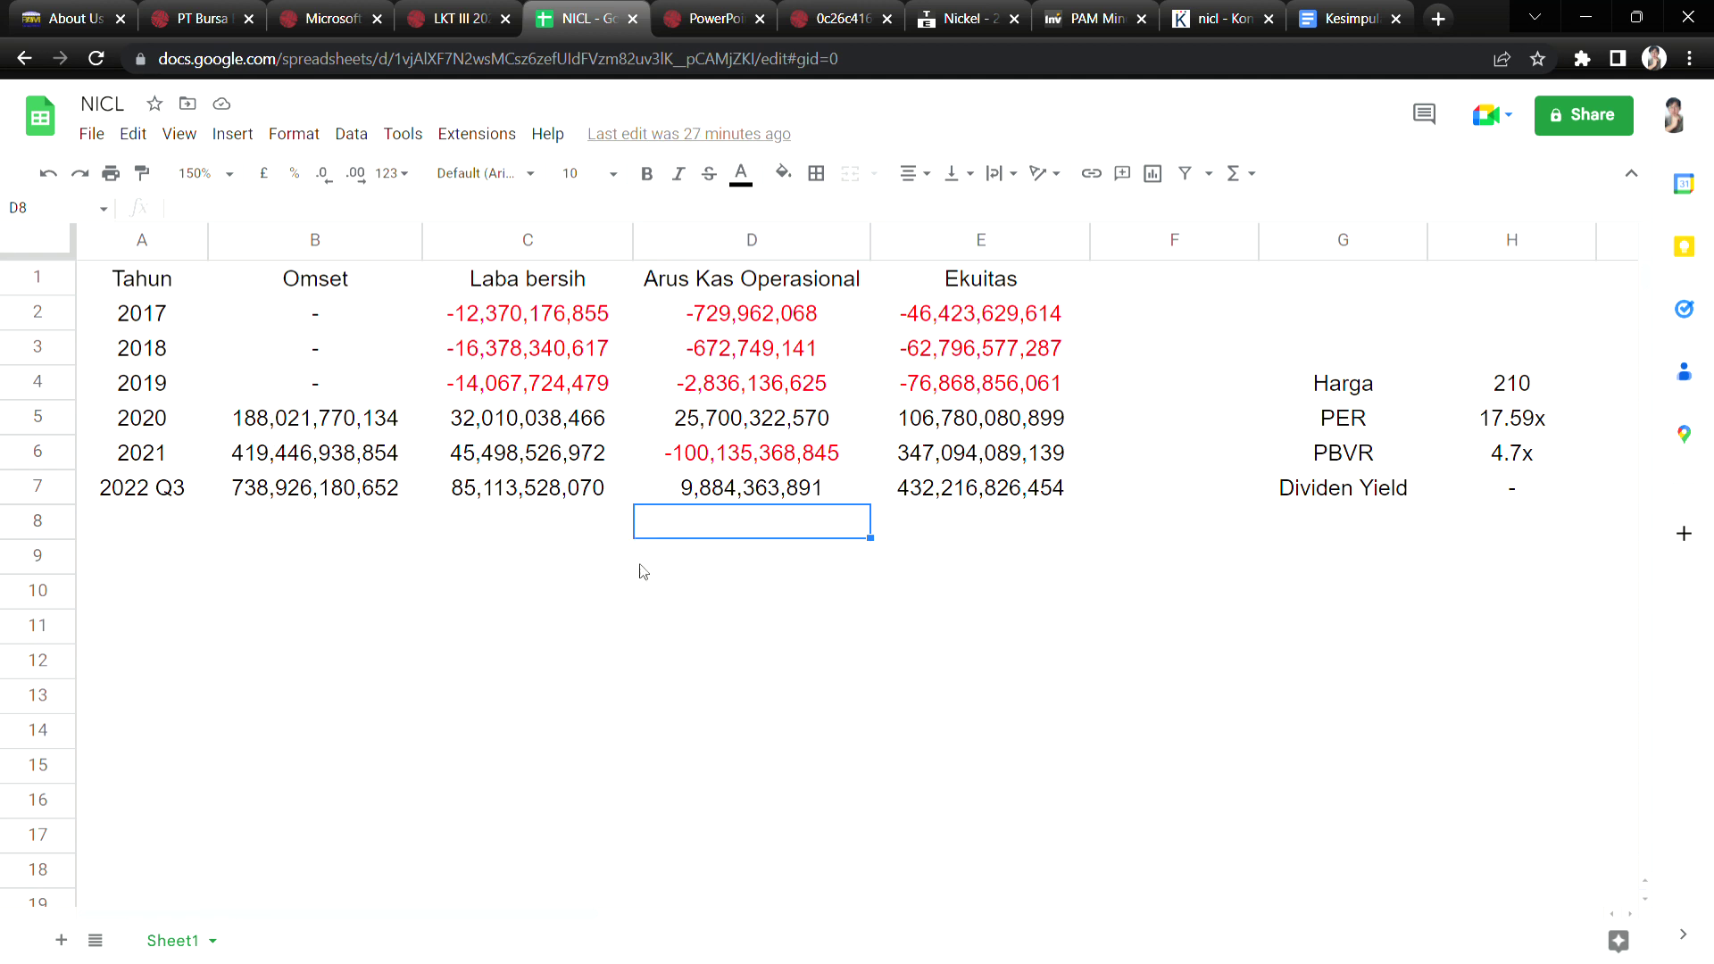
left_click_drag(268, 313, 1034, 429)
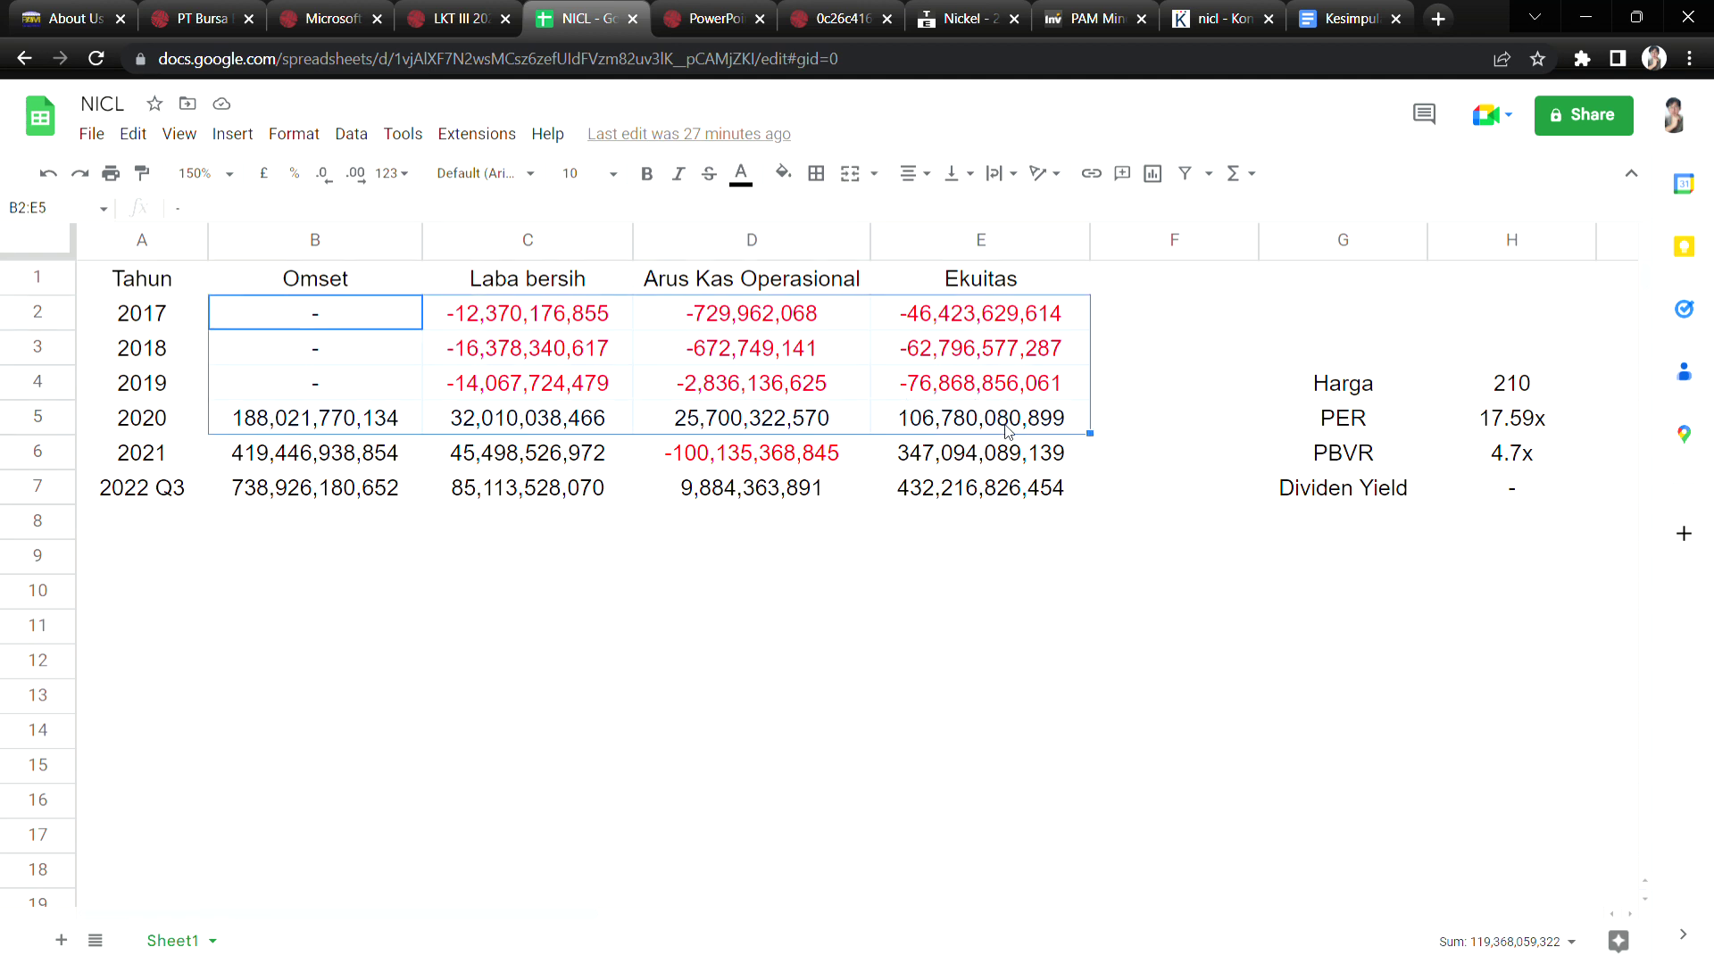
Review the table by selecting the 2017 to 2022 Q3 rows, then the 2021 and 2022 Q3 rows, and all figures from revenue to equity.
left_click_drag(283, 517, 299, 707)
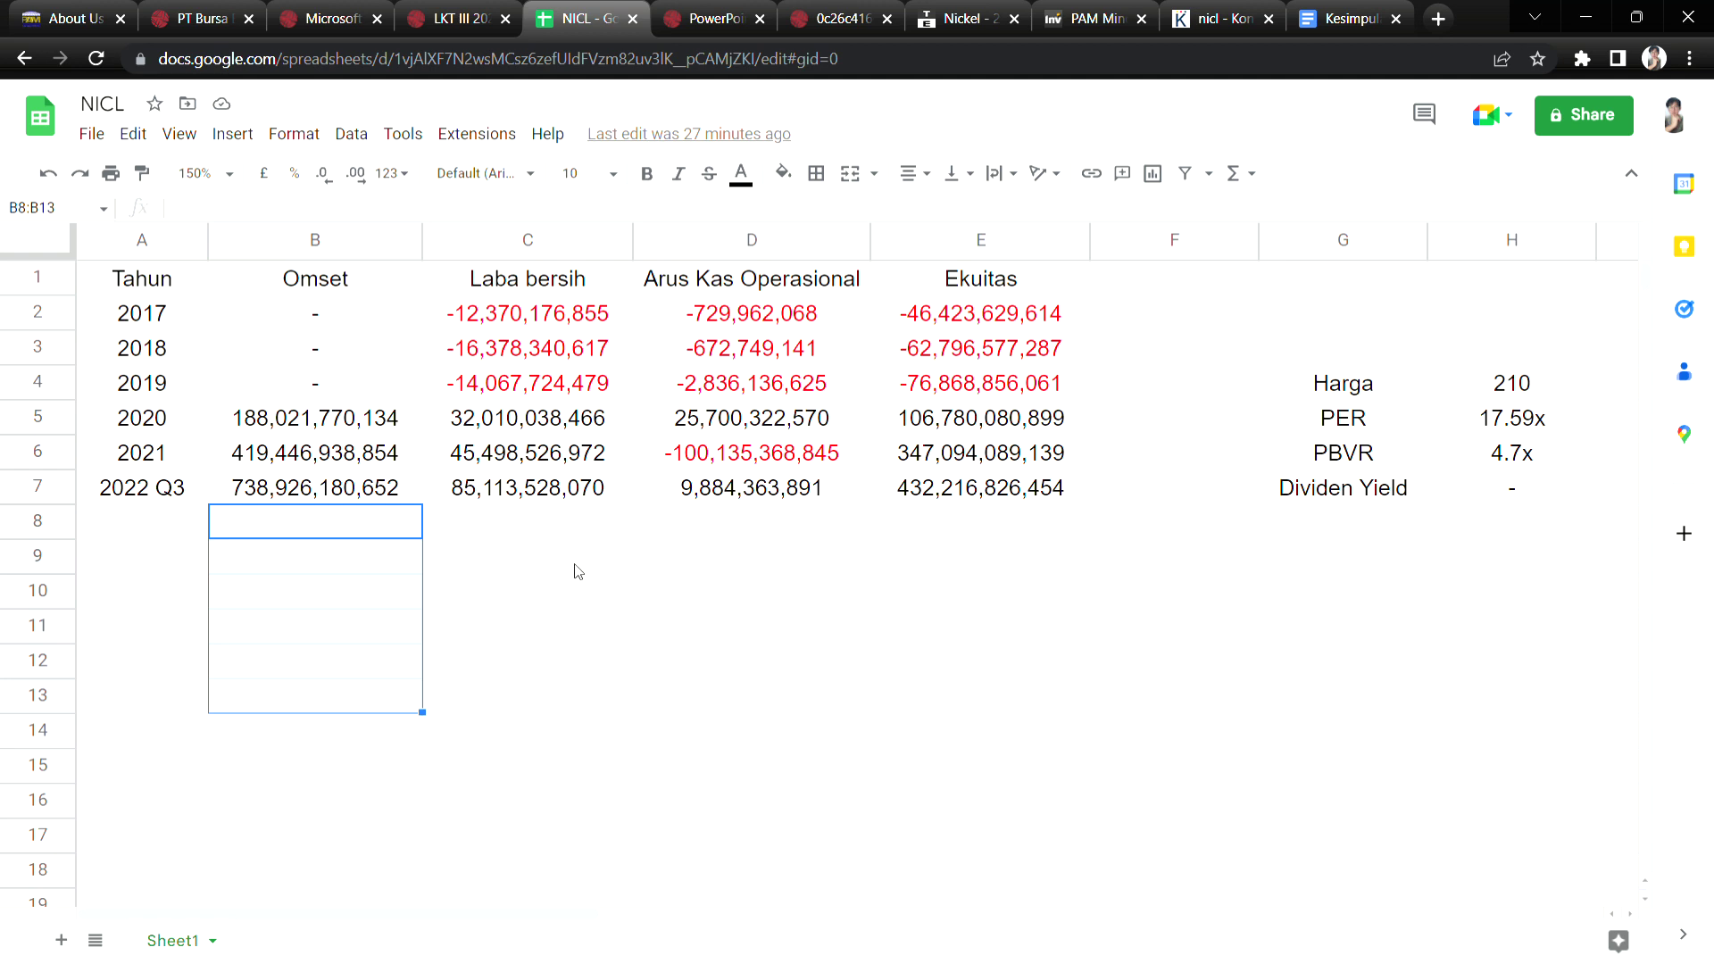
left_click_drag(195, 312, 1057, 514)
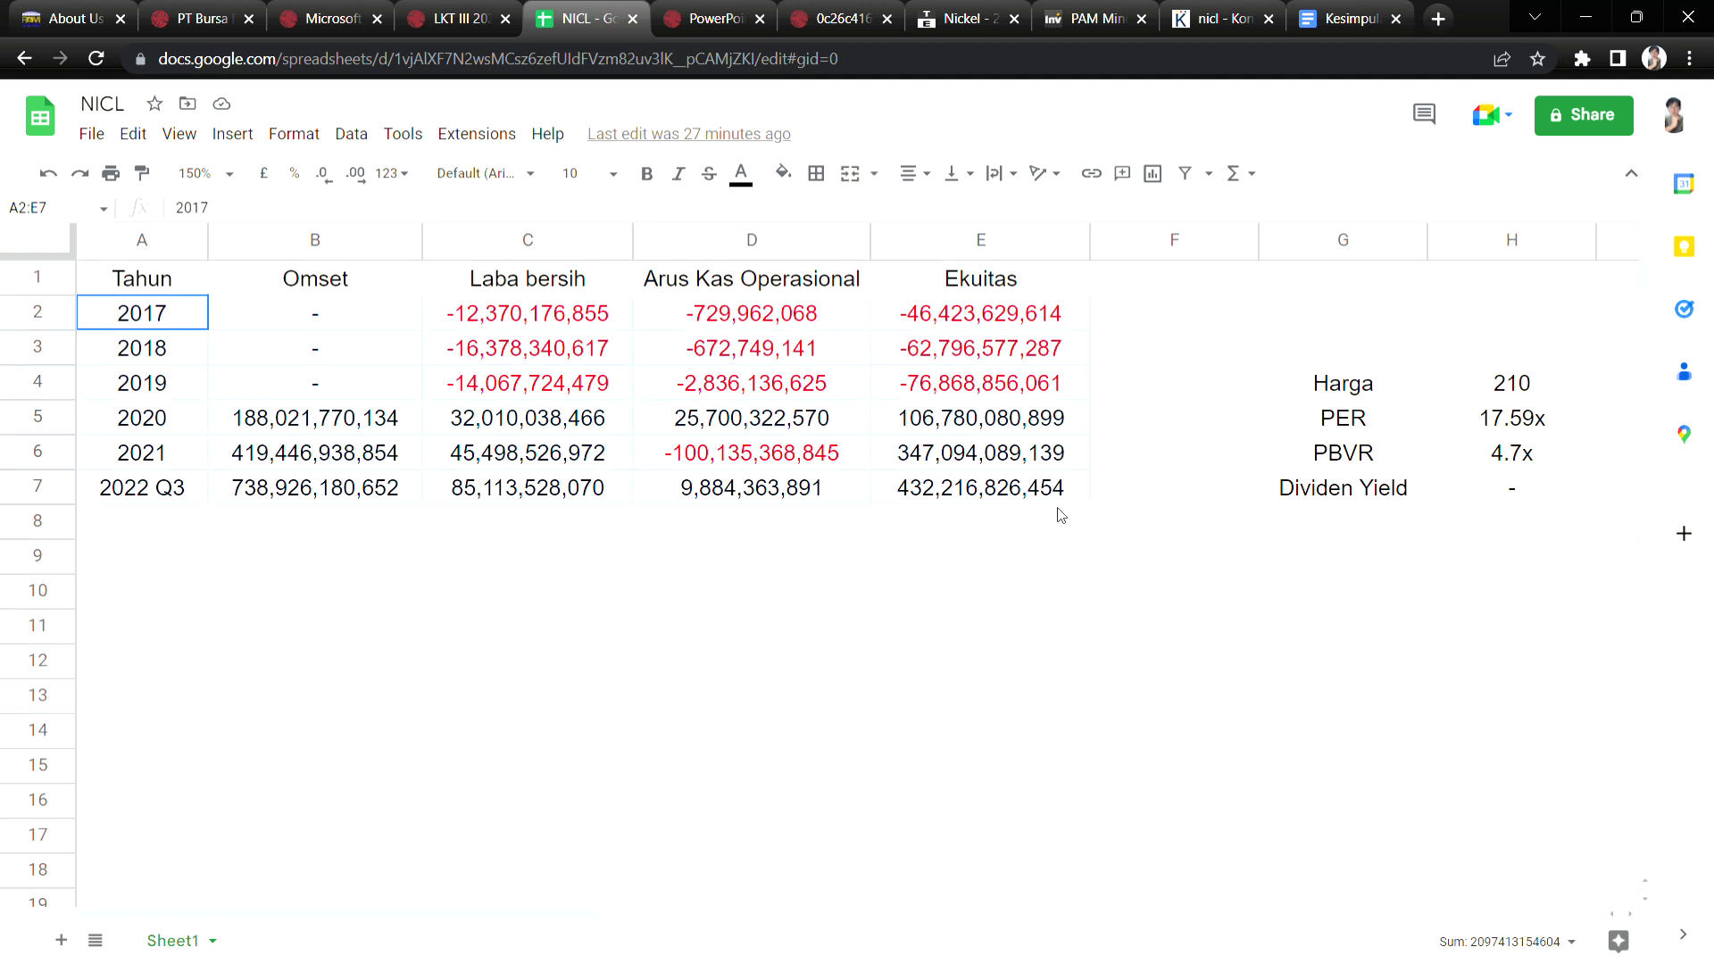
left_click(589, 596)
left_click_drag(182, 458, 1062, 492)
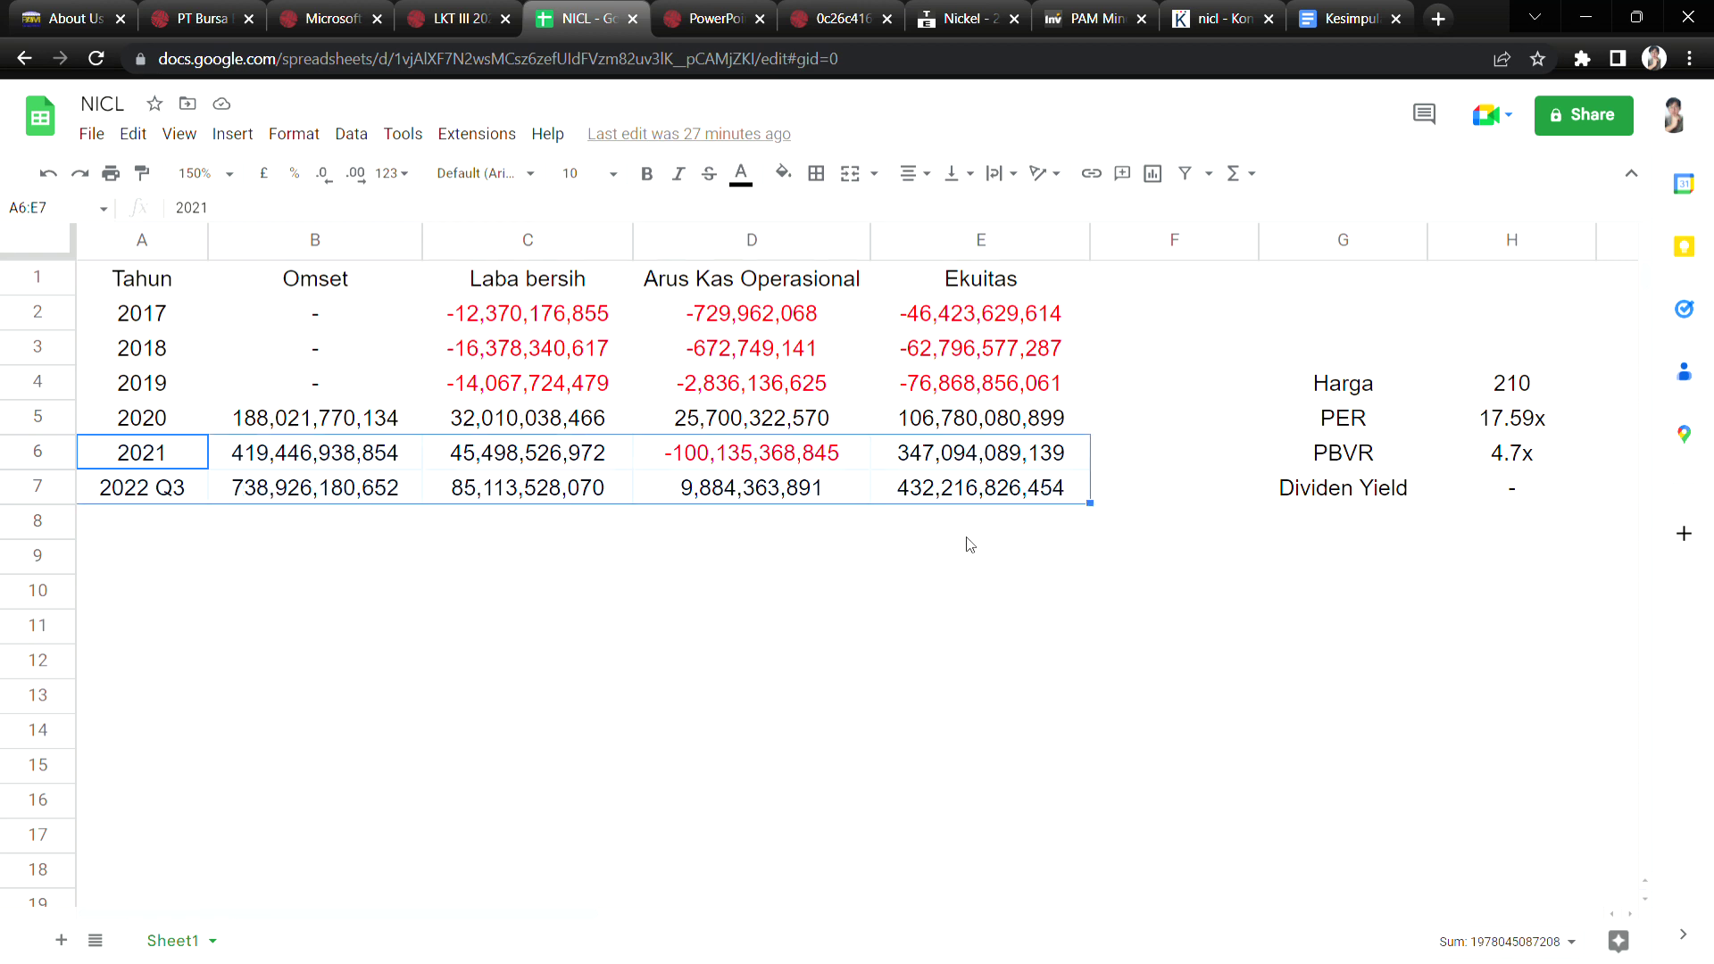
left_click(928, 568)
left_click_drag(241, 311, 1033, 500)
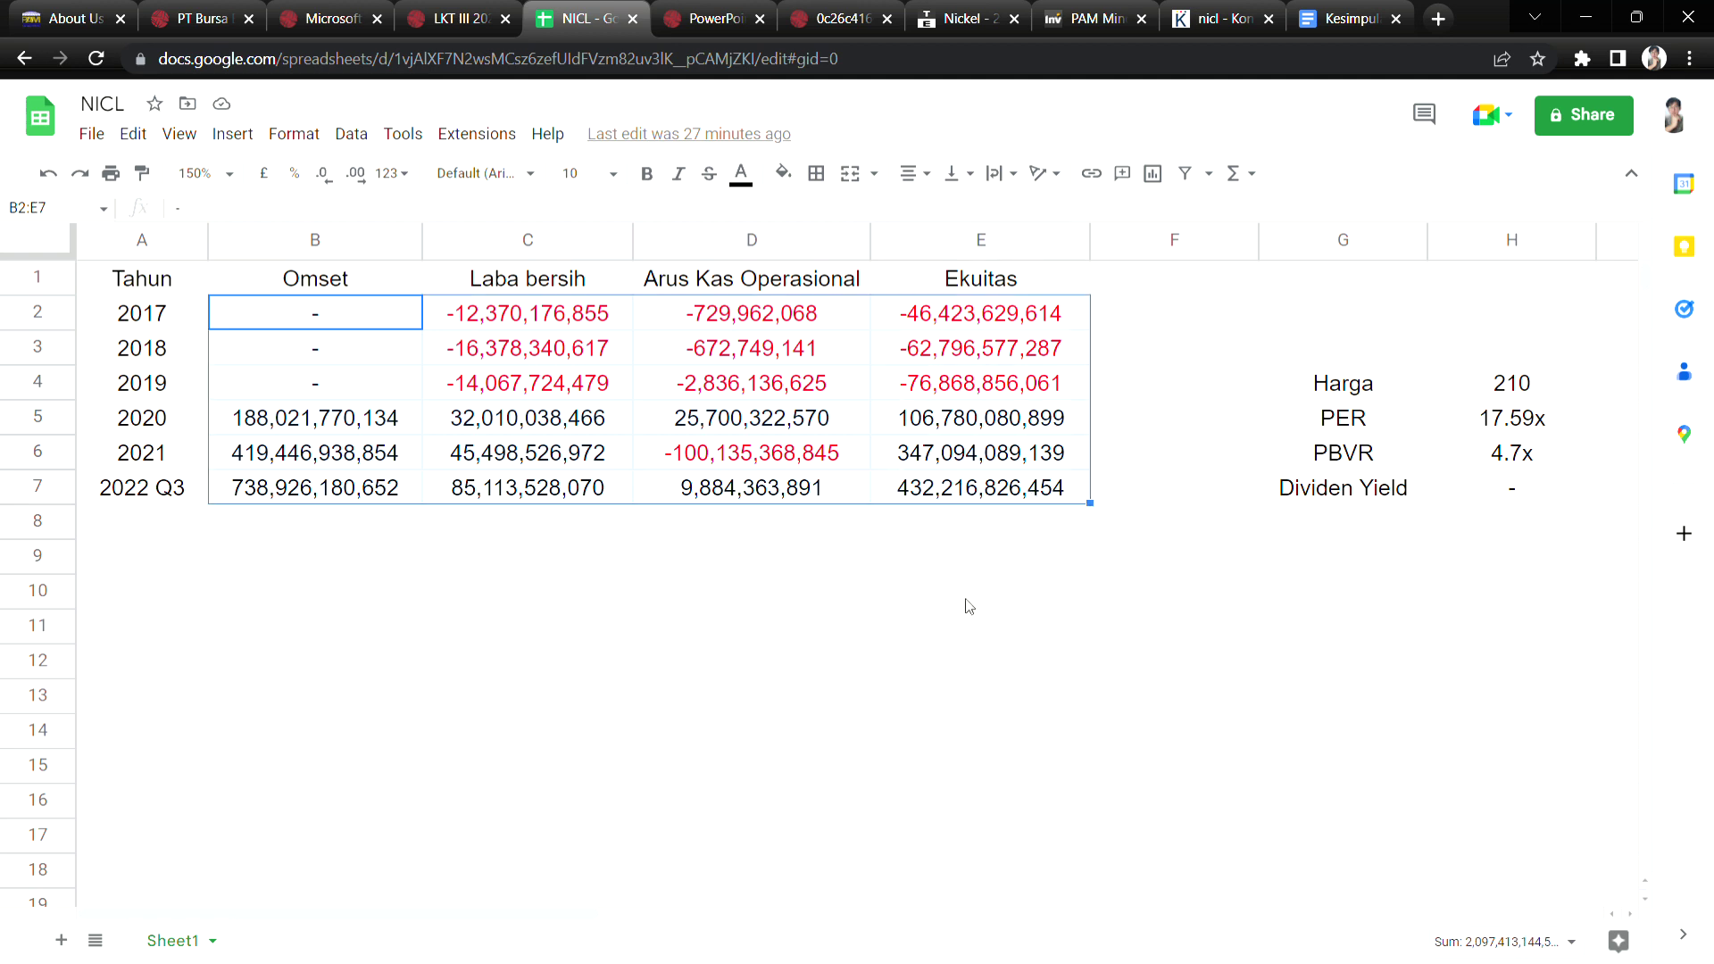
Inspect the 2017–2020 figures from revenue to equity again, then select the empty cells B8:E13 below the table.
left_click(696, 634)
left_click(243, 325)
left_click_drag(243, 325, 1053, 432)
left_click(772, 665)
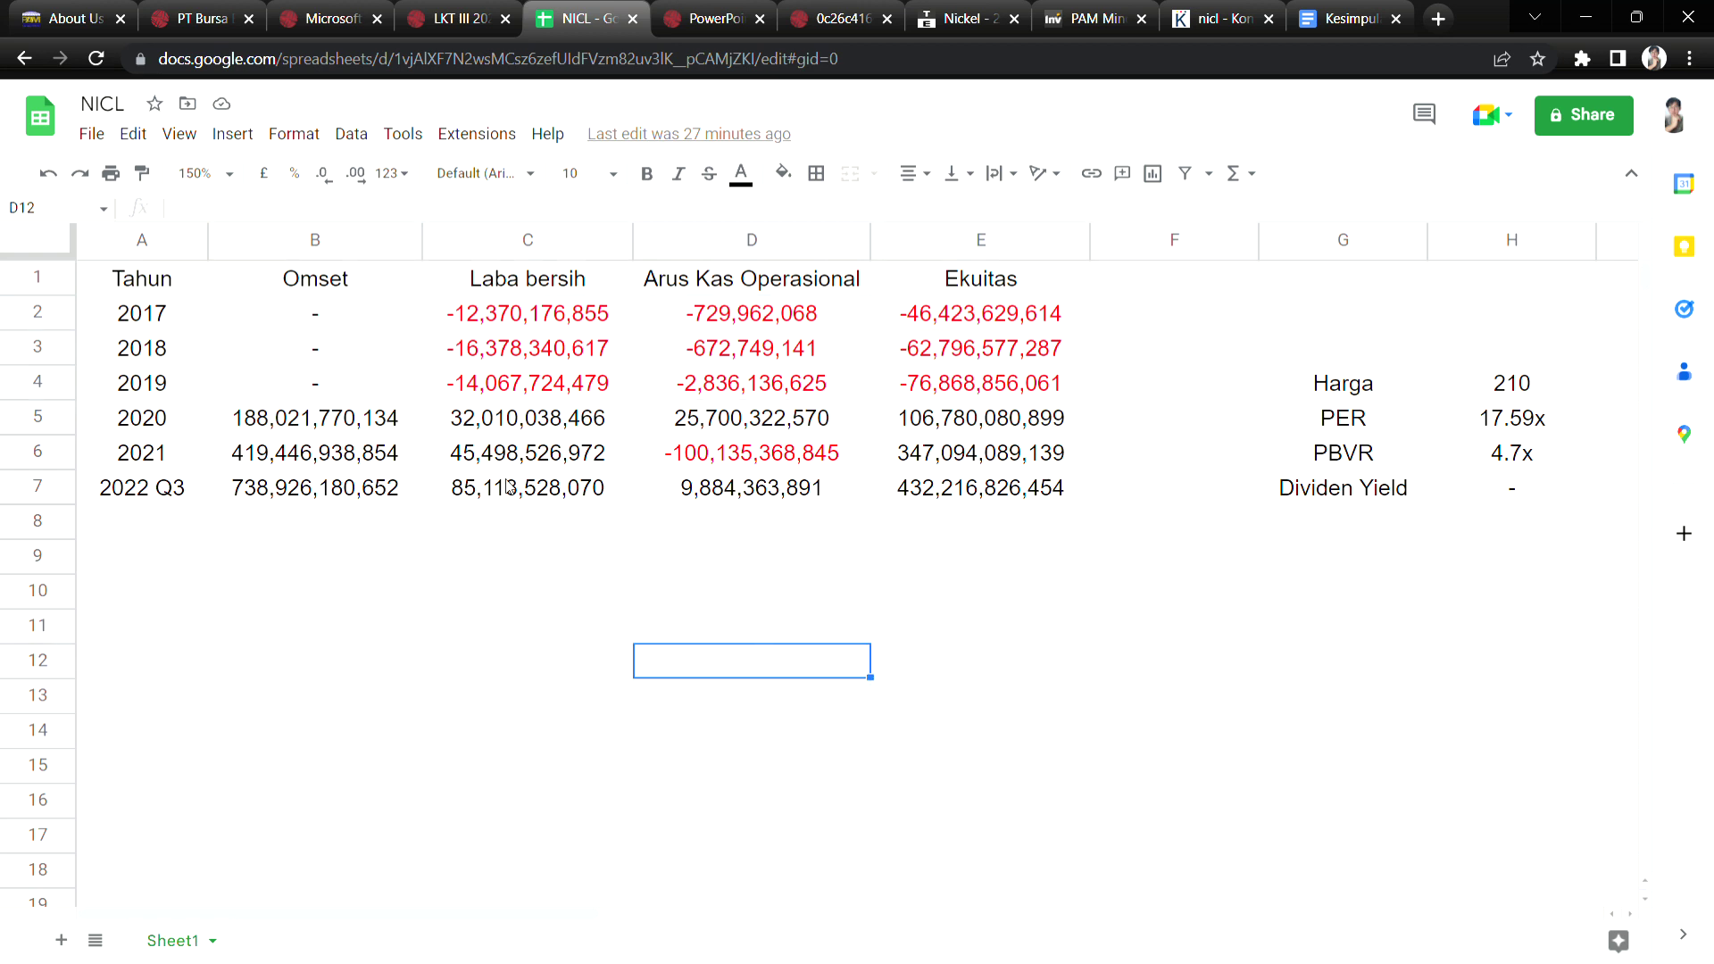
left_click(1013, 624)
left_click_drag(295, 536, 999, 677)
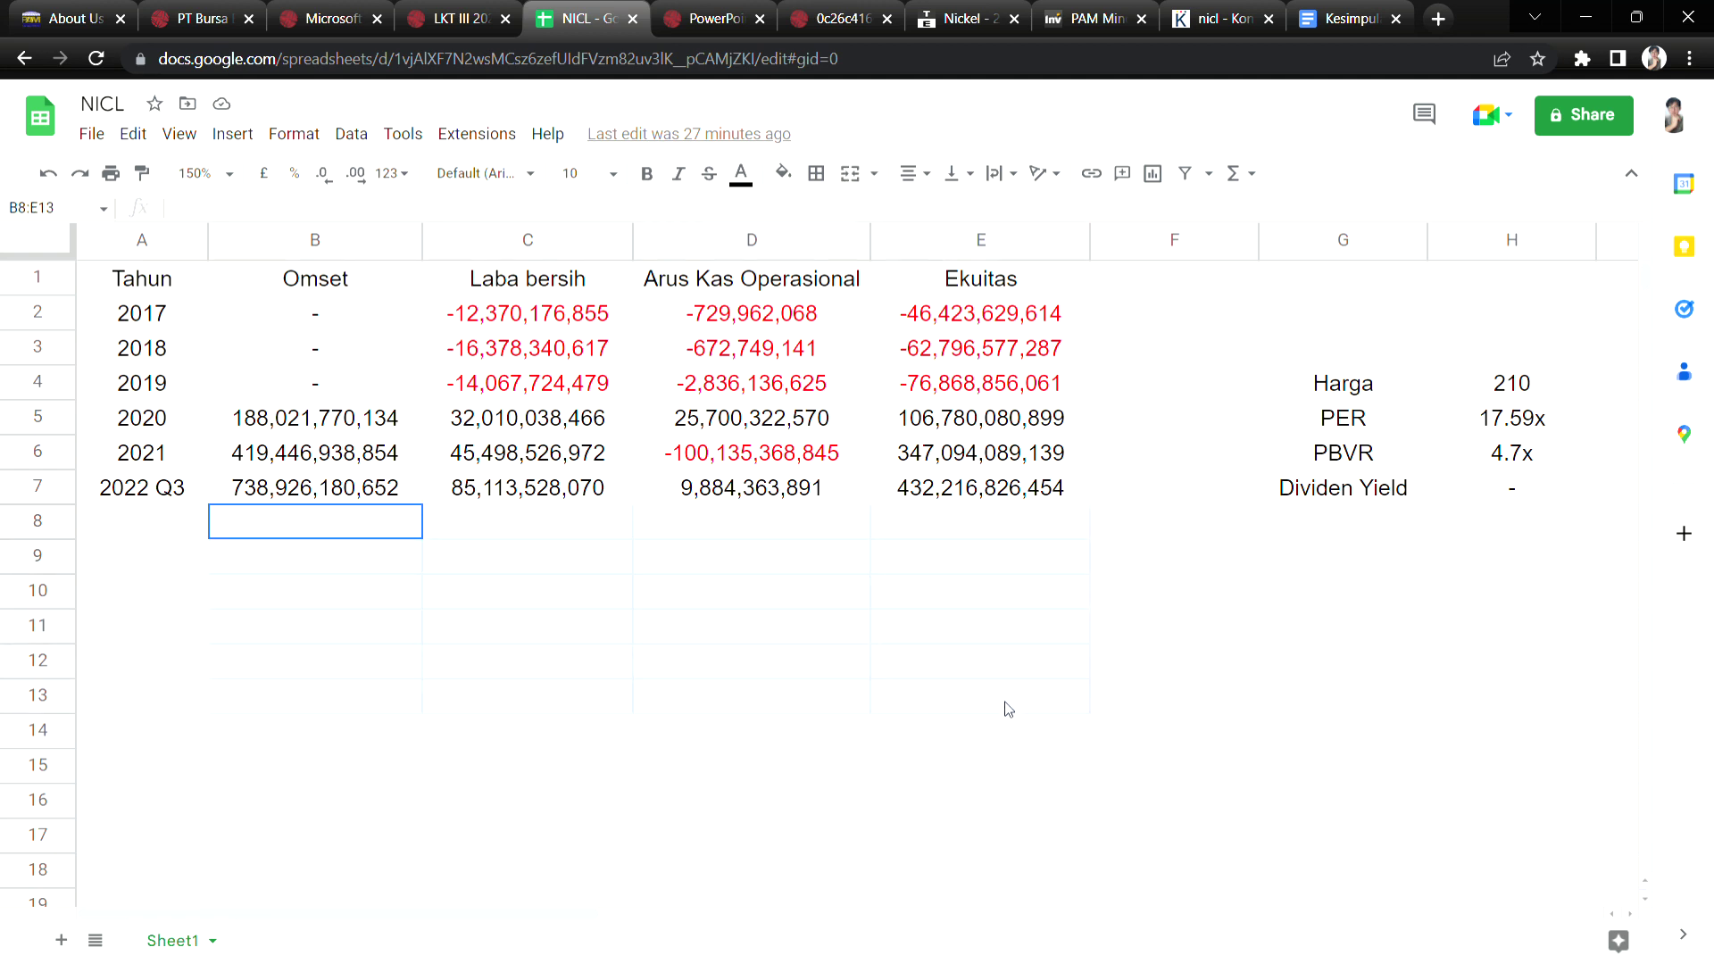
Write the note "Aneh, mencurigakan" in cell D11 below the operating cash flow column.
left_click(724, 630)
type("Aneh")
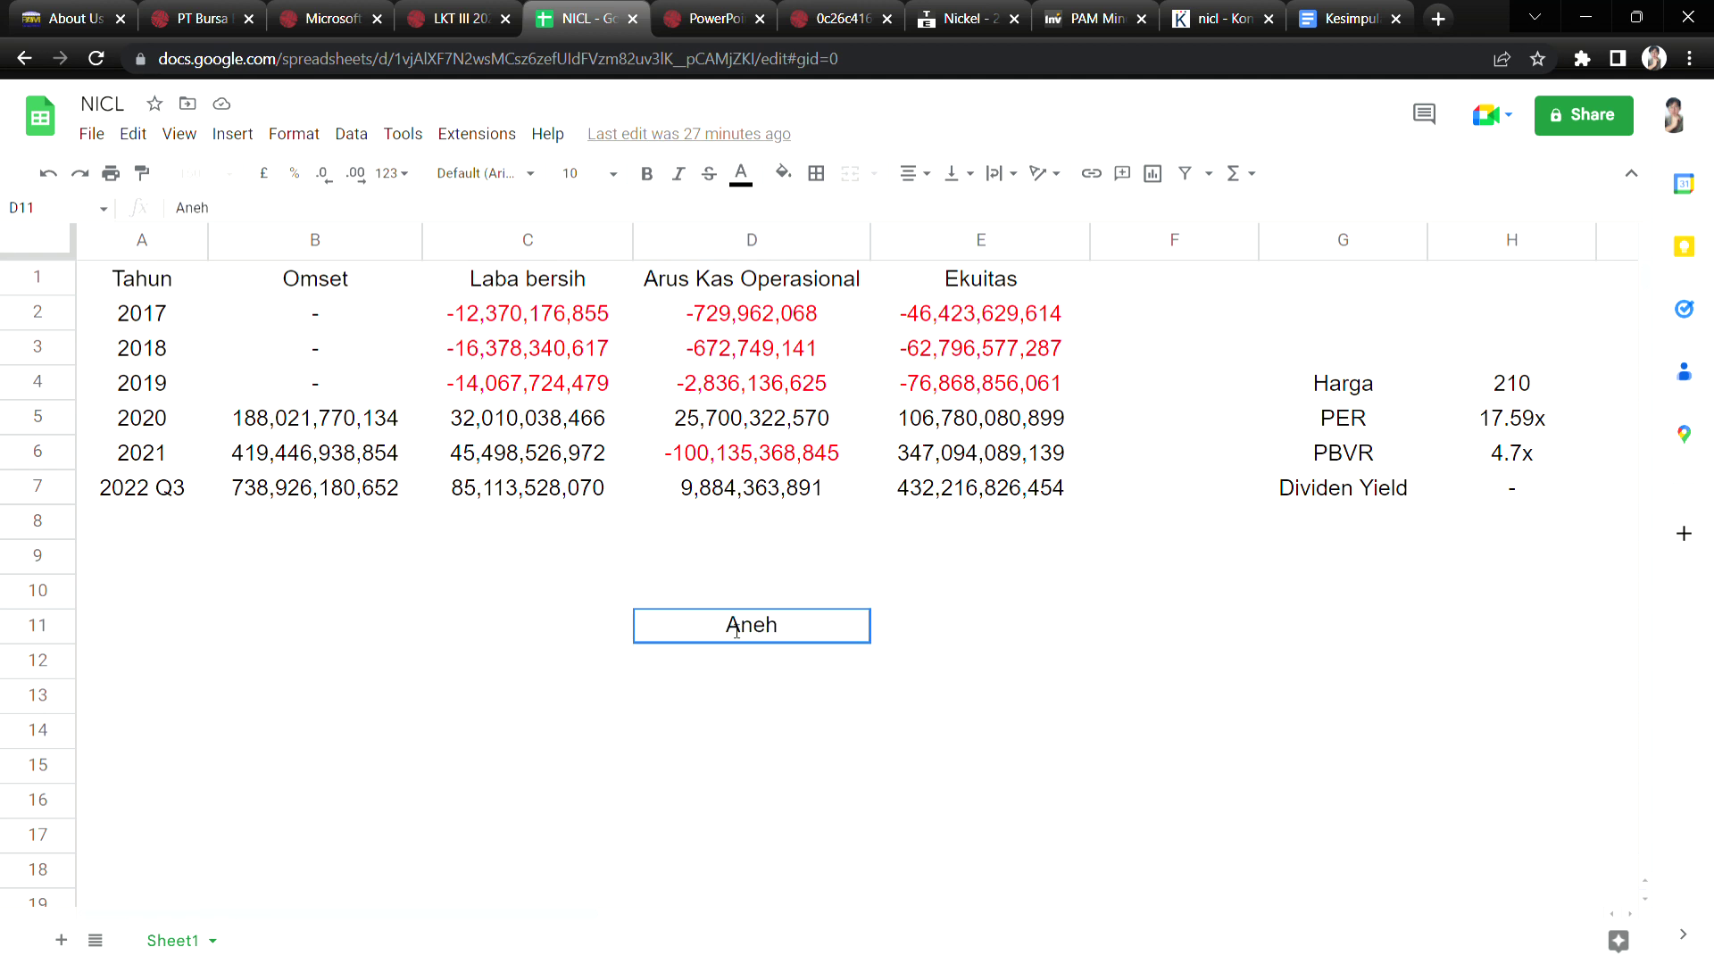
type(", mencurigkan")
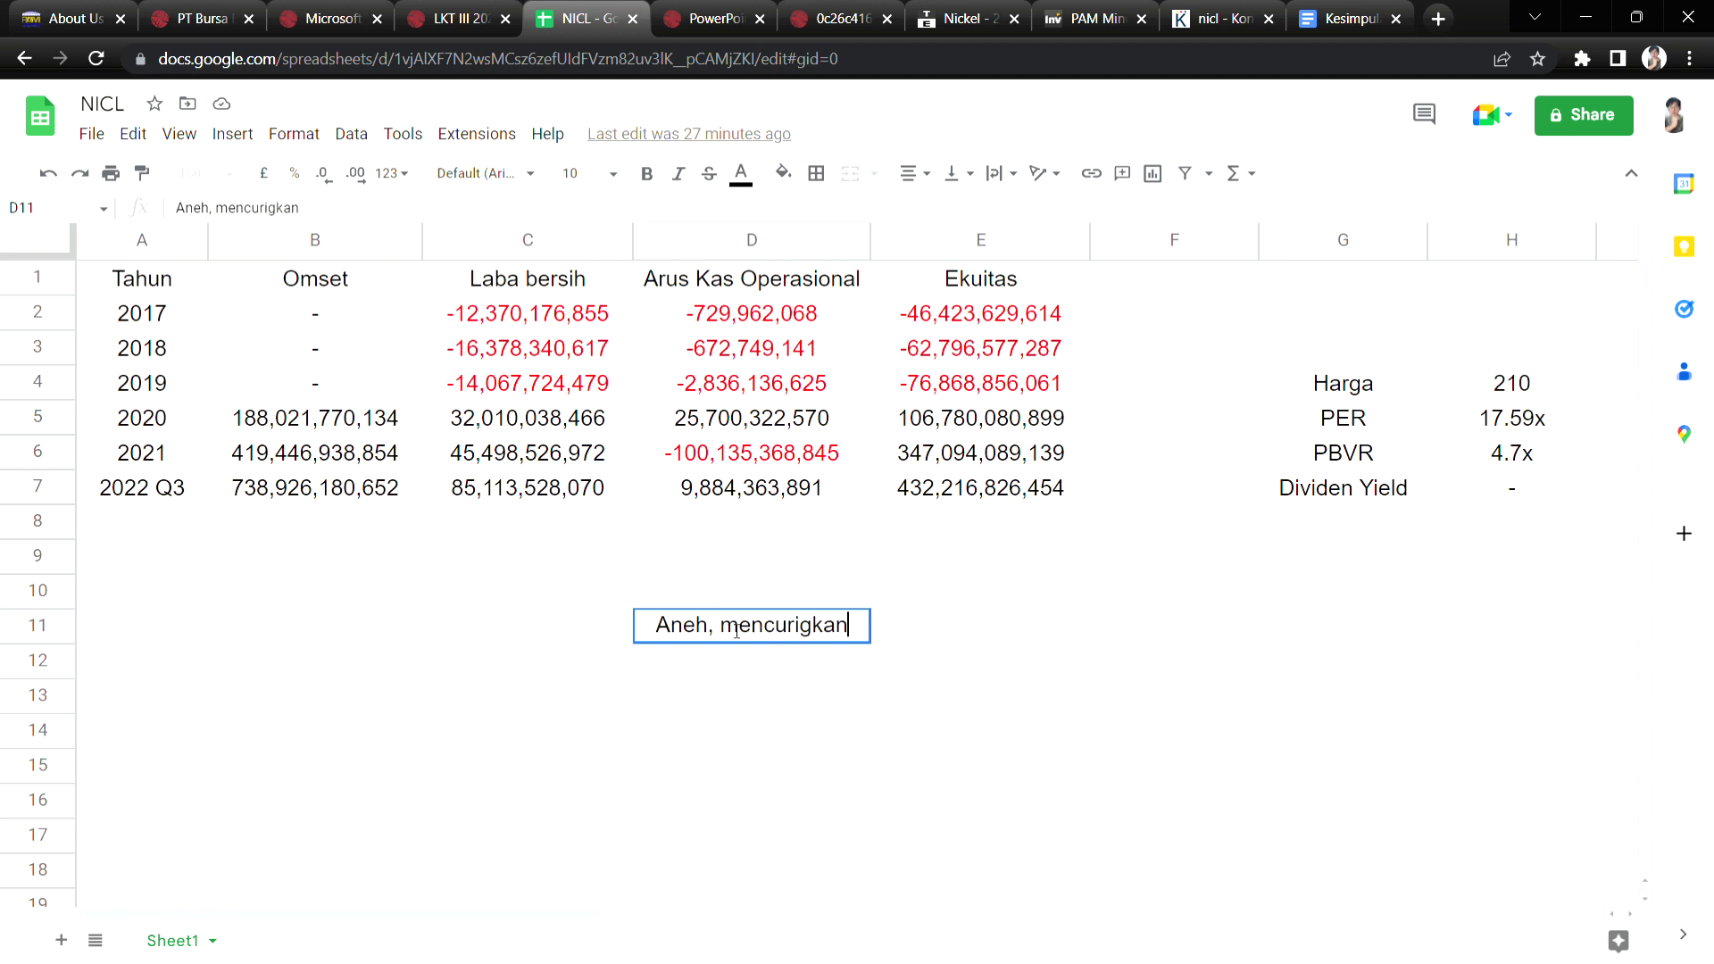
key("Left")
key("Left")
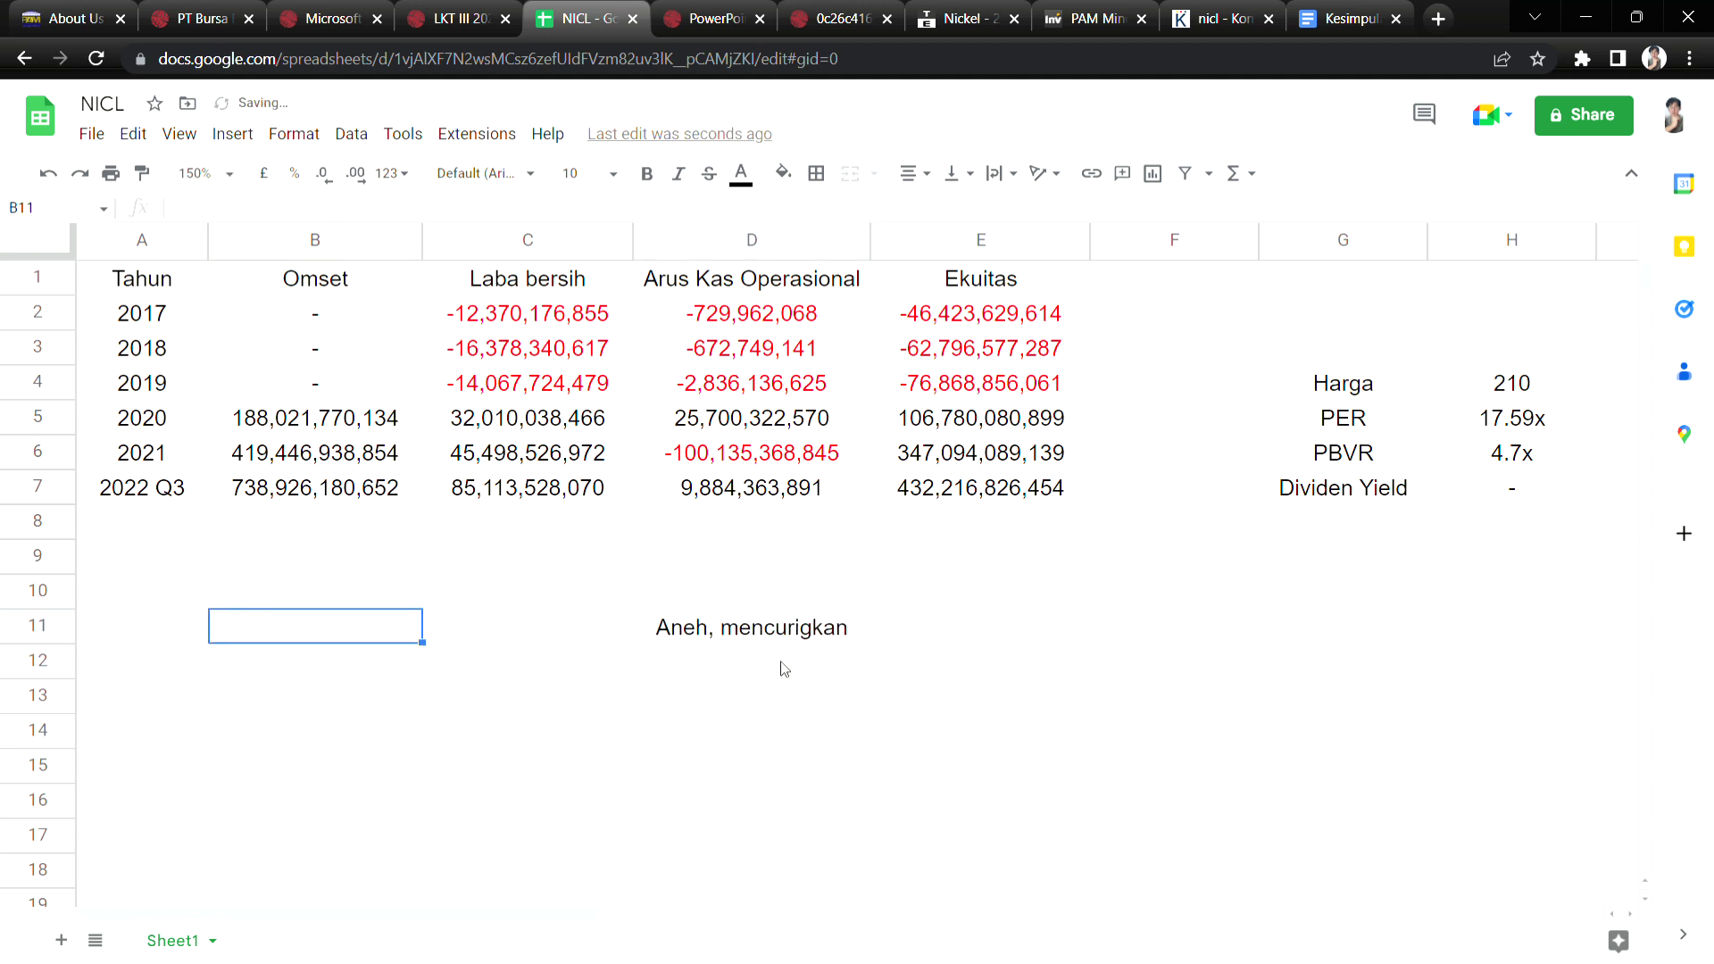
double_click(806, 635)
type("a")
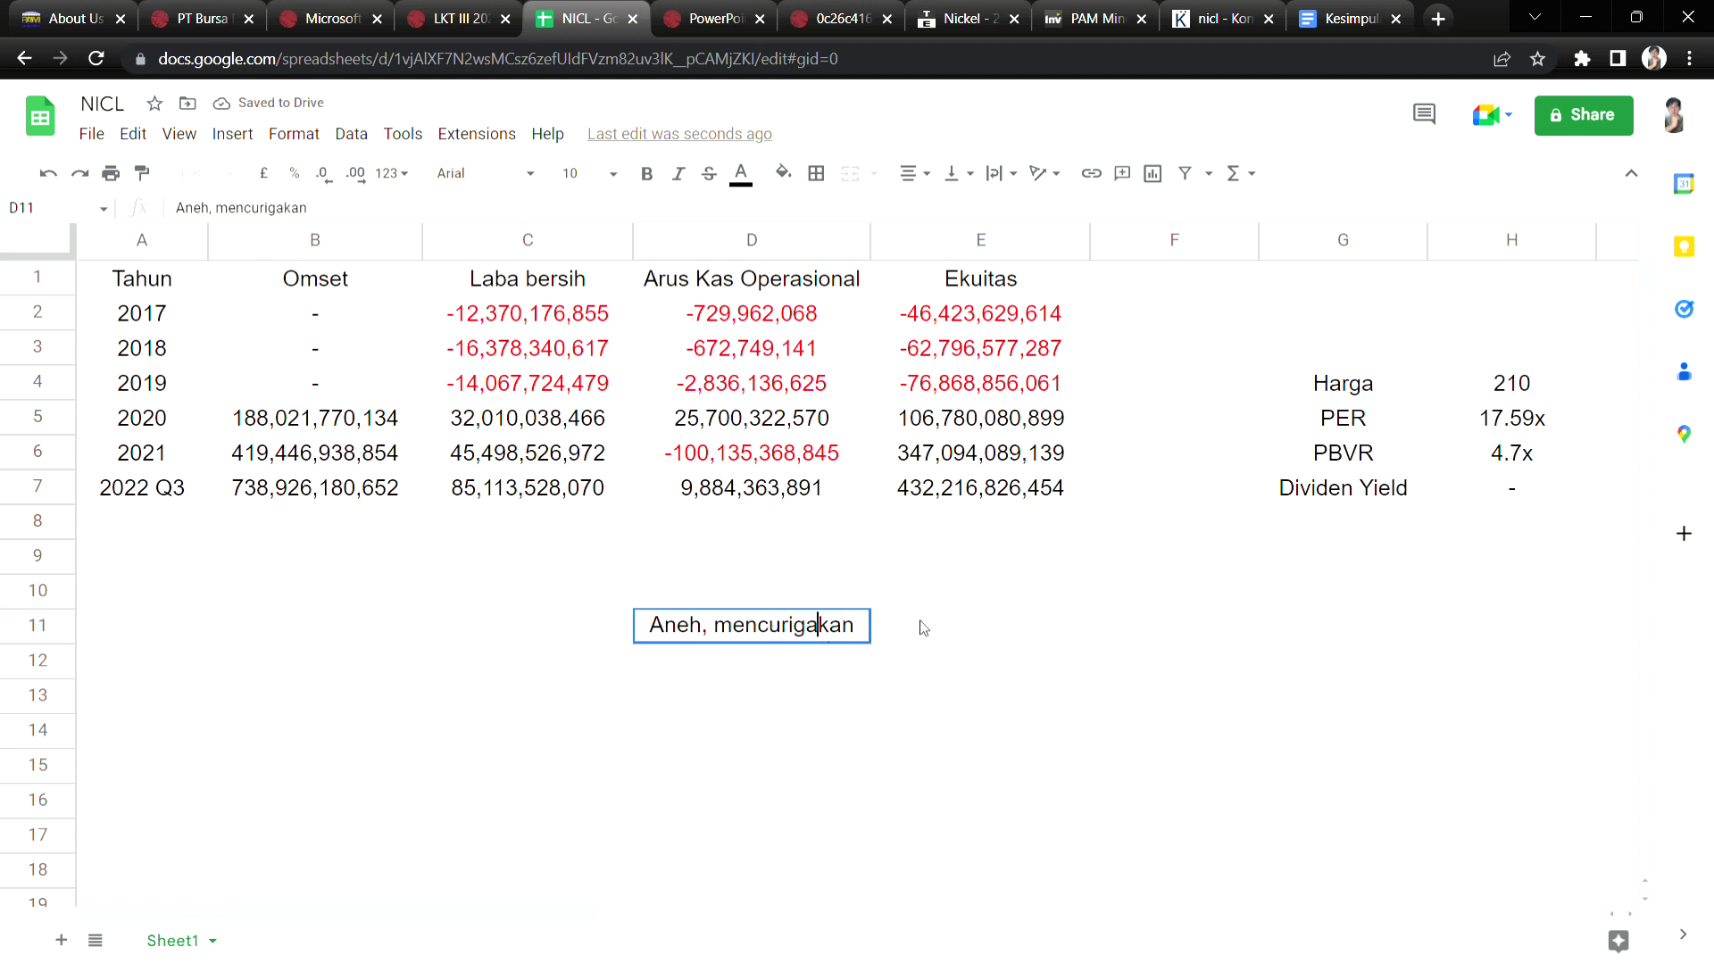
key("Tab")
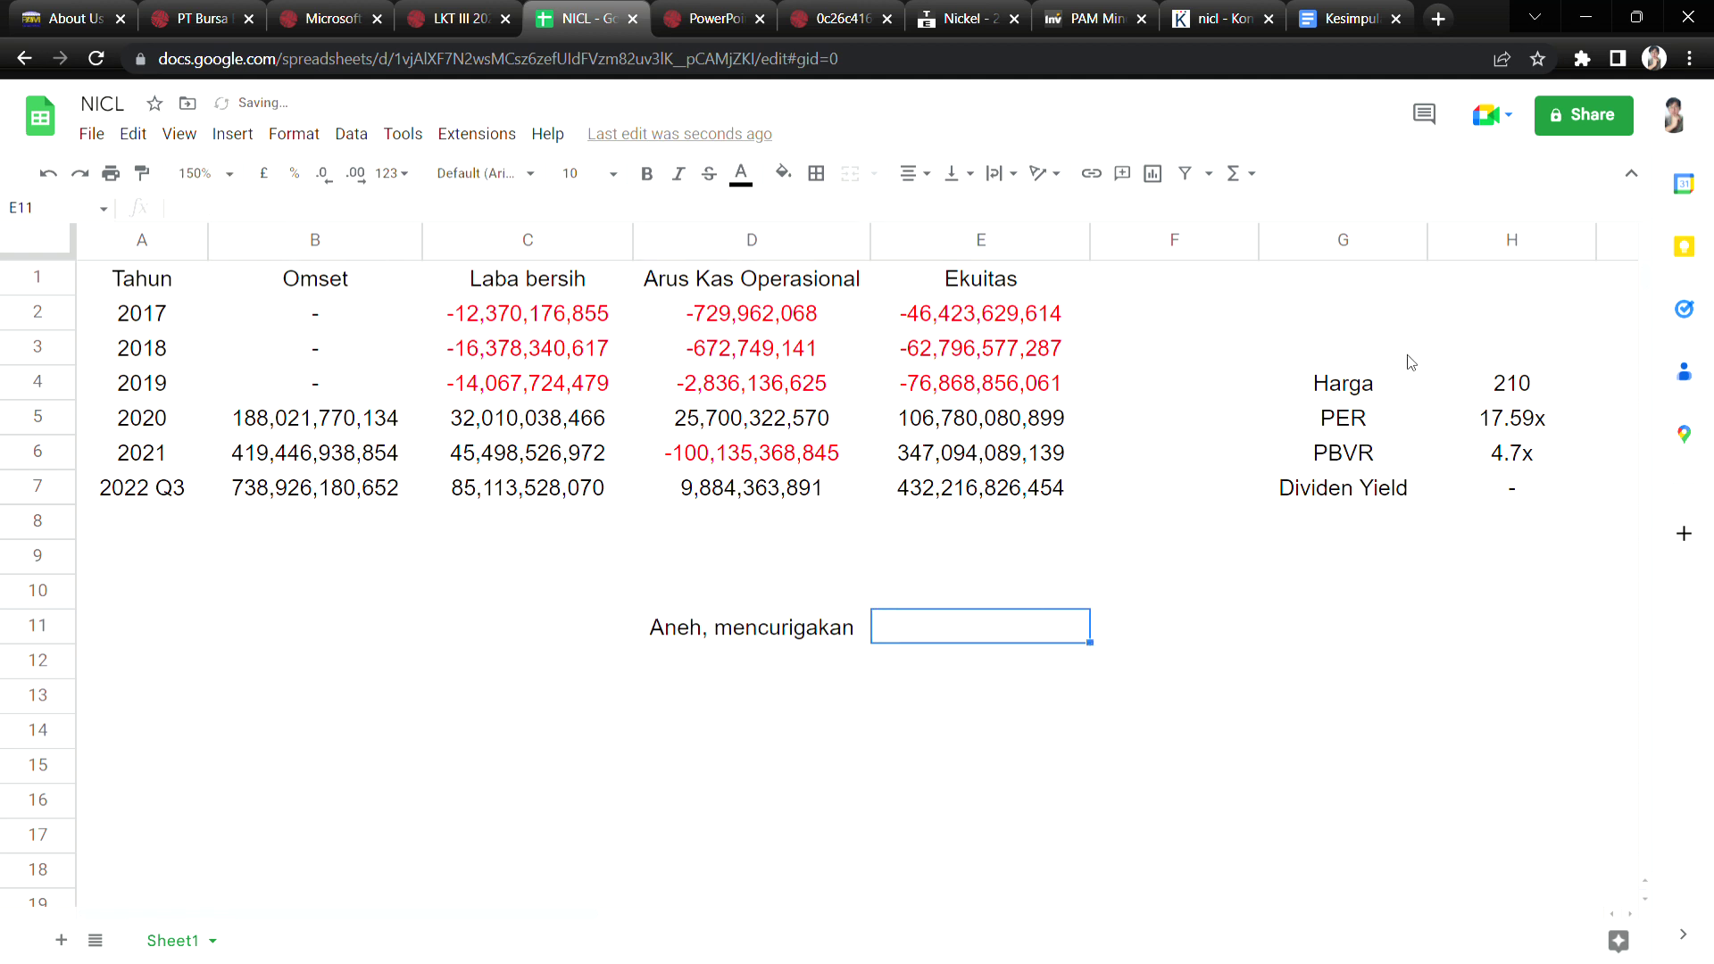
Inspect the share price, PER and PBVR cells in the valuation table.
left_click(1408, 396)
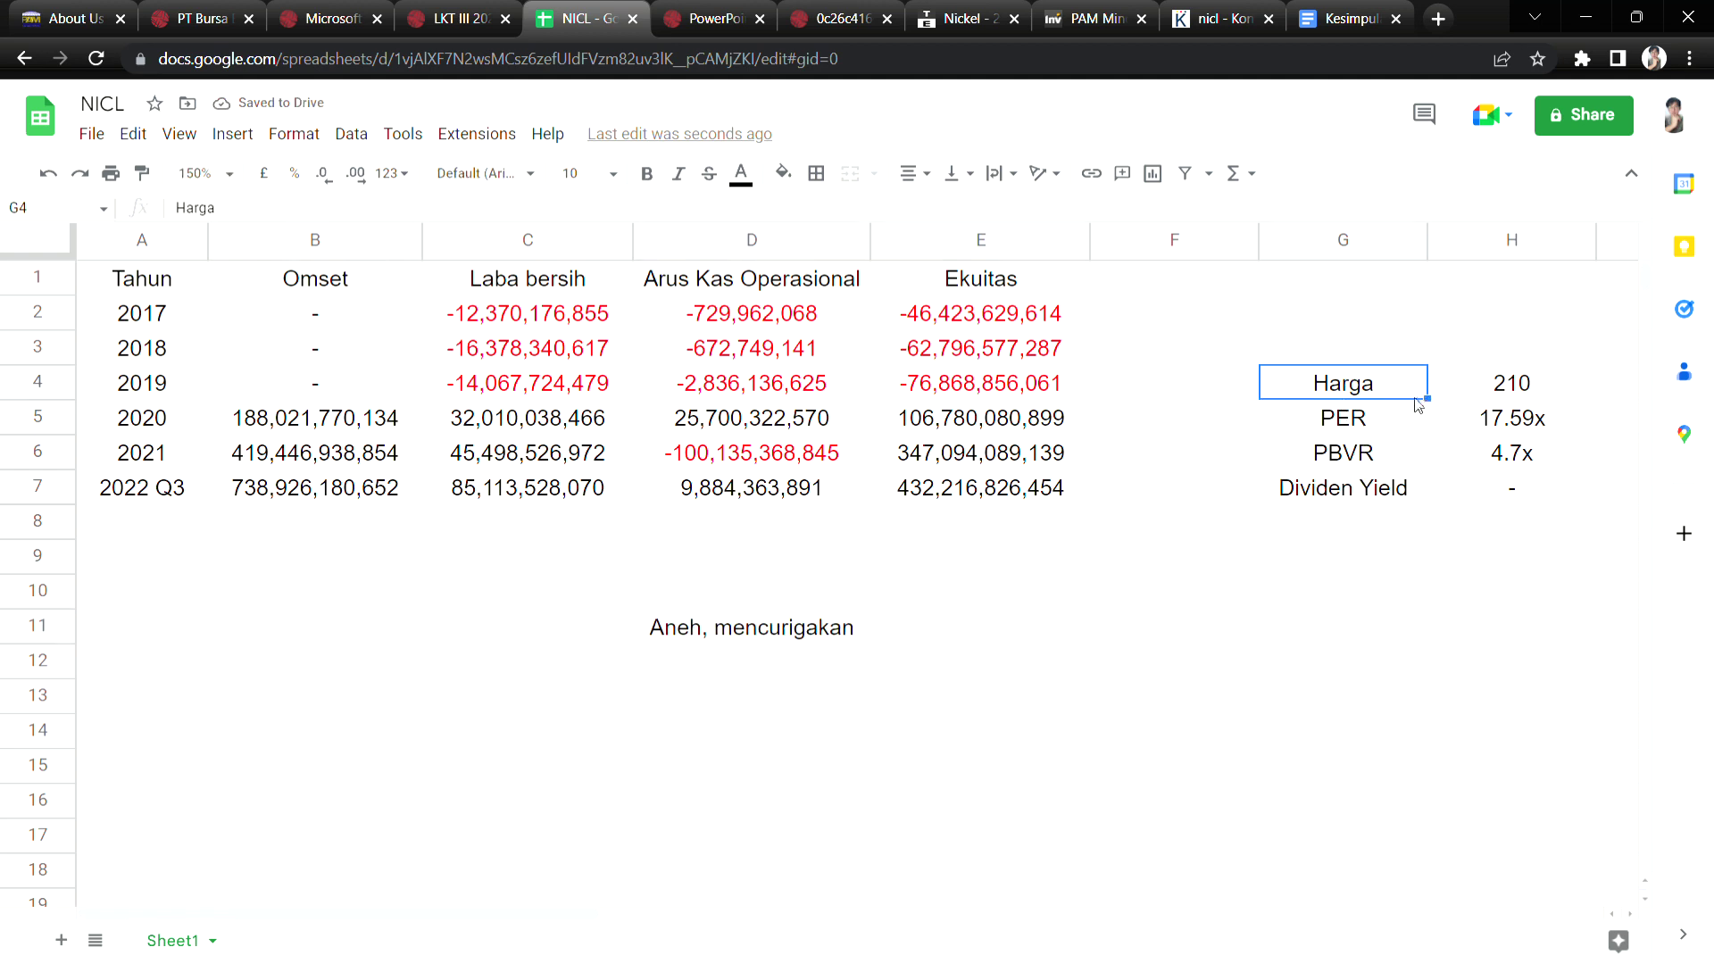
left_click(1477, 397)
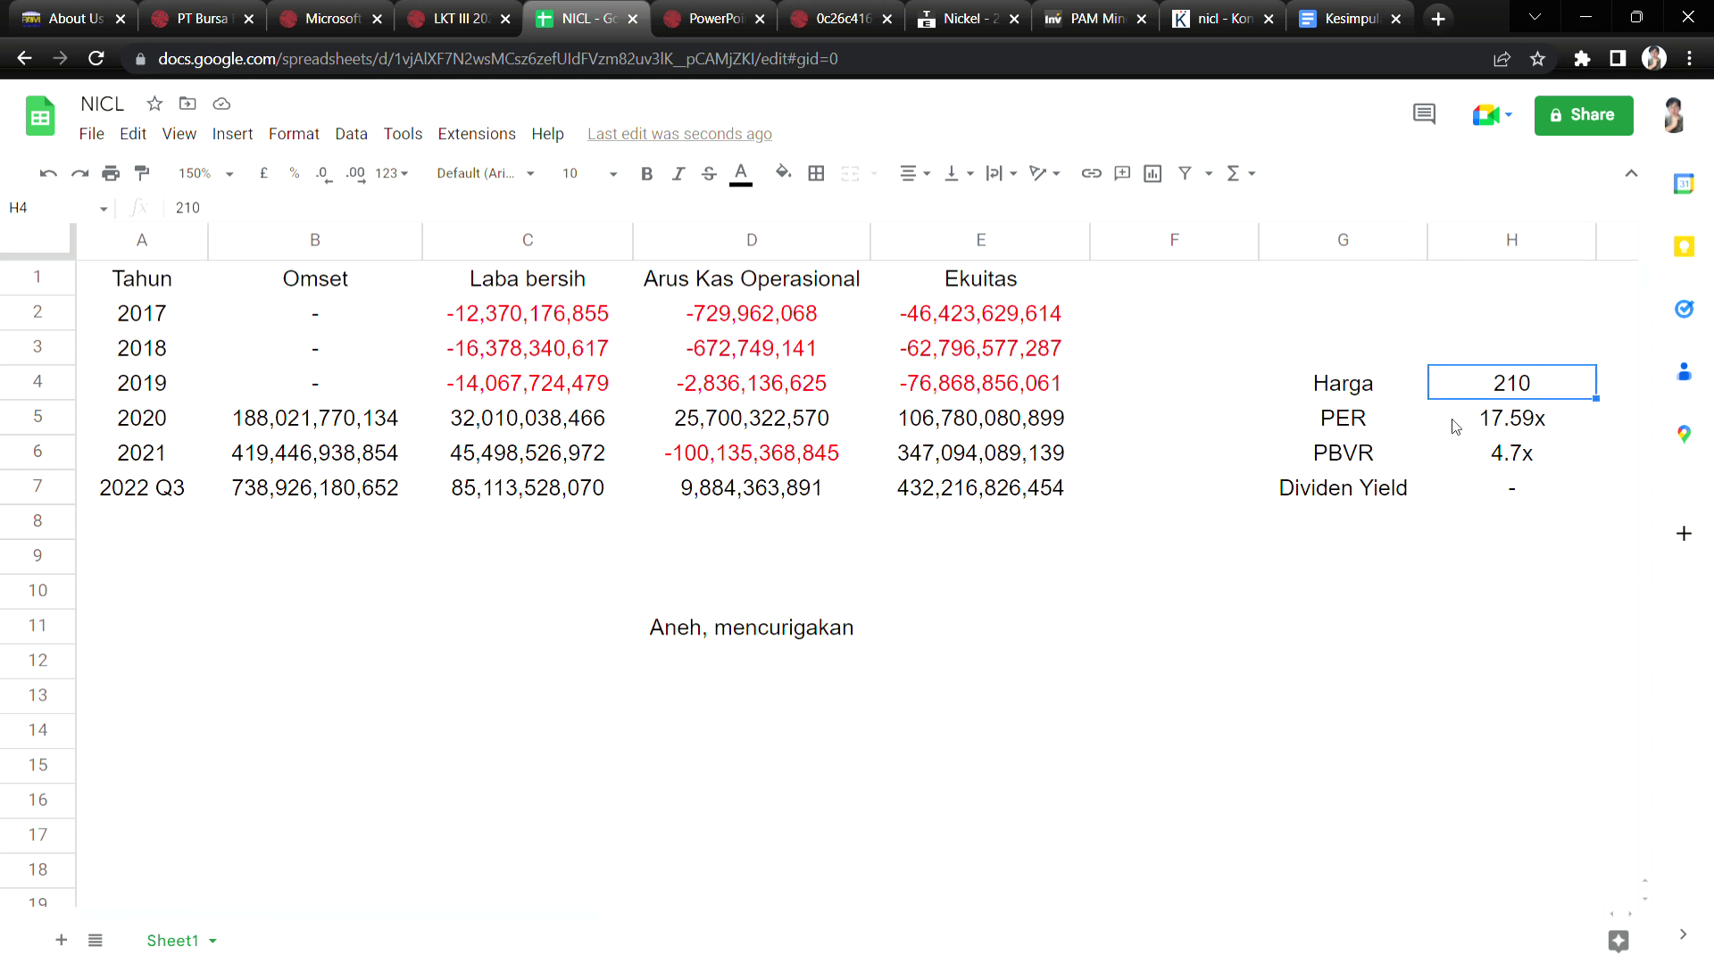
left_click(1455, 426)
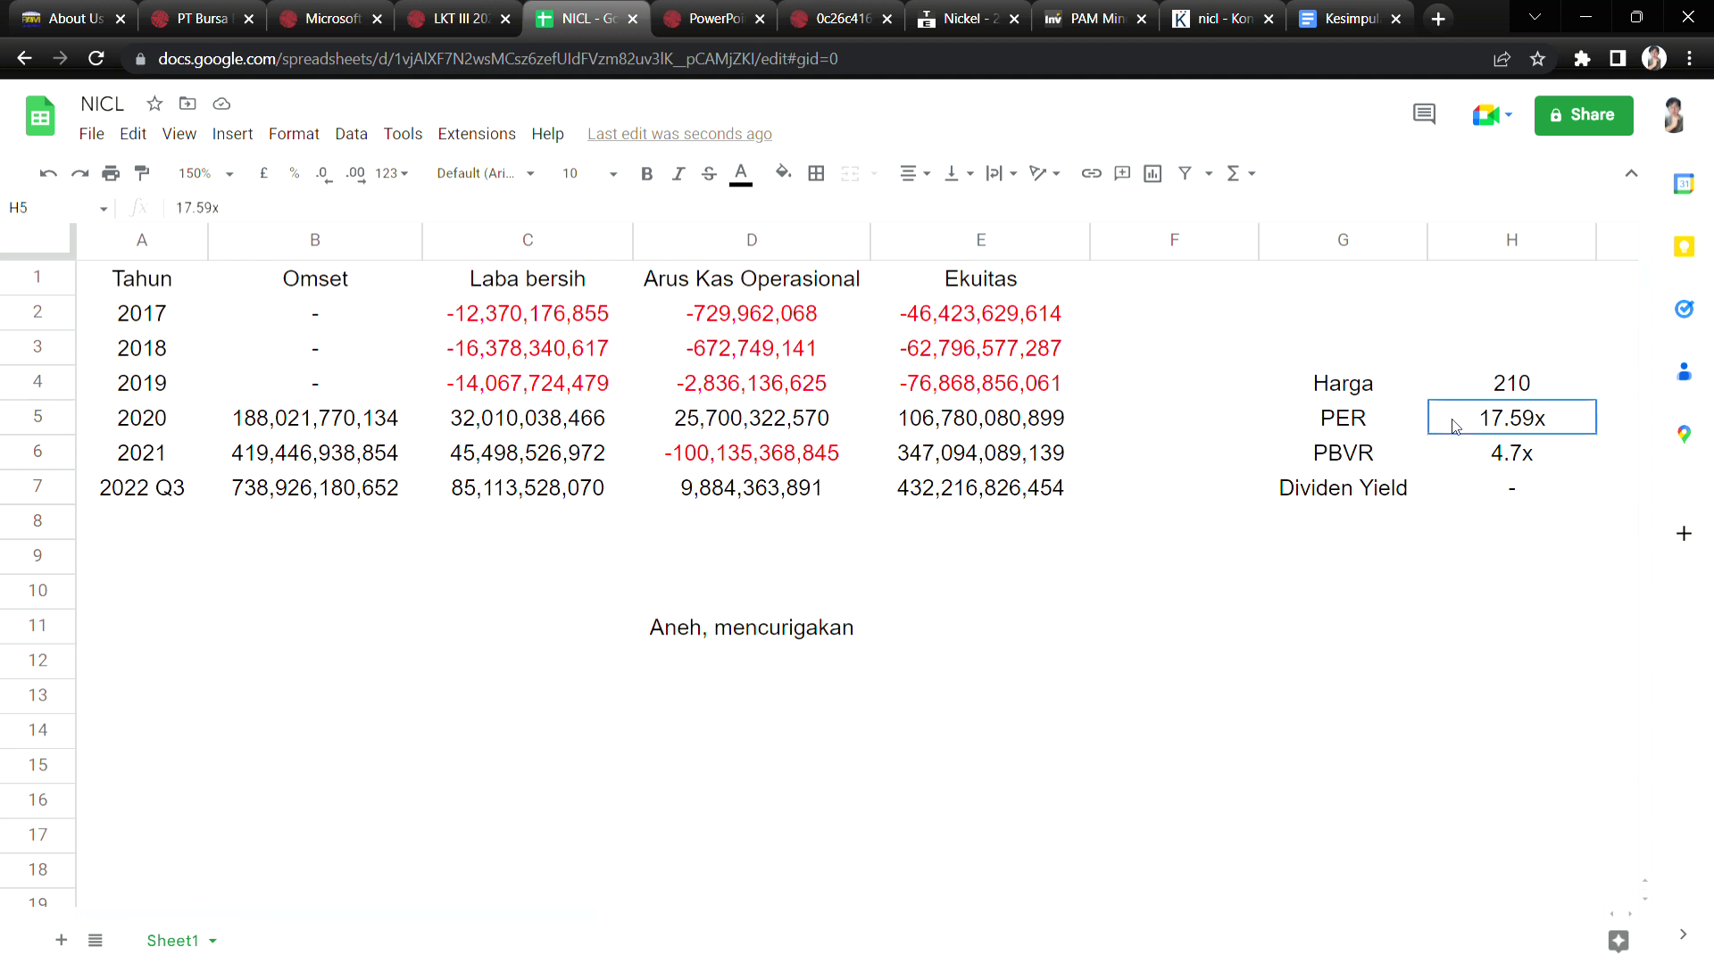
left_click(1446, 466)
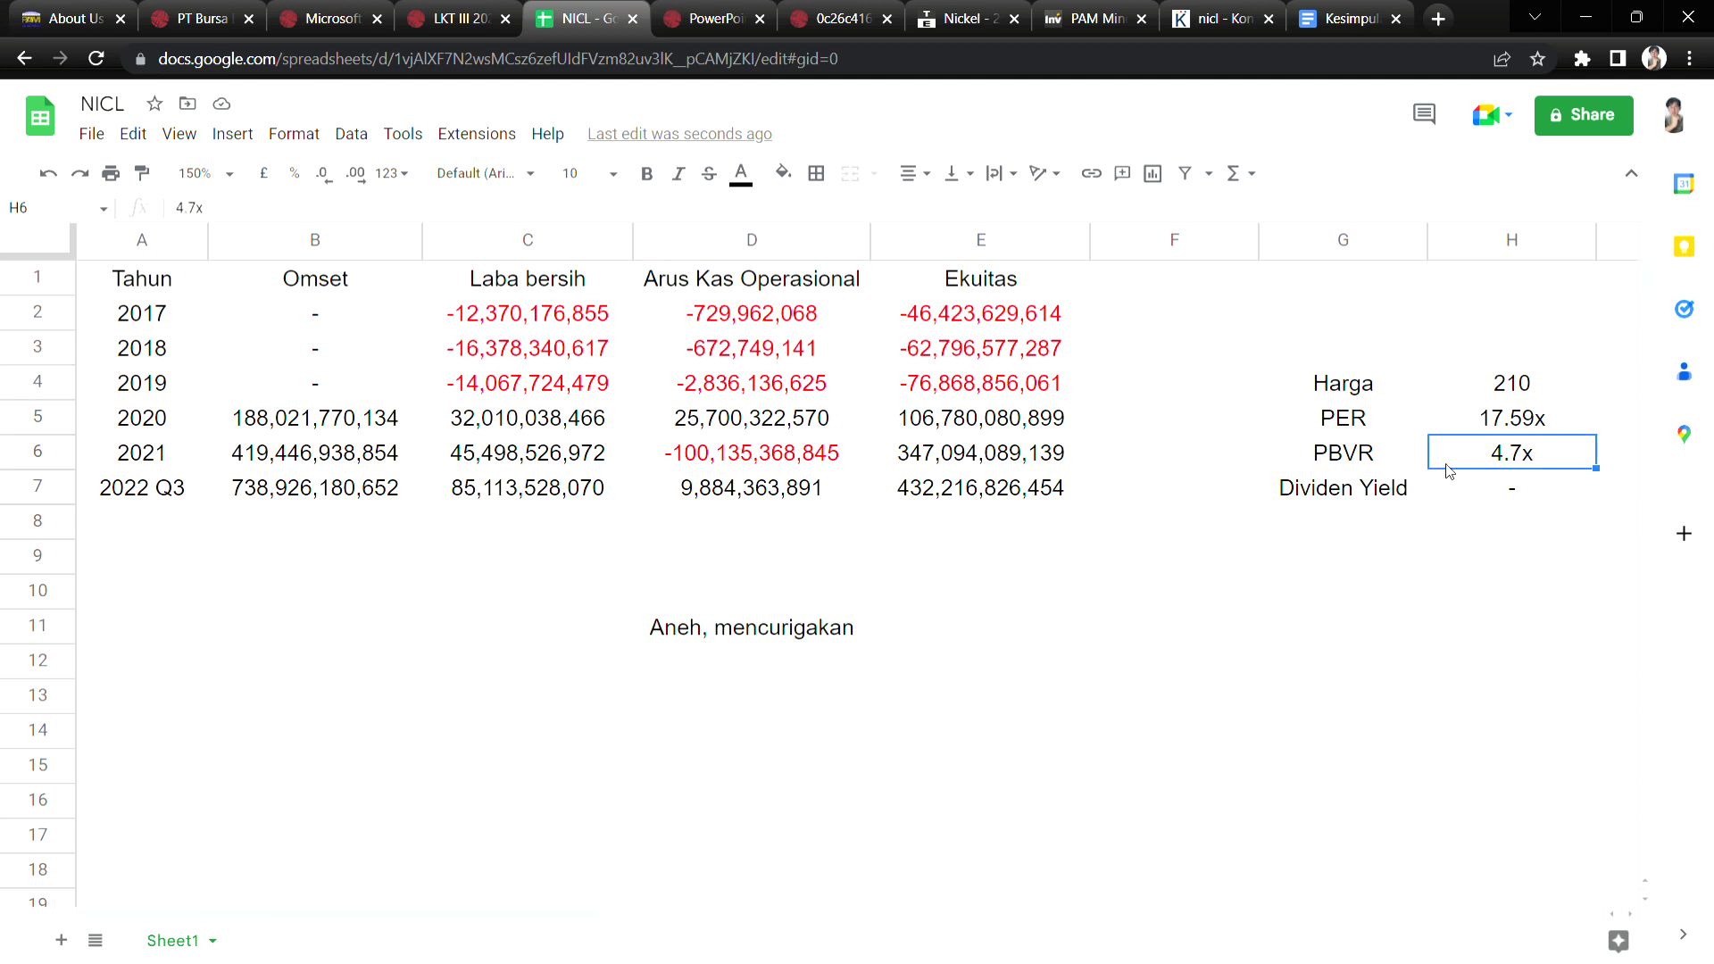
Enter the note "mahal" in cell H3 above the share price and check it against the PBVR and PER cells.
left_click(1464, 359)
type("mahal")
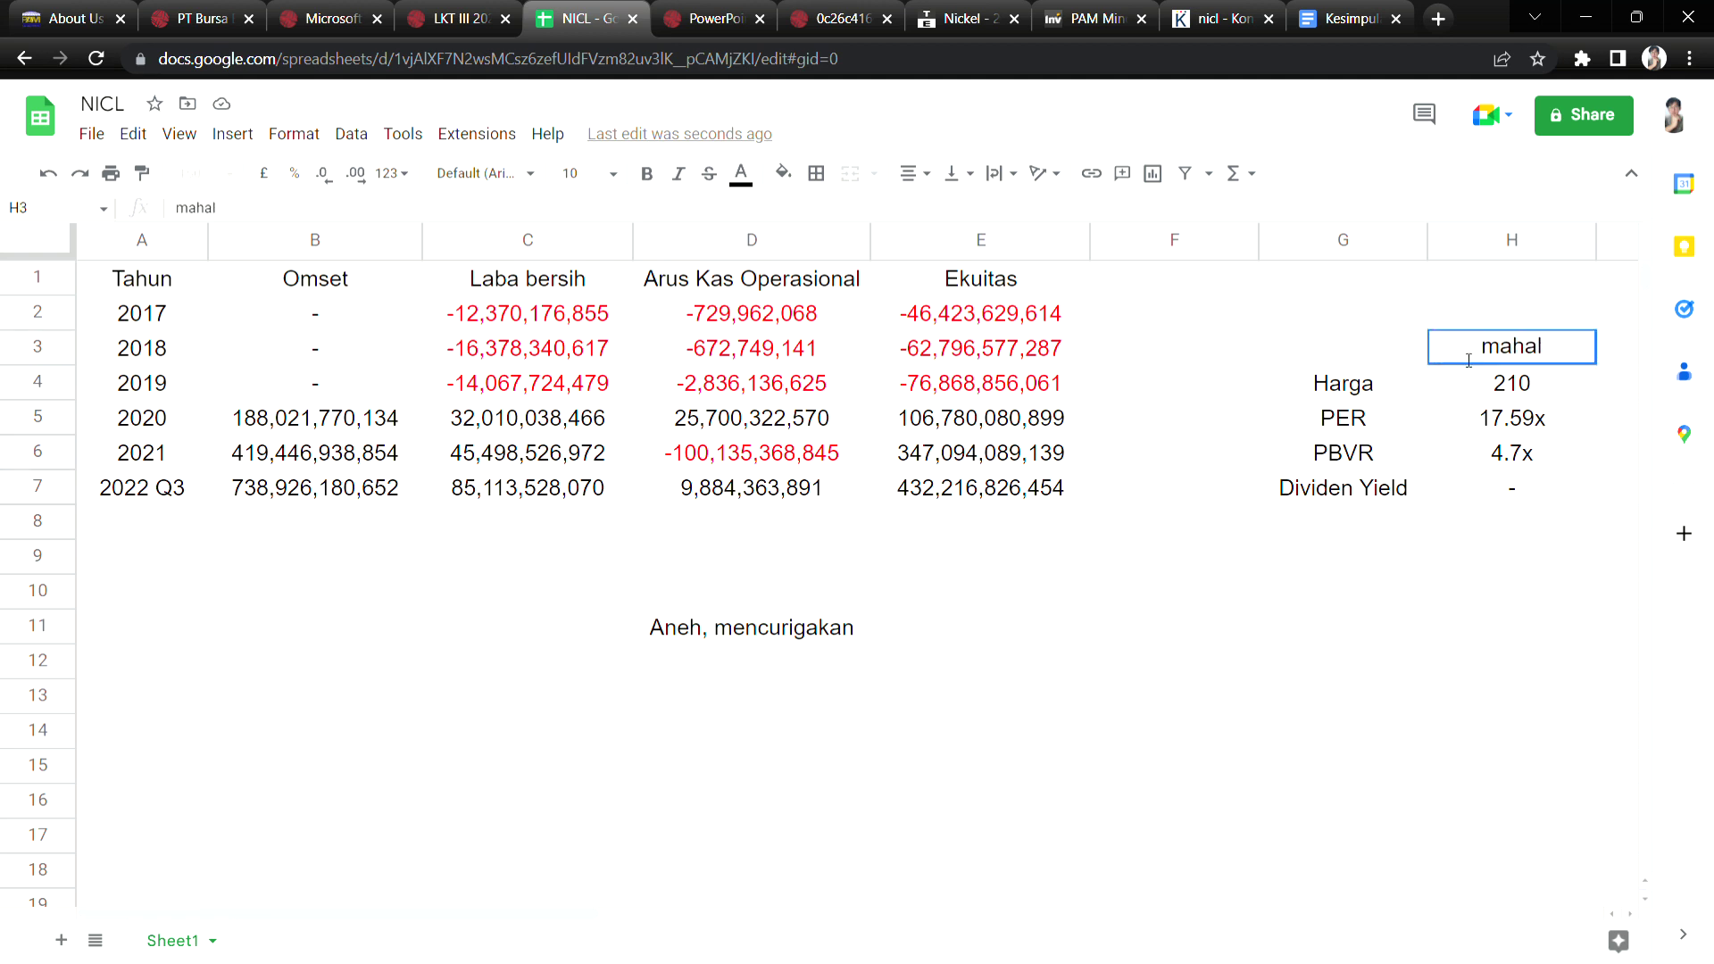
left_click(1447, 462)
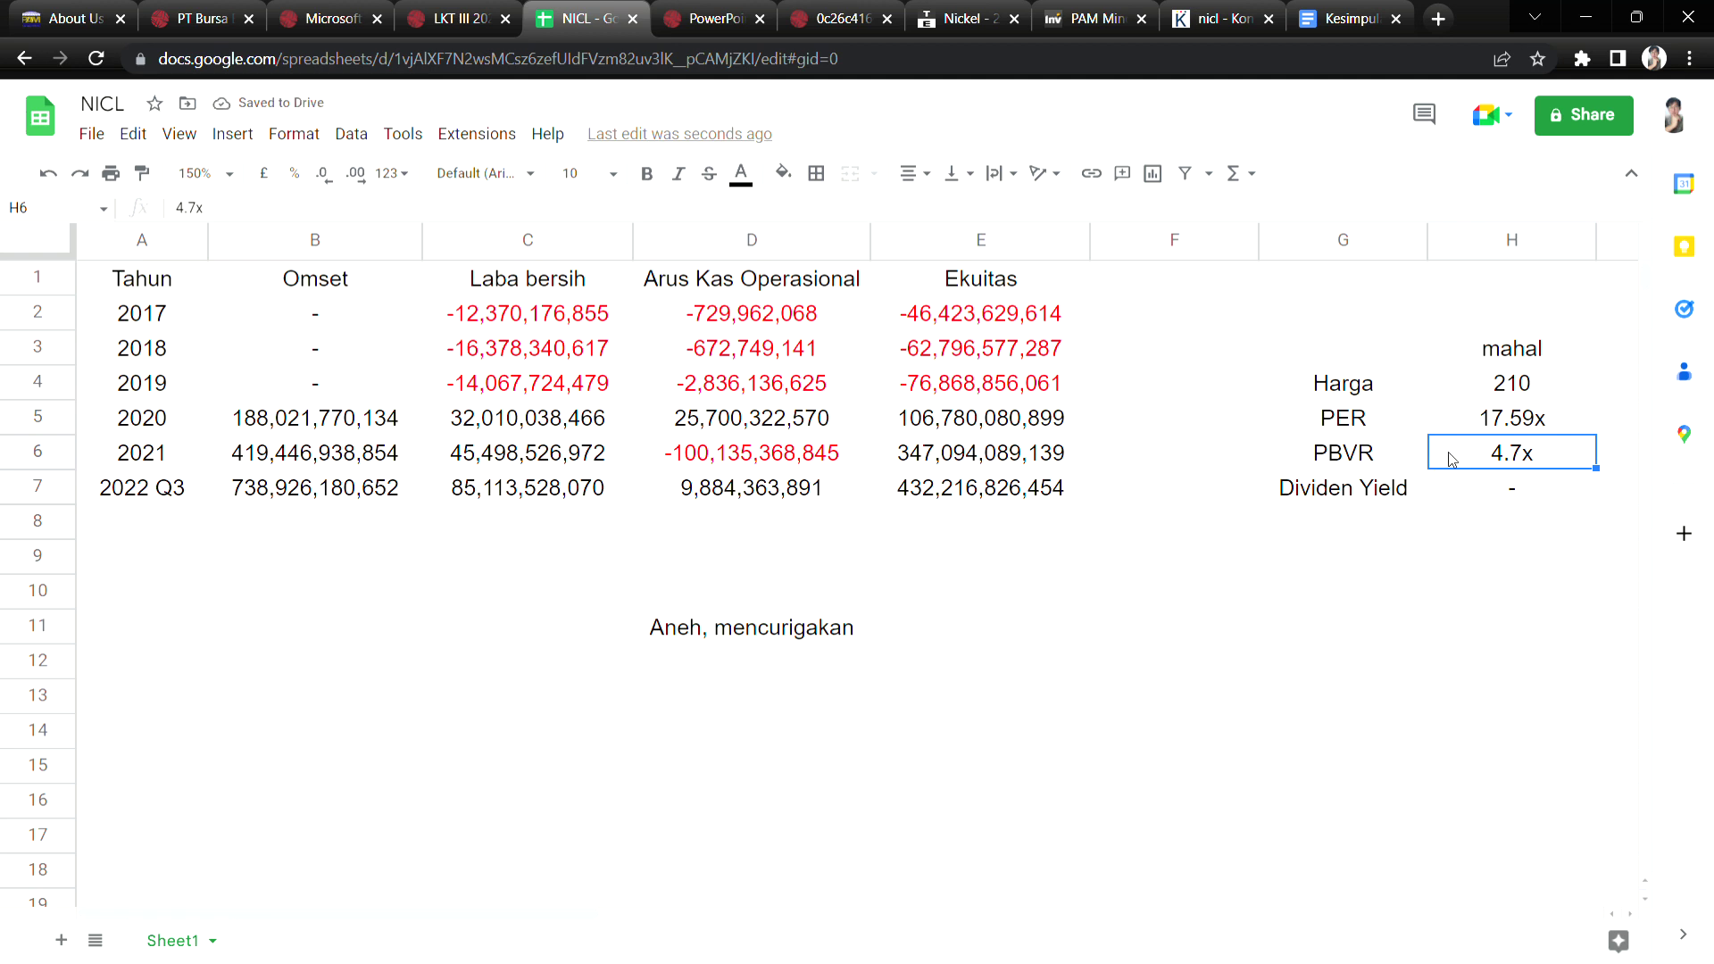
left_click(1459, 425)
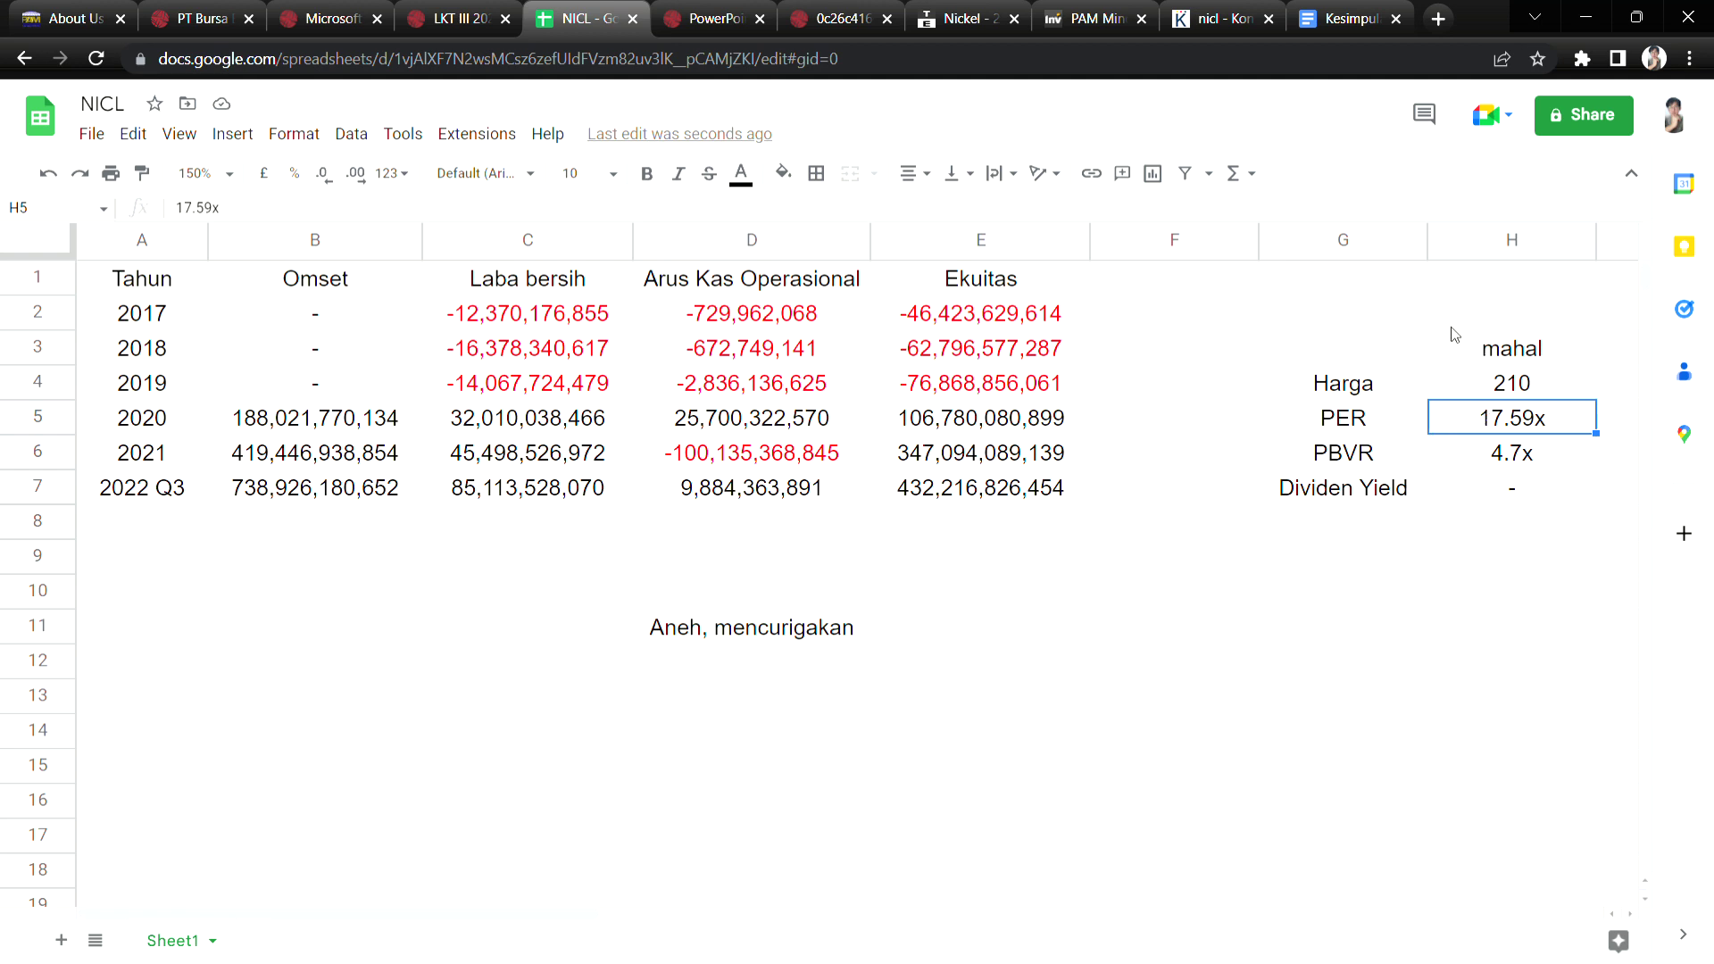
left_click(1467, 356)
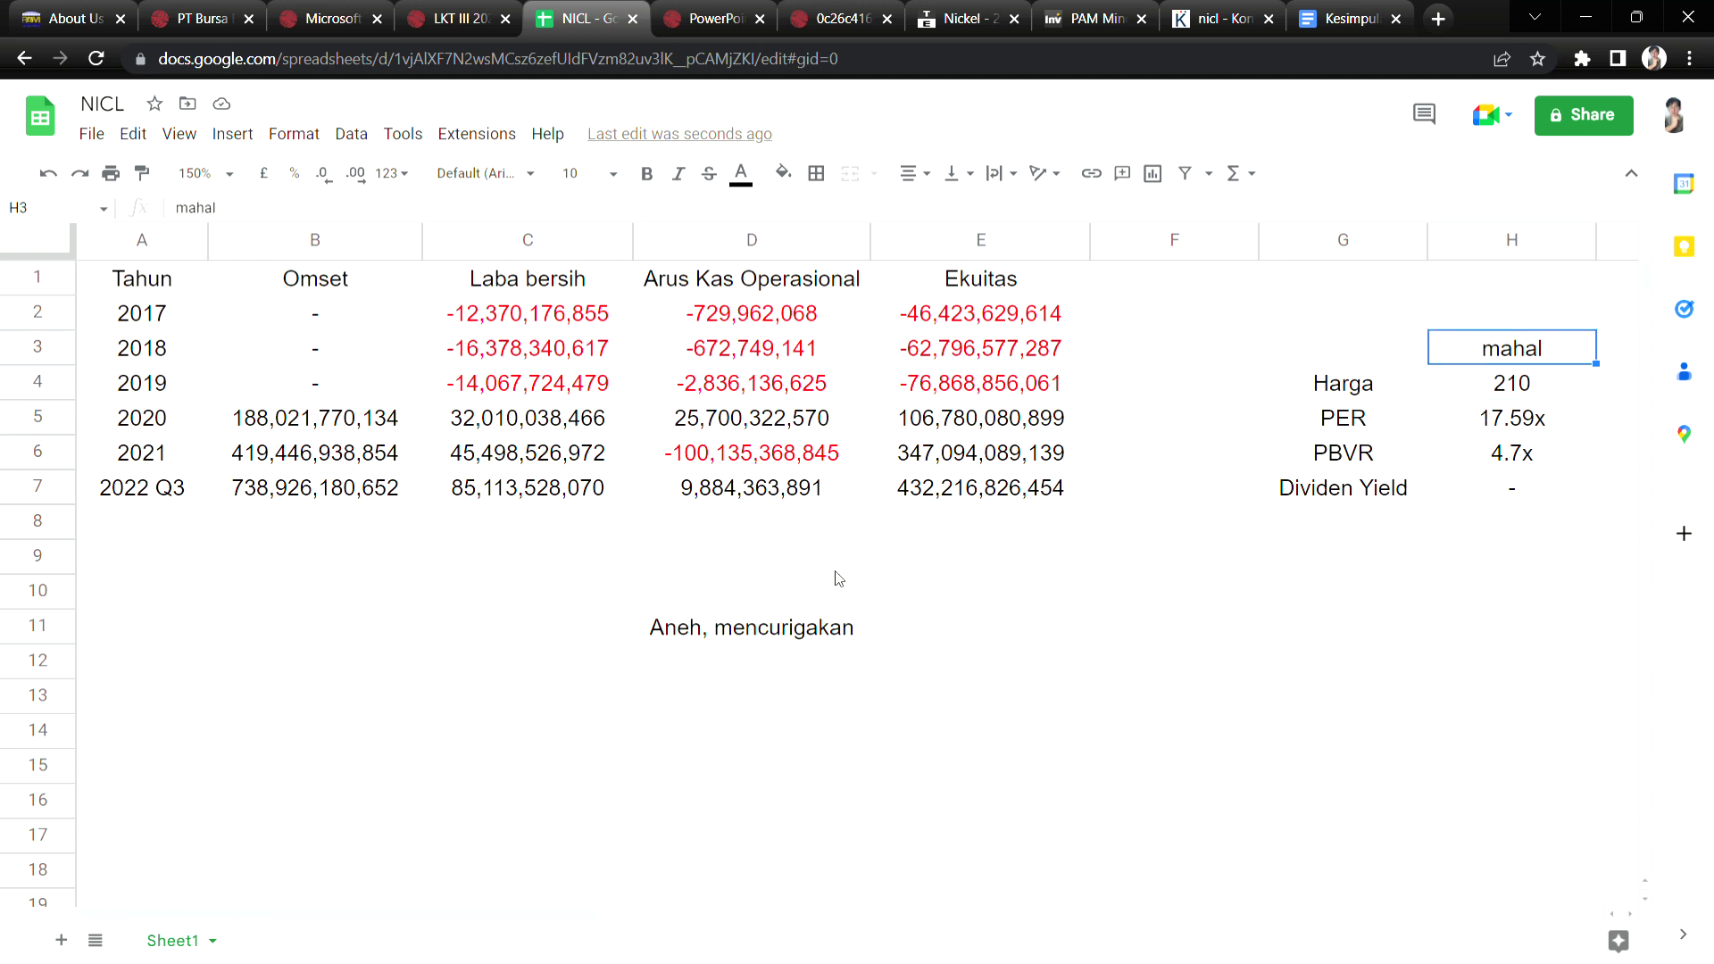
Switch to the July 2022 PT PAM Mineral Tbk public exposé presentation and view the board of commissioners and directors on page 4.
left_click(705, 19)
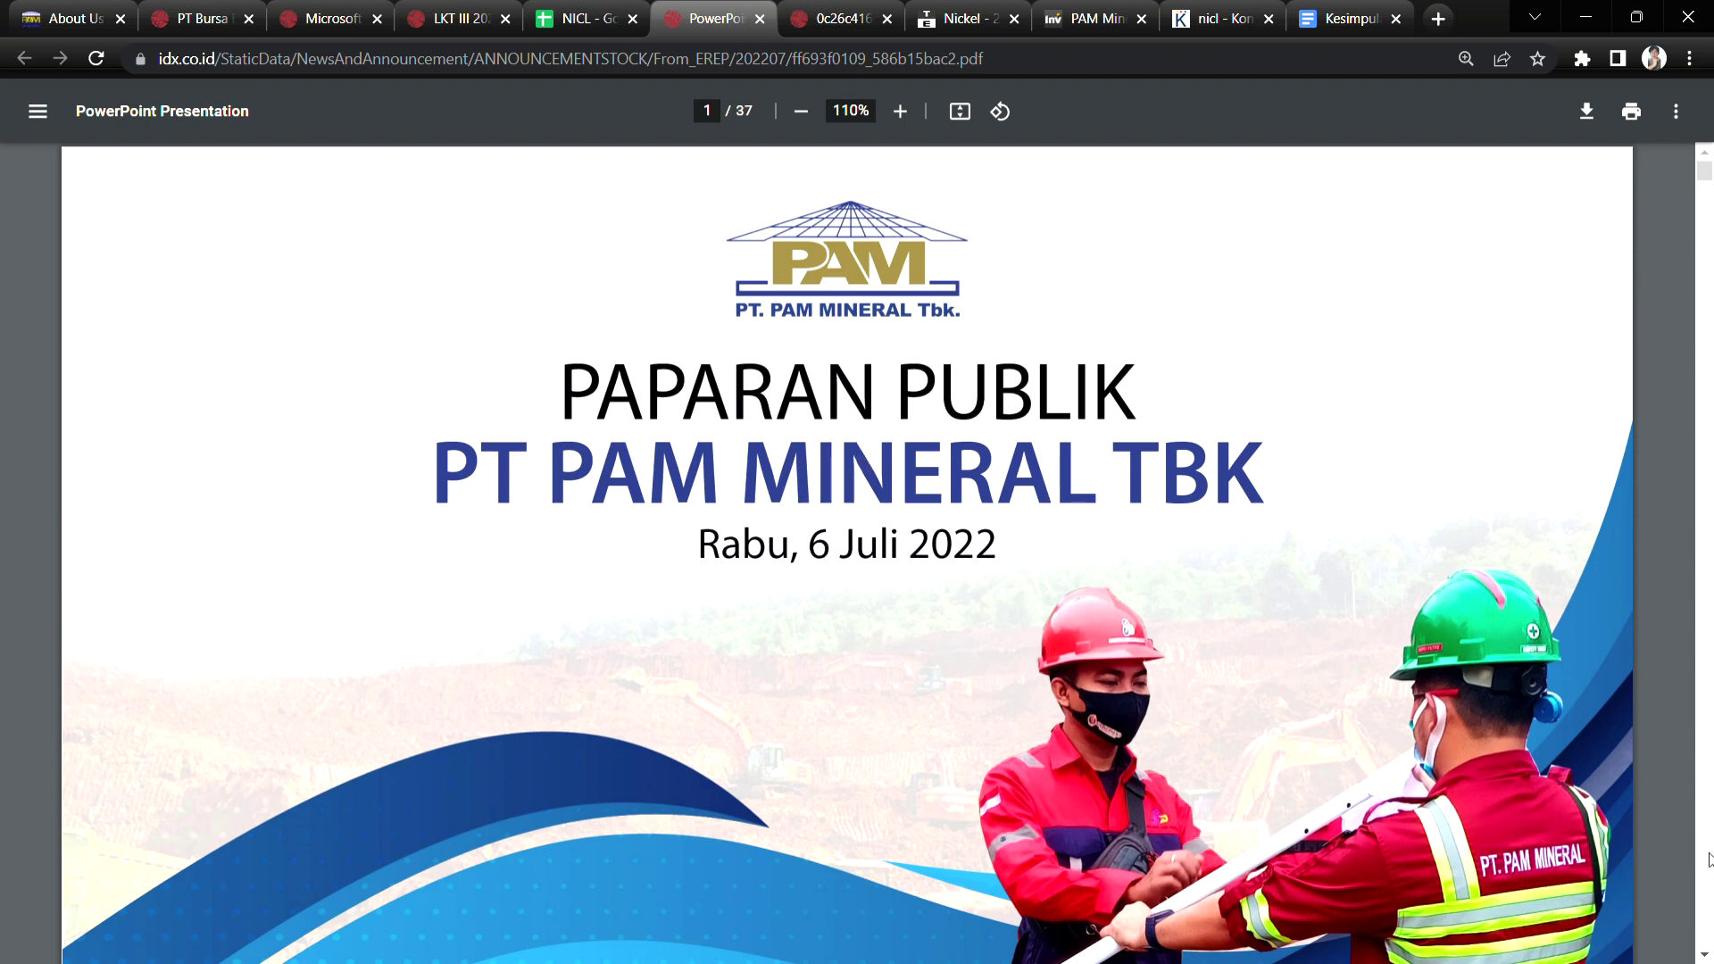
scroll(1705, 950, "down", 10)
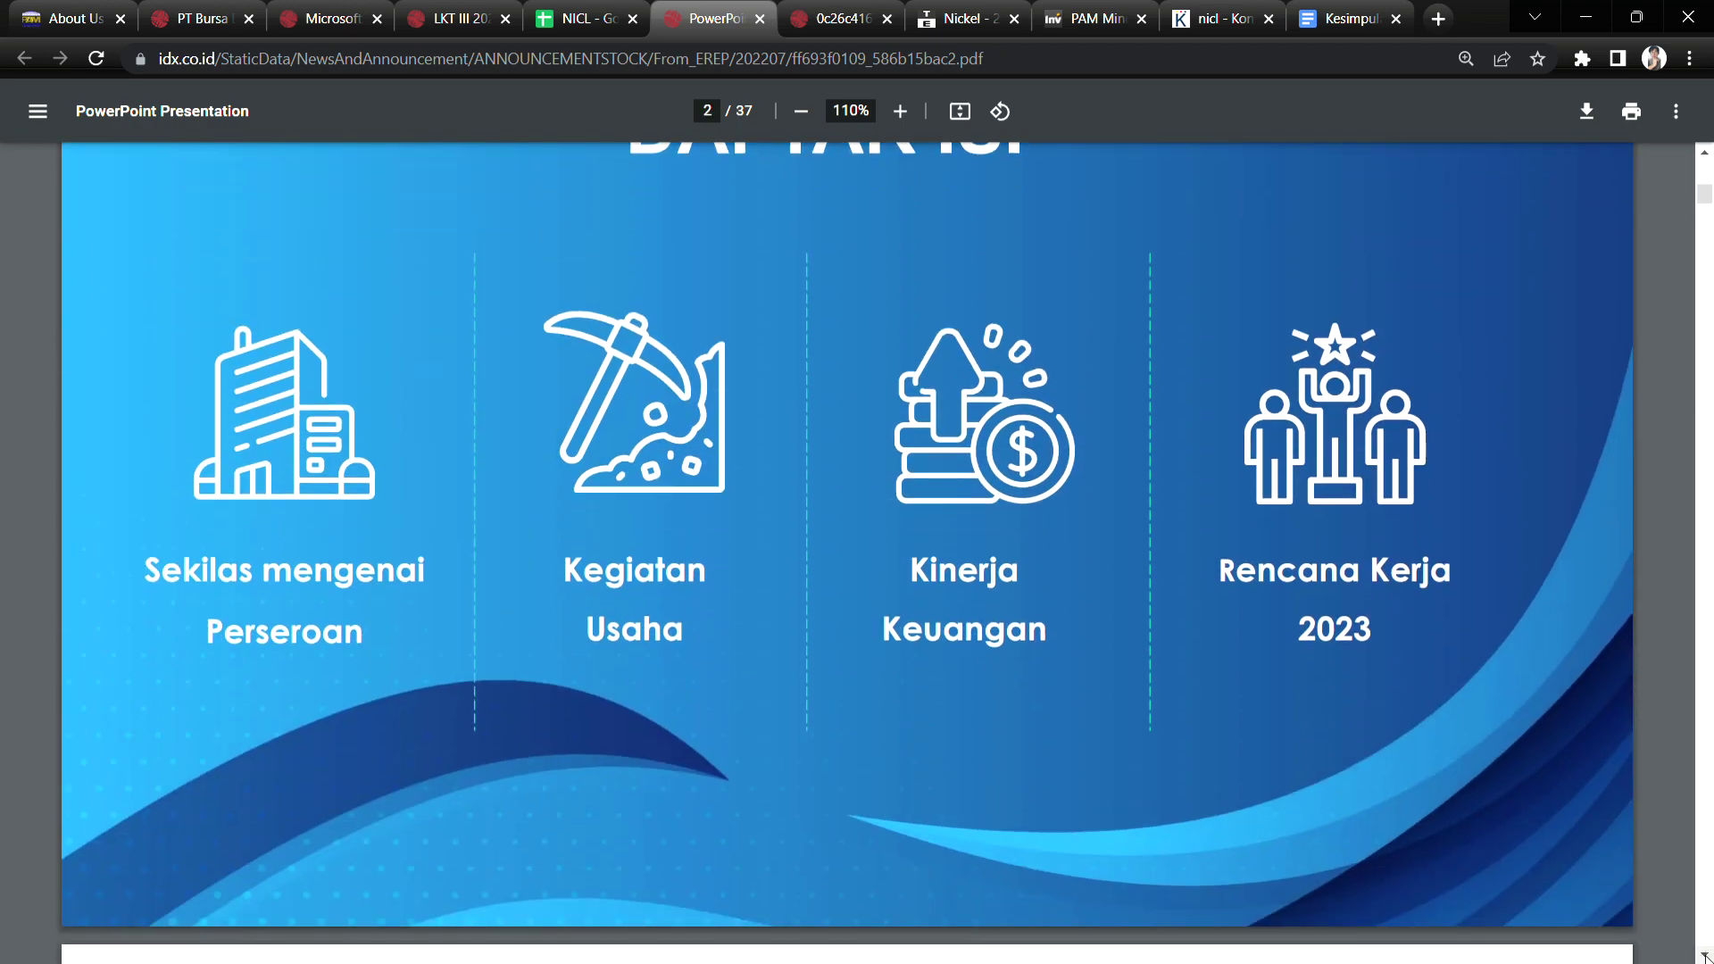
scroll(1704, 956, "down", 15)
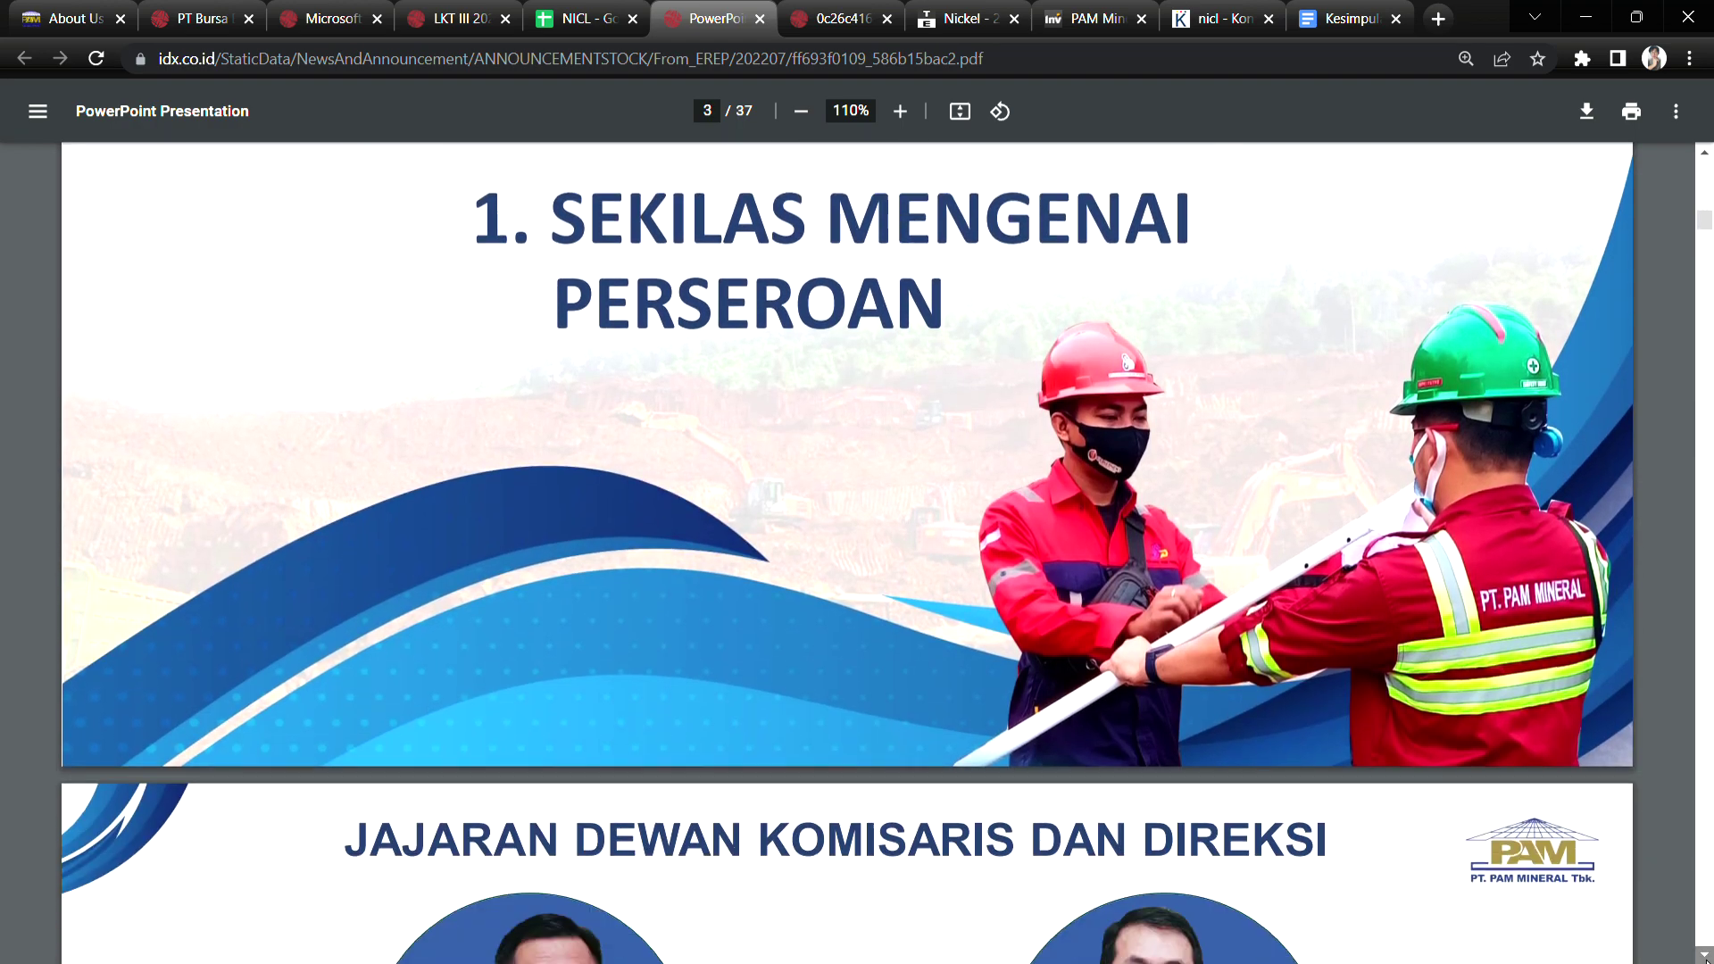
scroll(1705, 957, "down", 4)
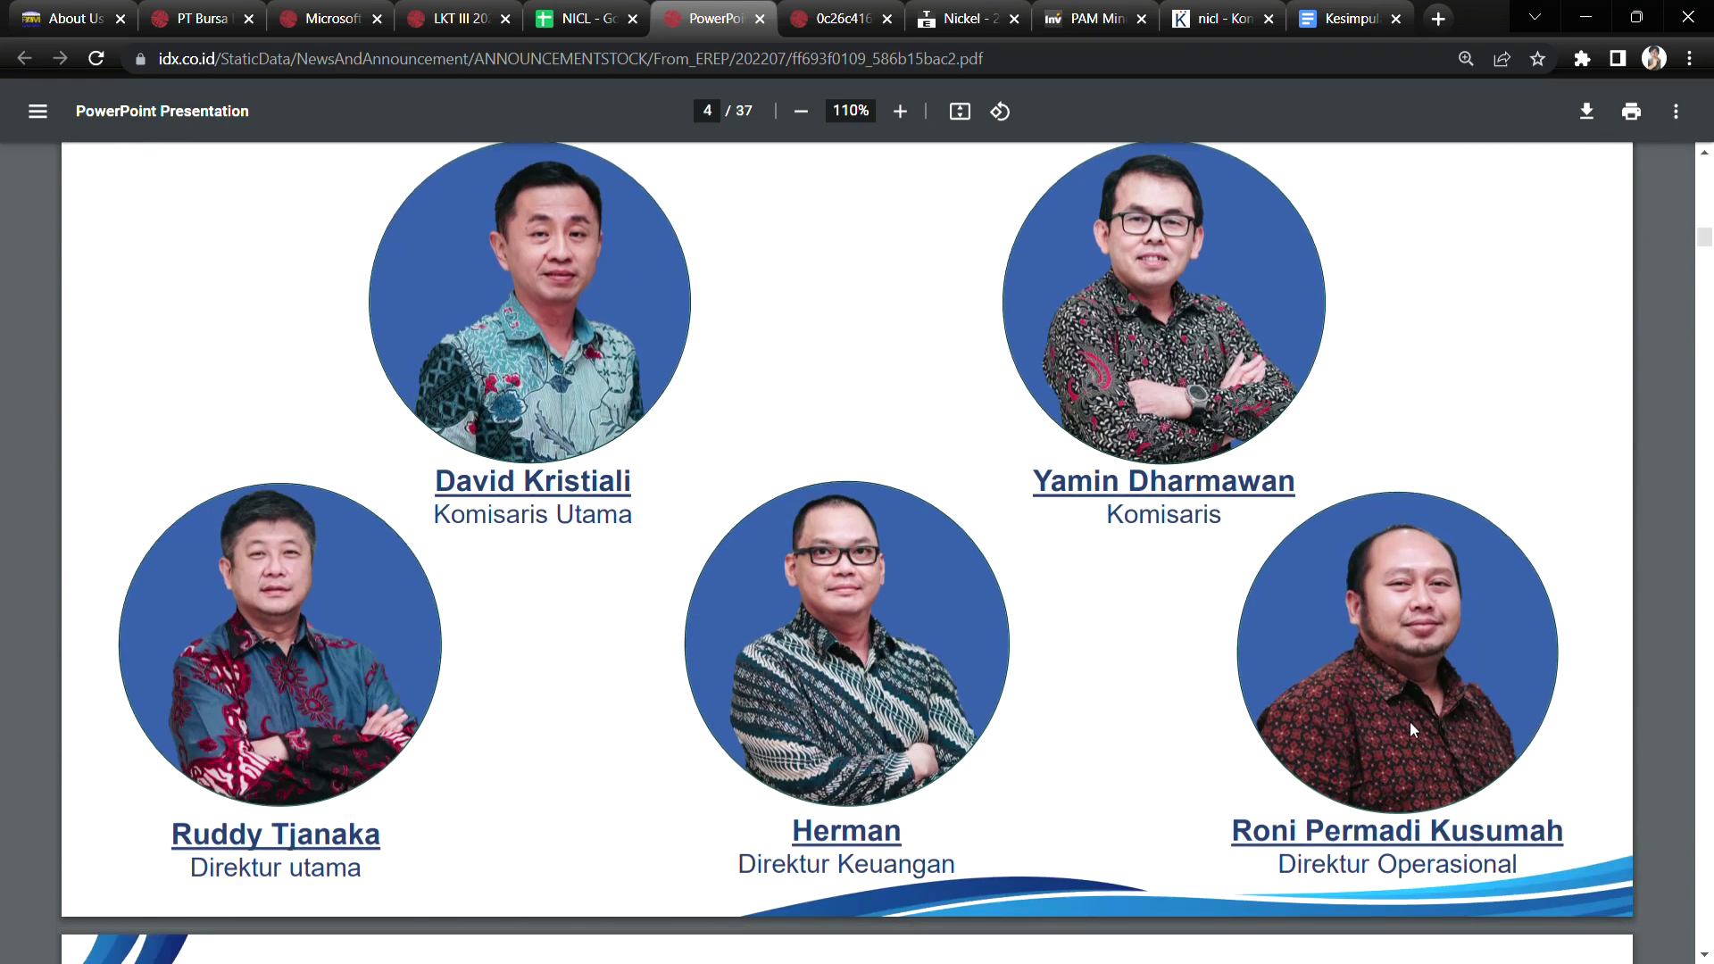
scroll(1364, 402, "up", 1)
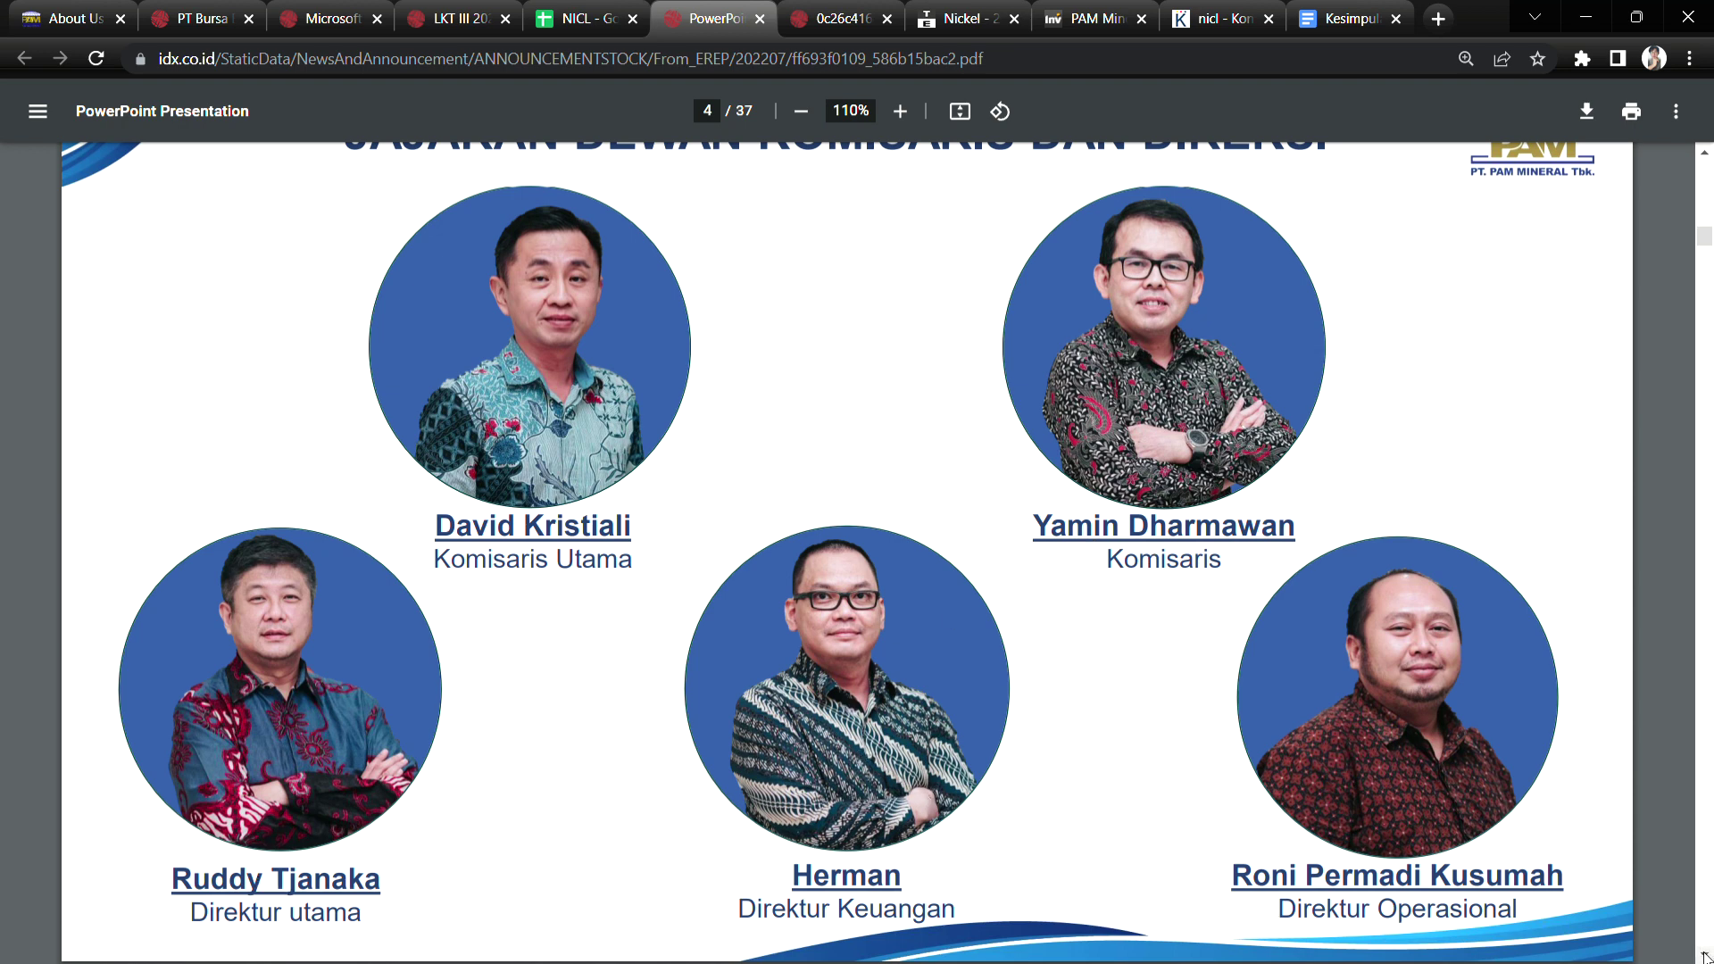
Examine the company structure chart on page 5, highlighting the 30% stake and the 70% shareholder's name.
scroll(1703, 955, "down", 10)
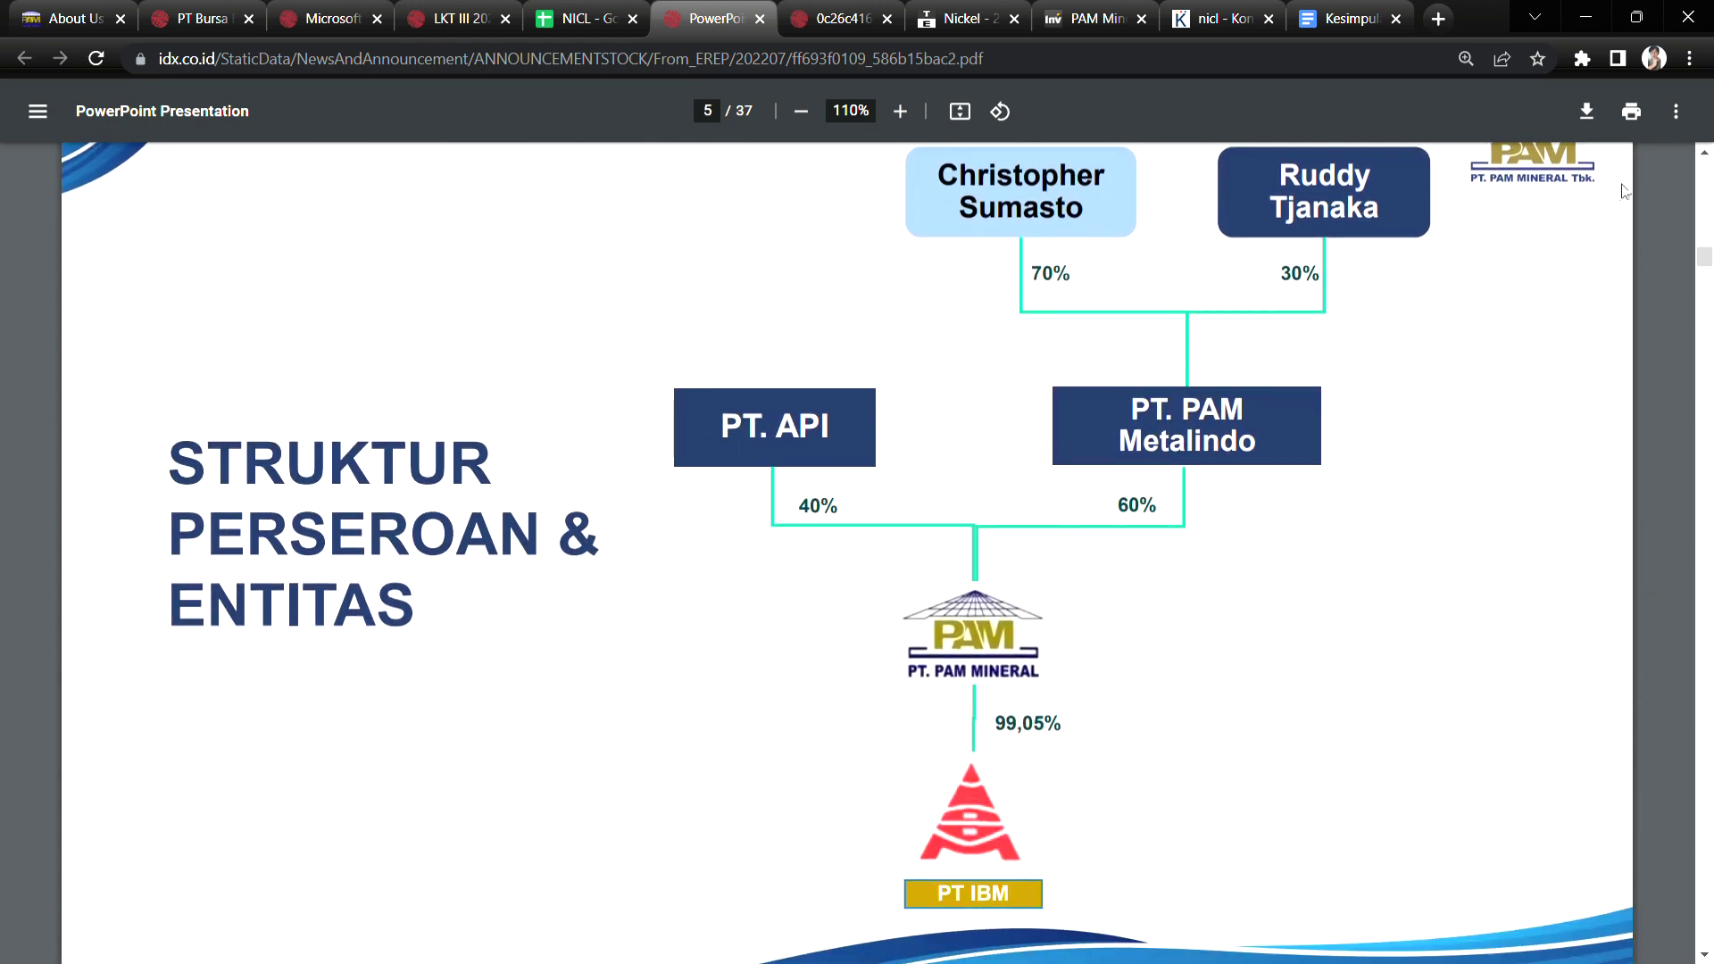
left_click(1703, 157)
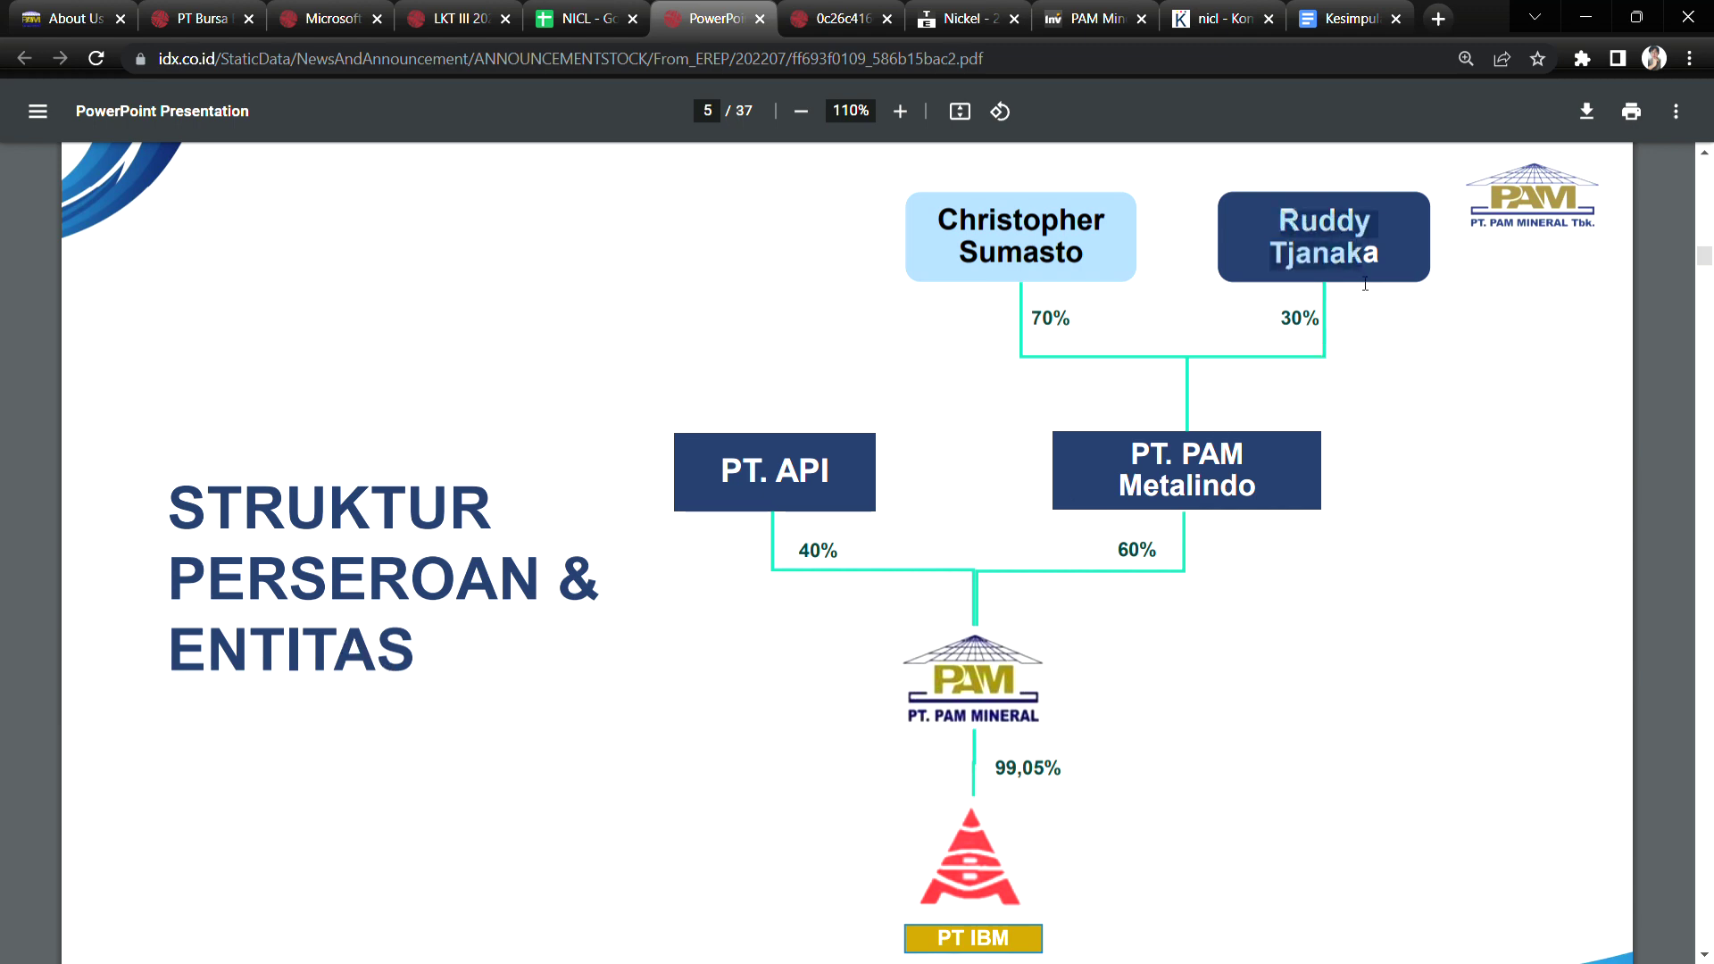
double_click(1289, 336)
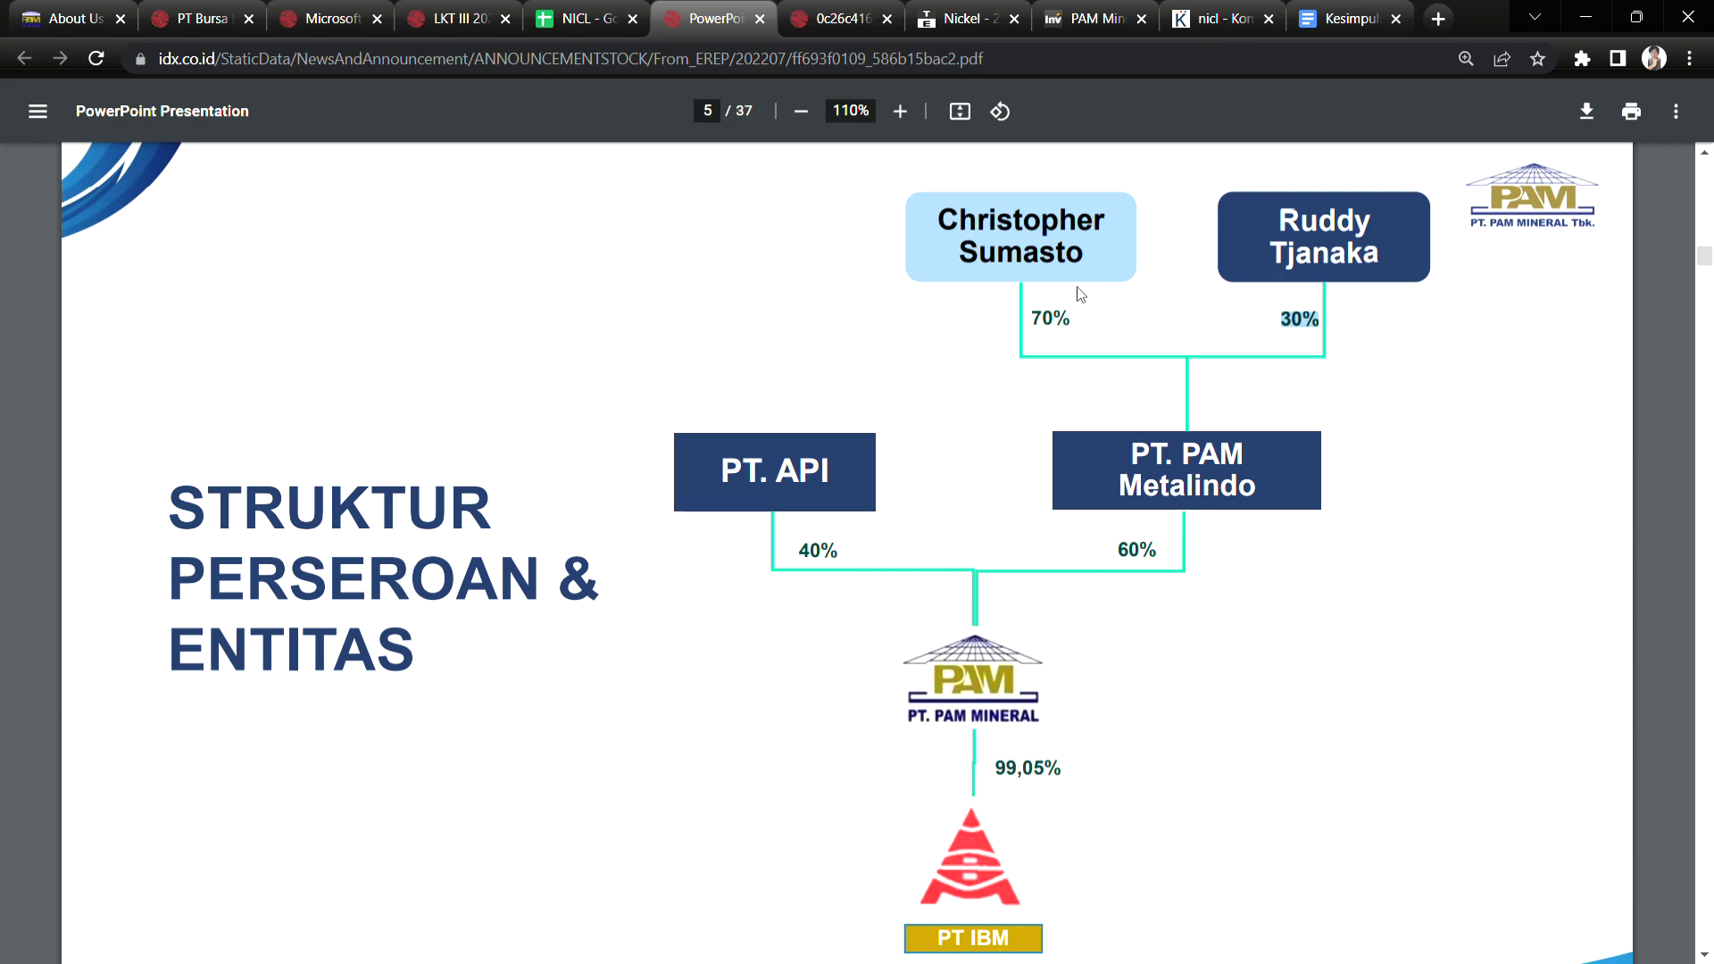
left_click_drag(949, 248, 1078, 244)
left_click_drag(981, 274, 1084, 268)
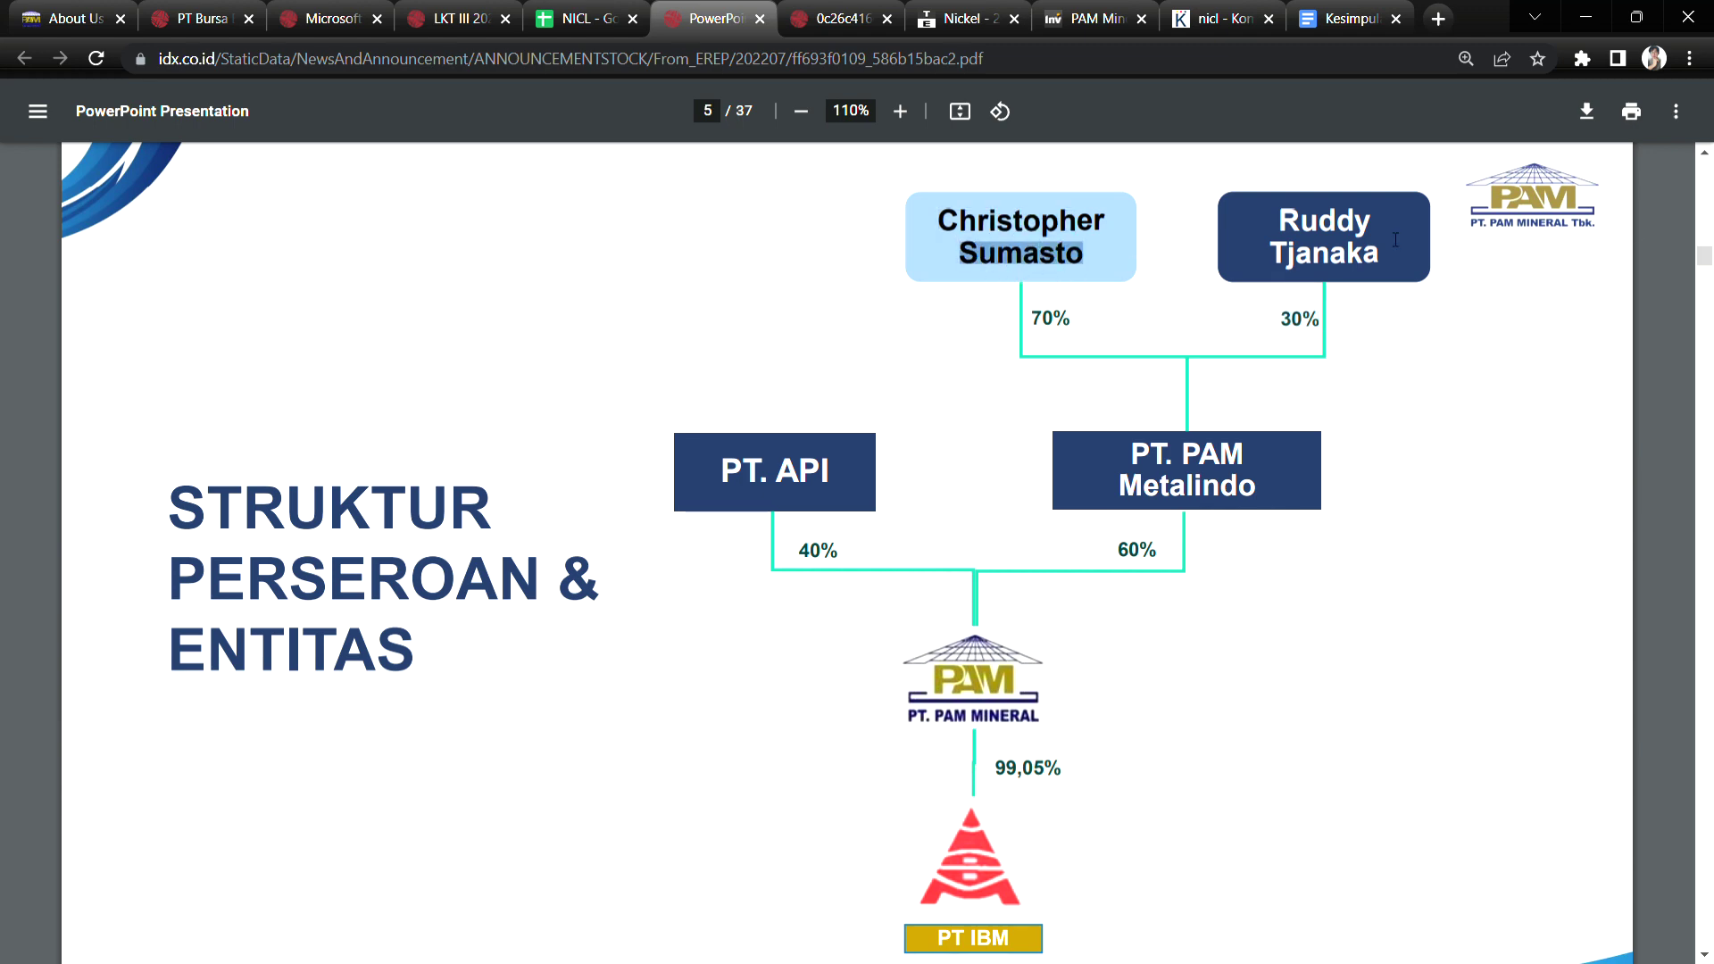
Check the board members on page 4 again against the shareholders in the company structure chart.
left_click(1706, 159)
scroll(1684, 171, "up", 4)
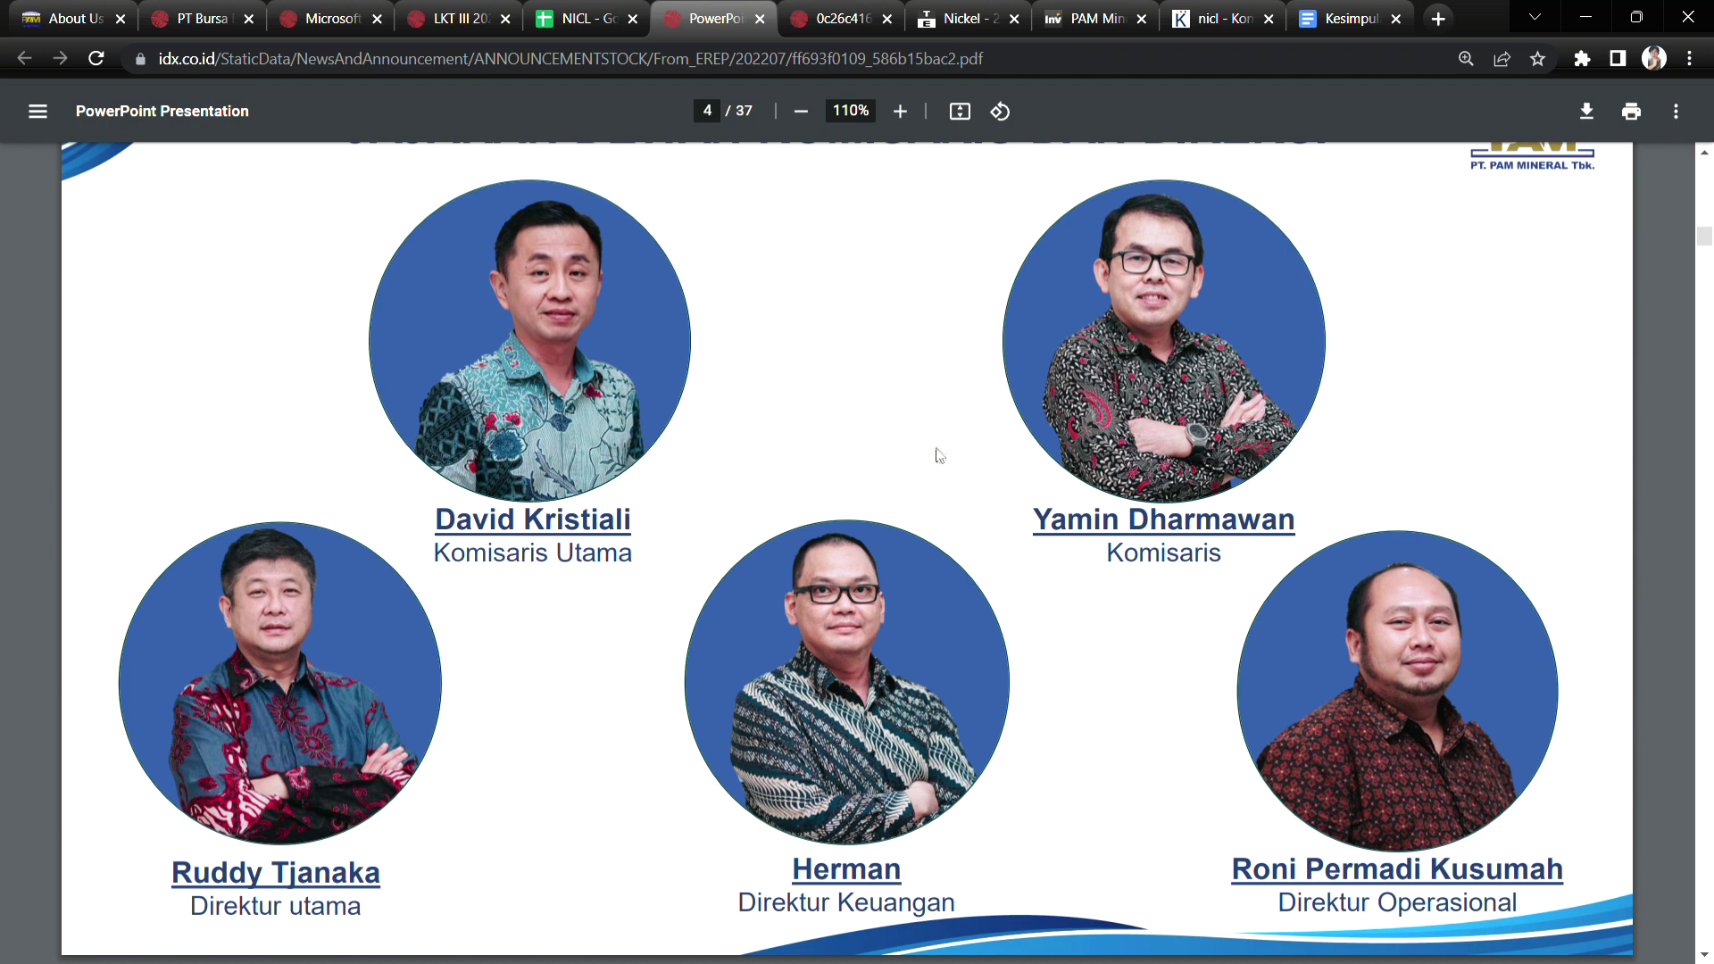
left_click(1704, 953)
scroll(846, 554, "down", 8)
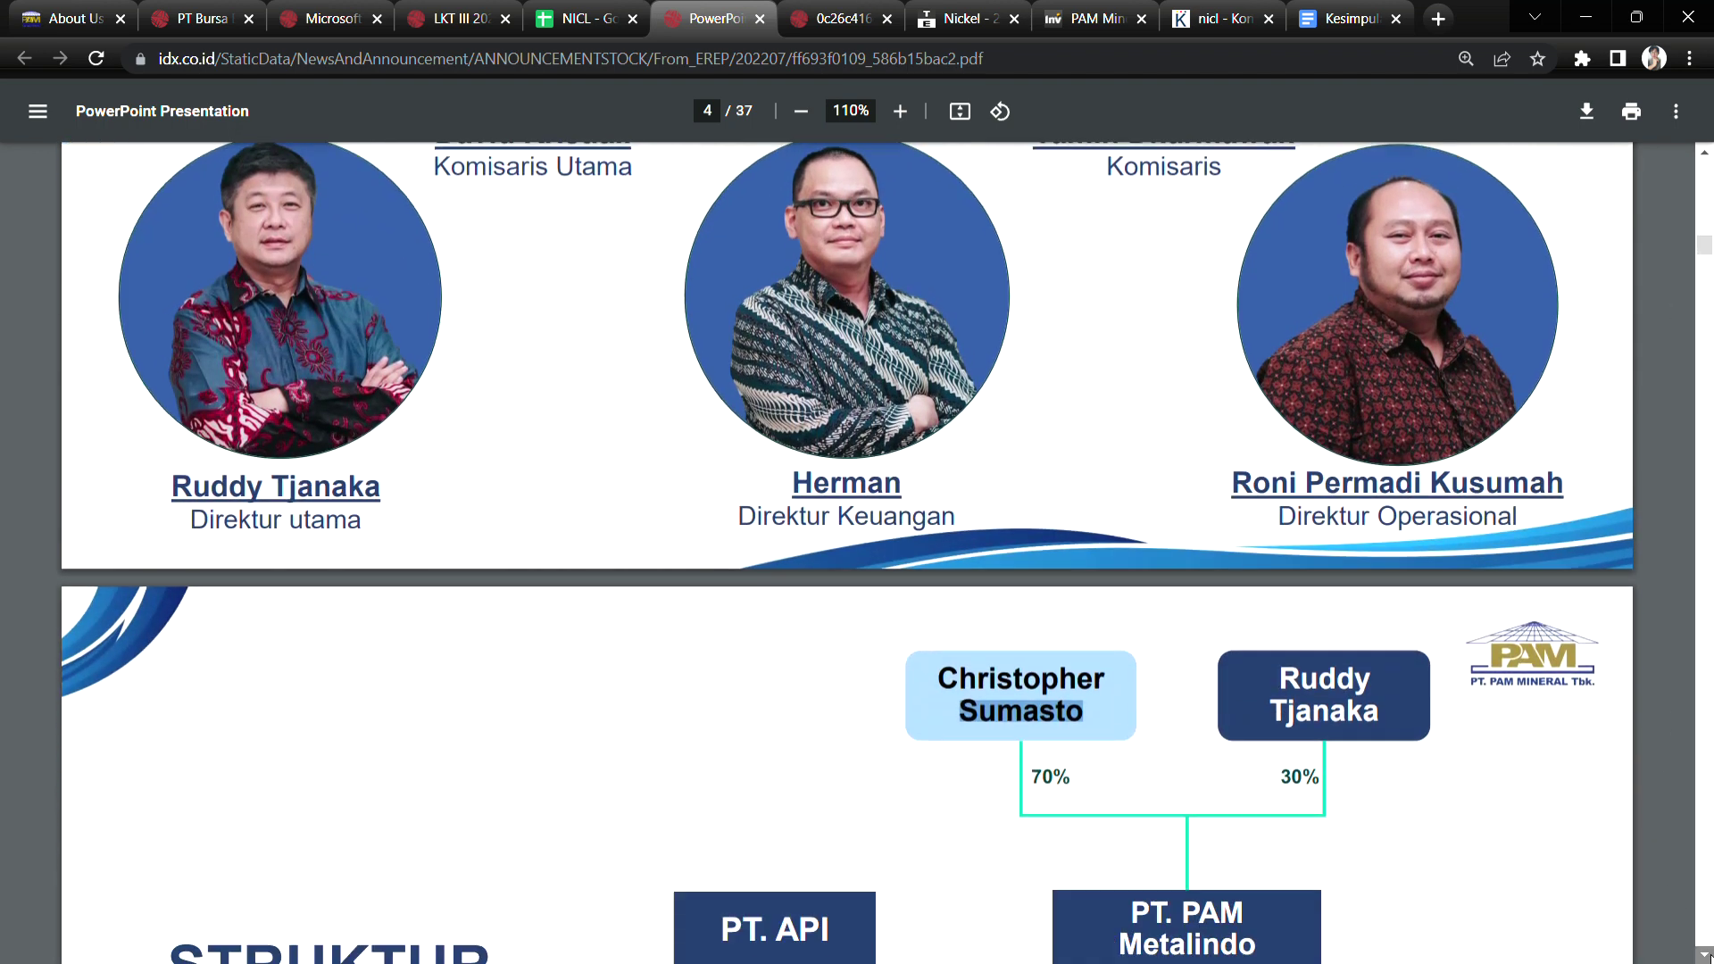
Highlight the full name of PT PAM Metalindo's 70% shareholder on page 5 and view the whole ownership chain down to PT IBM.
left_click(987, 283)
left_click_drag(937, 284, 1116, 284)
left_click_drag(962, 316, 1076, 326)
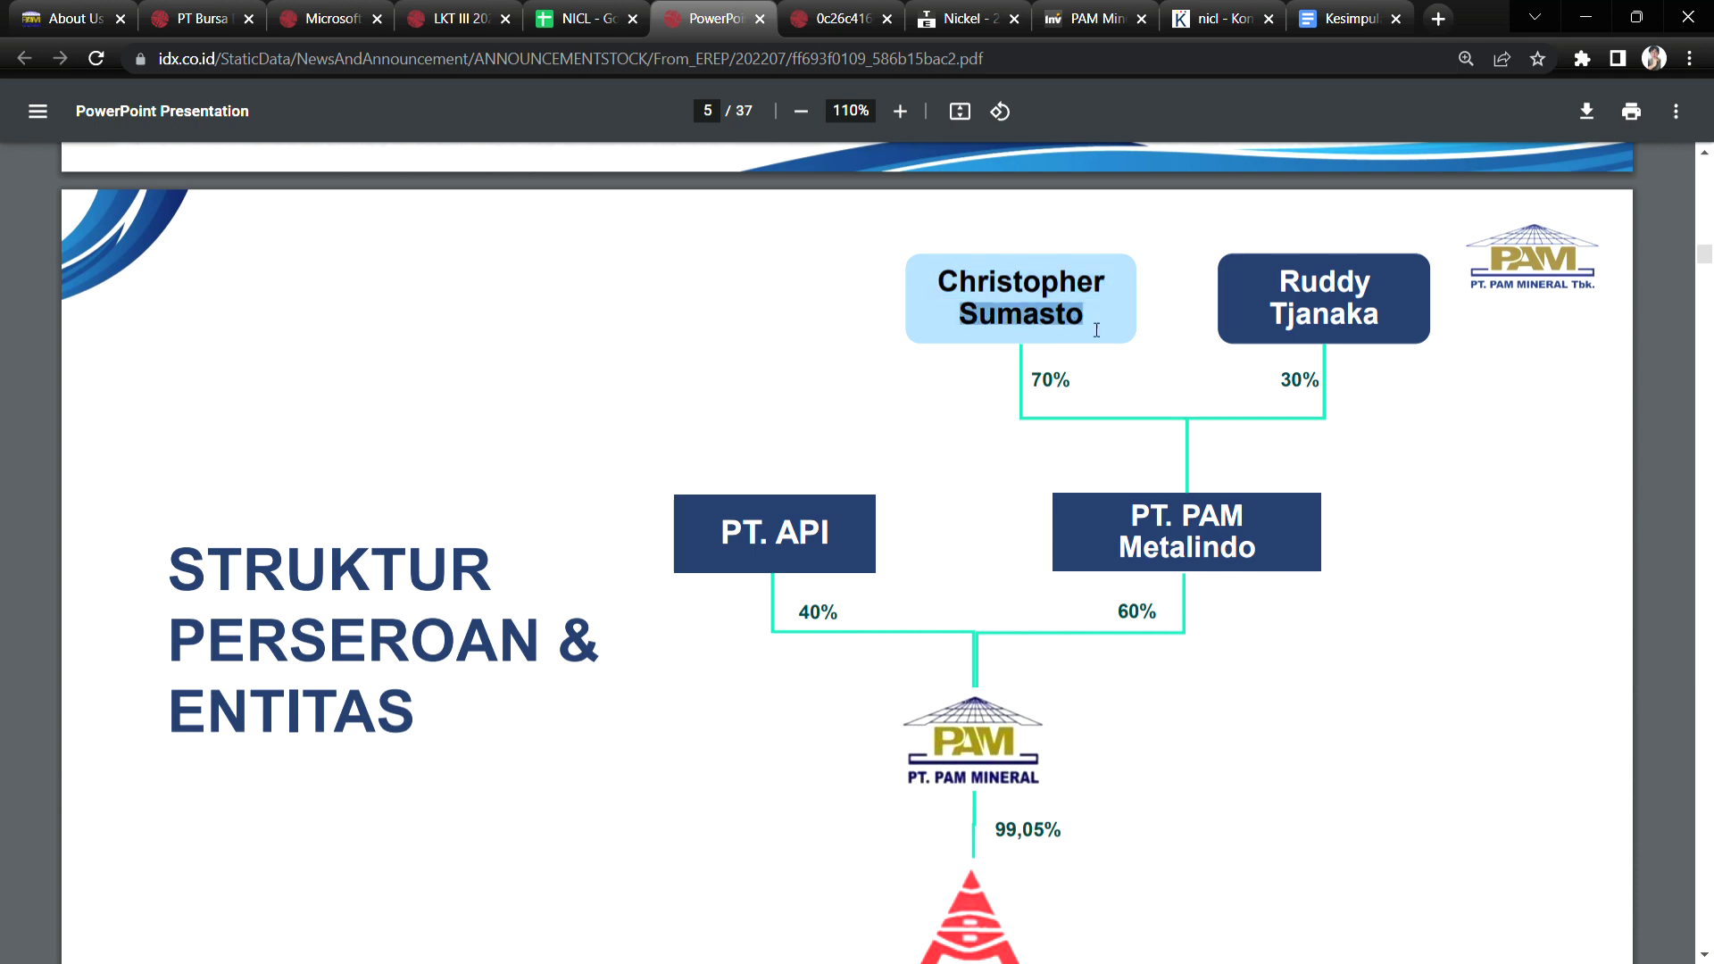
left_click(1165, 380)
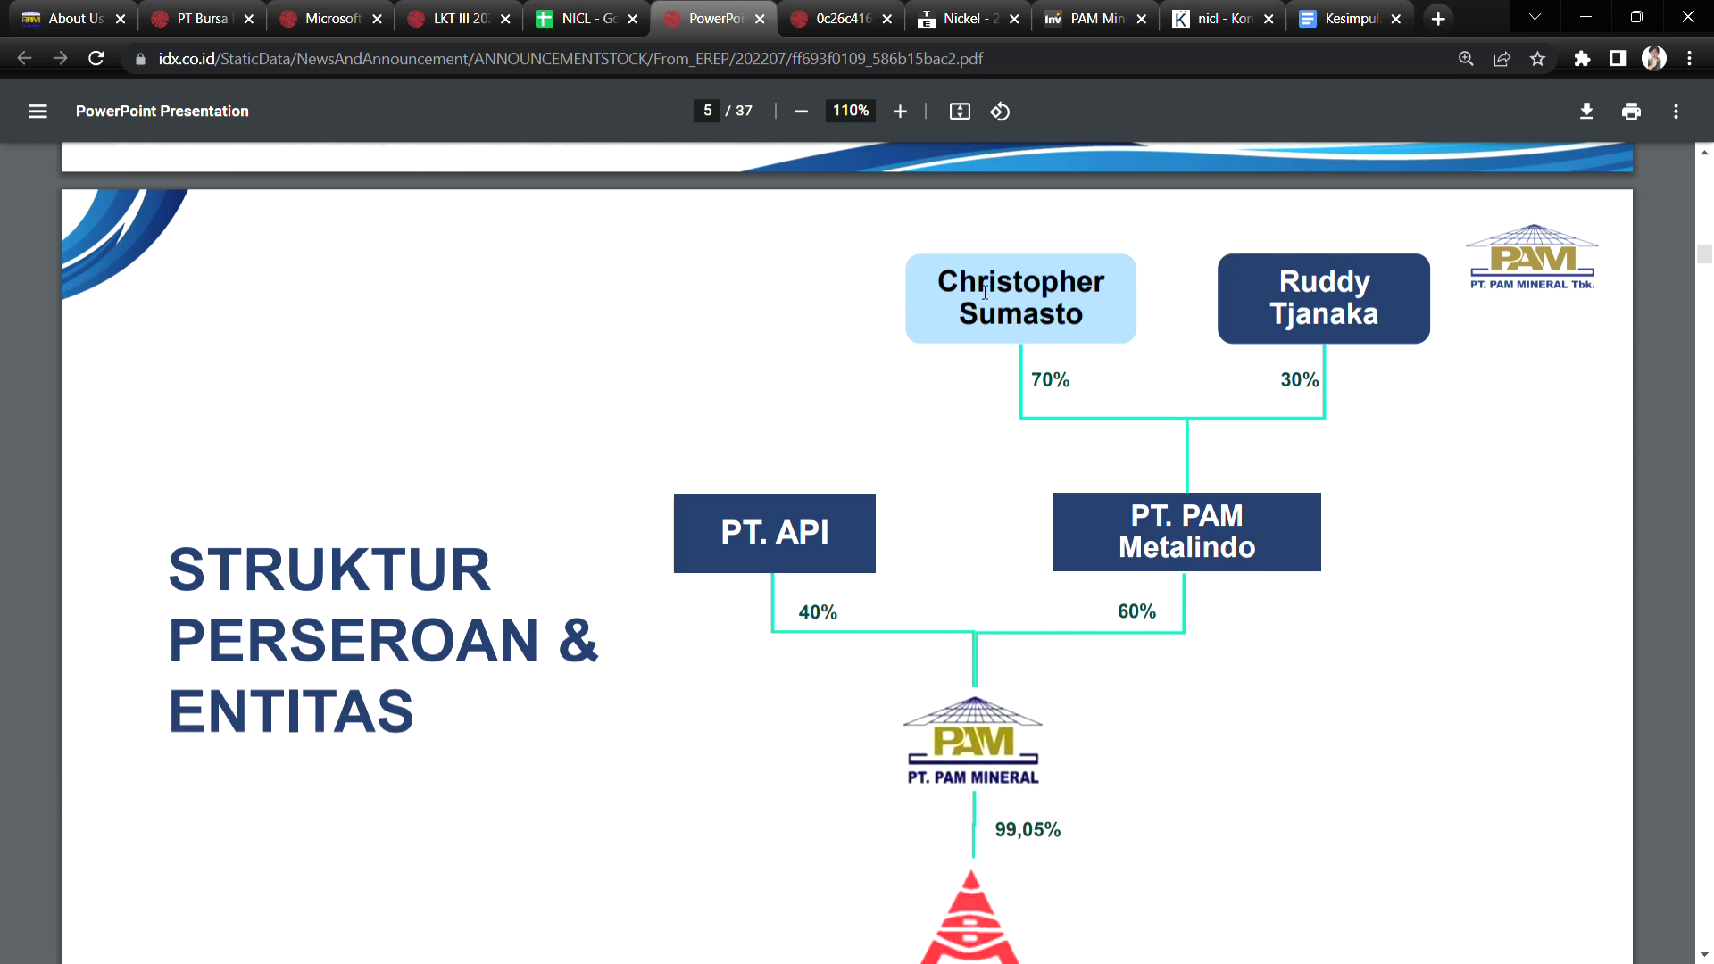
left_click_drag(959, 286, 1065, 359)
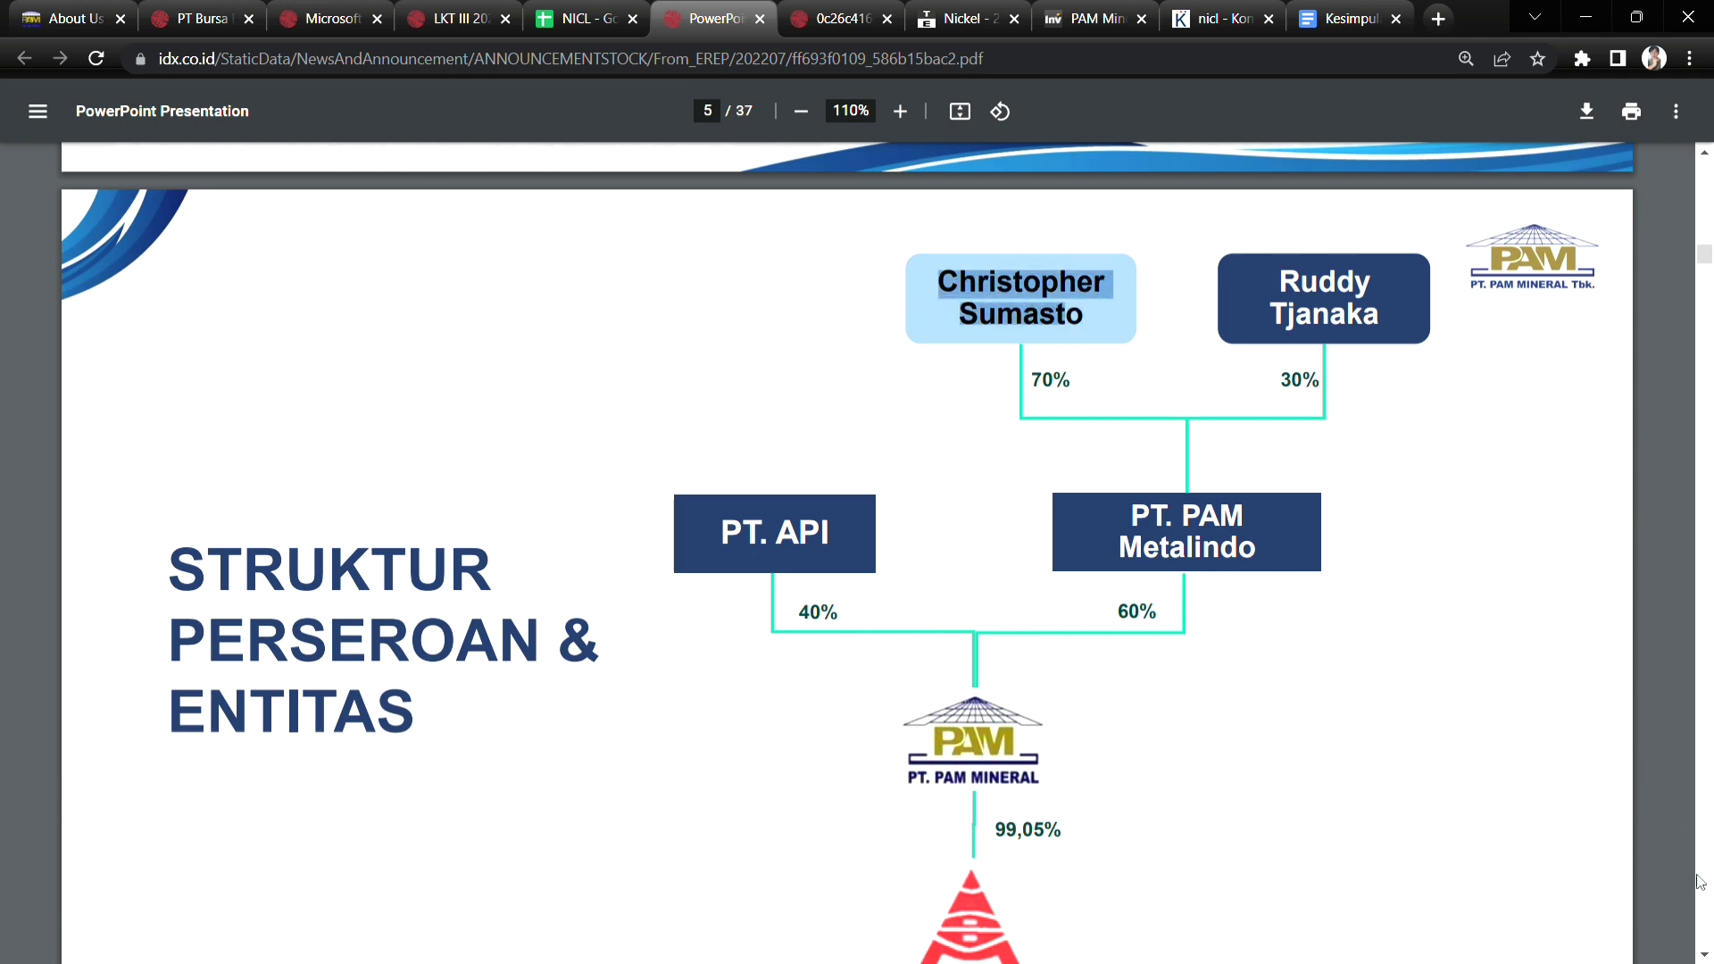
scroll(1225, 430, "down", 1)
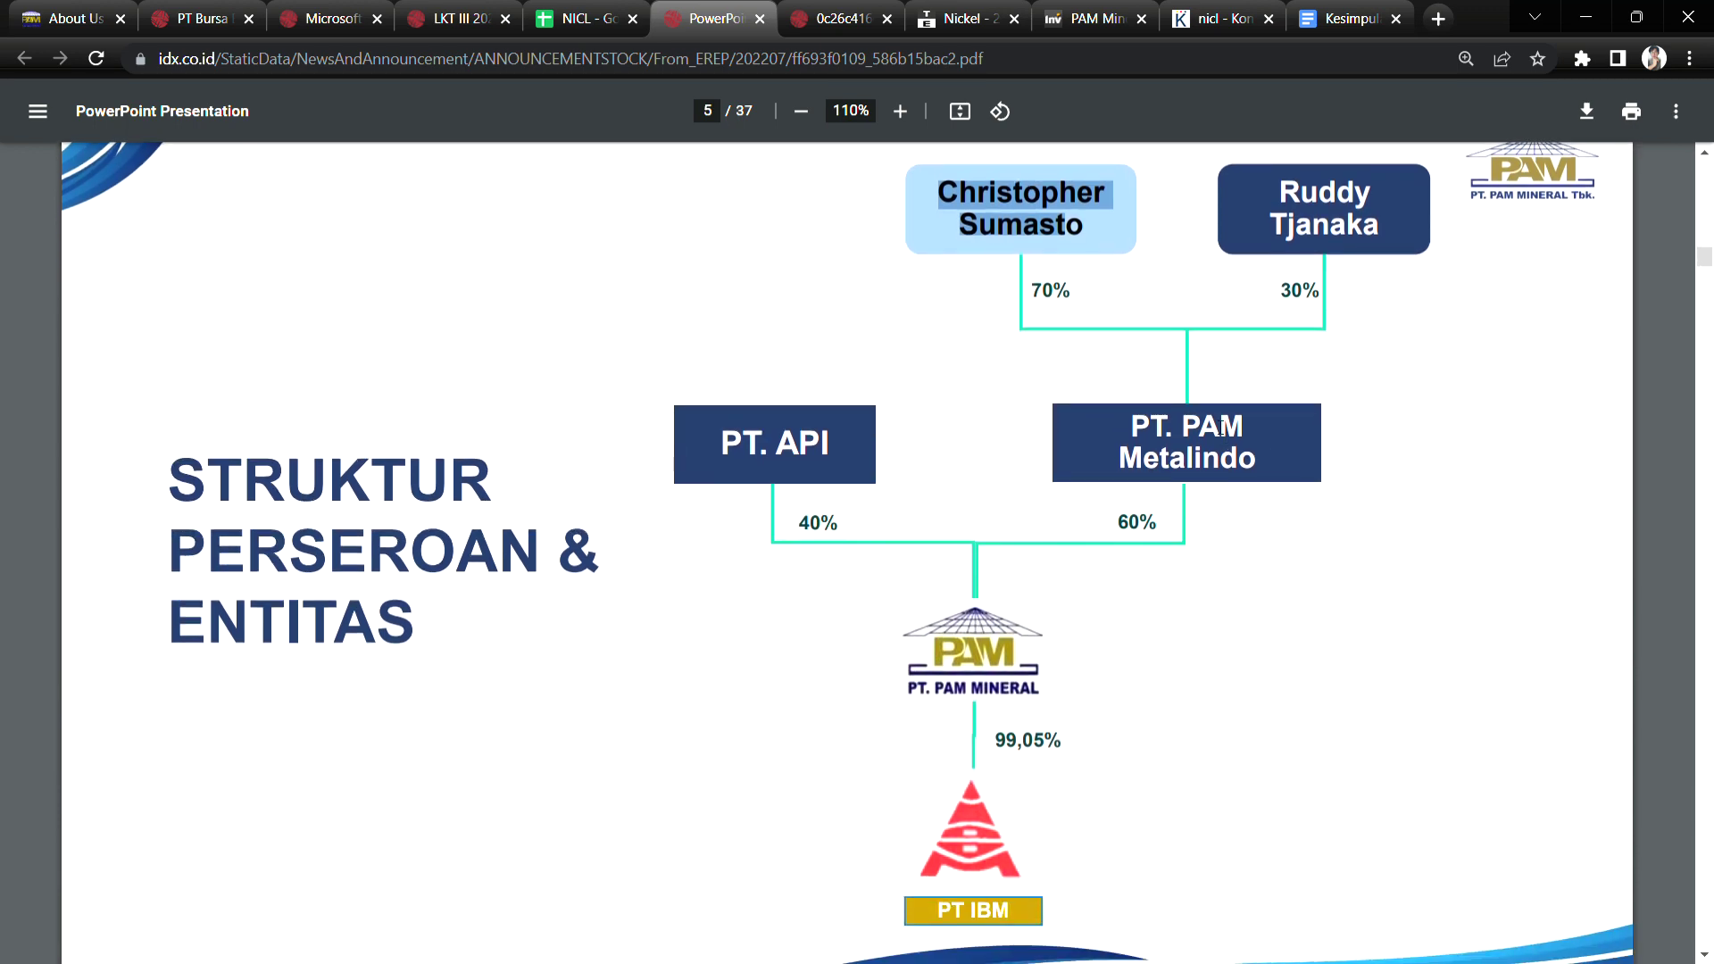
left_click(962, 210)
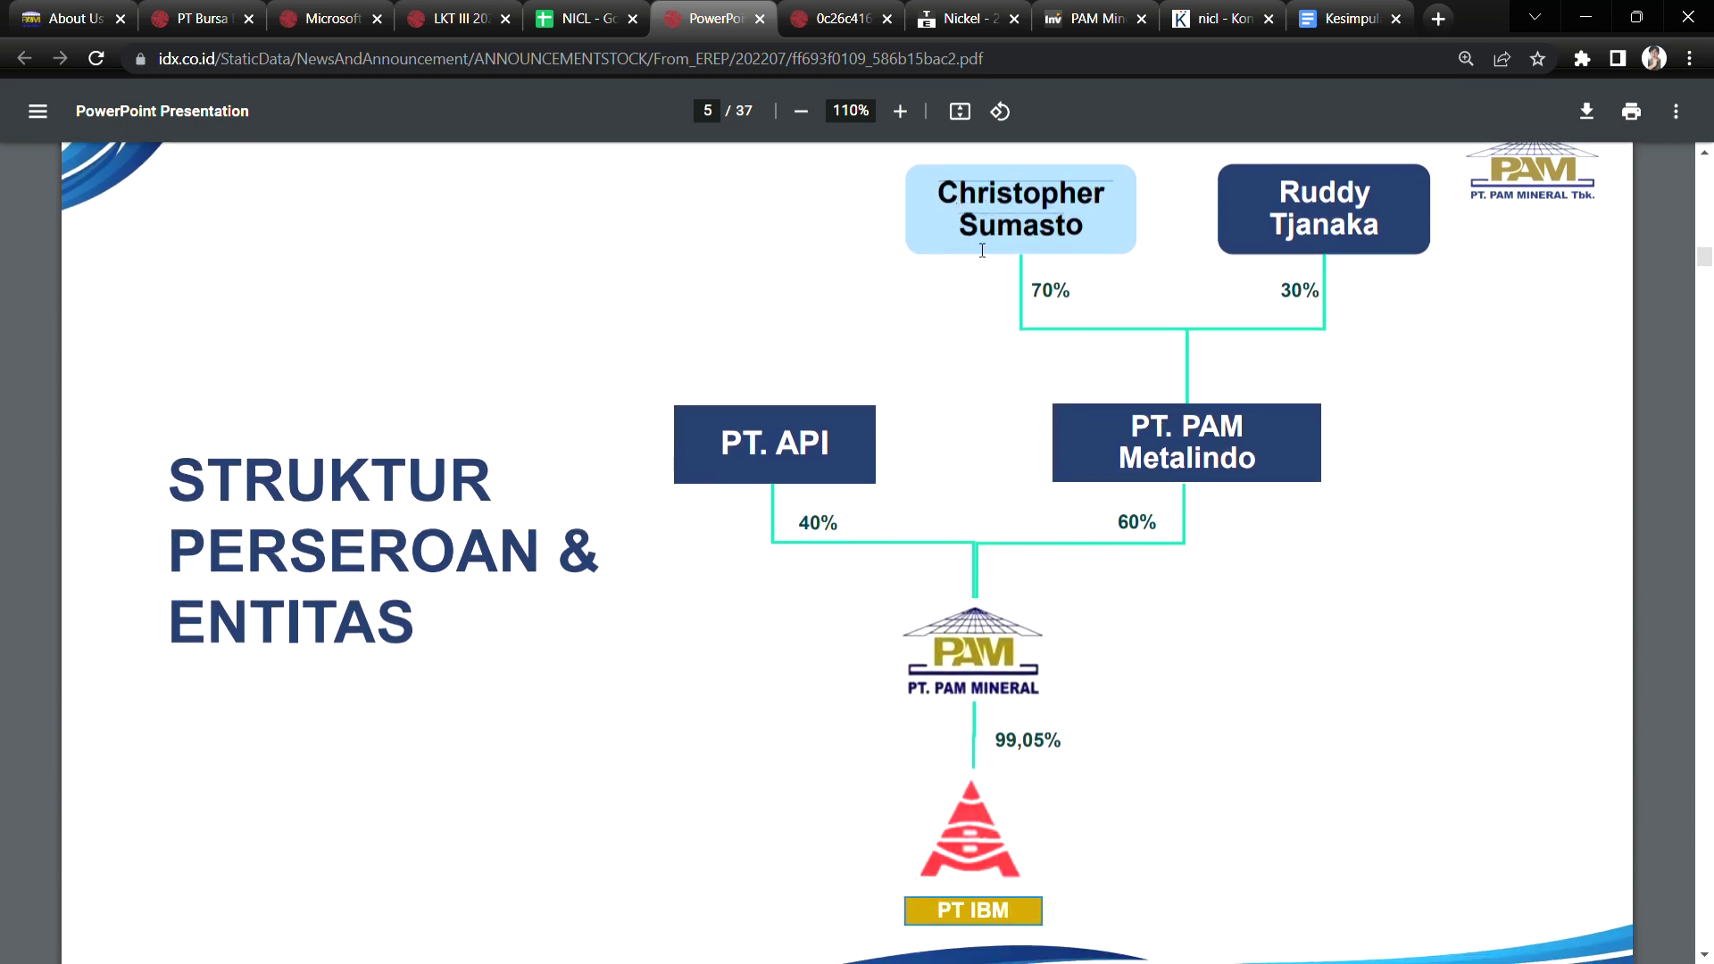
Highlight PT PAM Metalindo and the name of its 70% shareholder in the company structure chart on page 5.
left_click_drag(1125, 427, 1243, 429)
left_click(1214, 460)
left_click(1705, 951)
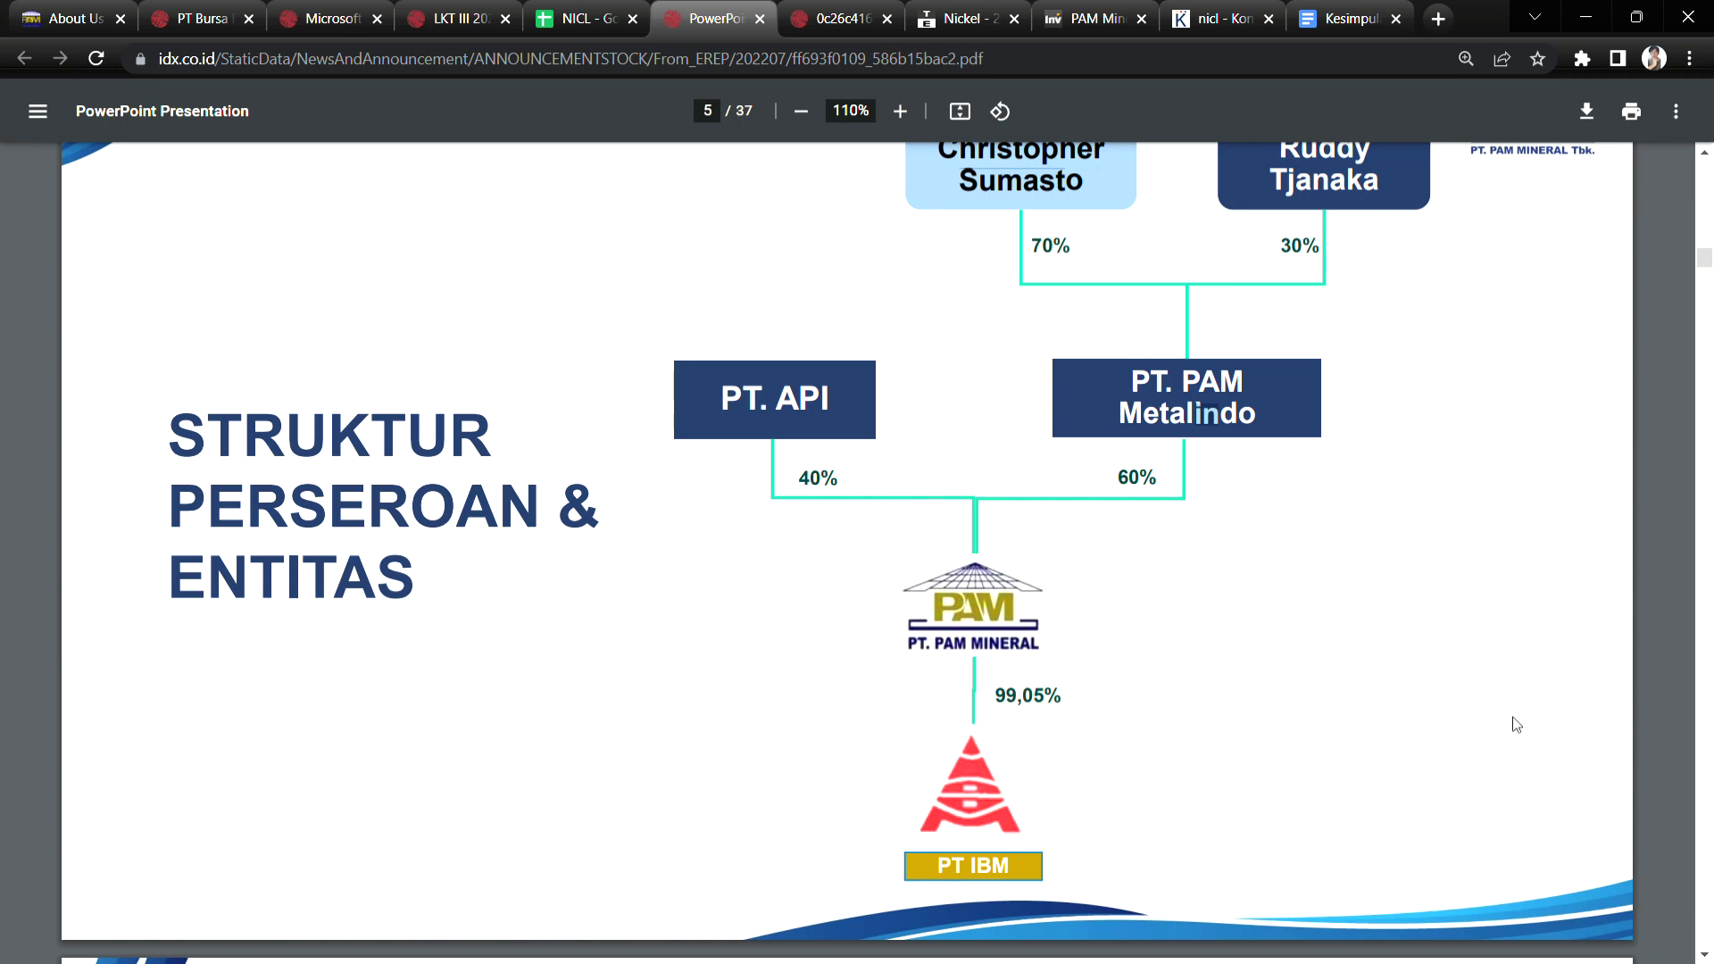
left_click_drag(963, 163, 1085, 183)
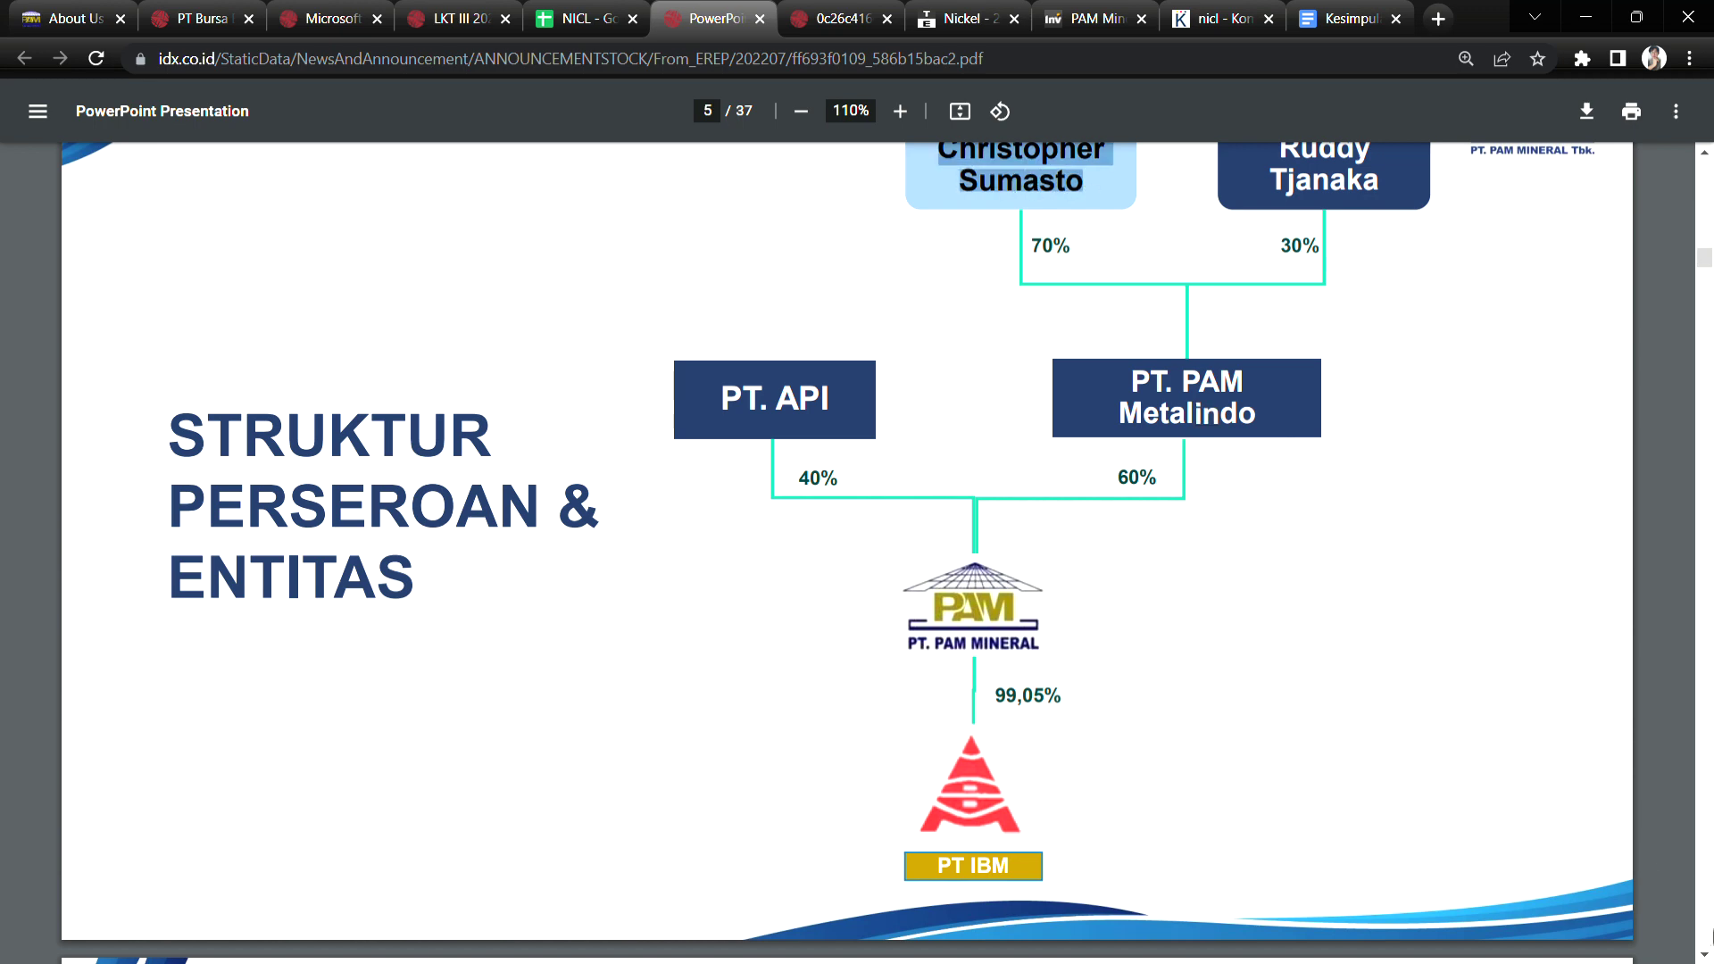
Examine the mining permits of PT PAM Mineral and PT IBM on page 6, highlighting the Hak Kegiatan row and IBM's permit area.
scroll(1705, 953, "down", 10)
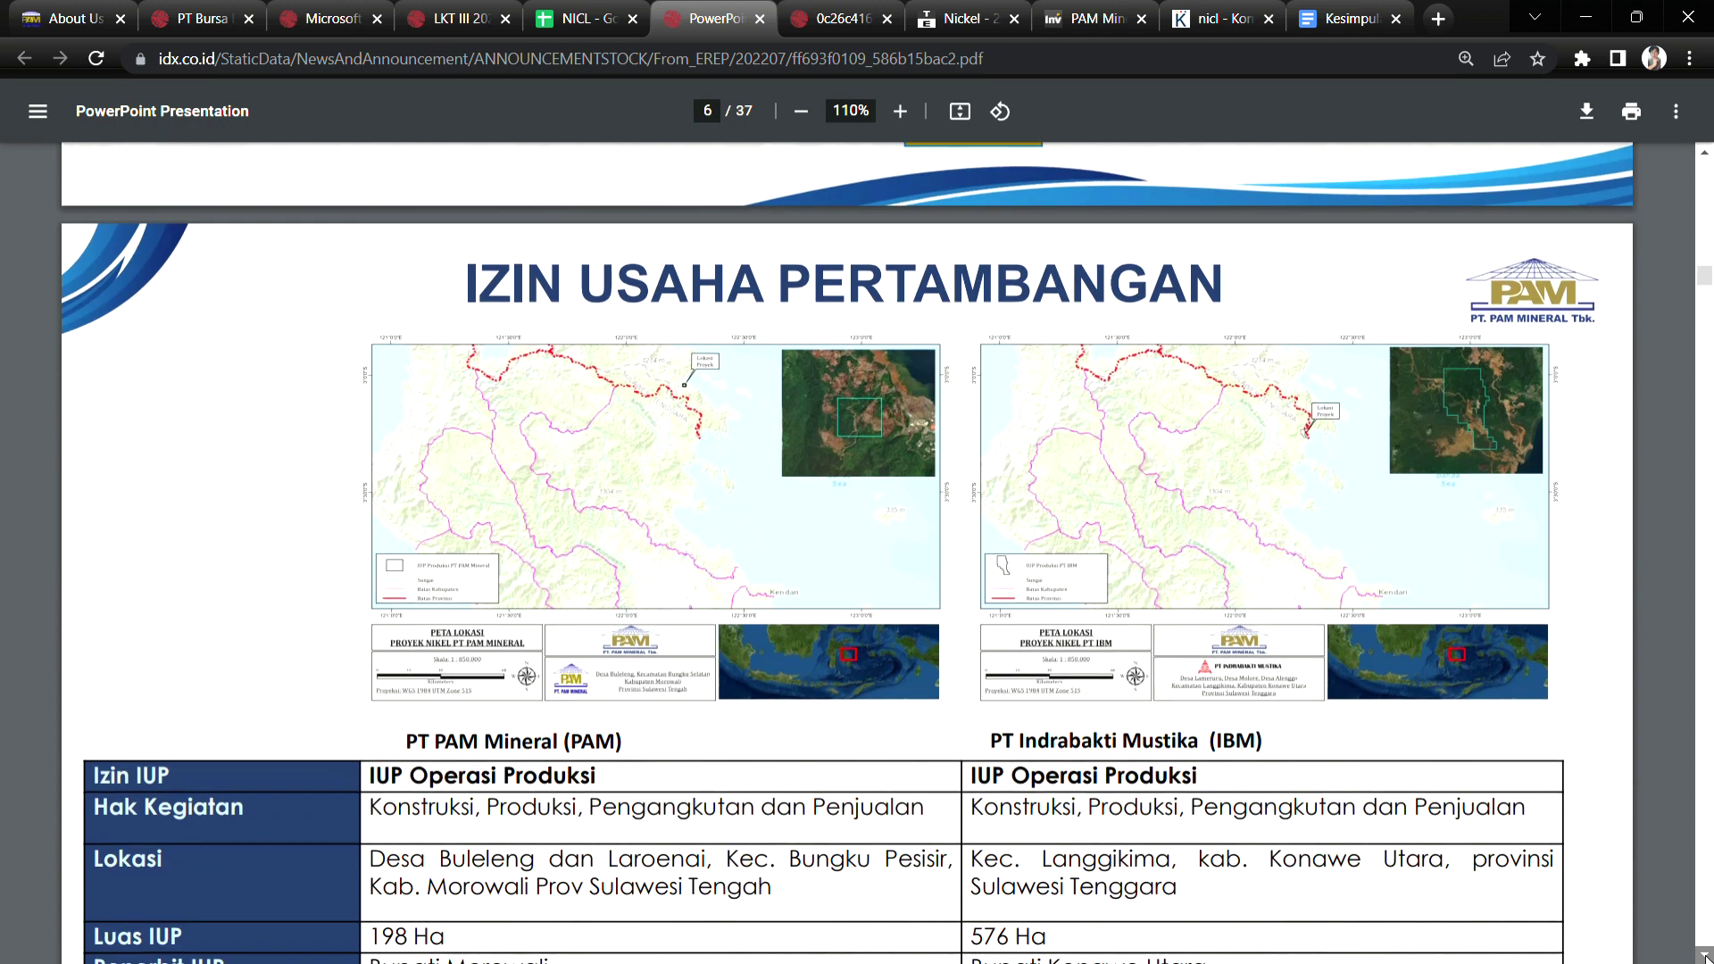
scroll(1705, 956, "down", 1)
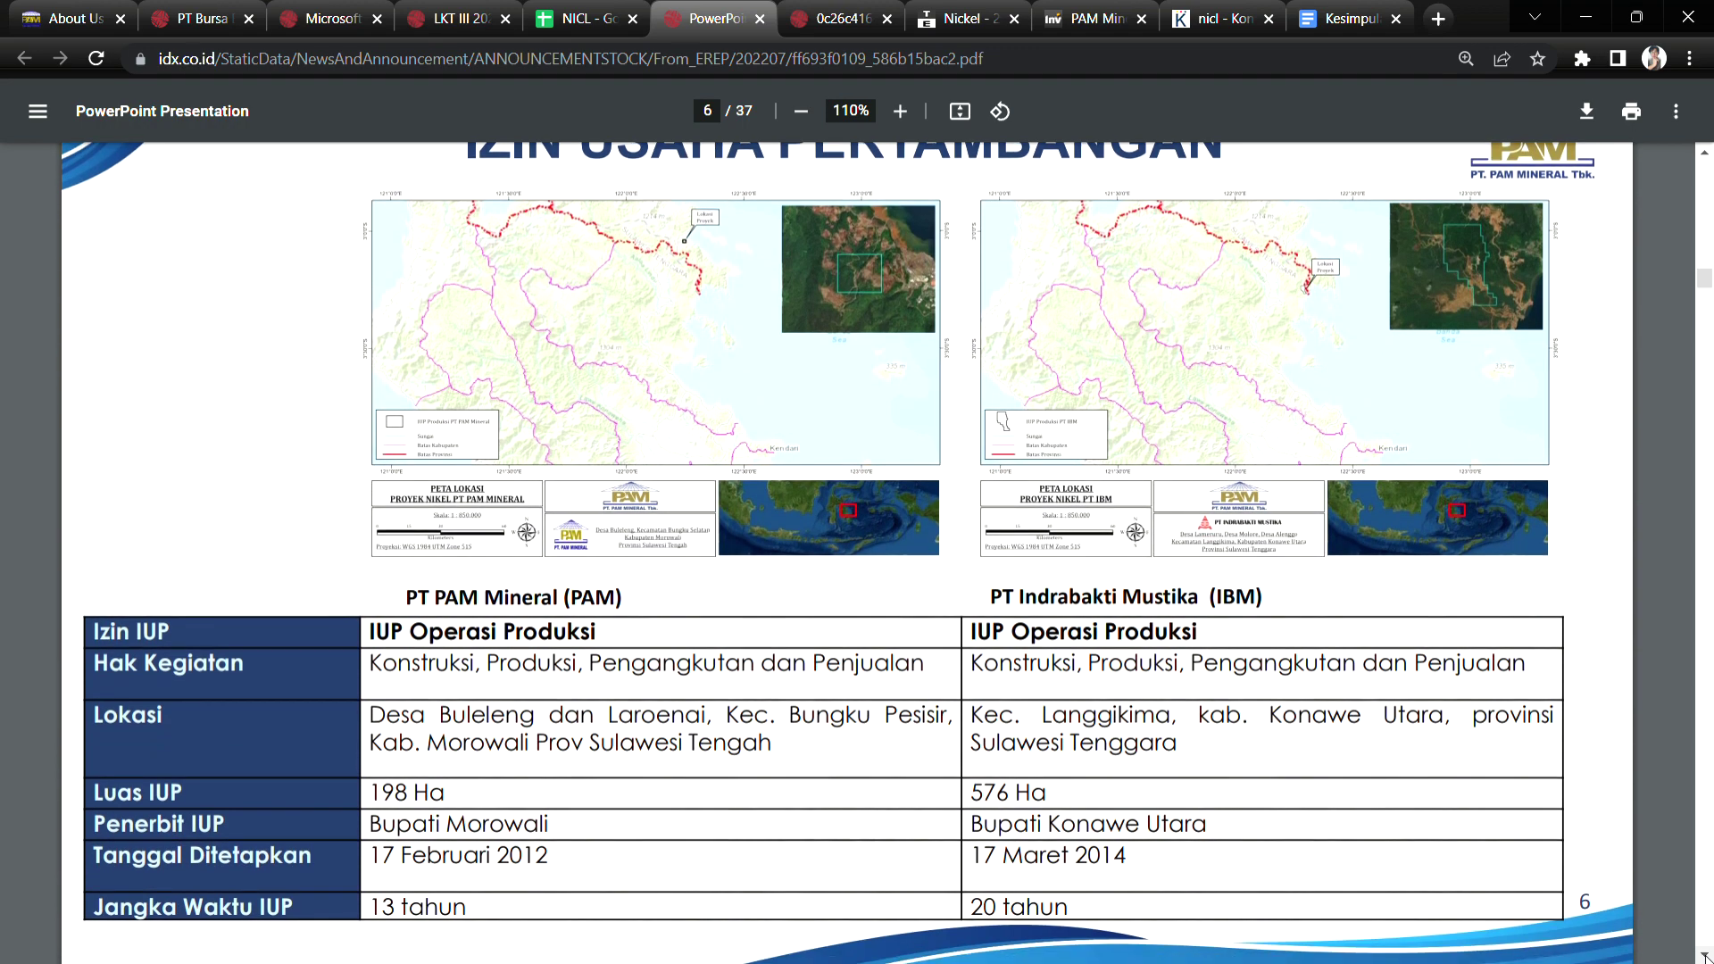
left_click(1705, 156)
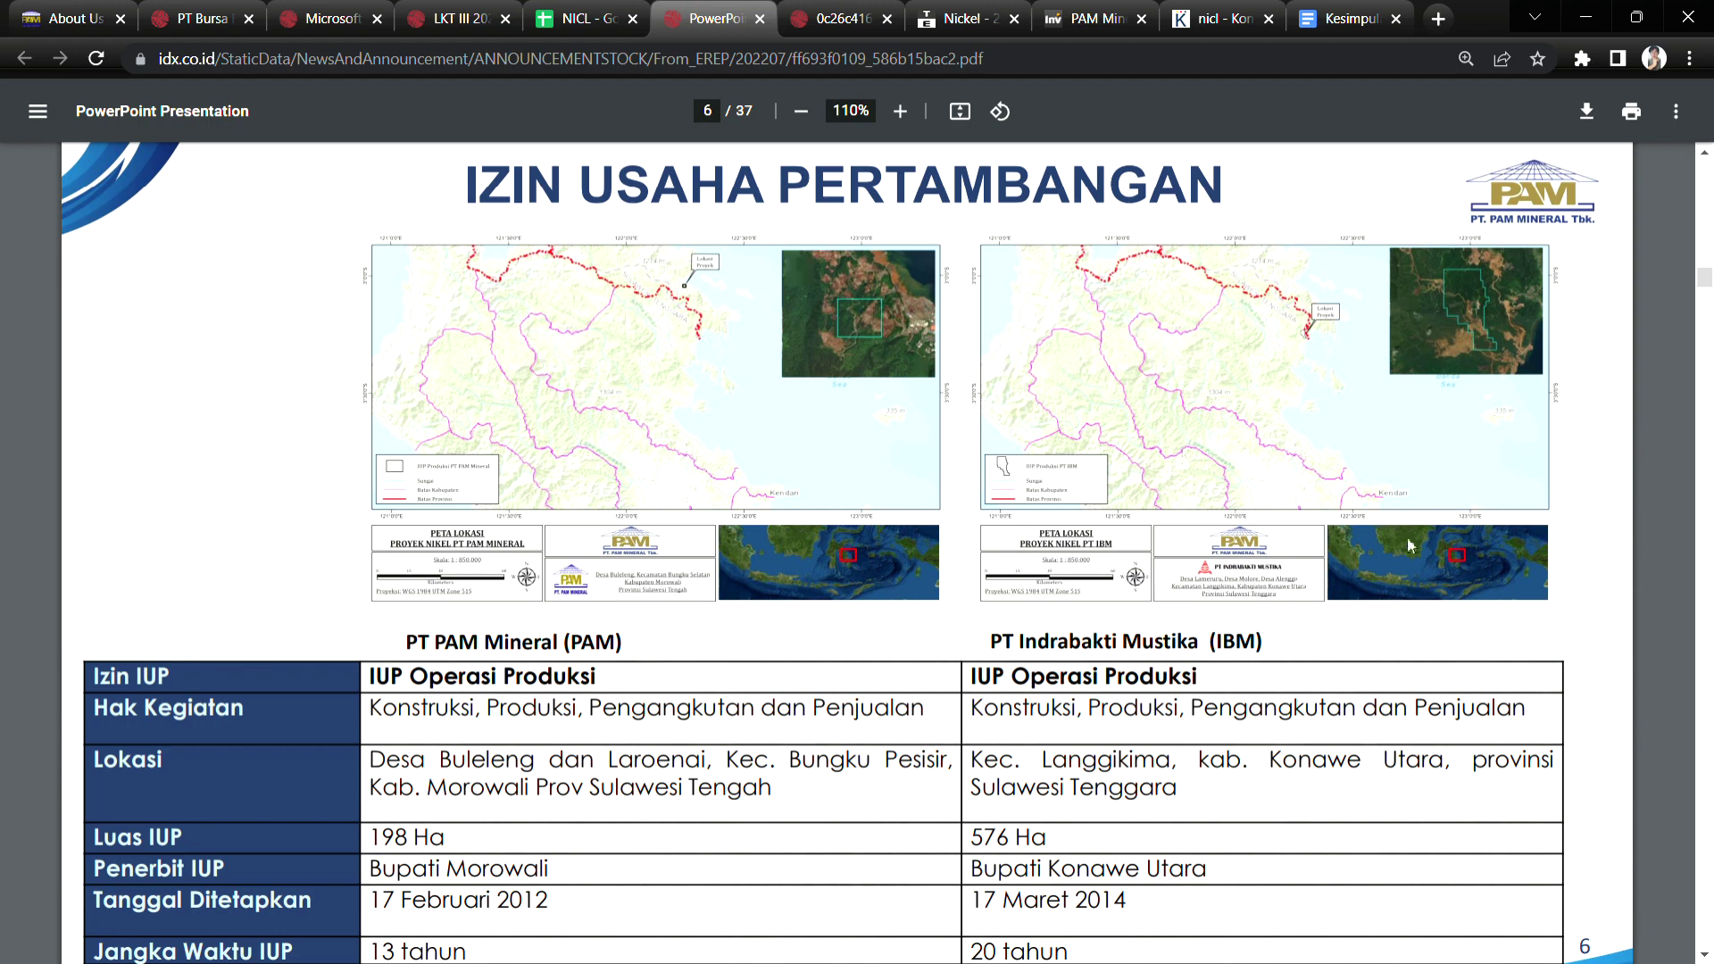
left_click(1705, 955)
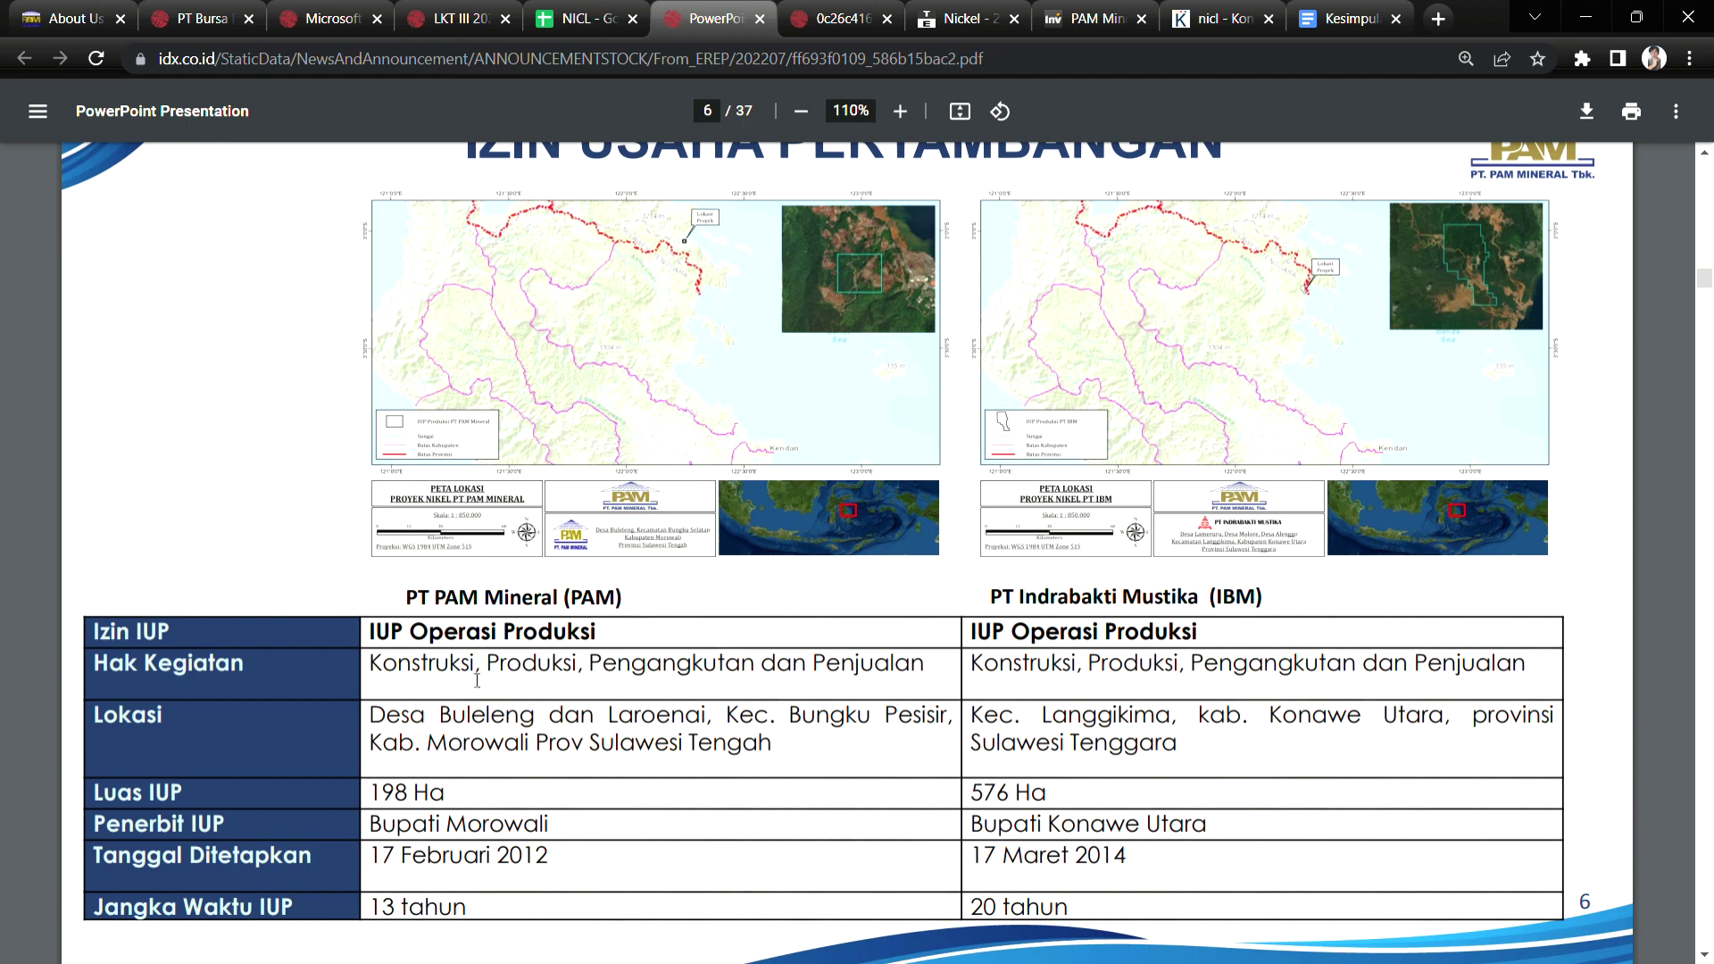
left_click_drag(403, 668, 1350, 667)
left_click(1704, 955)
scroll(1121, 431, "down", 2)
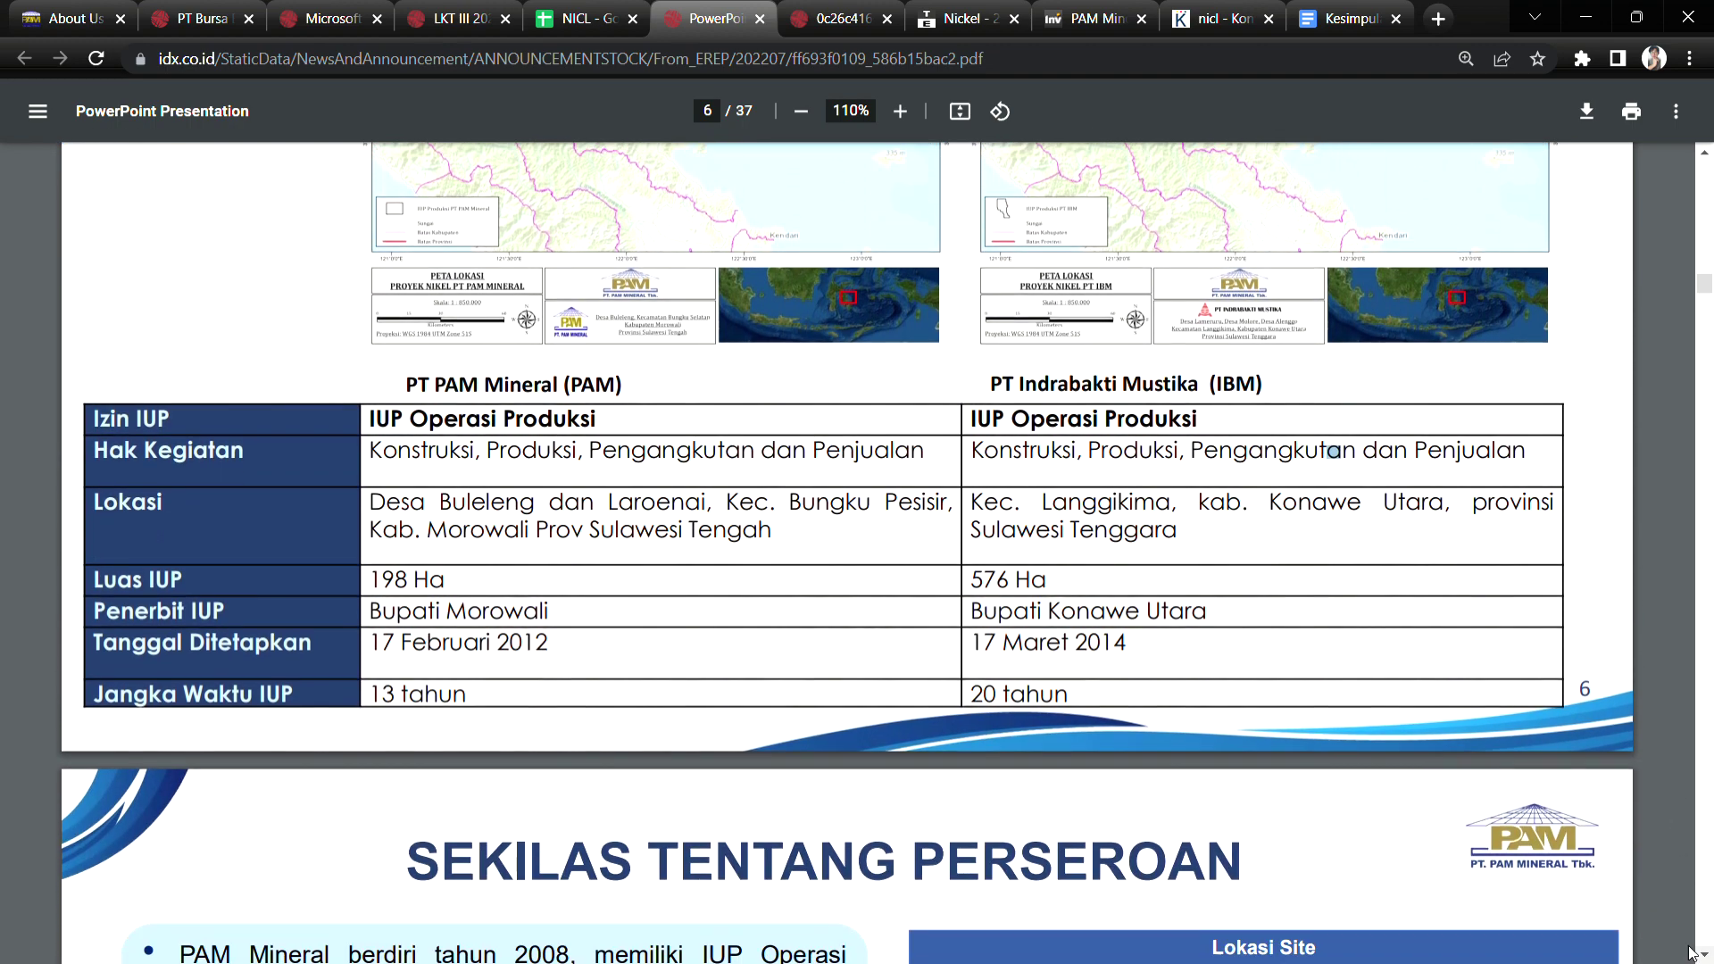
left_click_drag(970, 572, 1033, 578)
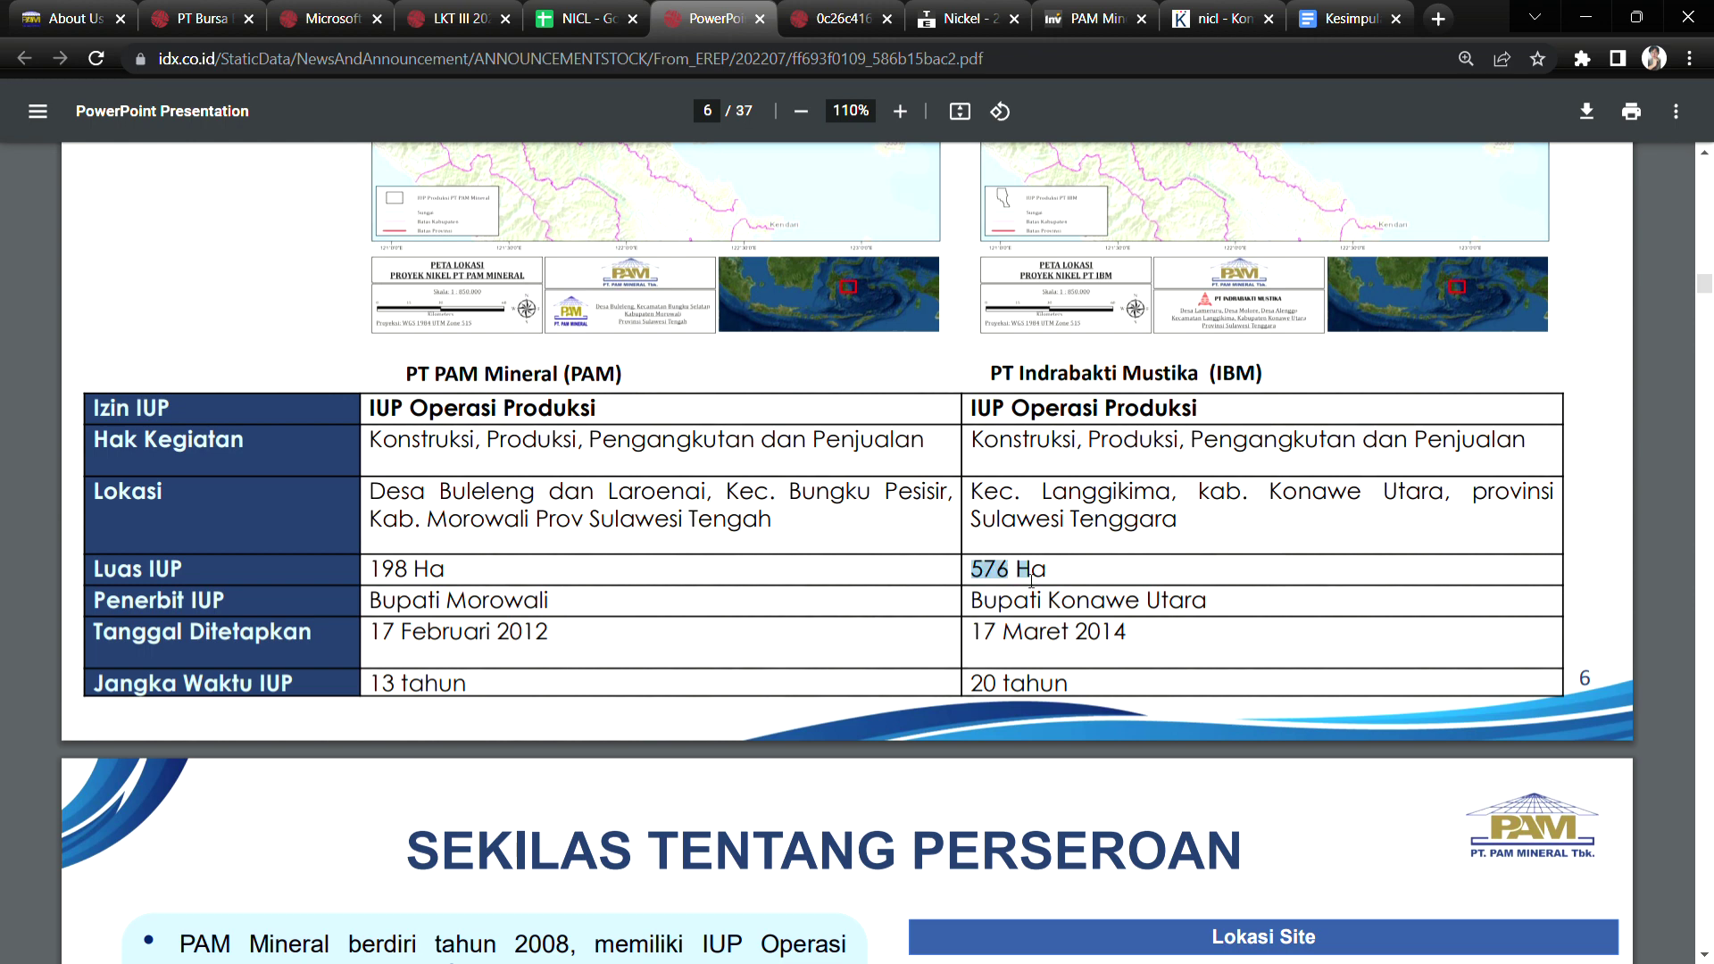
View the company overview on page 7 and highlight the year PAM Mineral was founded.
left_click(1704, 955)
scroll(1704, 955, "down", 7)
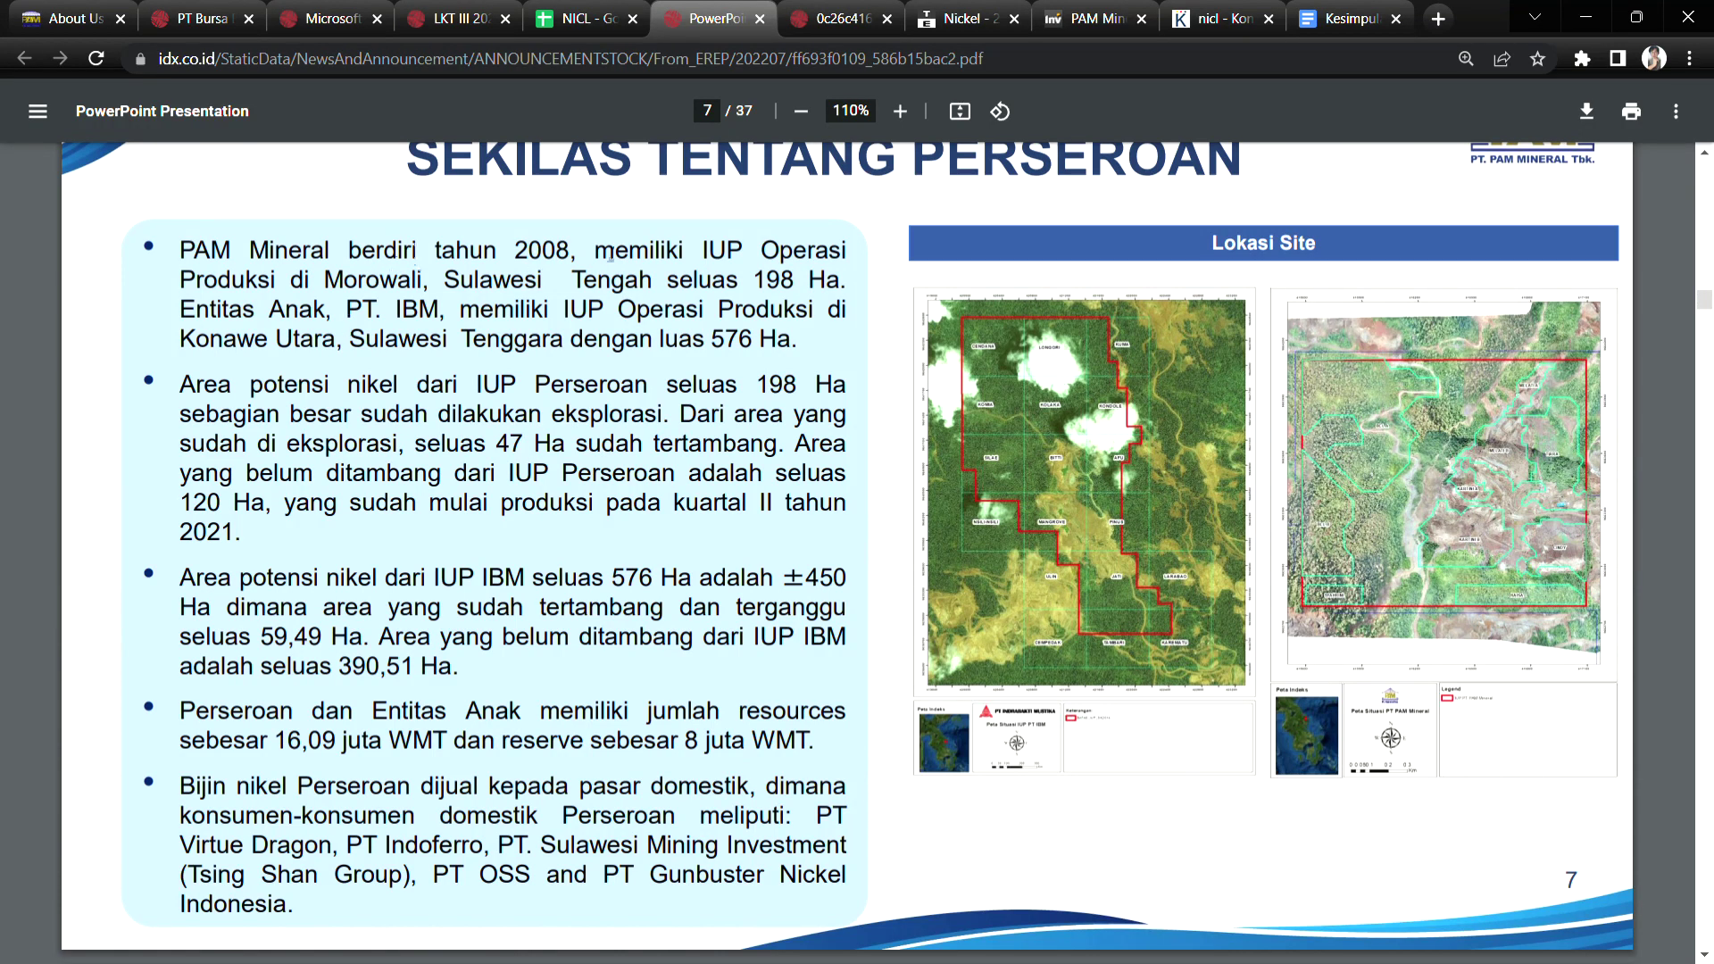
double_click(529, 249)
Switch to the NICL spreadsheet, select the 2017–2019 figures in B2:E4, and return to the public exposé presentation.
left_click(574, 18)
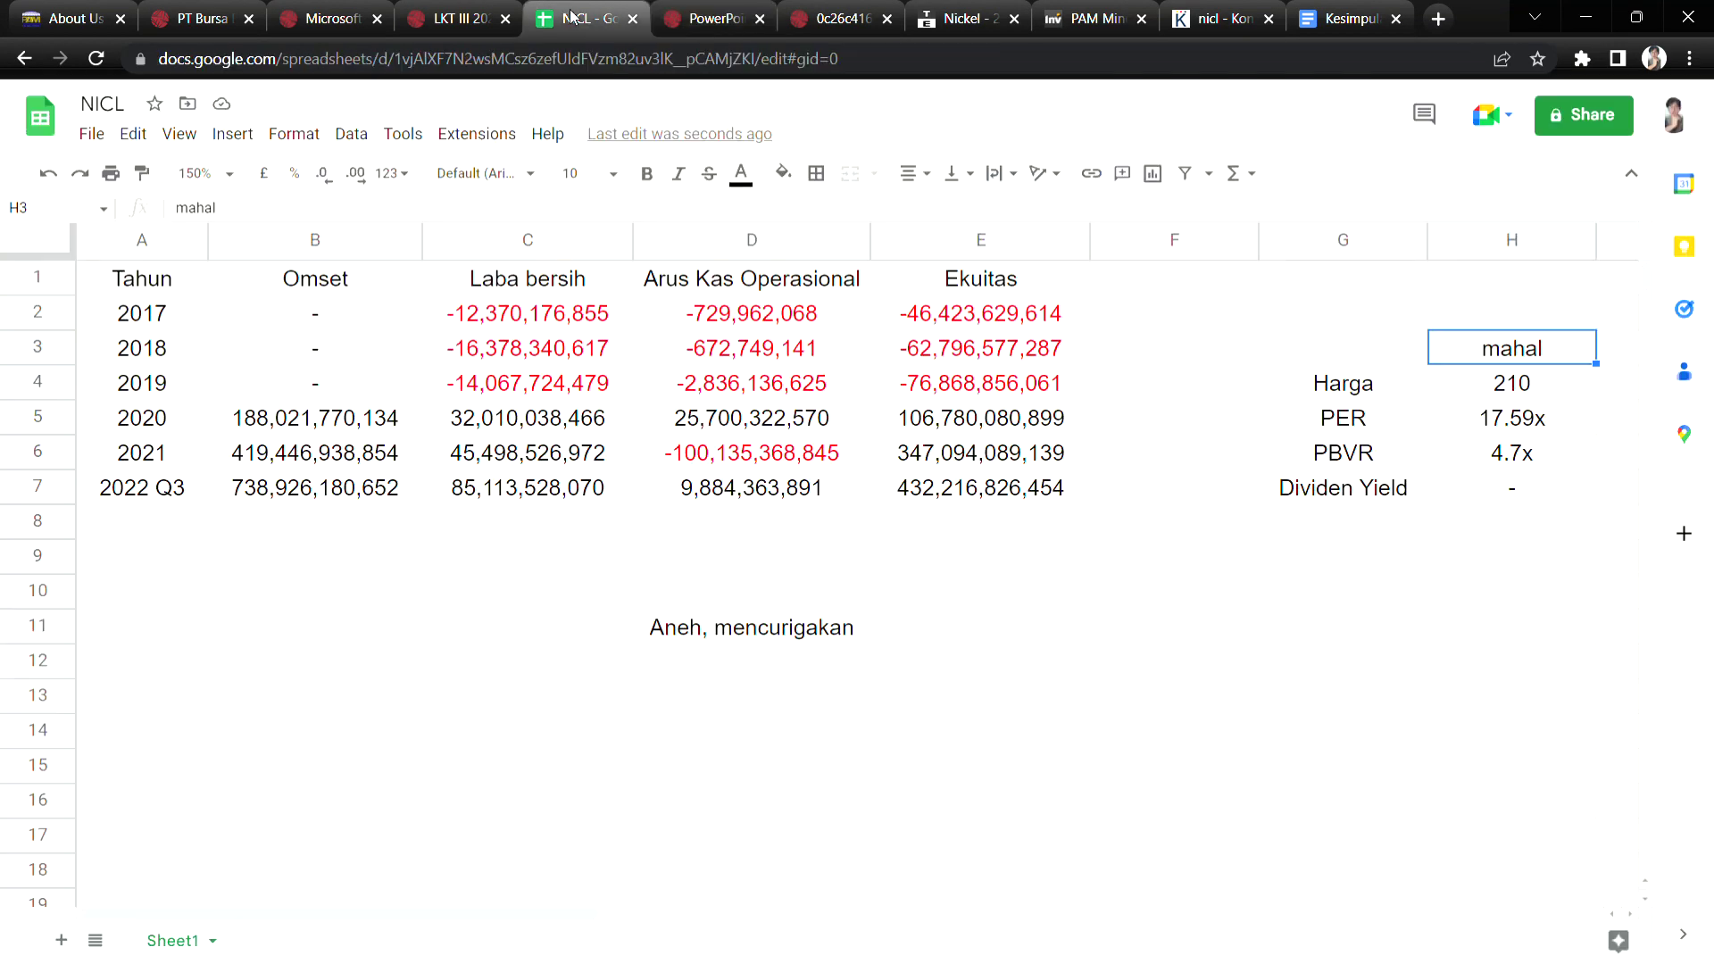
left_click(239, 307)
left_click(903, 371, "shift")
left_click(719, 11)
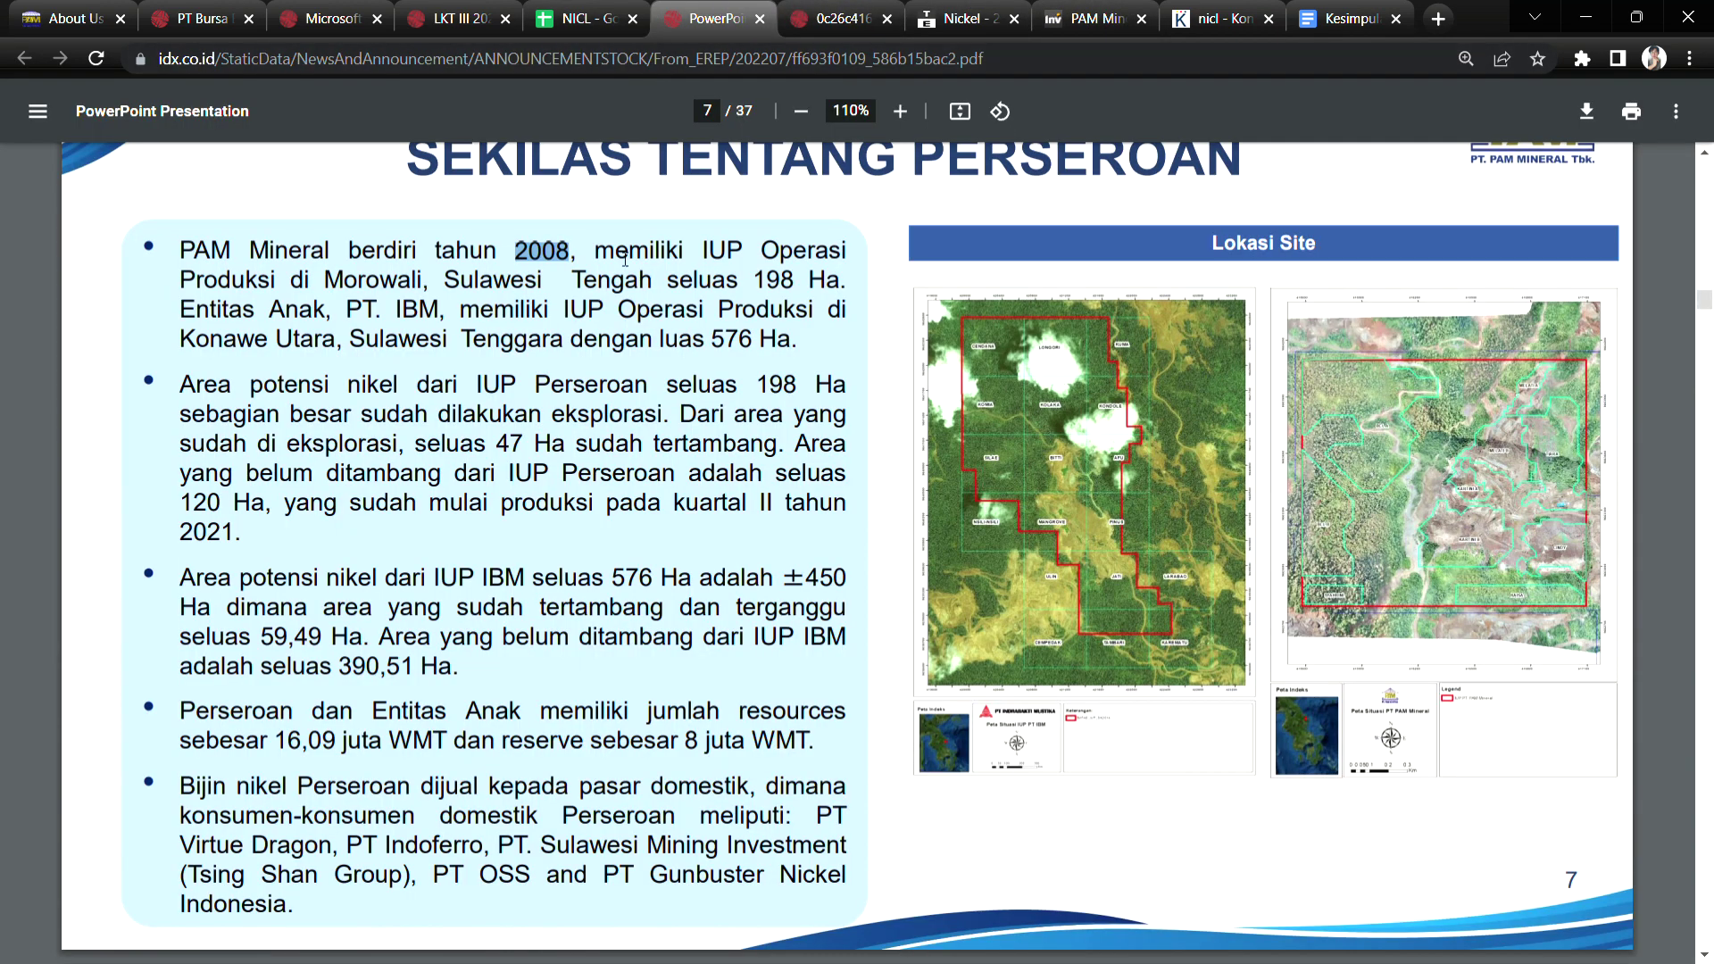
Read page 7's details on the company's own permit, highlighting the Morowali location and the potential, mined and unmined nickel areas.
left_click_drag(325, 284, 337, 295)
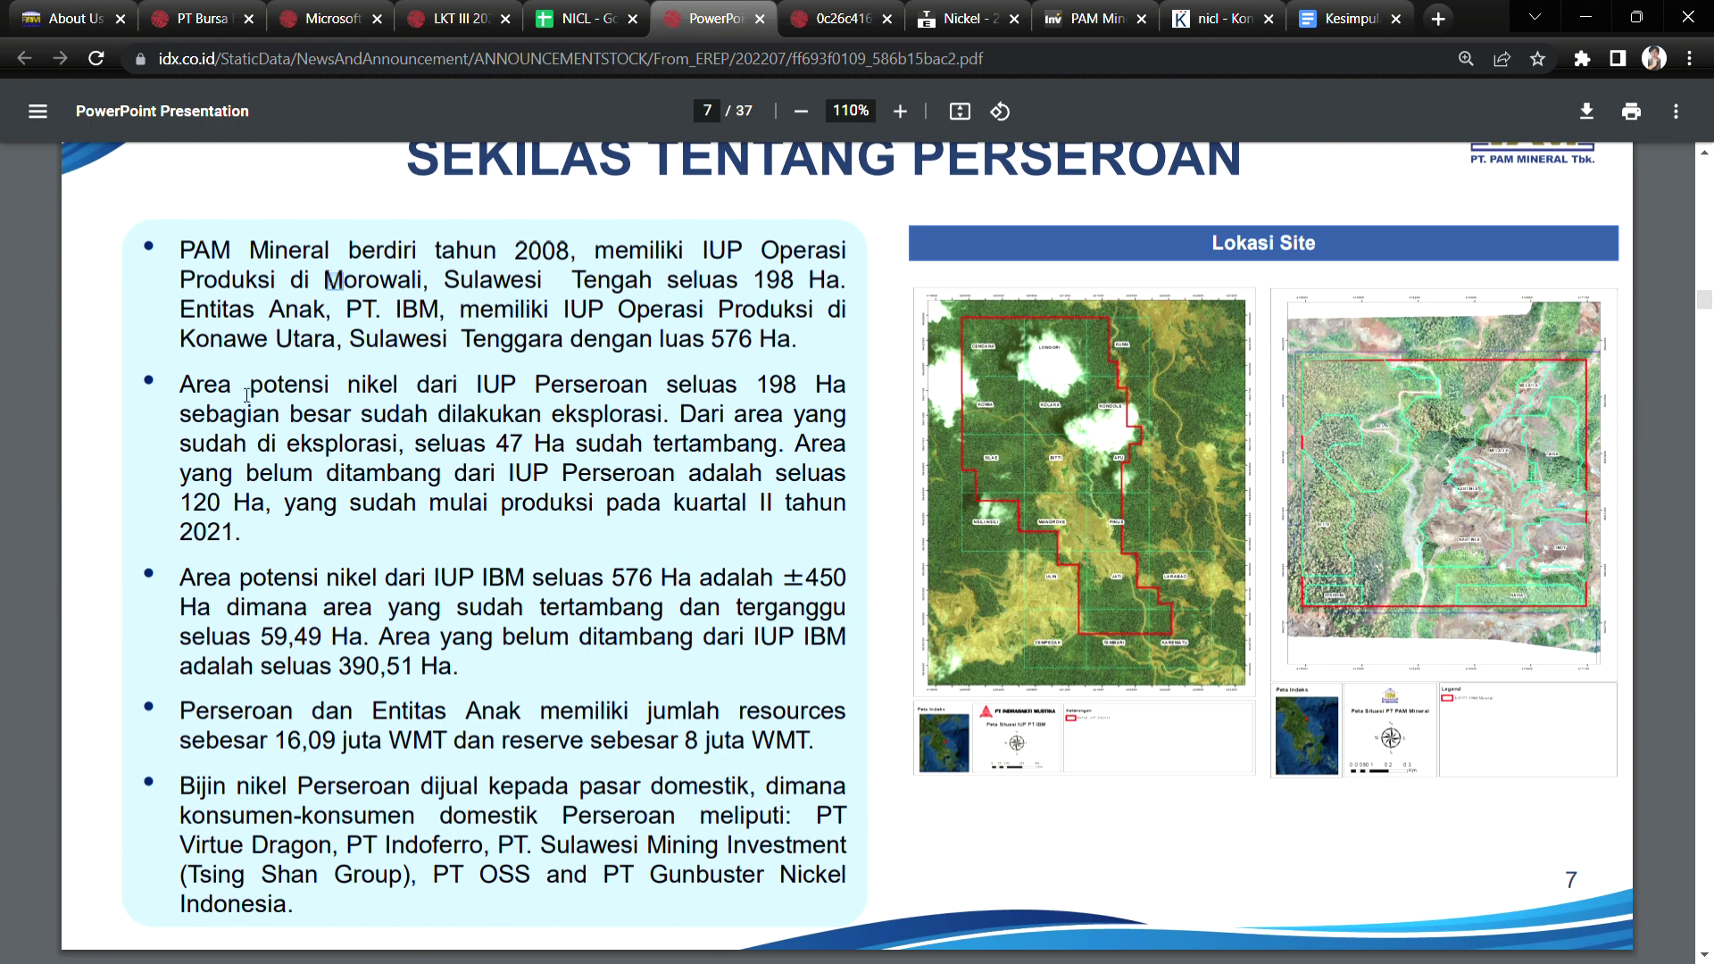
left_click_drag(206, 387, 505, 417)
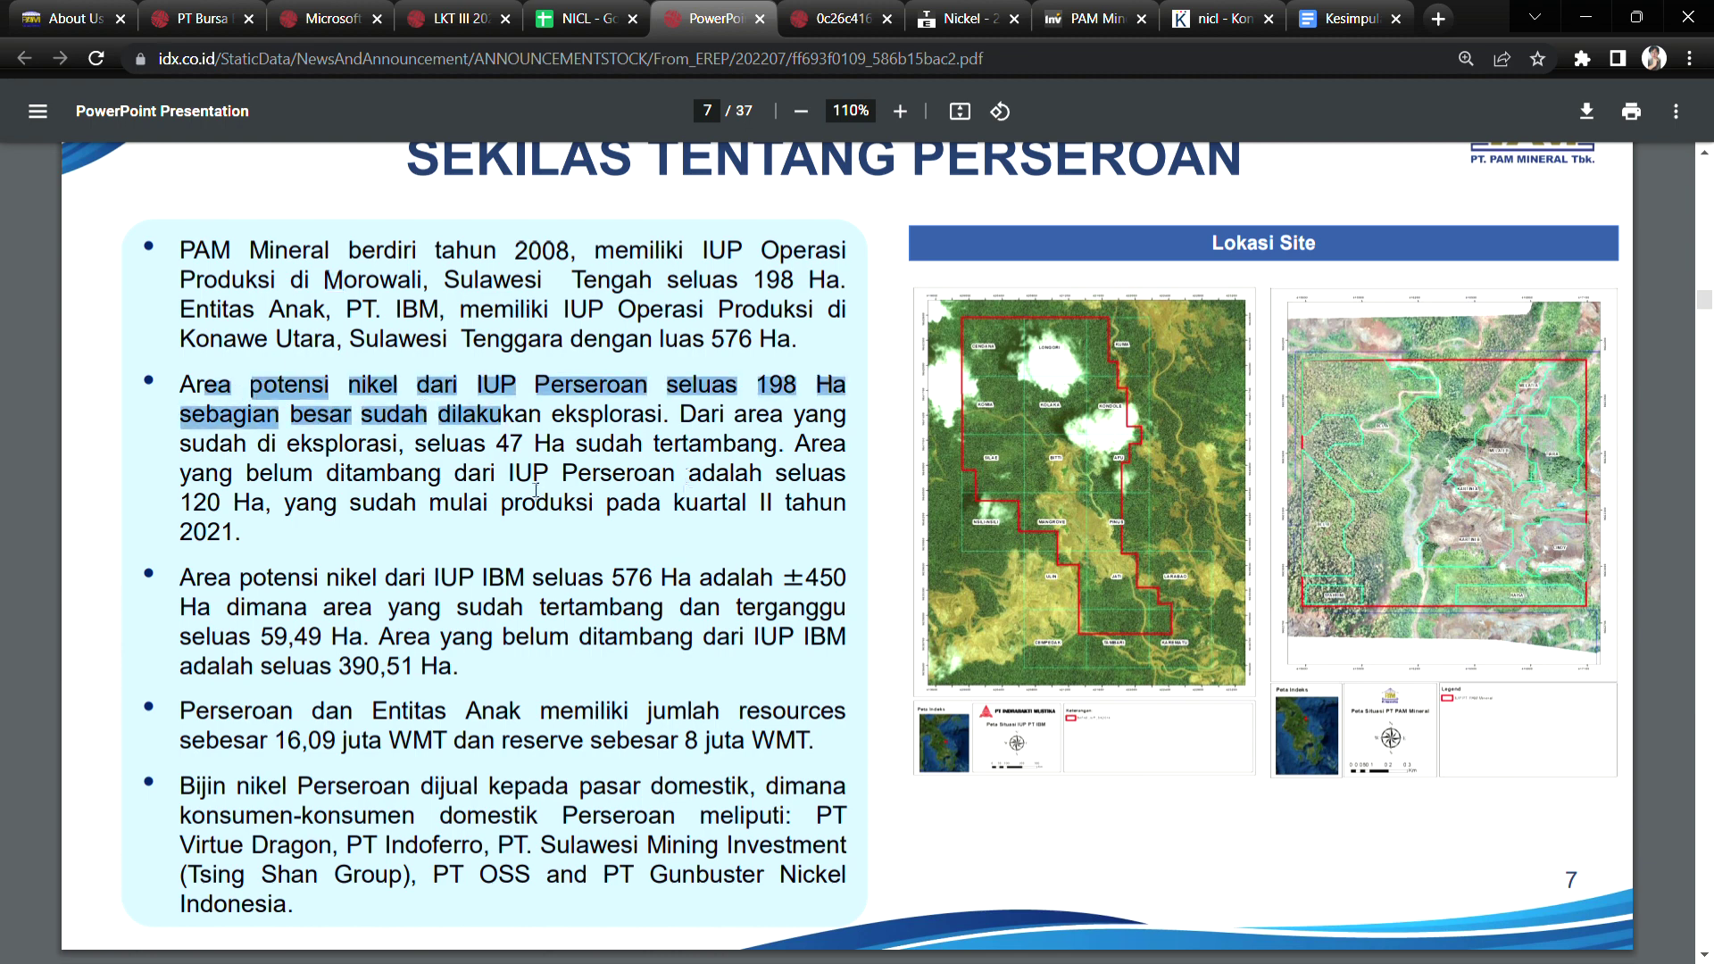
left_click(399, 446)
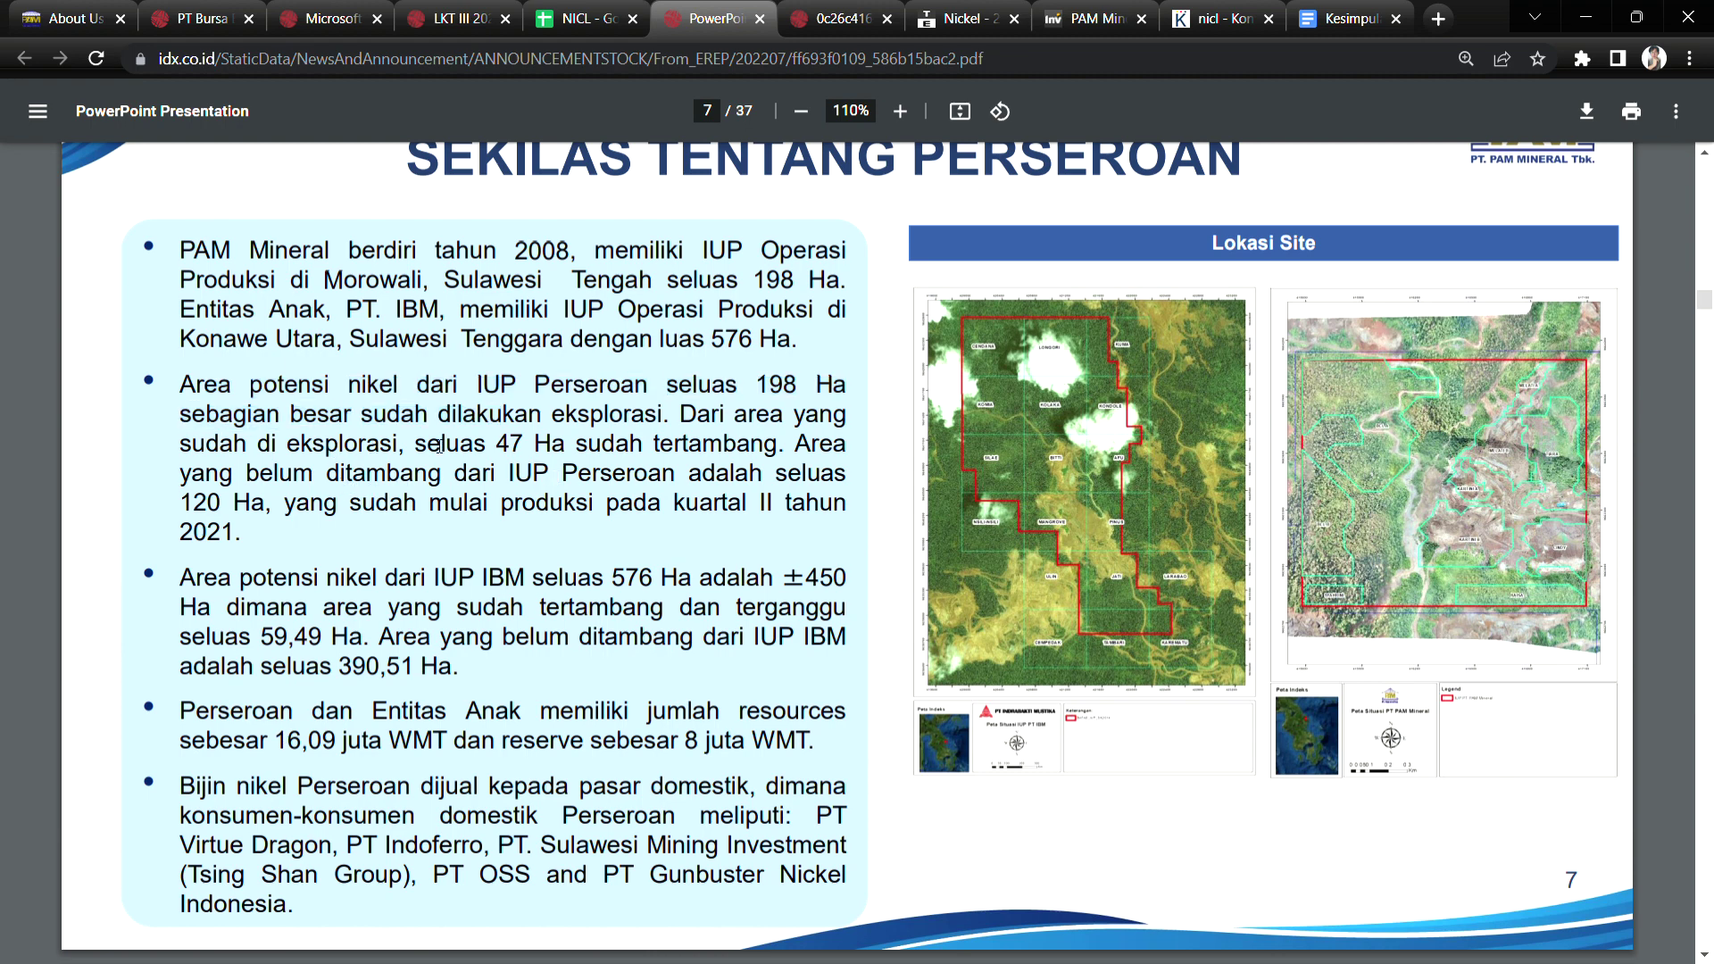
left_click_drag(448, 447, 702, 446)
left_click_drag(280, 474, 367, 474)
left_click_drag(209, 518, 195, 505)
Read the bullet on the IBM permit on page 7, highlighting its potential, mined and unmined nickel areas.
left_click(582, 587)
left_click_drag(662, 580, 692, 581)
left_click_drag(241, 609, 308, 609)
left_click_drag(469, 609, 573, 609)
left_click_drag(235, 647, 744, 639)
left_click_drag(340, 670, 402, 676)
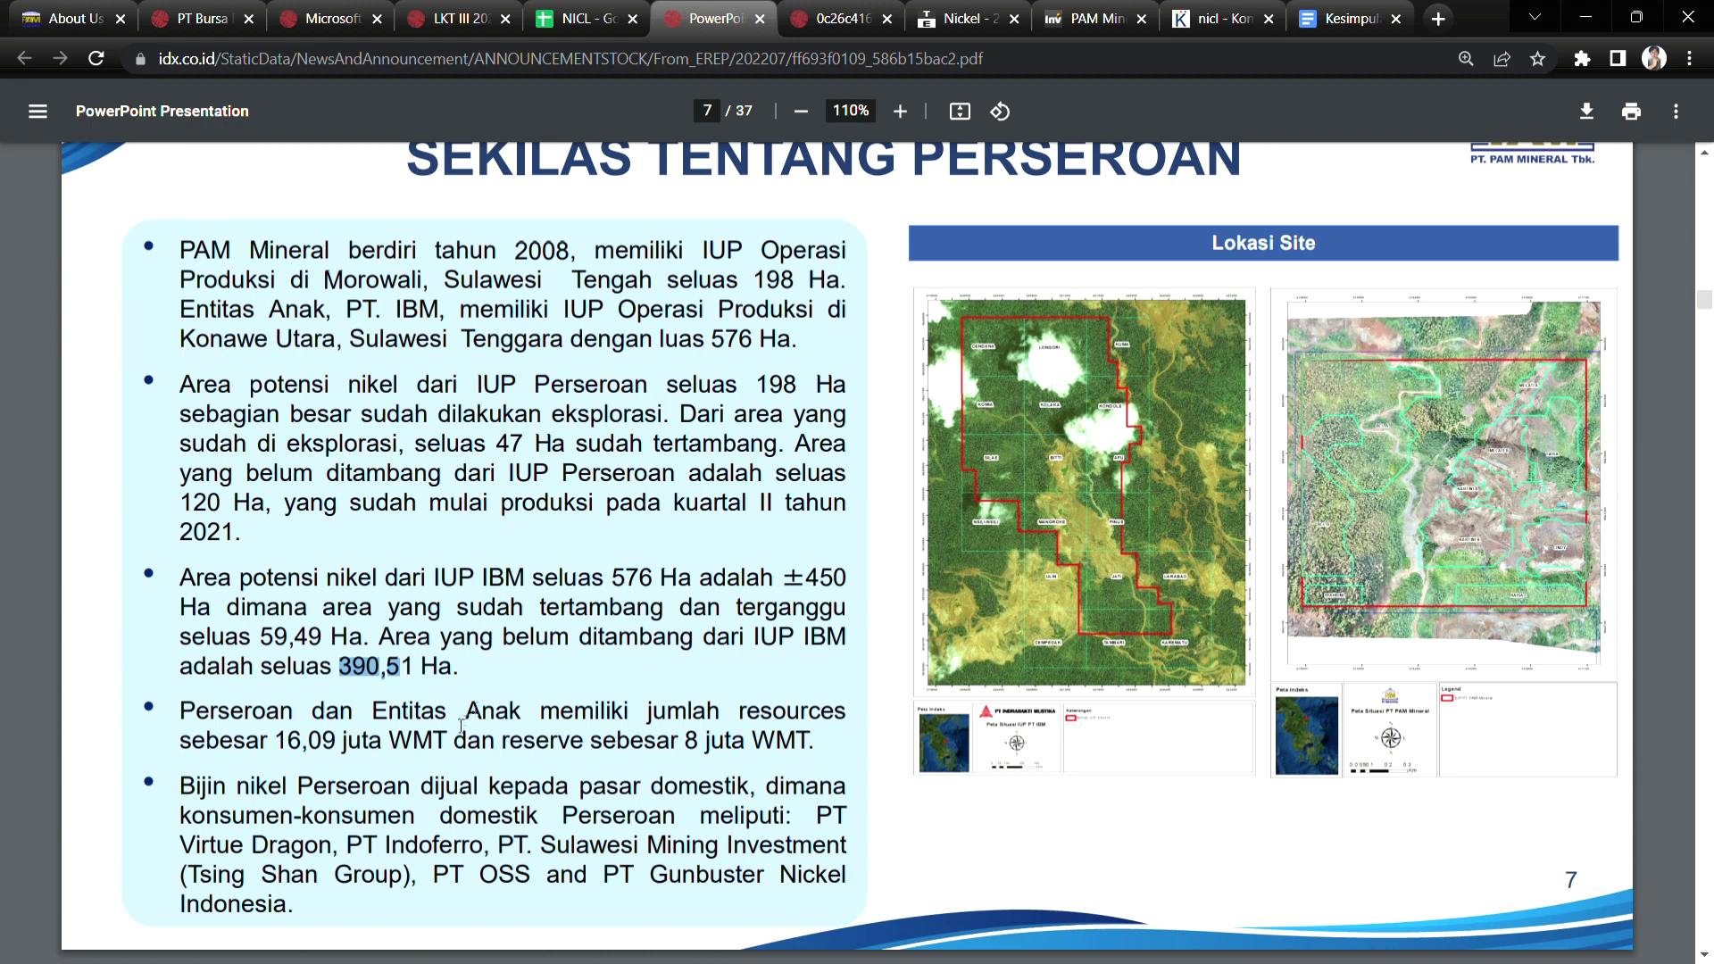
Highlight the passages on domestic nickel ore sales and the domestic customers, including Sulawesi Mining Investment, on page 7.
left_click_drag(370, 790, 723, 794)
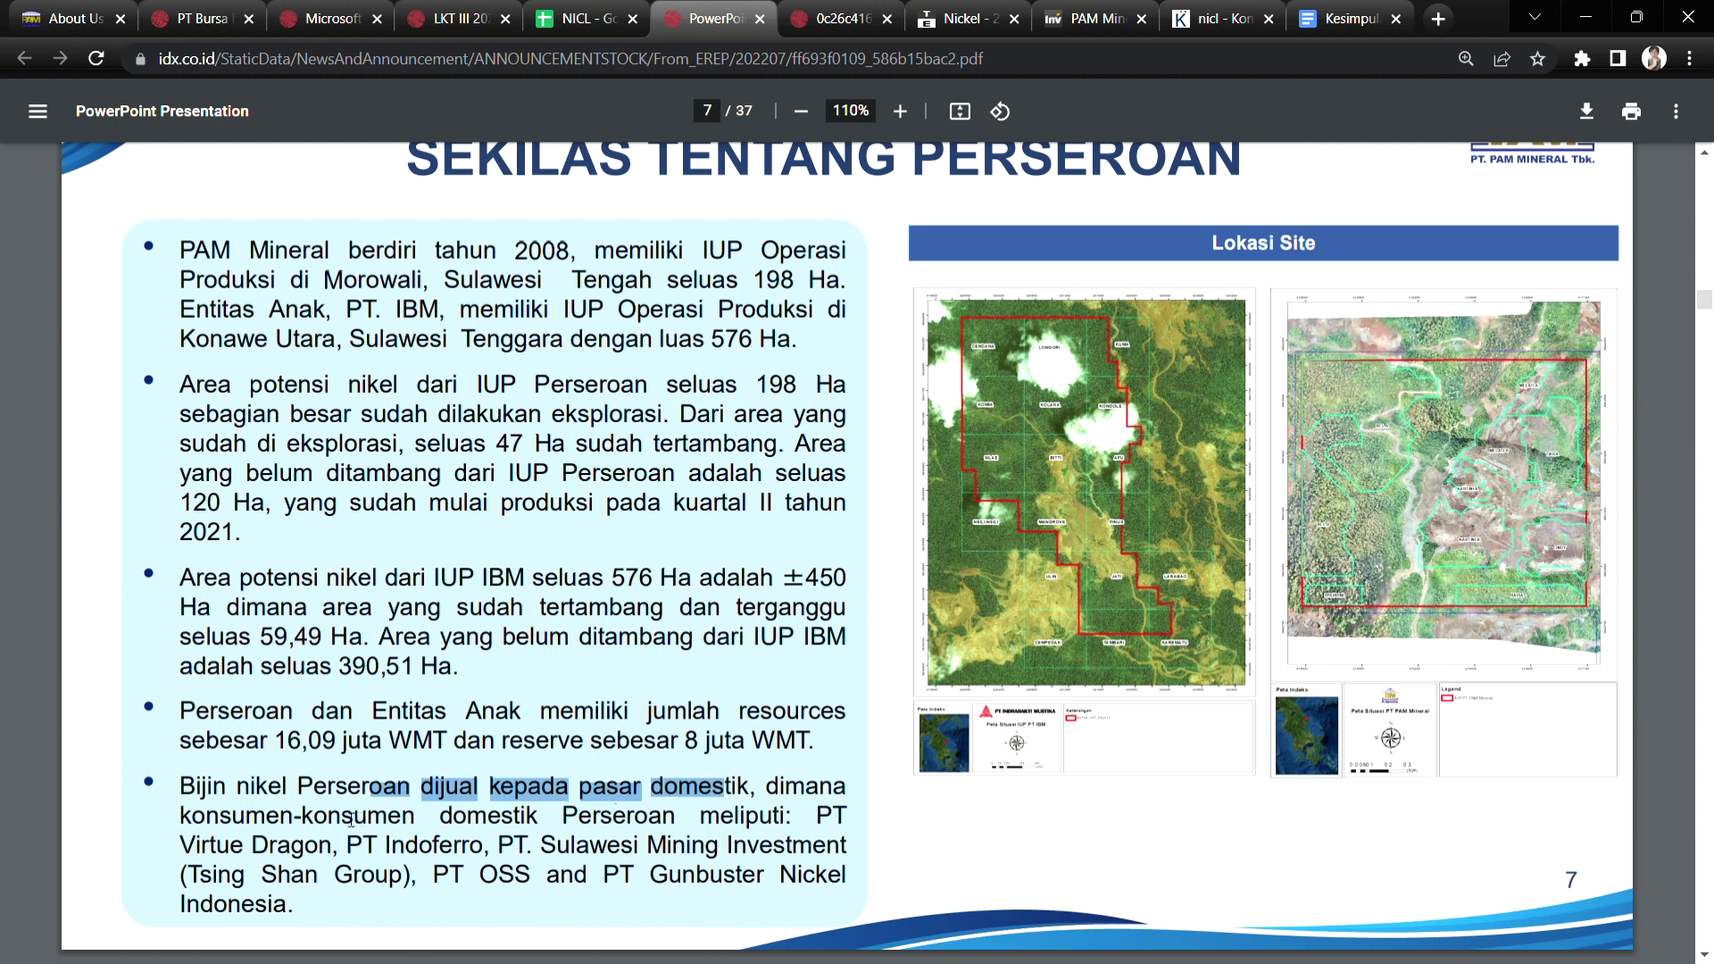
left_click_drag(192, 820, 719, 814)
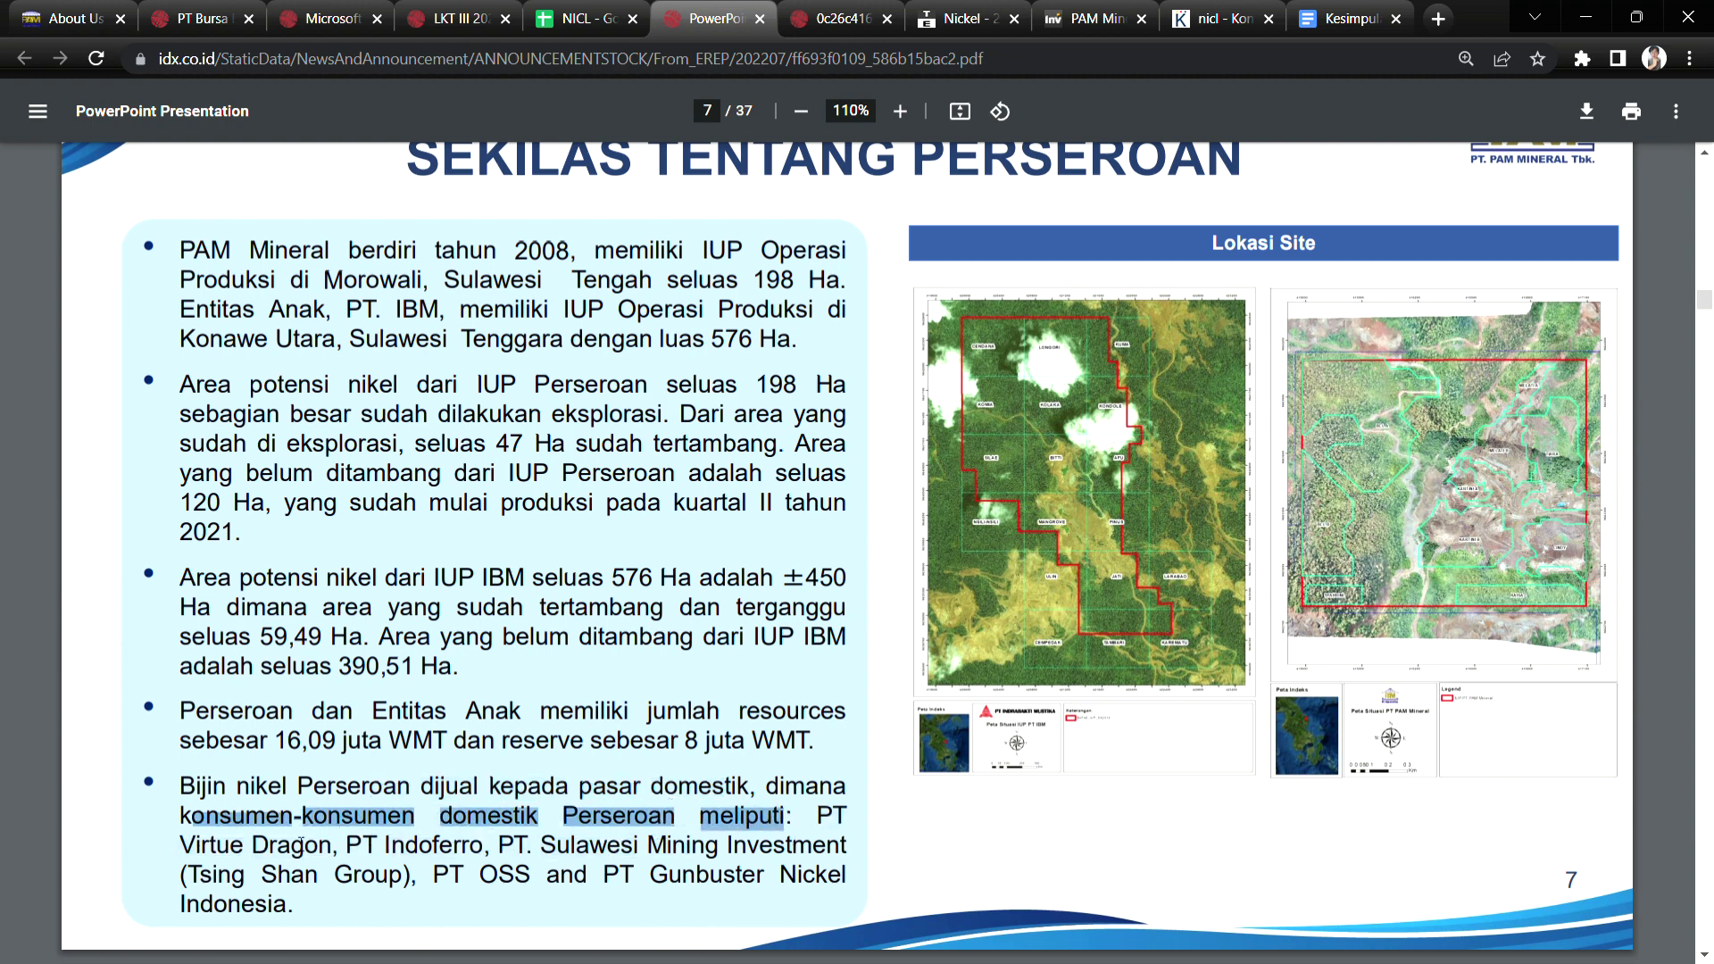
left_click_drag(393, 848, 636, 848)
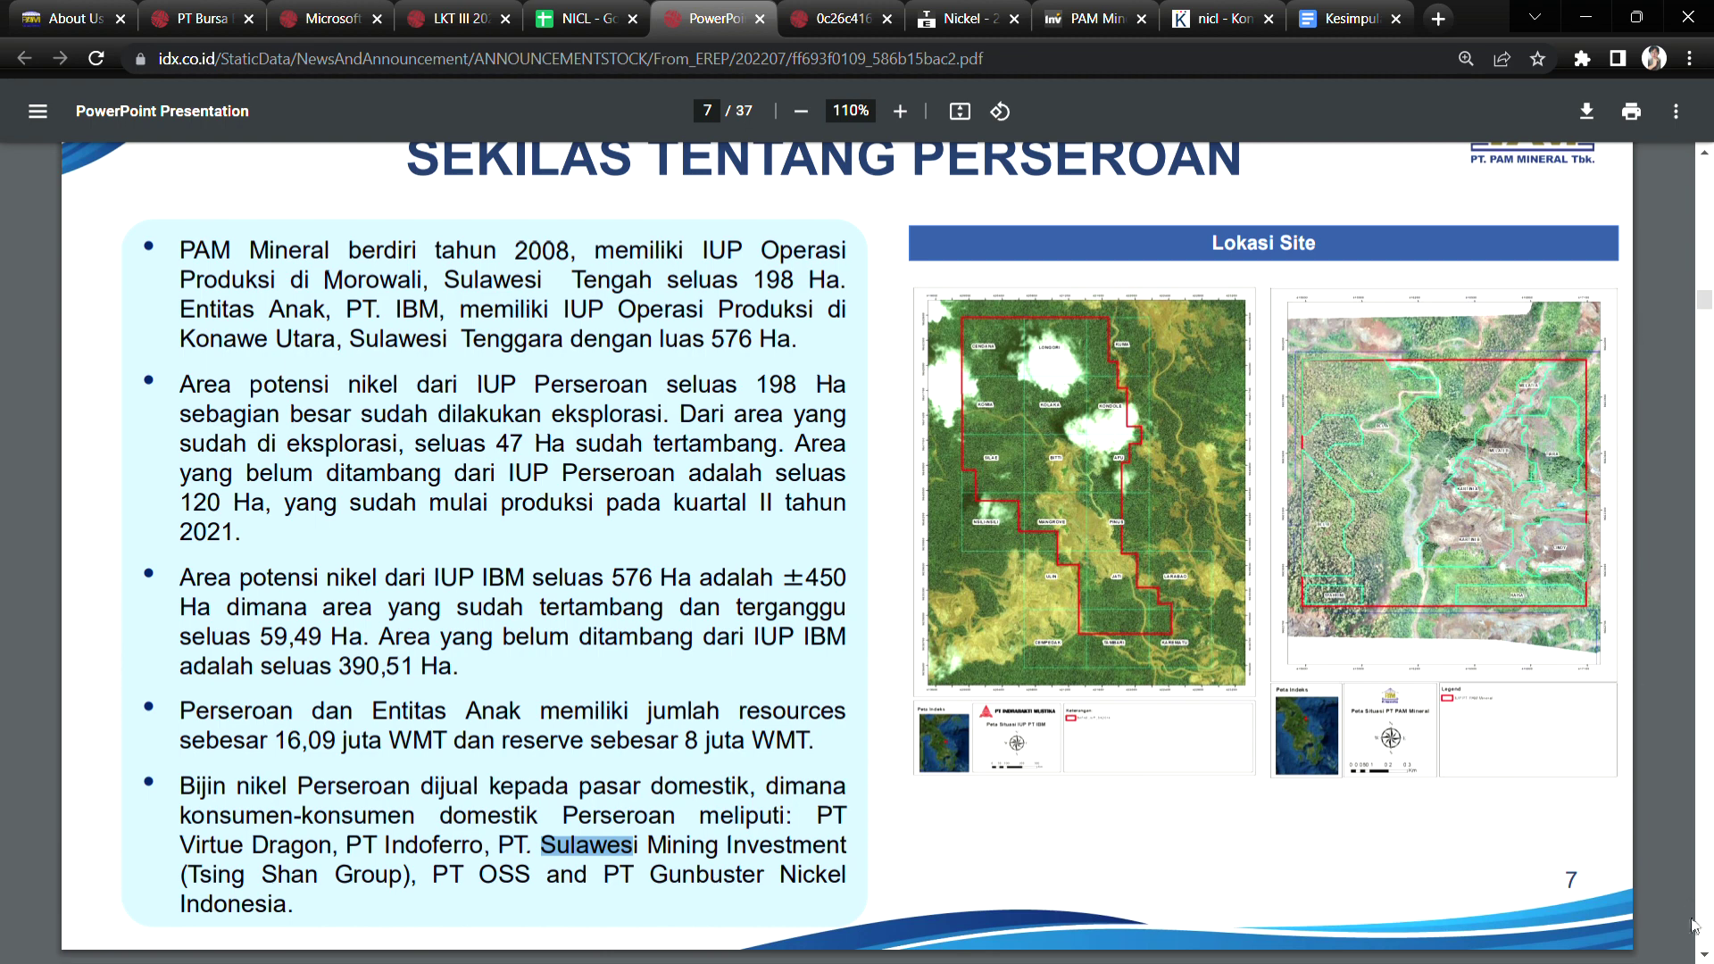
View the integrated business model on page 9, from exploration through to the customer companies.
scroll(1705, 955, "down", 8)
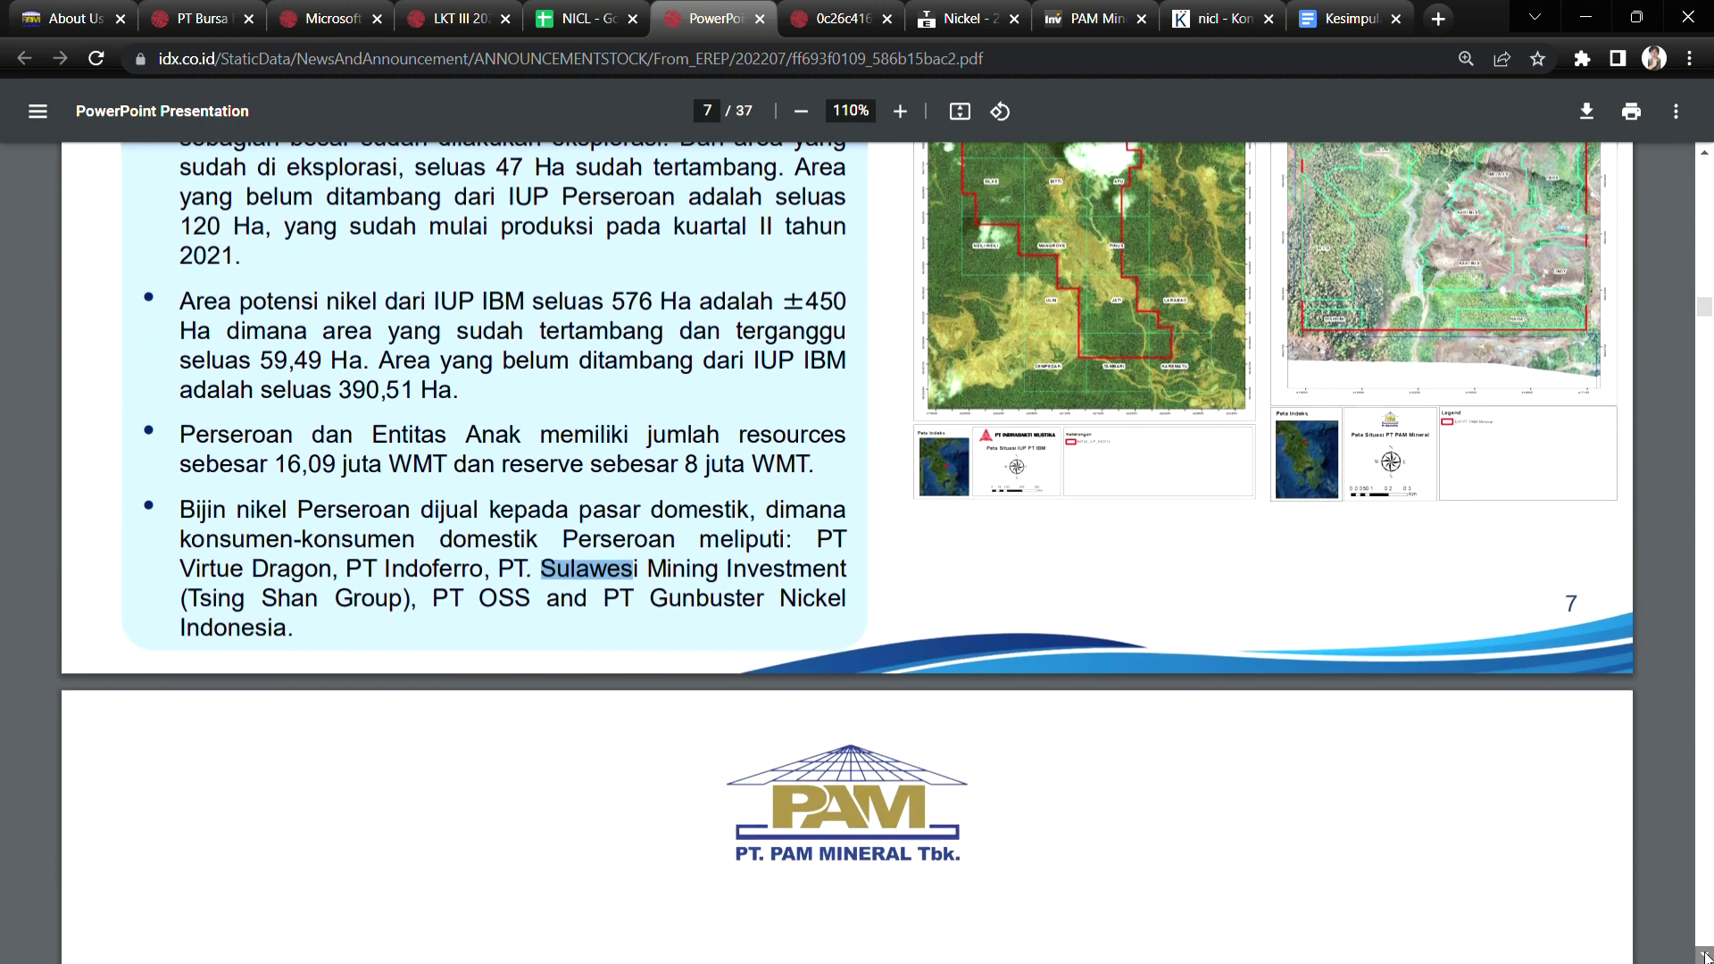
scroll(1705, 955, "down", 12)
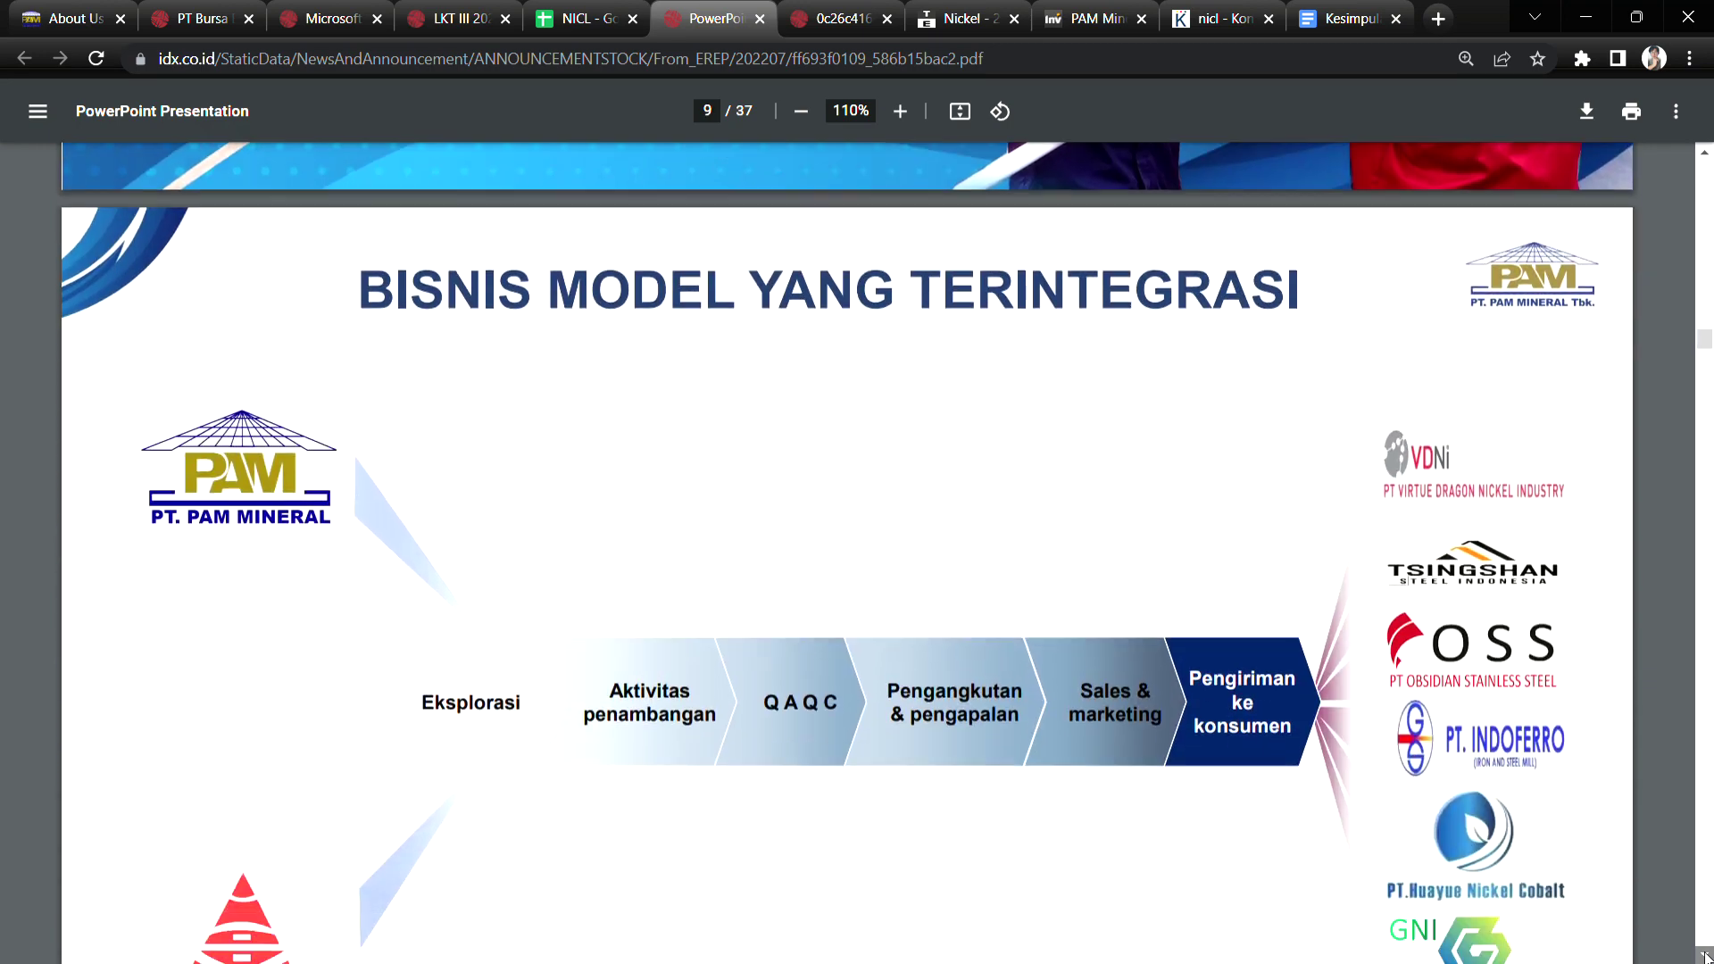
scroll(1705, 955, "down", 1)
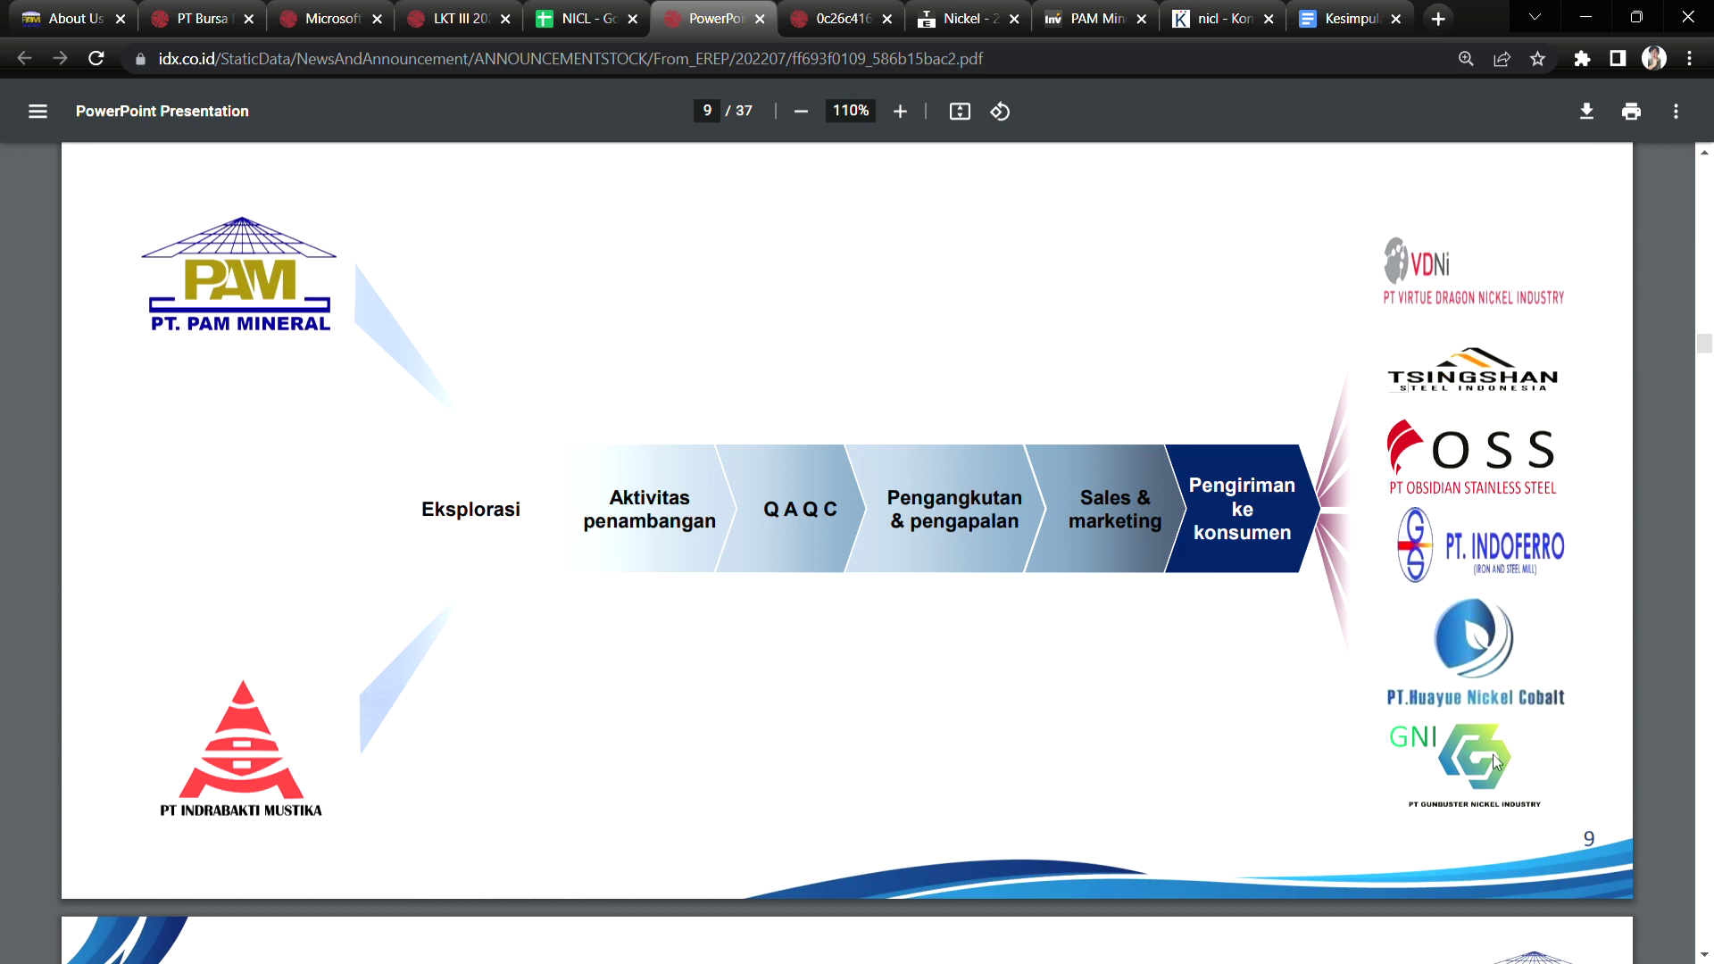
Review the exploration maps and drilling tables on page 10 and the start of the activity documentation on page 11.
left_click(1704, 955)
scroll(1704, 955, "down", 7)
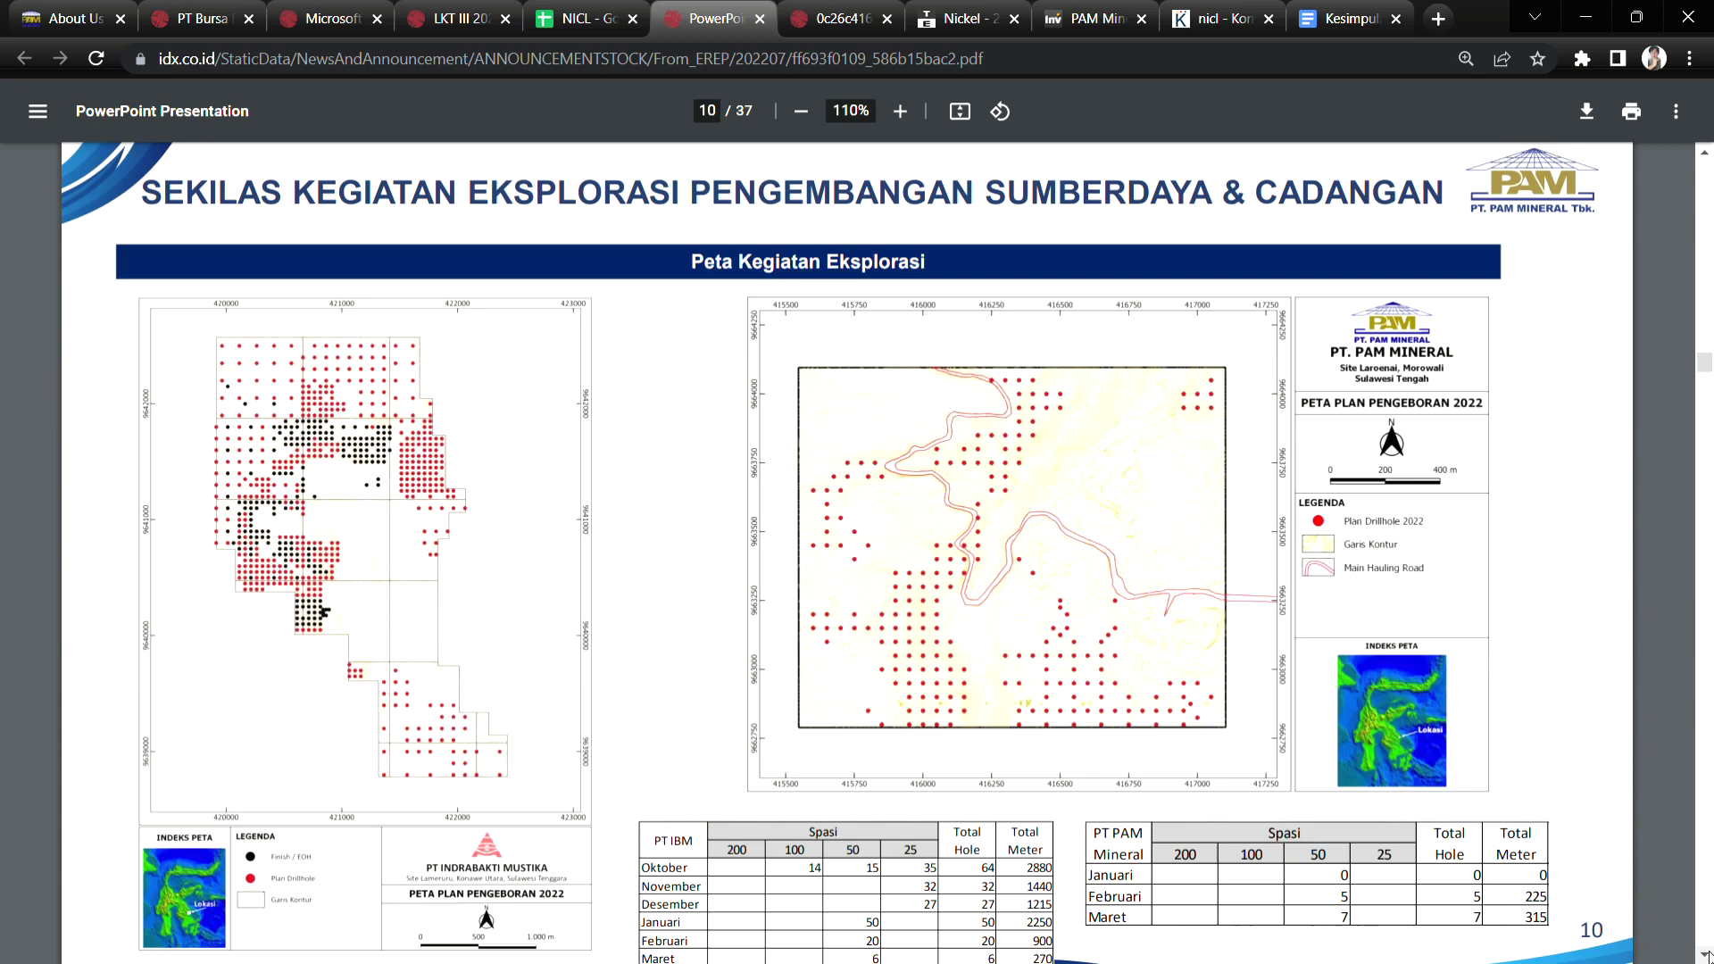
left_click(1704, 955)
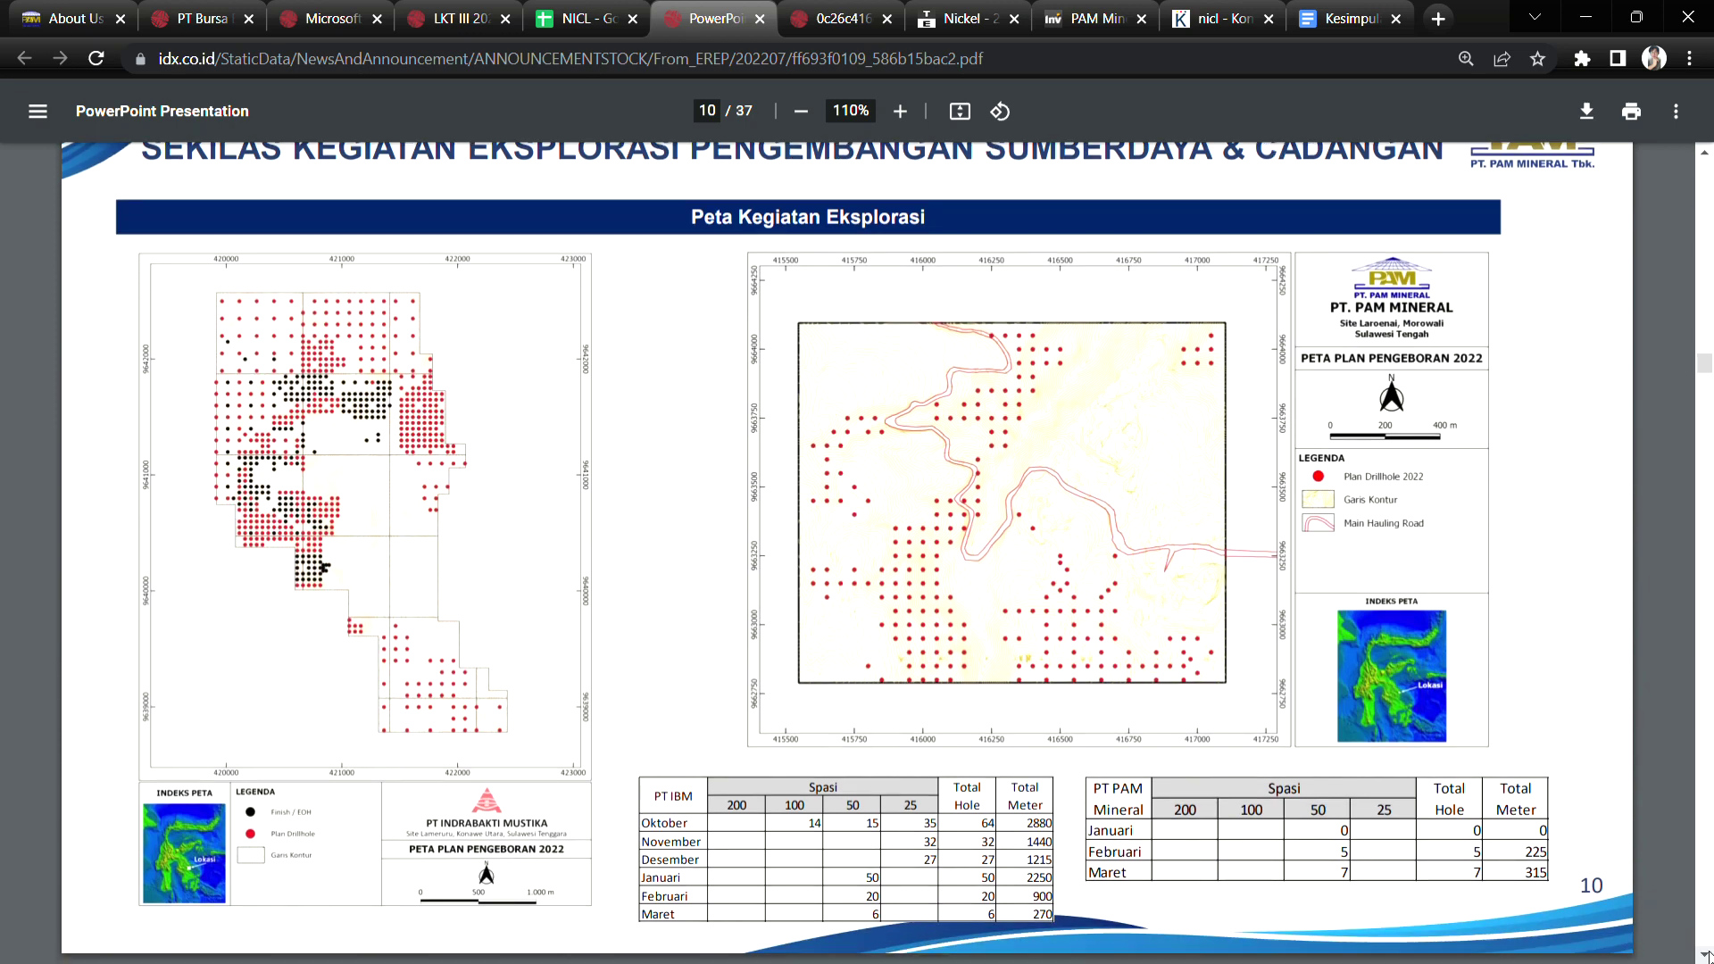
left_click(1704, 955)
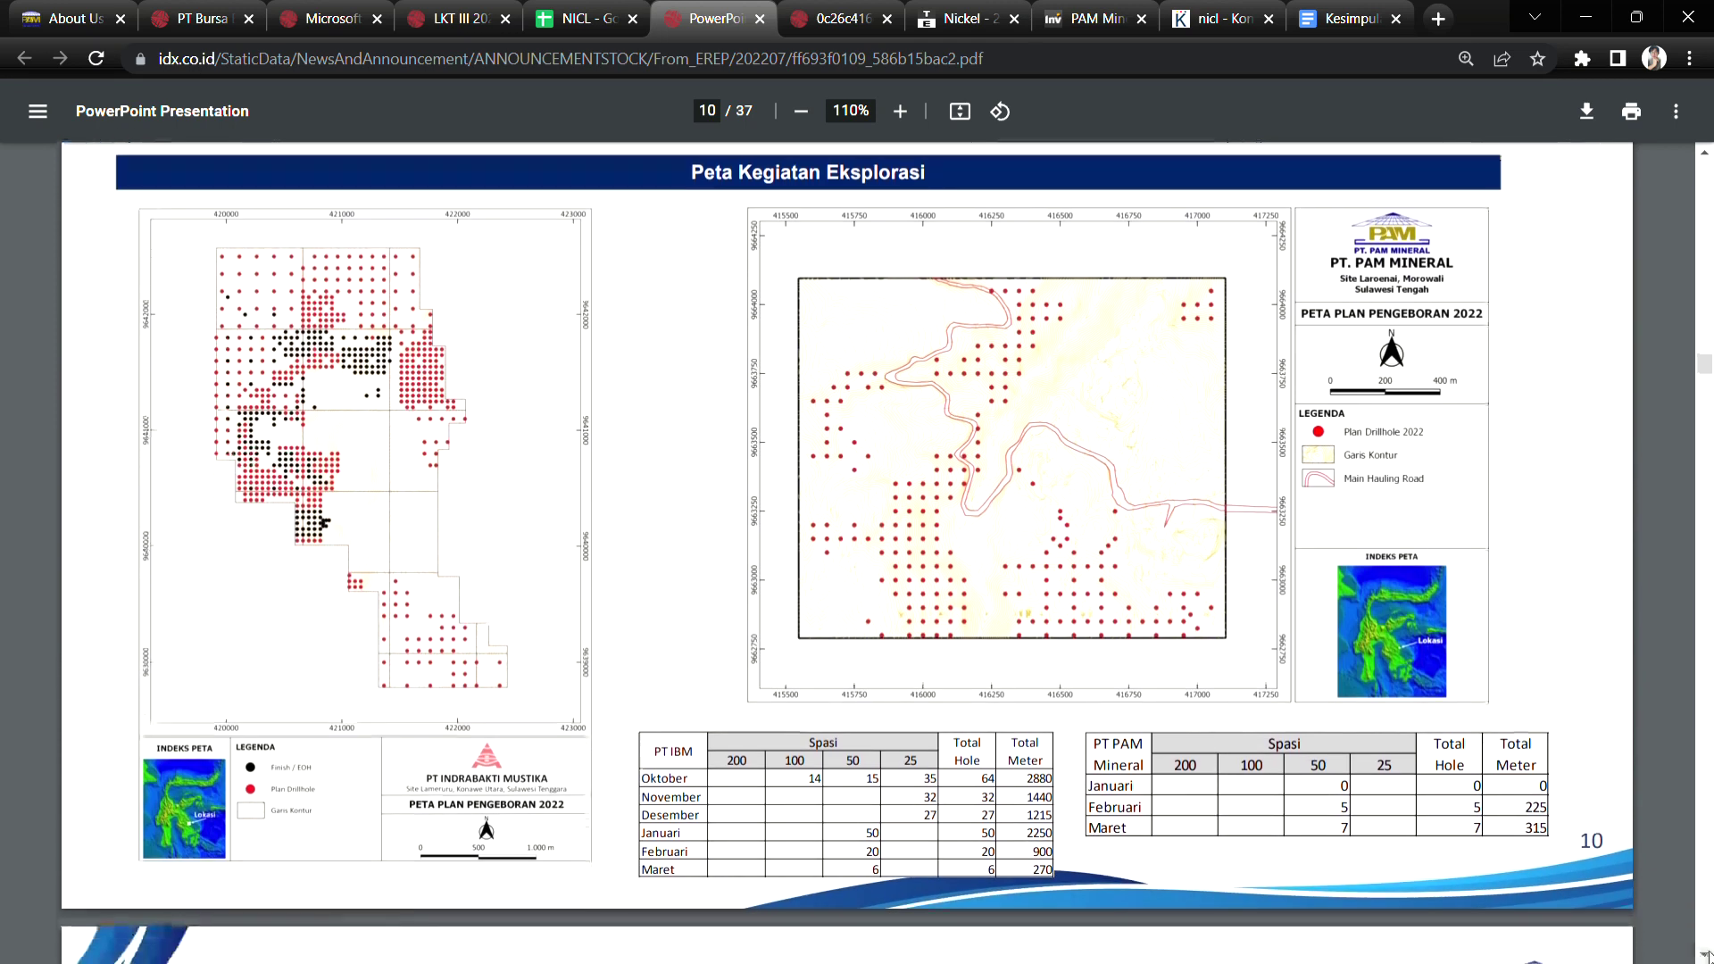
scroll(1704, 955, "down", 6)
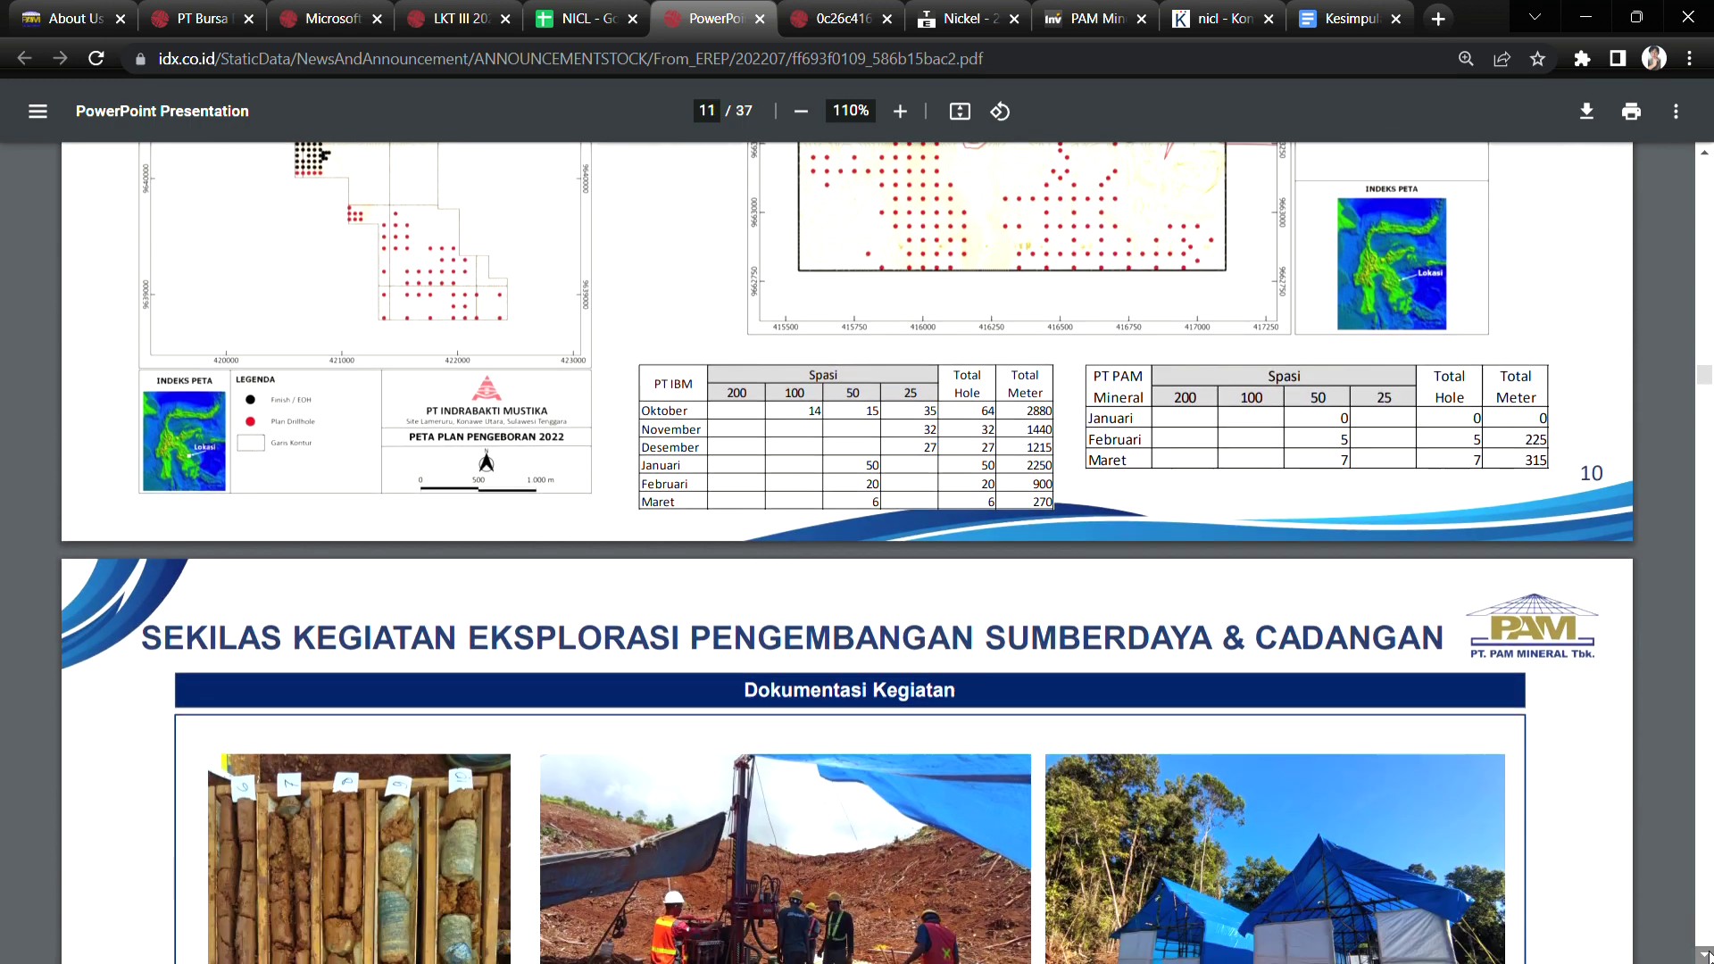
scroll(1704, 955, "down", 3)
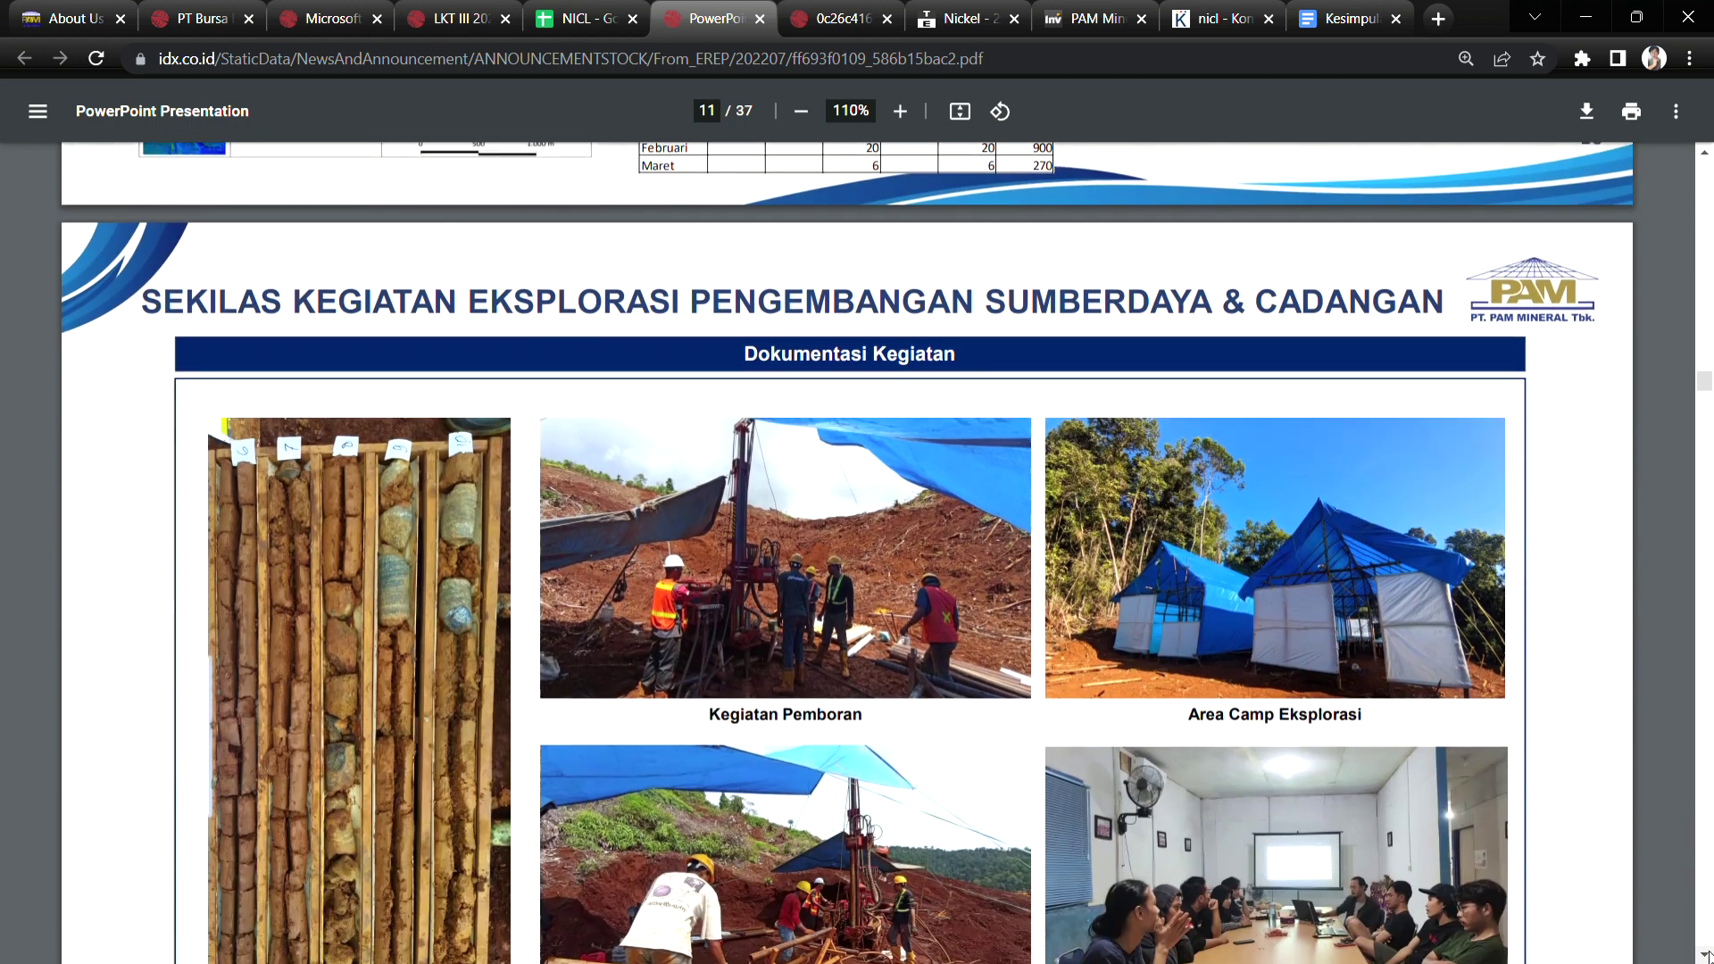
Return to the exploration maps on page 10 and highlight "PENGEMBANGAN SUMBERDAYA" in the page title.
scroll(1705, 154, "up", 8)
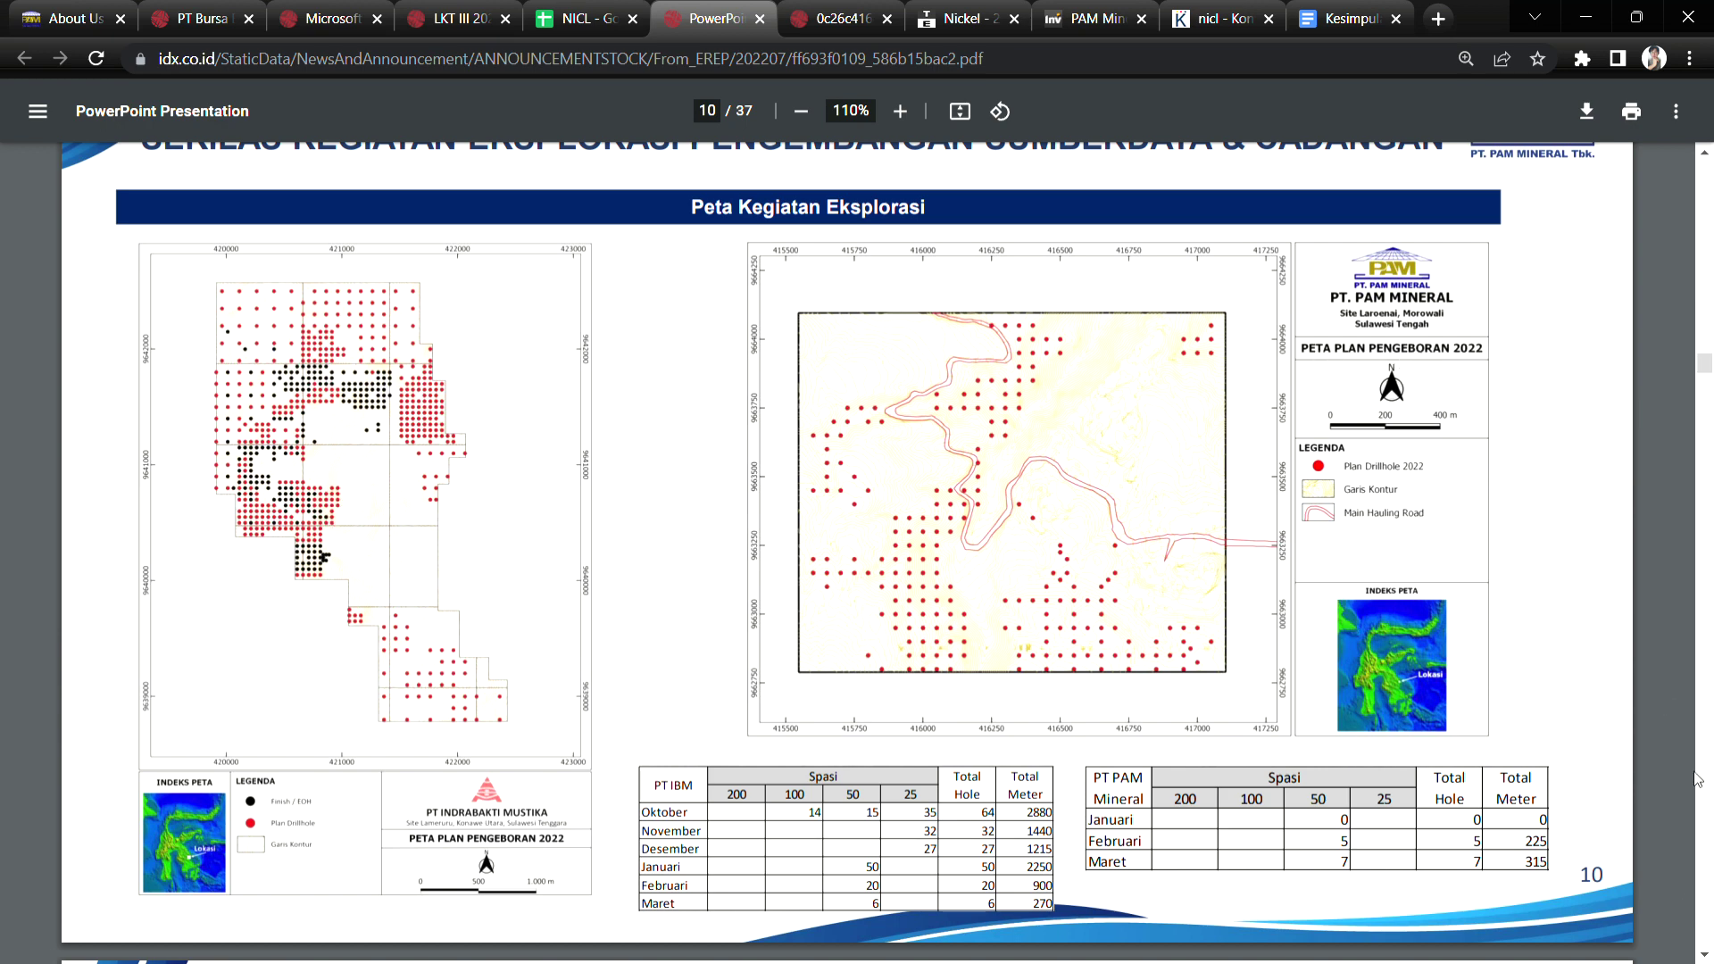
left_click(1704, 956)
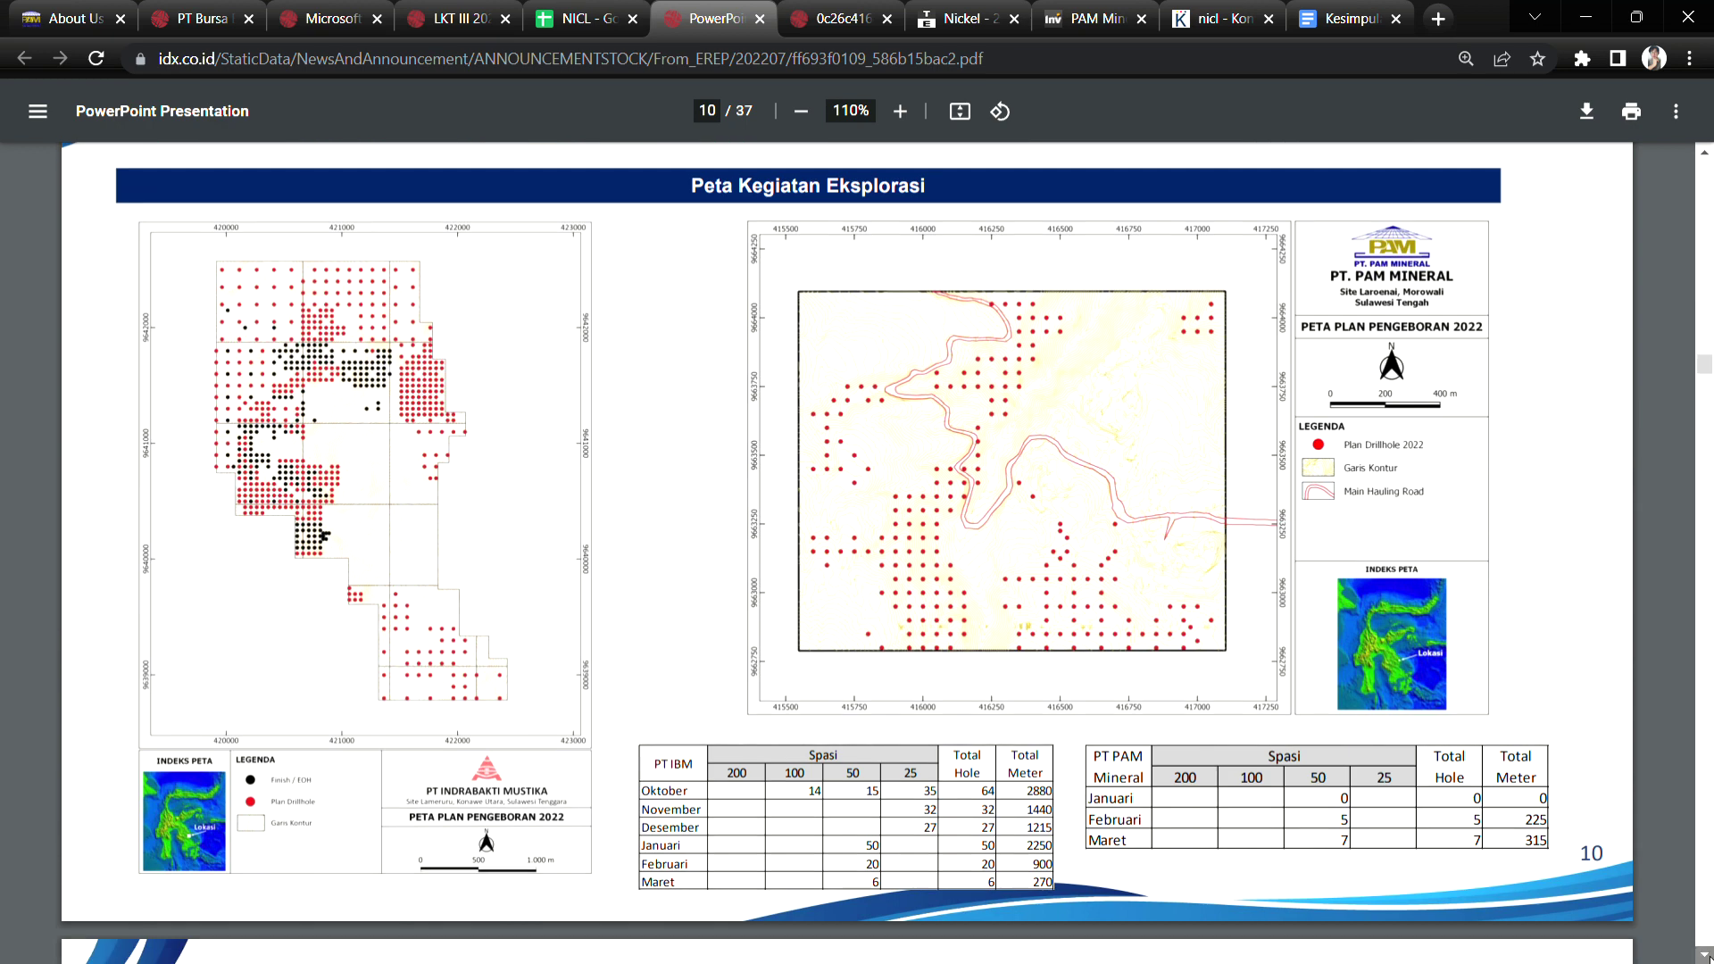
scroll(1707, 169, "up", 4)
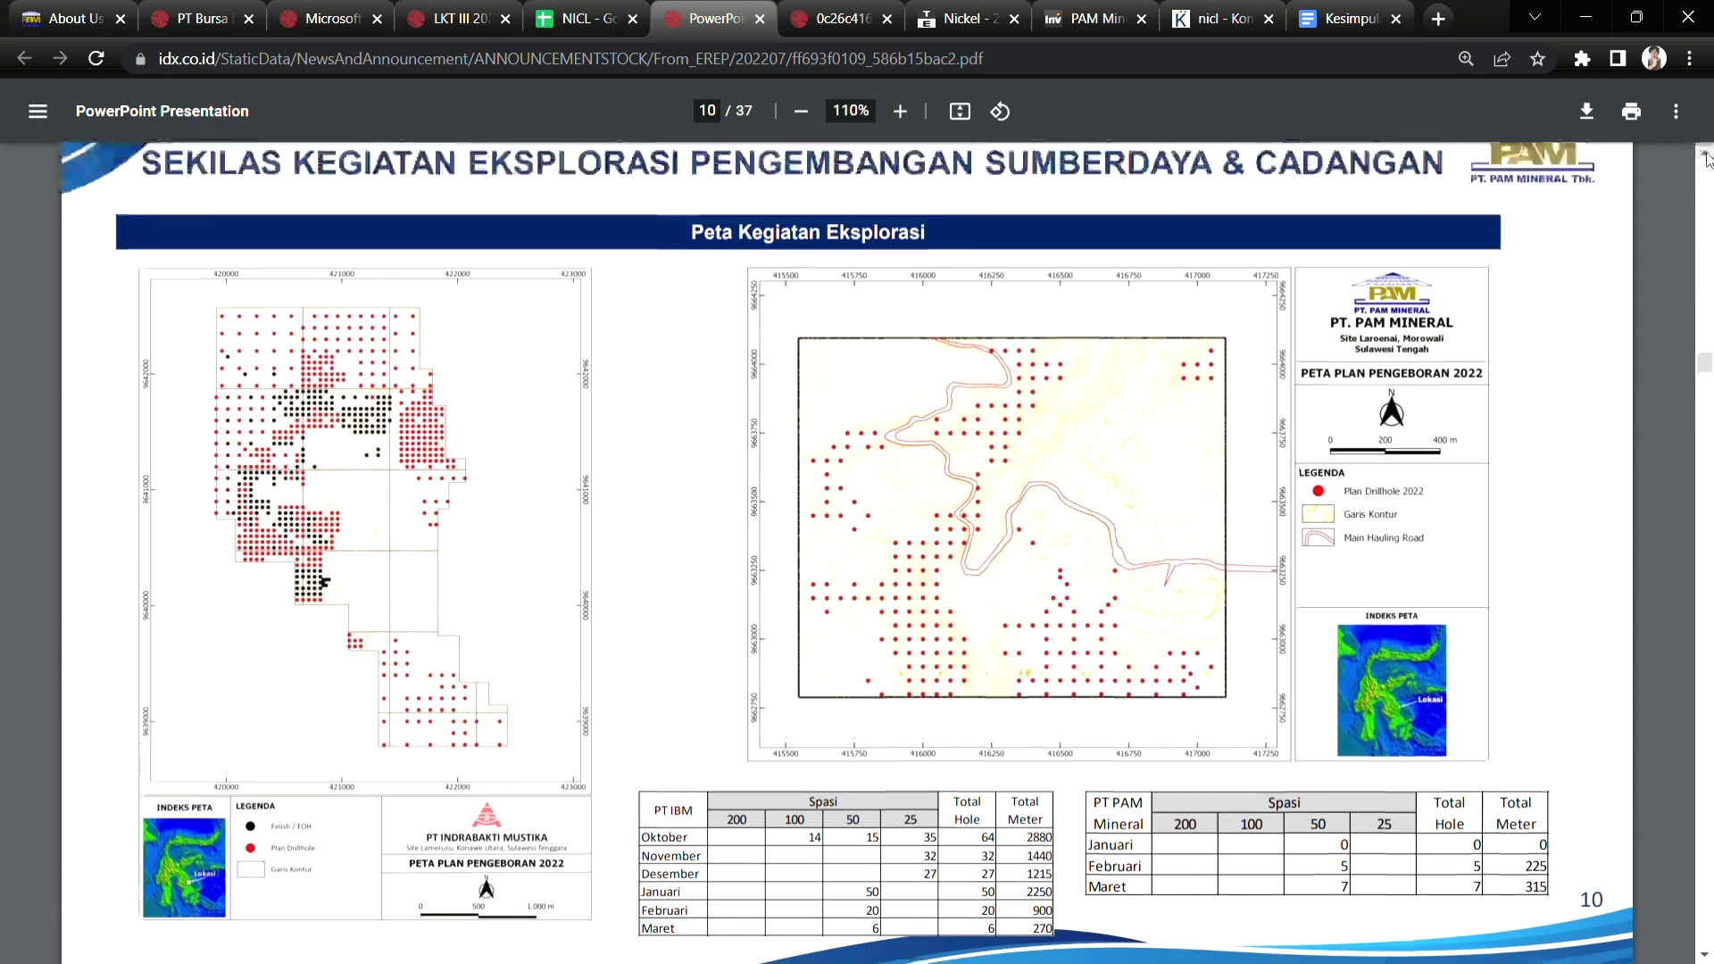
left_click_drag(649, 272, 1212, 279)
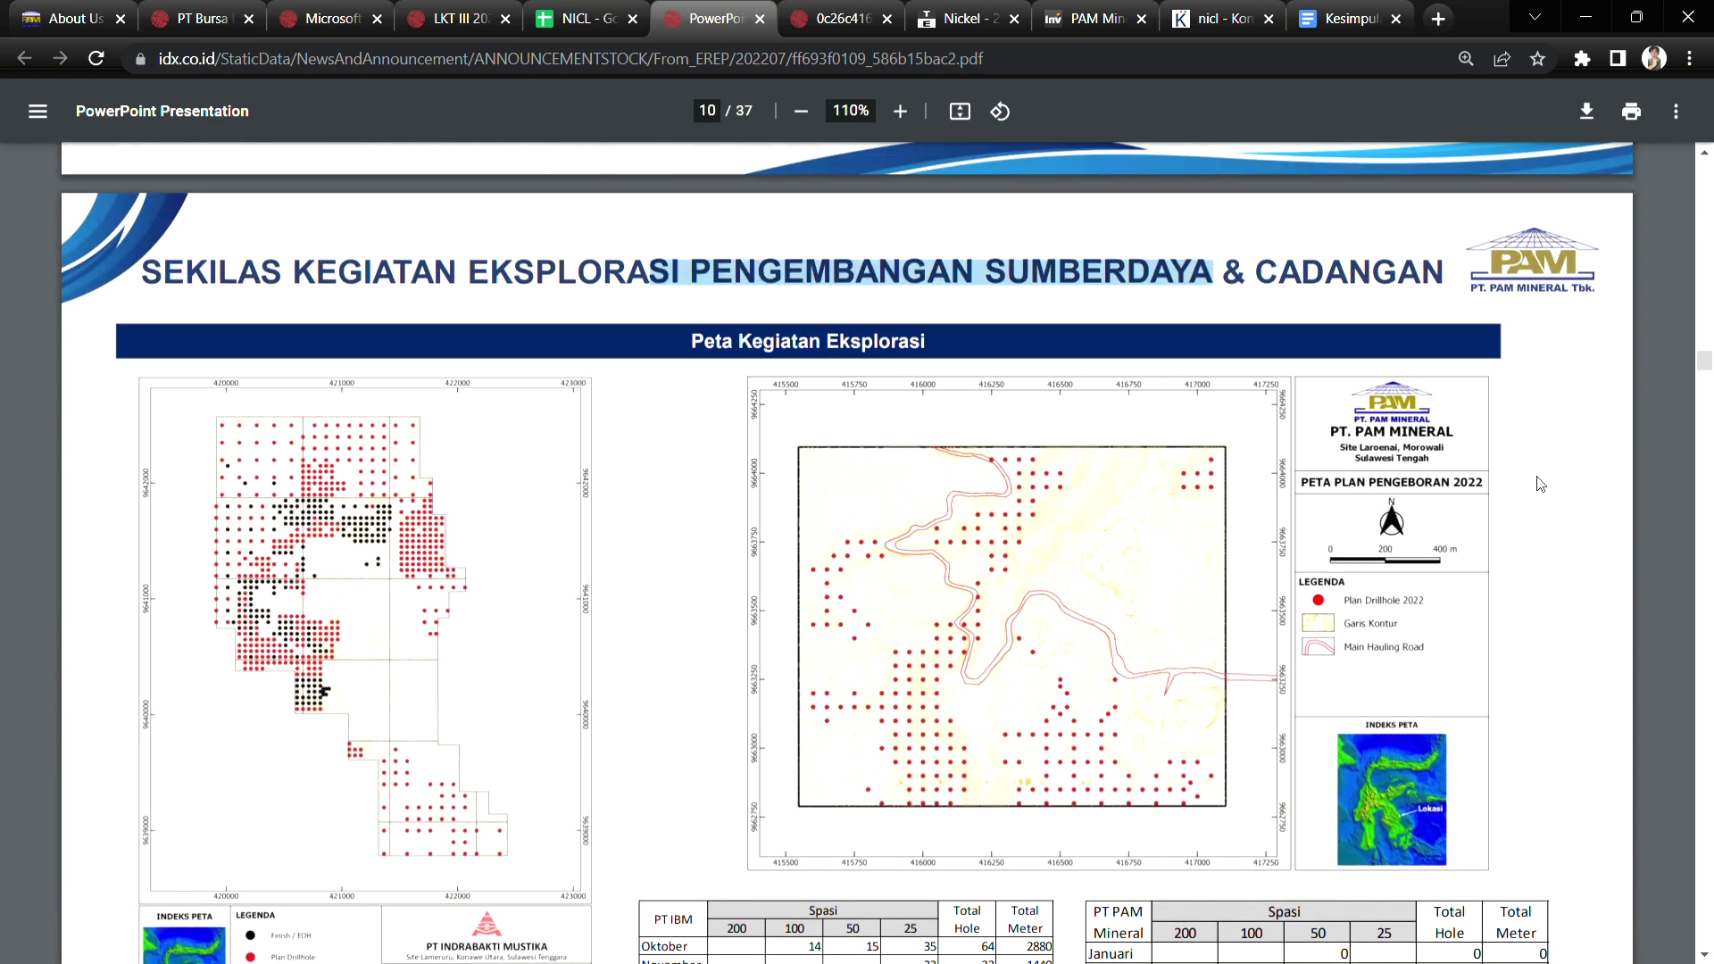
View the exploration activity photos on page 11 and the PT PAM and PT IBM reserve tables on page 12.
left_click(1704, 955)
scroll(1704, 956, "down", 8)
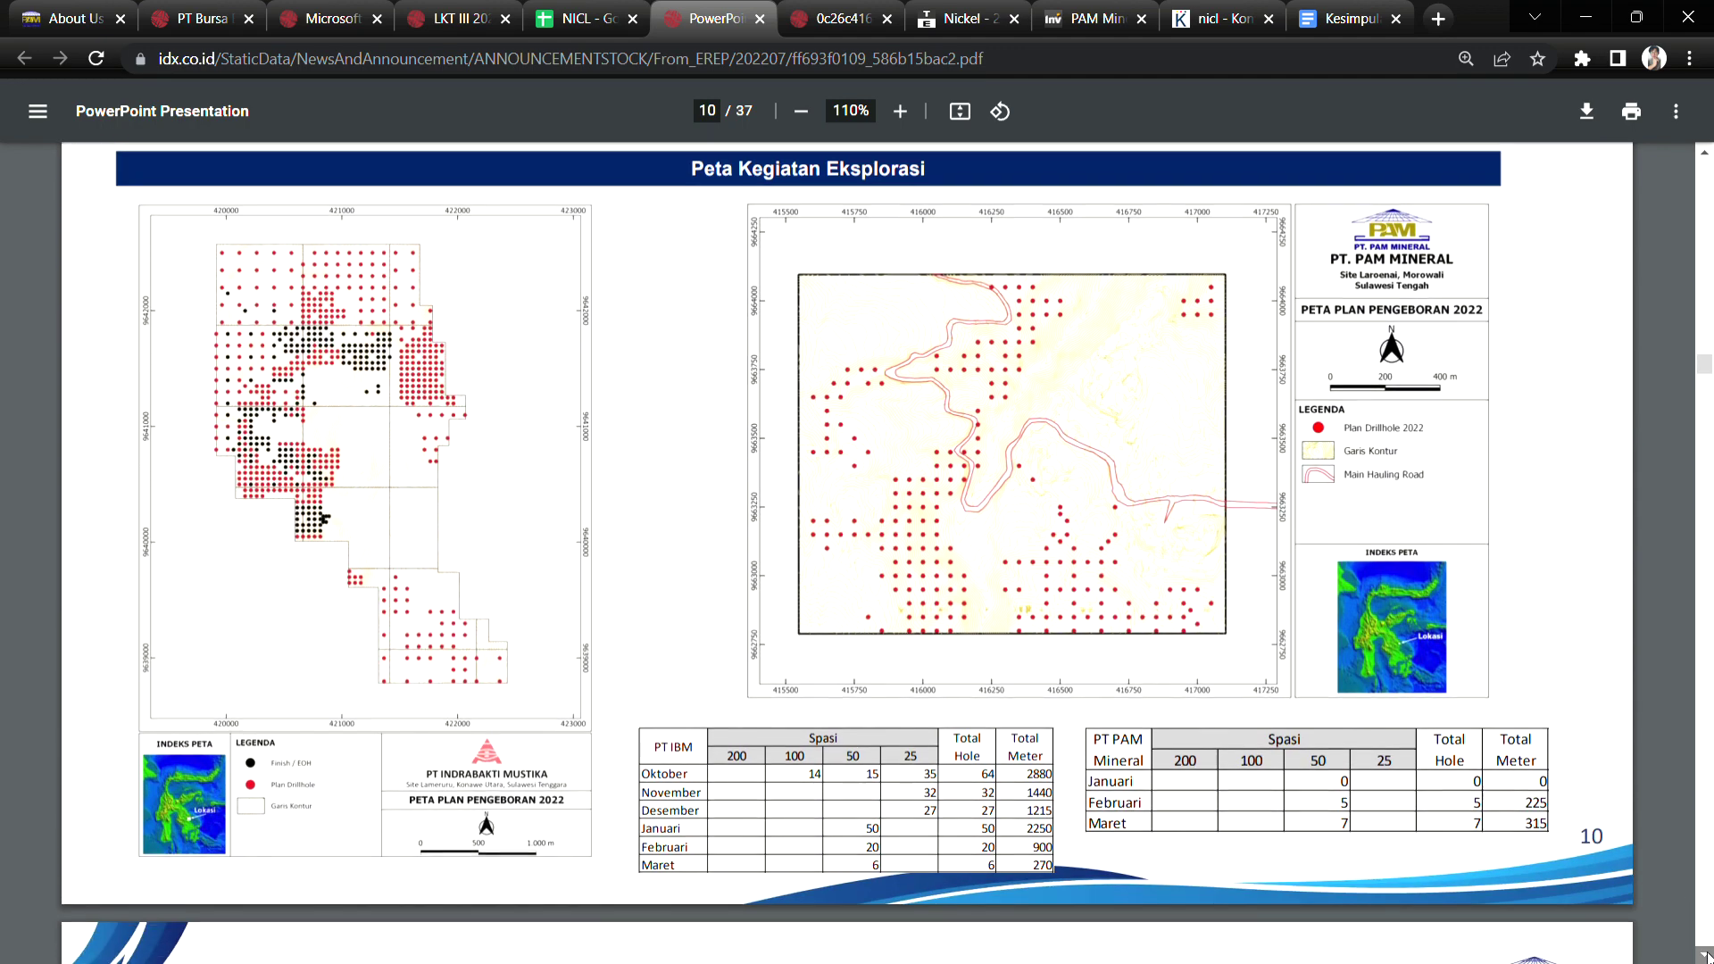
scroll(1704, 956, "down", 2)
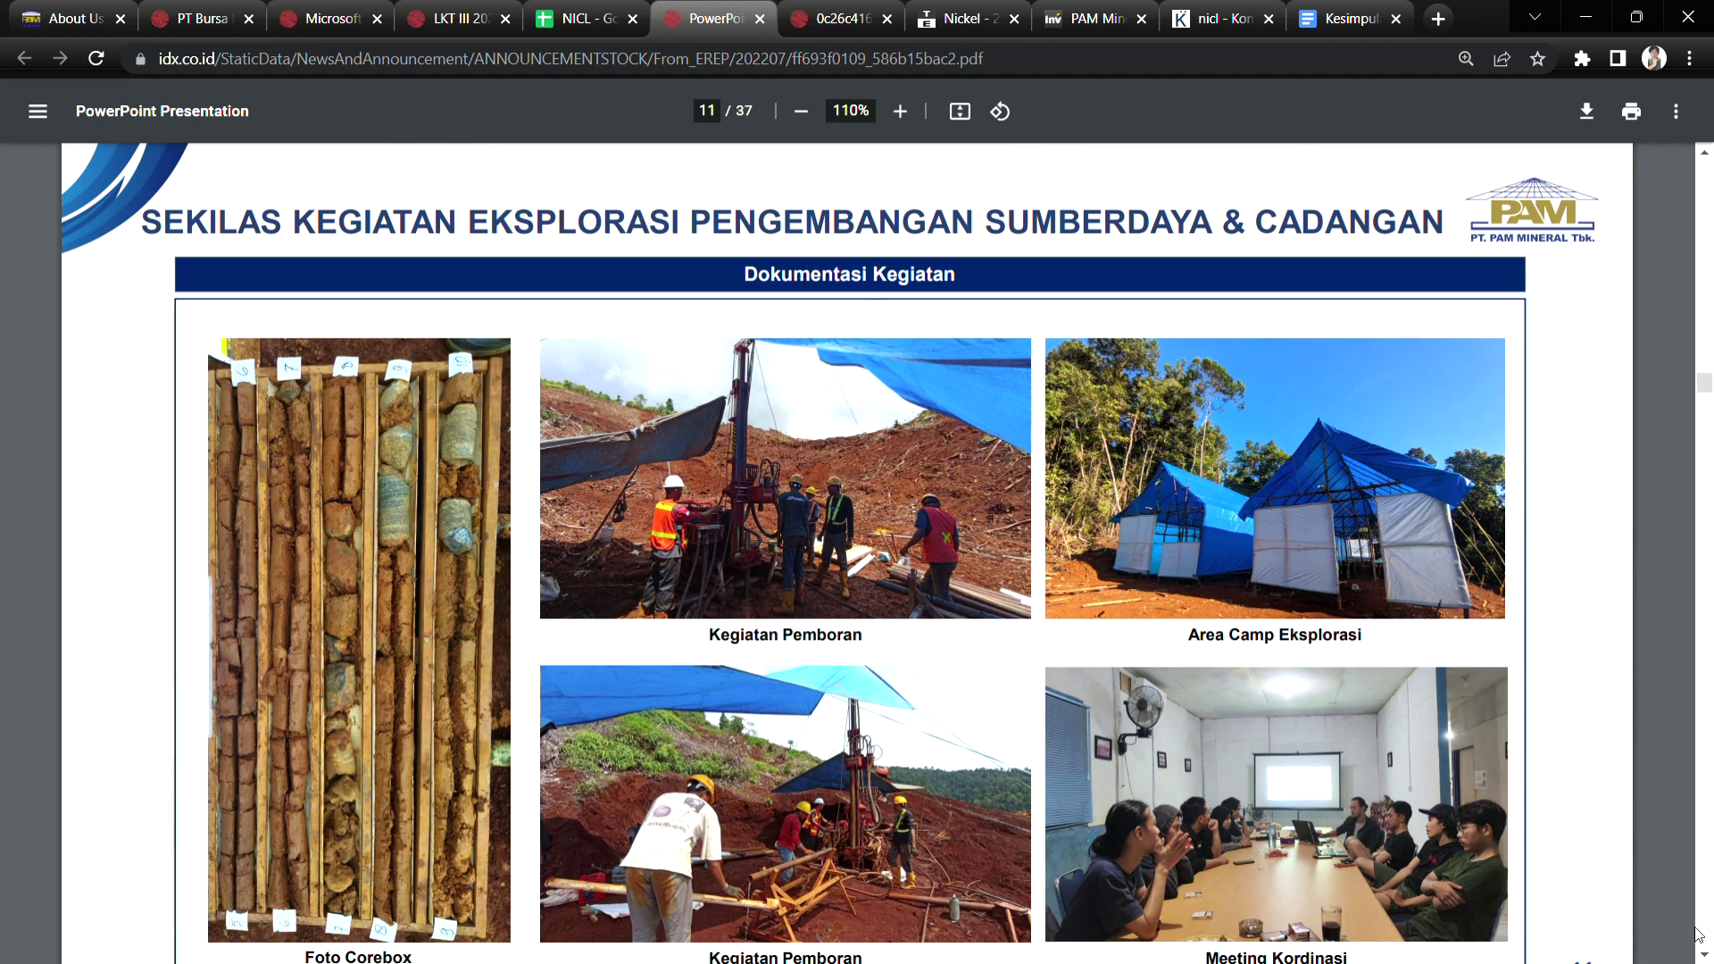
left_click(1704, 954)
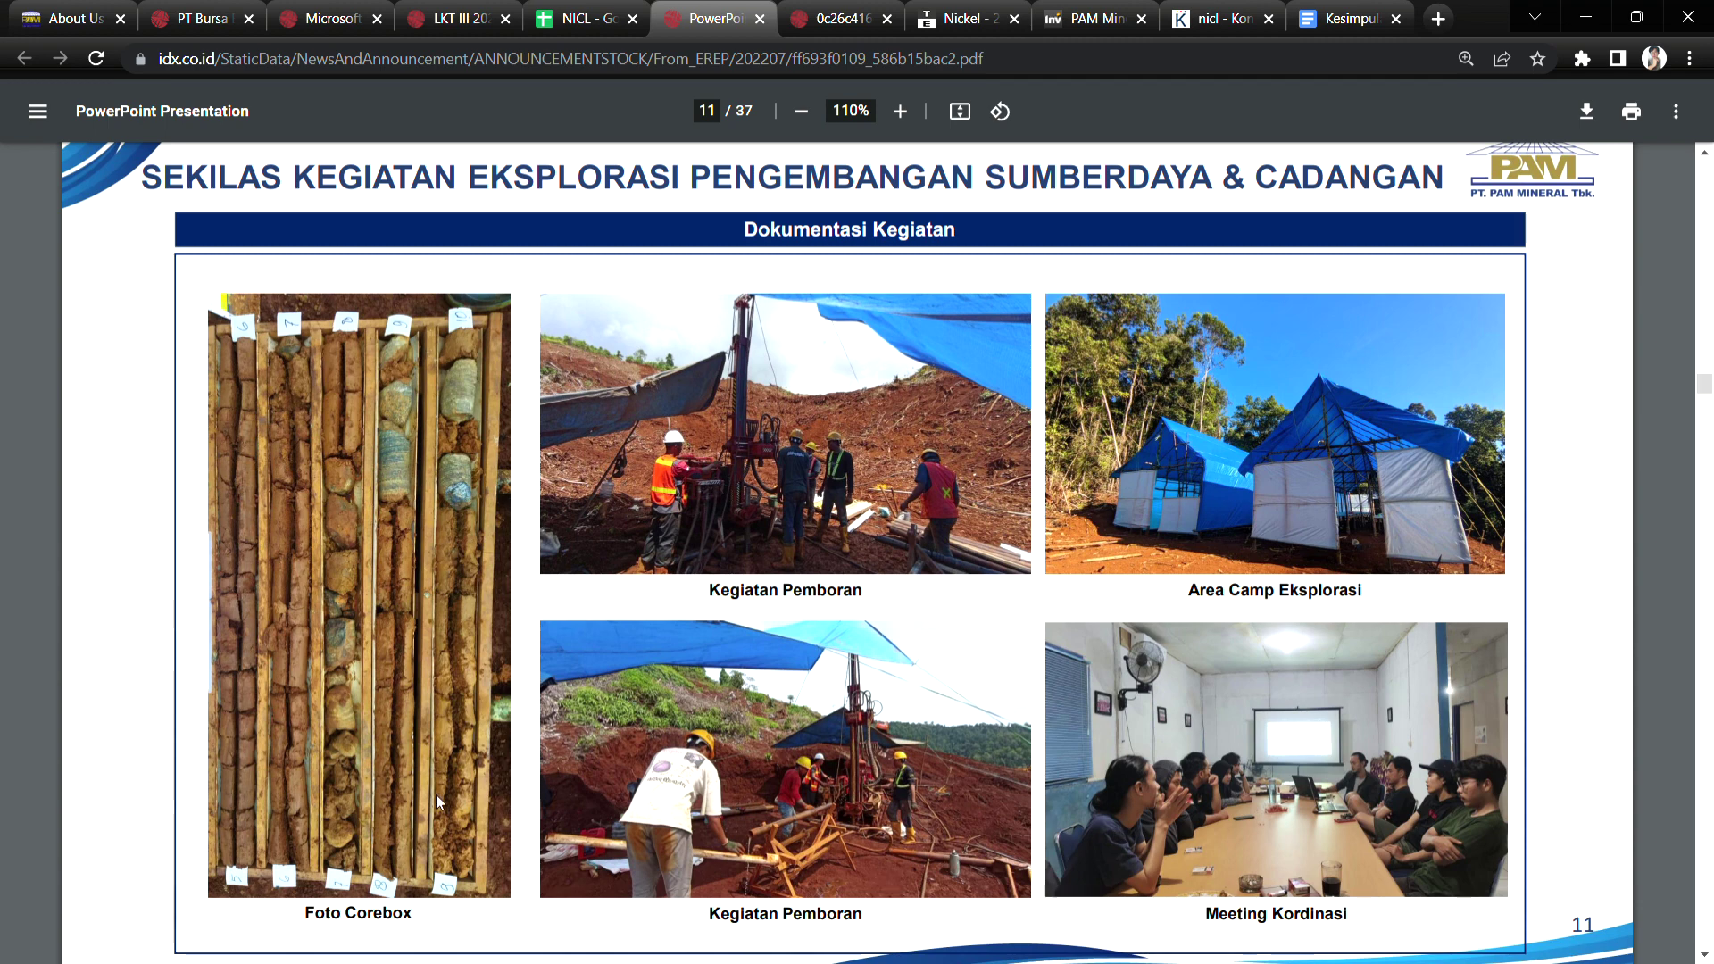
left_click(1705, 953)
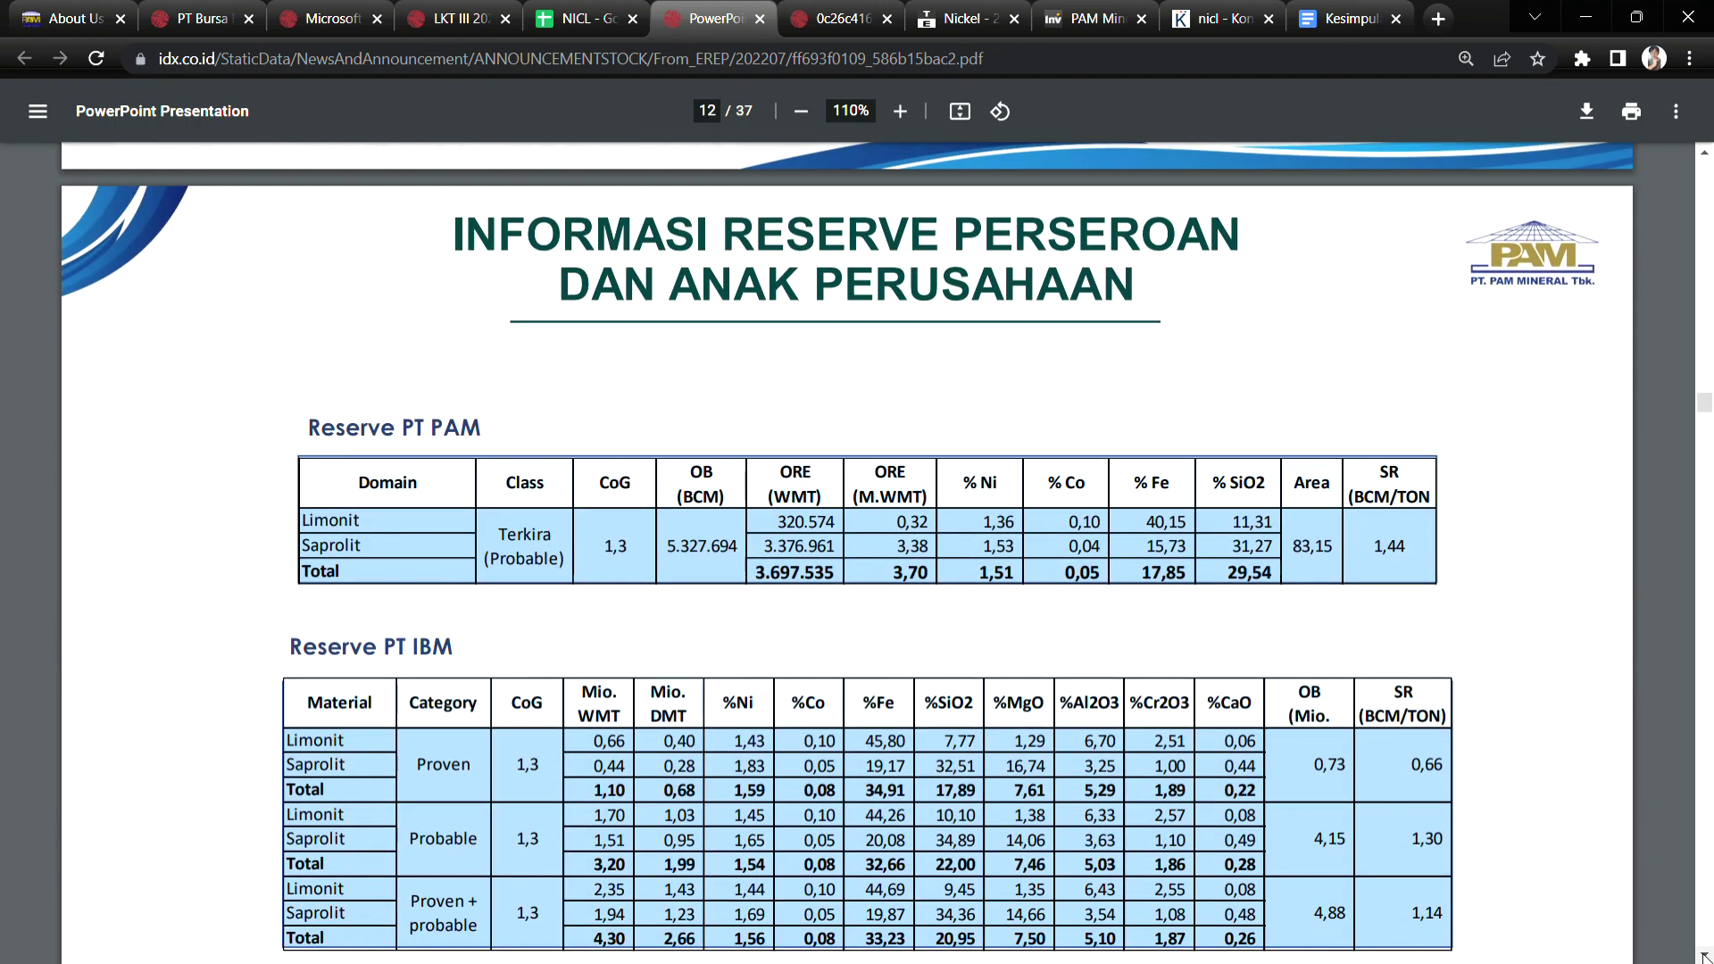
left_click(1705, 953)
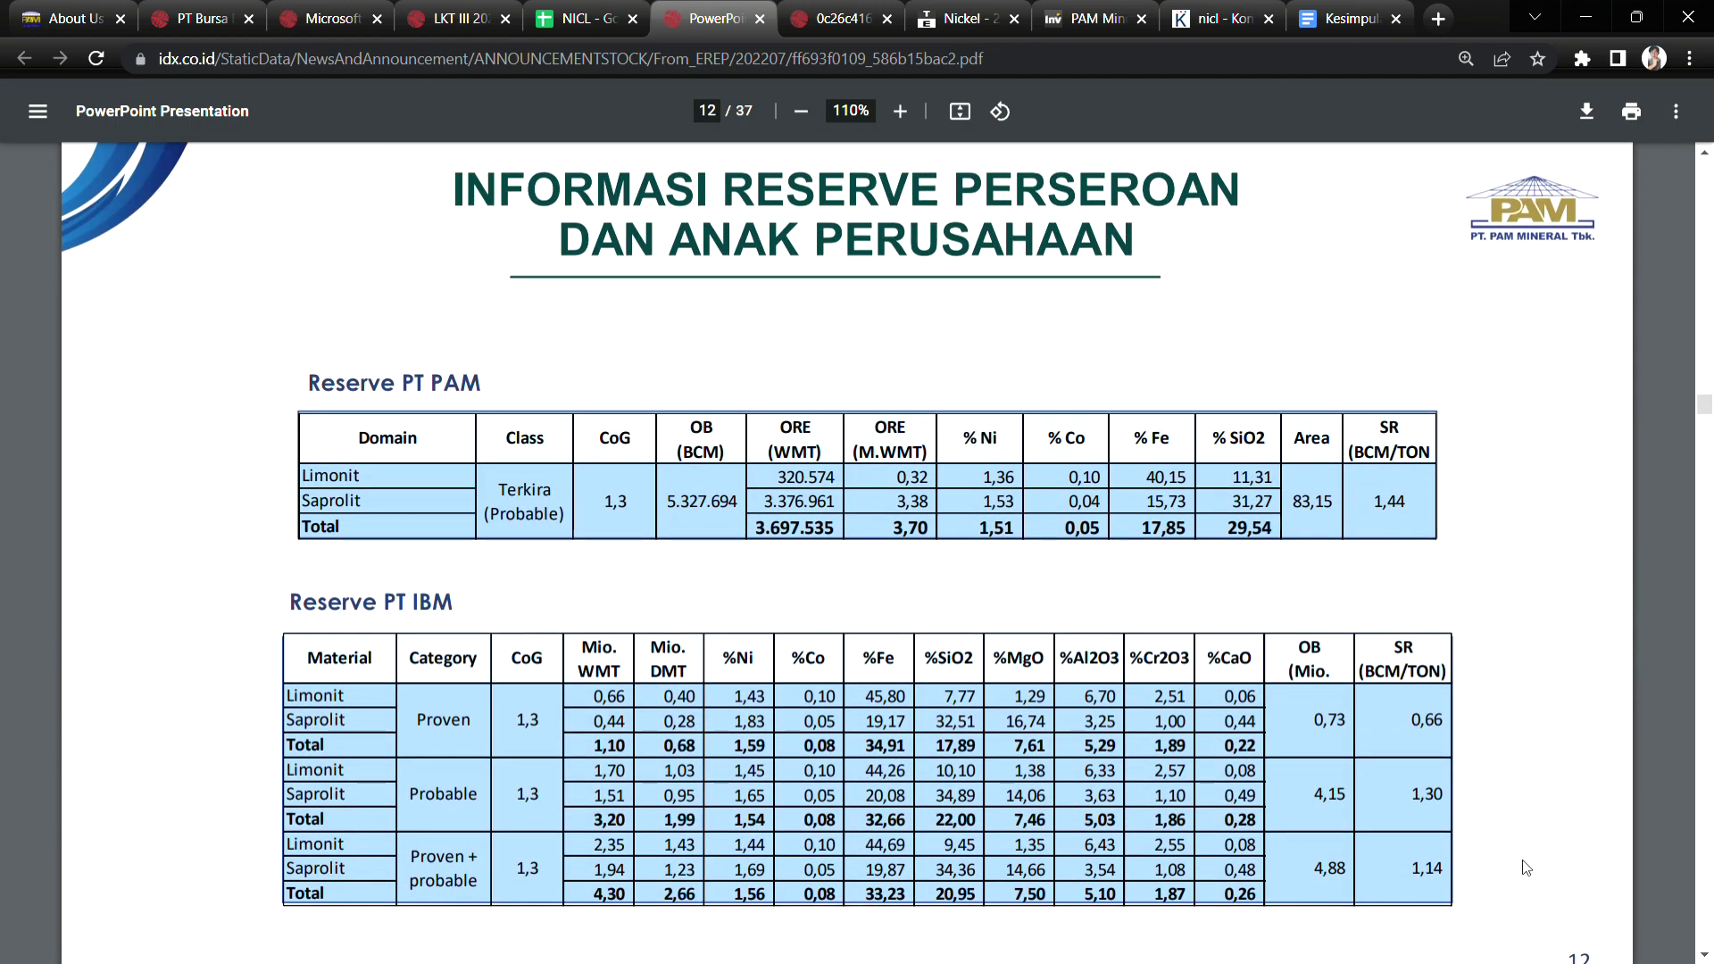
Review the PT PAM and PT IBM reserve tables on page 12, highlighting the Limonit and Saprolit rows of the PT PAM table.
scroll(1707, 960, "down", 1)
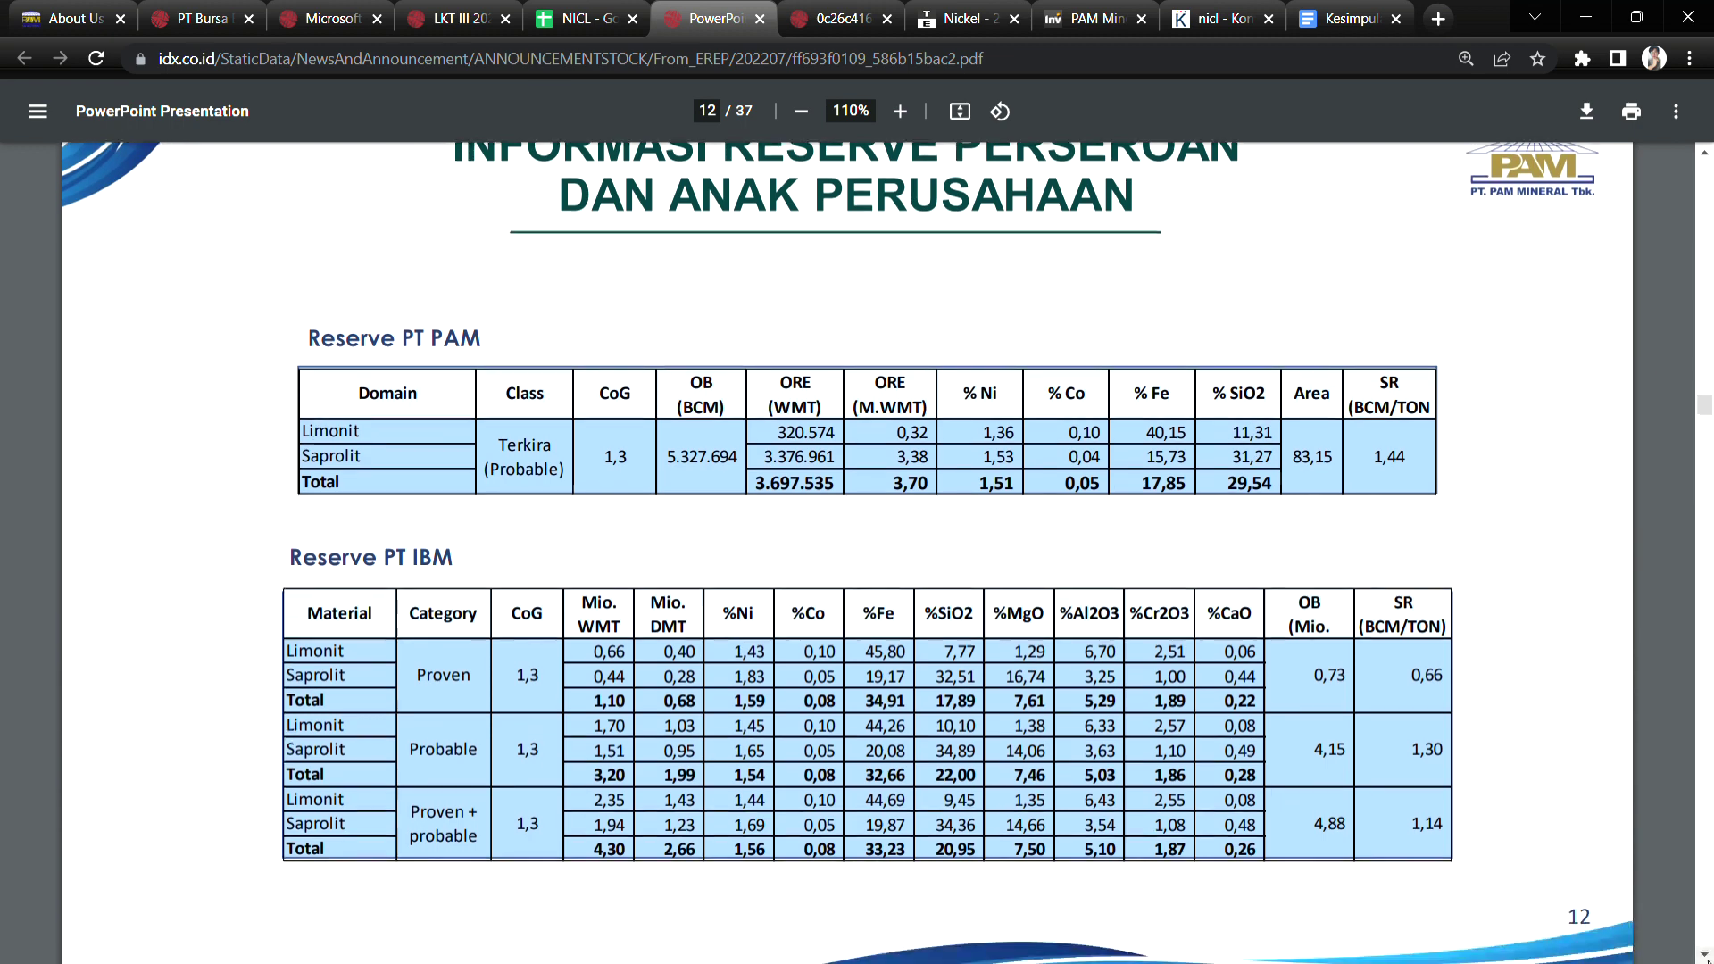
scroll(1707, 961, "down", 5)
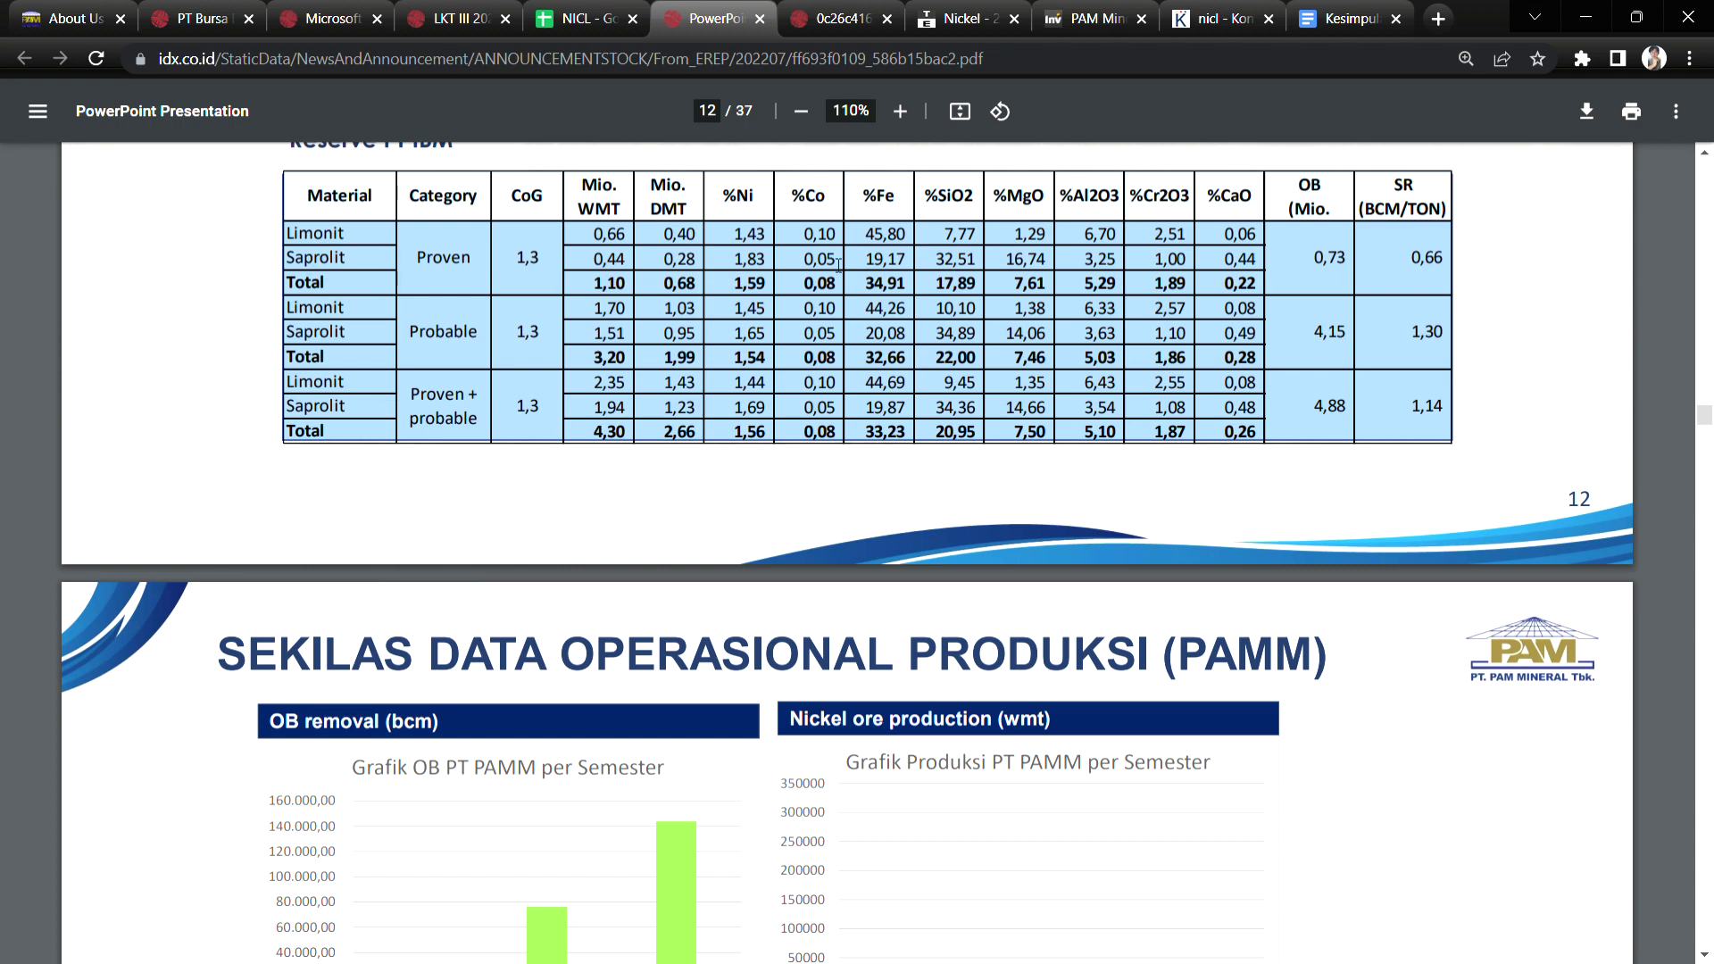
scroll(1706, 158, "up", 6)
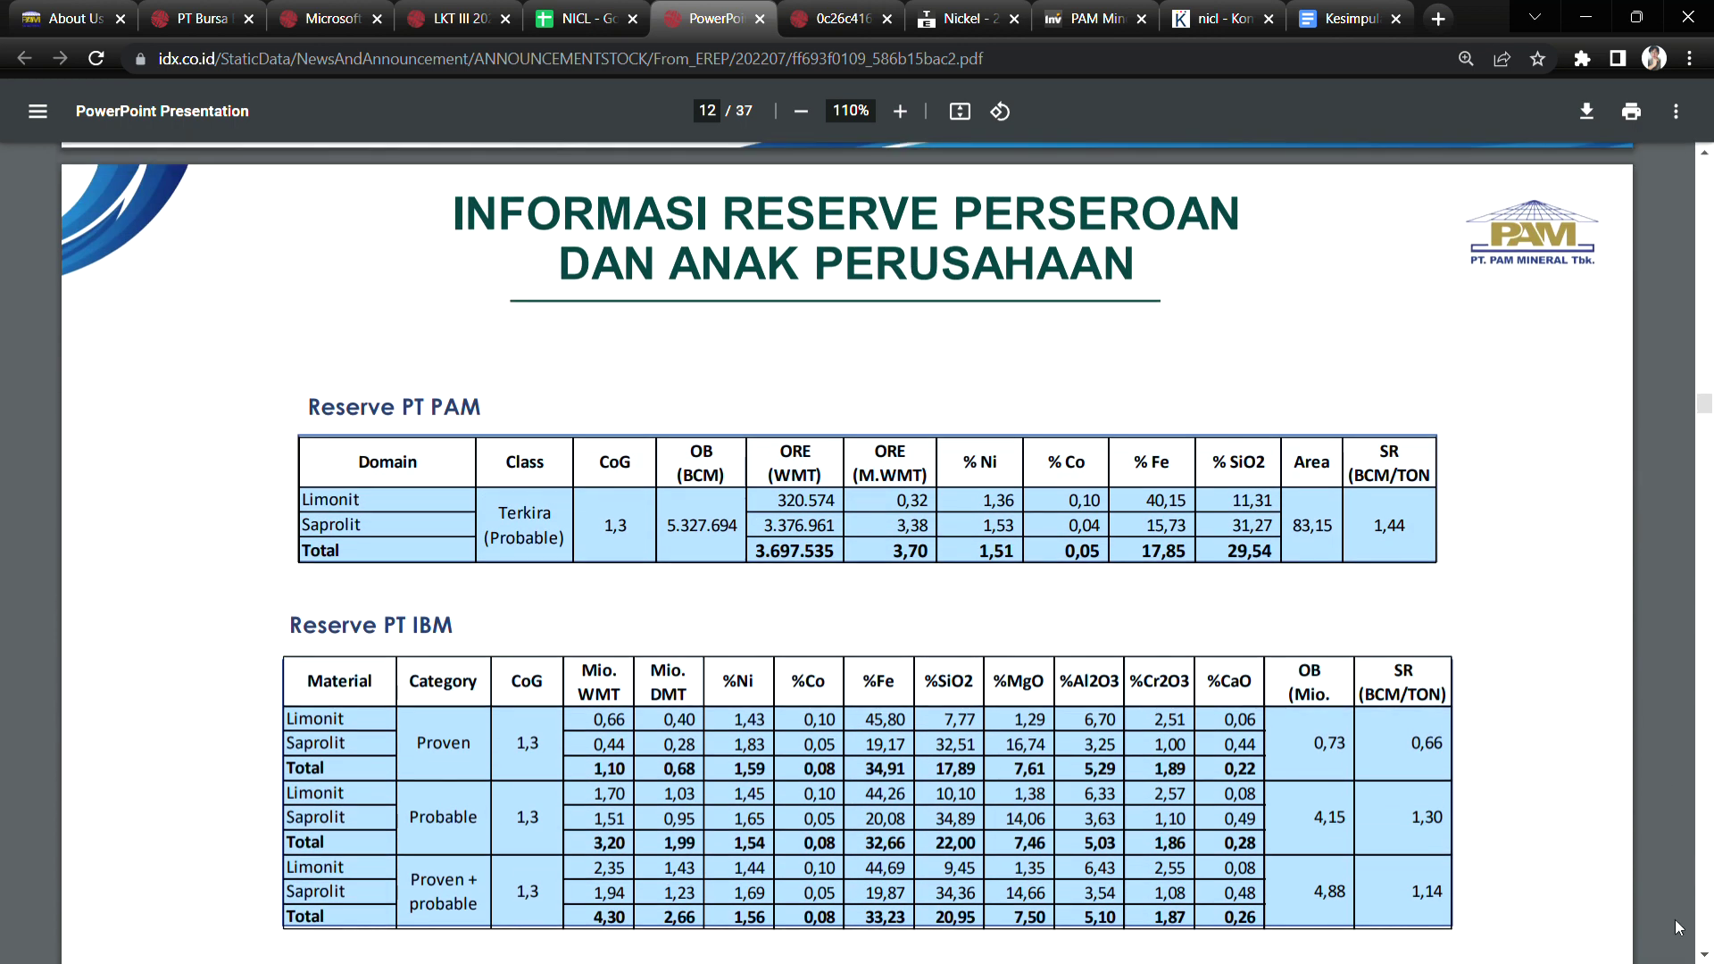
scroll(1706, 953, "down", 1)
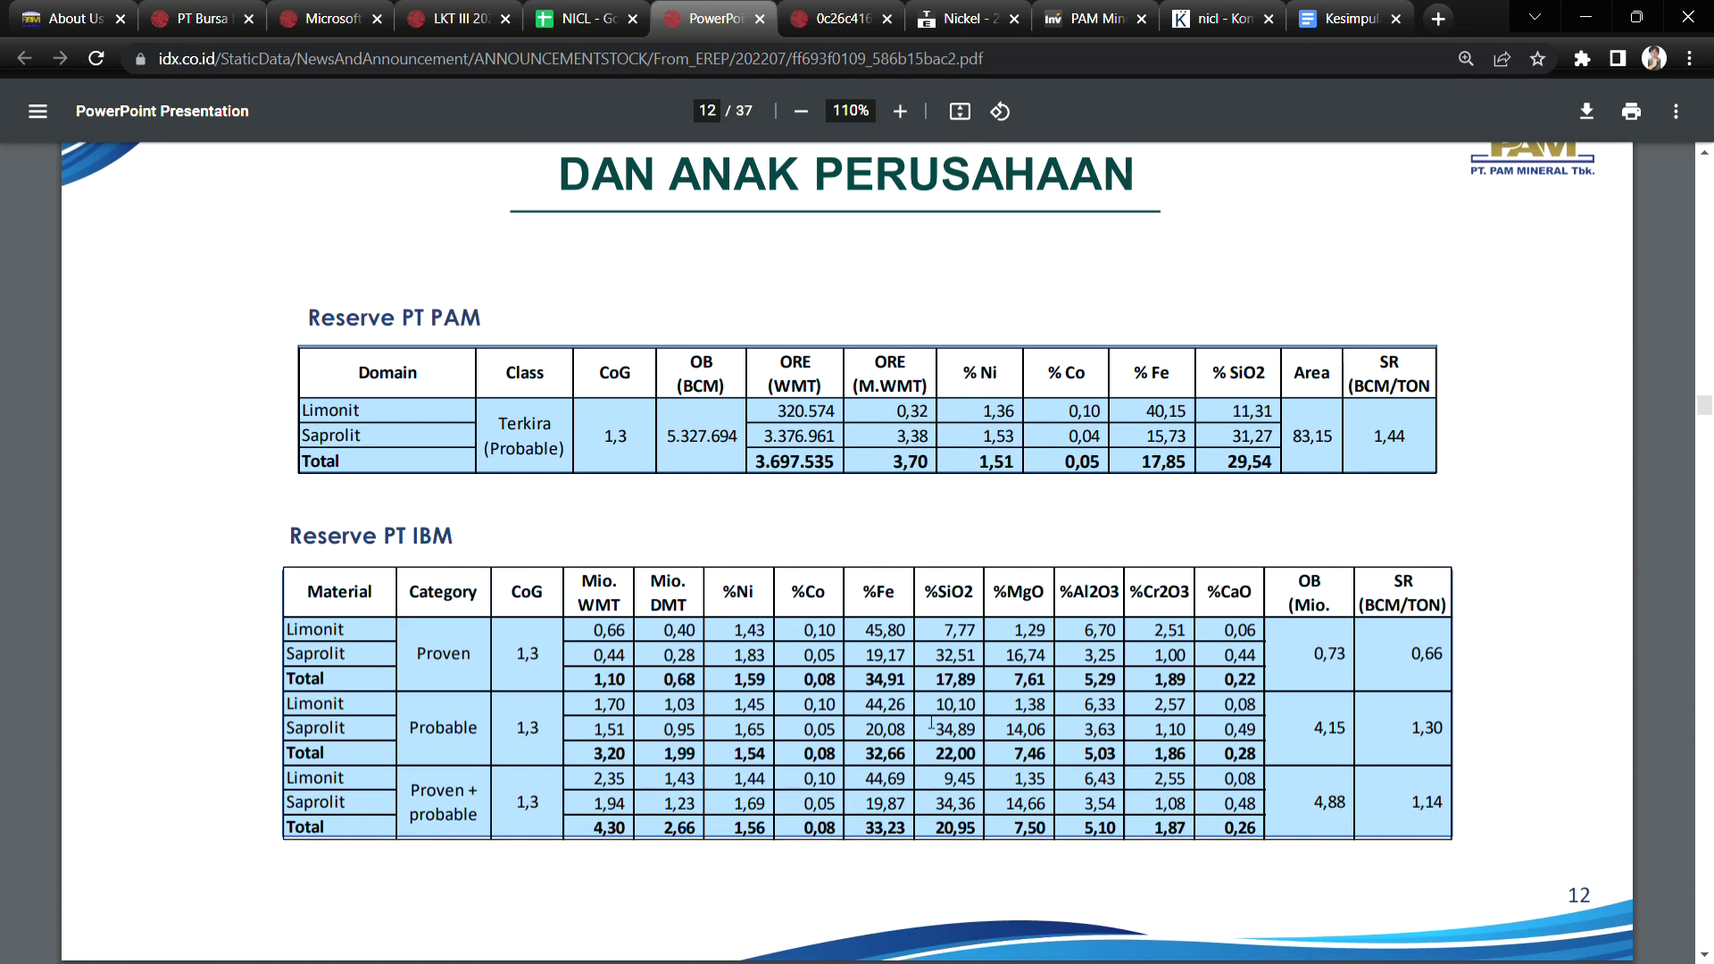
left_click_drag(312, 412, 362, 436)
Examine the PAMM overburden, production, strip ratio and sales charts on page 13, cross-checking the yearly figures in the NICL spreadsheet.
left_click(1704, 953)
scroll(1704, 953, "down", 5)
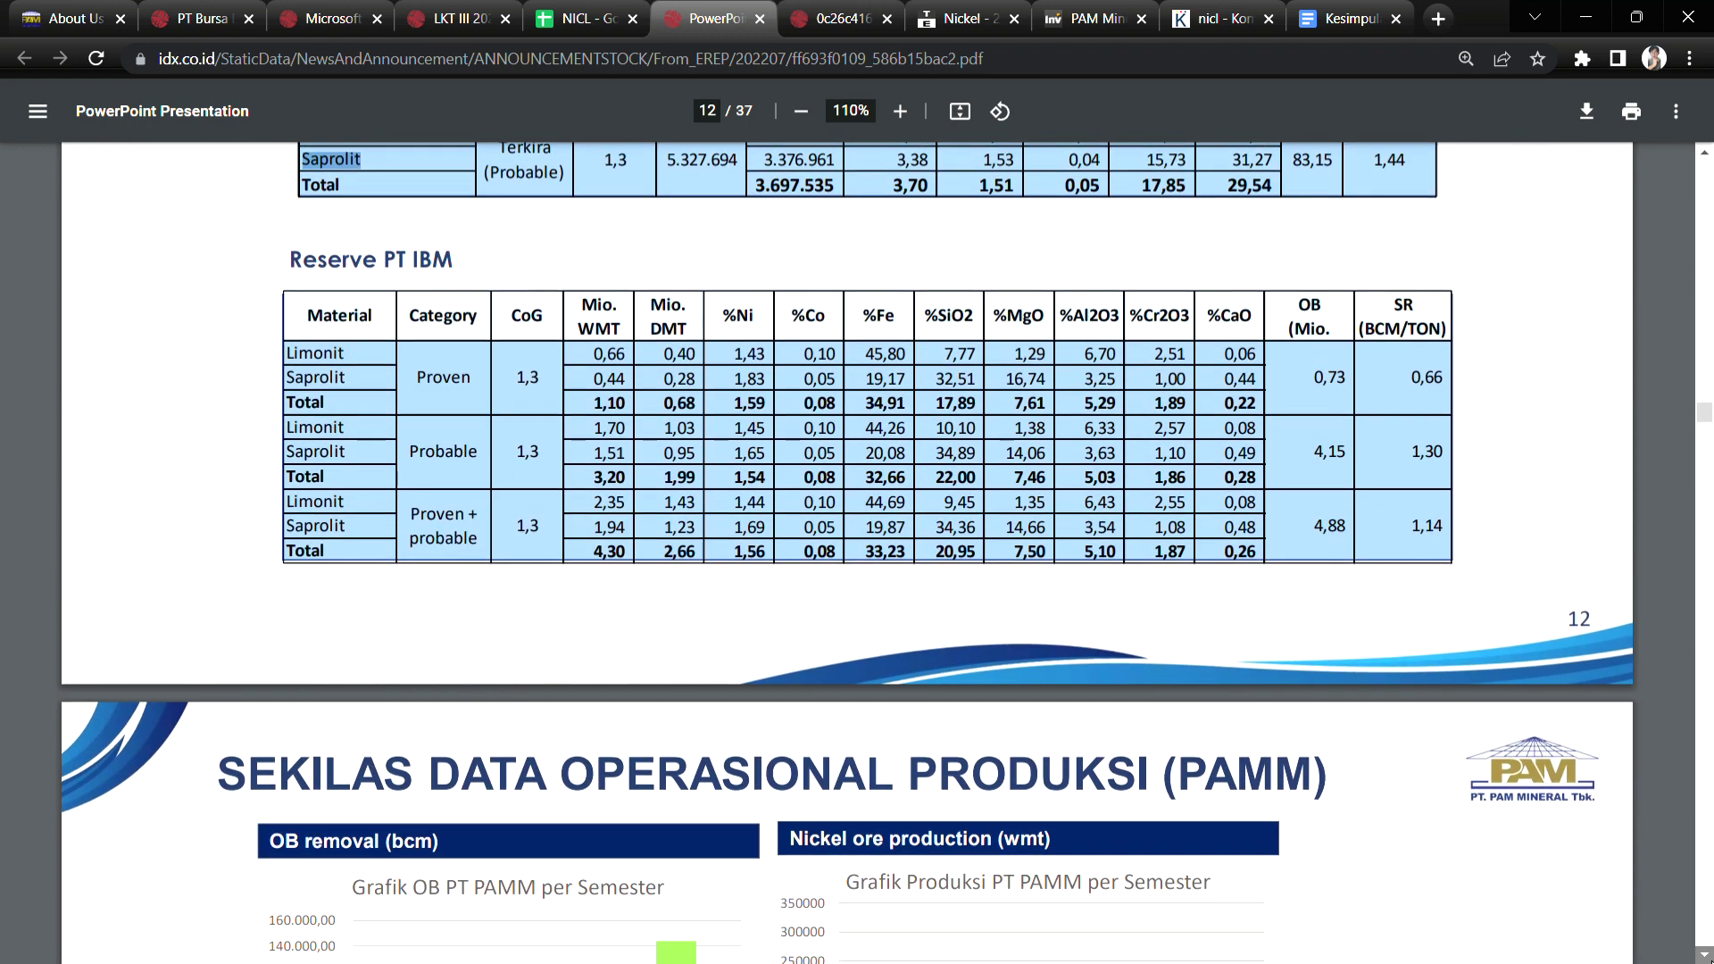
scroll(1704, 953, "down", 4)
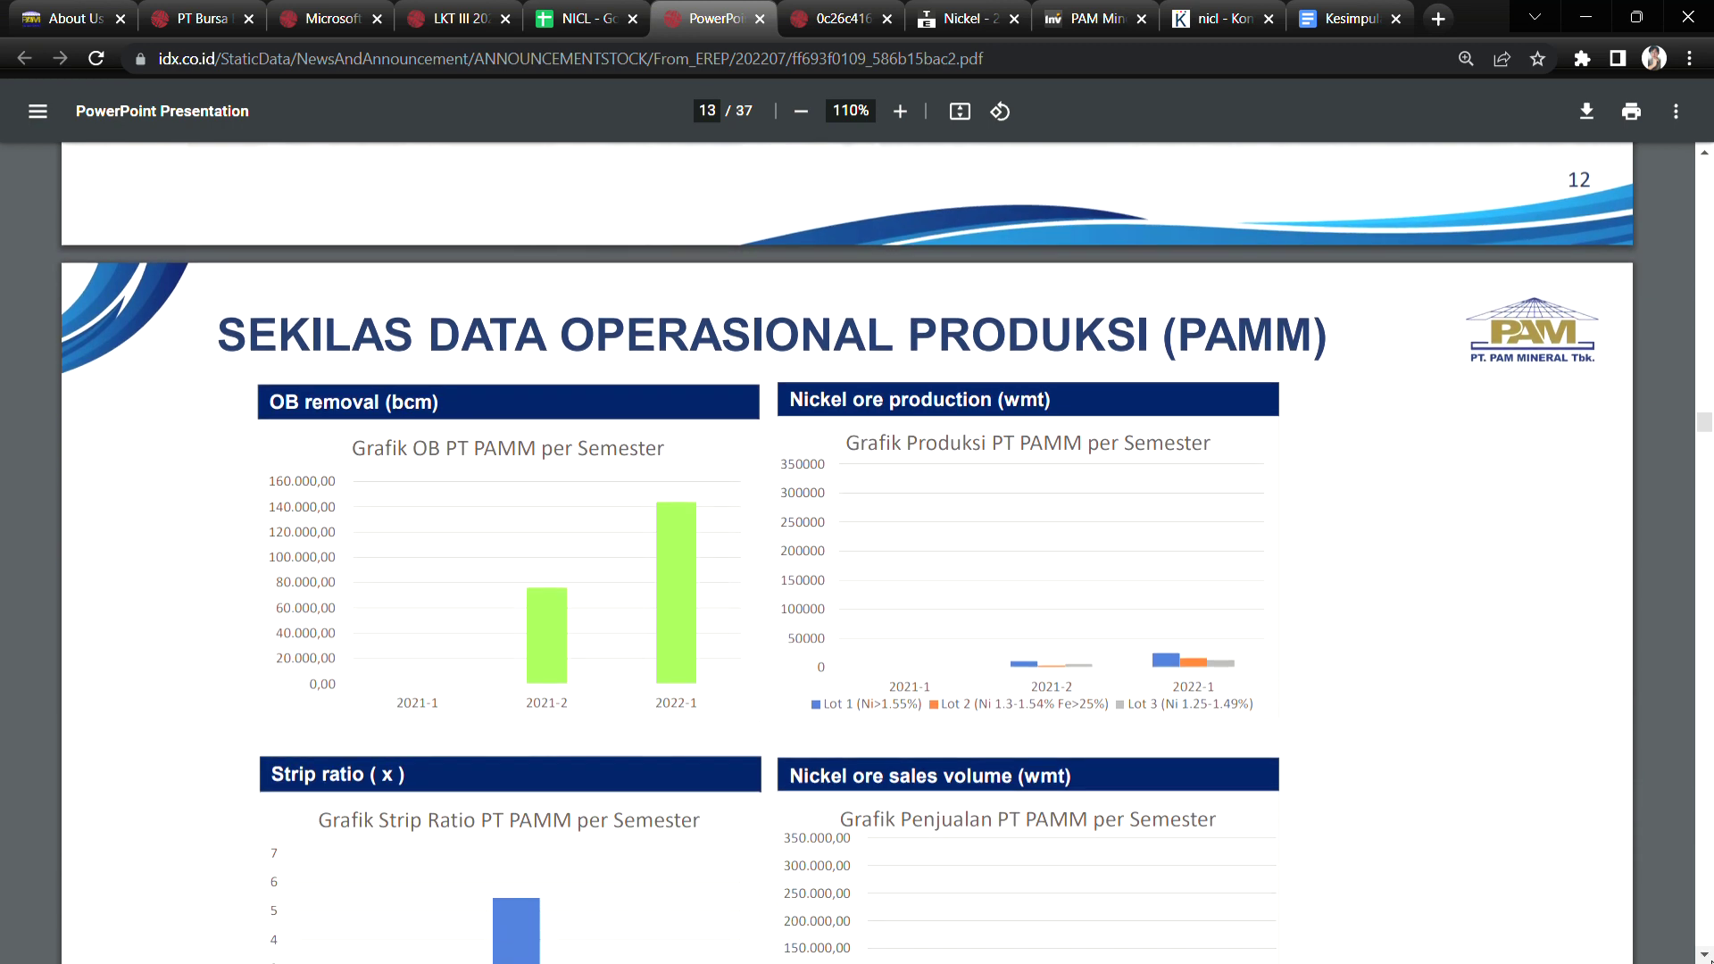
scroll(1707, 957, "down", 1)
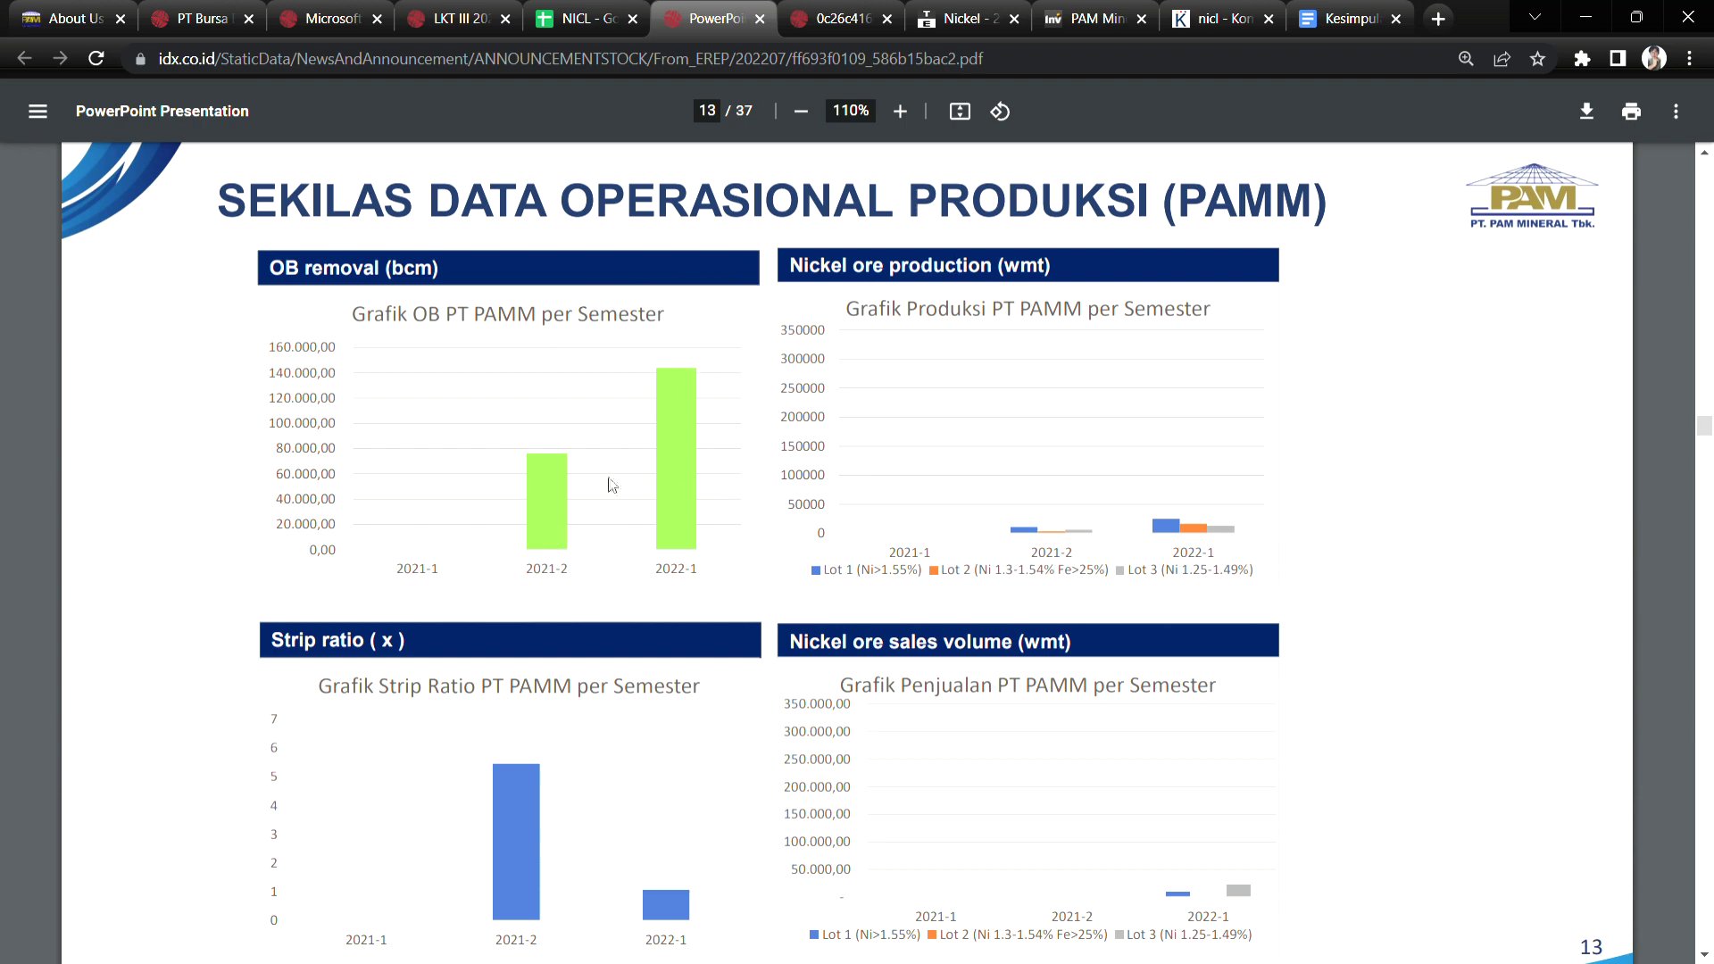
left_click_drag(419, 571, 446, 582)
left_click(424, 576)
left_click(1705, 955)
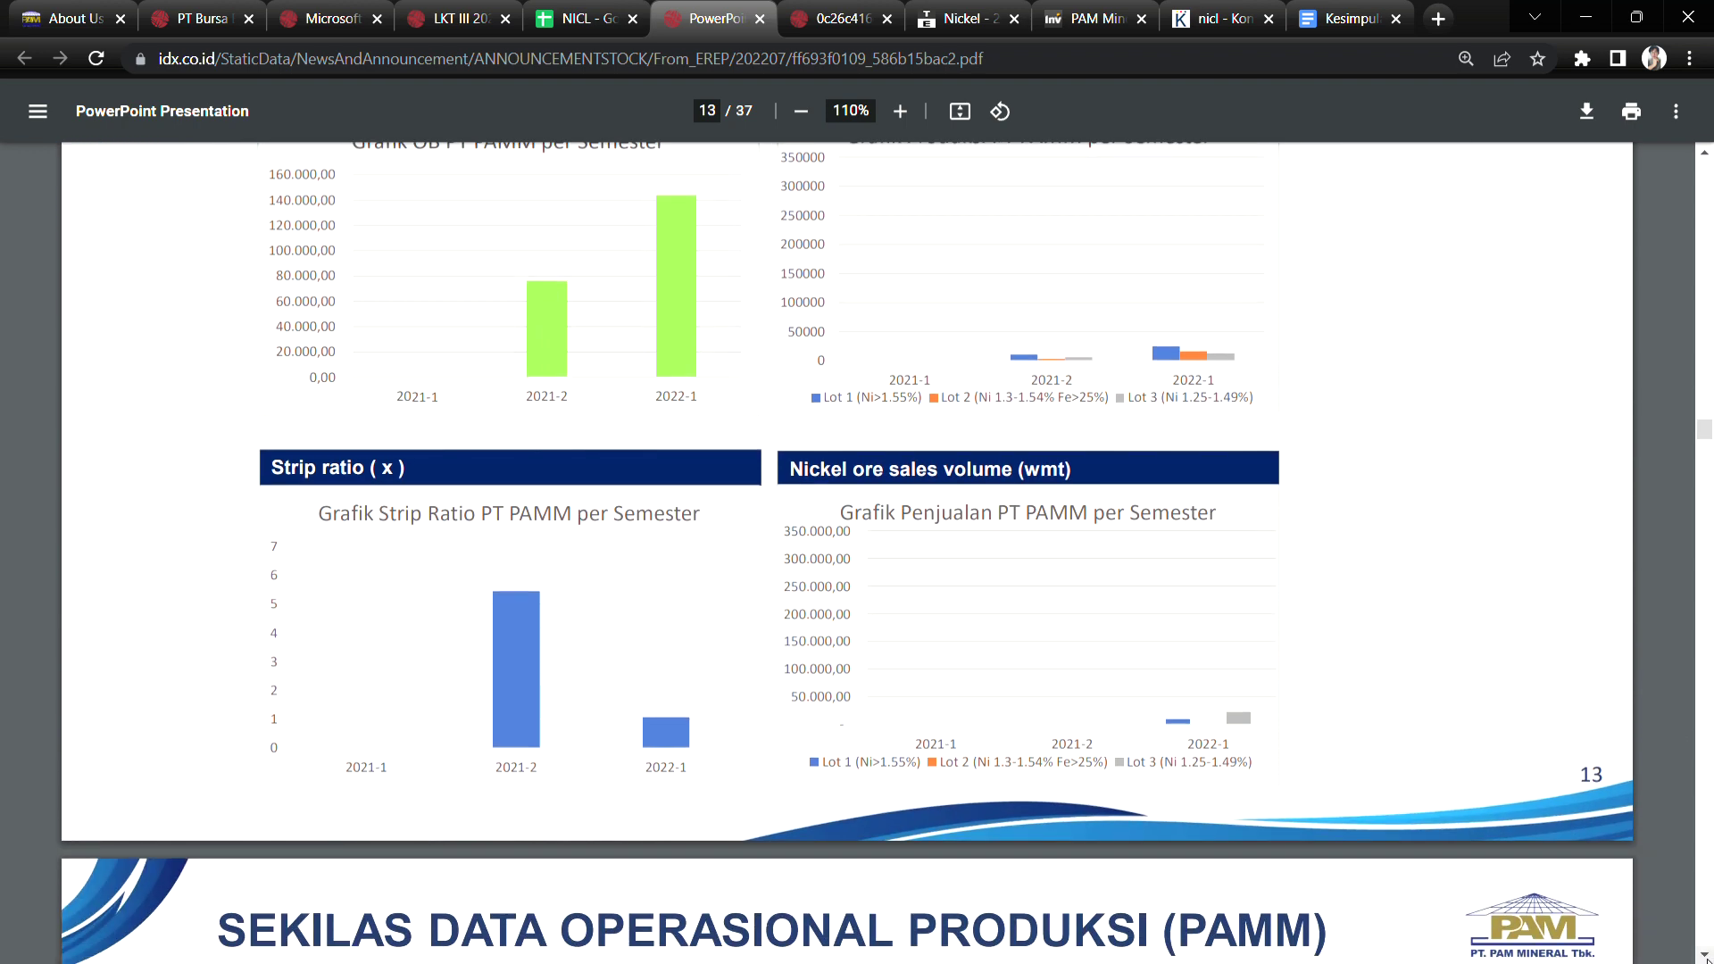
left_click(580, 17)
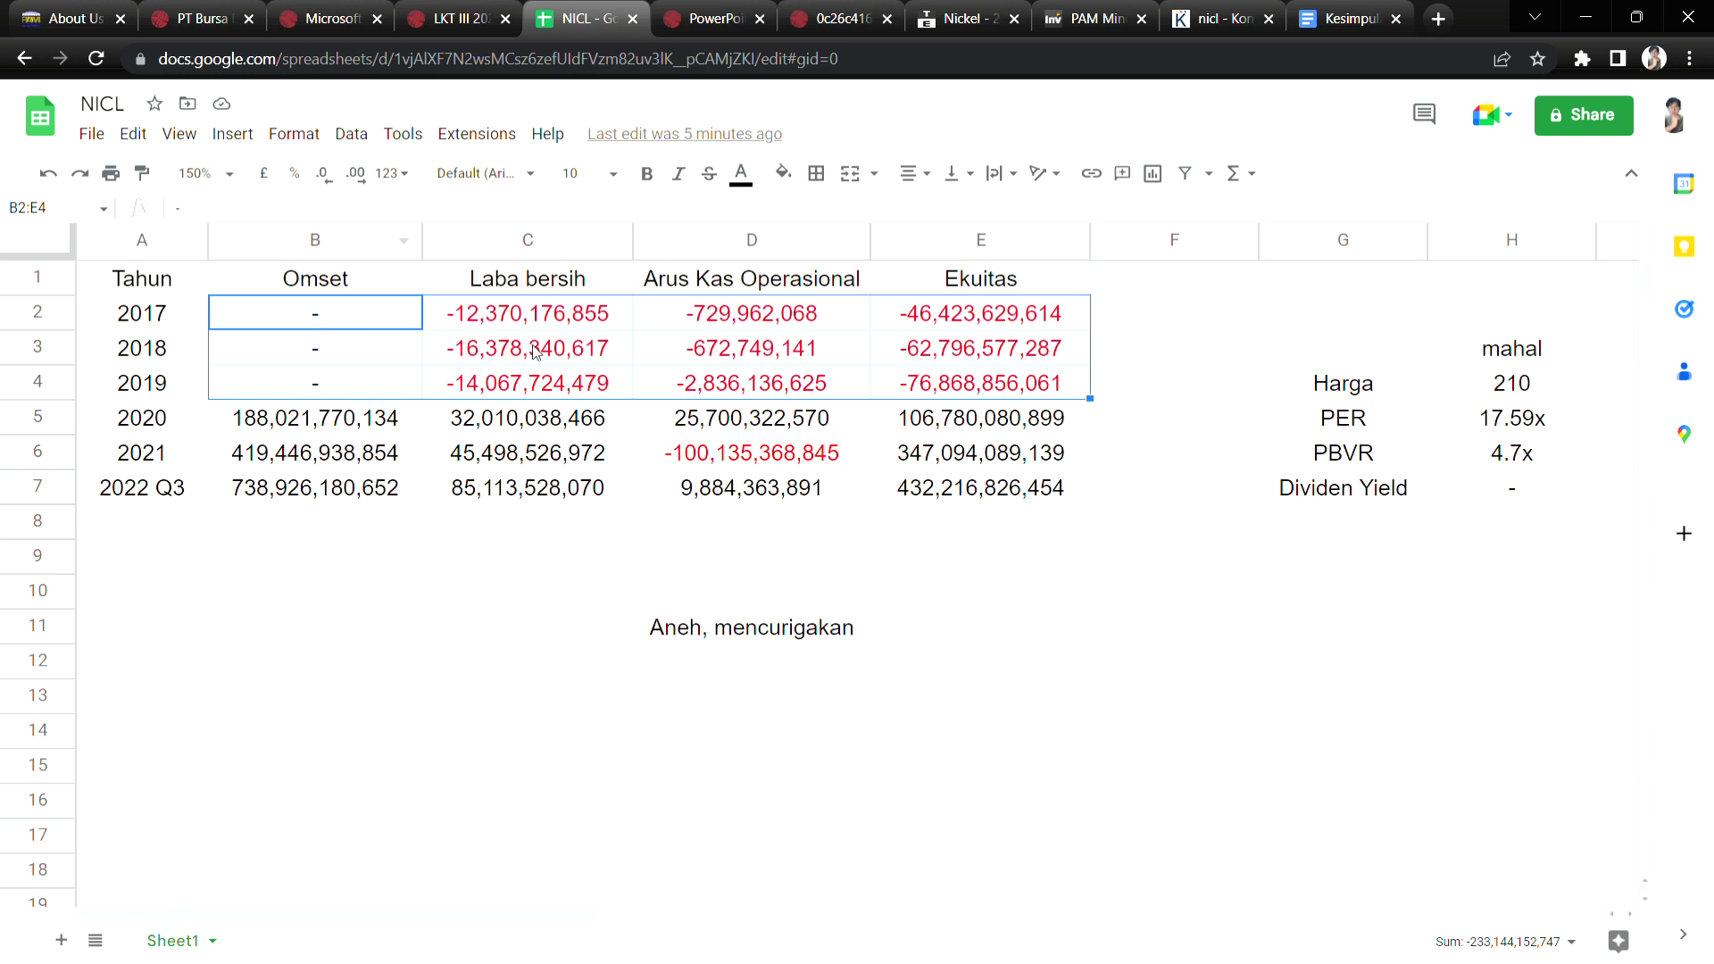
left_click(691, 11)
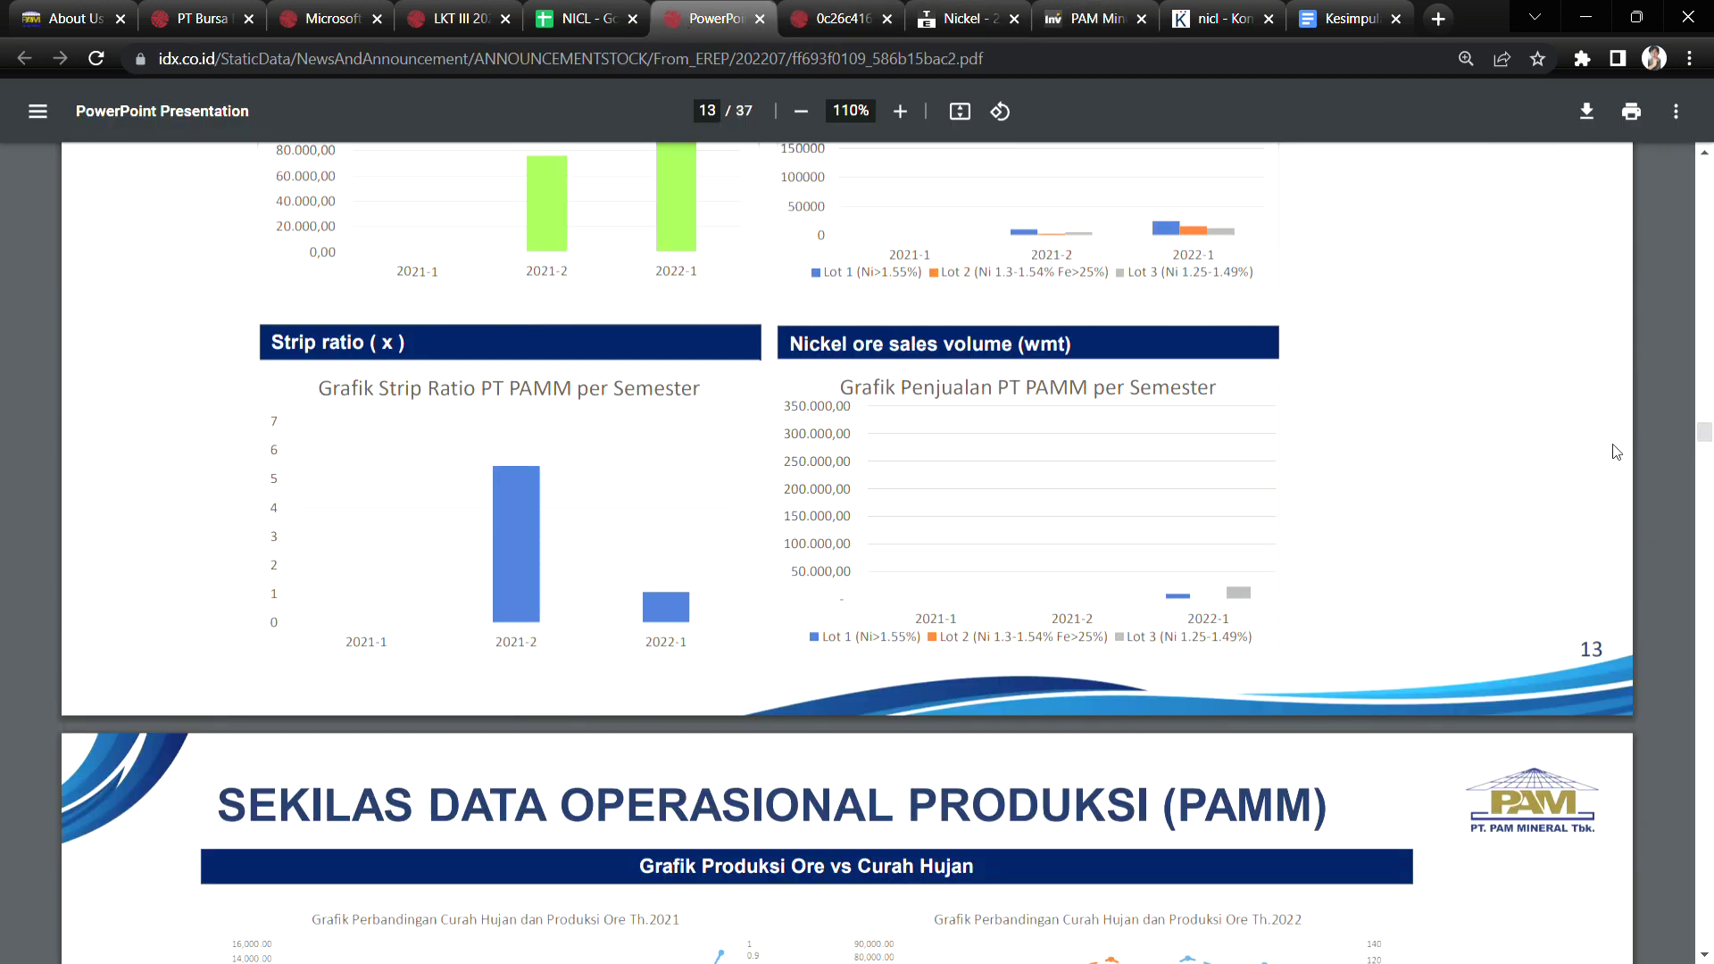
View the page 14 charts comparing PAMM ore production and OB removal with rainfall for 2021 and 2022.
scroll(1708, 892, "down", 5)
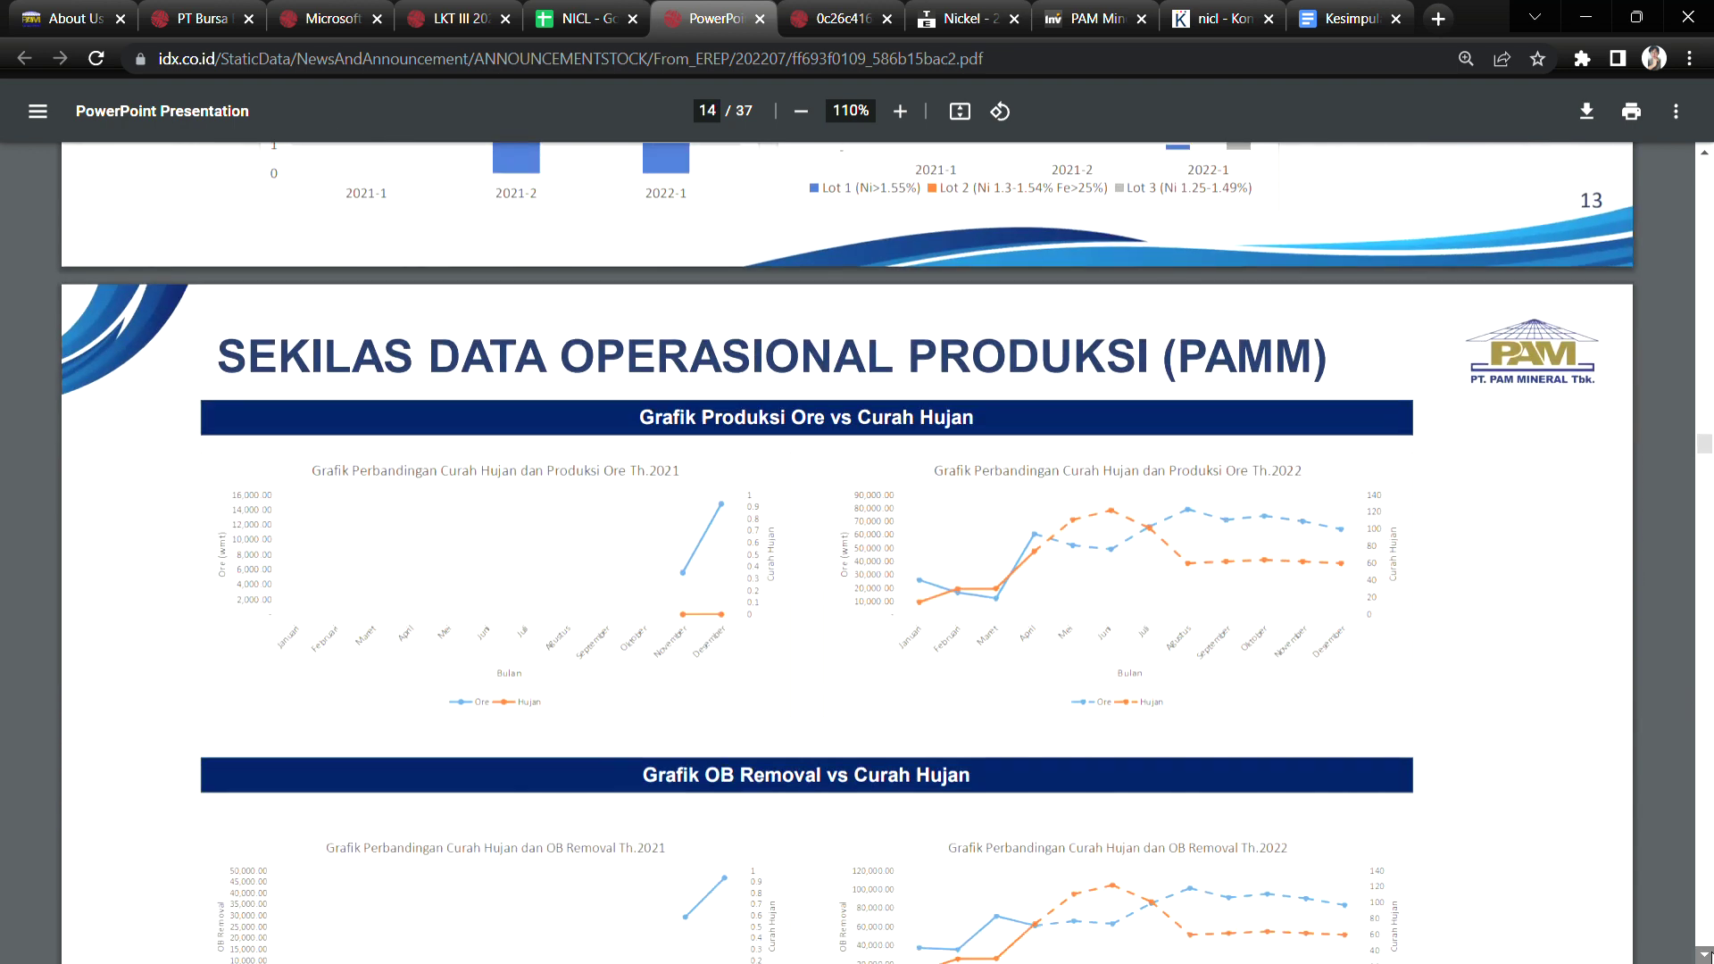
scroll(1707, 946, "down", 2)
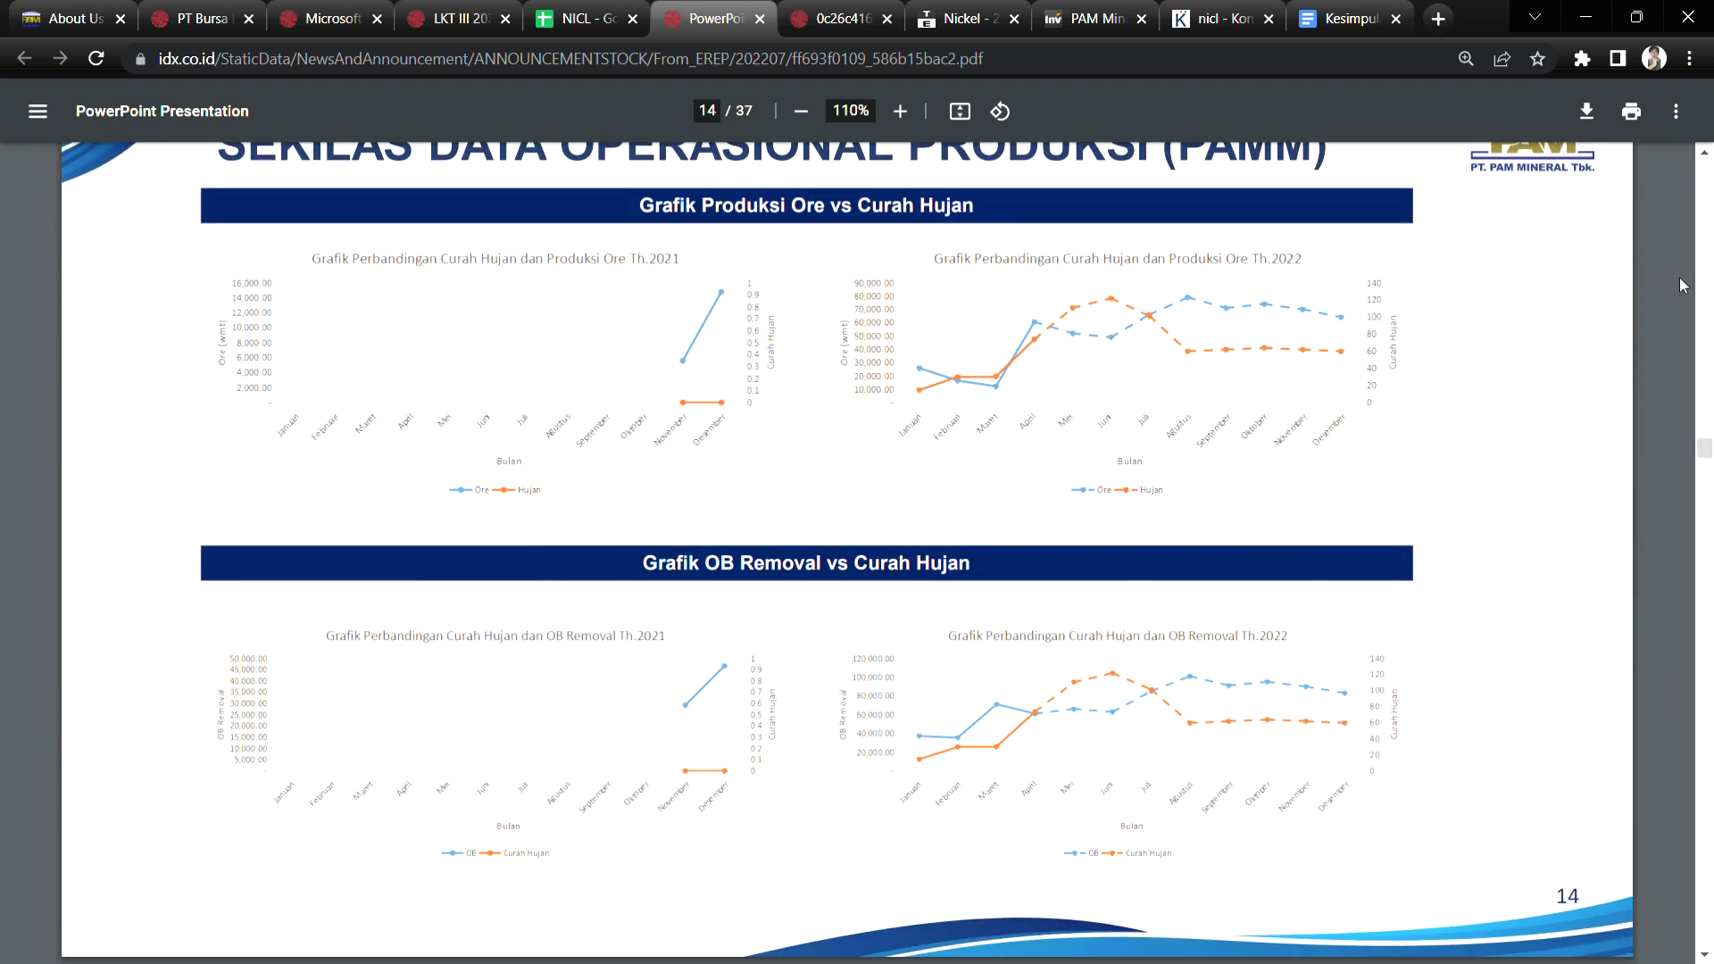
scroll(1707, 163, "up", 1)
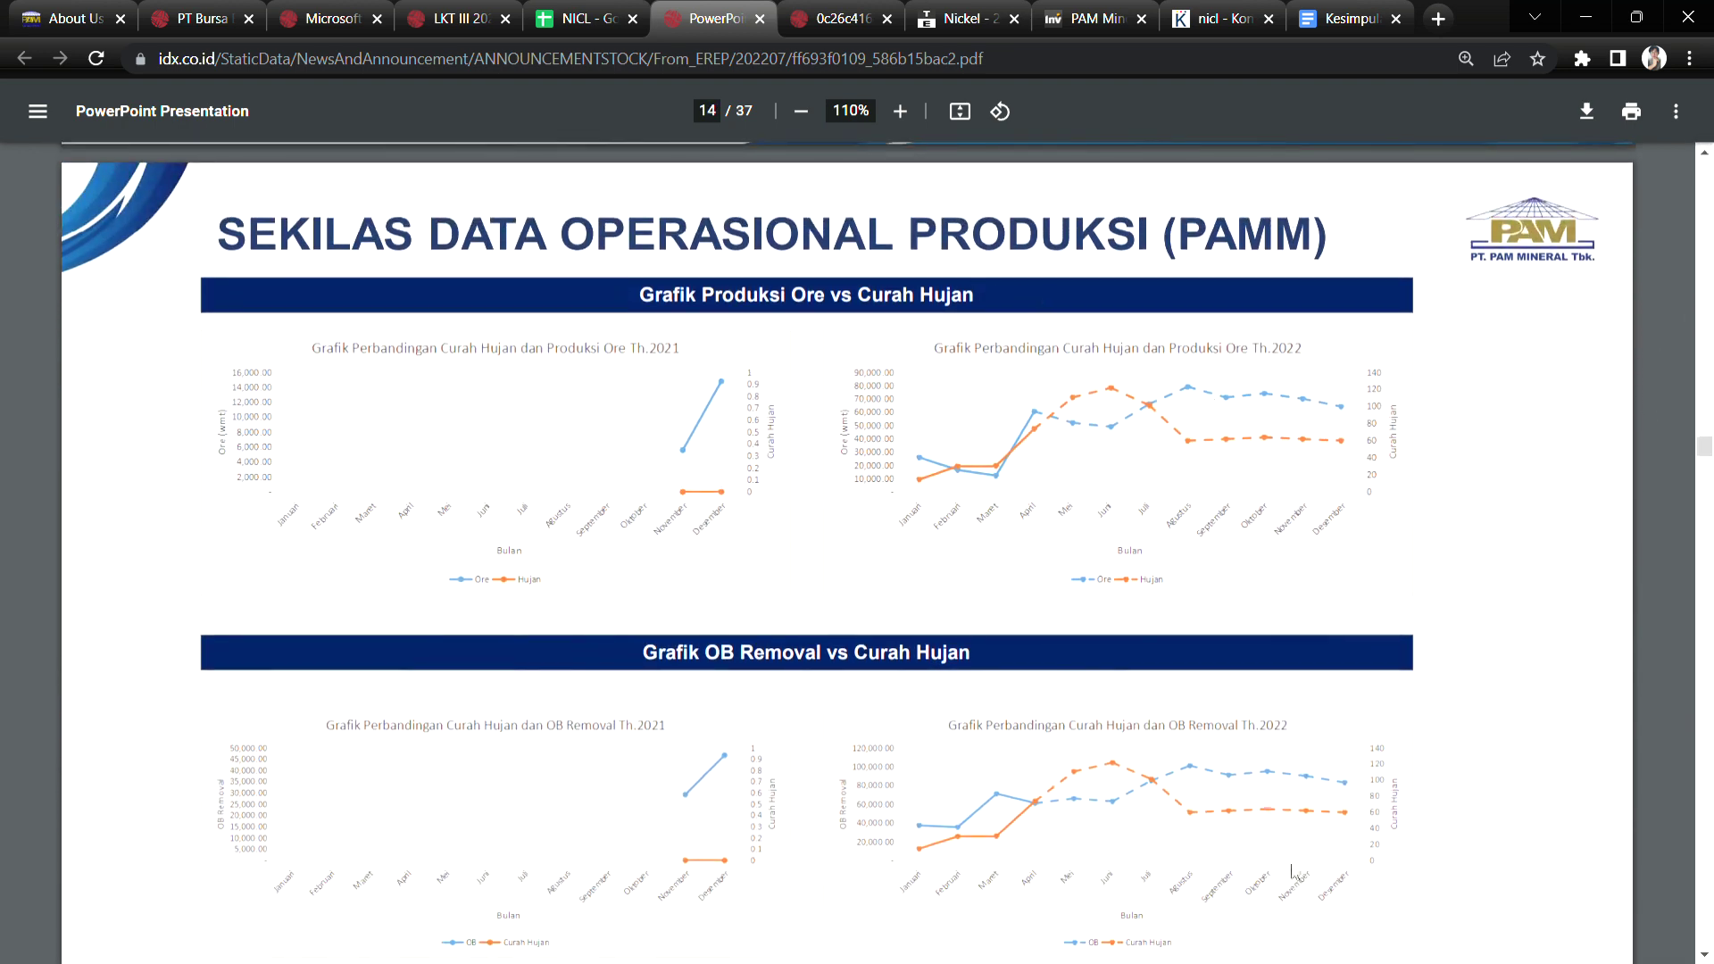
scroll(1703, 955, "down", 1)
Examine the PT IBM semester charts on page 15, marking the 2019-1 label in the nickel ore sales chart.
scroll(1703, 955, "down", 7)
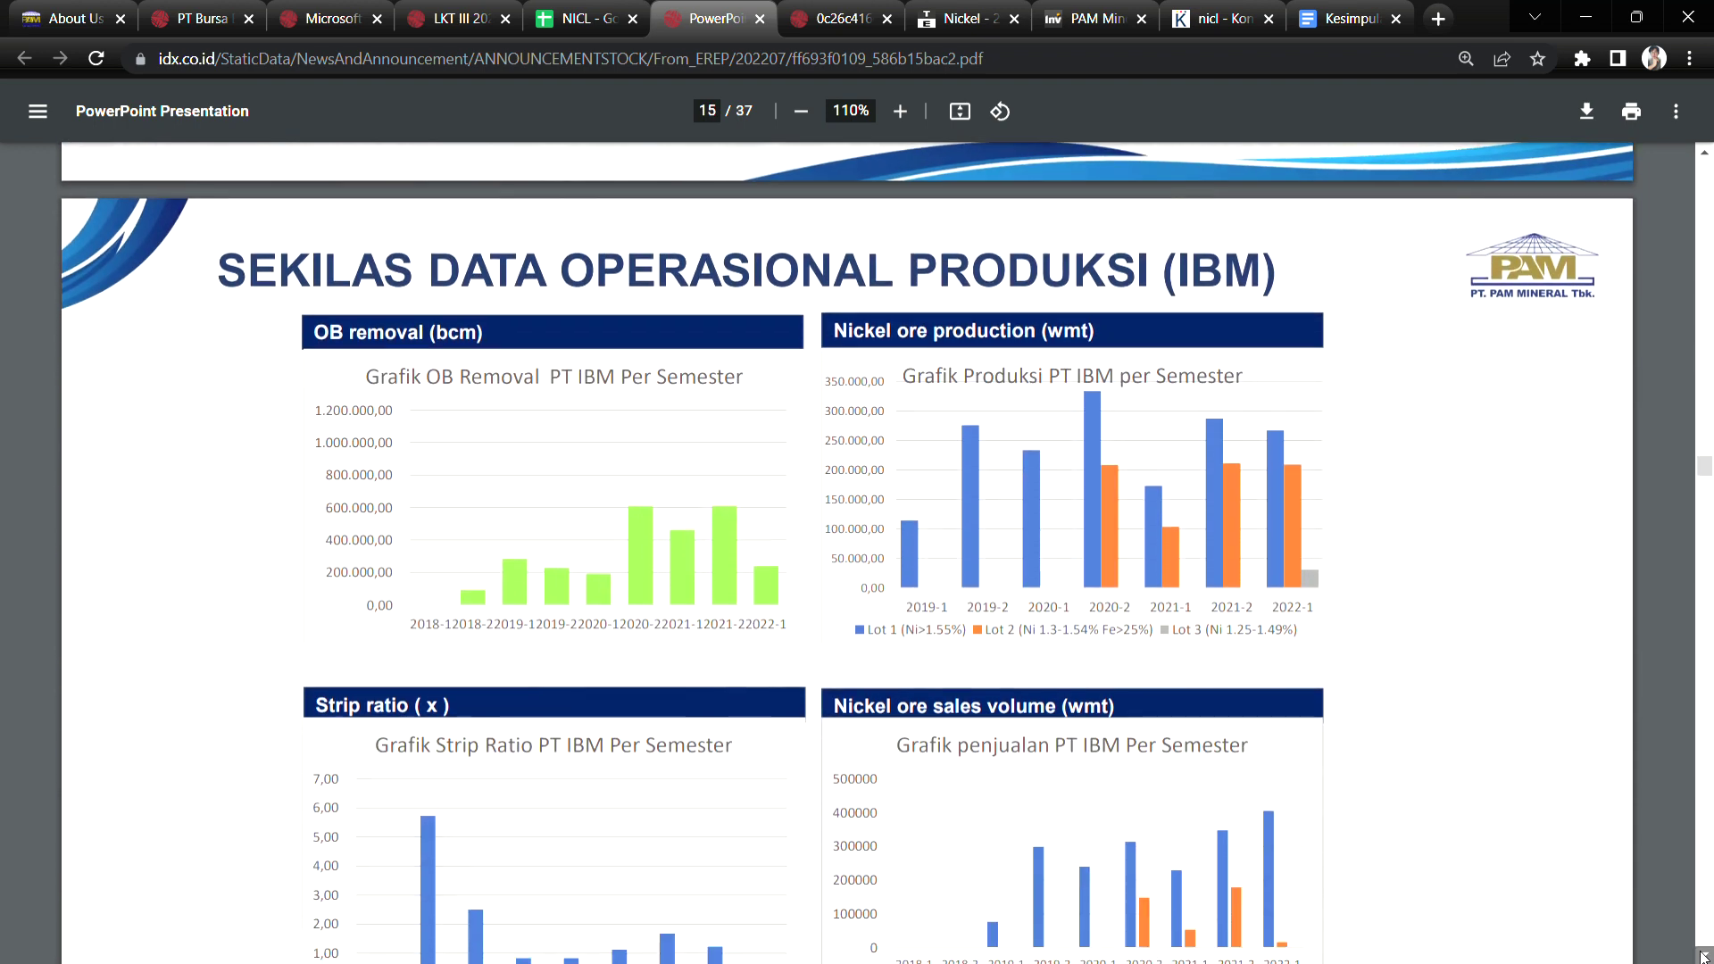
scroll(1703, 955, "down", 1)
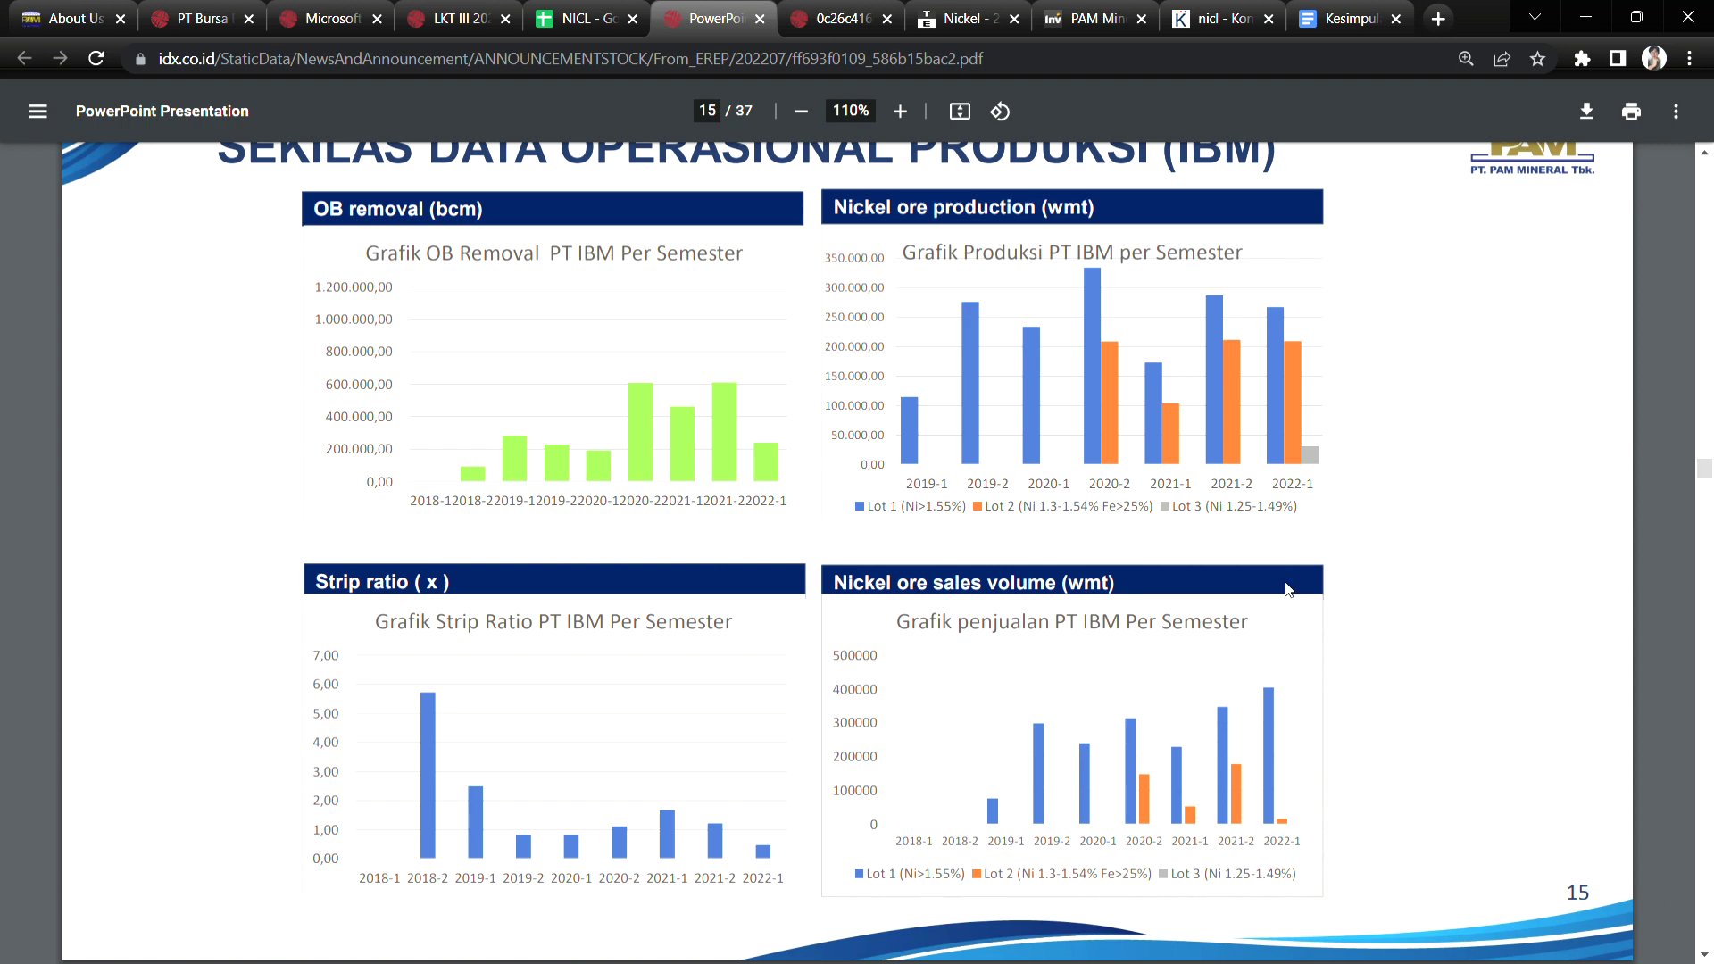
double_click(456, 501)
double_click(546, 501)
double_click(439, 888)
left_click_drag(1026, 854, 1051, 855)
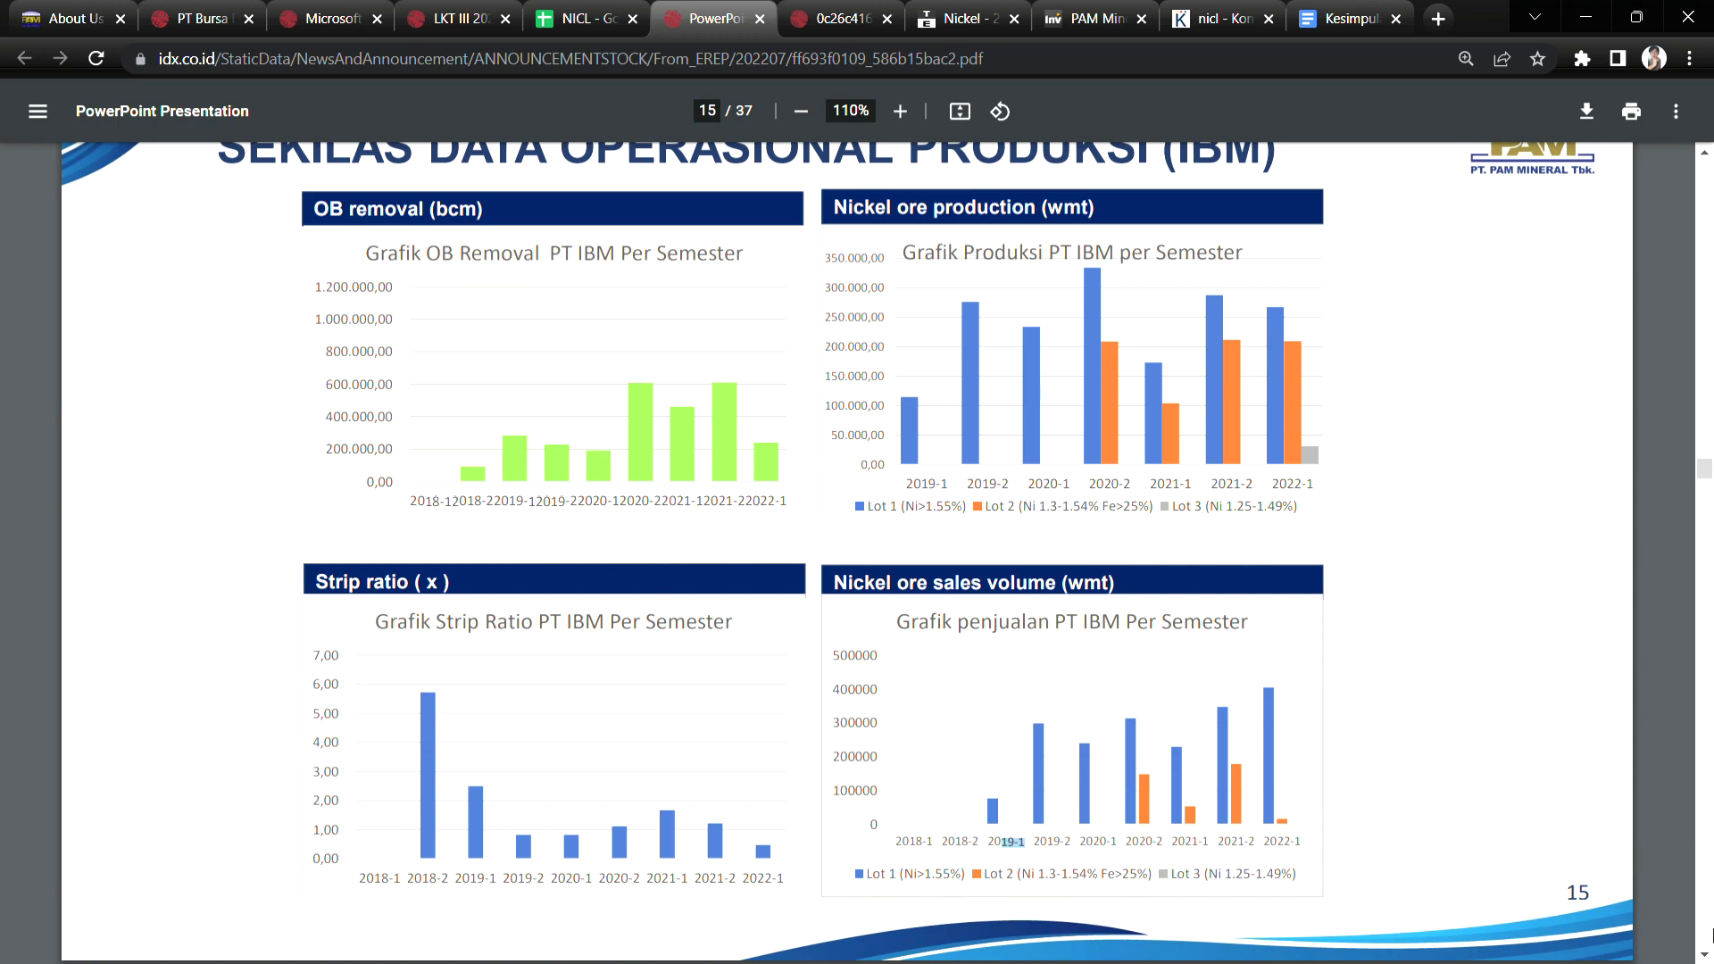
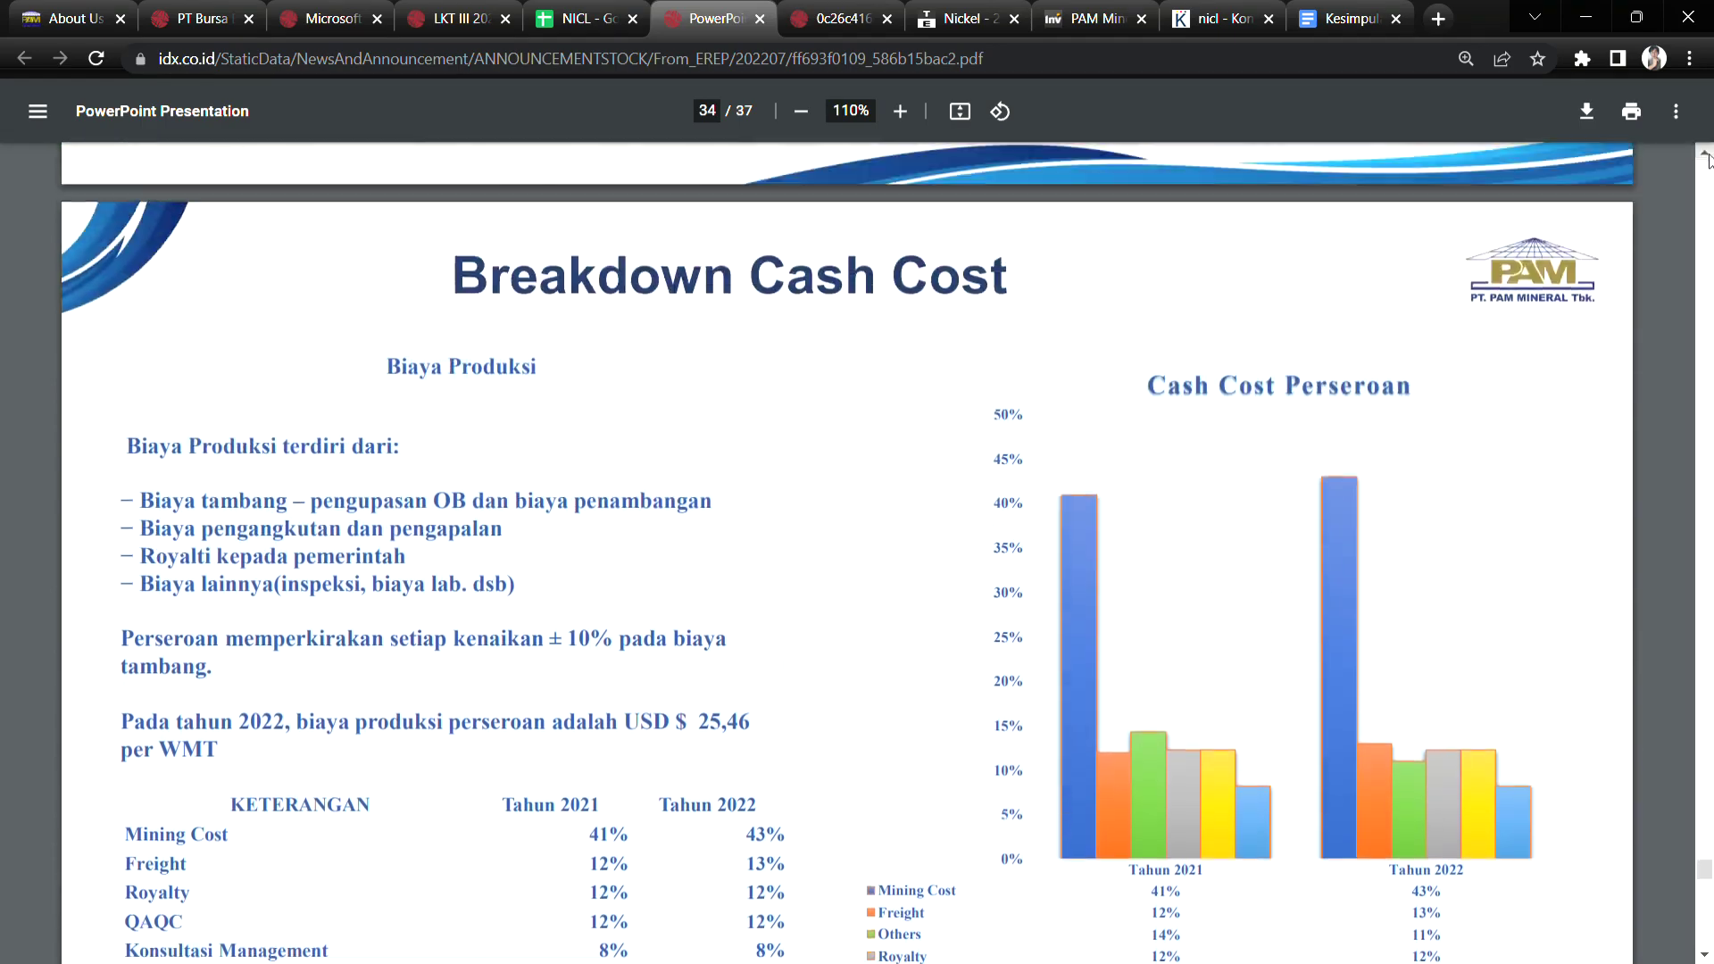
Read the company plans on page 36, highlighting 2026 in the post-mining item and the capital expenses point under Rencana Jangka Pendek.
left_click_drag(1704, 874, 1708, 919)
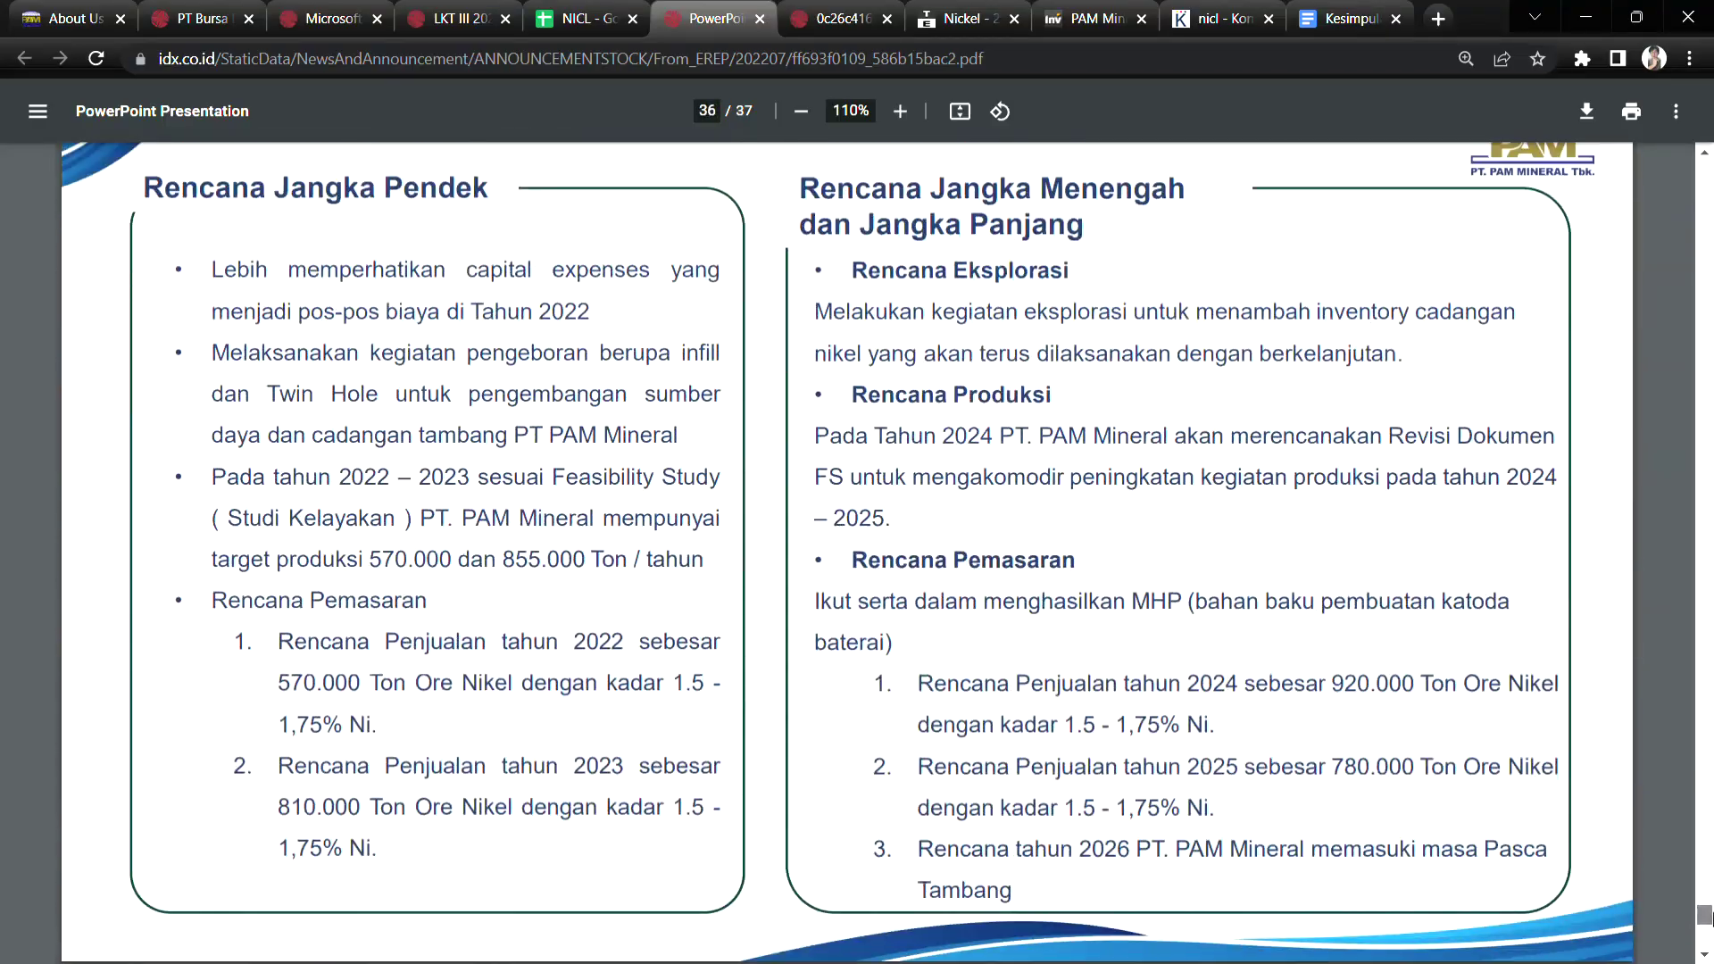
left_click_drag(1173, 770, 1201, 810)
double_click(1107, 849)
left_click(1705, 154)
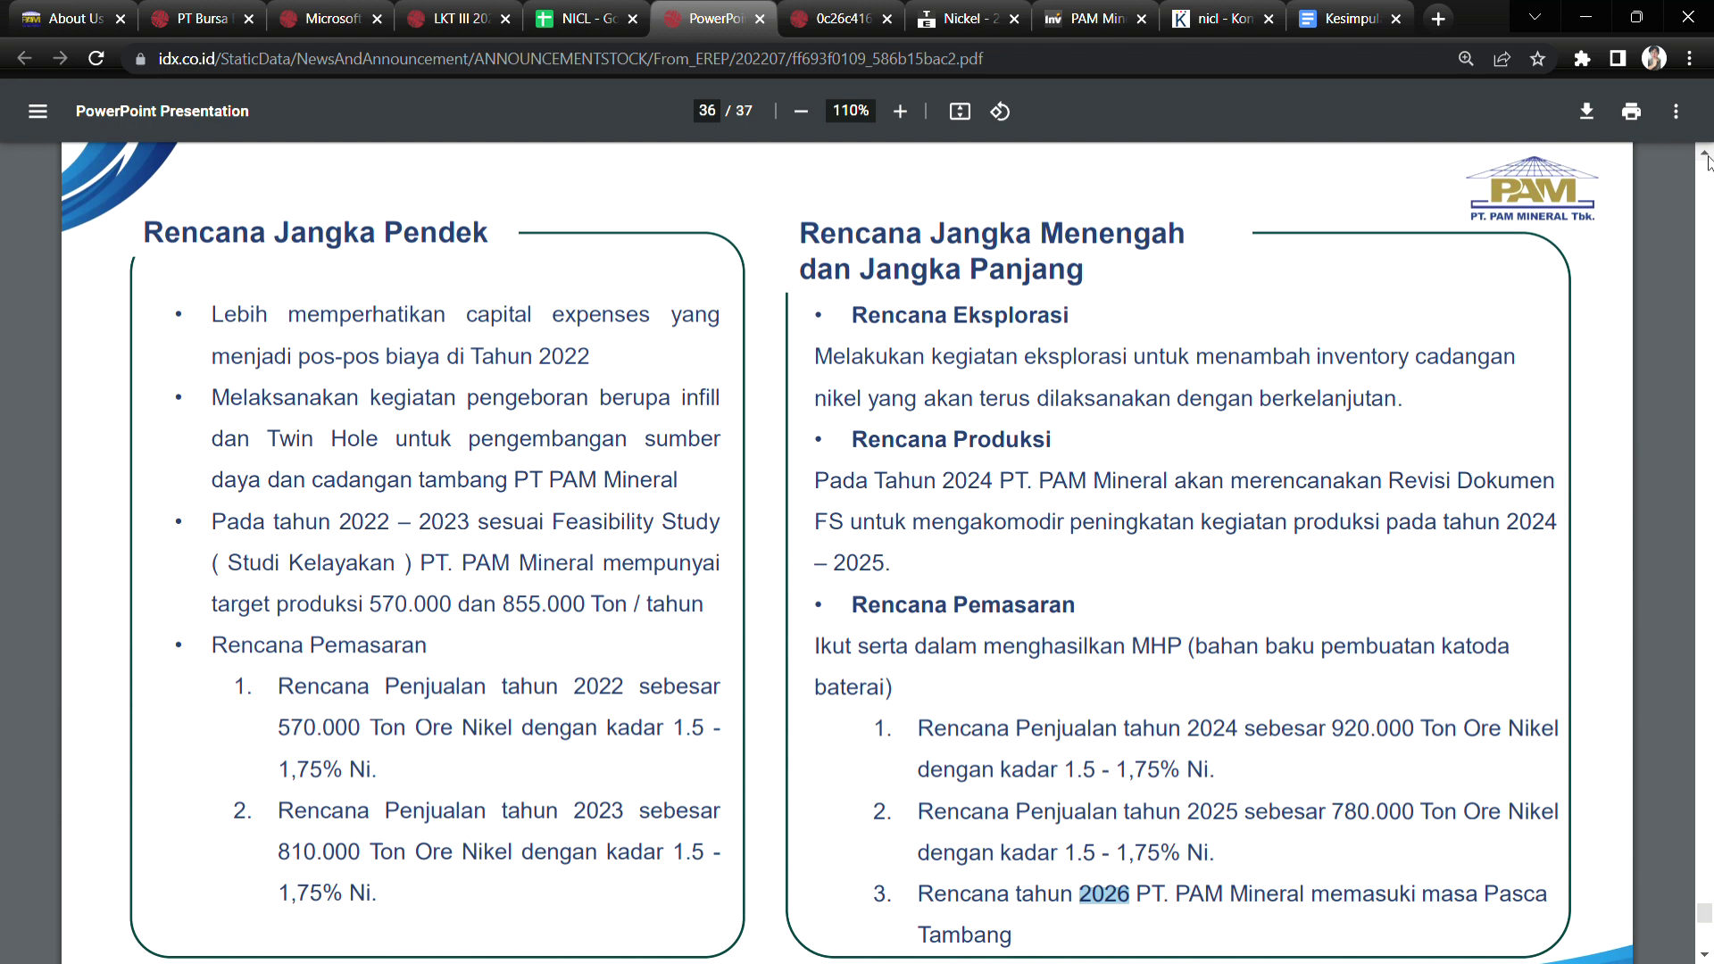
left_click_drag(274, 233, 343, 236)
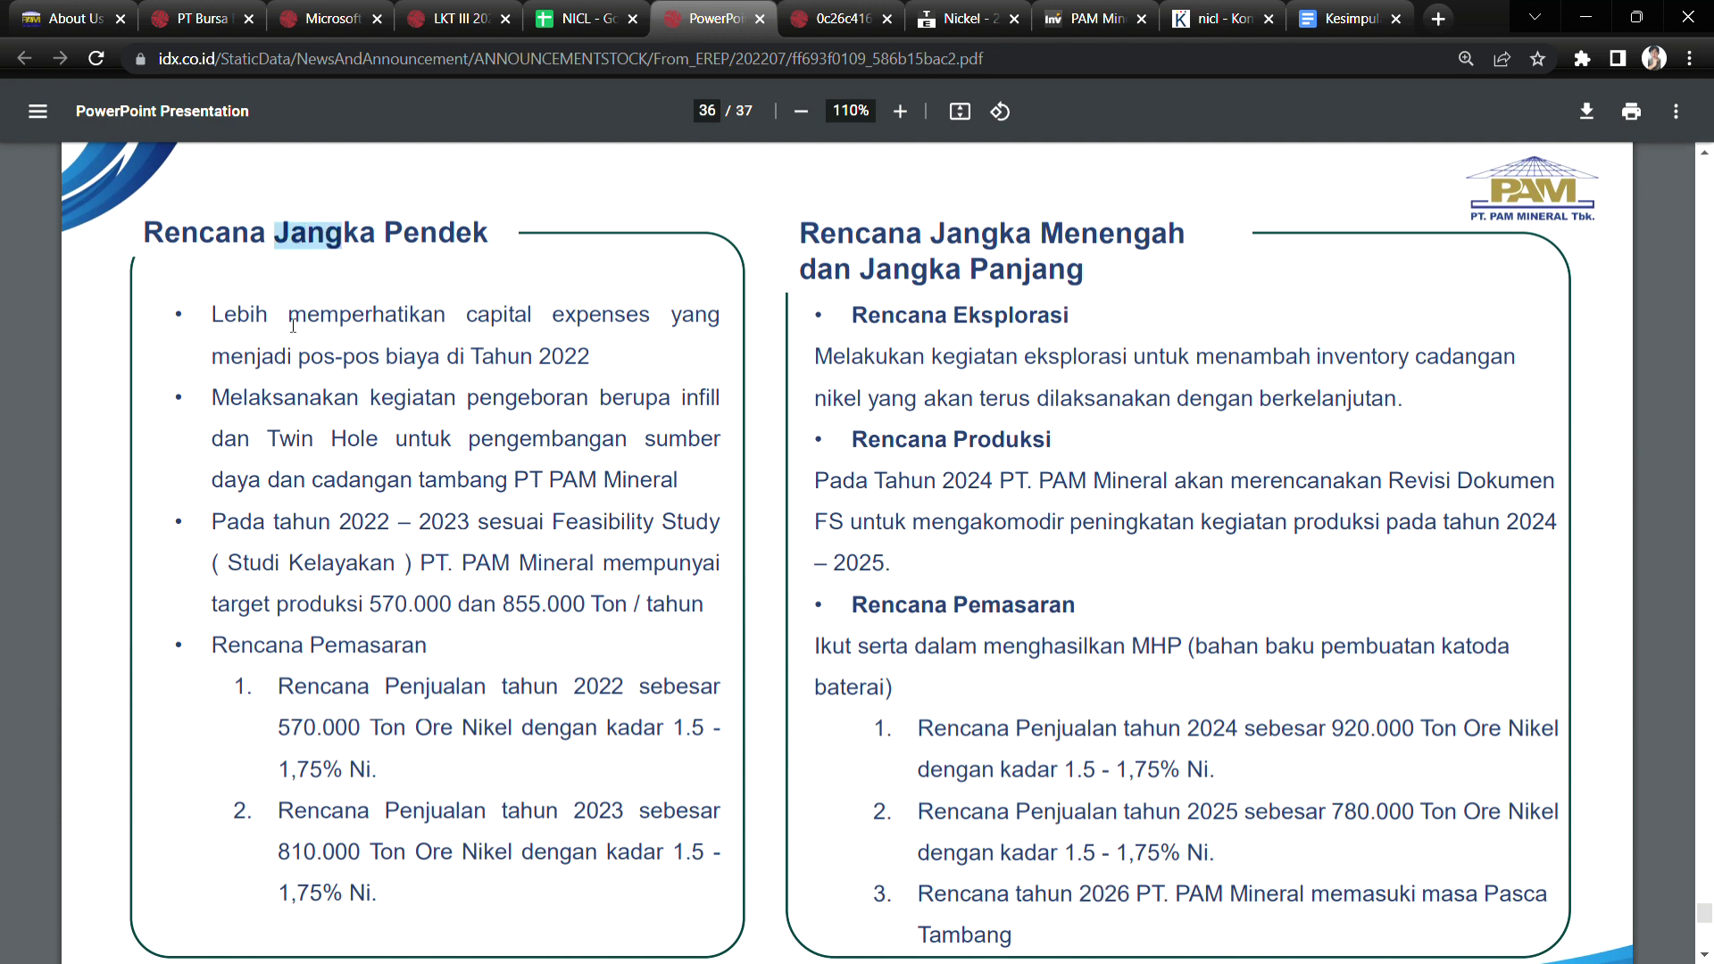
left_click_drag(291, 324, 367, 357)
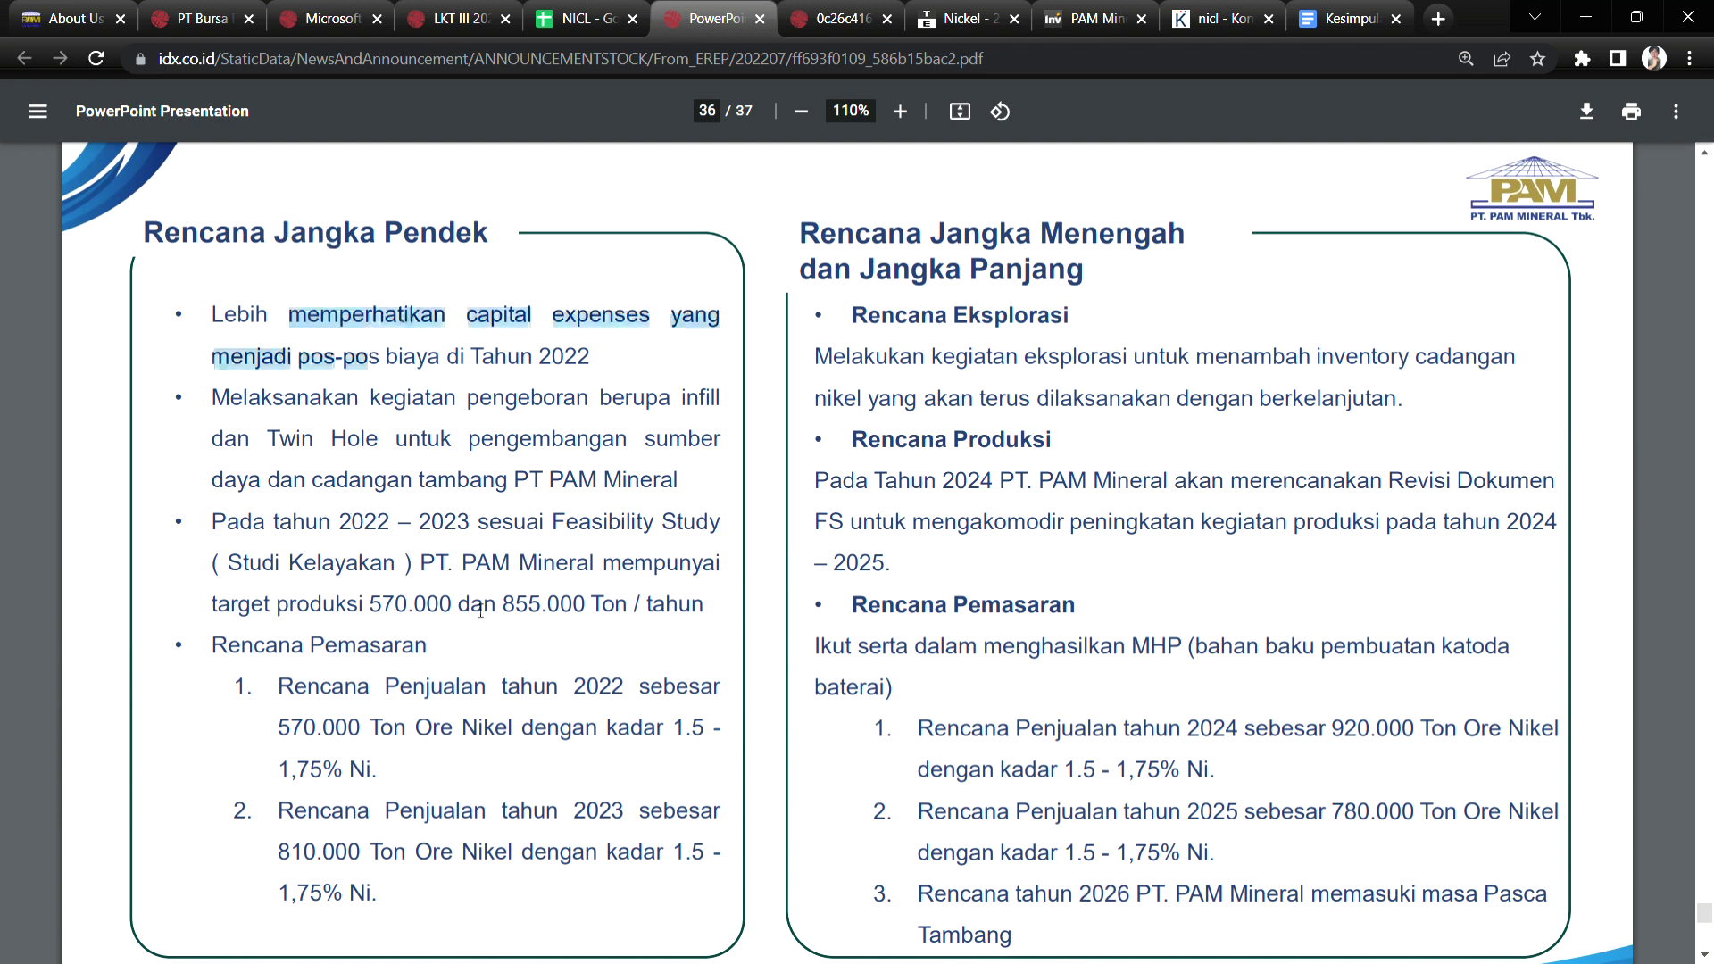
Highlight the 920.000 Ton sales plan for 2024, the 2025 tonnage, its 1.5 - 1,75% grade and the post-mining wording.
left_click(1314, 739)
left_click_drag(1332, 734, 1457, 734)
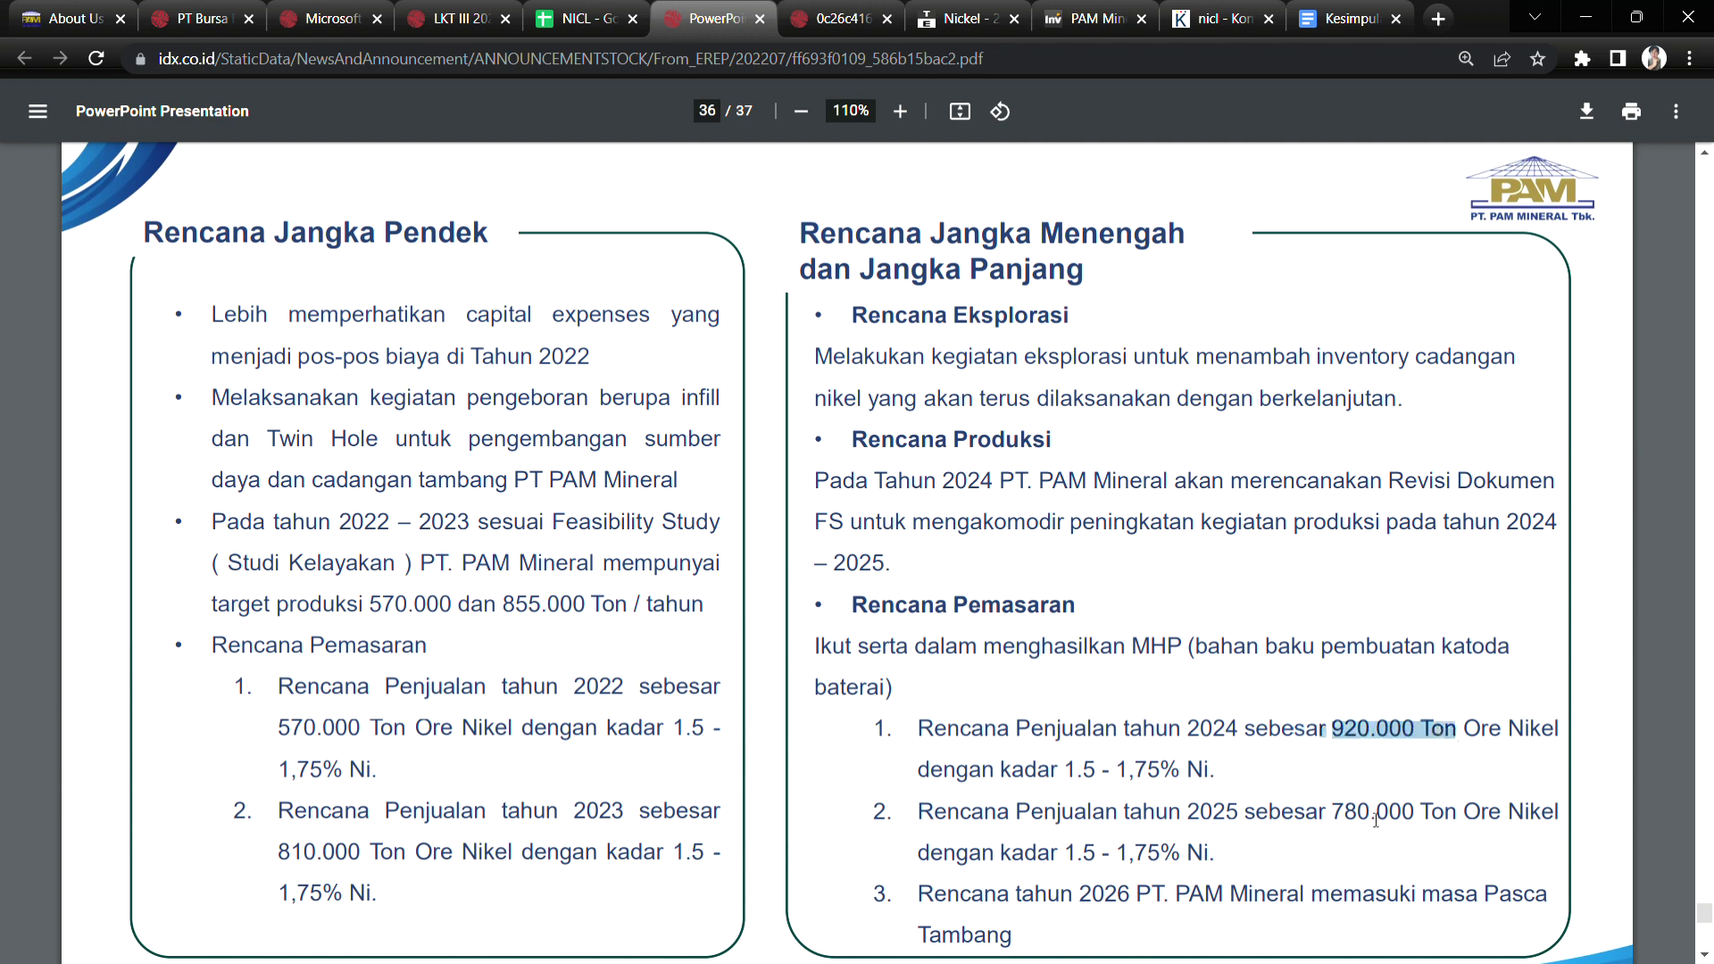
double_click(1375, 820)
left_click(1215, 838)
left_click_drag(1068, 858, 1188, 857)
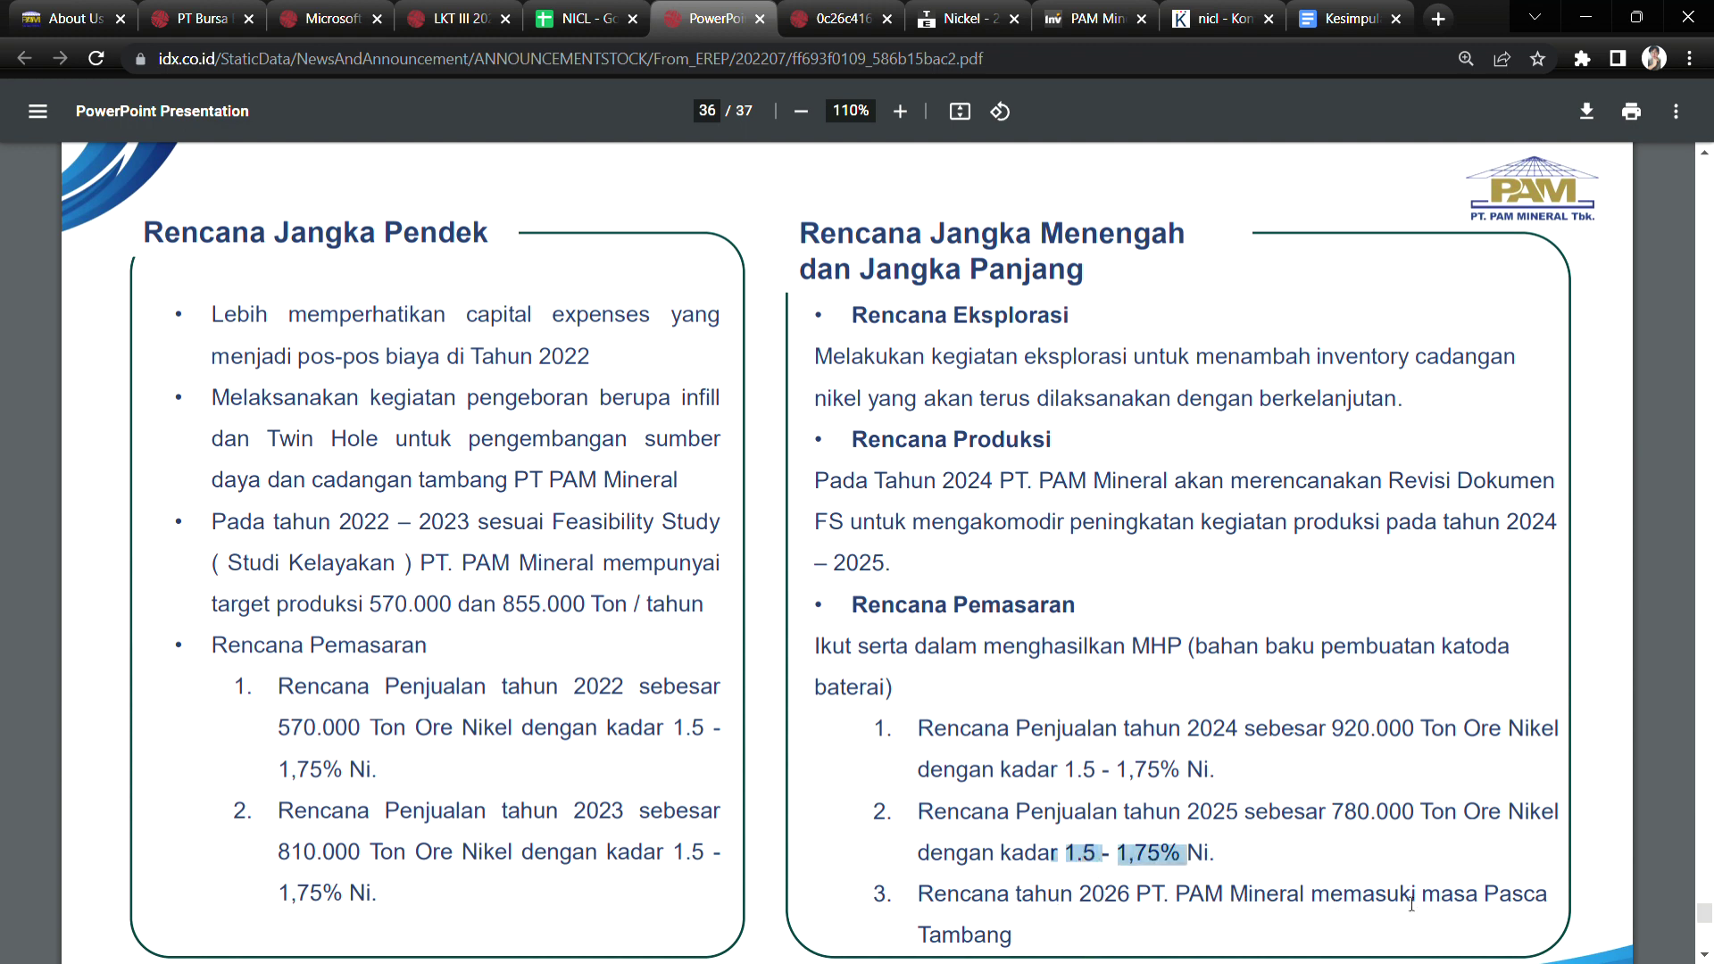
left_click(1504, 905)
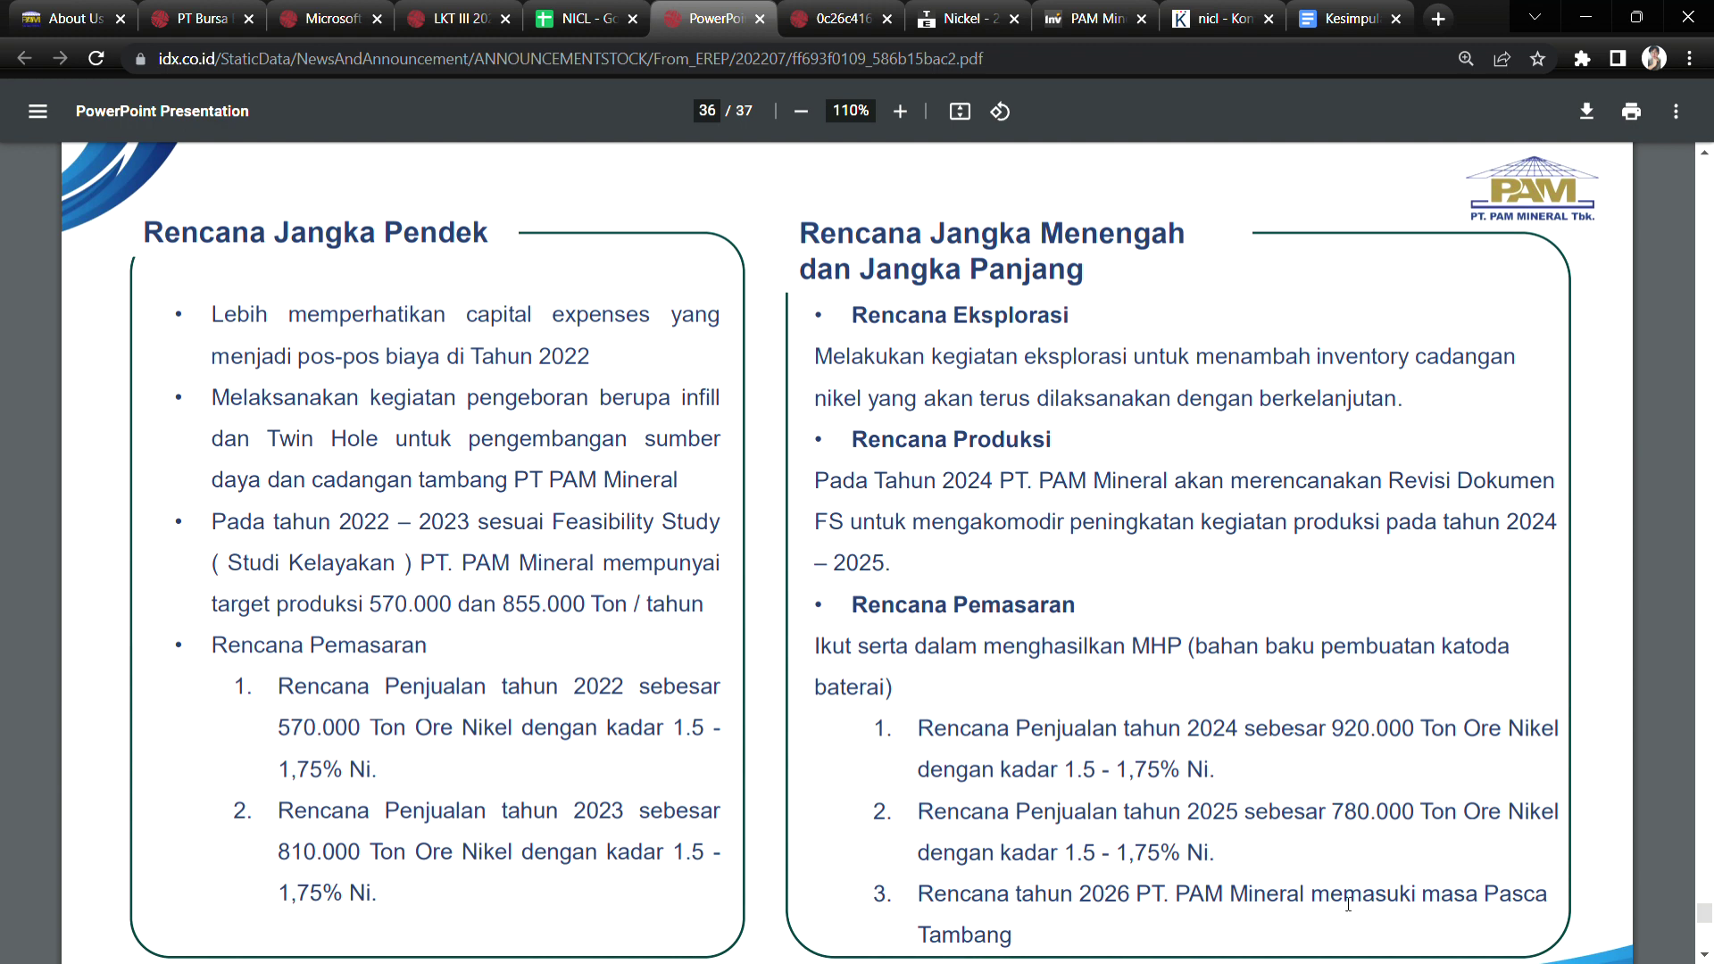
left_click_drag(985, 938, 944, 937)
Switch to the question-and-answer PDF 0c26c416d4_049759ee7a.pdf and highlight the first questioner's question on expected commodity price movement.
left_click(839, 18)
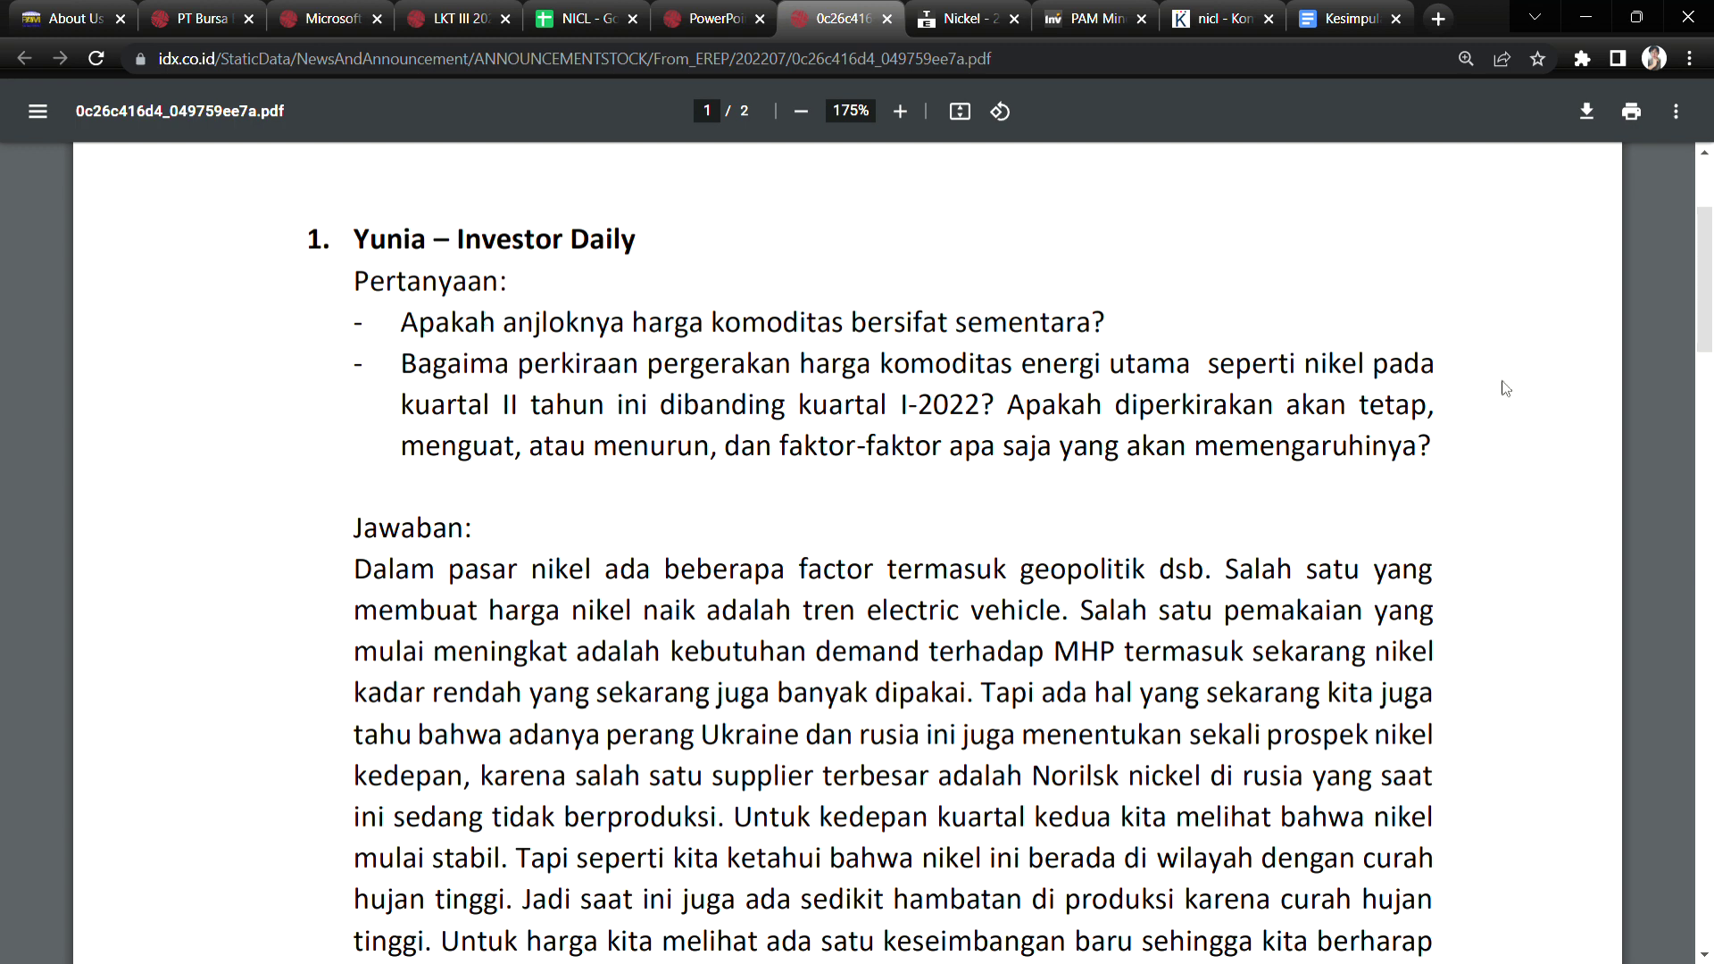
mouse_move(1707, 294)
left_mouse_down()
mouse_move(1710, 249)
mouse_move(1710, 326)
mouse_move(1711, 301)
left_mouse_up()
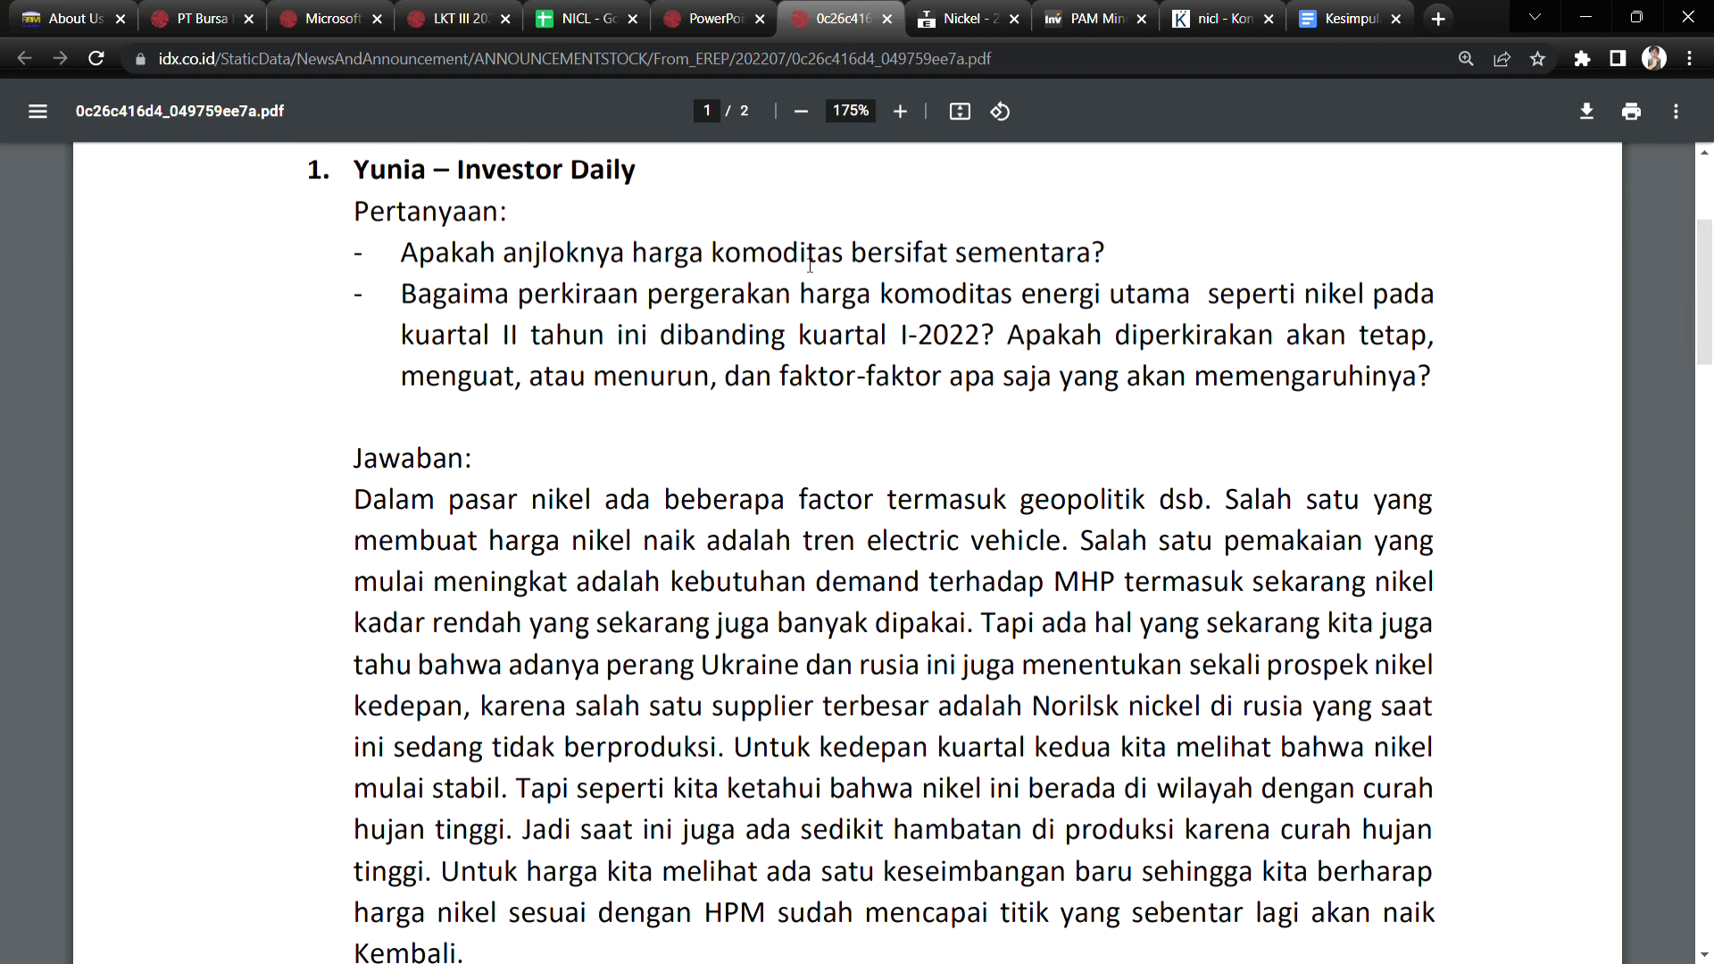
left_click_drag(433, 312, 1279, 306)
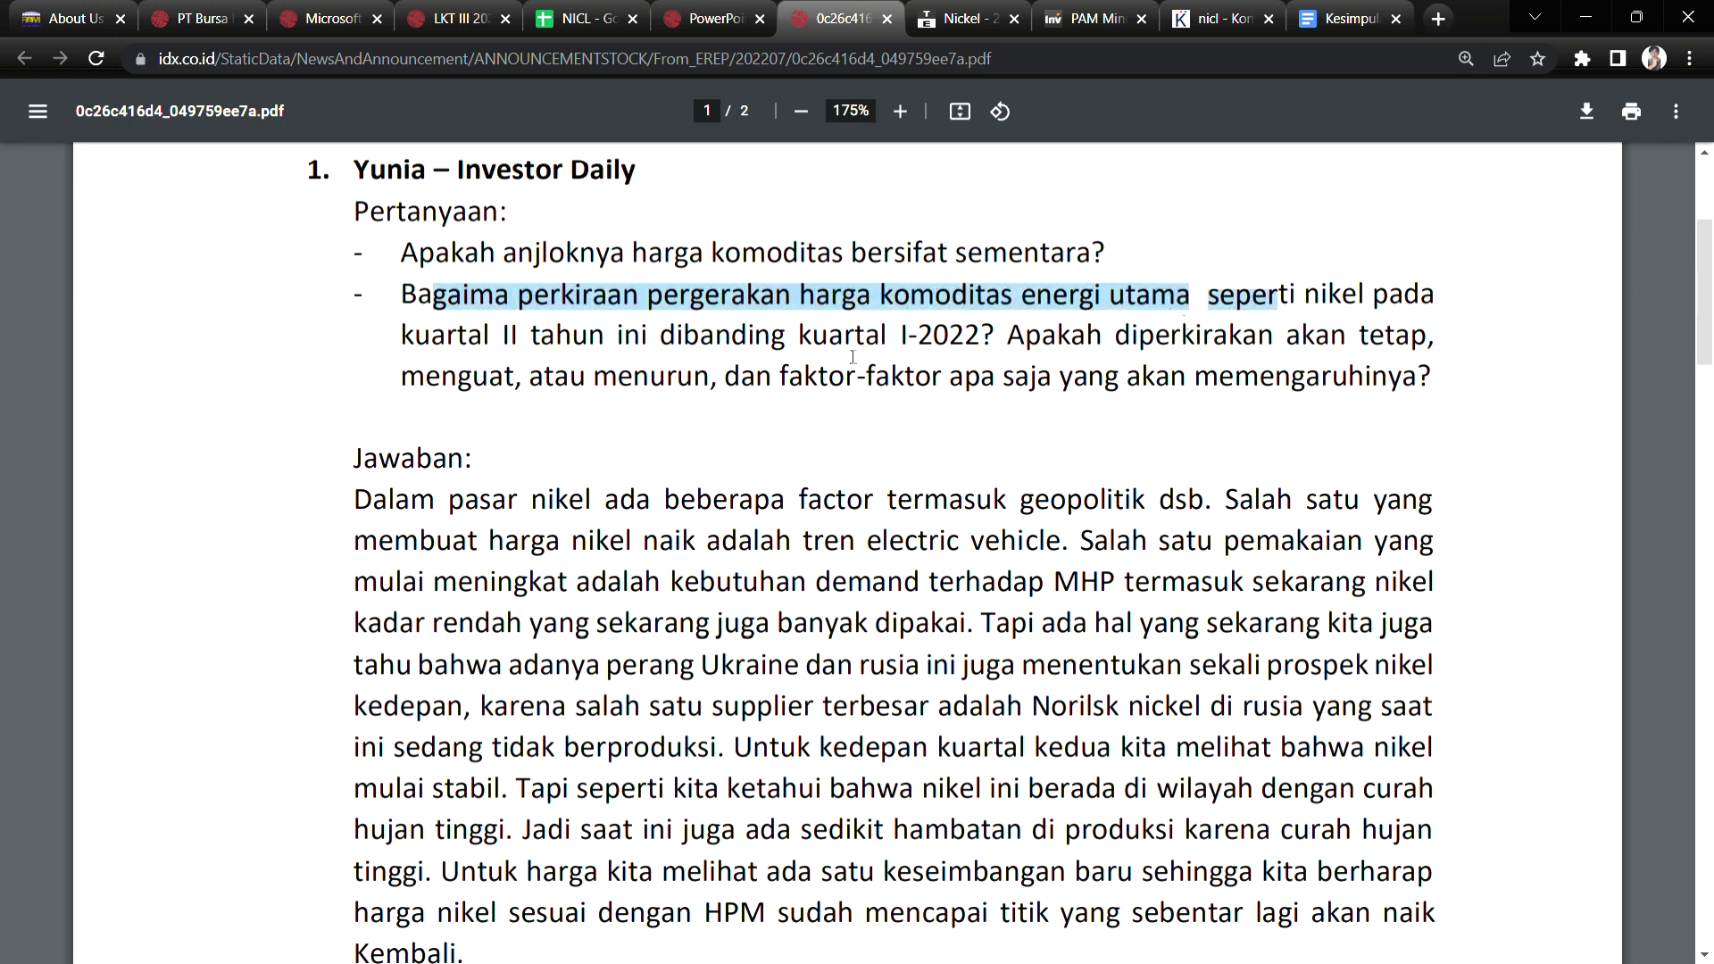
left_click(536, 380)
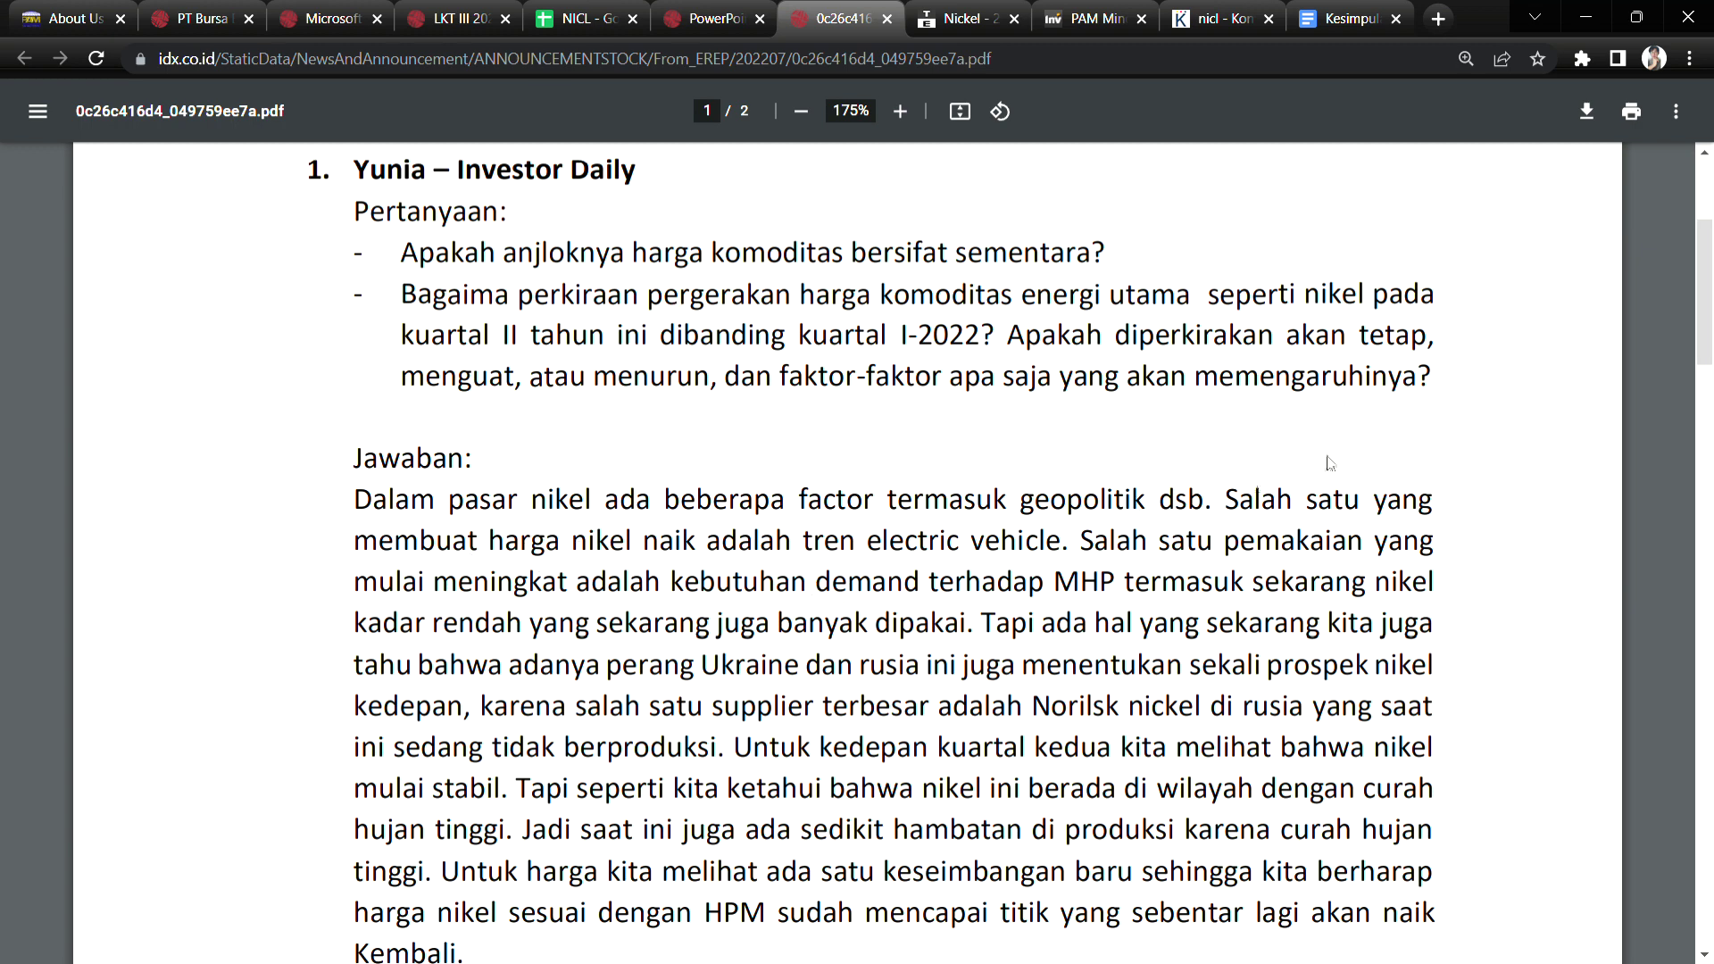
Read the first answer, highlighting the electric vehicle trend, the nickel prospects and the Norilsk nickel production stoppage in Russia.
scroll(1706, 330, "down", 2)
left_click_drag(799, 393, 1019, 392)
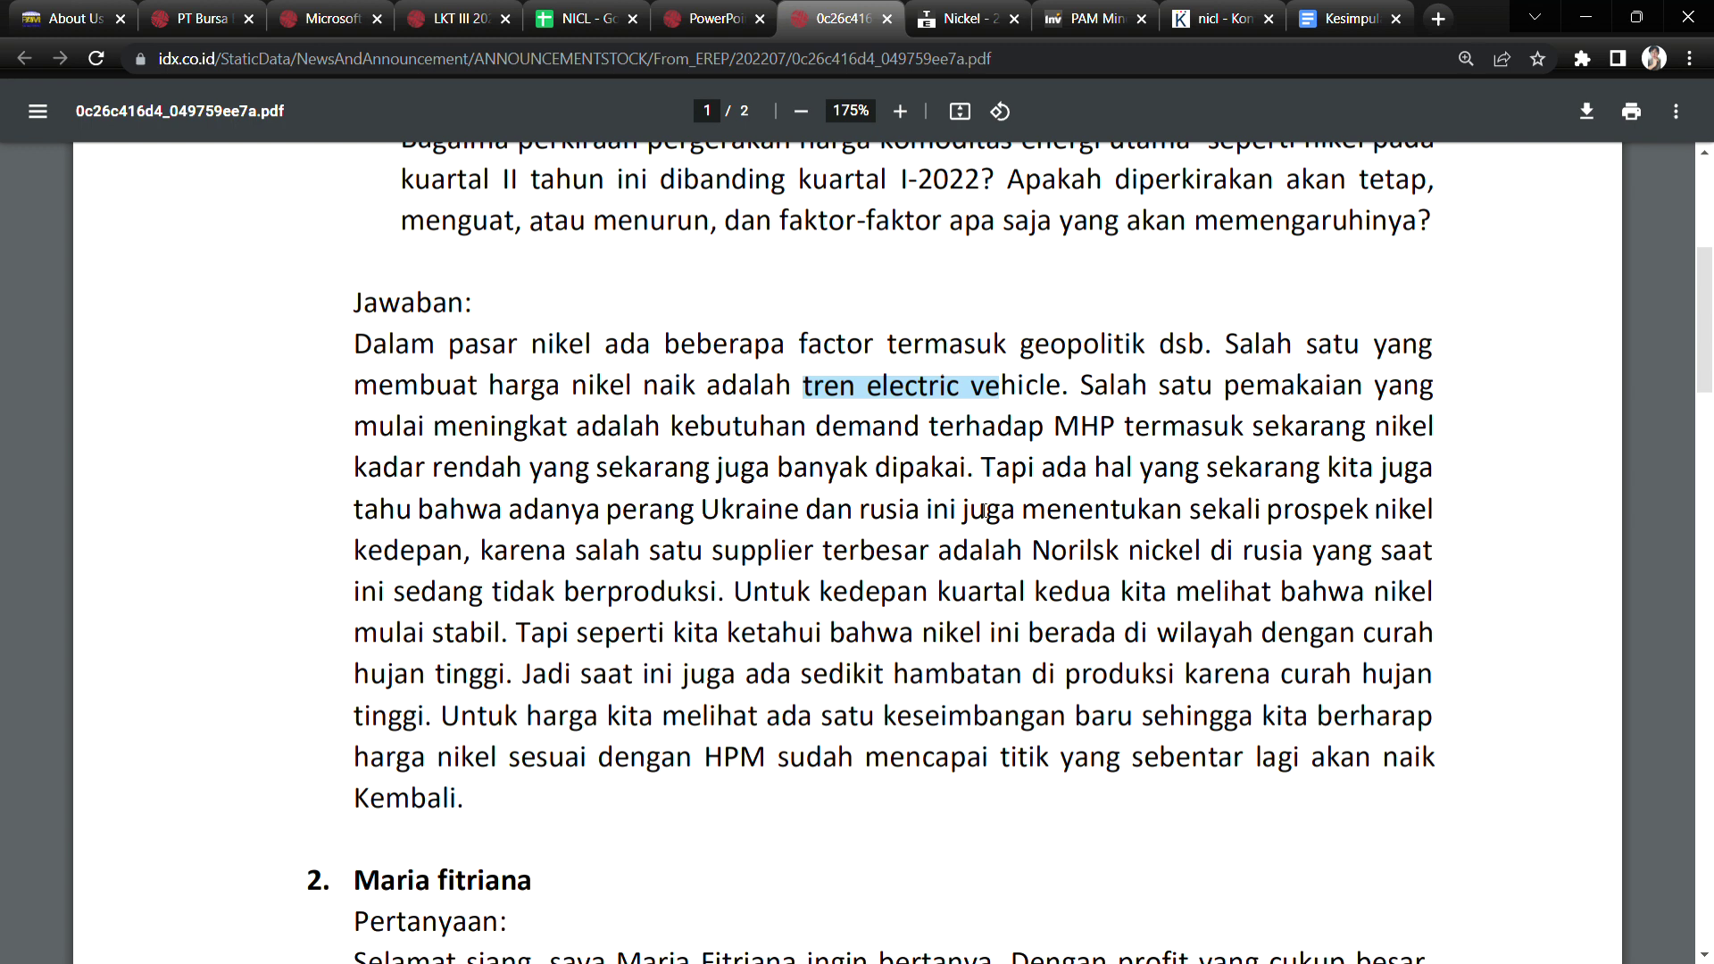
left_click_drag(1203, 512, 1402, 520)
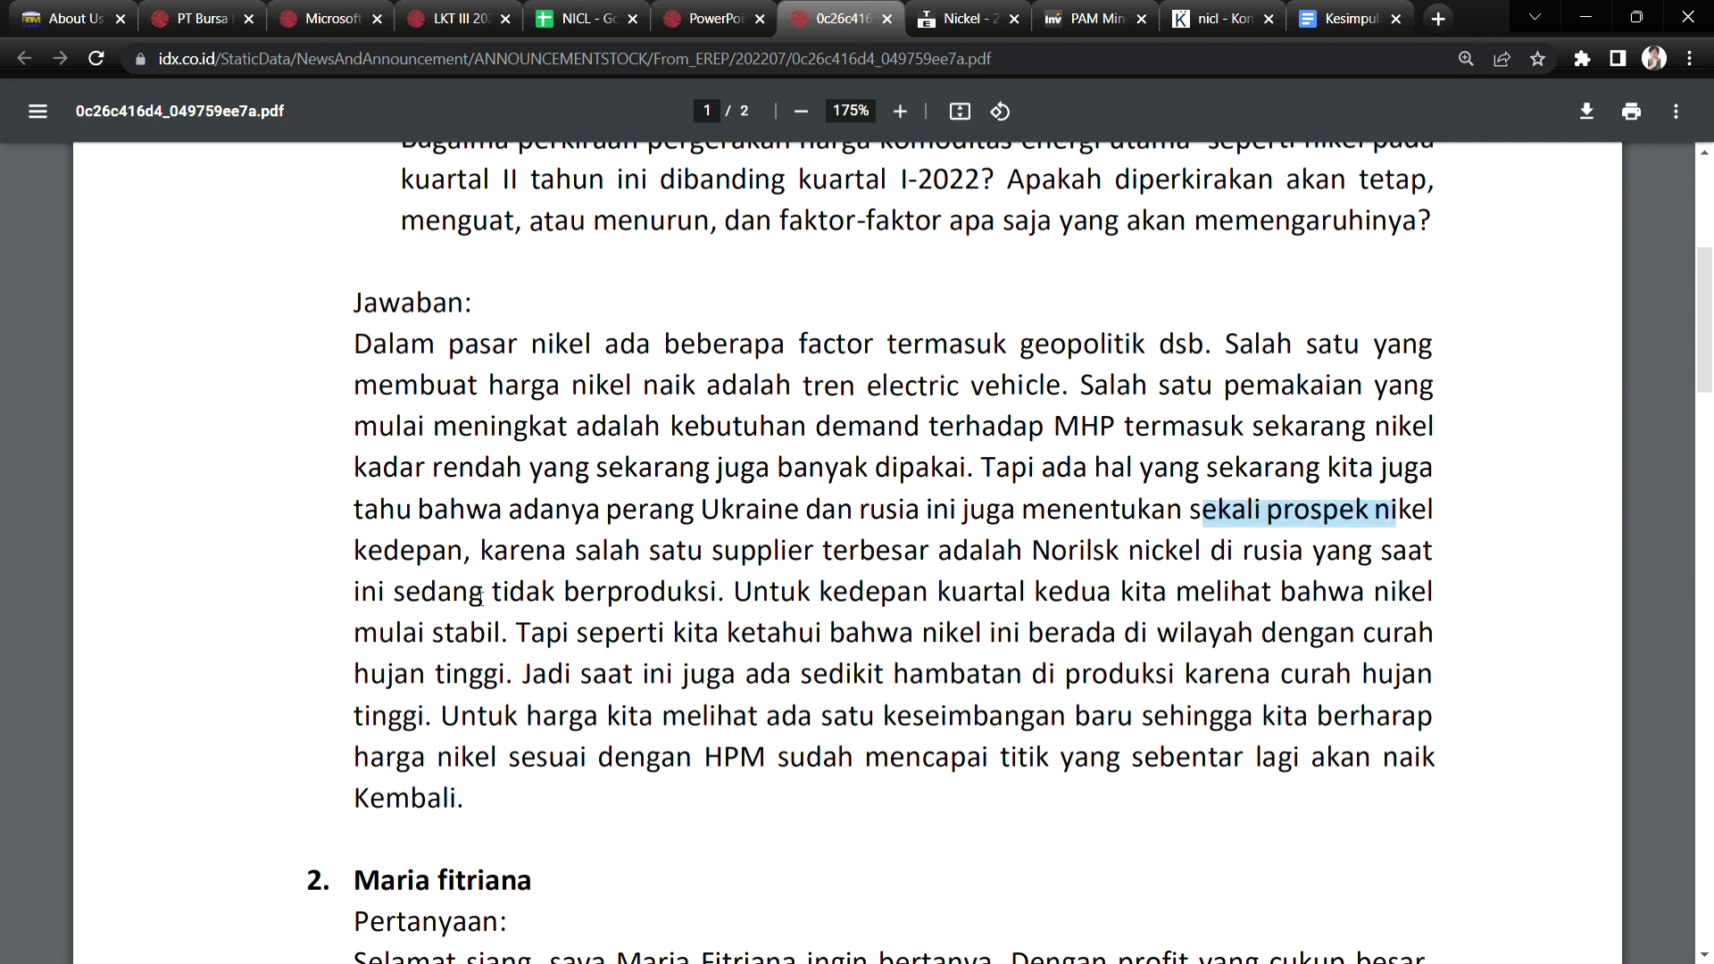
left_click_drag(511, 561, 1286, 555)
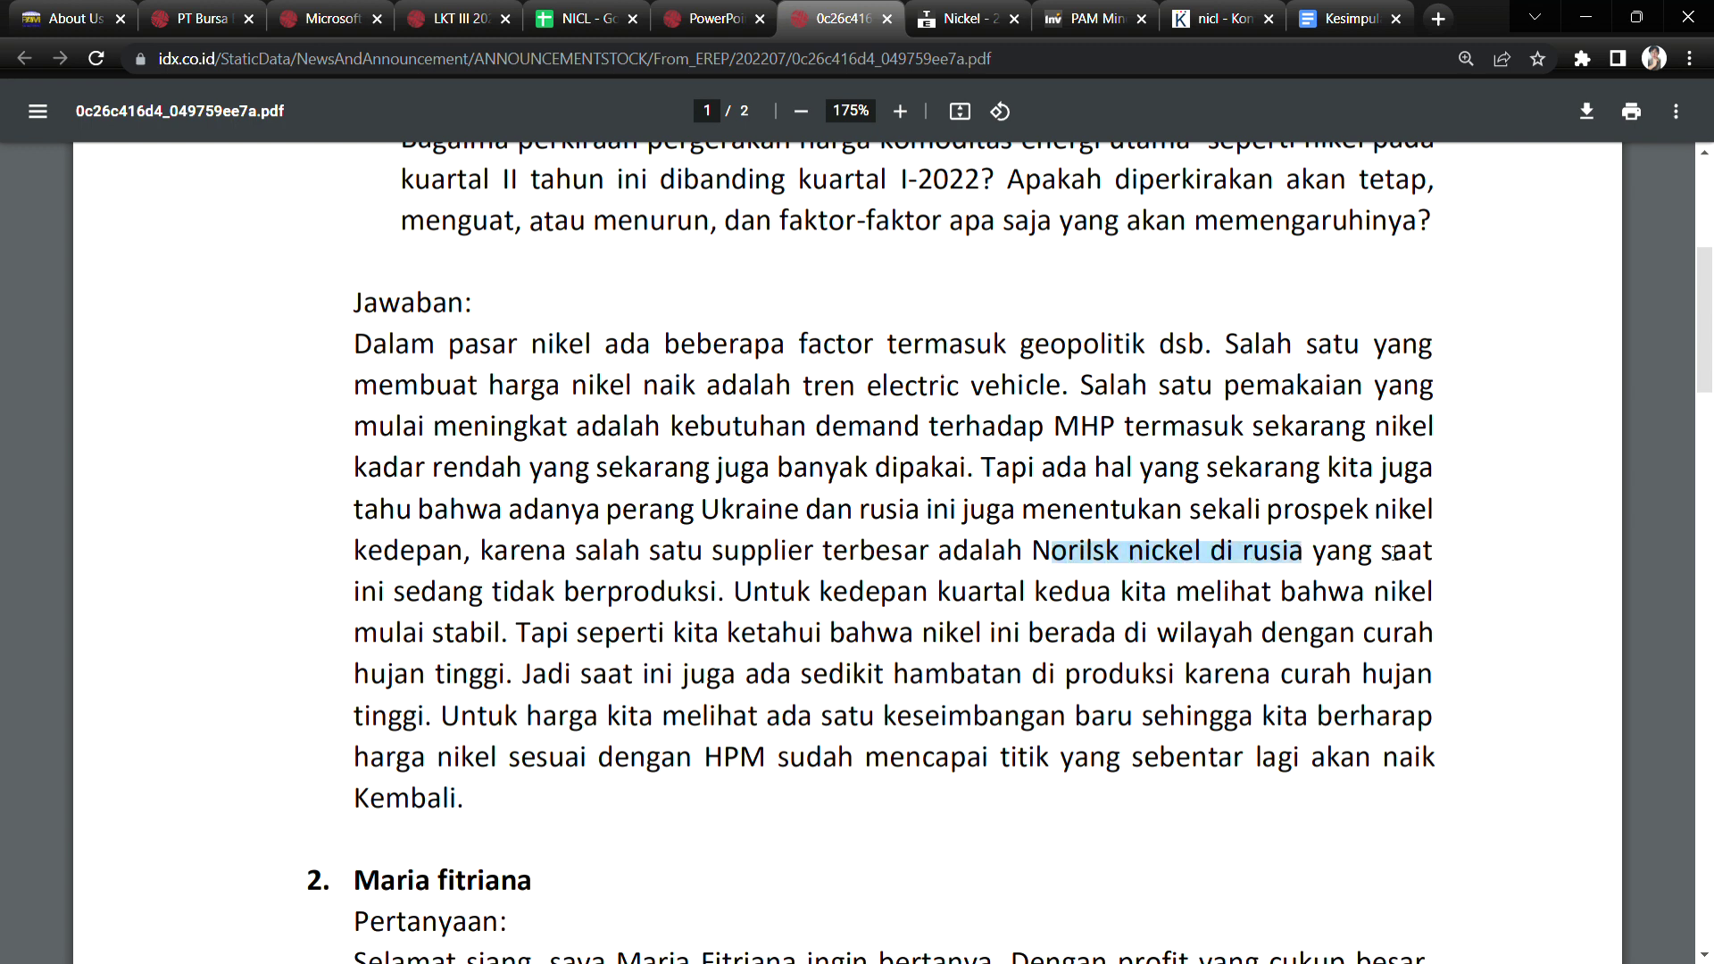
left_click(1280, 557)
left_click_drag(385, 591, 752, 594)
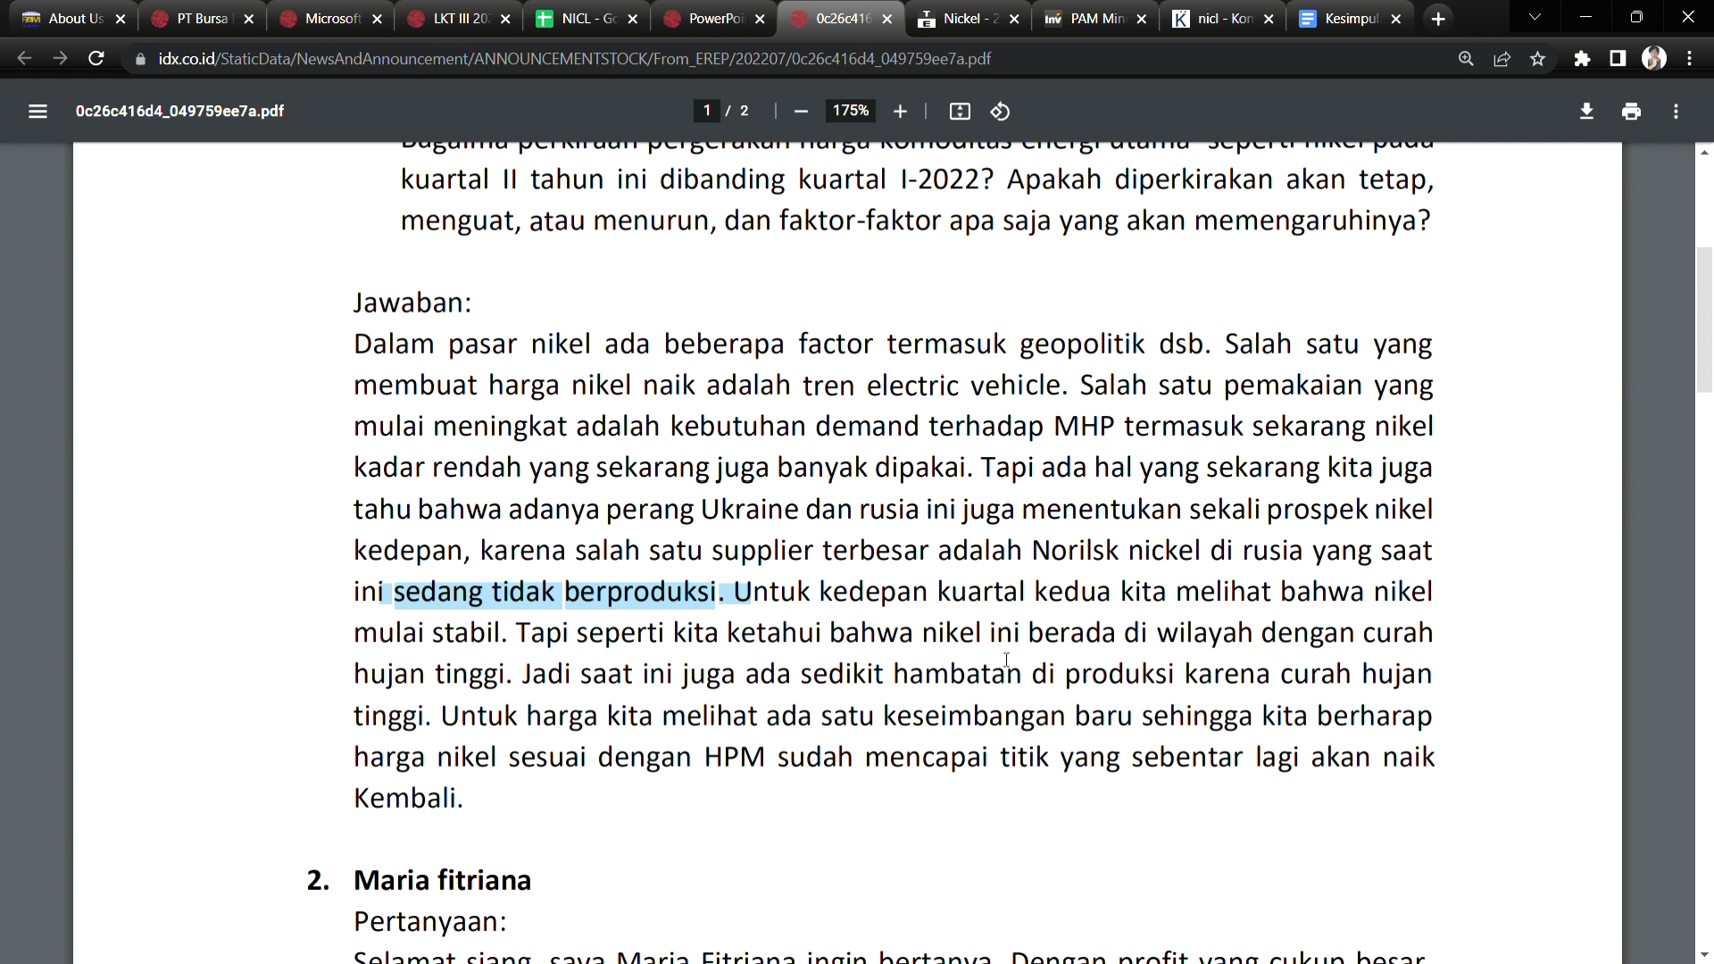
Highlight the first answer's remarks on rain hampering production, the new price equilibrium and the expected rise in nickel price under HPM.
left_click_drag(533, 675, 1414, 682)
left_click_drag(488, 719, 988, 718)
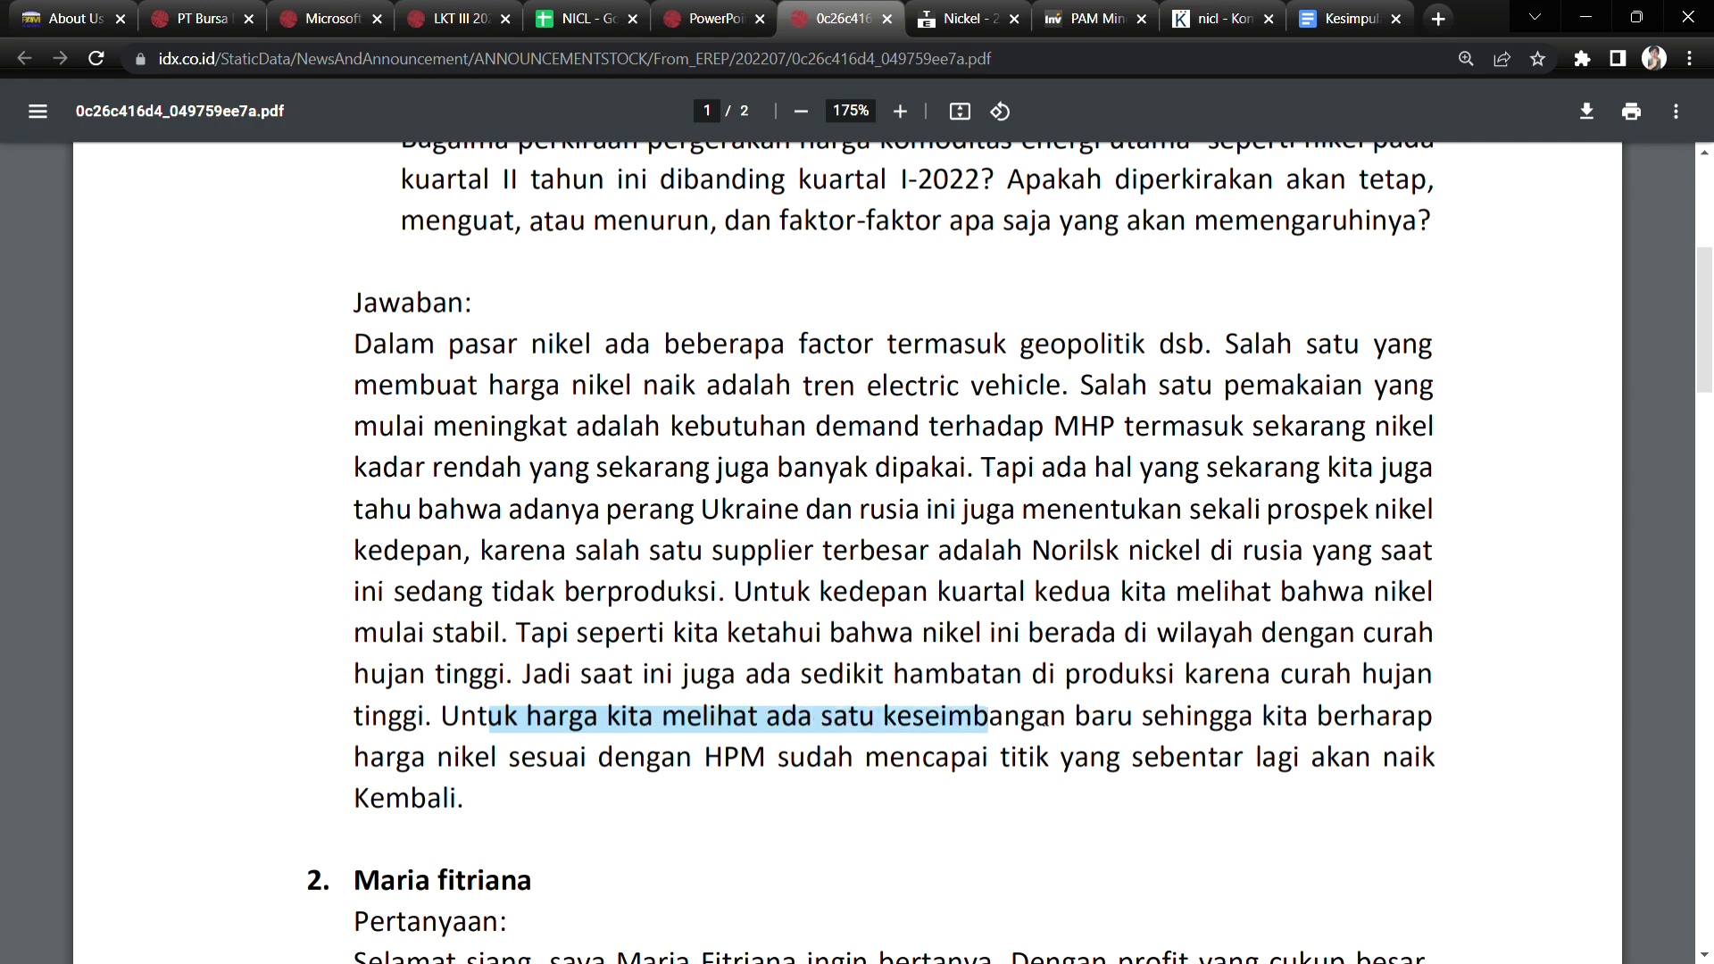
left_click(1098, 720)
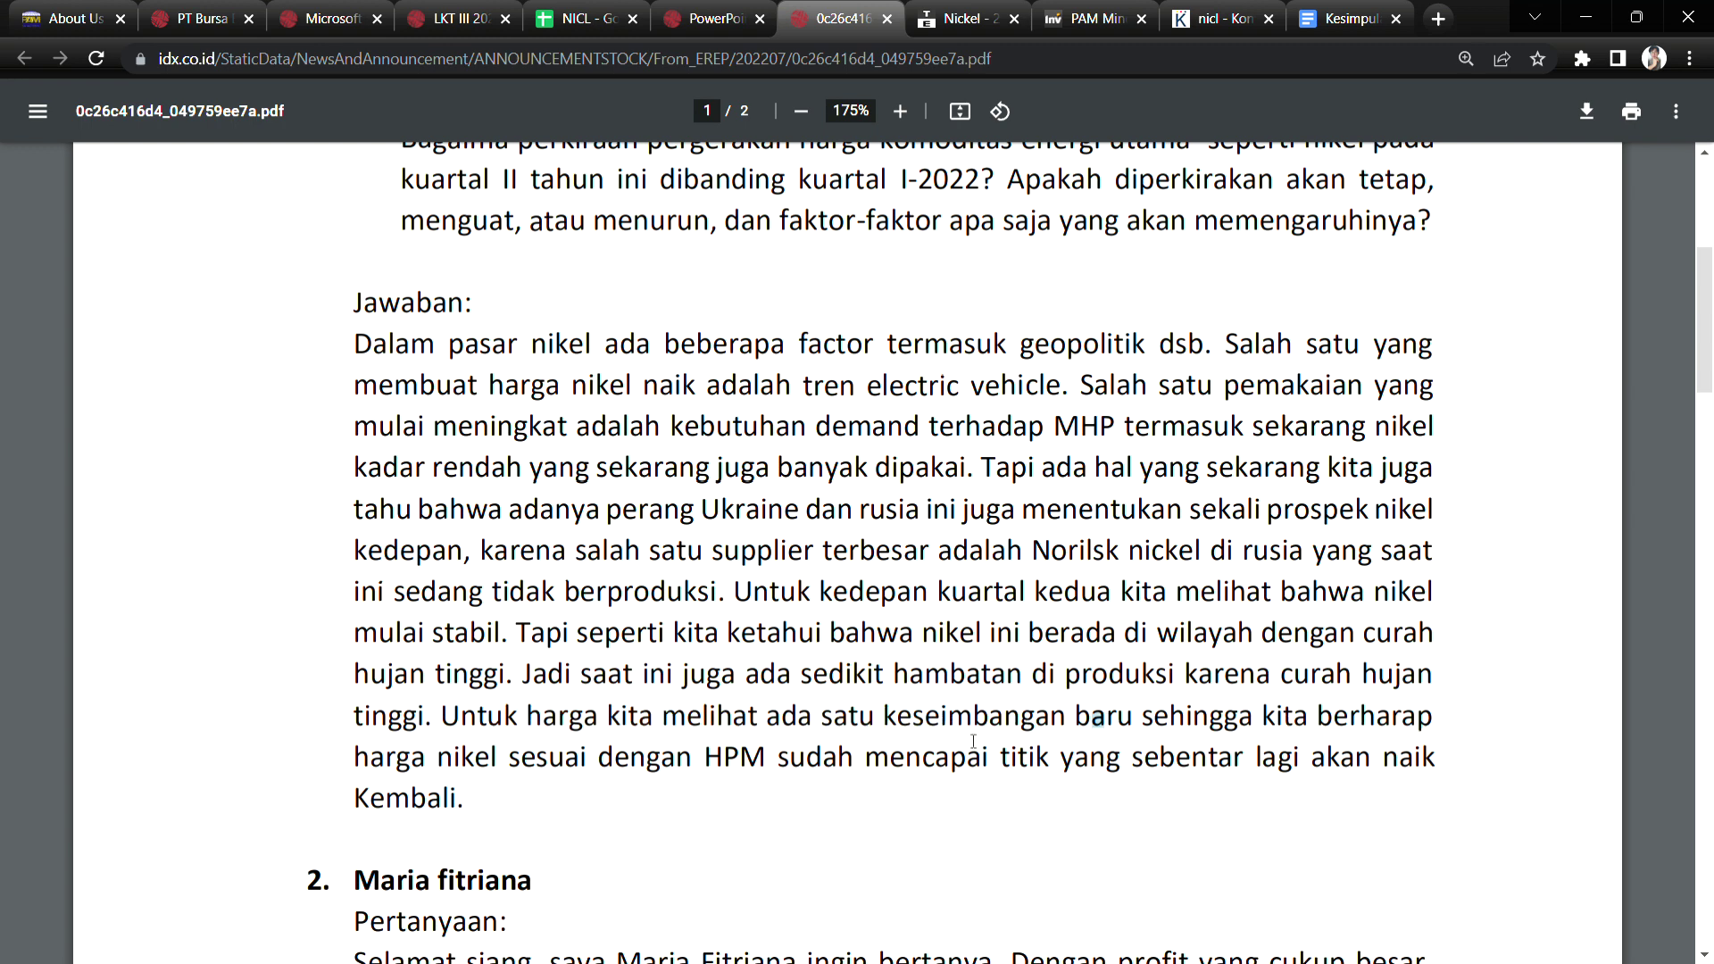
left_click_drag(476, 763, 1398, 770)
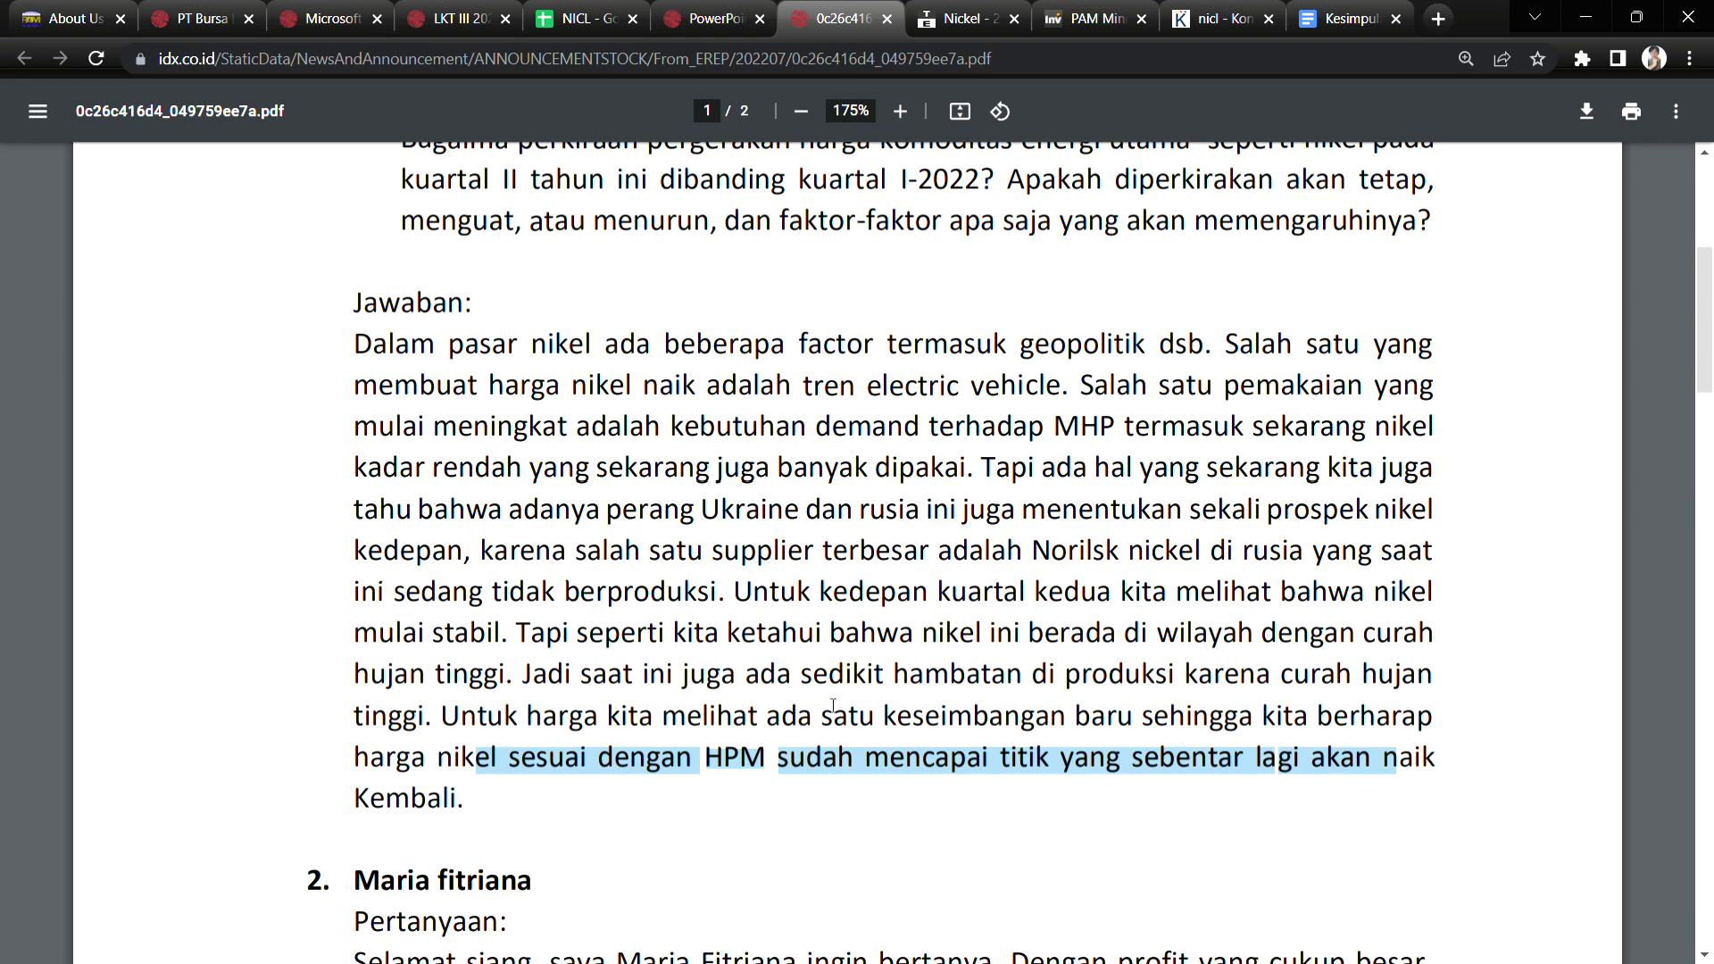
Read the second question and answer, highlighting the question on maintaining profitability and the answer's words on profitability and production.
left_click(753, 732)
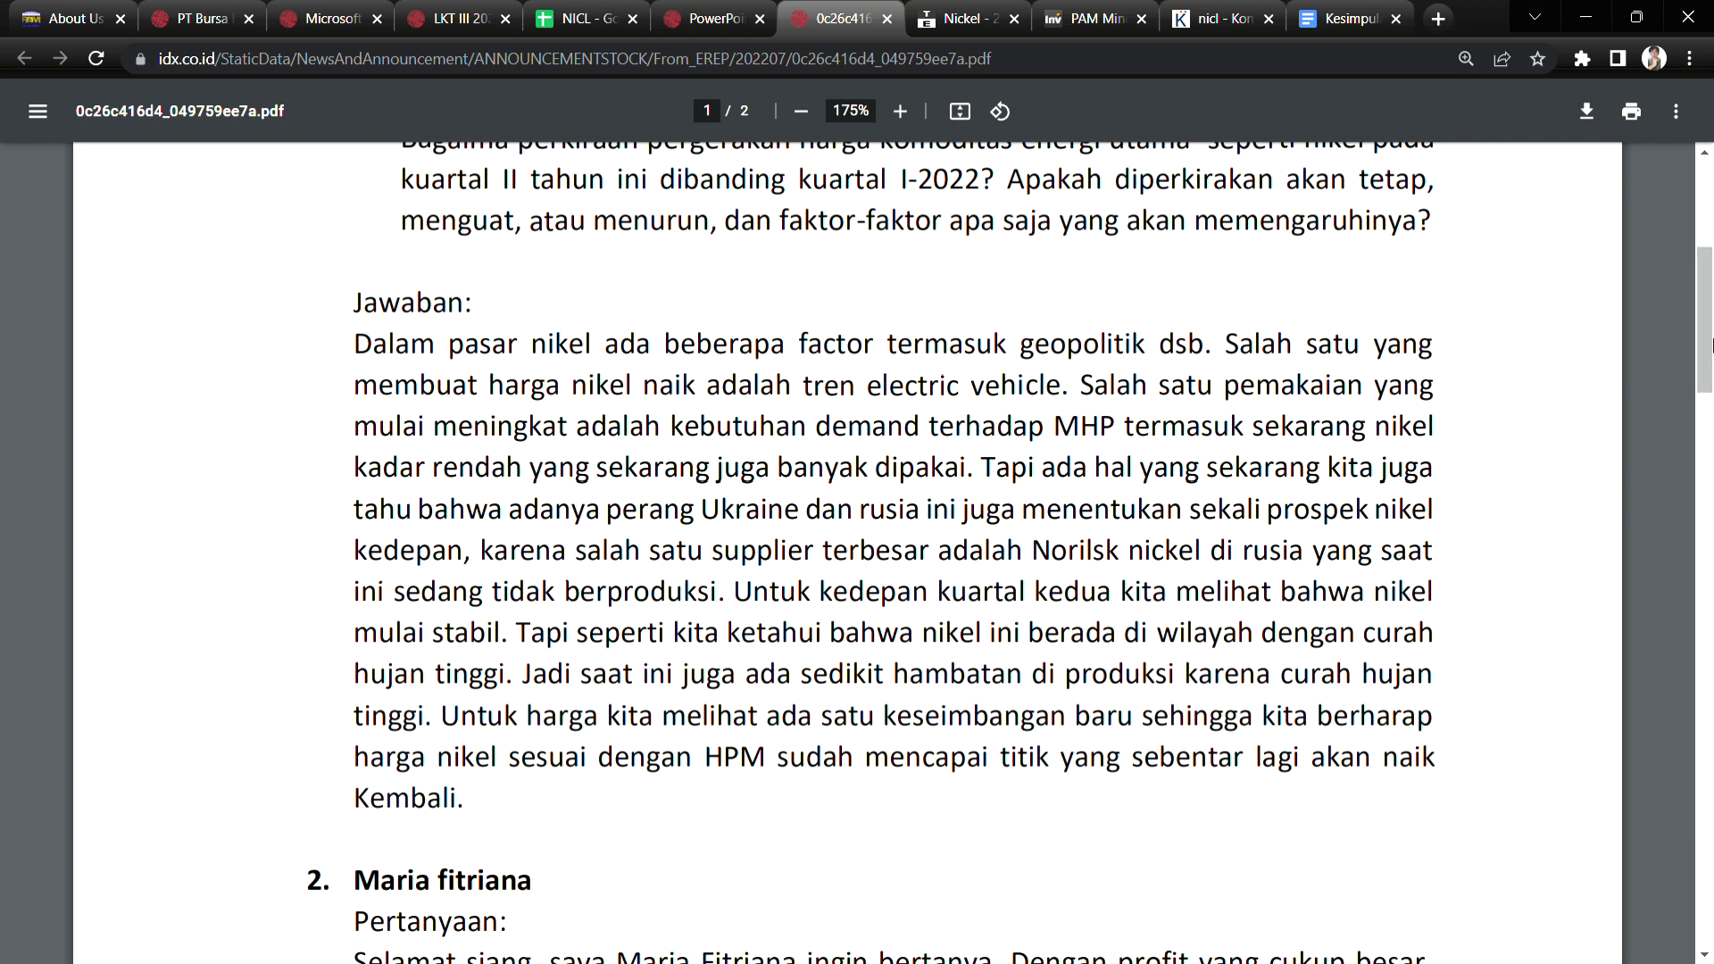
left_click_drag(1707, 310, 1709, 429)
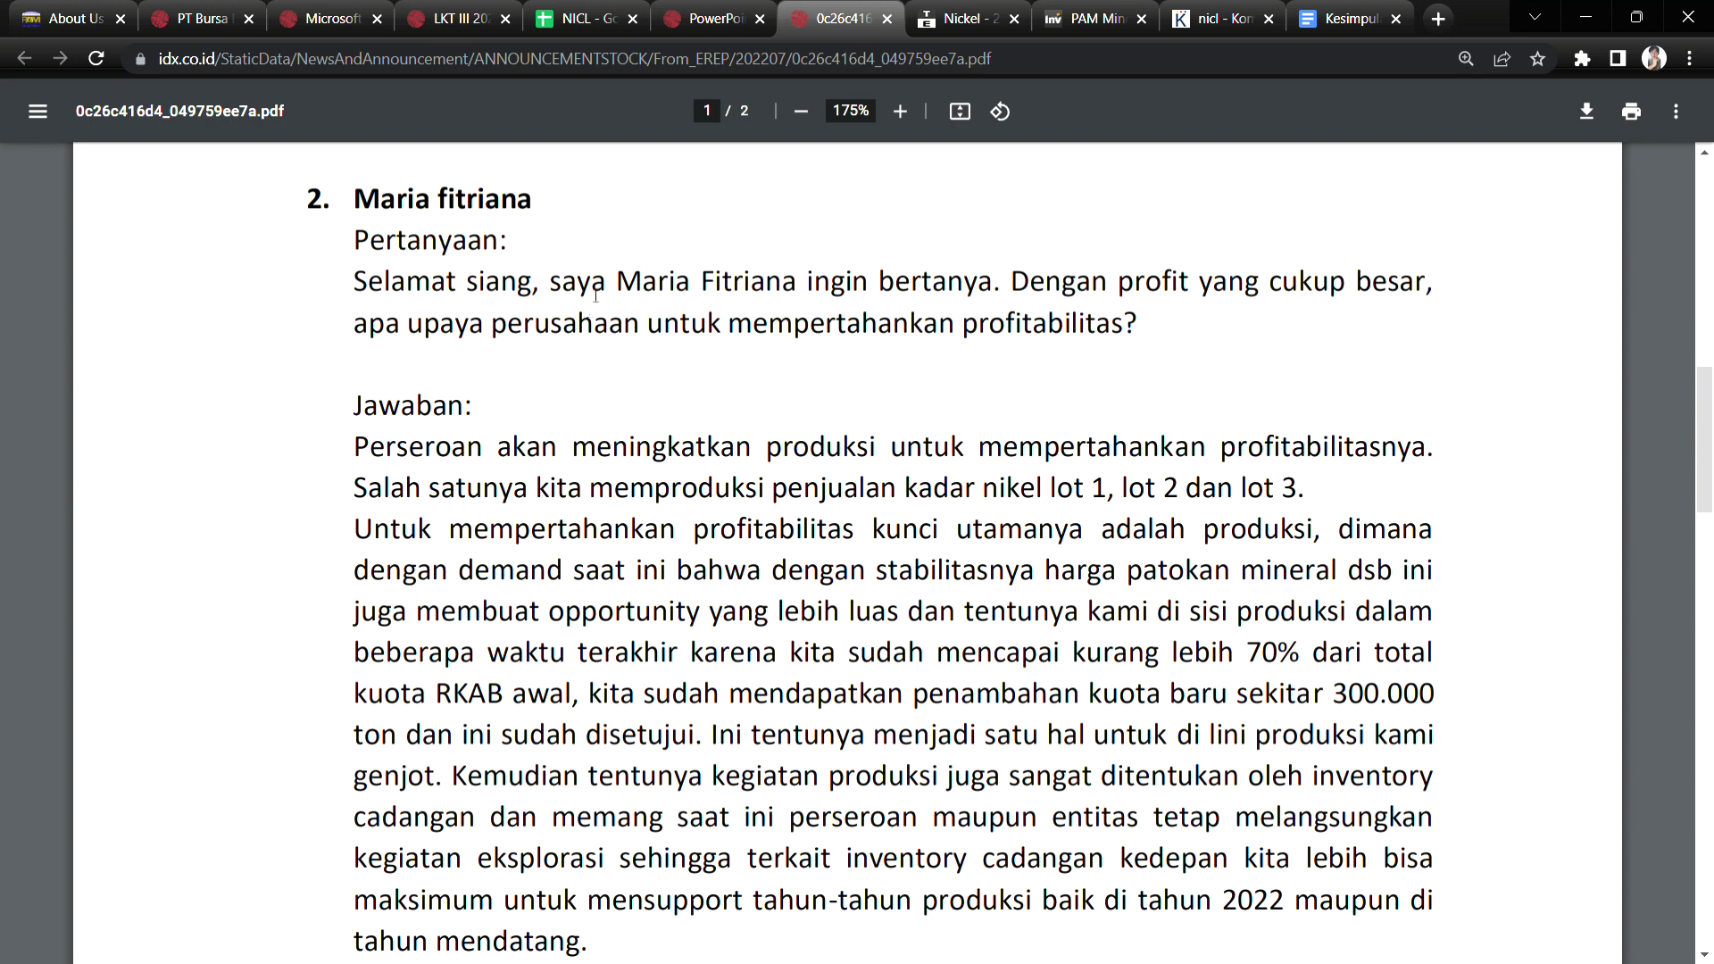
left_click_drag(1119, 284, 1336, 284)
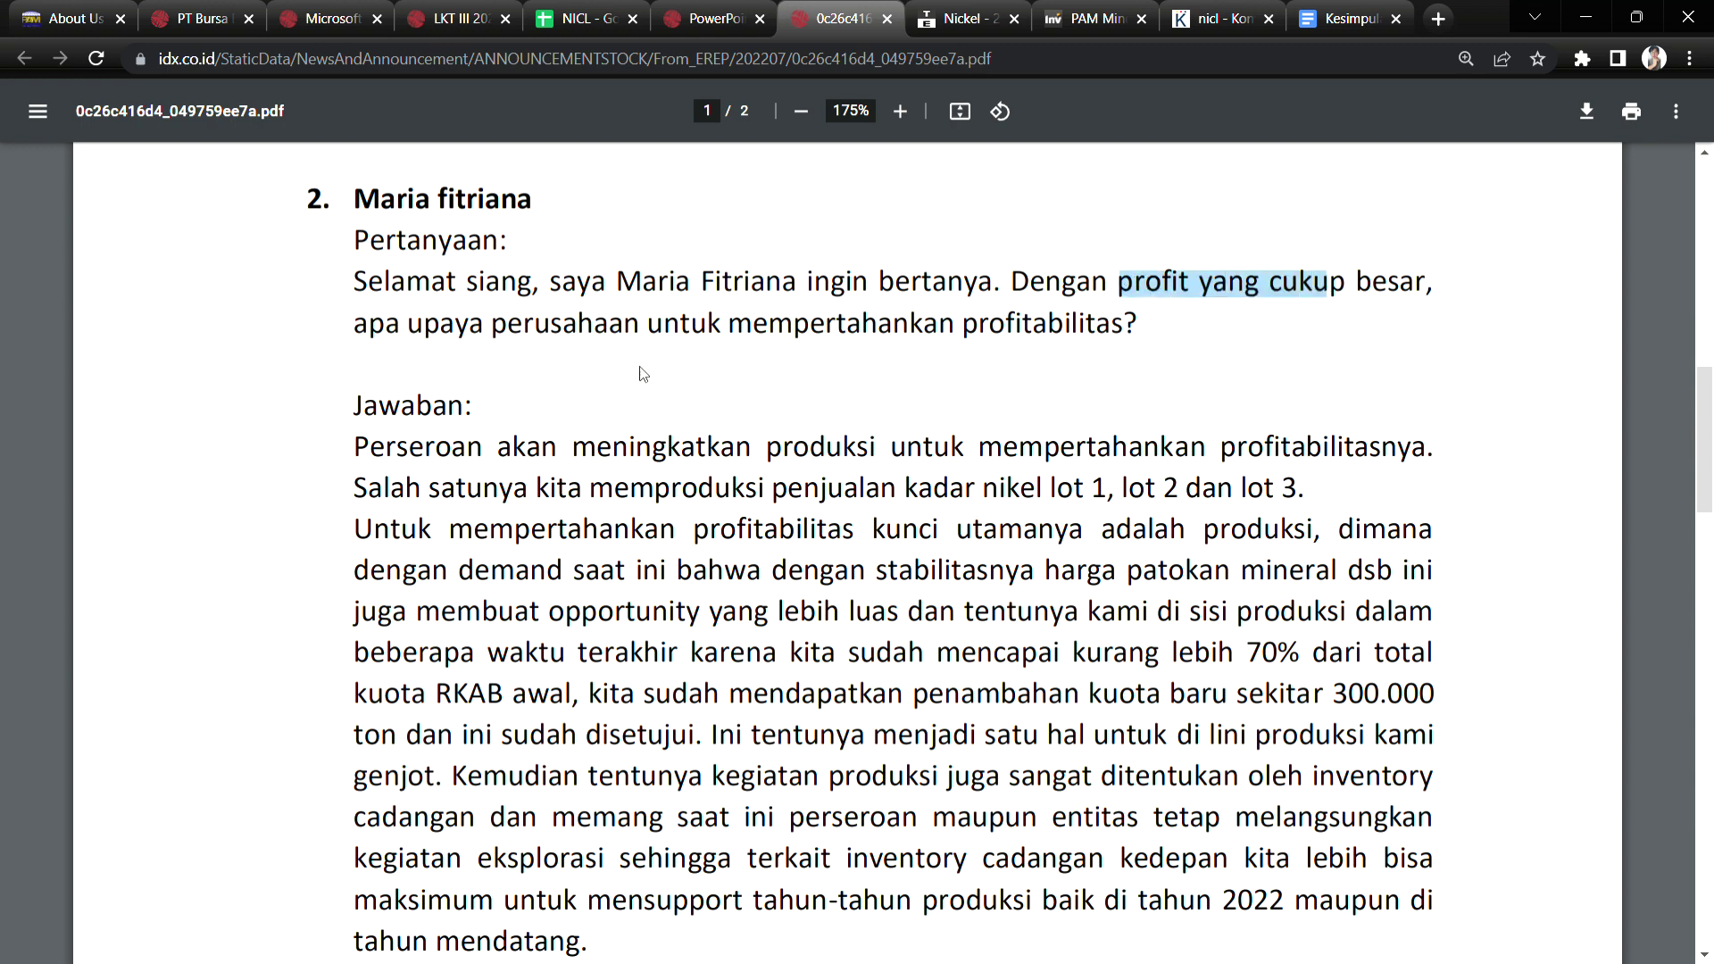
left_click_drag(385, 327, 1065, 342)
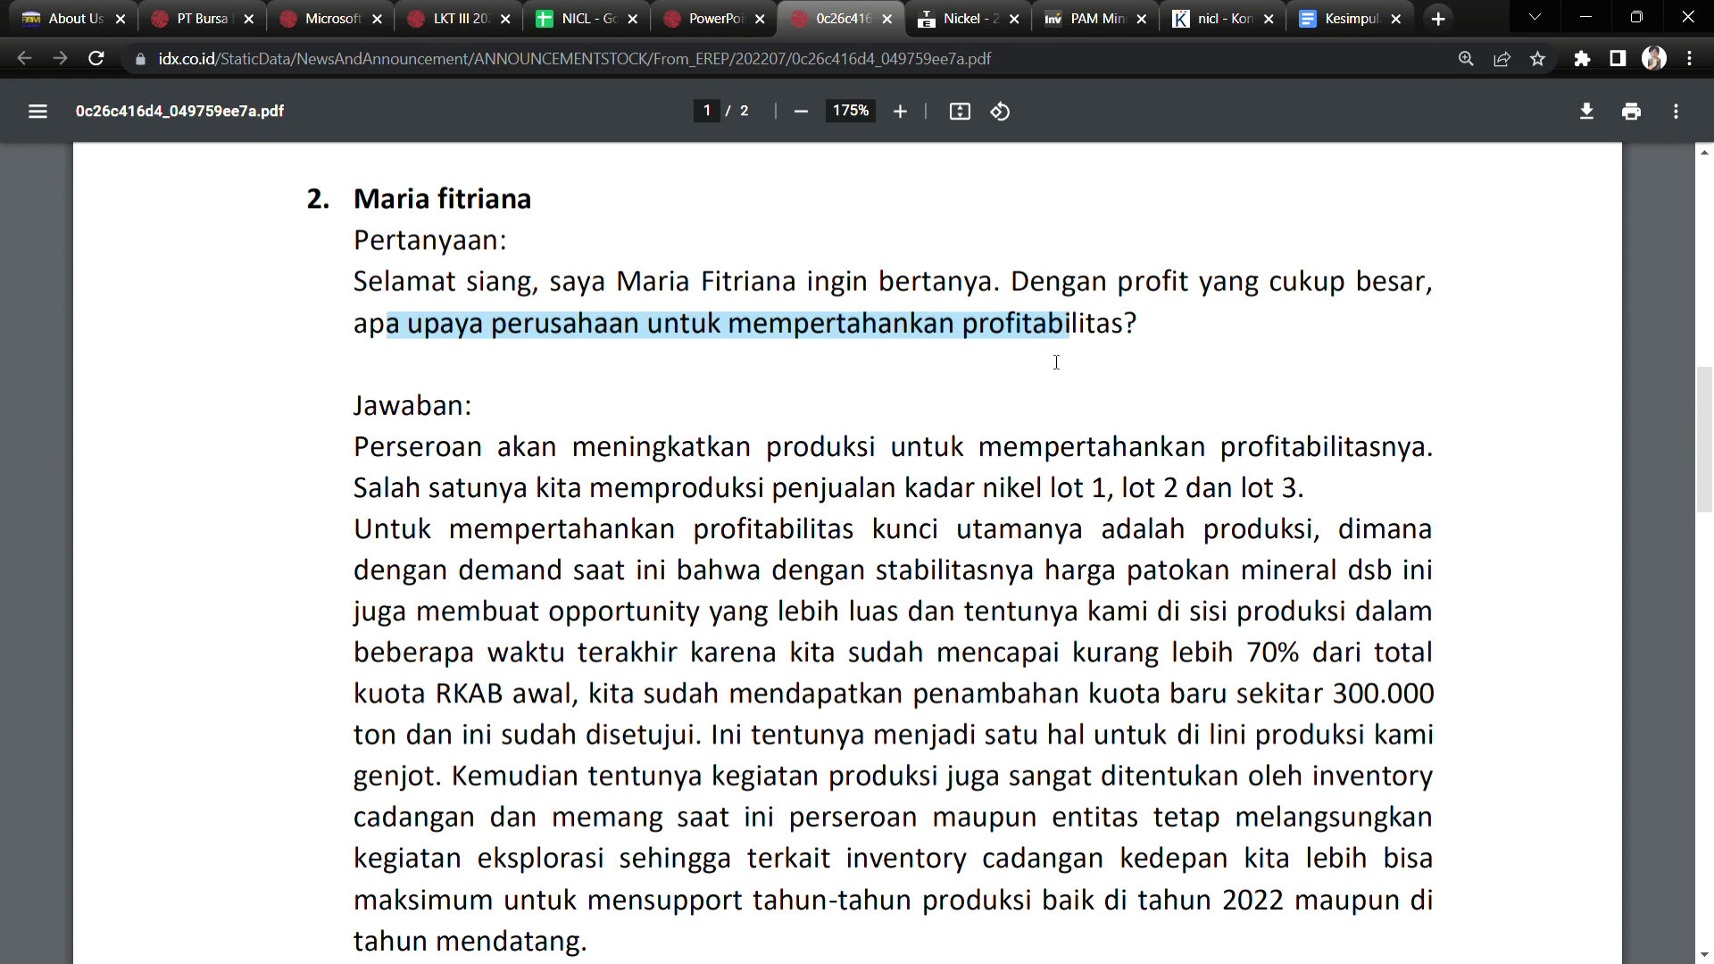
left_click_drag(1708, 420, 1709, 431)
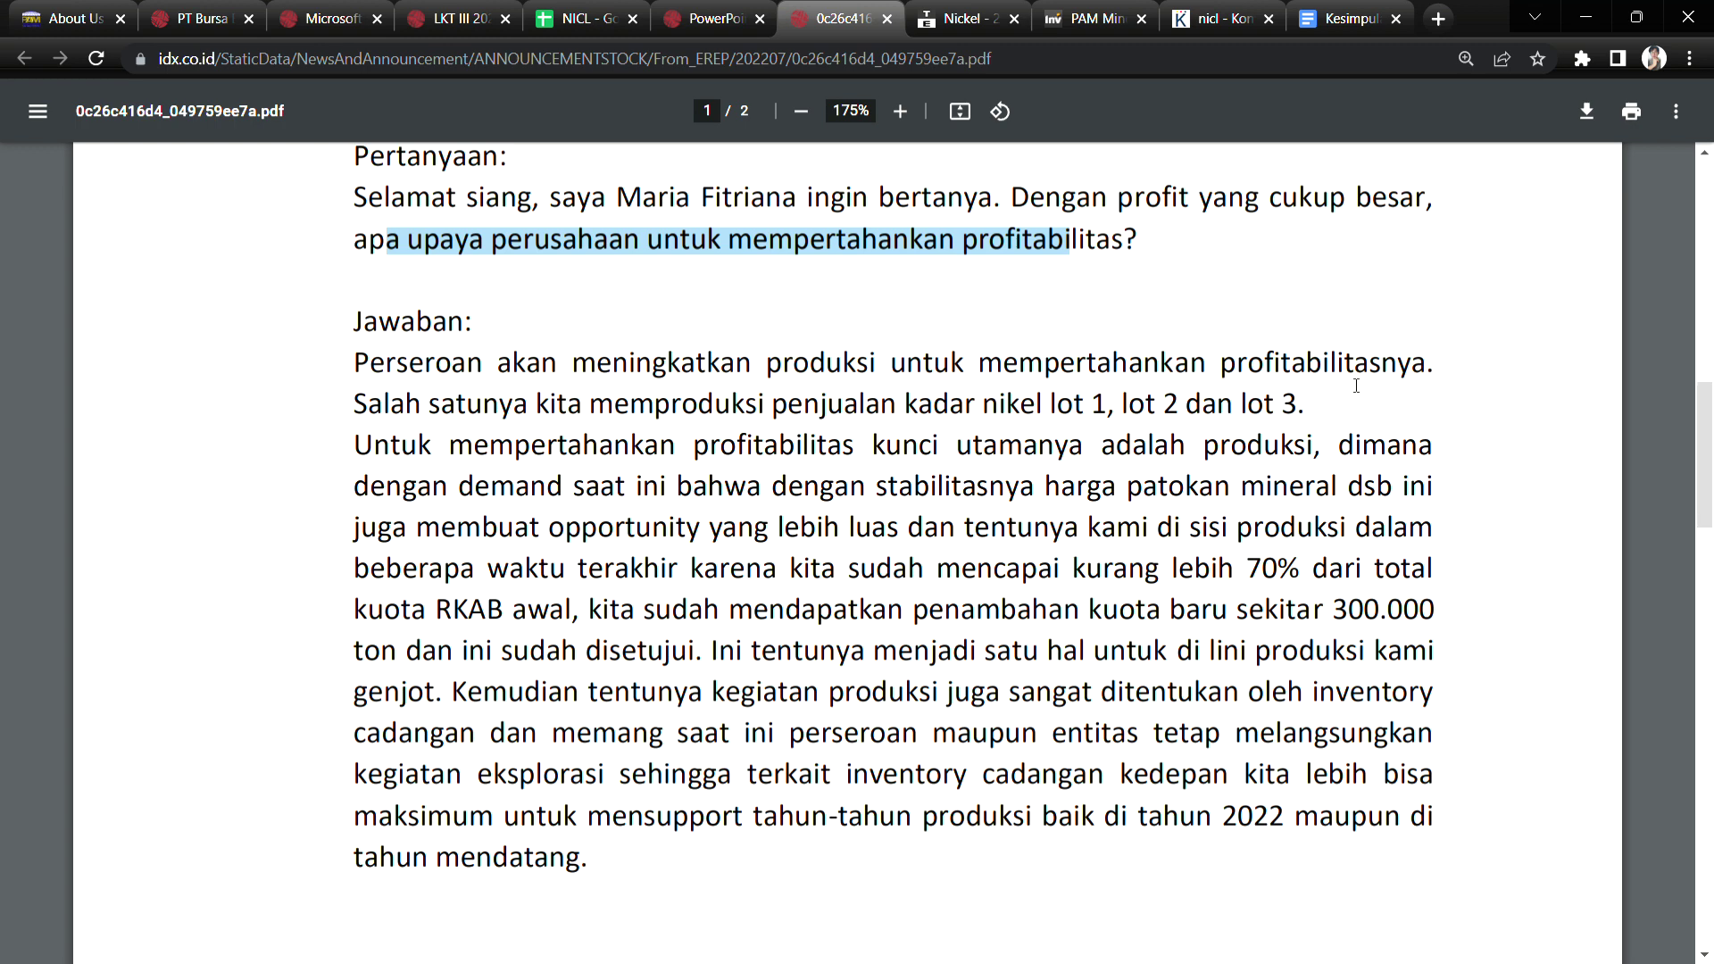
left_click_drag(1282, 364, 1368, 368)
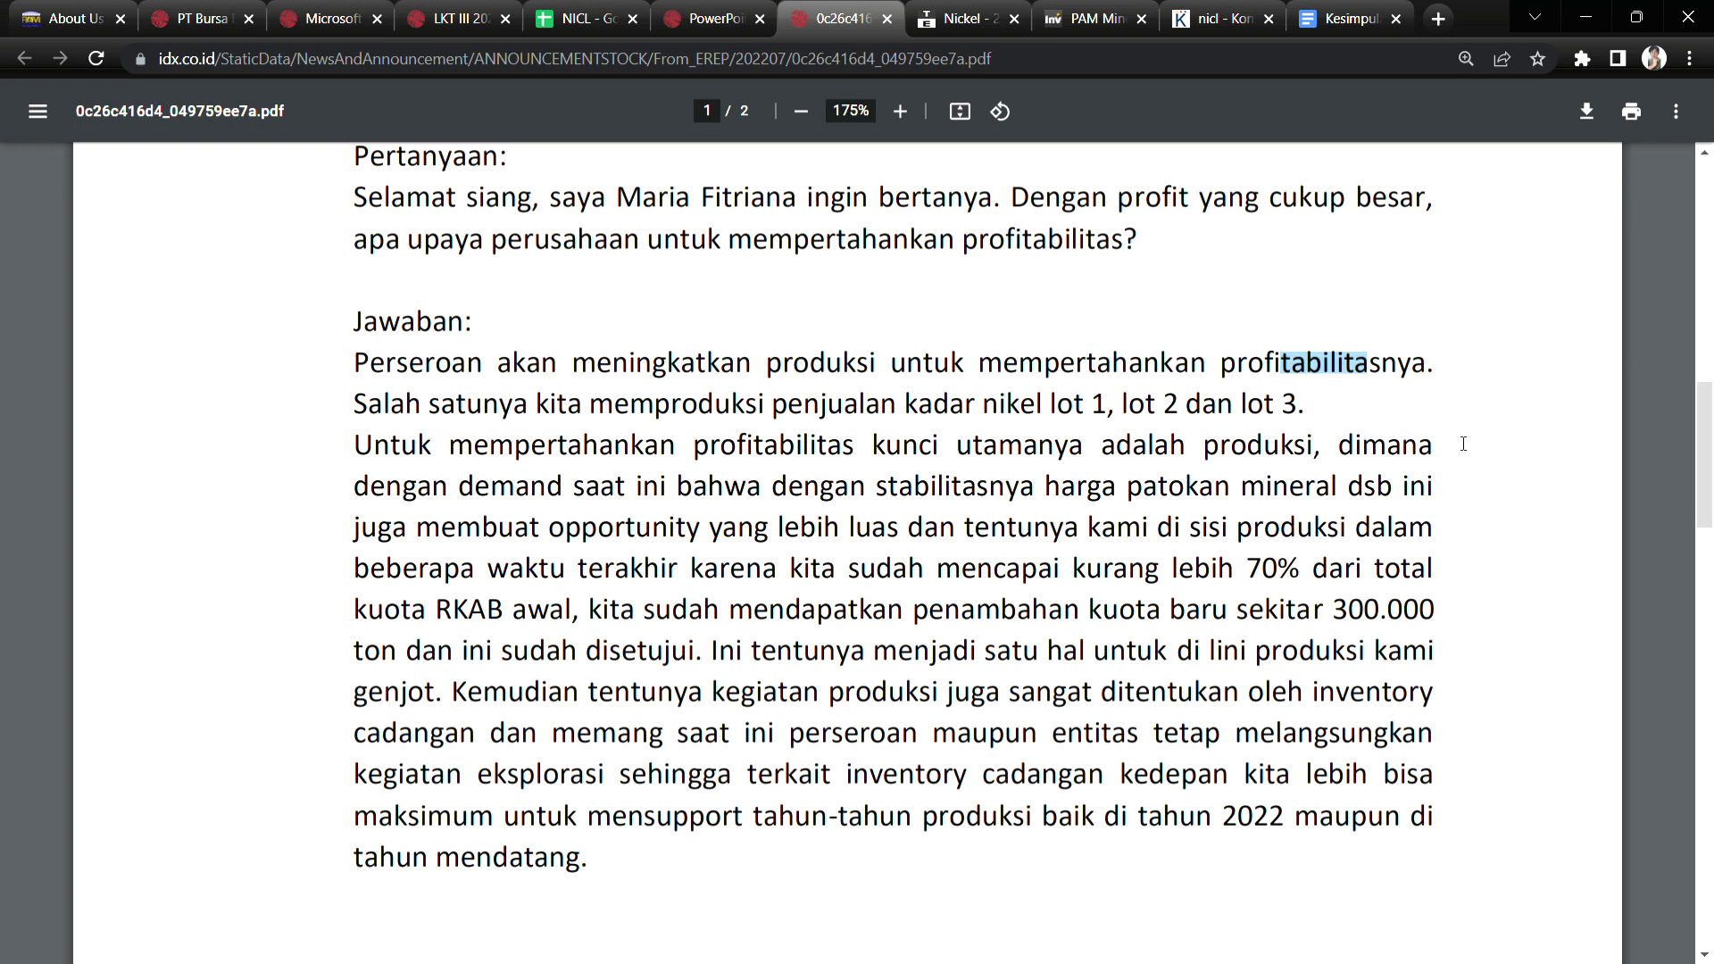
left_click_drag(1221, 446, 1305, 450)
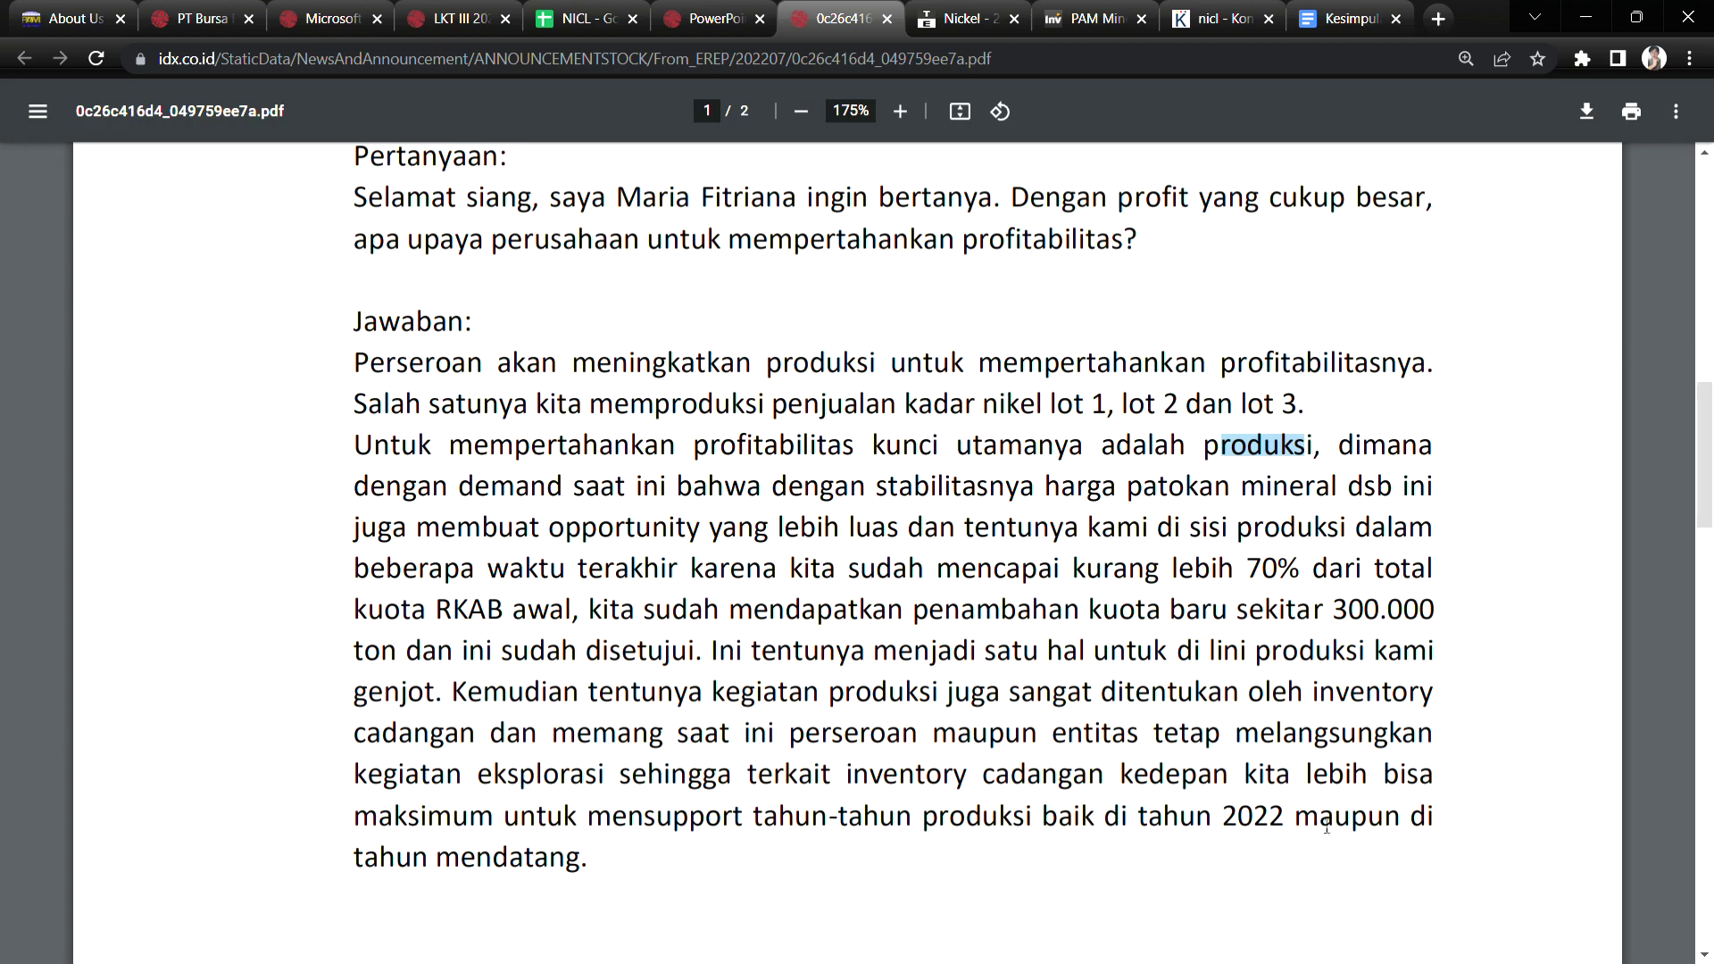
Read the third question and answer on 2022 CAPEX, highlighting the drilling machine purchases for exploration and the 4,5 miliar estimate.
left_click_drag(1705, 487, 1696, 683)
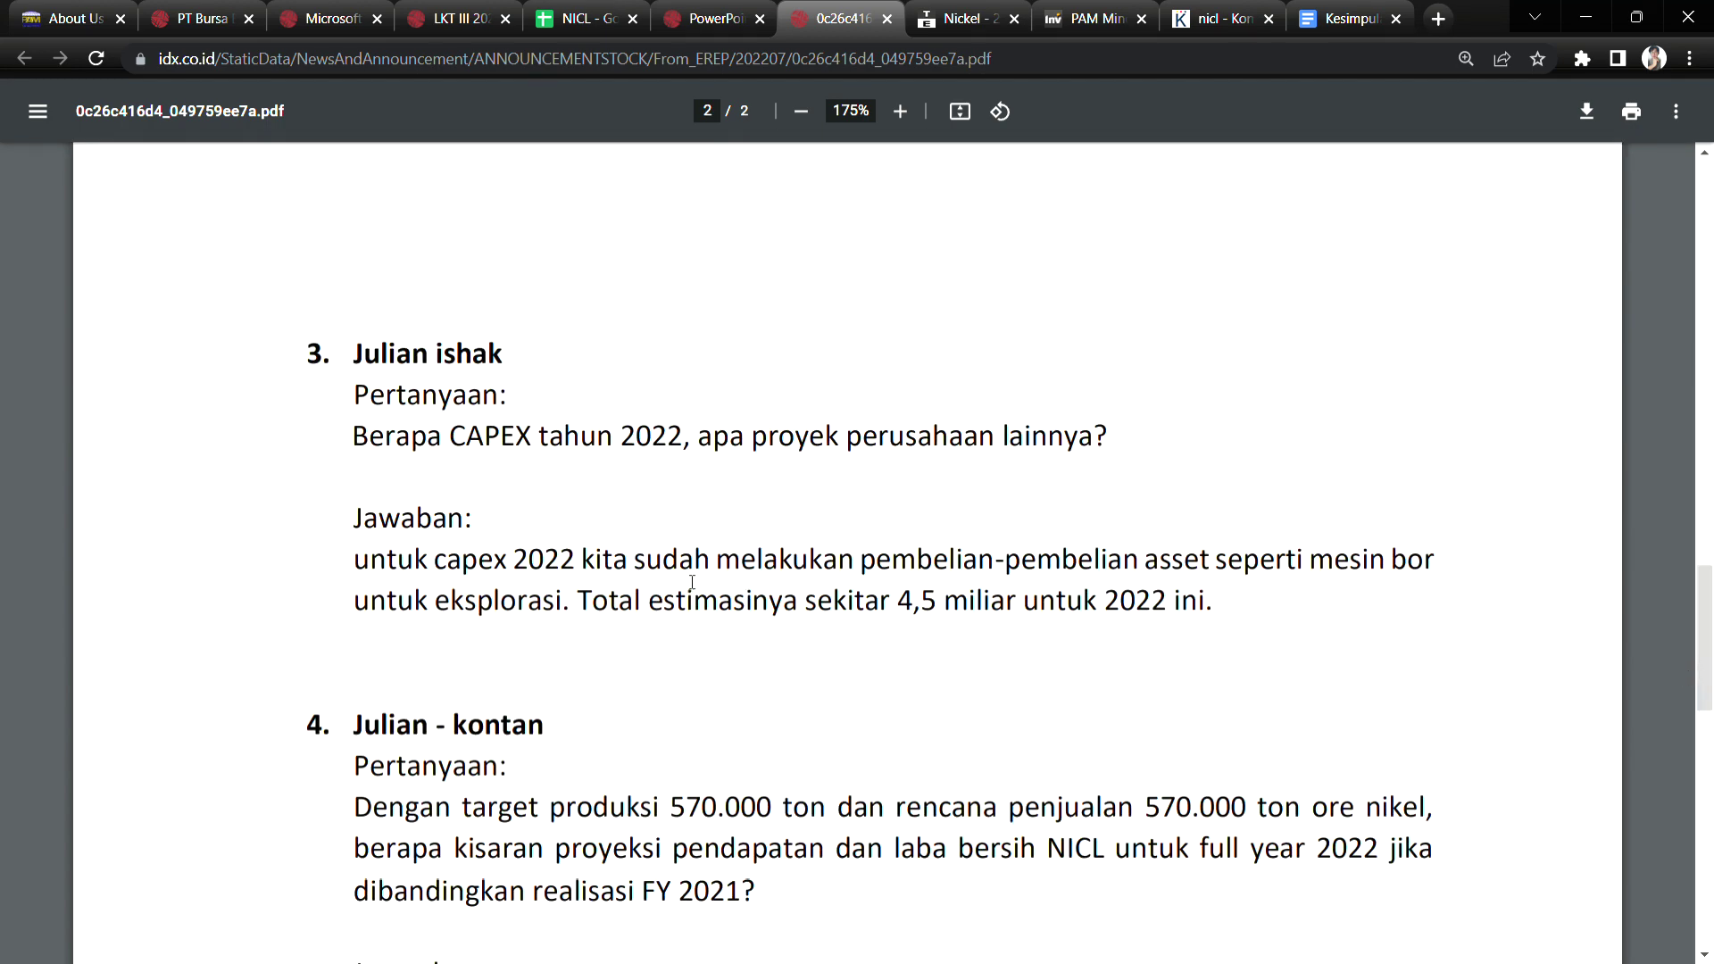
left_click_drag(1184, 562, 1392, 563)
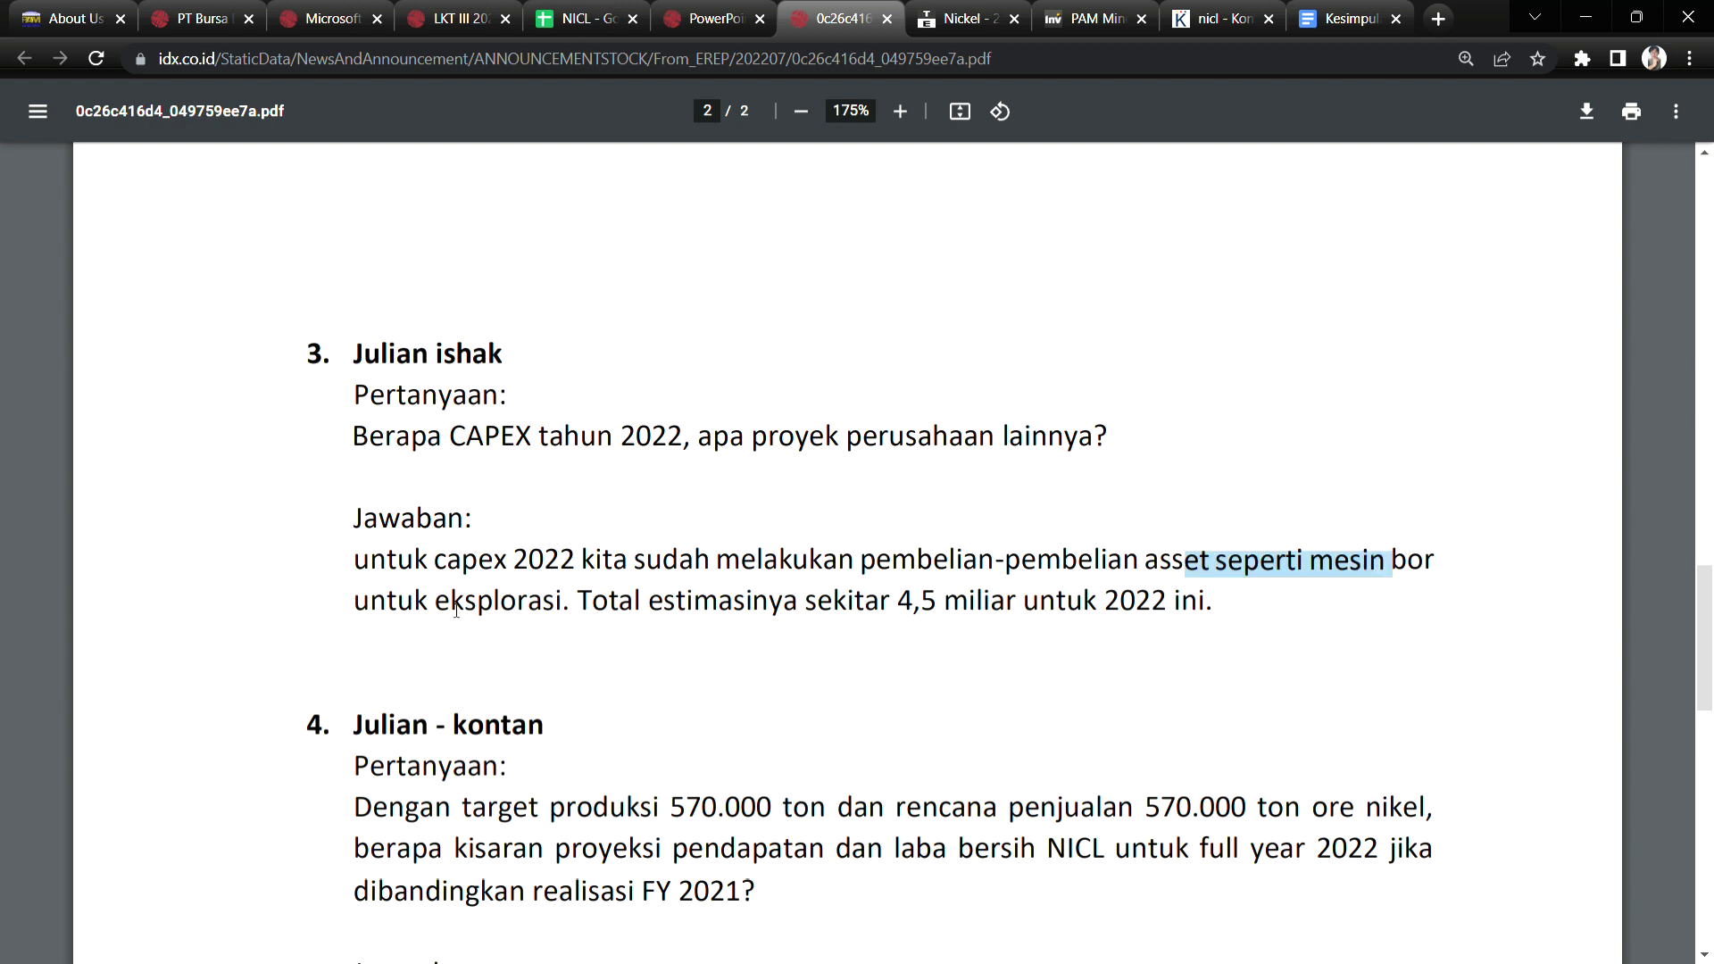
left_click_drag(457, 609, 524, 614)
left_click_drag(676, 603, 930, 607)
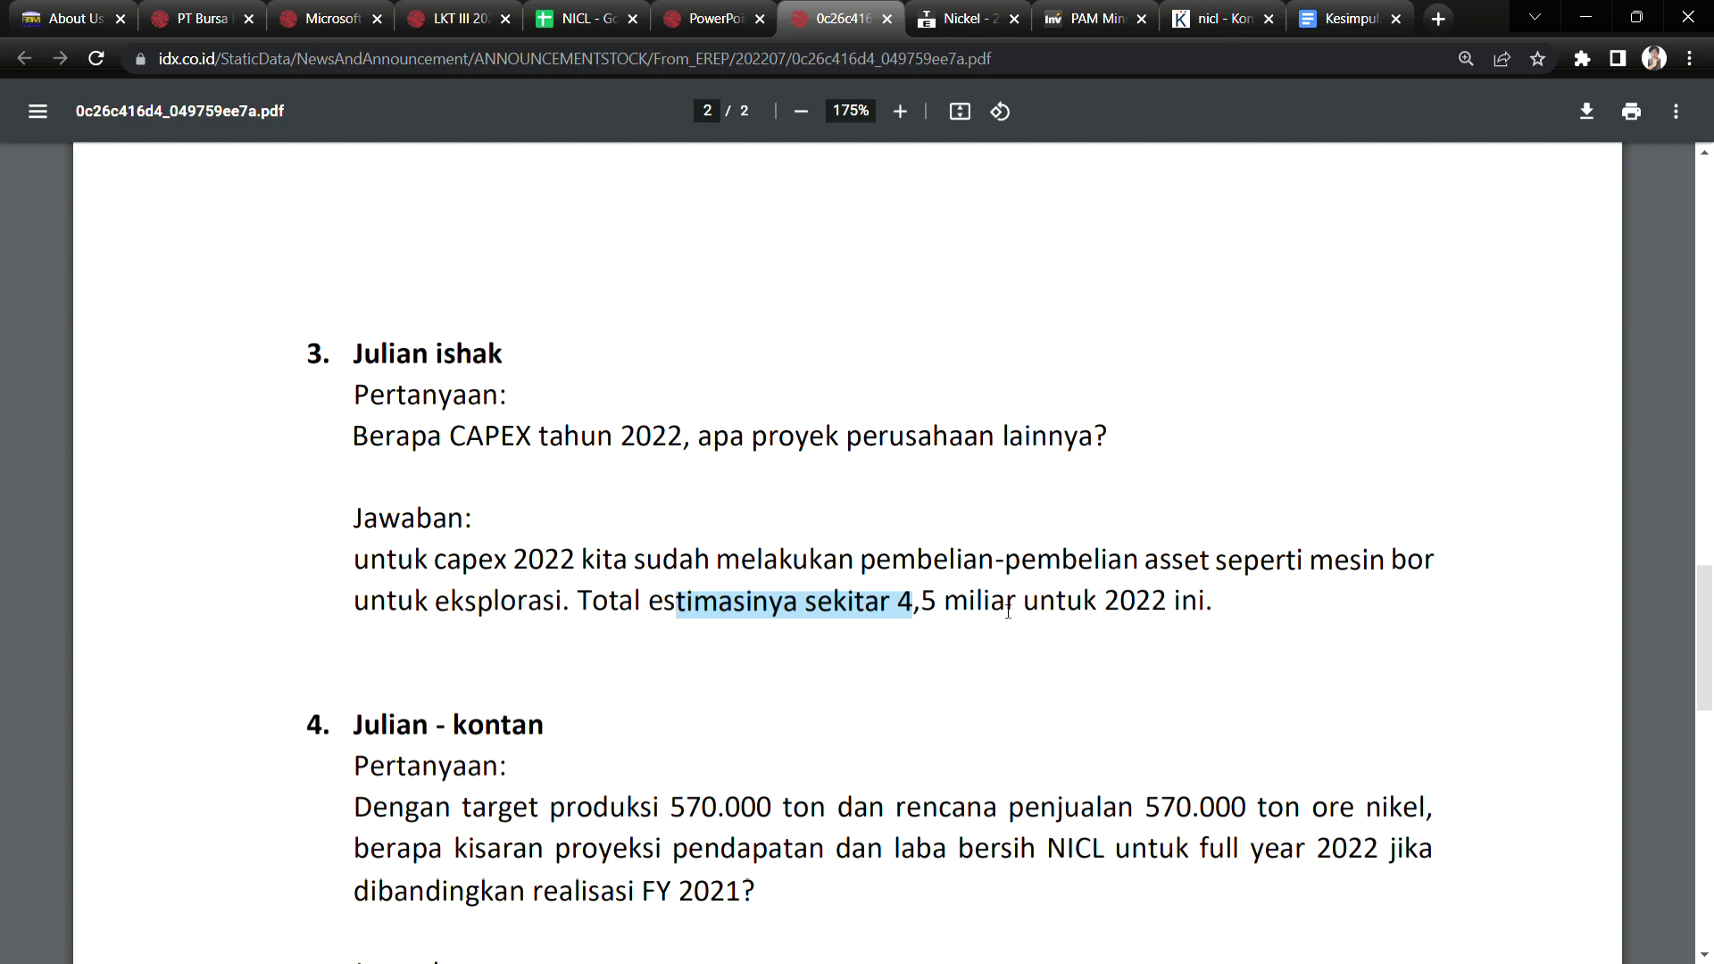
Highlight the fourth question's wording on NICL's projected revenue and net profit for full year 2022.
left_click_drag(1709, 631, 1710, 685)
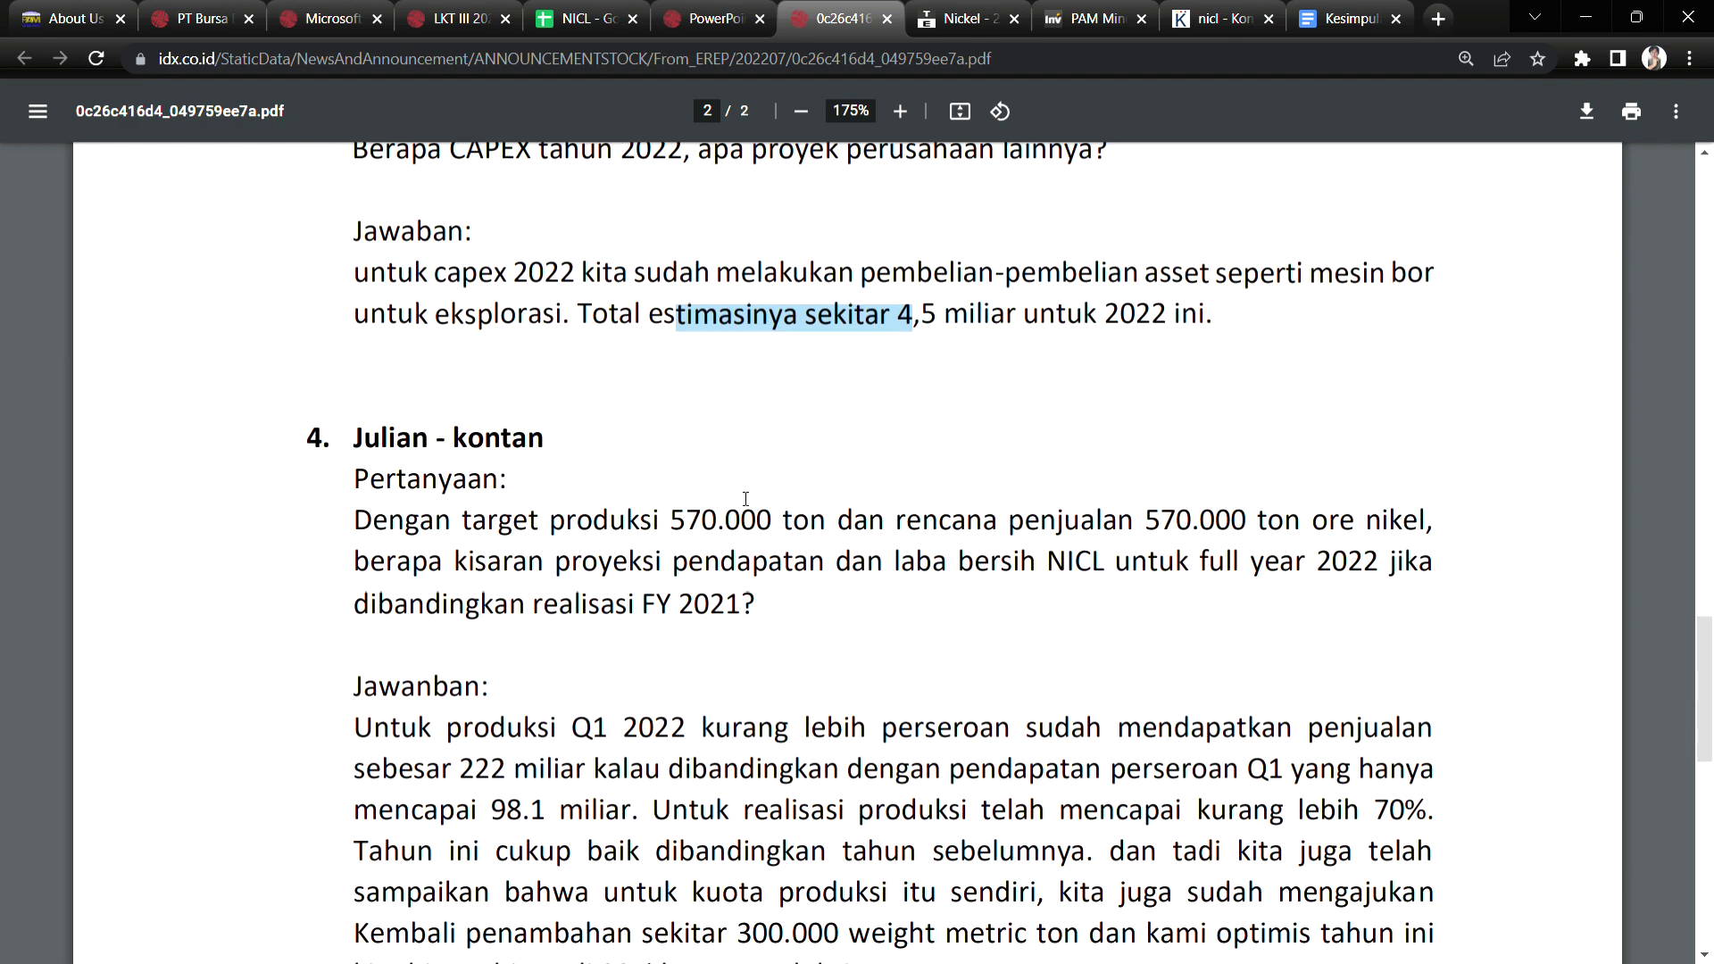
scroll(1556, 623, "down", 2)
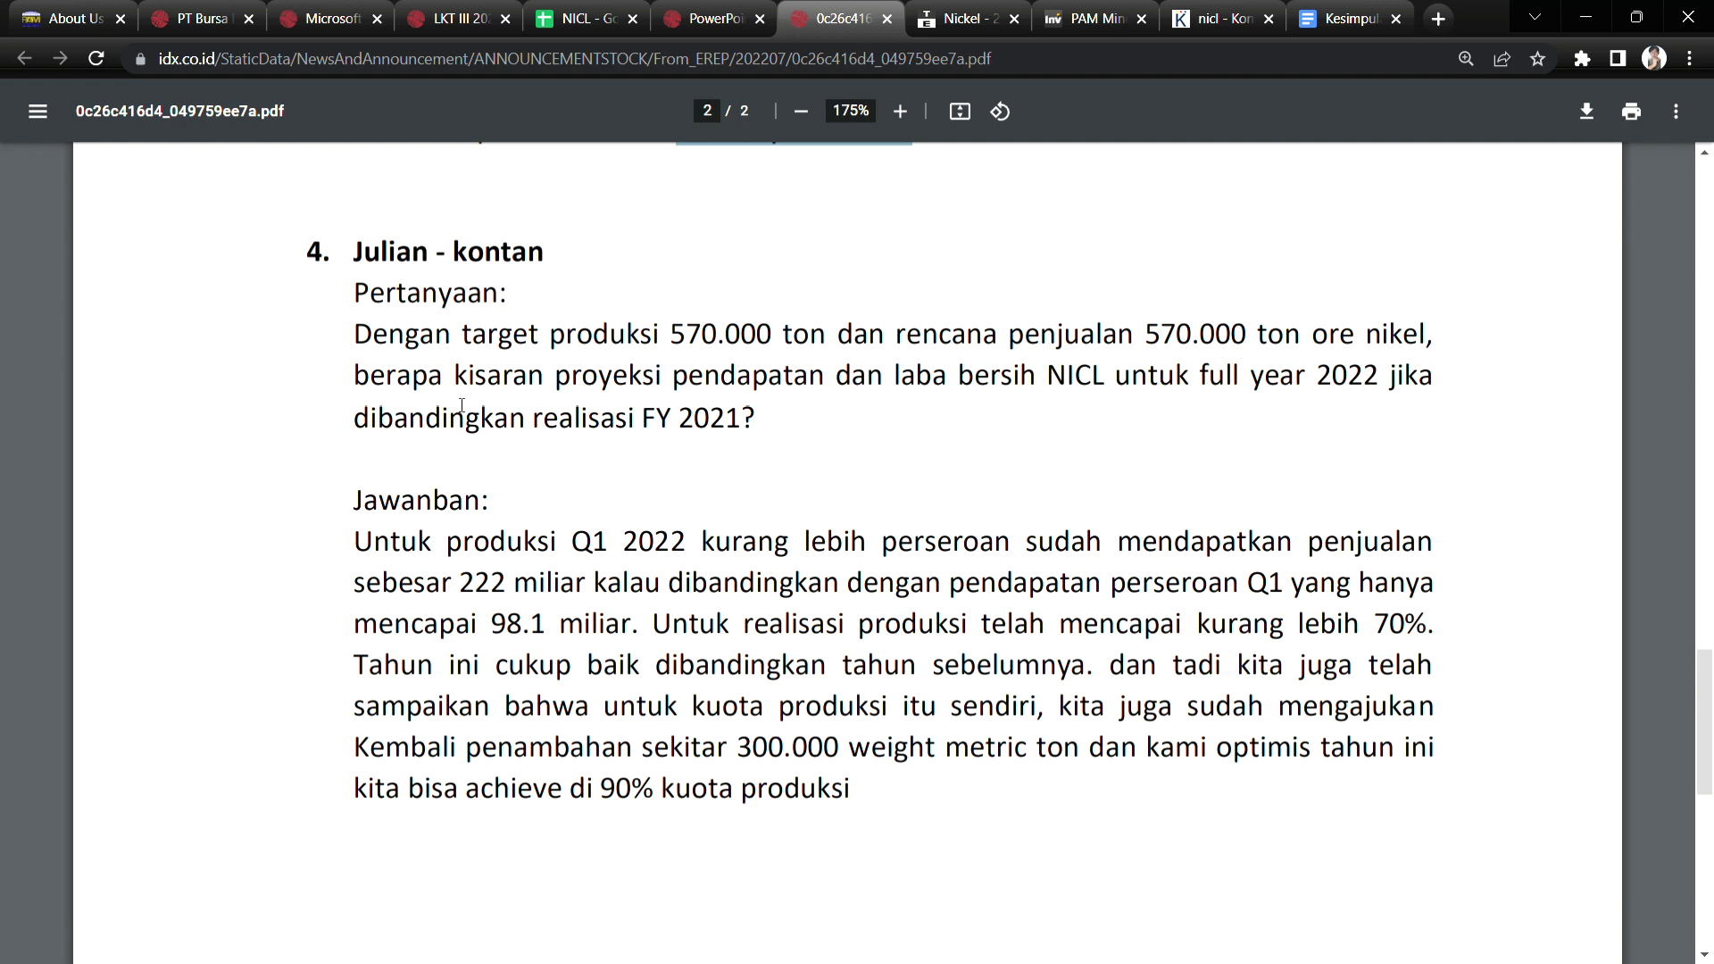
left_click_drag(685, 379, 1164, 390)
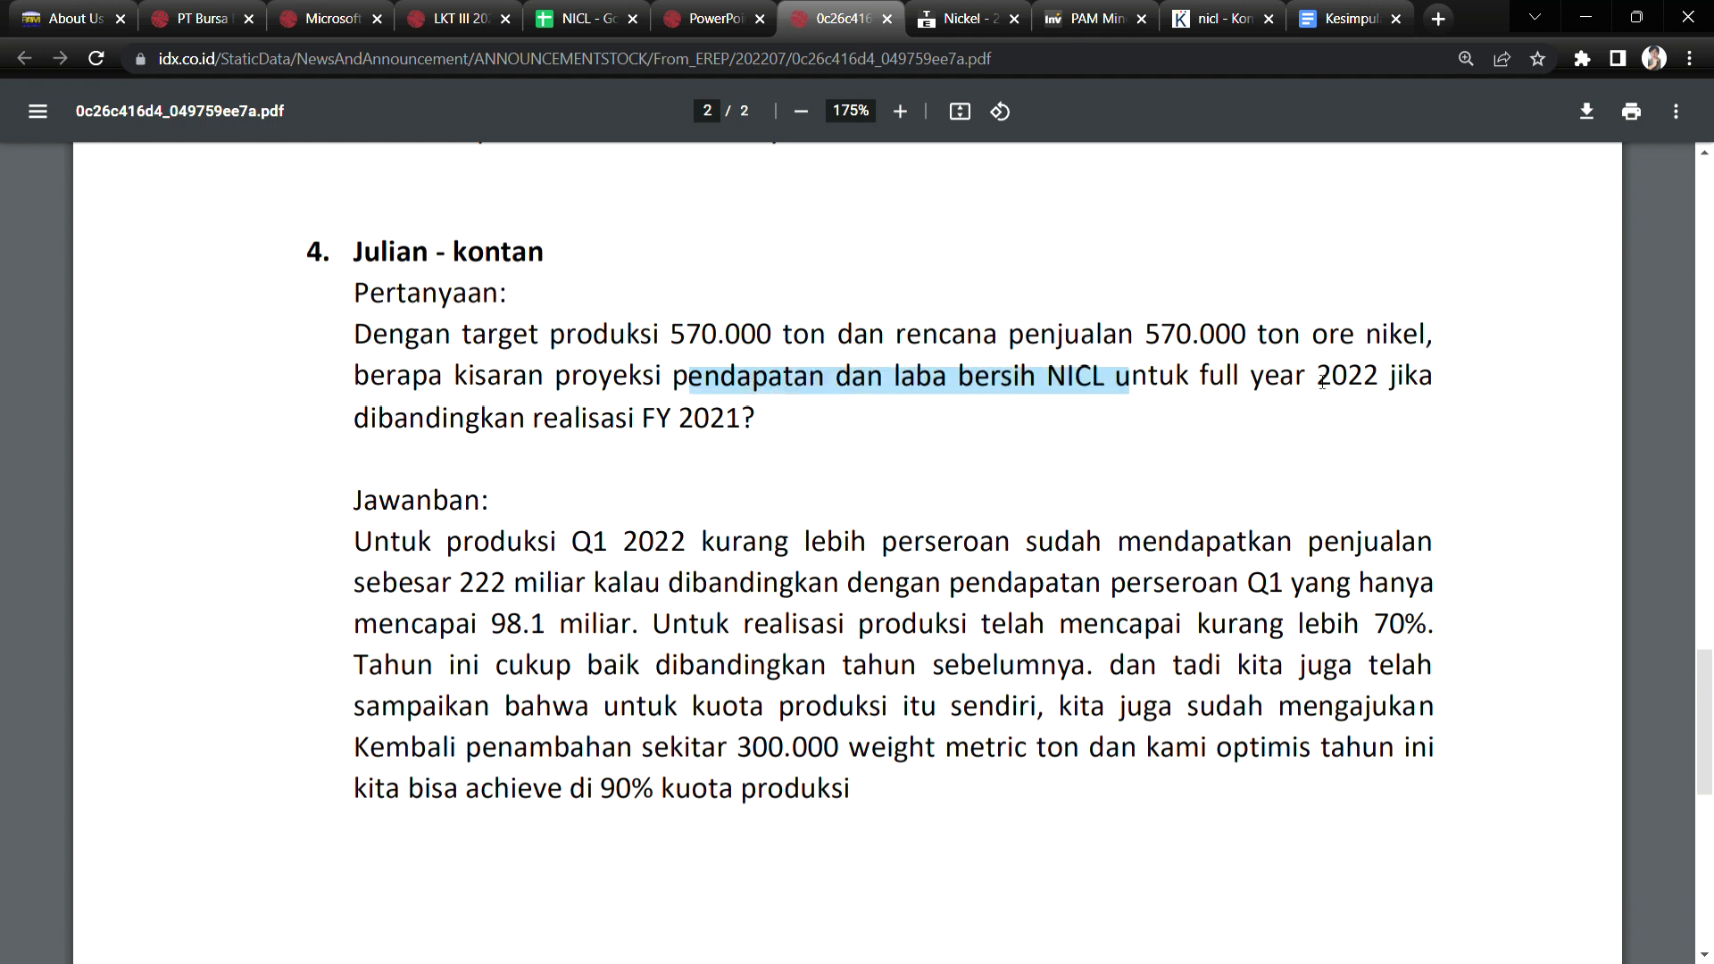
left_click_drag(1298, 379, 1381, 385)
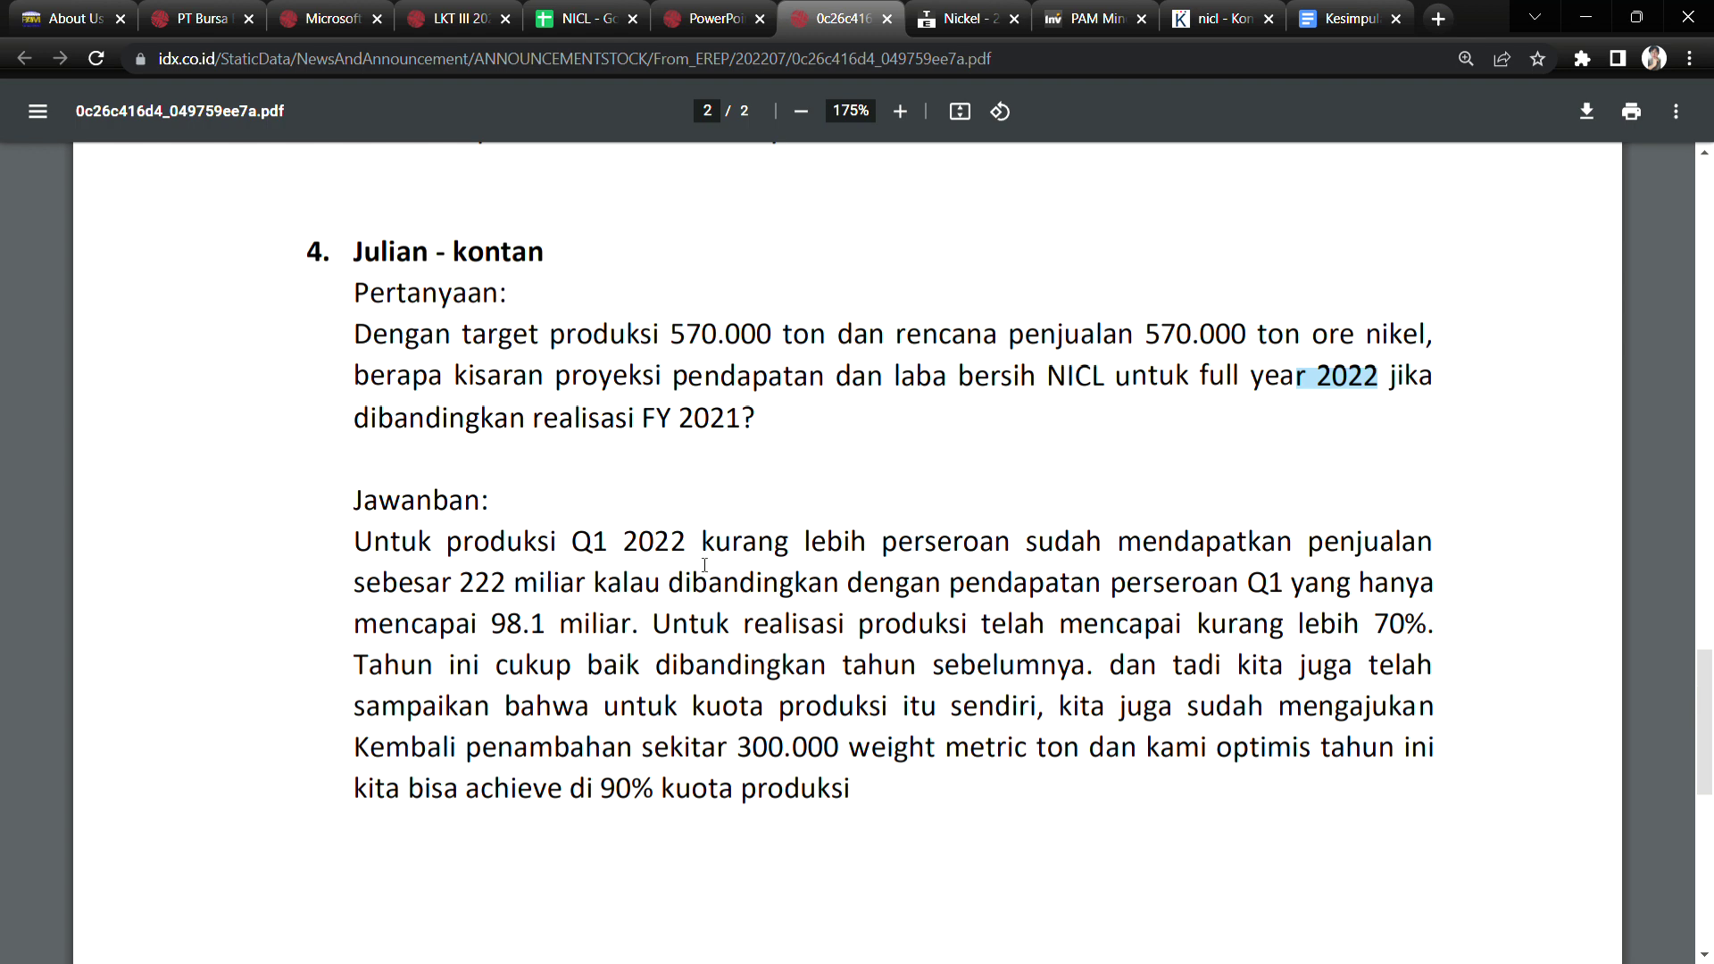
Highlight the fourth answer's Q1 2022 sales of 222 miliar and the compared Q1 revenue of 98.1 miliar.
left_click_drag(704, 564, 1231, 560)
left_click_drag(413, 584, 630, 589)
left_click(719, 589)
left_click_drag(515, 586, 622, 586)
left_click_drag(466, 602, 711, 603)
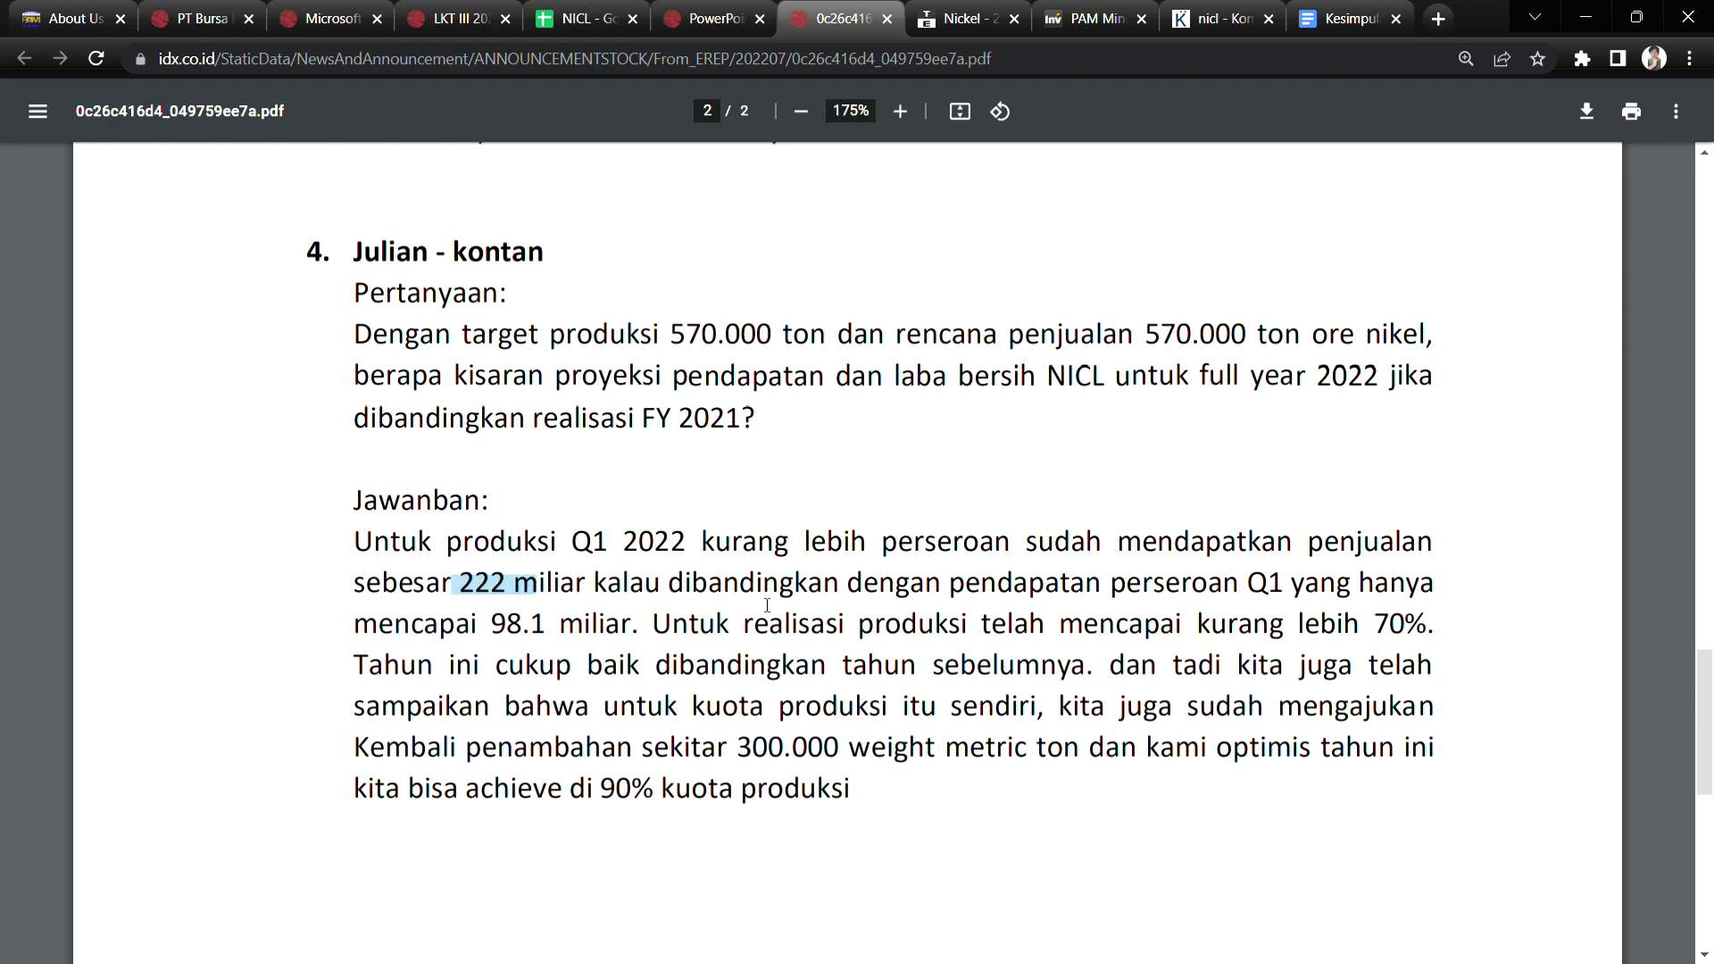
left_click_drag(1044, 589, 1347, 586)
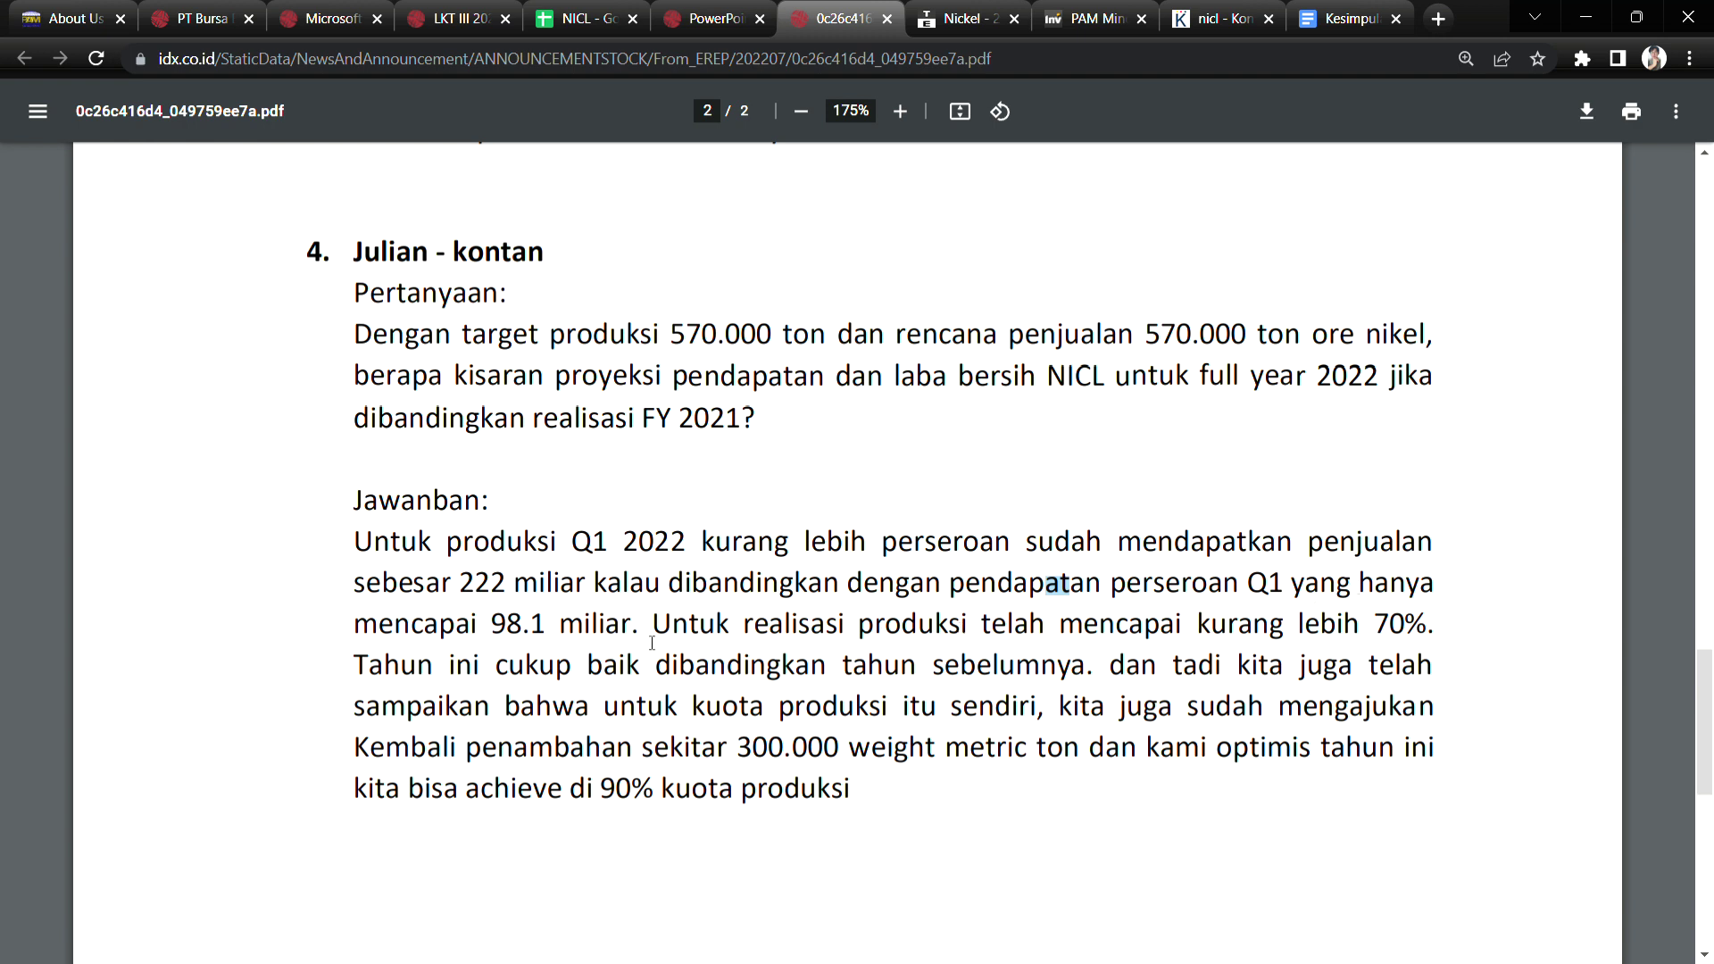
left_click_drag(475, 652, 569, 646)
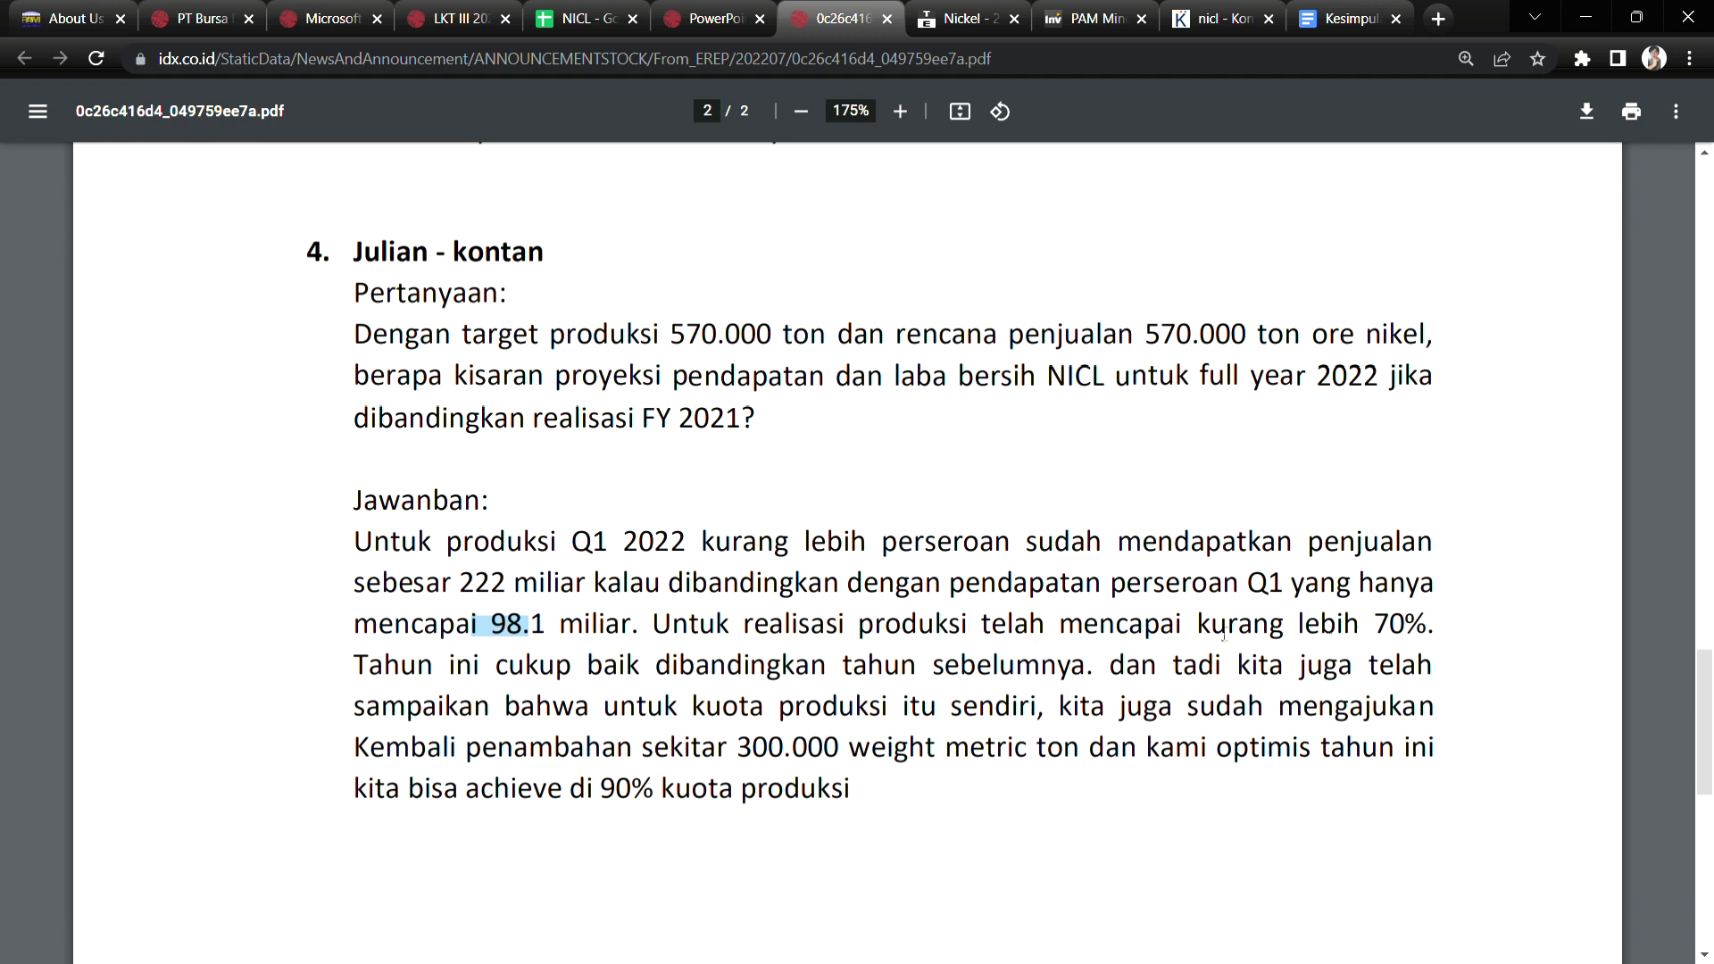
Highlight the fourth answer's comparison with the previous year, the 300.000 ton quota addition and the 90% production quota target.
left_click_drag(387, 669, 1075, 674)
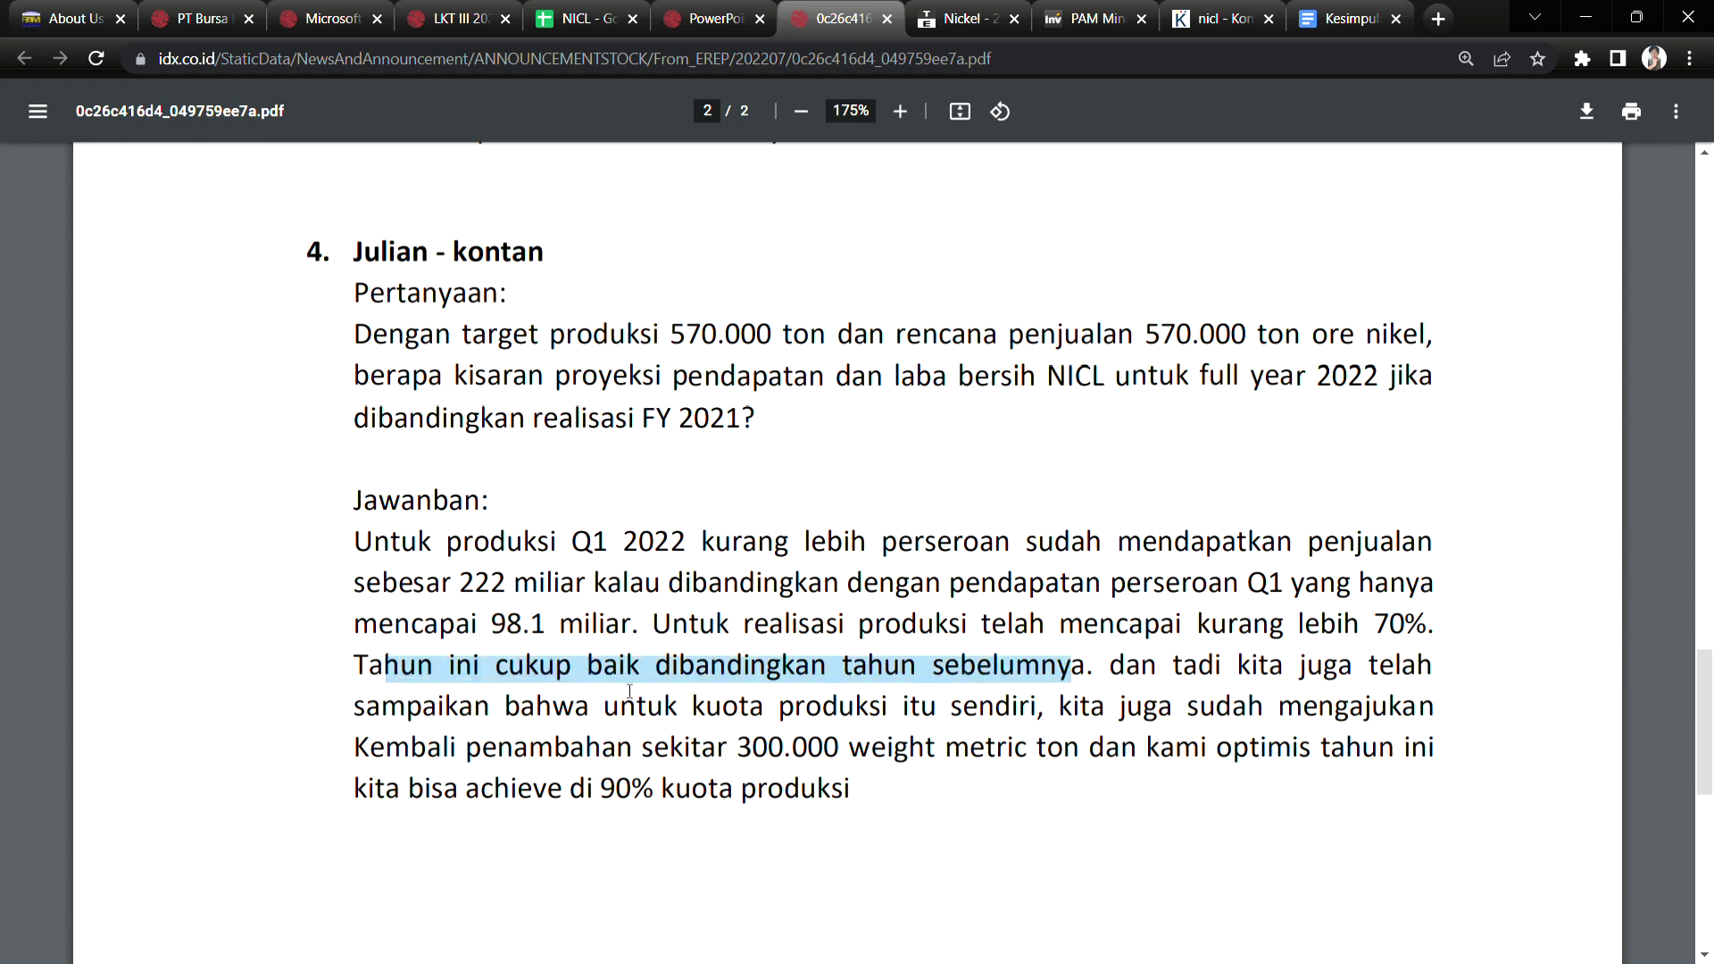
left_click_drag(777, 729, 1093, 728)
left_click_drag(428, 750, 948, 761)
left_click(828, 759)
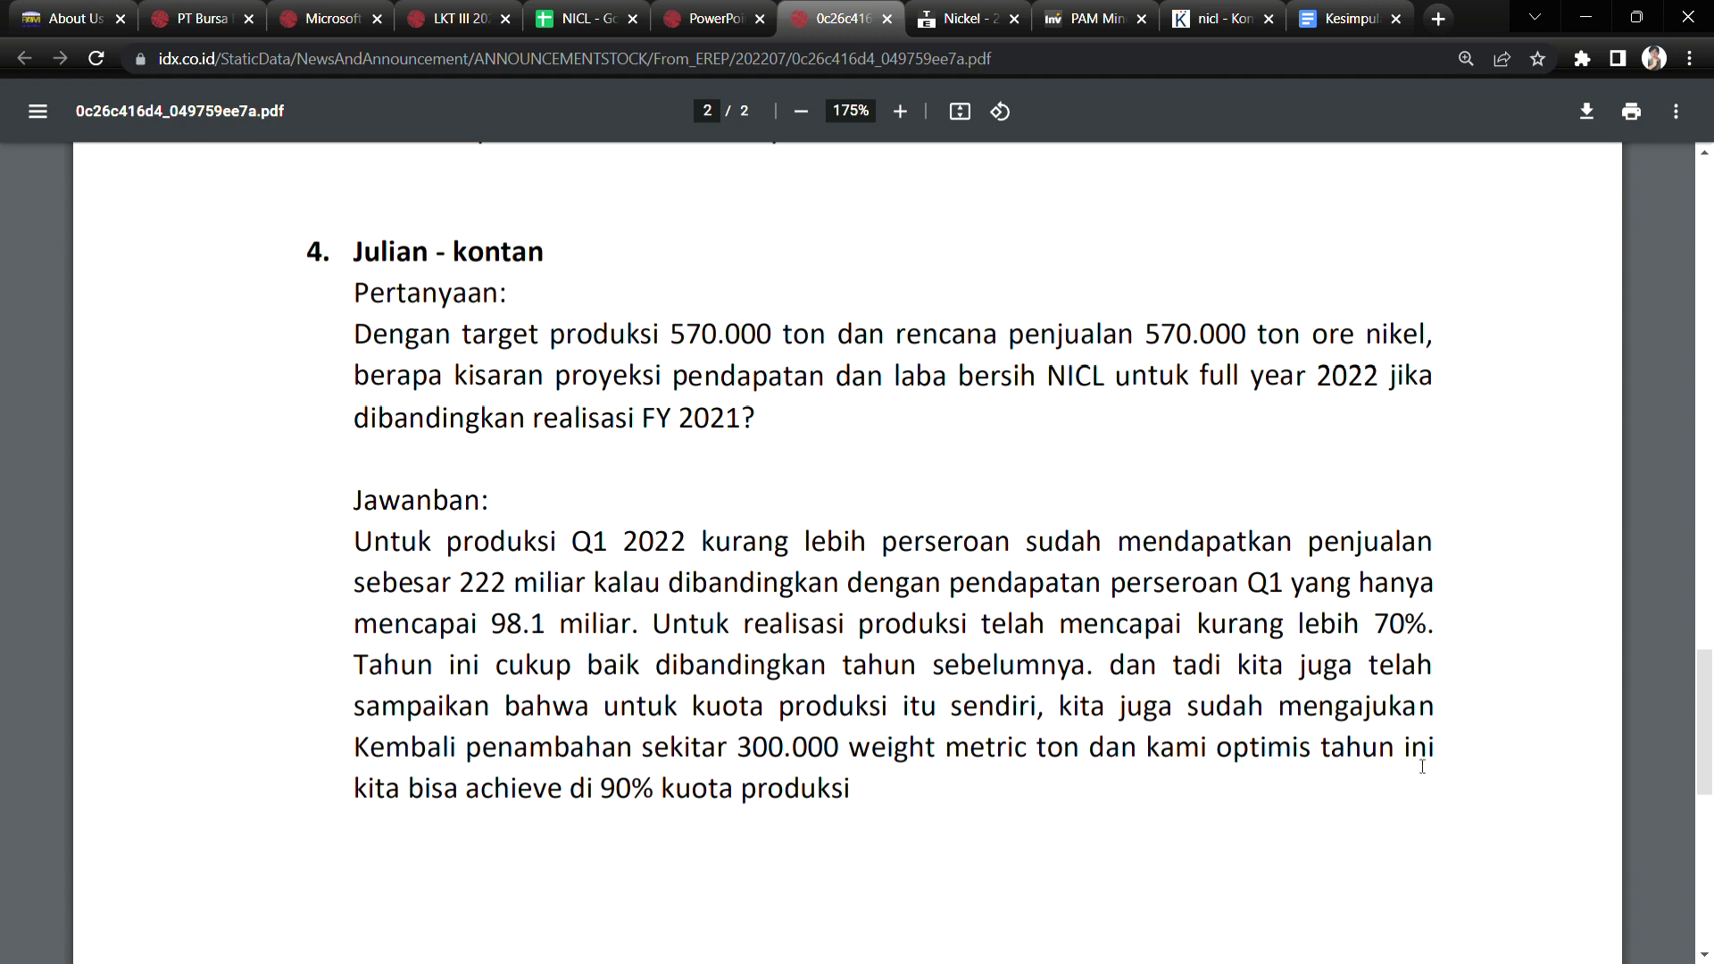
left_click_drag(410, 801, 823, 792)
Skim the public expose transcript again from its beginning through the profitability, CAPEX and 2022 projection questions.
mouse_move(1706, 709)
left_mouse_down()
mouse_move(1710, 868)
mouse_move(1710, 675)
mouse_move(1711, 718)
left_mouse_up()
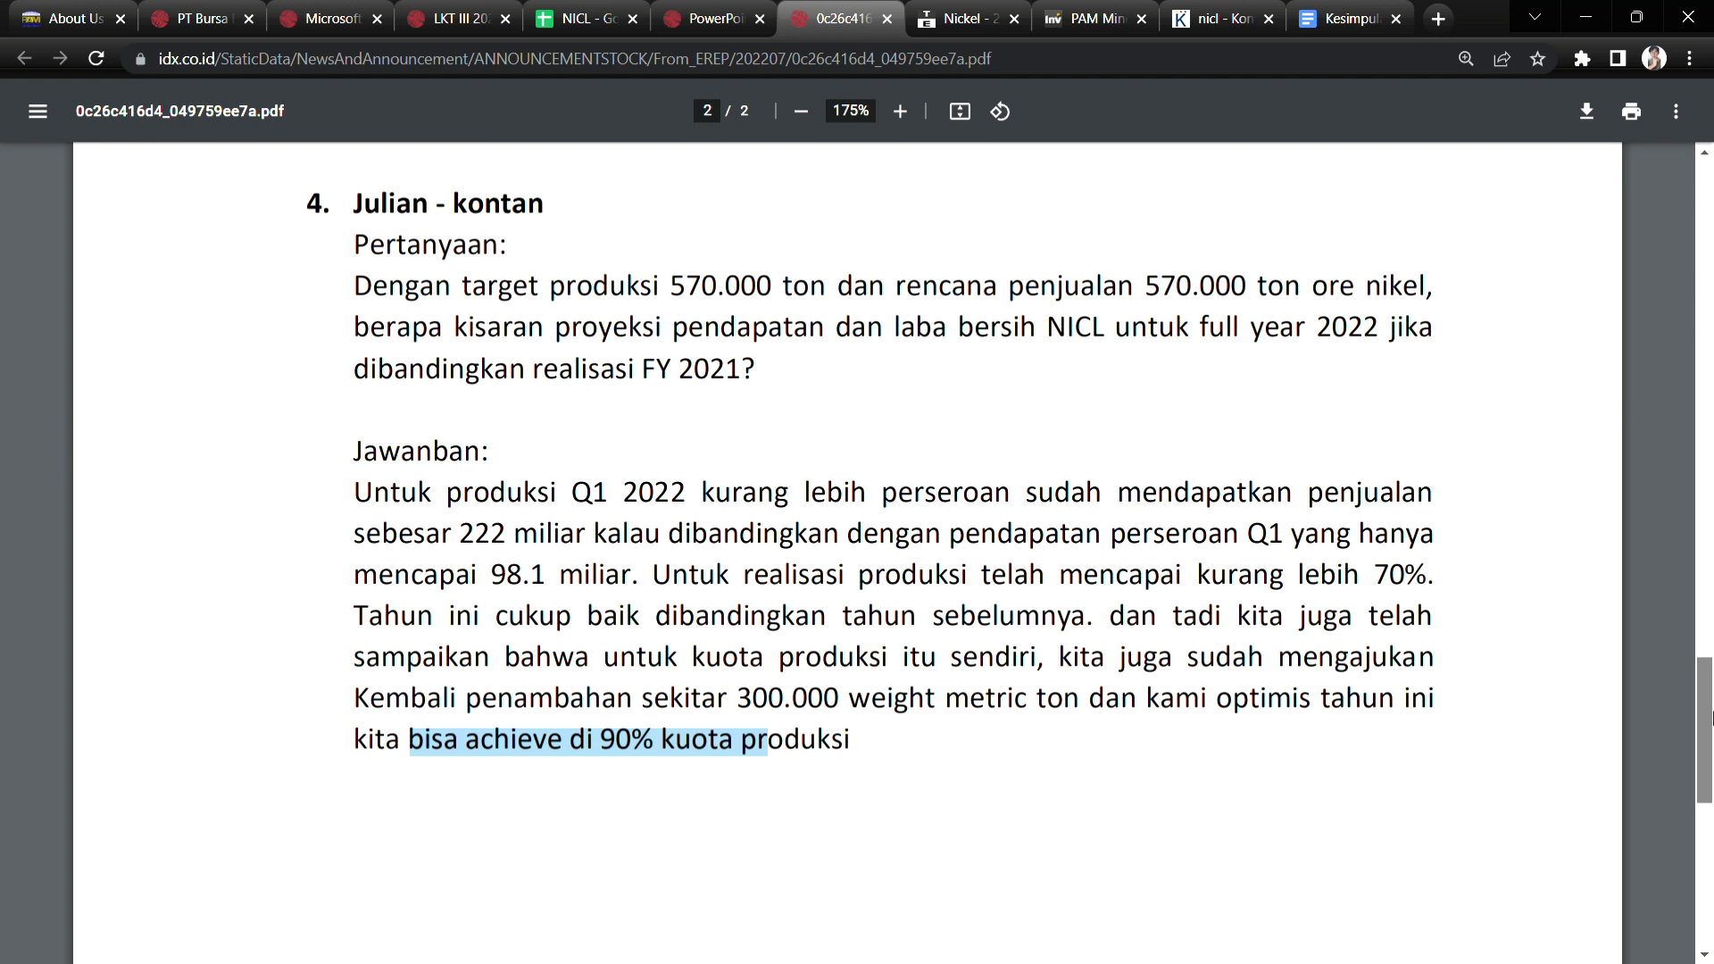
mouse_move(1710, 718)
left_mouse_down()
mouse_move(1709, 734)
mouse_move(1686, 717)
left_mouse_up()
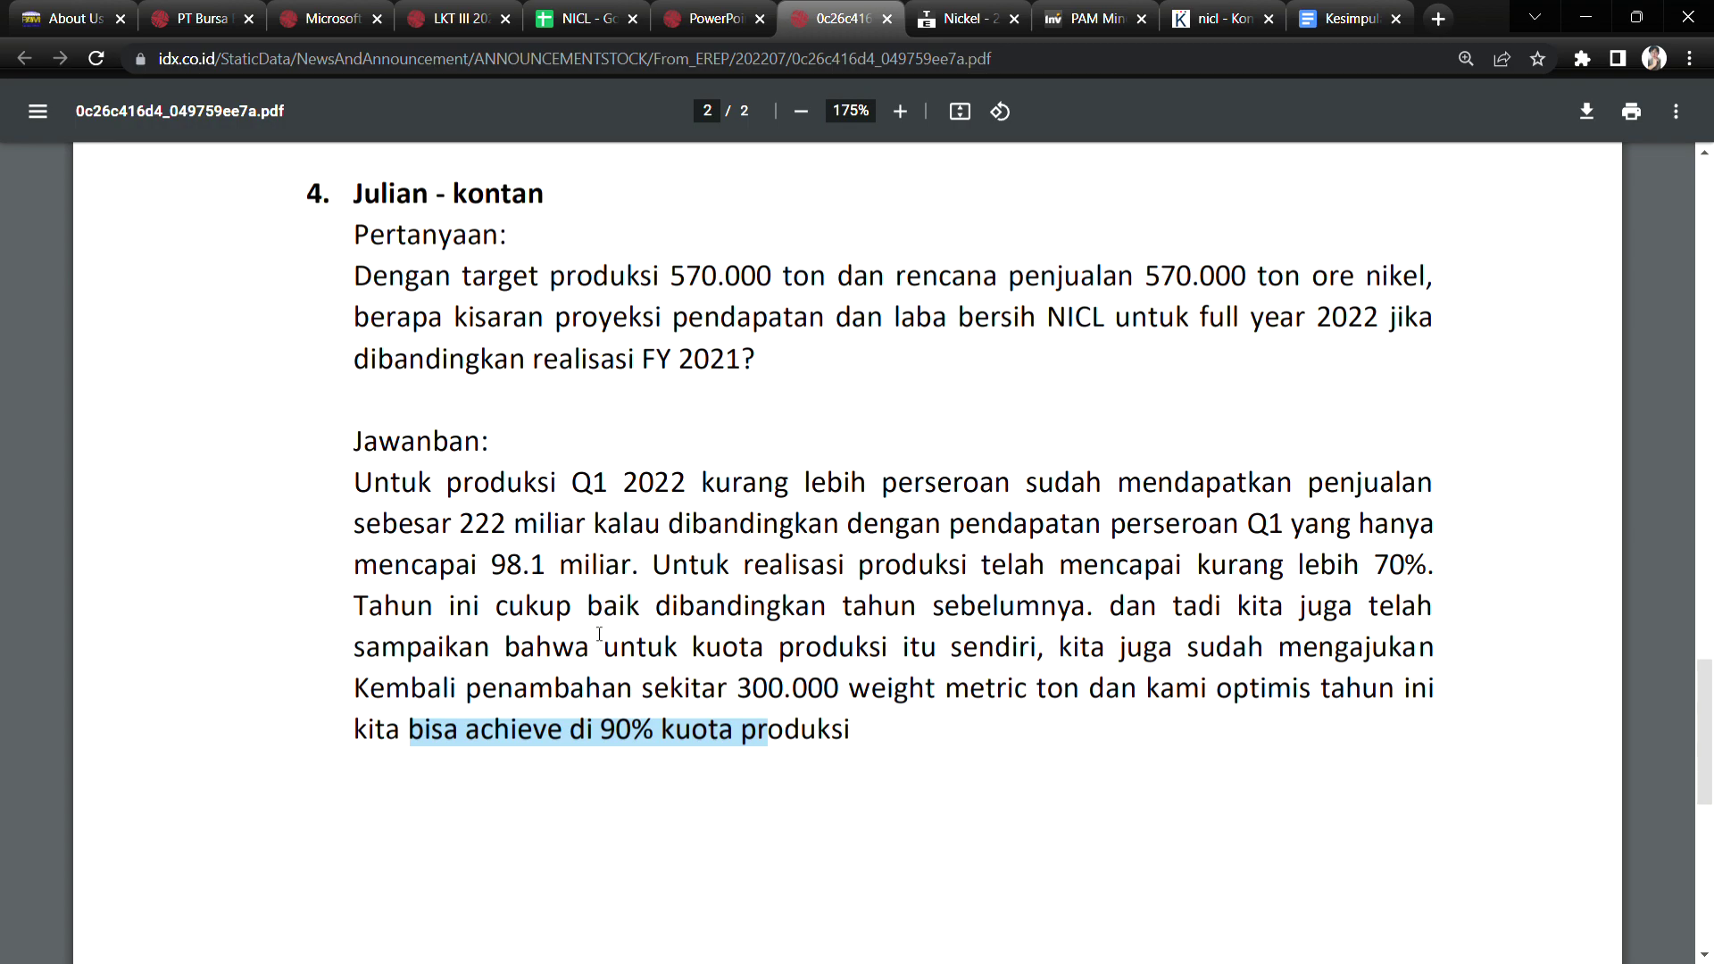
left_click_drag(1709, 721, 1704, 212)
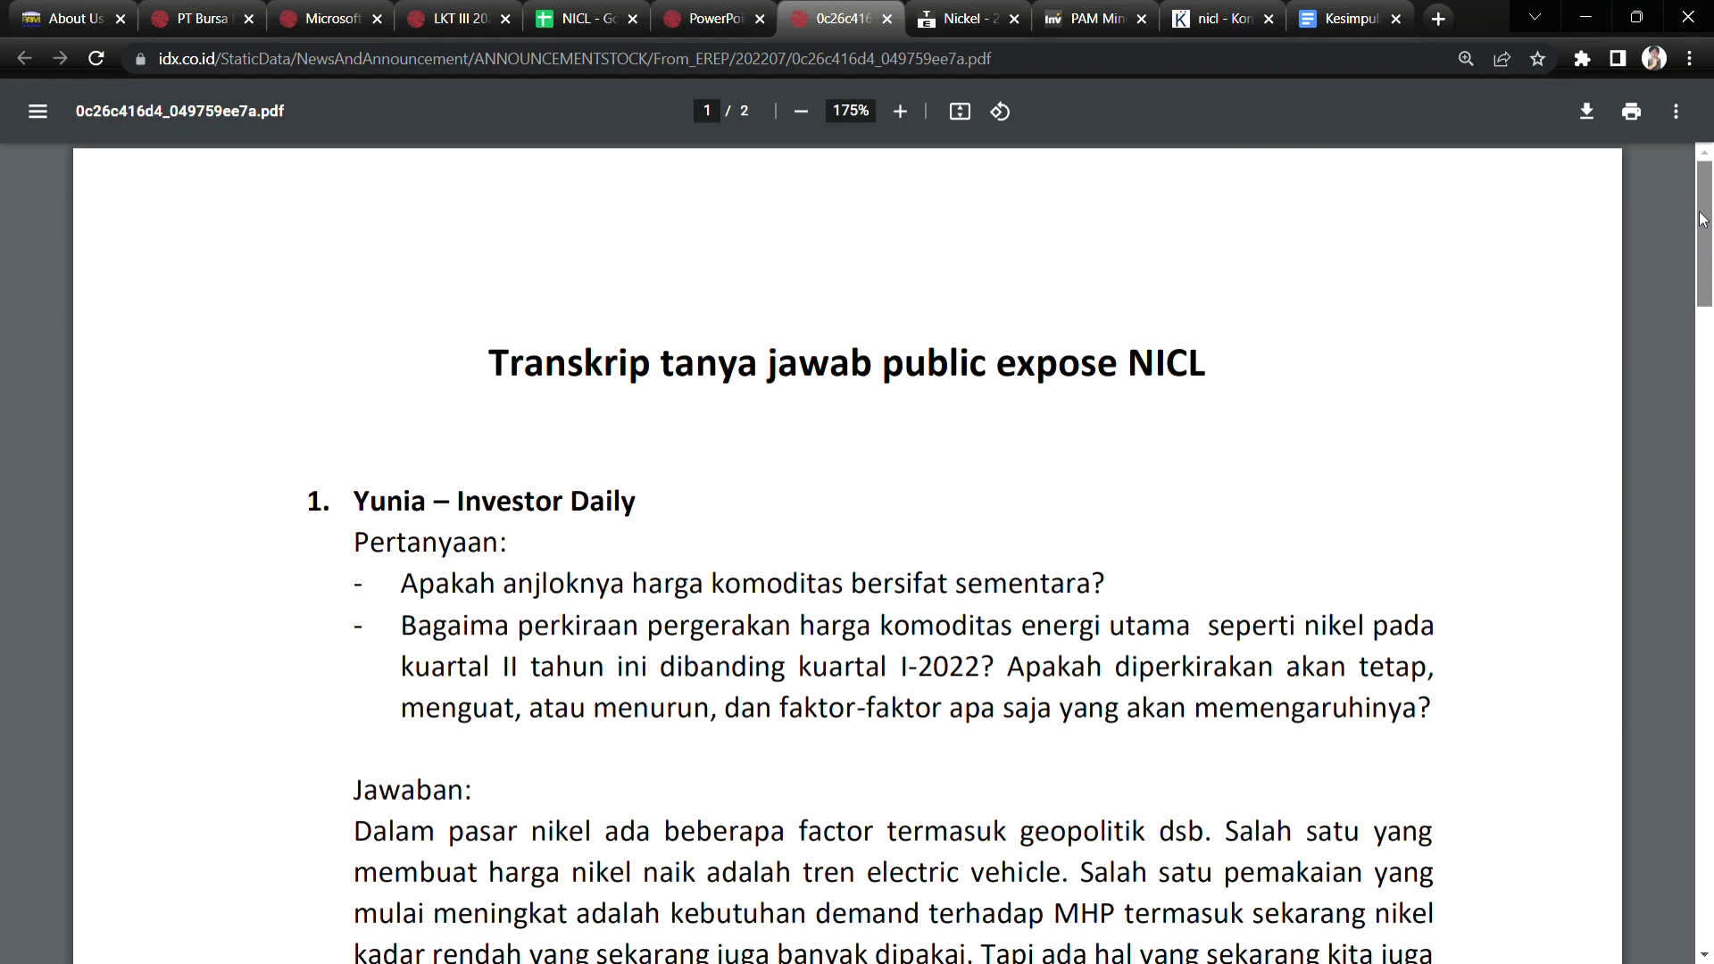
scroll(1702, 222, "down", 4)
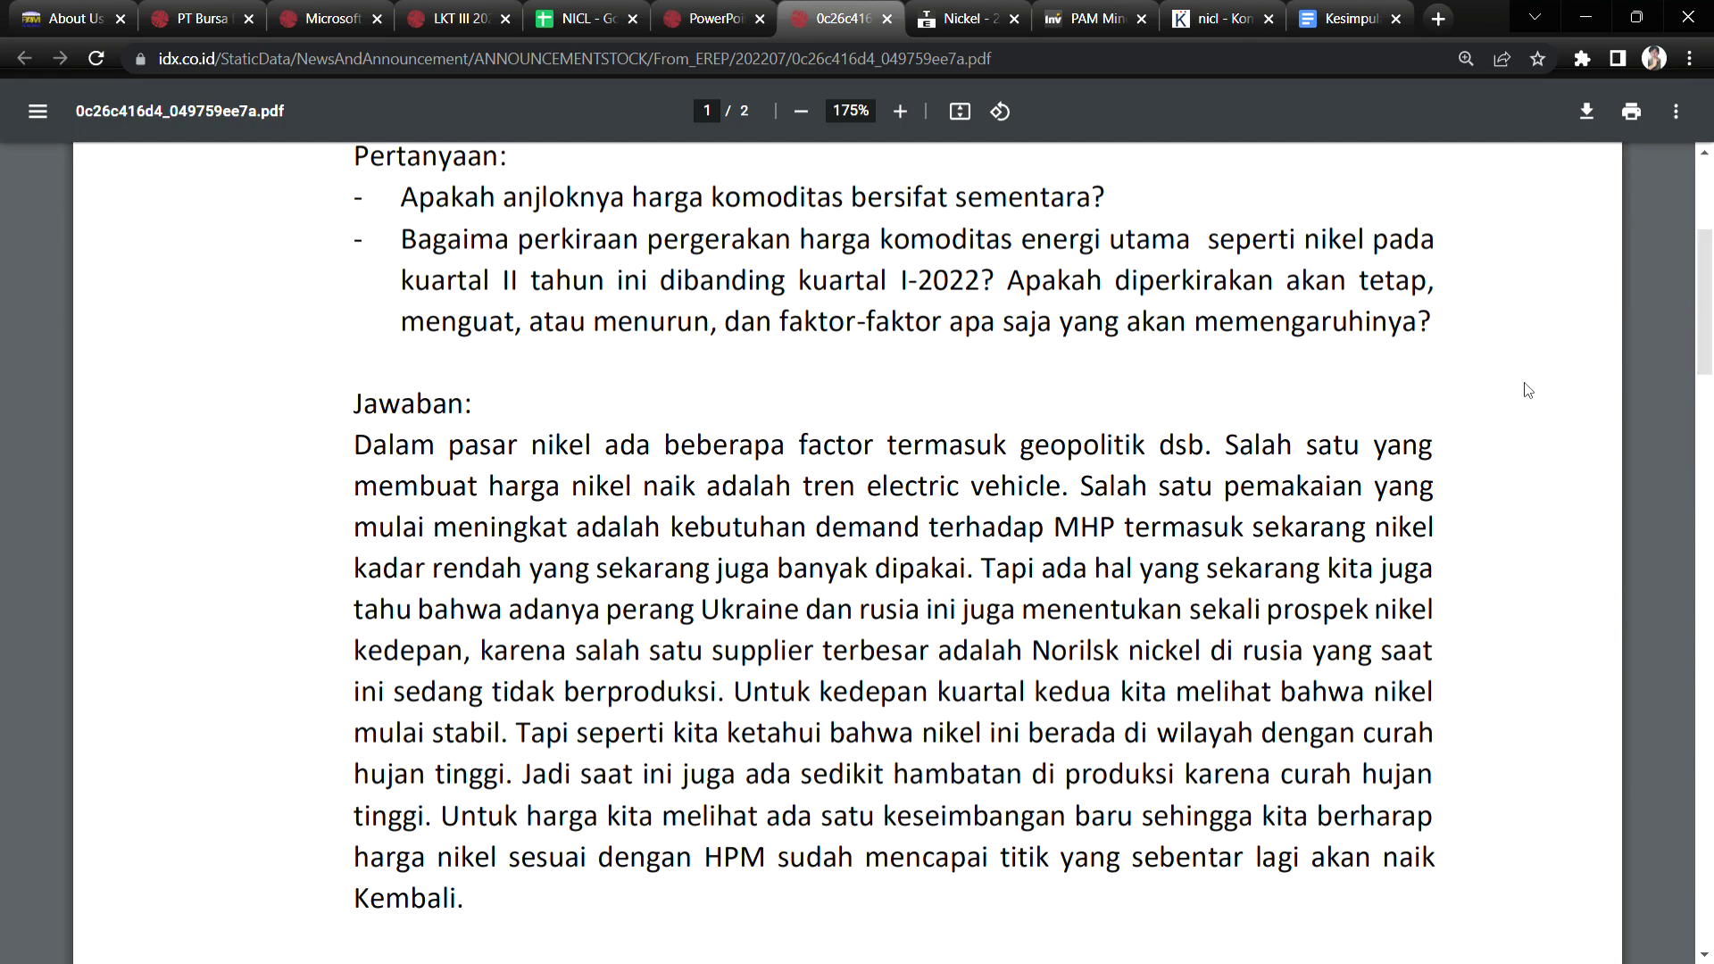
scroll(1711, 500, "down", 14)
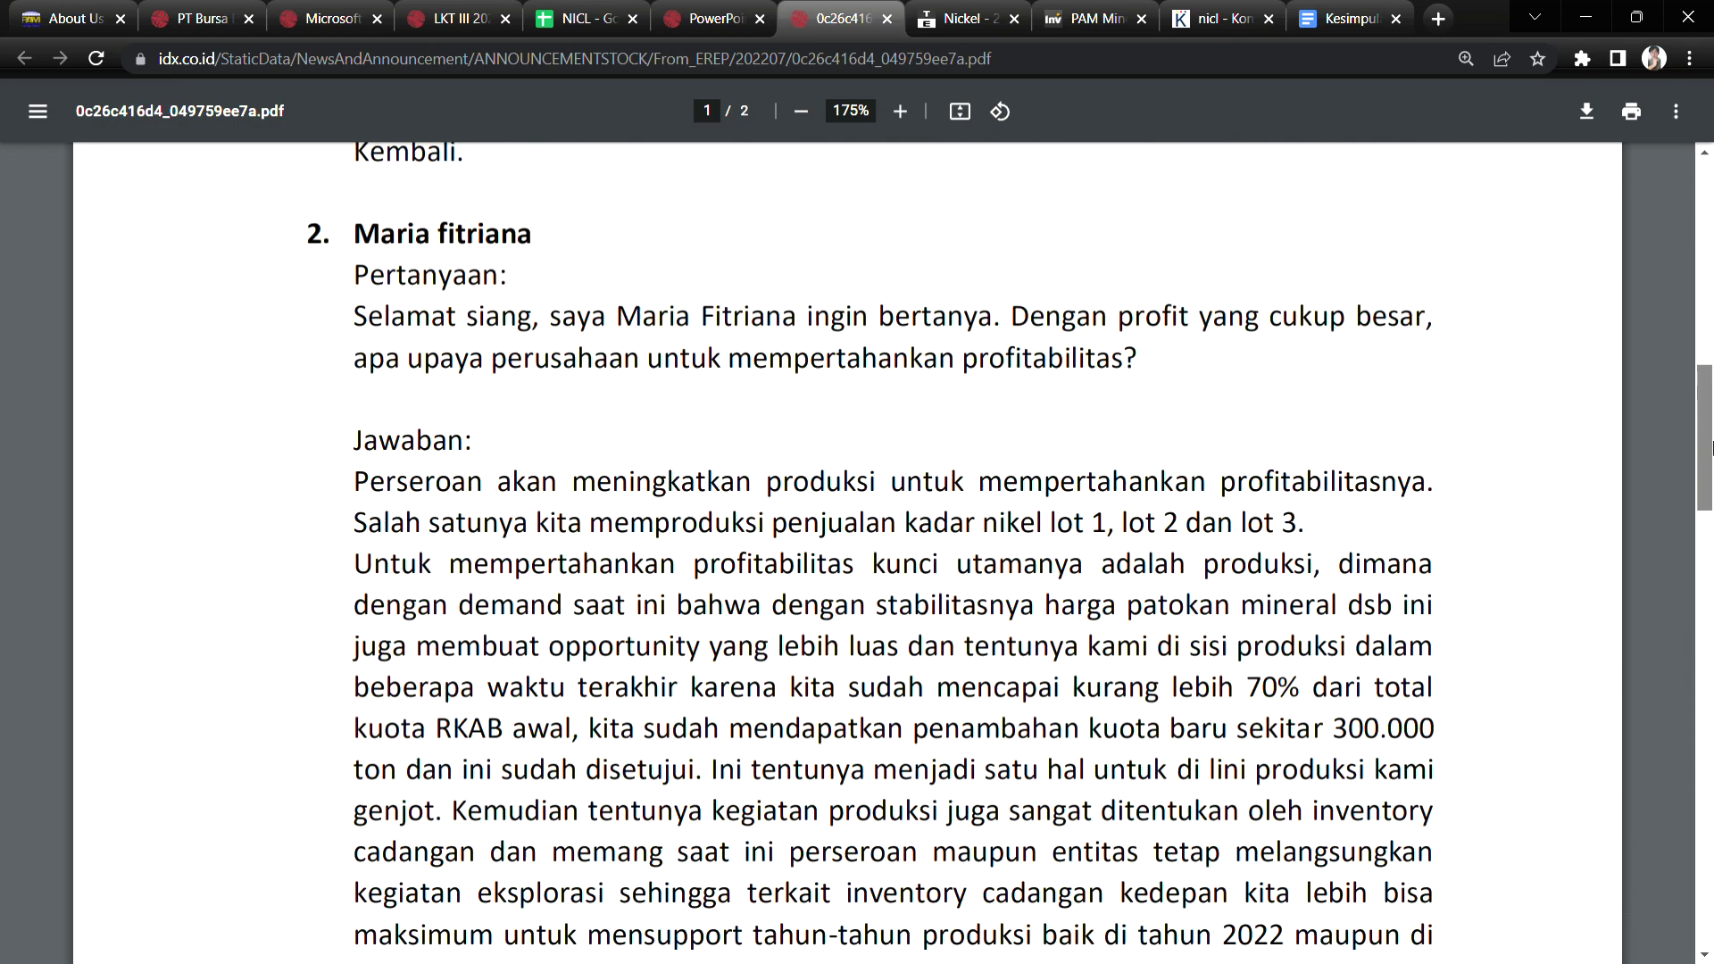
left_click_drag(1711, 556, 1711, 659)
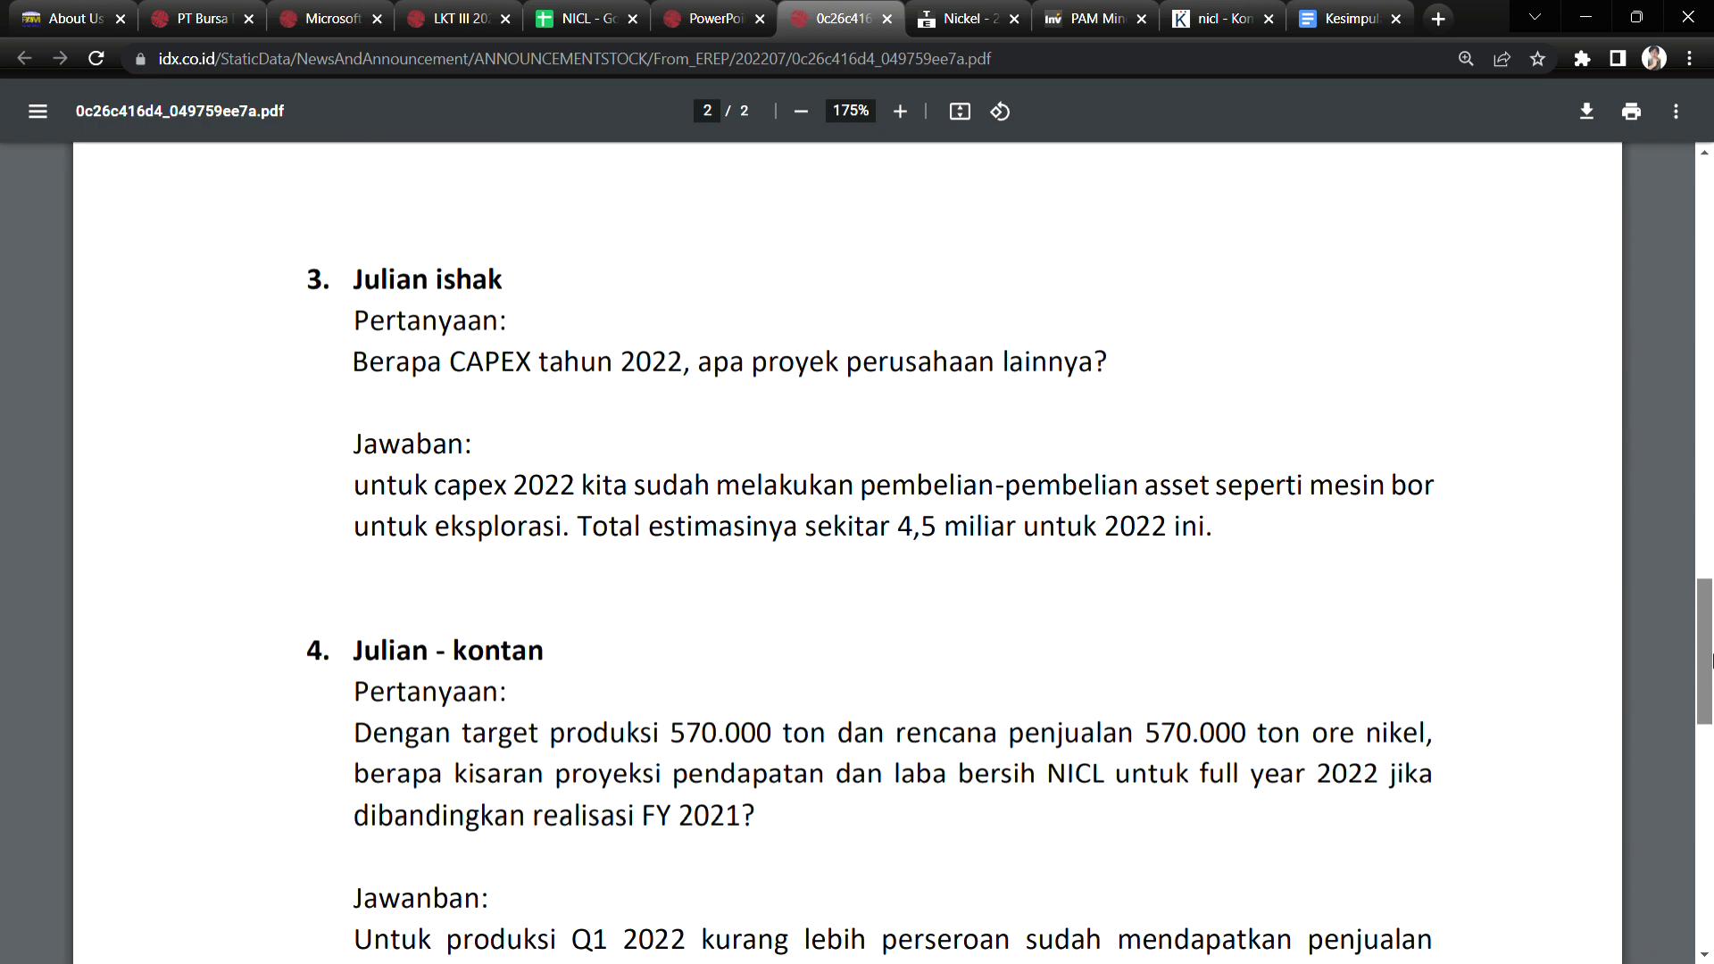
left_click_drag(1711, 659, 1638, 263)
View the 25-year nickel price chart on Trading Economics and PAM Mineral's full share price chart on Investing.com.
key("ctrl+Tab")
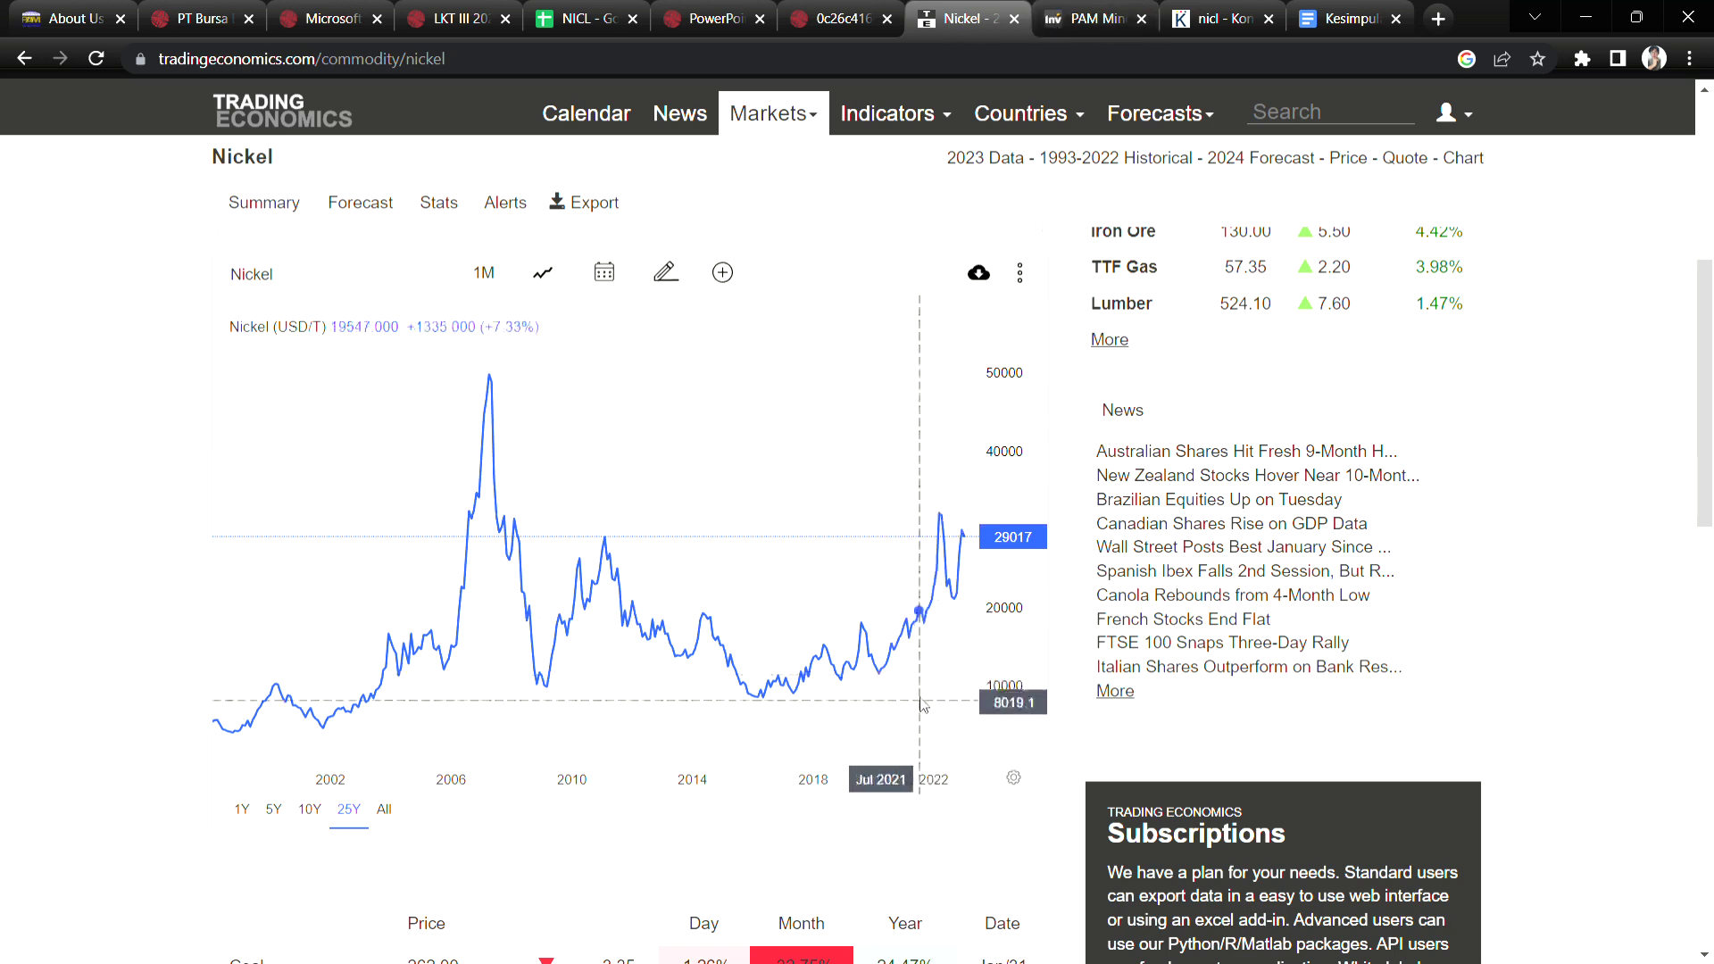
left_click(1097, 17)
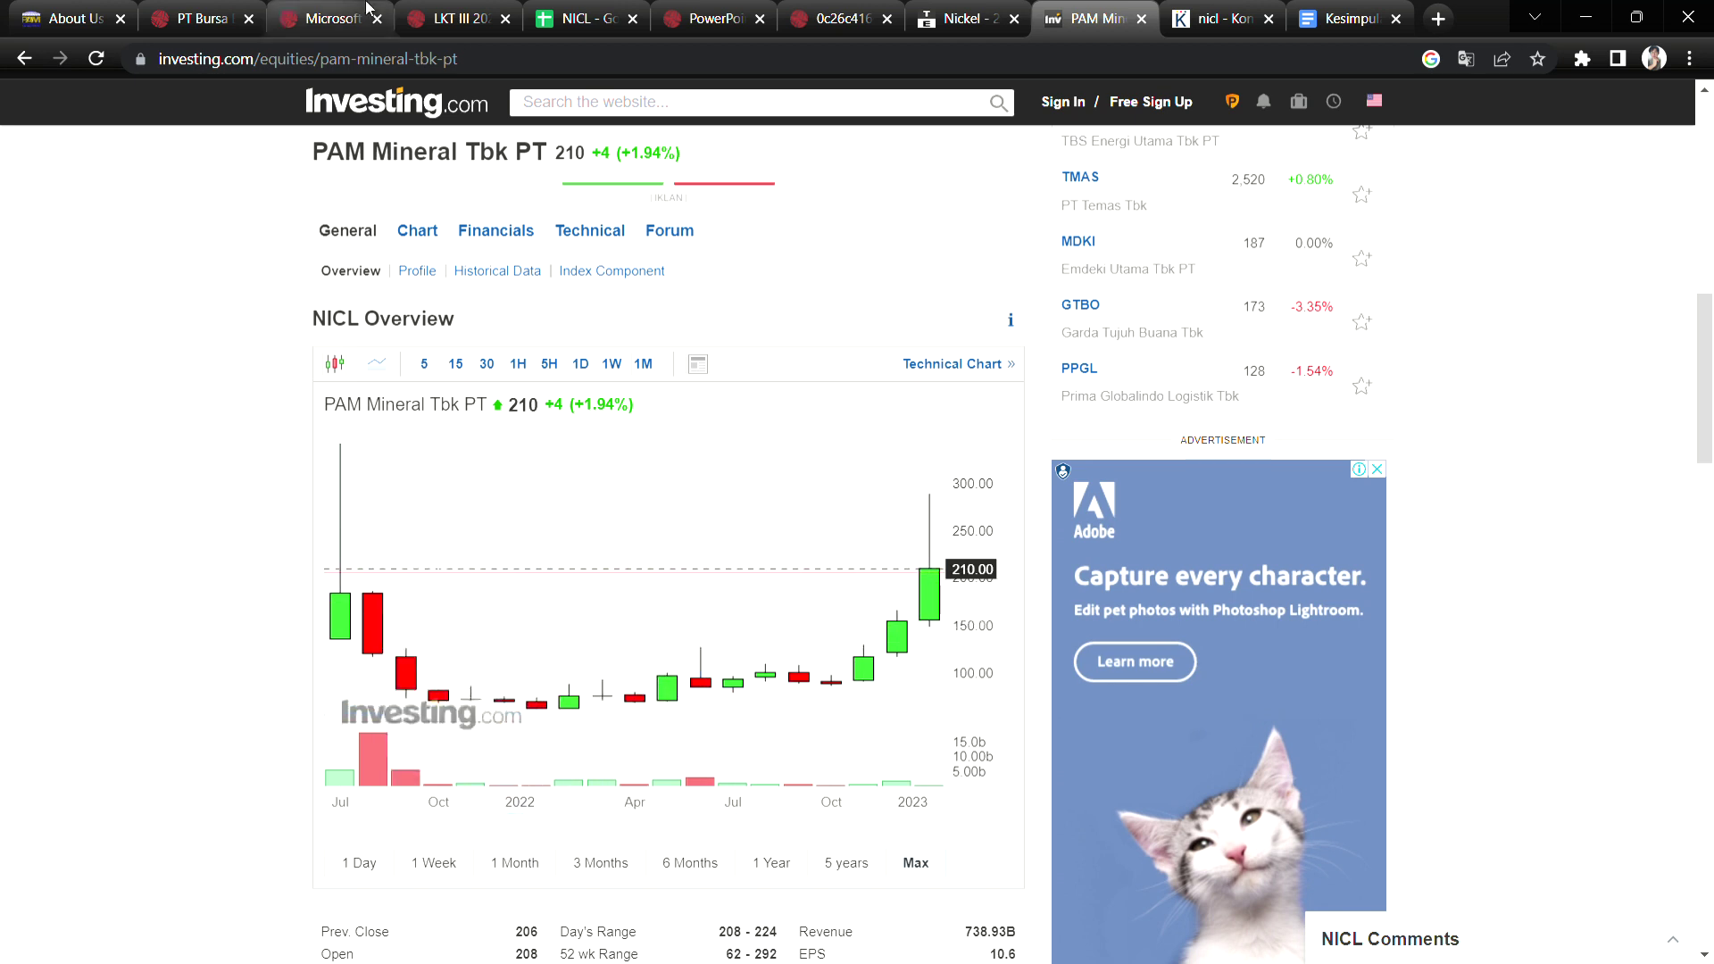
Check the 2021 and 2022 Q3 operating cash flow in the NICL spreadsheet against the cash flow statement in LKT III 2022 NICL.pdf.
left_click(574, 18)
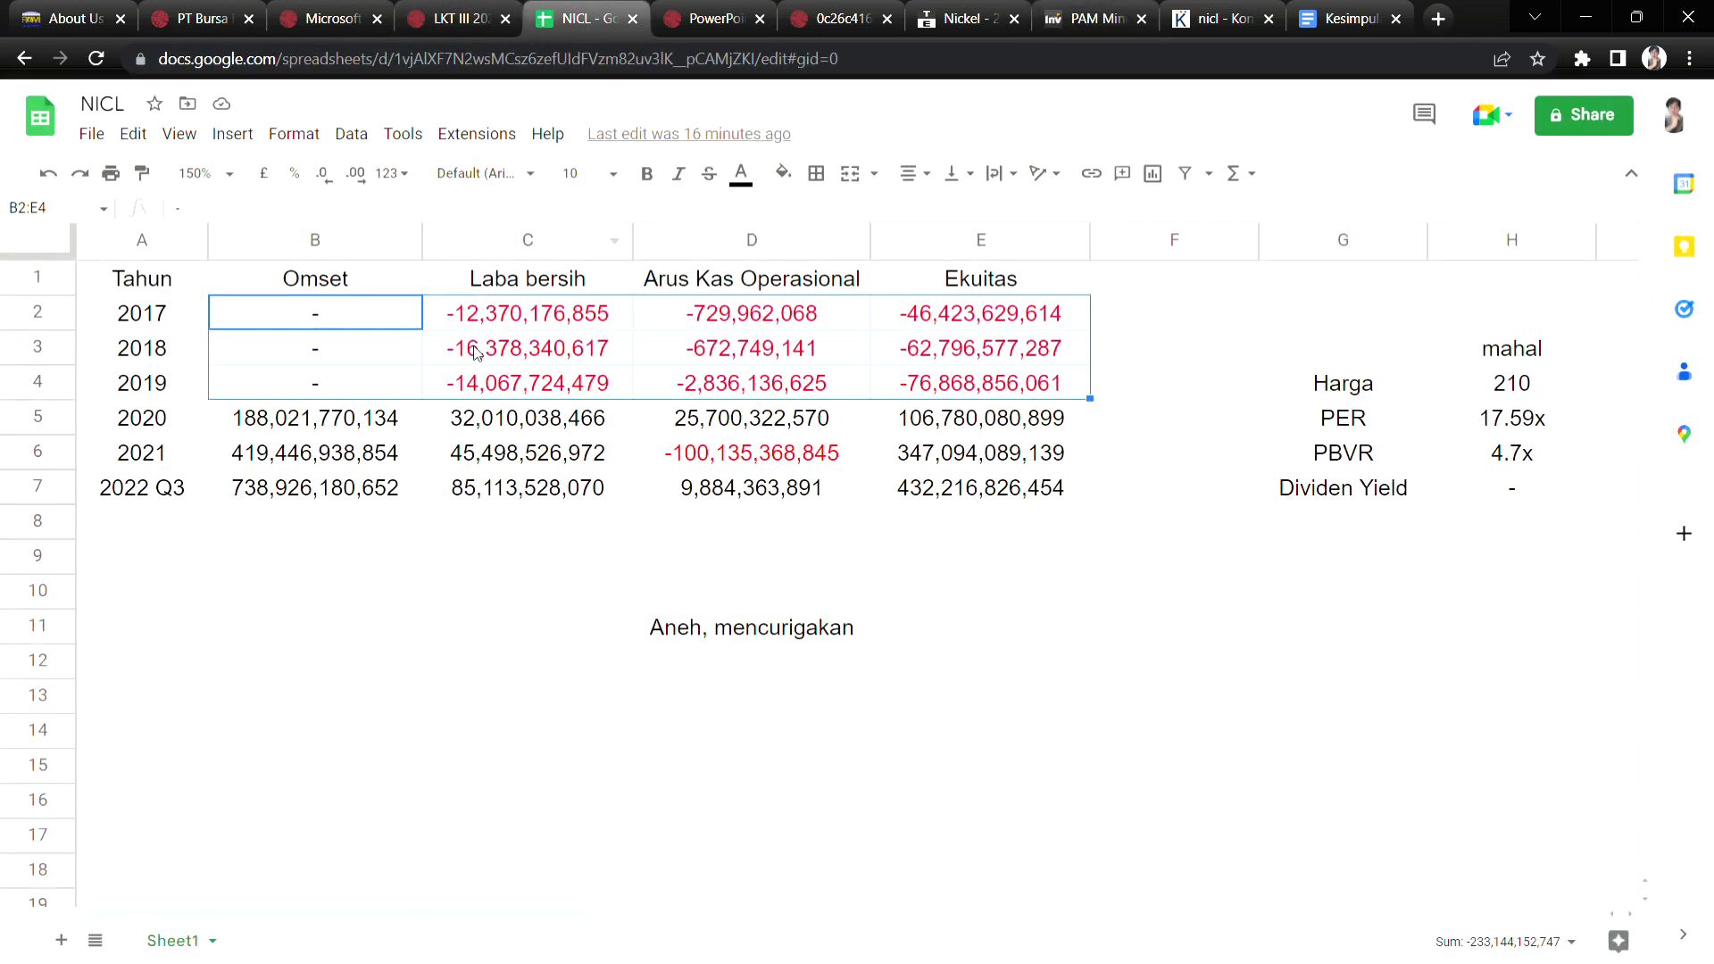
left_click(649, 464)
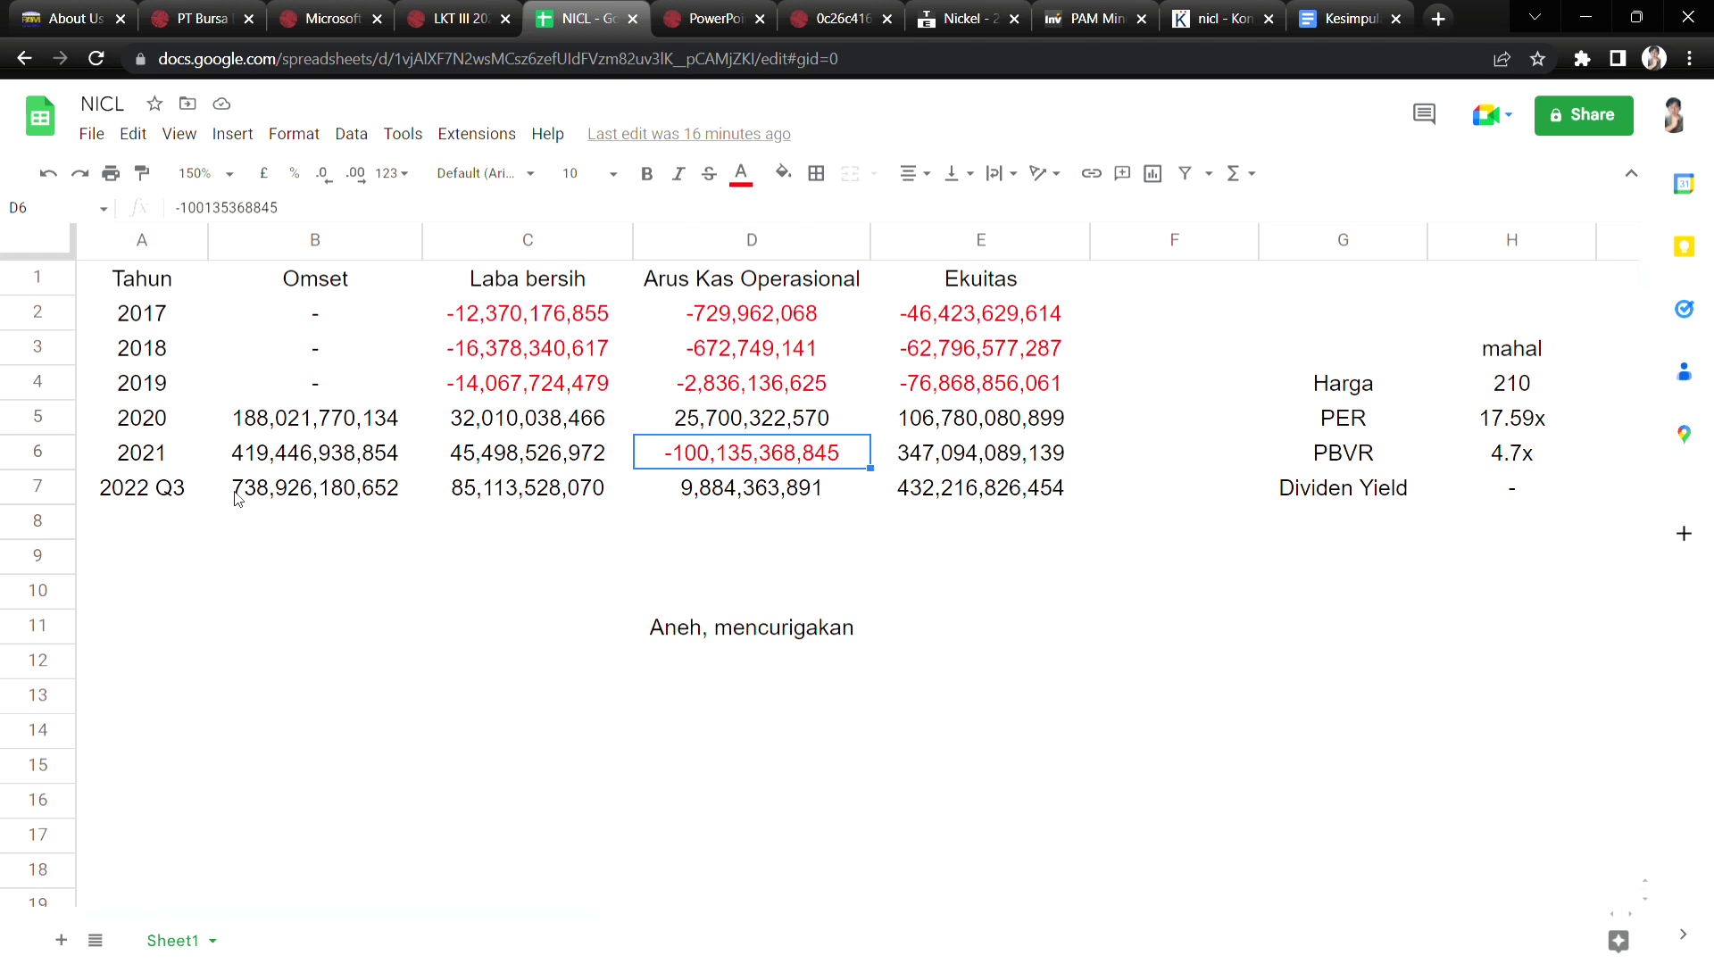
left_click(442, 498)
left_click(658, 498)
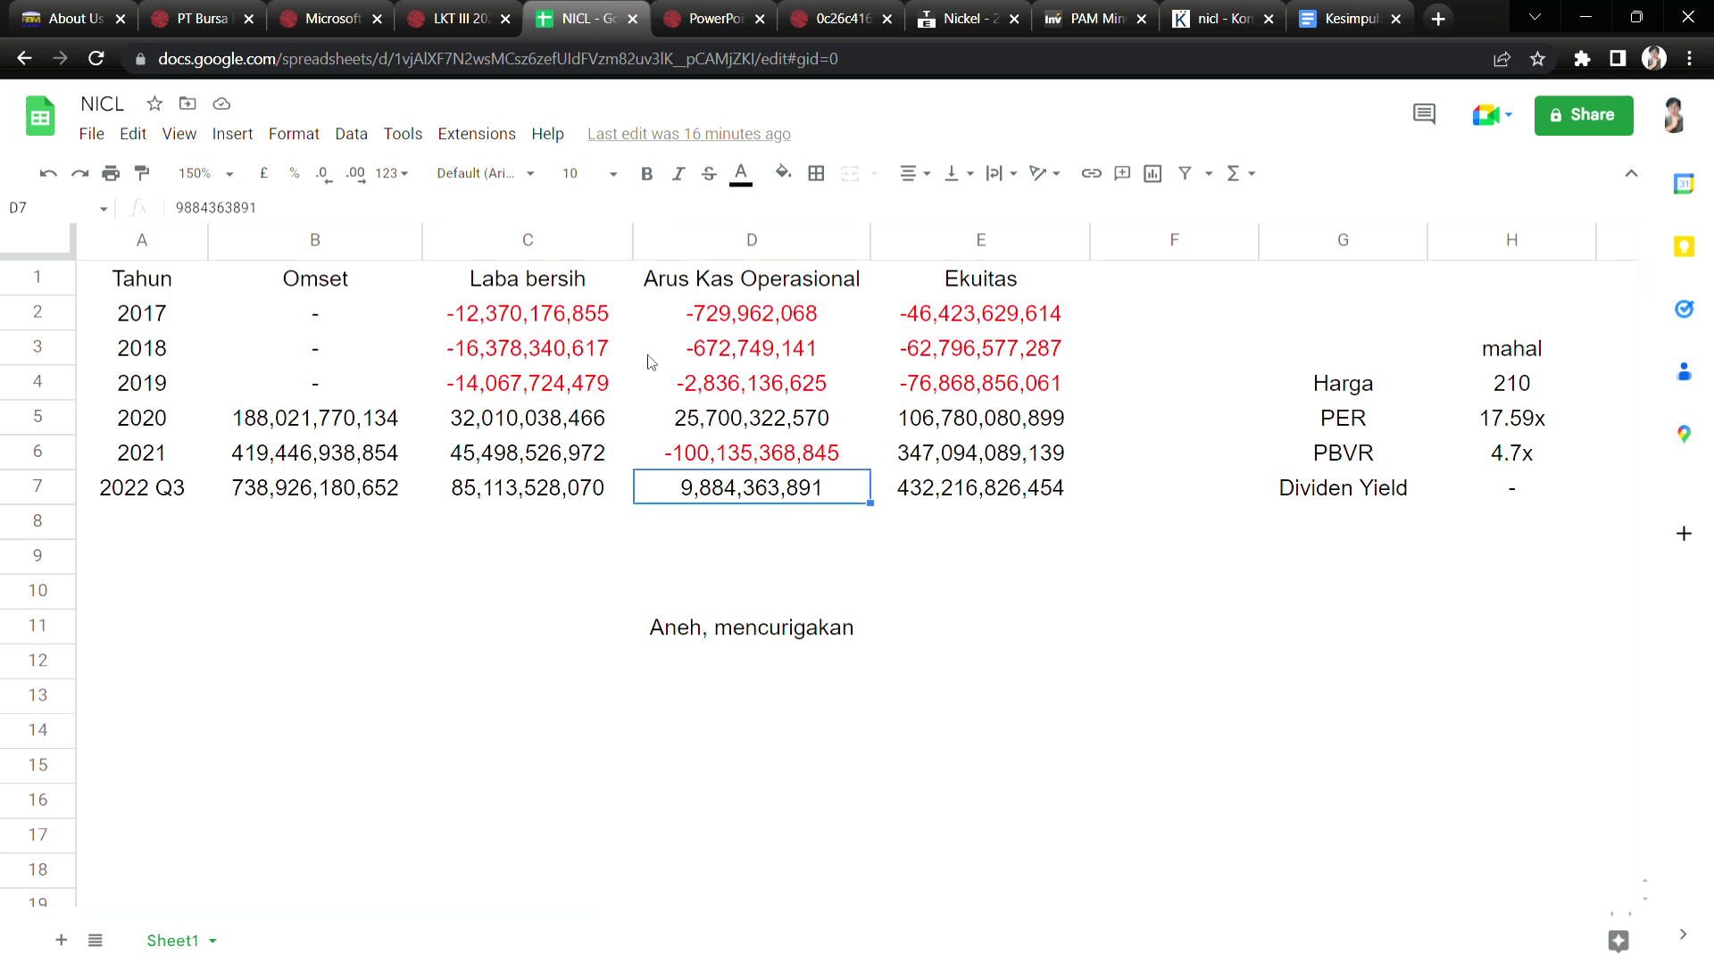
left_click(464, 19)
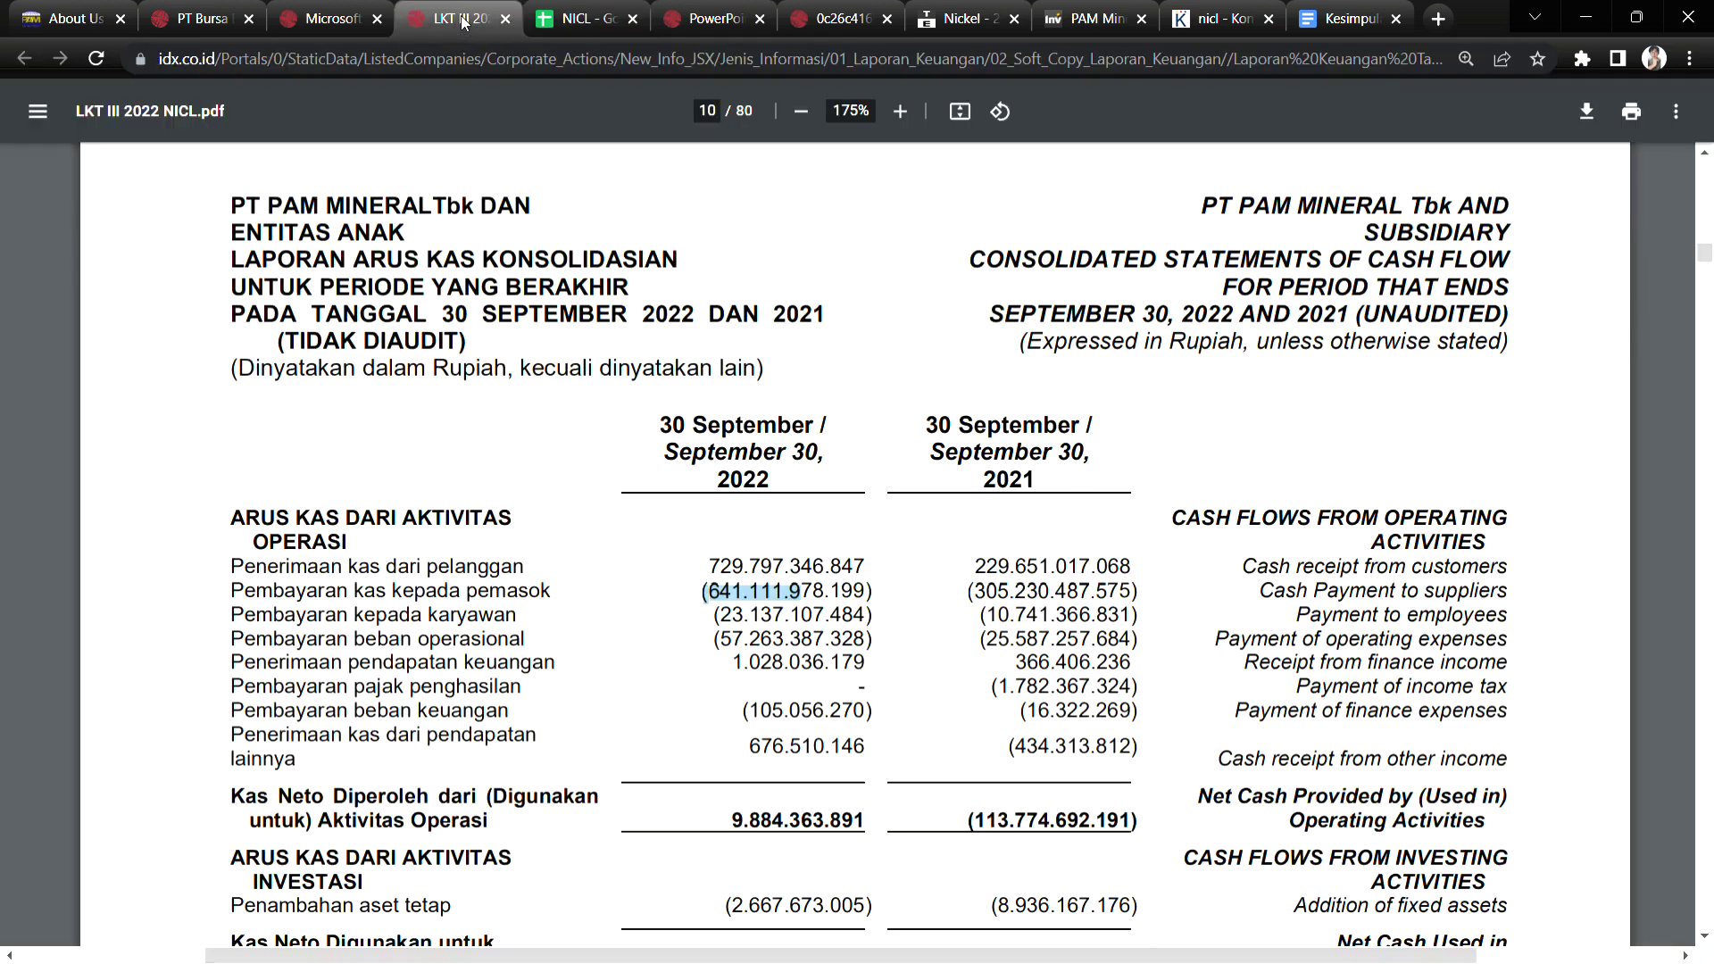
left_click(581, 19)
Compare the nickel price chart with PAM Mineral's share price chart, and select the 2022 Q3 label in the NICL spreadsheet.
left_click(964, 19)
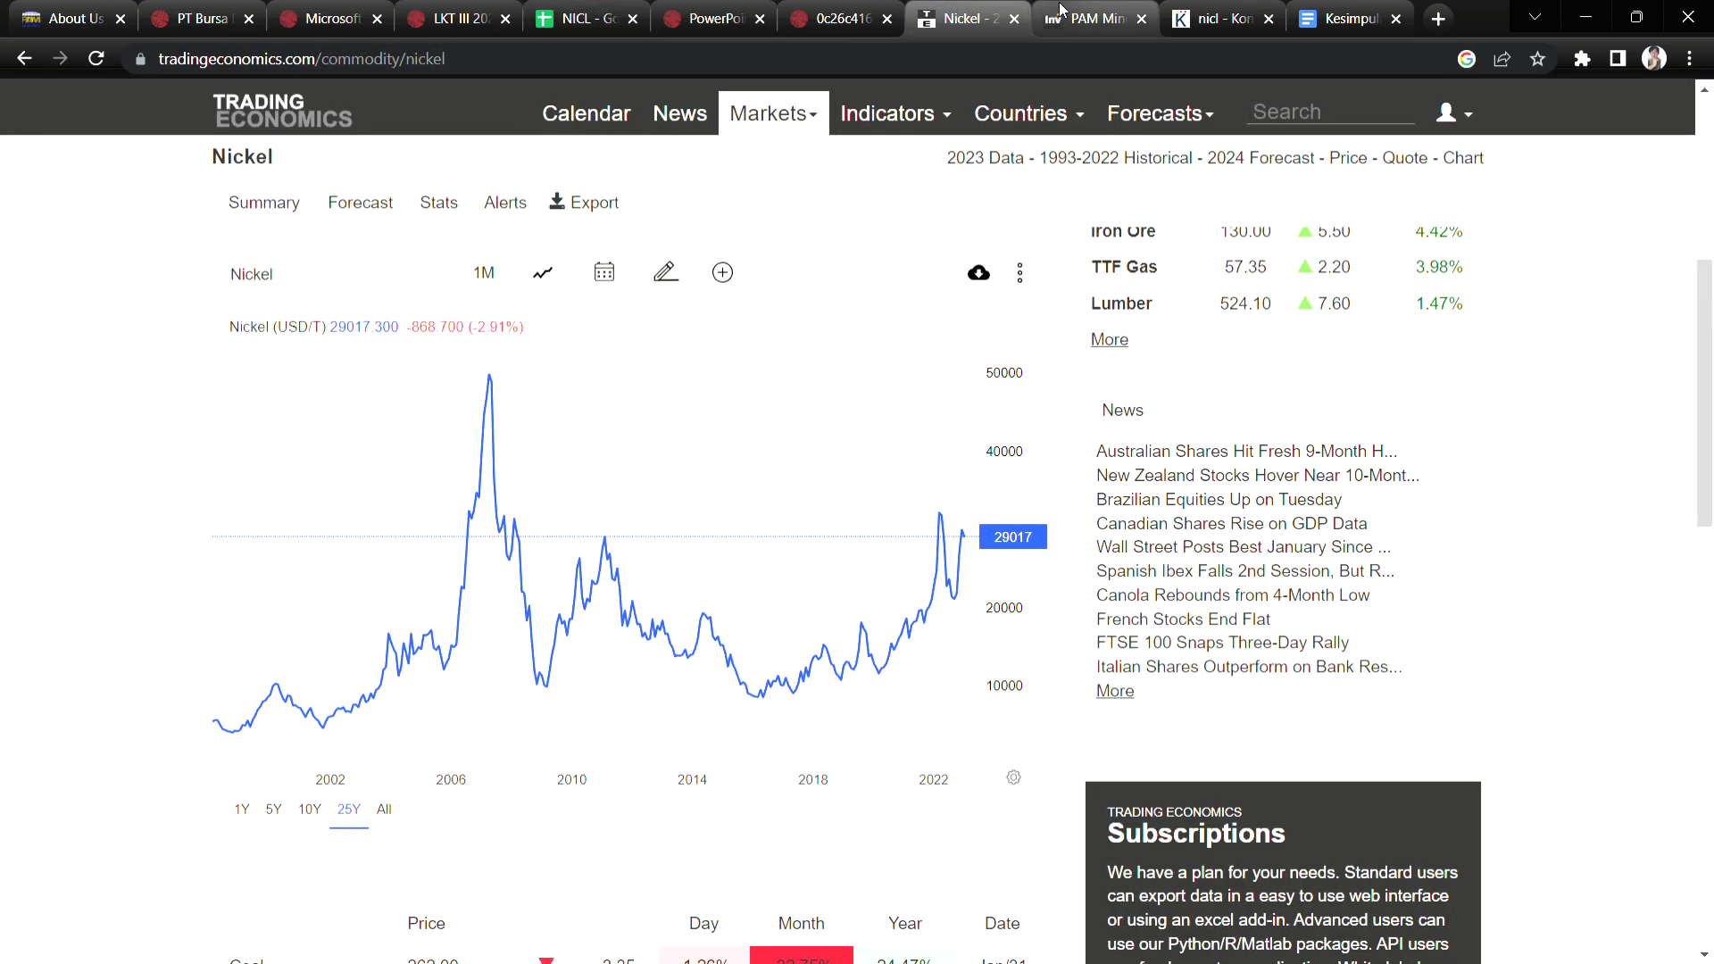
left_click(1093, 19)
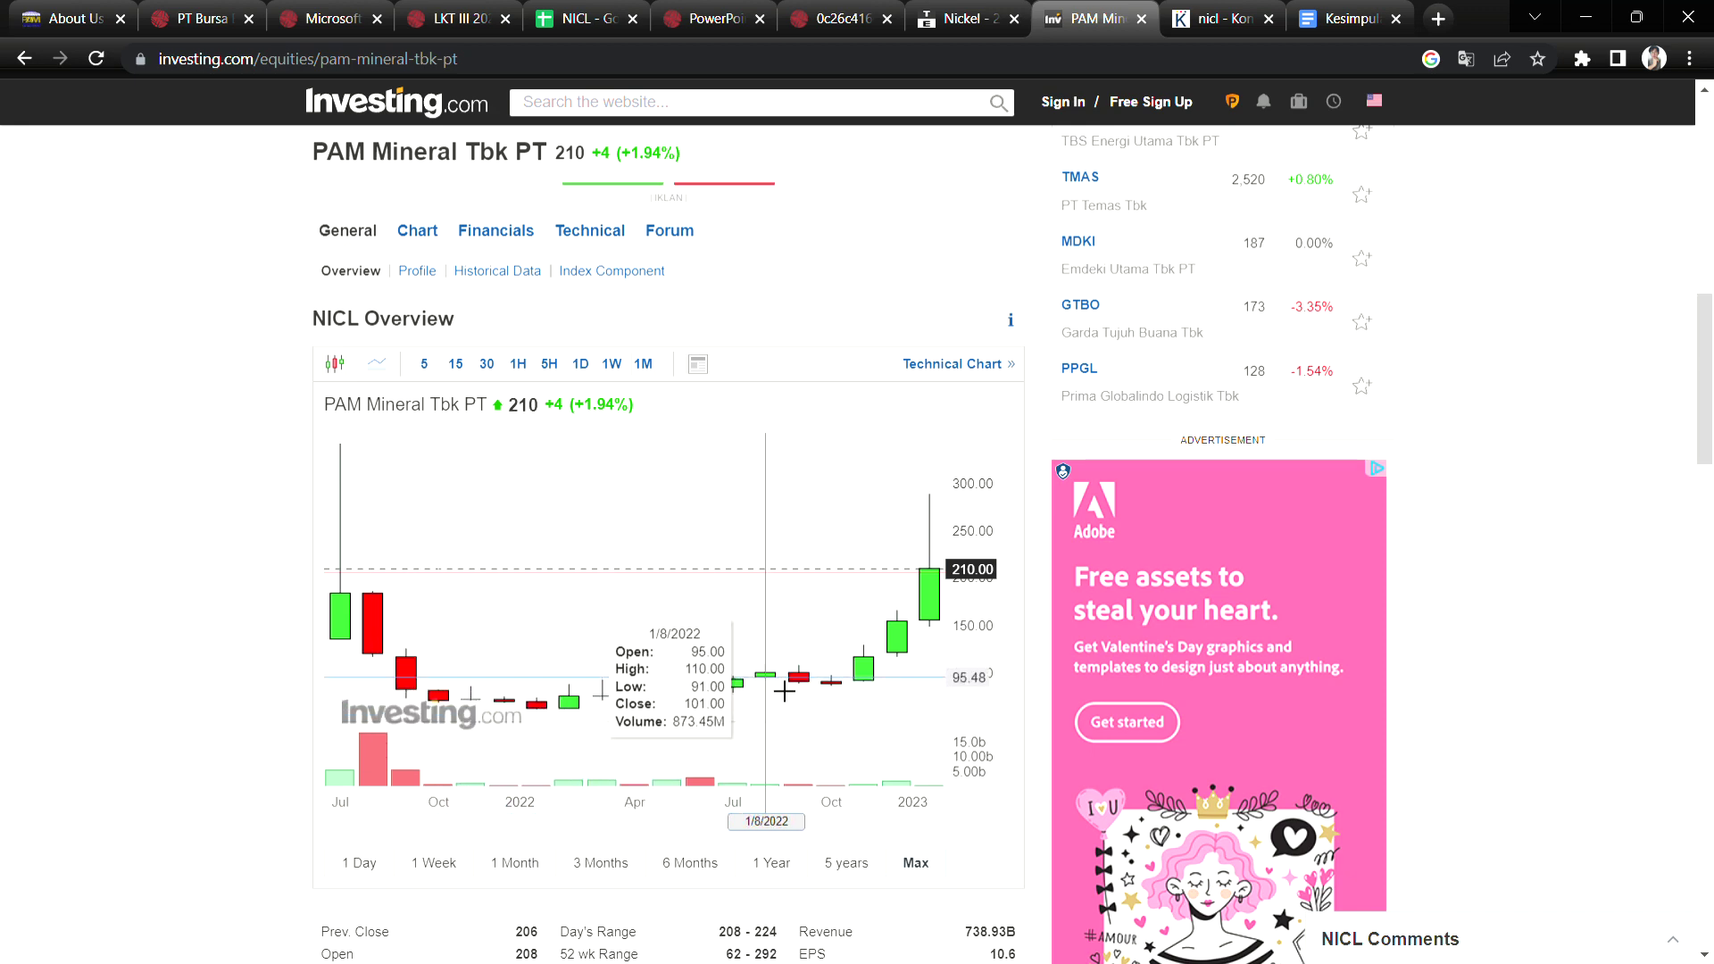
left_click(578, 11)
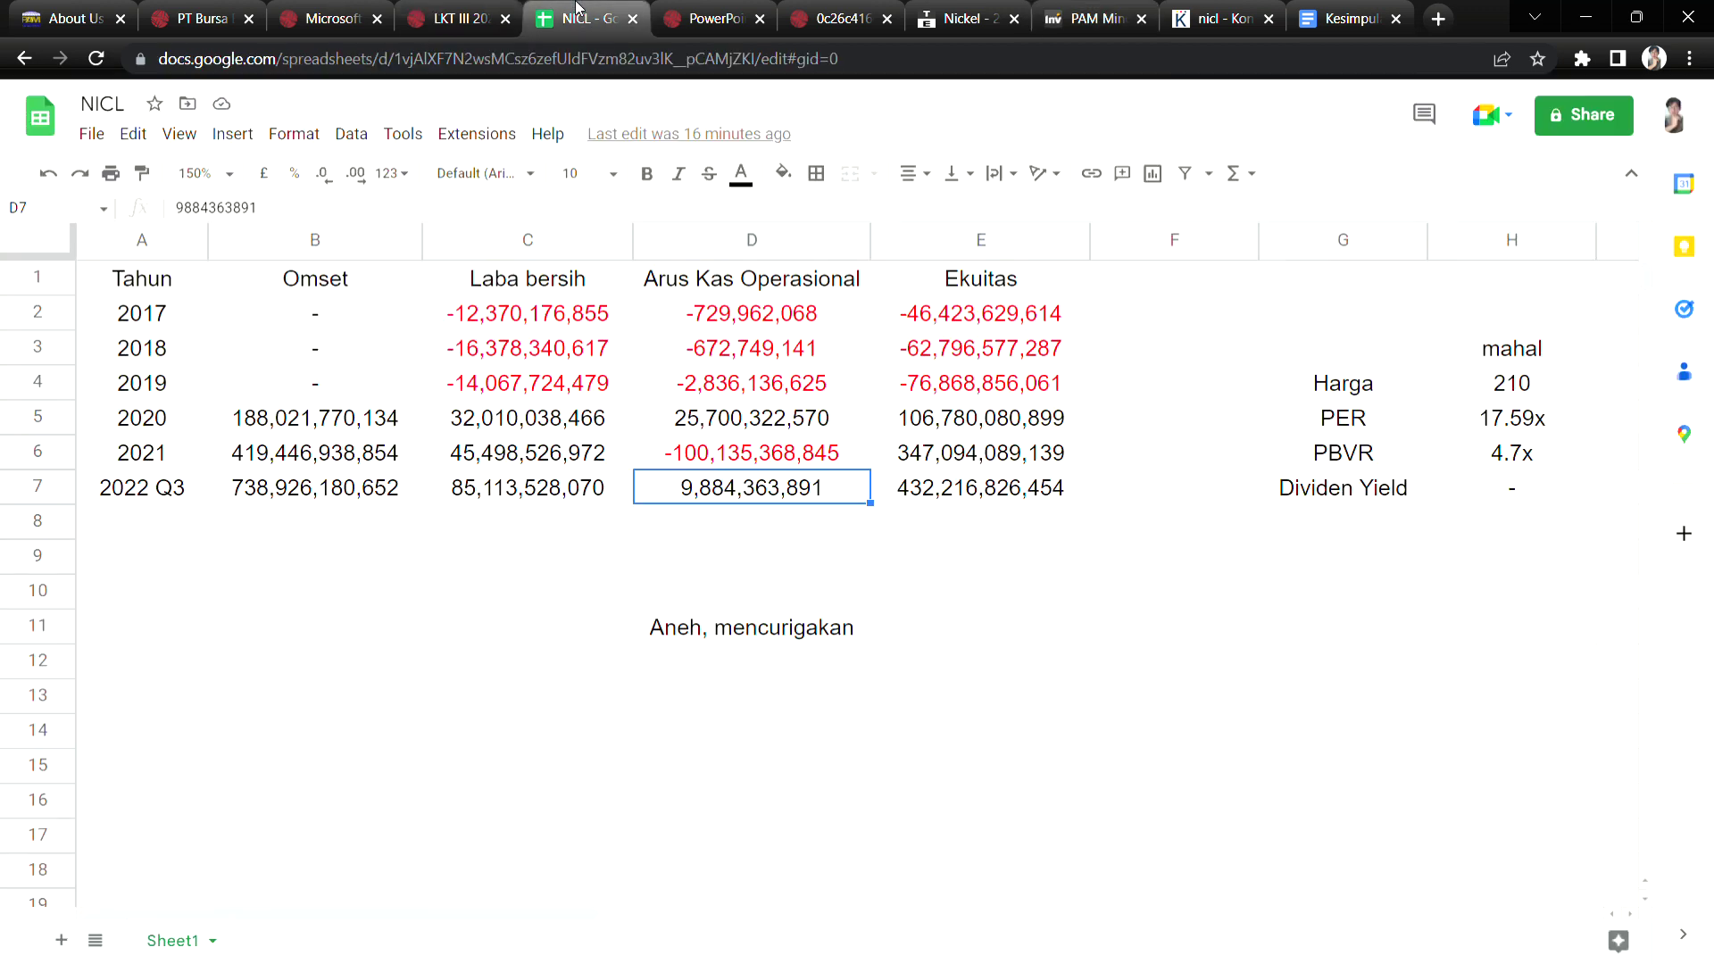
left_click(188, 499)
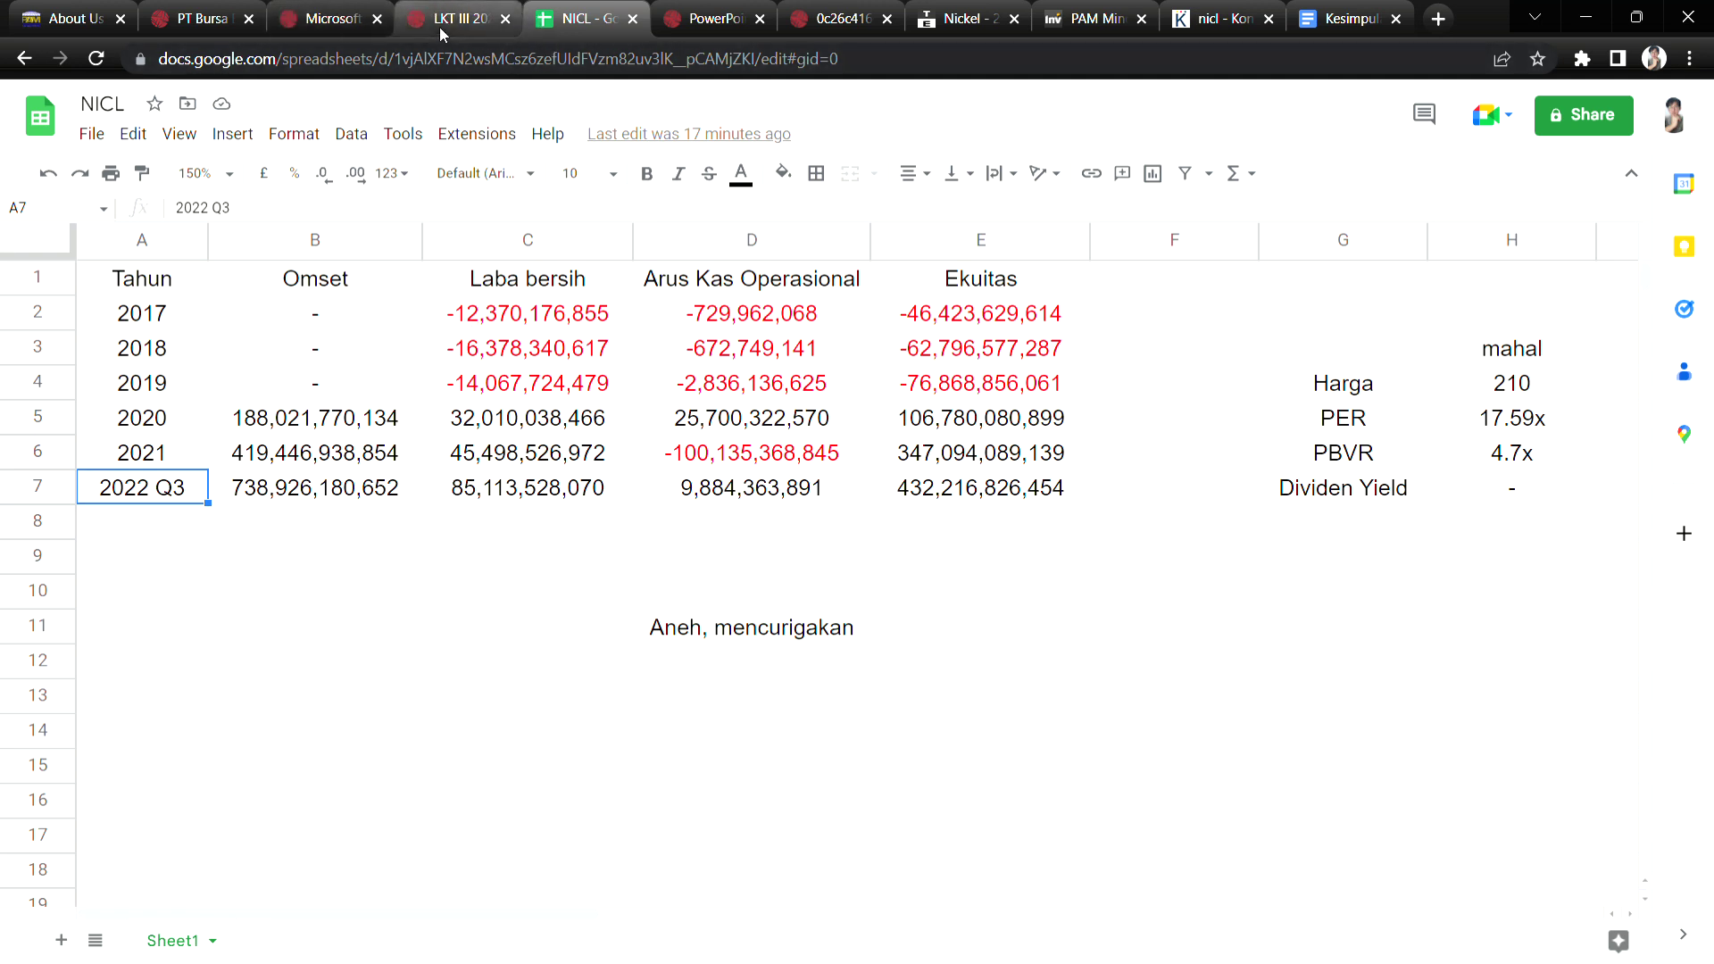
Review the 2022 Q3 revenue and net profit, PAM Mineral's share price chart, and the PER and PBVR figures in the NICL spreadsheet.
left_click(401, 497)
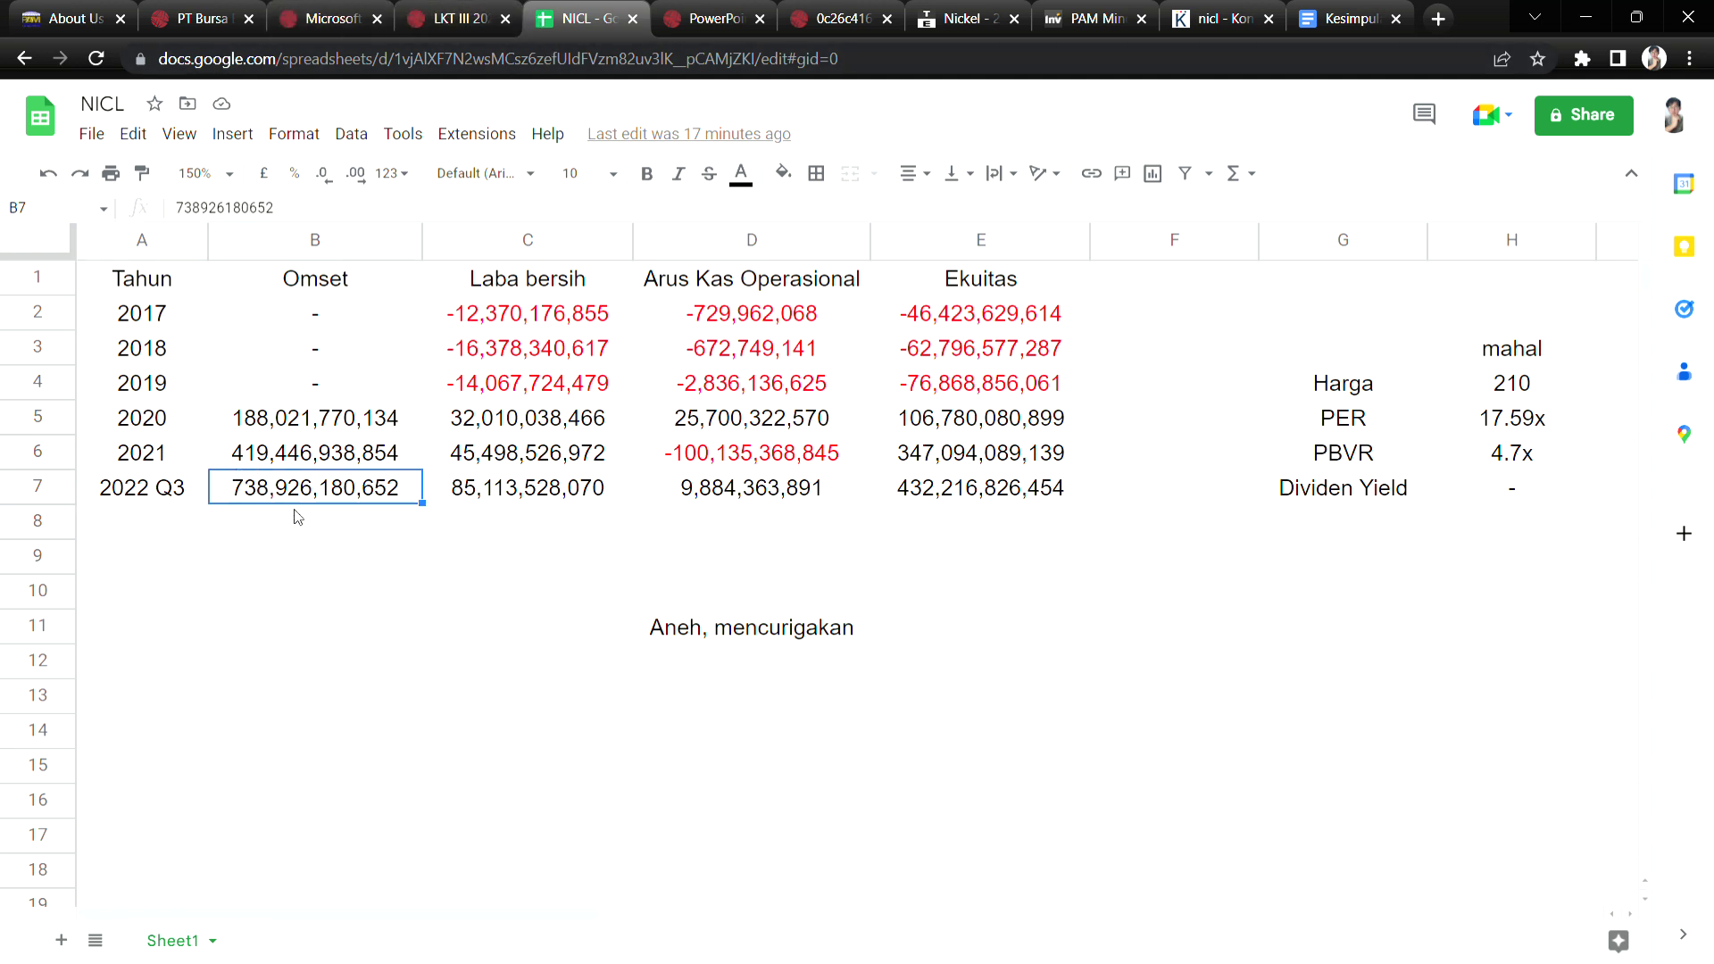
left_click(462, 498)
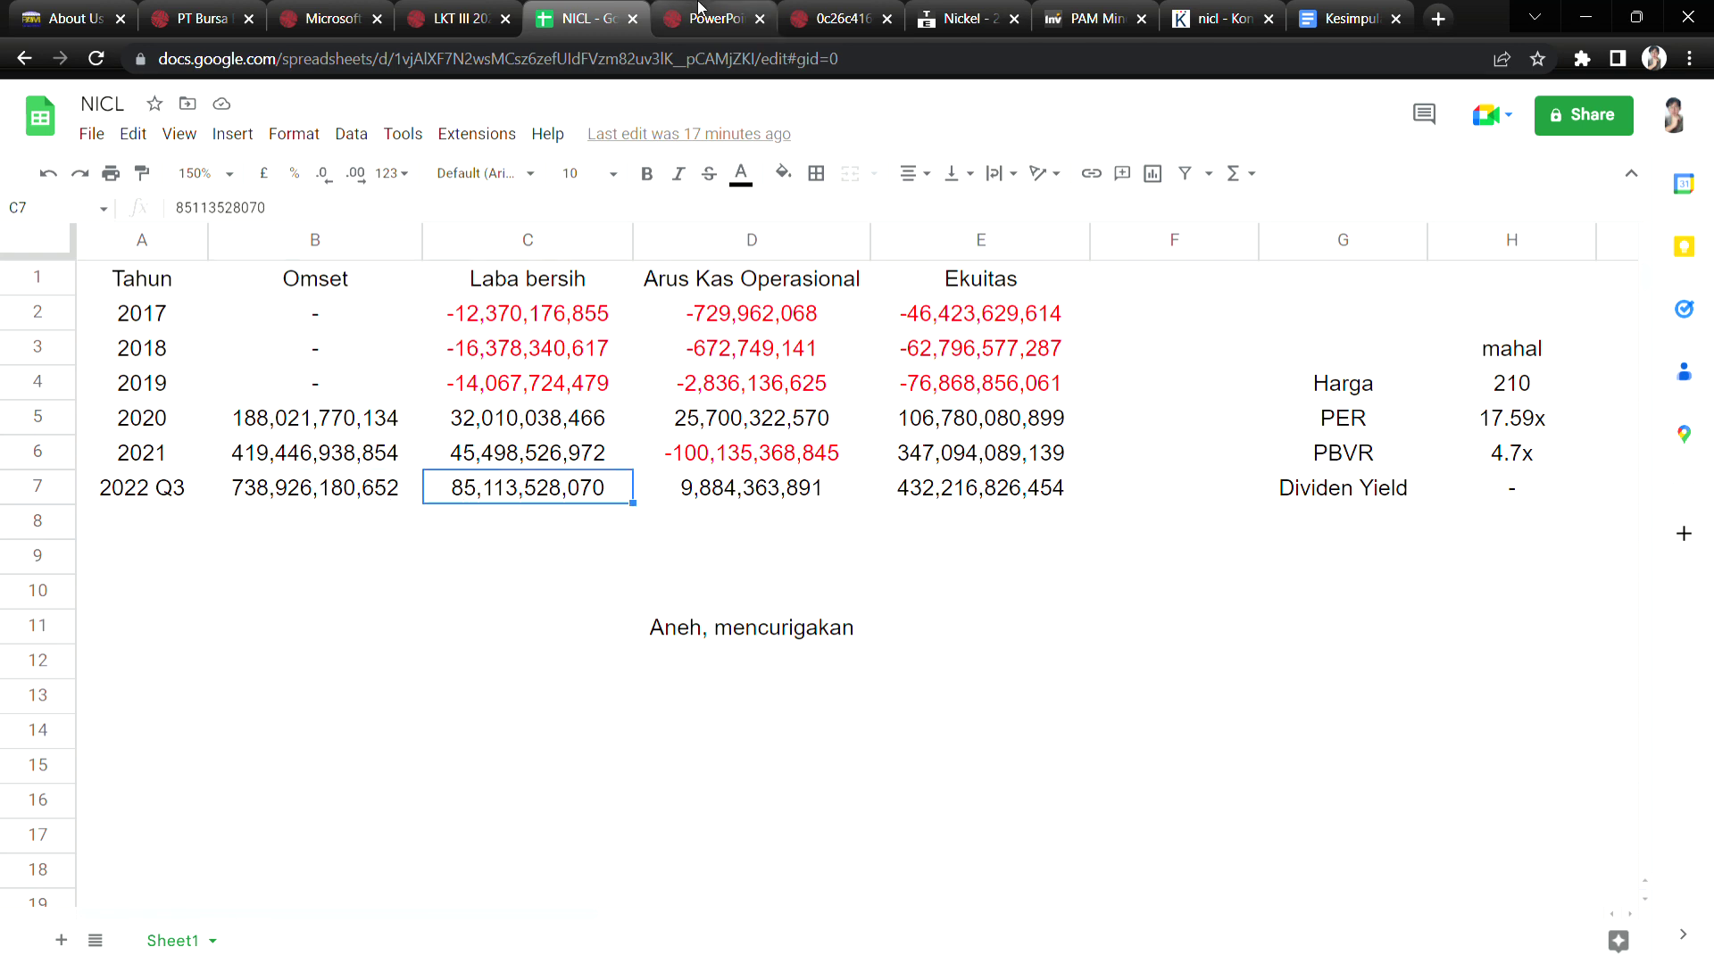
left_click(1091, 18)
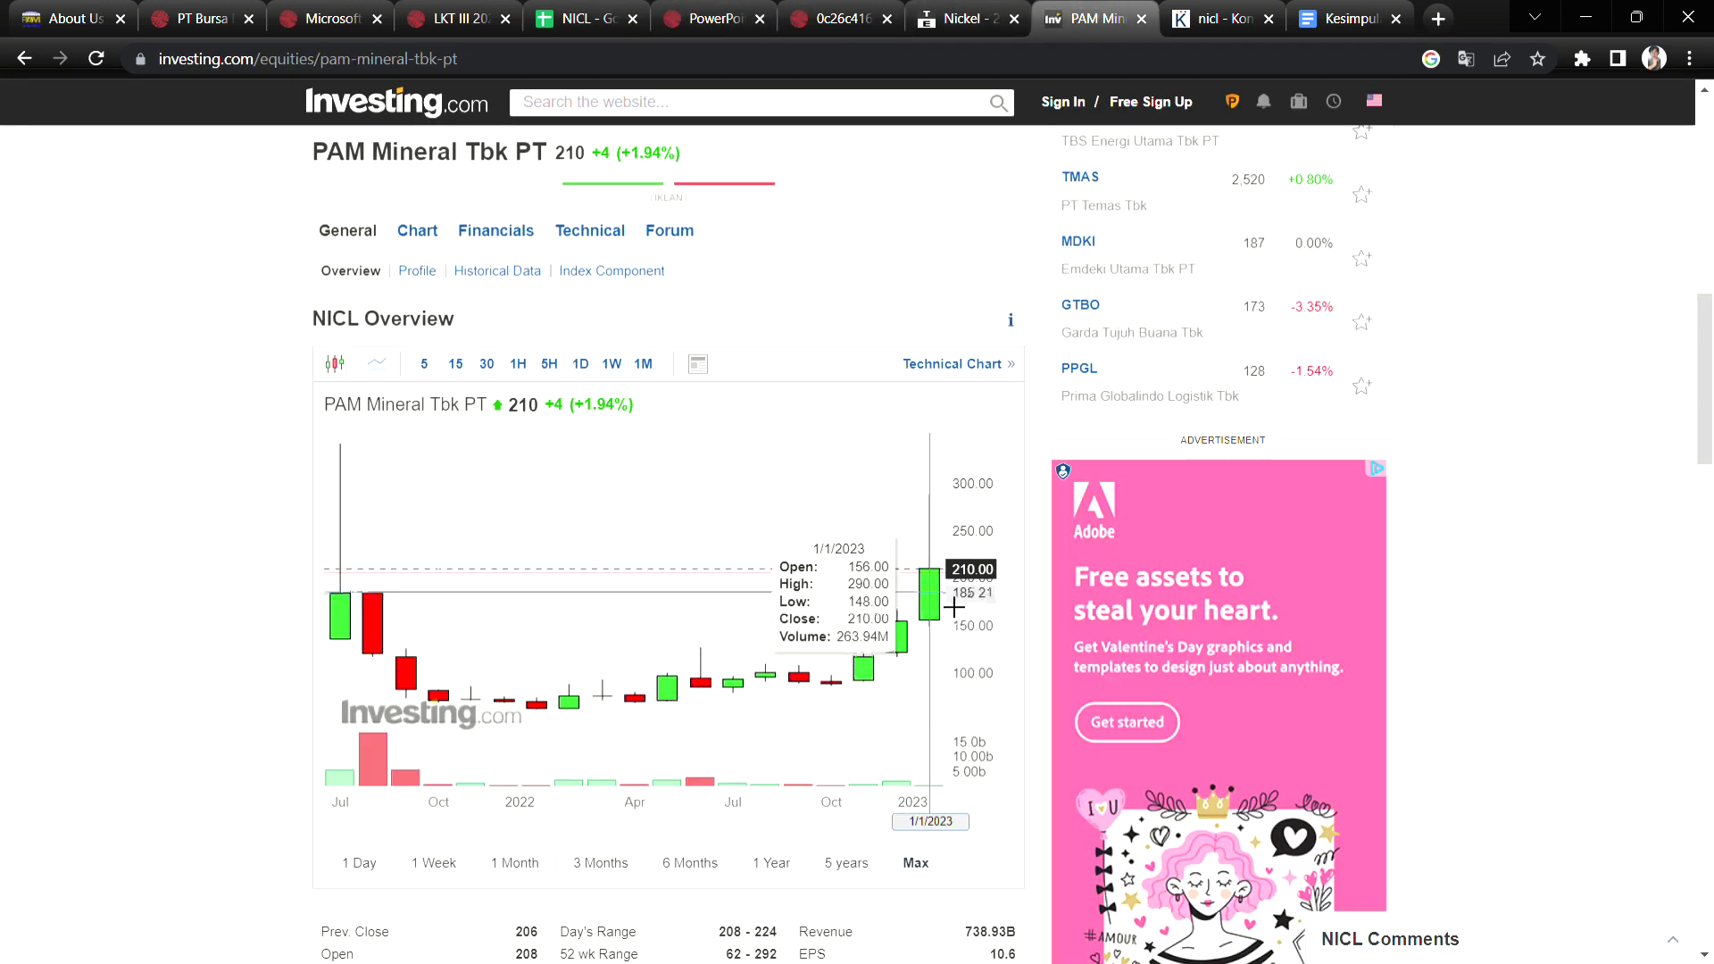
left_click(572, 9)
left_click(1567, 424)
left_click(1561, 460)
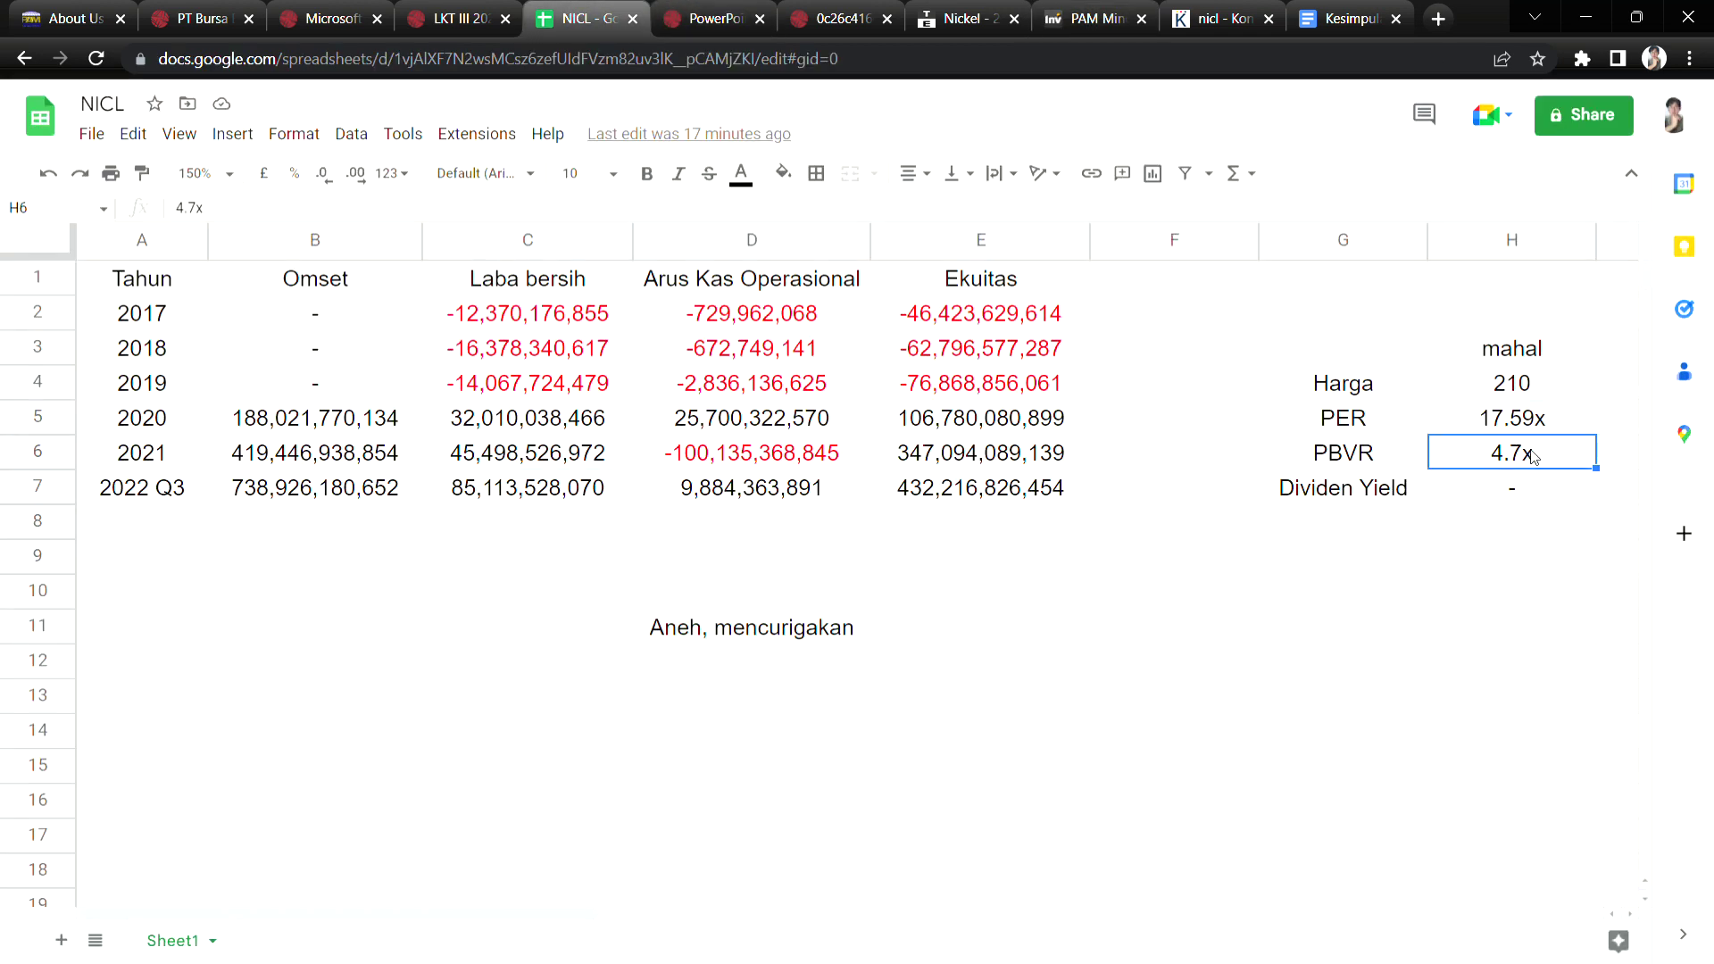
Skim Kontan's news search results for NICL, from the latest headlines to the older production target articles.
left_click(710, 18)
left_click(839, 18)
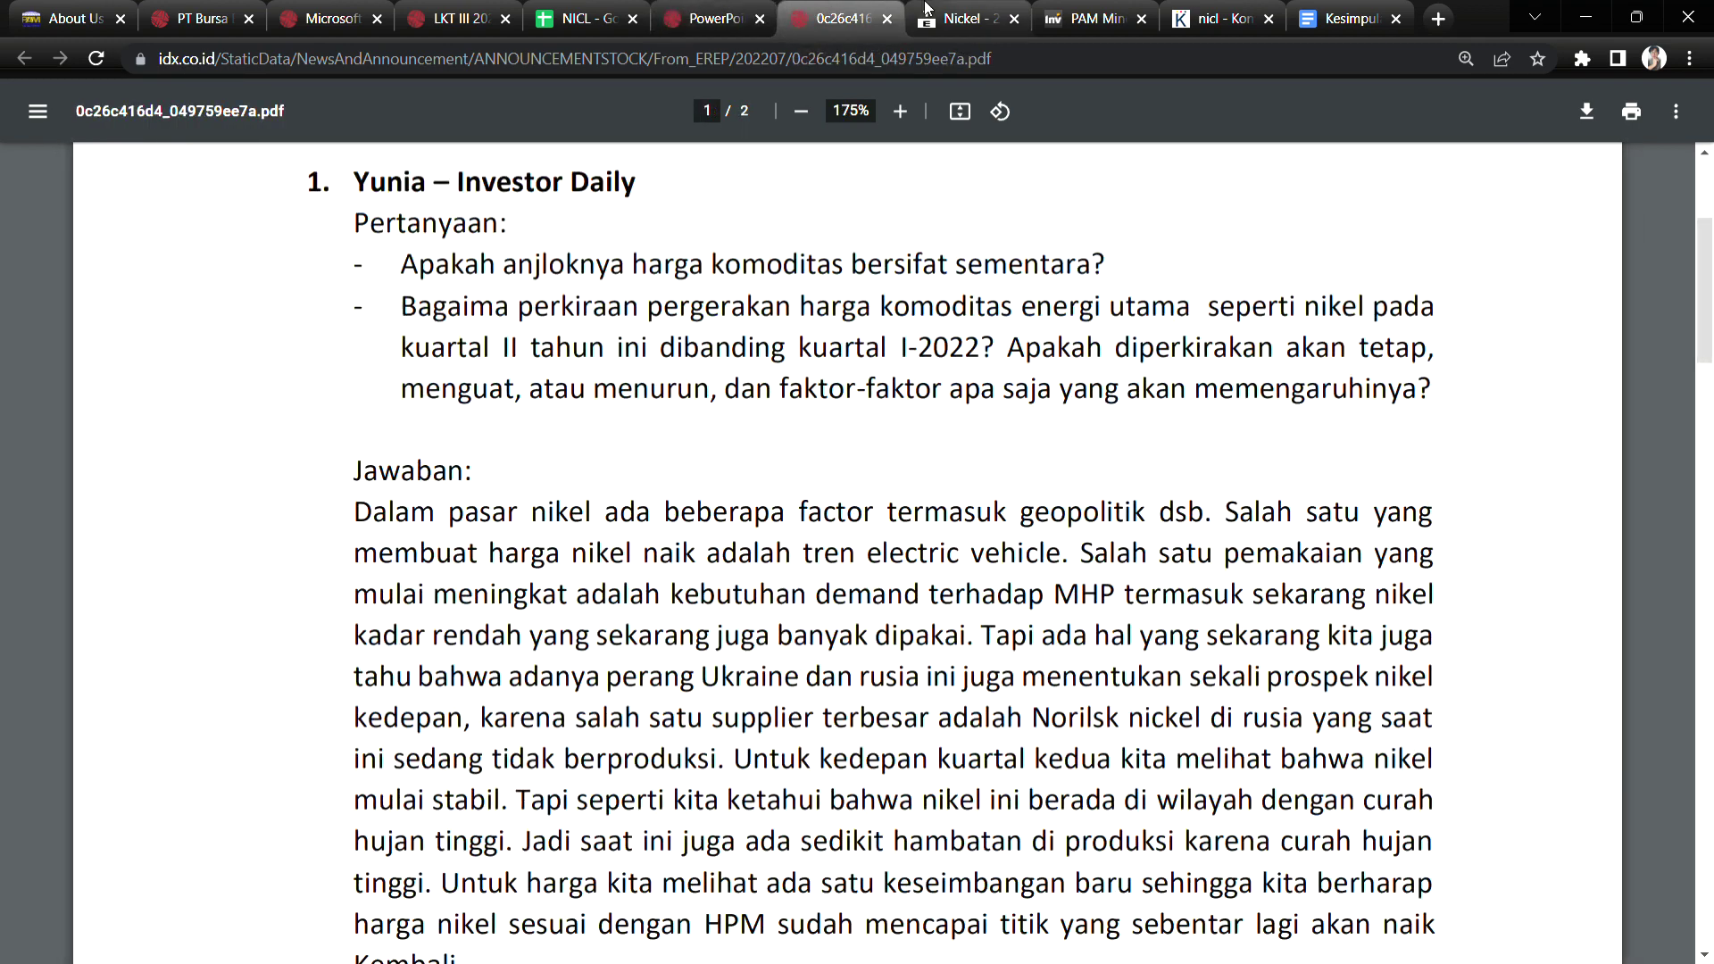
left_click(928, 16)
left_click(1093, 18)
left_click(1187, 27)
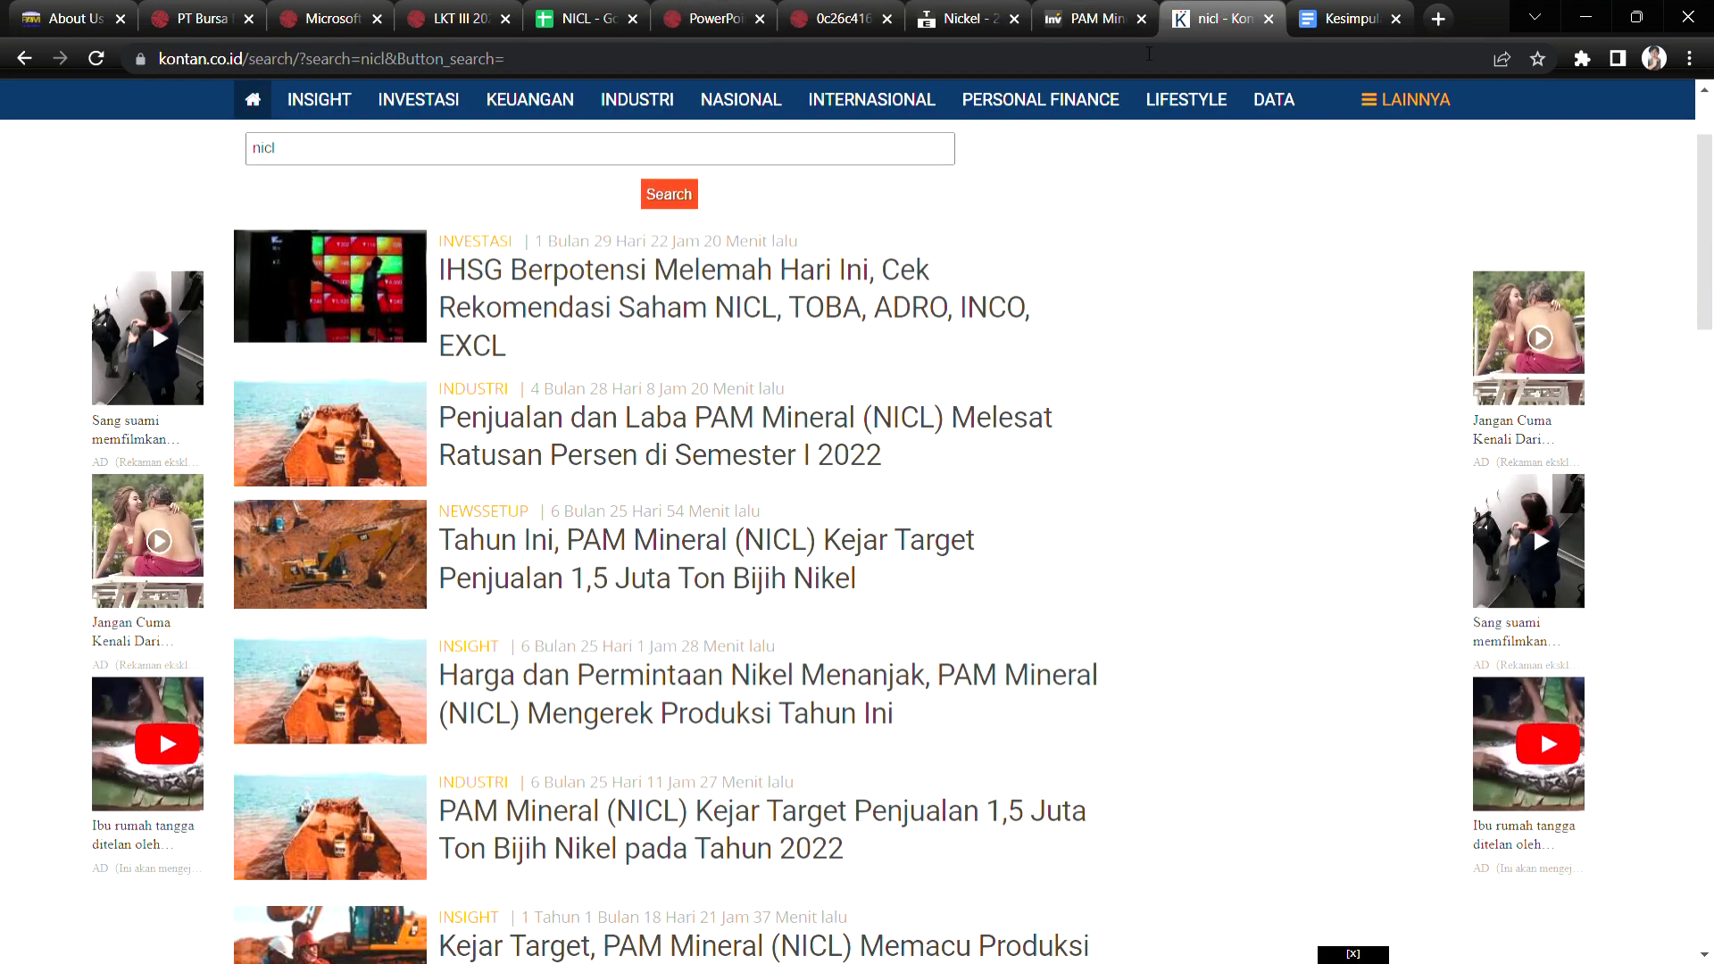
scroll(1710, 241, "up", 2)
scroll(1710, 241, "down", 2)
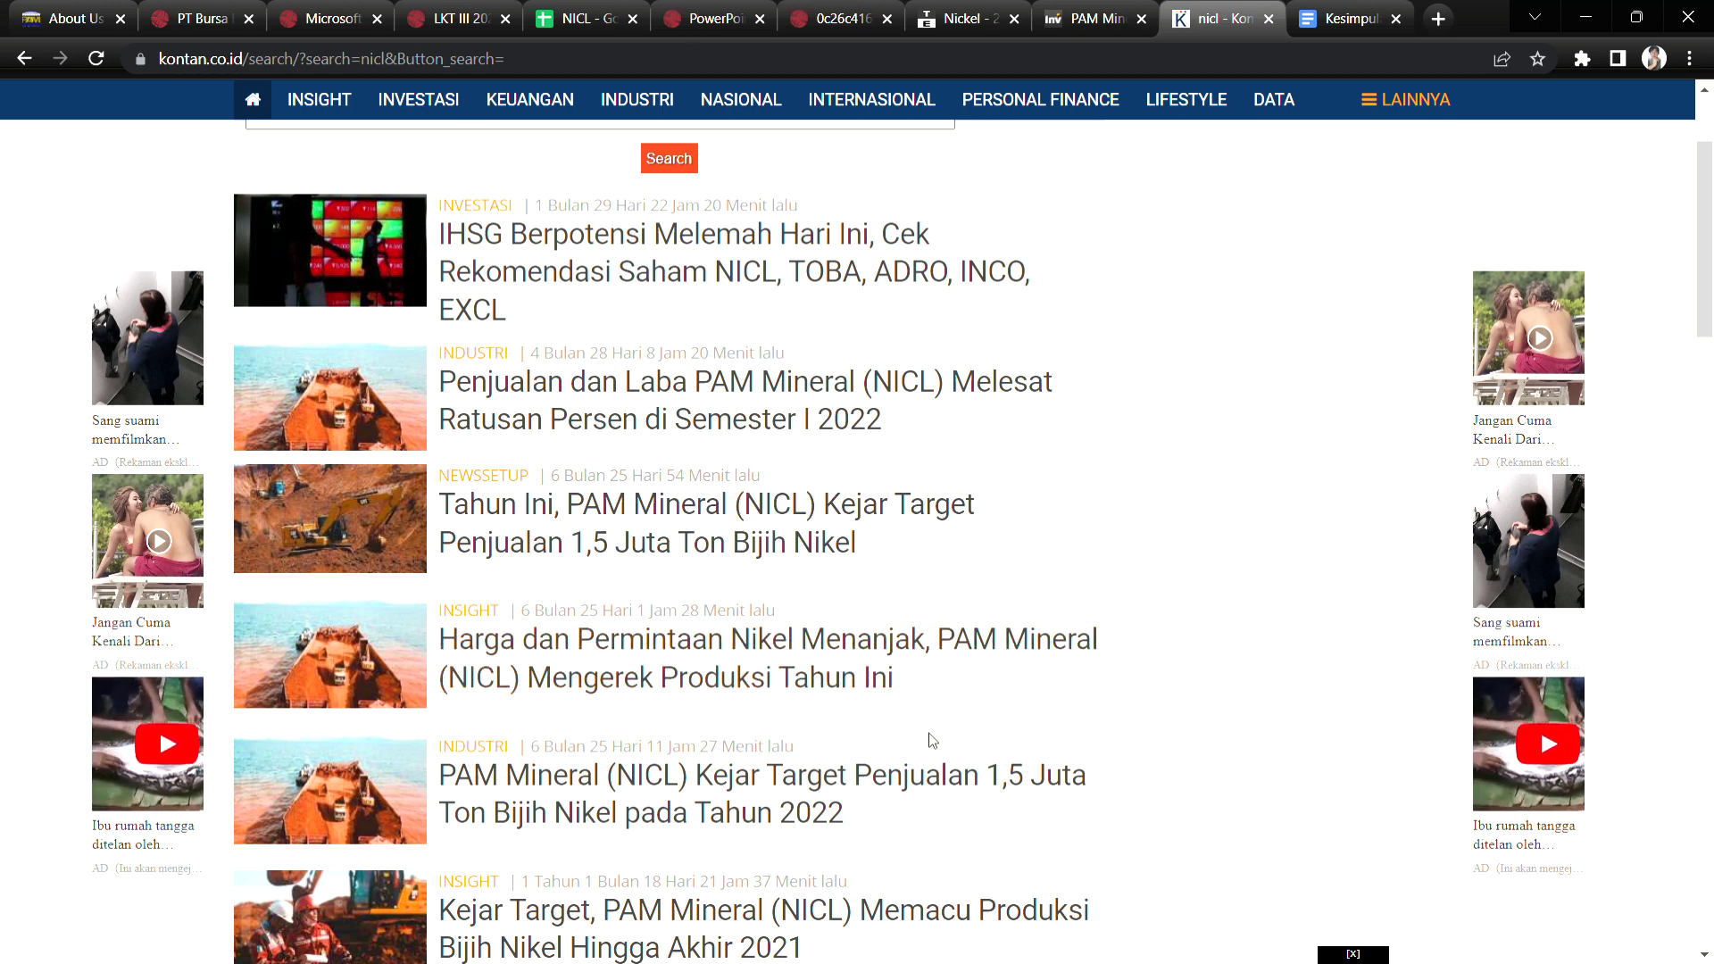
scroll(1709, 413, "down", 5)
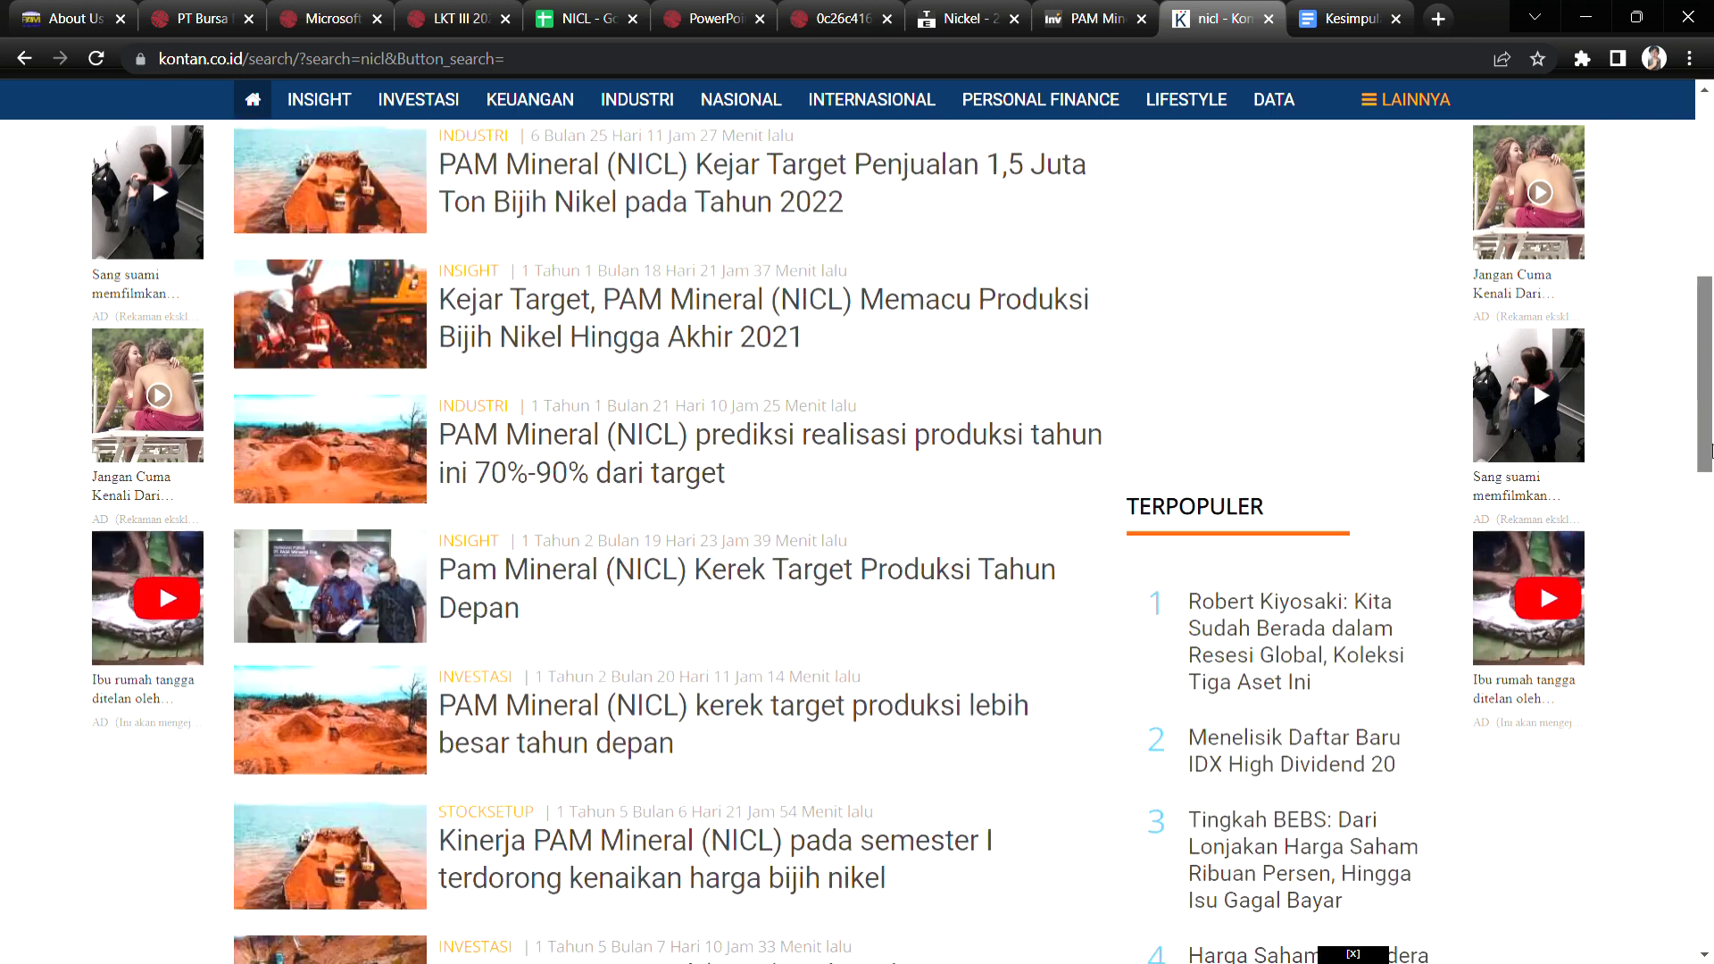
scroll(1711, 414, "down", 6)
scroll(1711, 414, "up", 15)
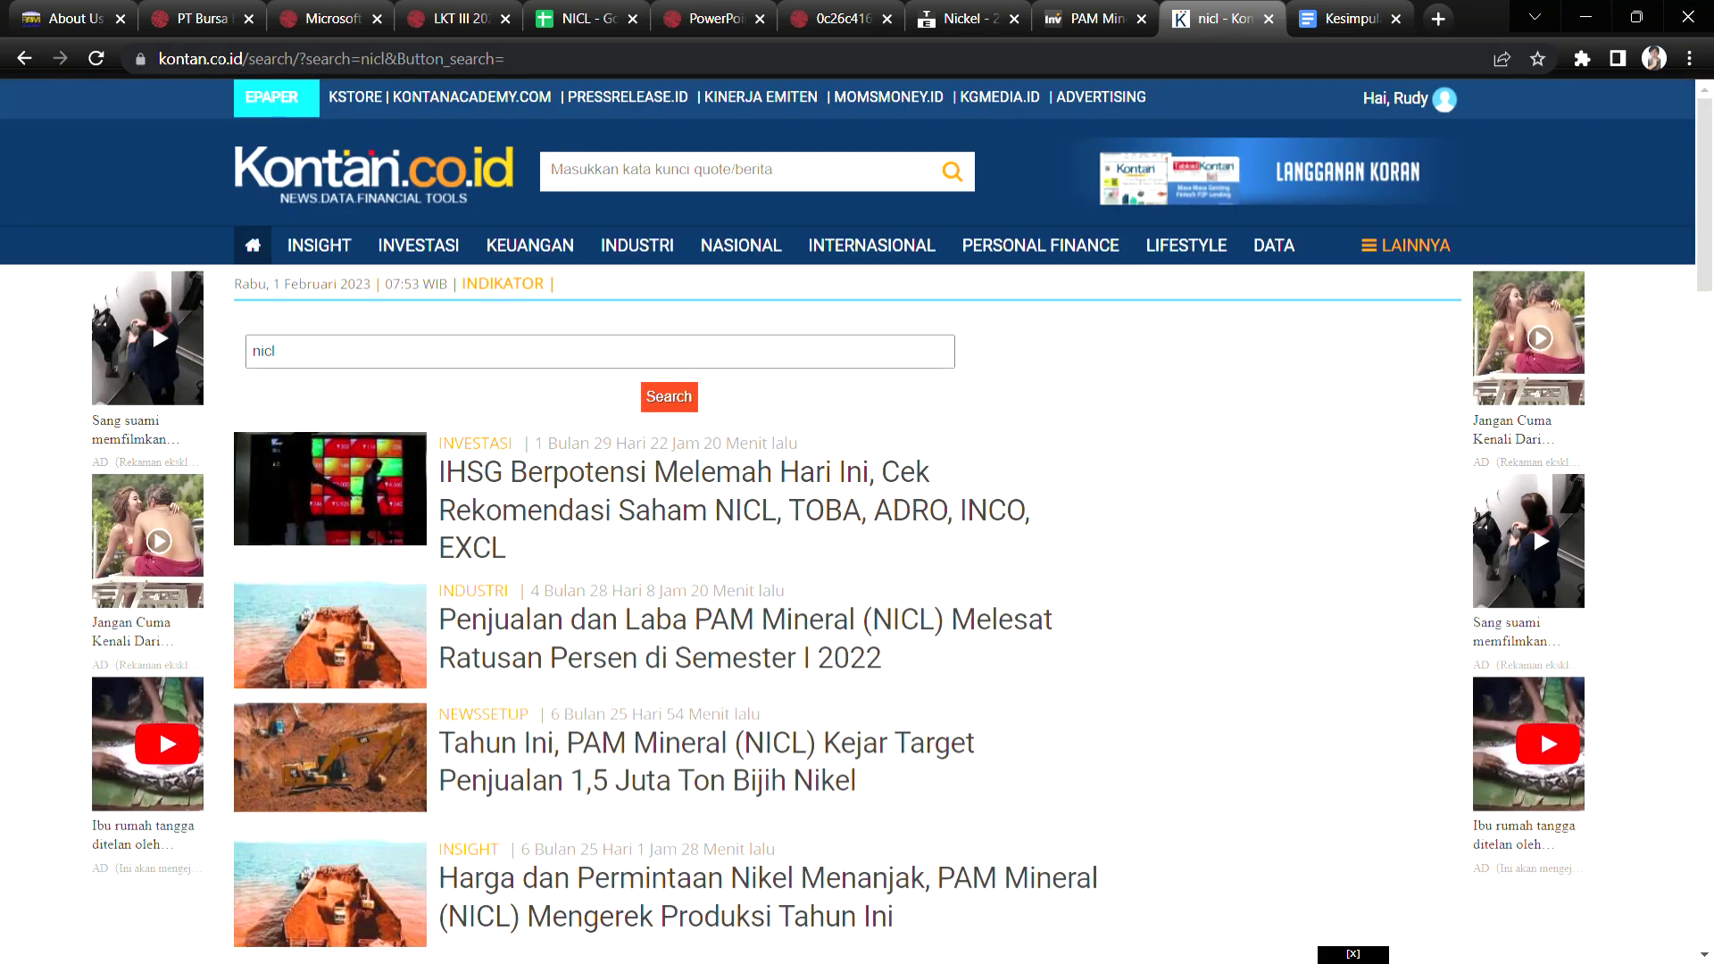
left_click(642, 178)
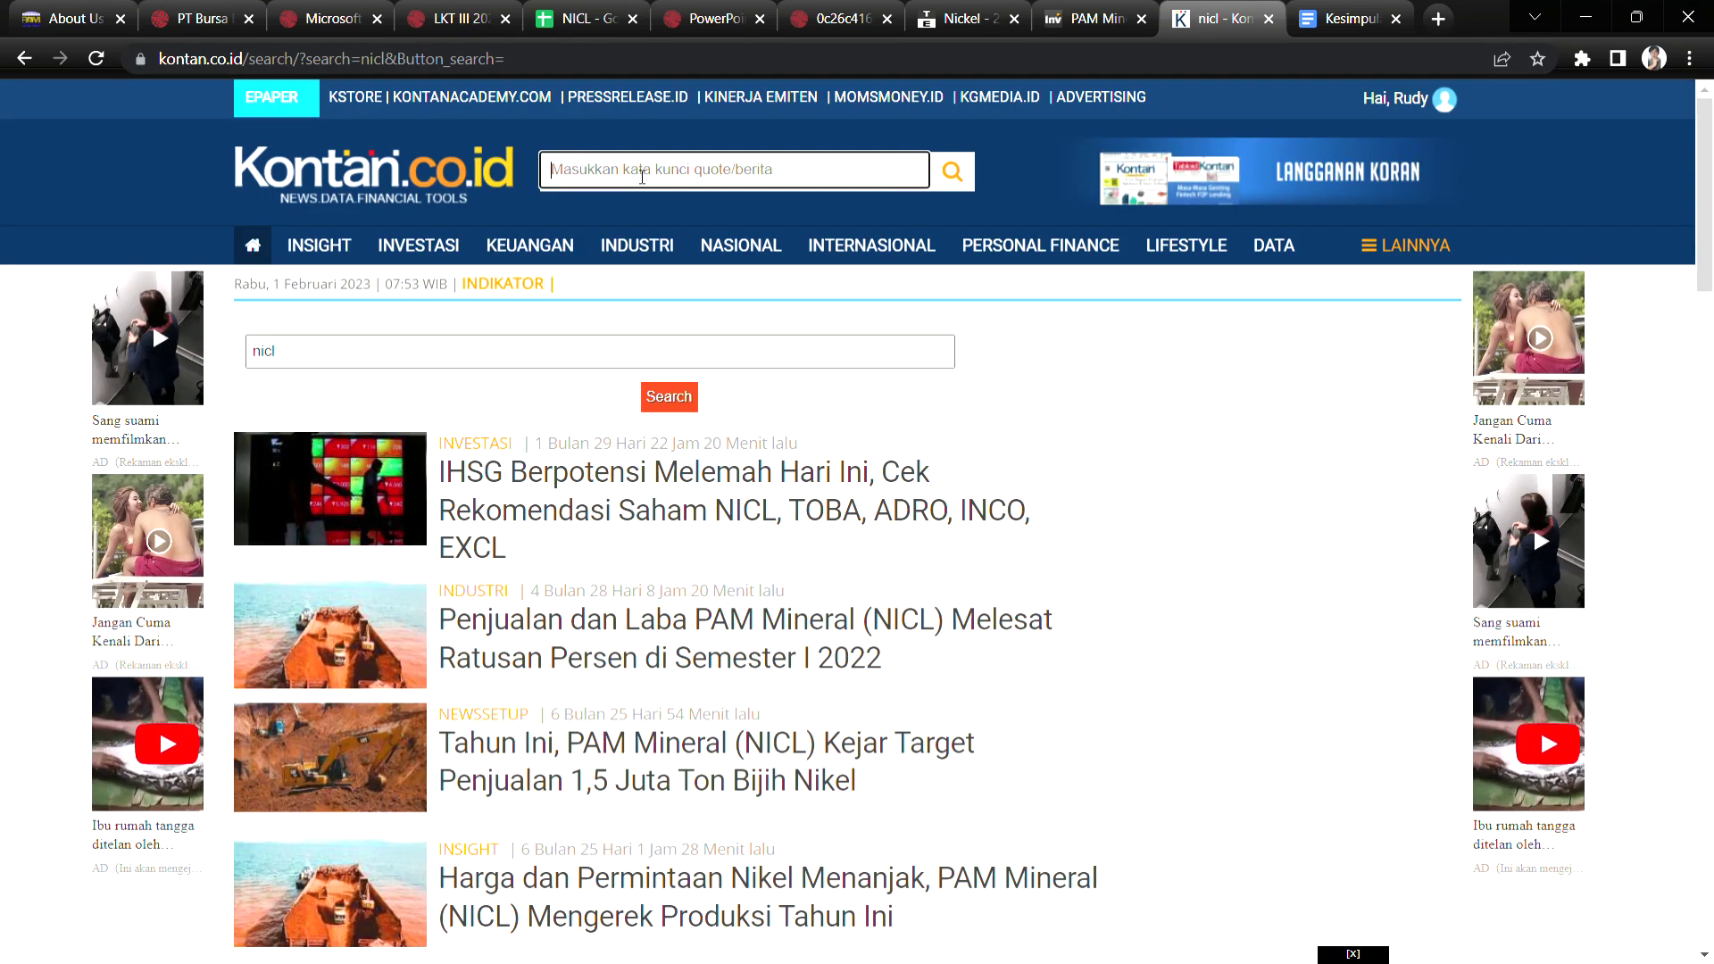
scroll(1711, 276, "down", 3)
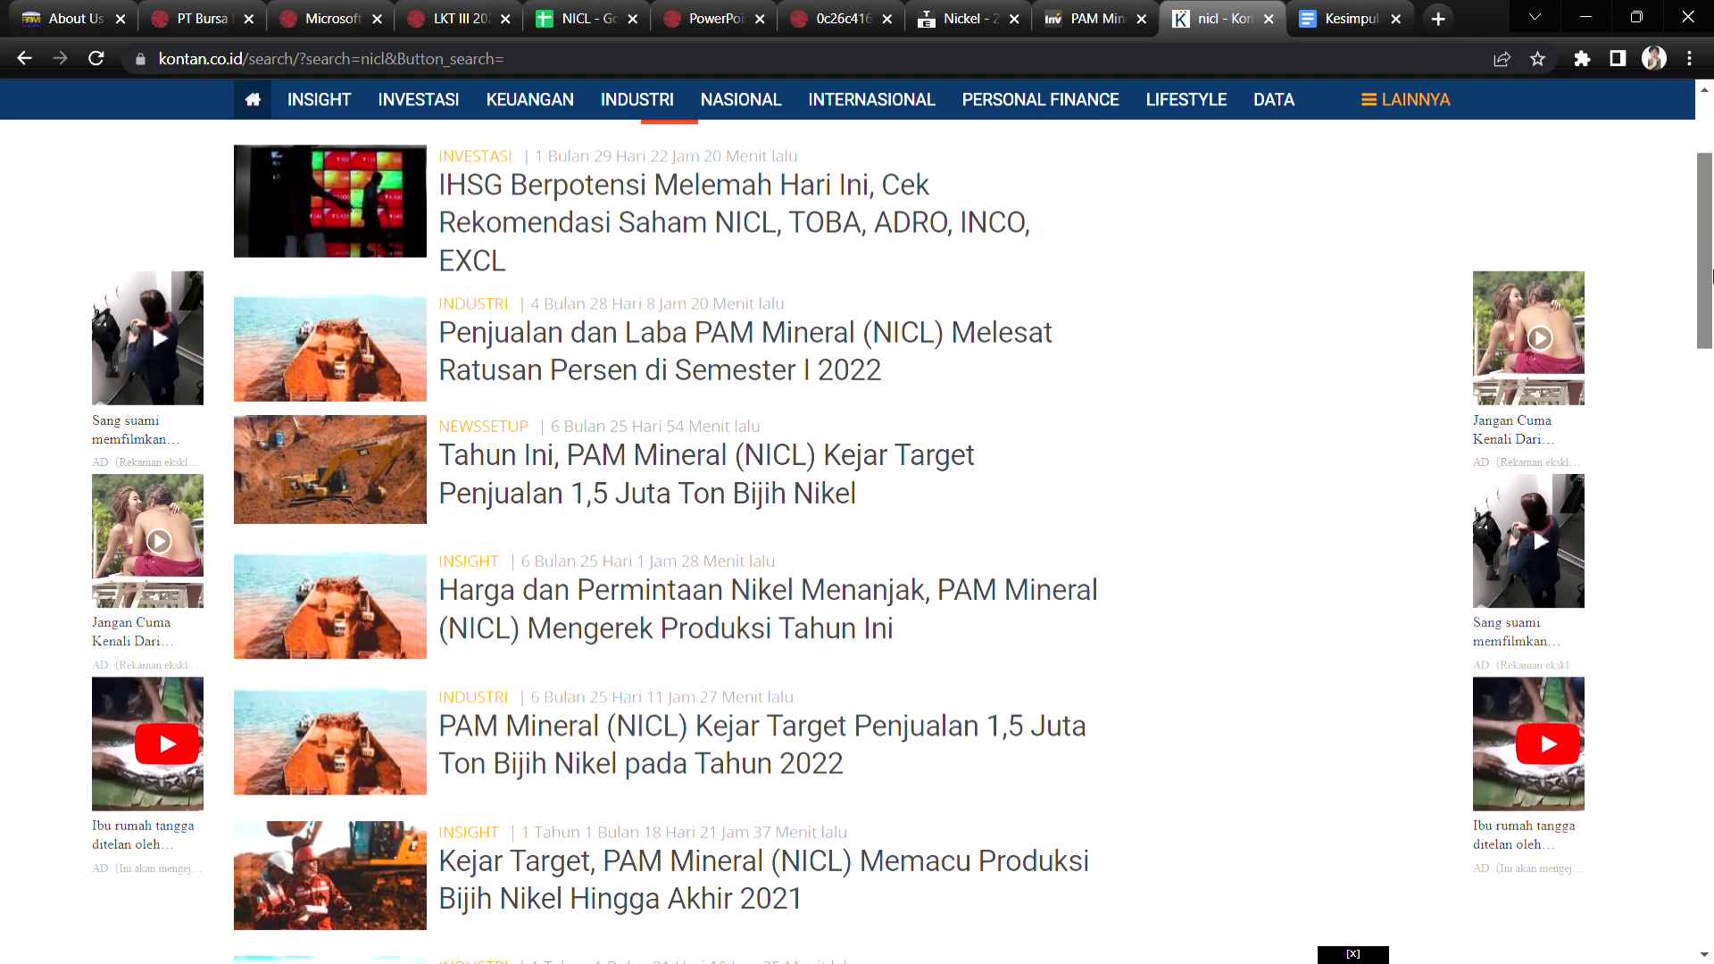
scroll(1711, 277, "up", 2)
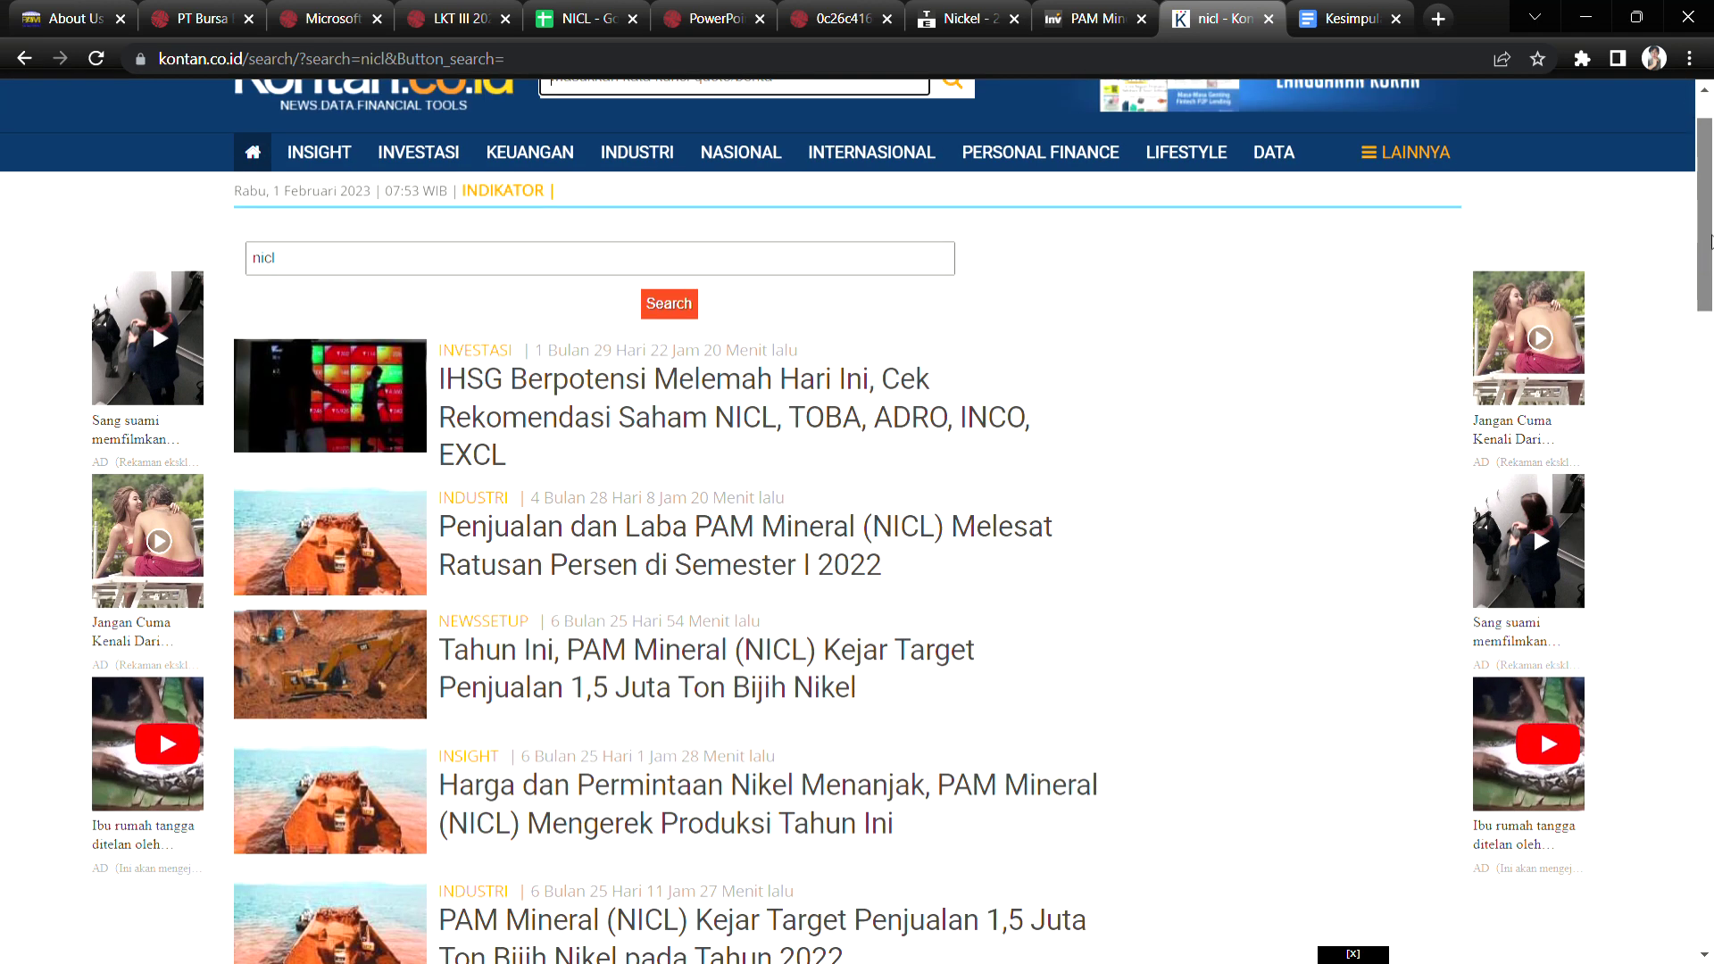
scroll(1711, 243, "up", 1)
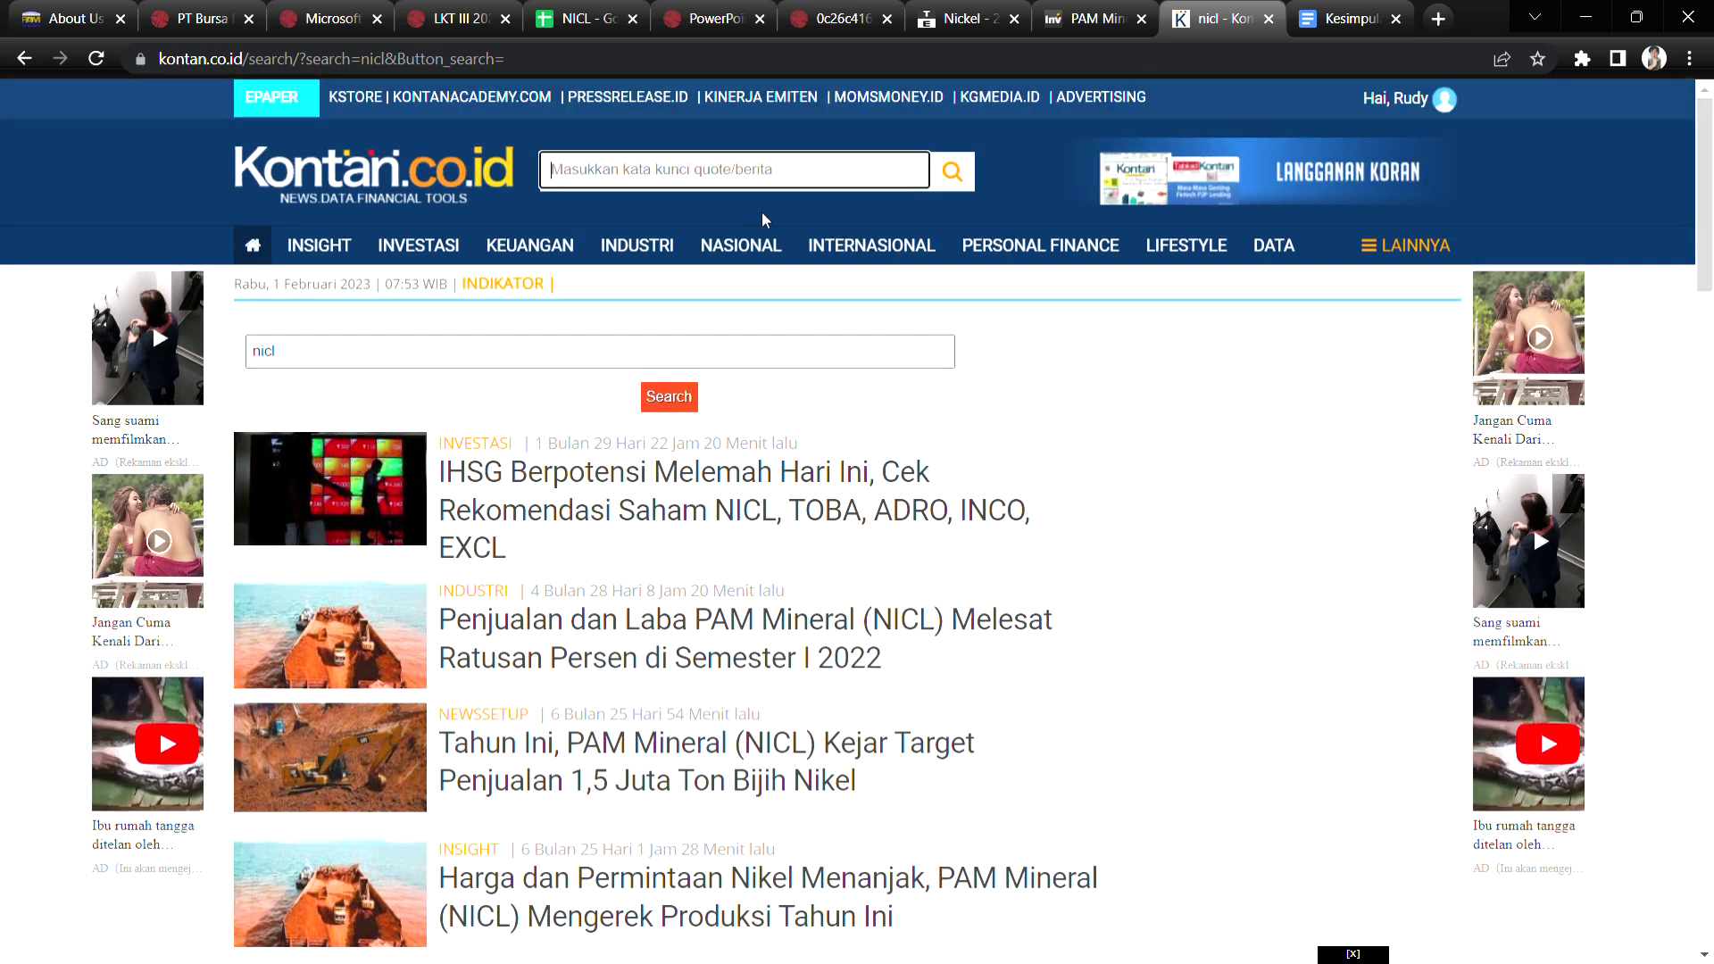
In the Kesimpulan analisa saham document, write "Prospek bisnis sangat menjanjikan untuk beberapa tahun ke depan karena bergerak di pertambangan Nikel" below the KESIMPULAN heading.
left_click(1326, 17)
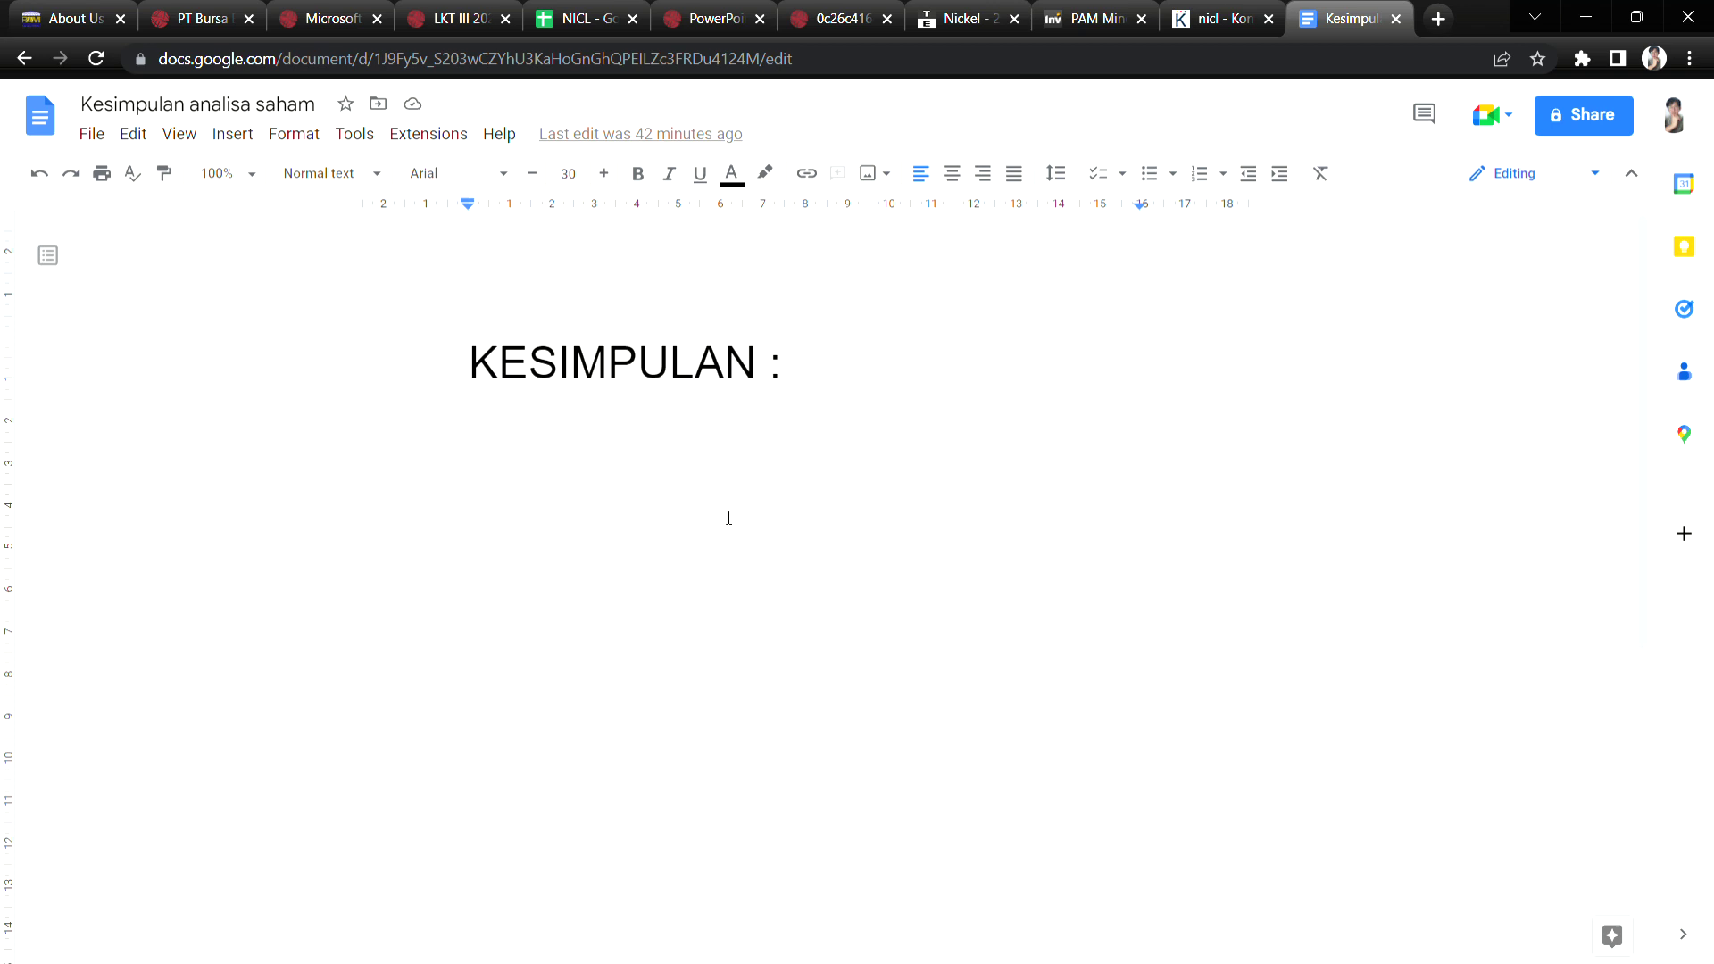
type("Prospek bisnis ")
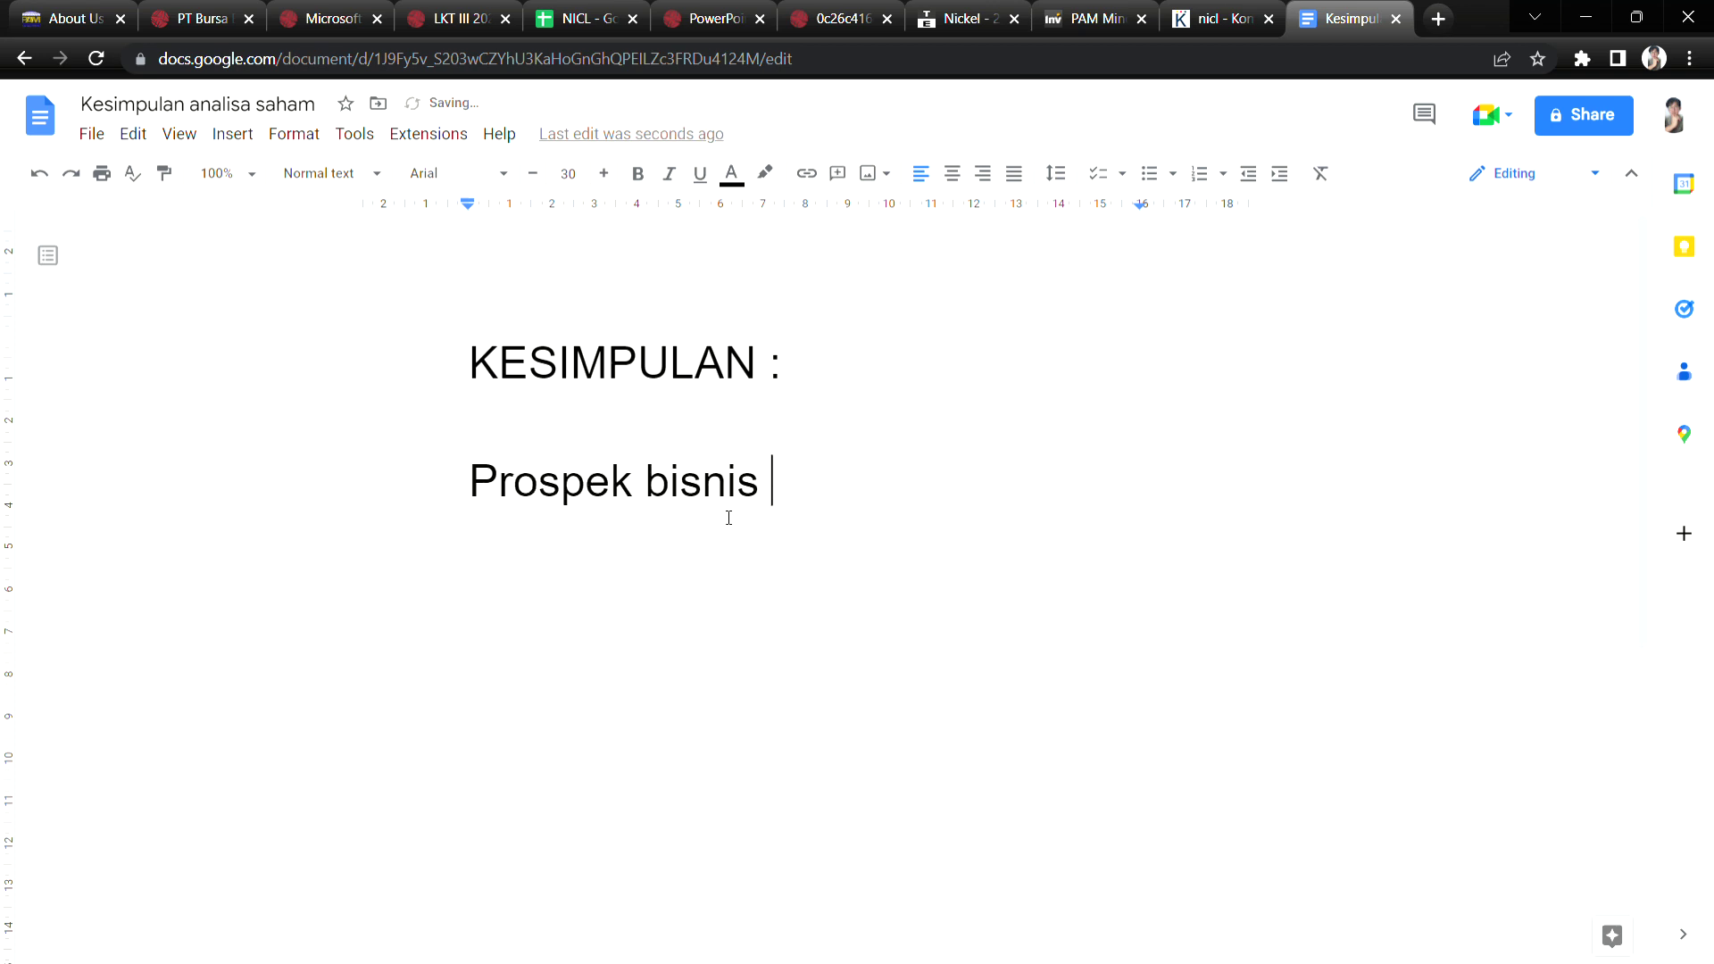
type("sangat menja")
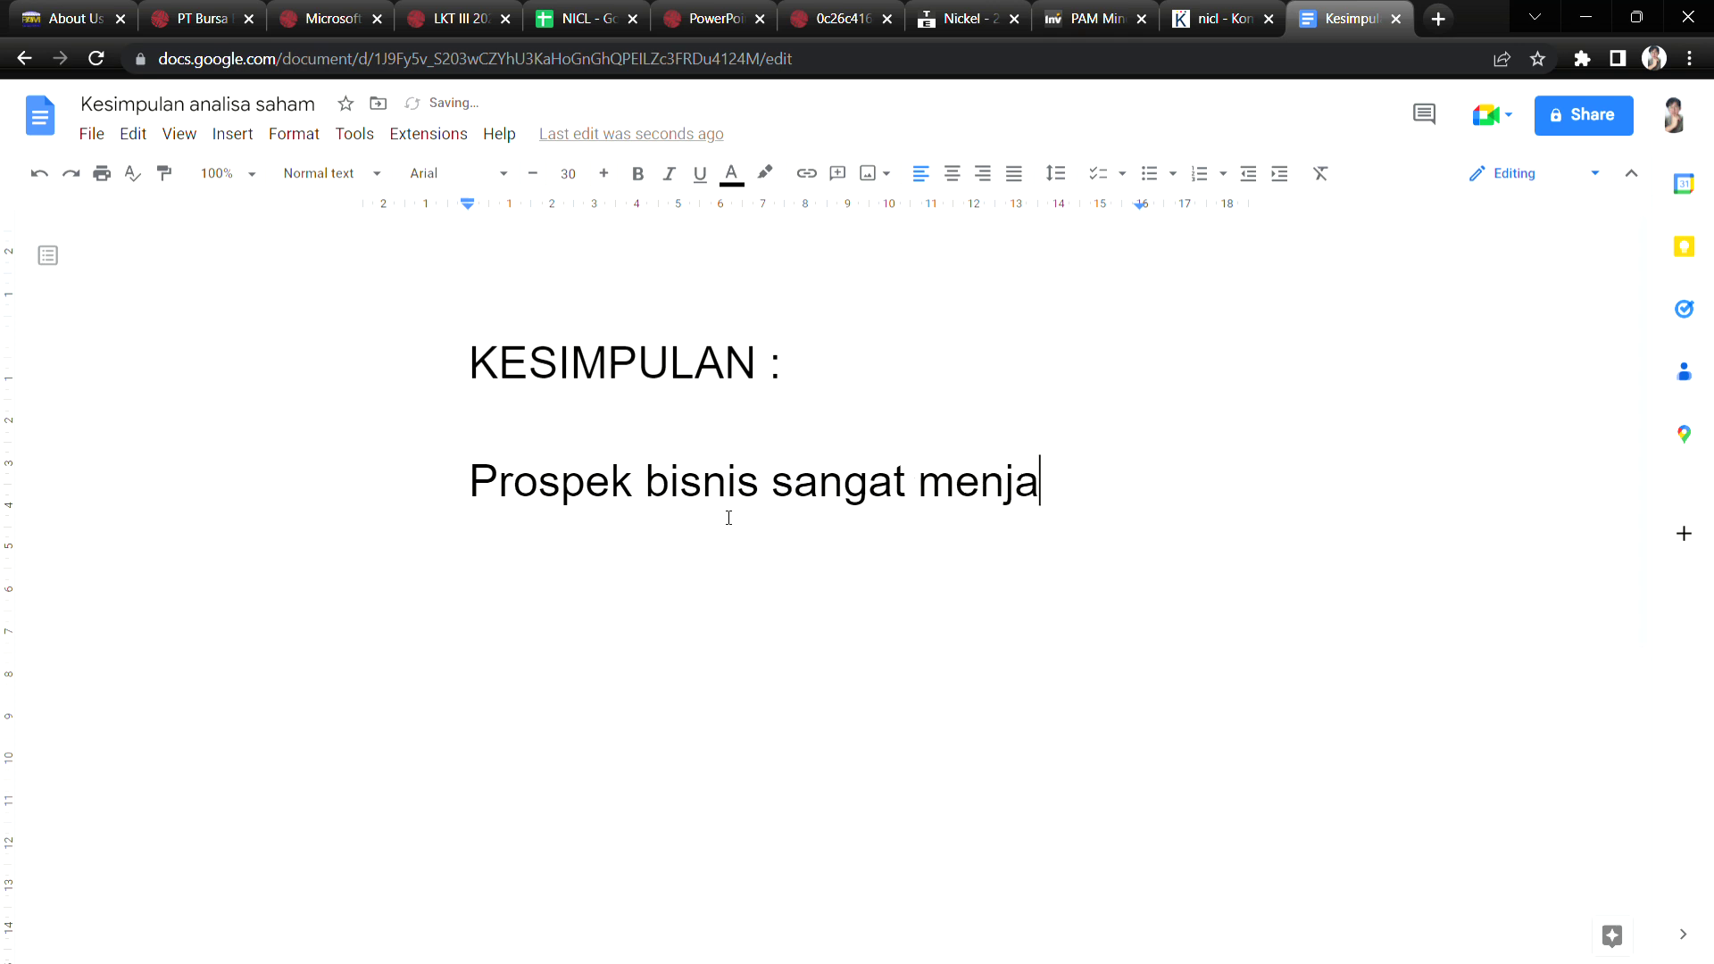
type("njikan utn")
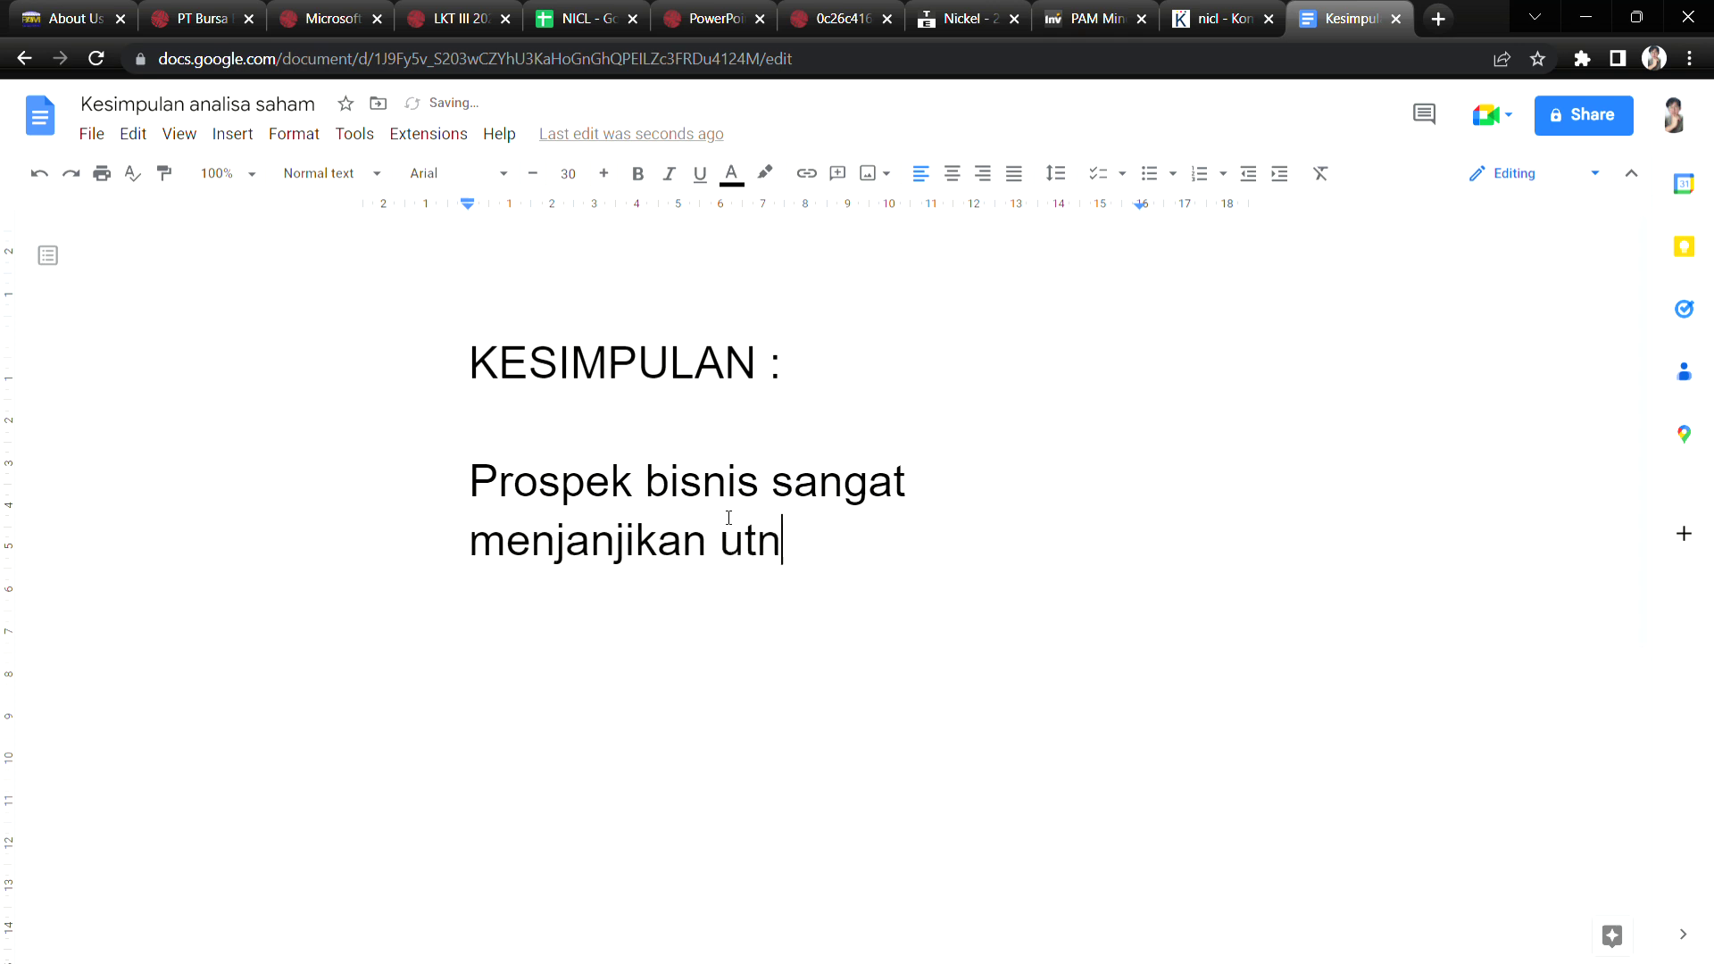
key("BackSpace")
key("BackSpace")
type("ntuk")
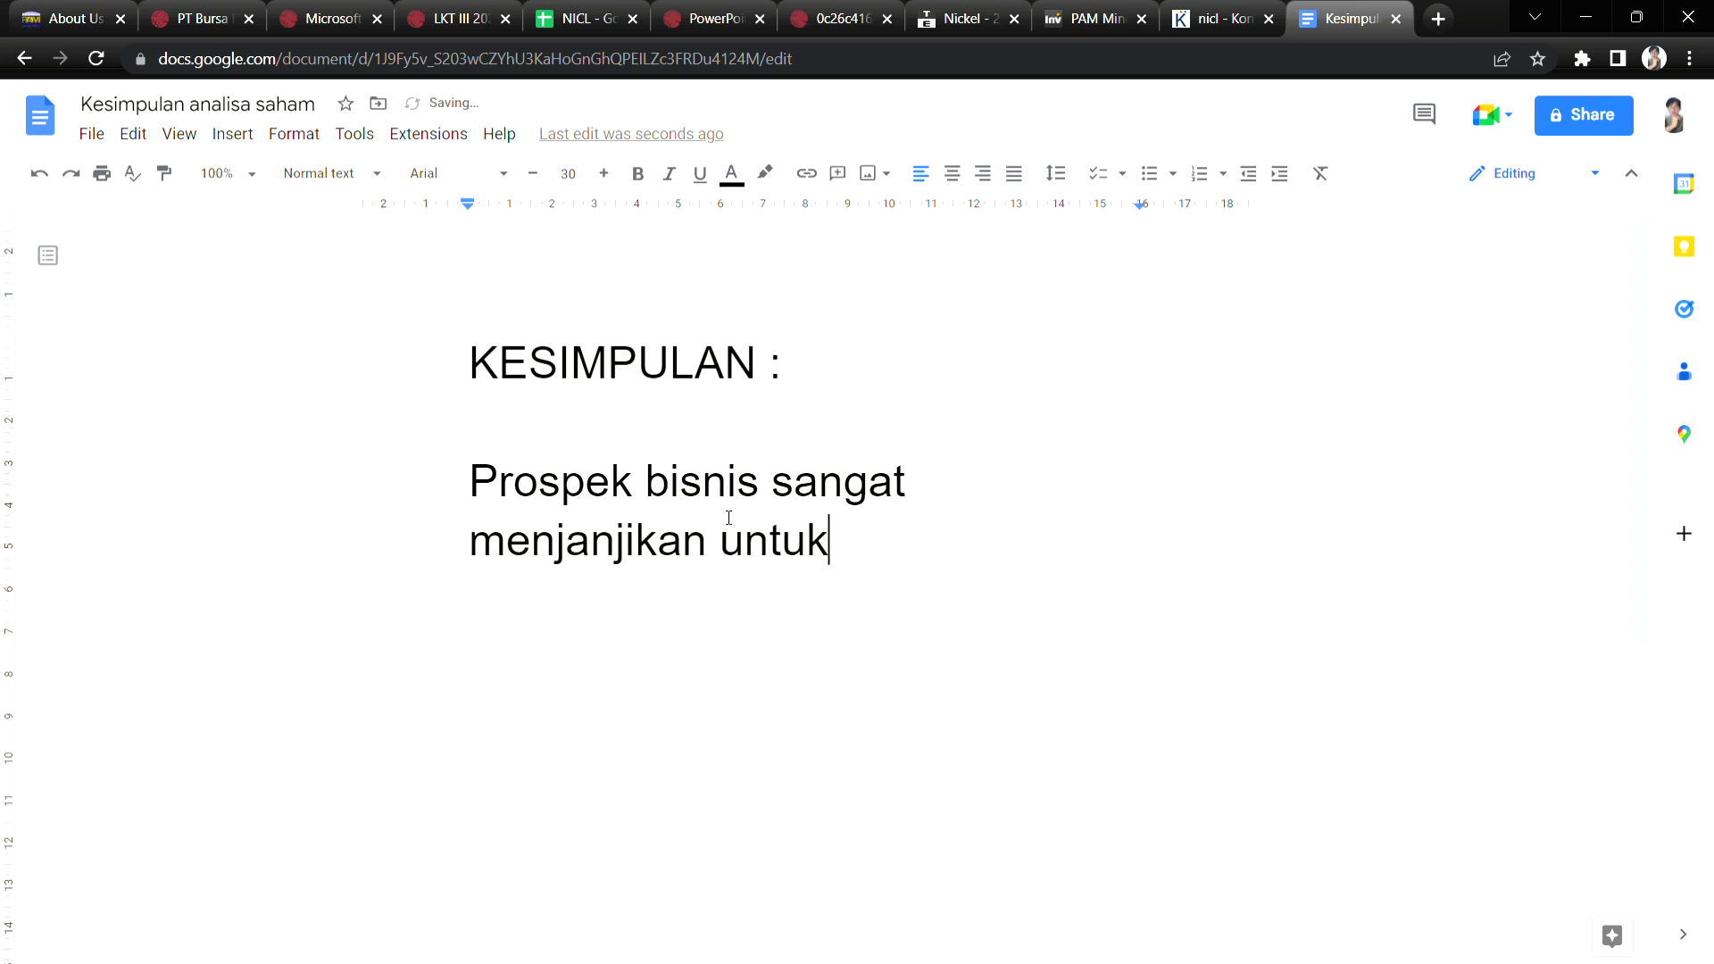
type(" beberpa")
key("BackSpace")
key("BackSpace")
key("BackSpace")
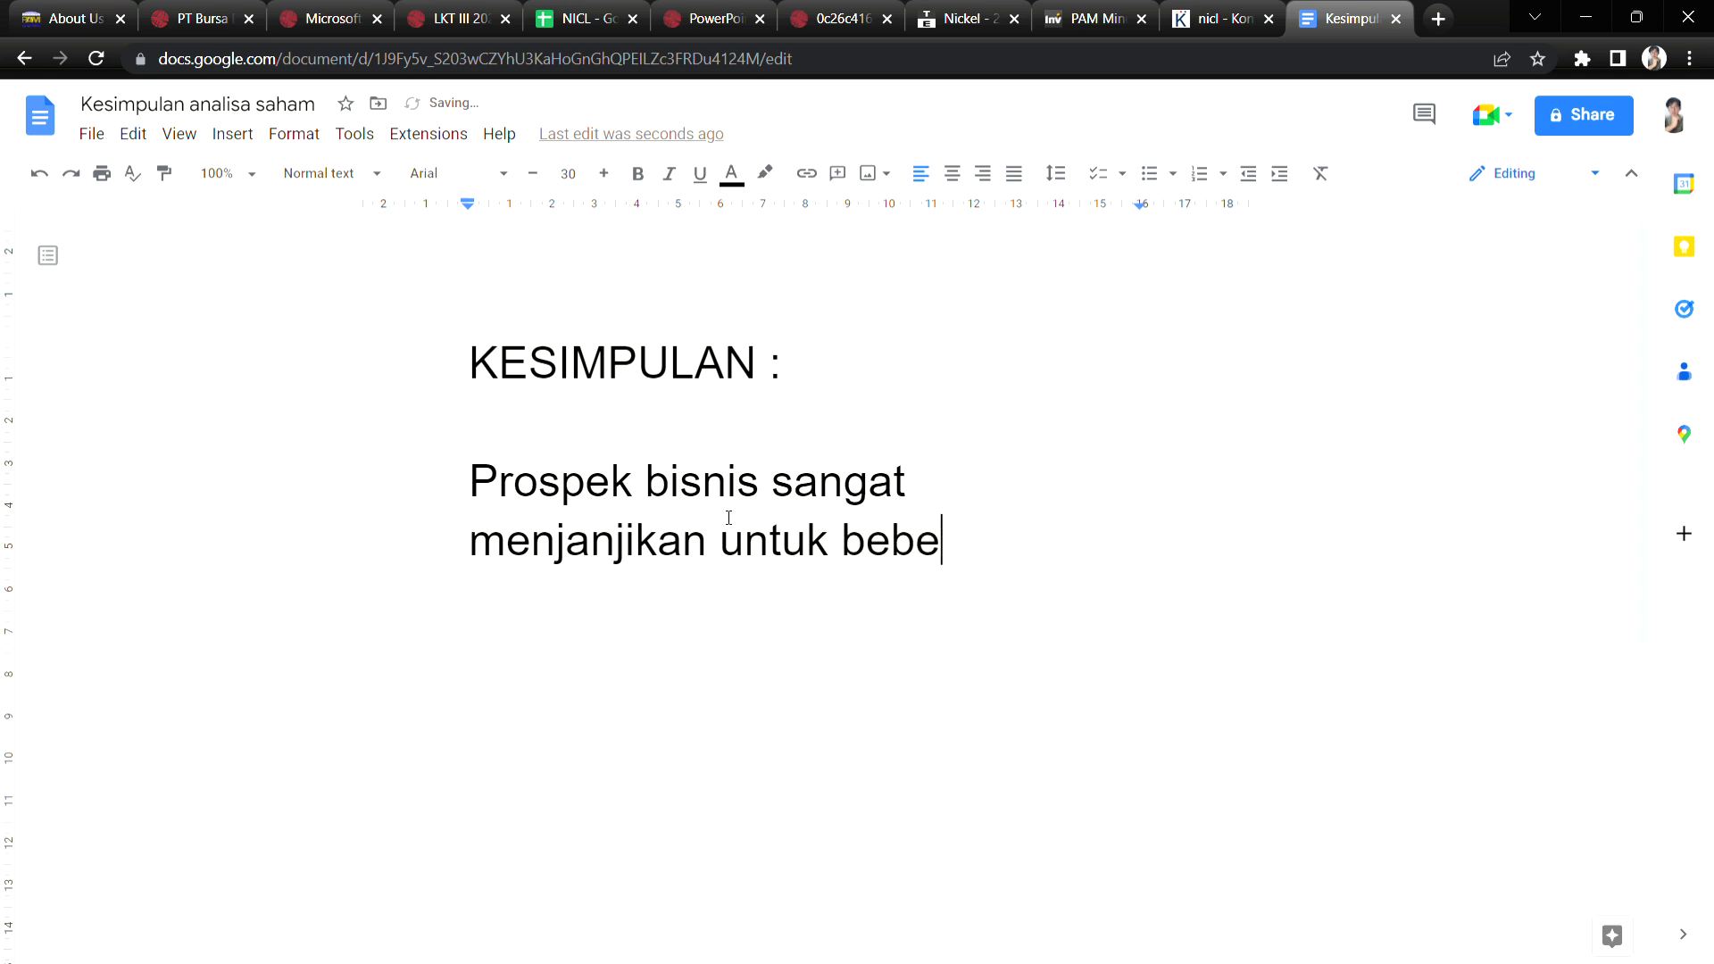
key("BackSpace")
type("r")
key("BackSpace")
type("erapa ")
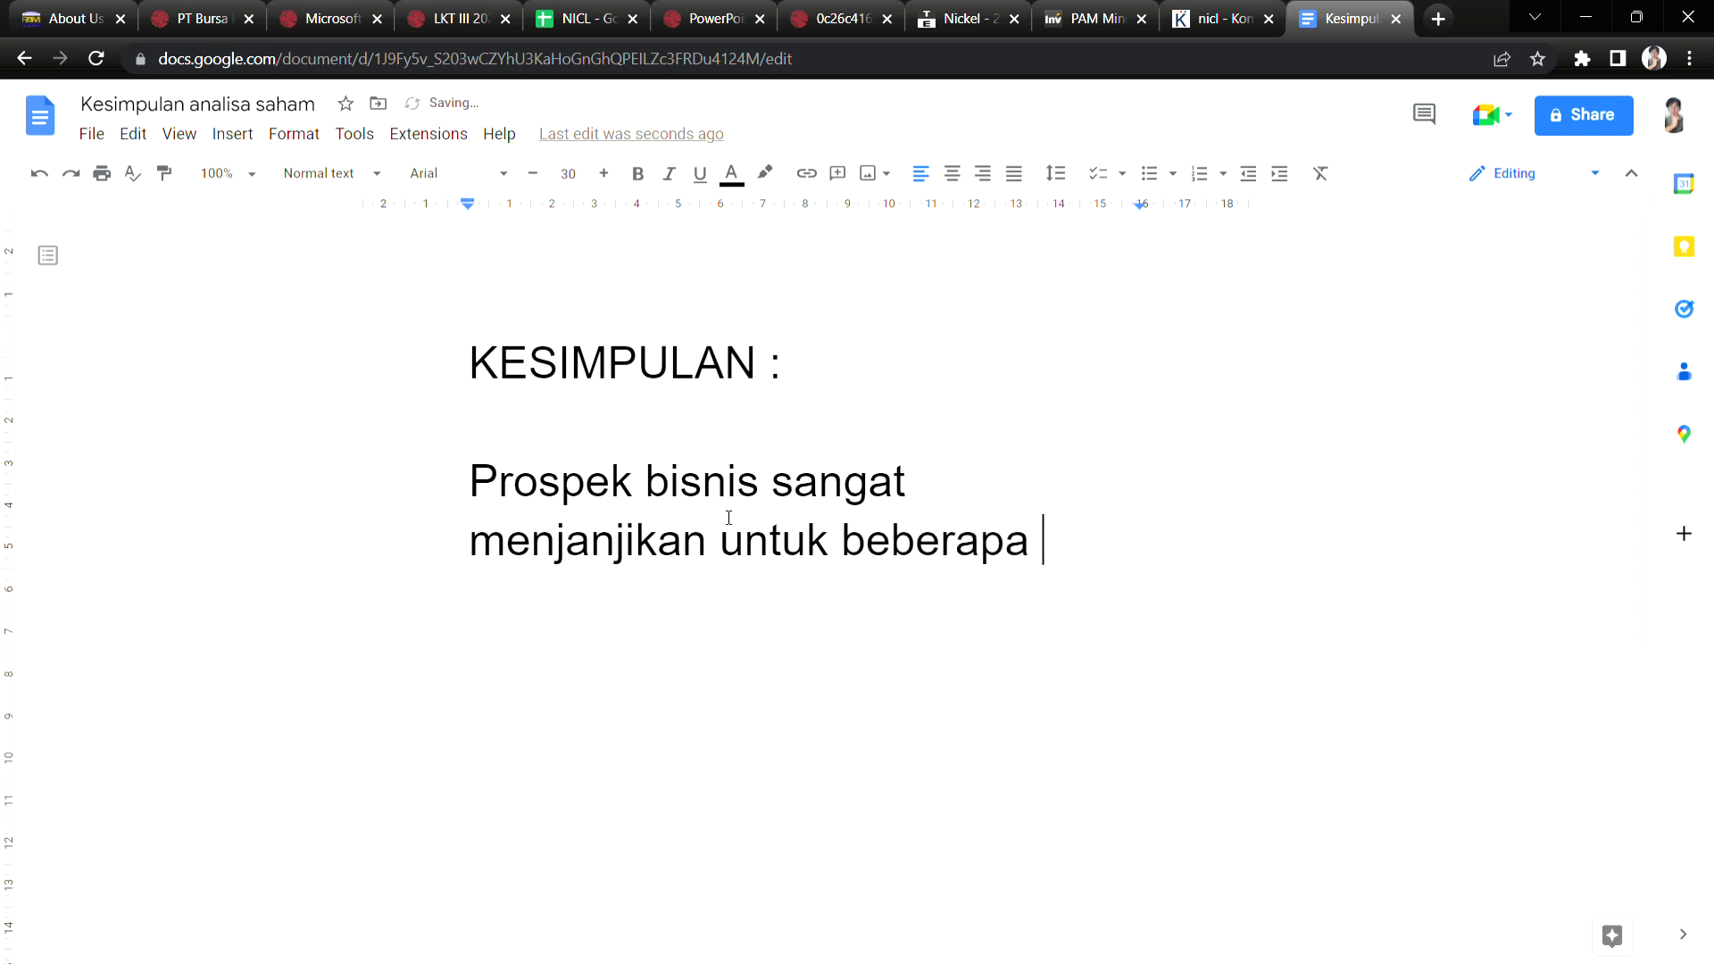
type("tahun ke dep")
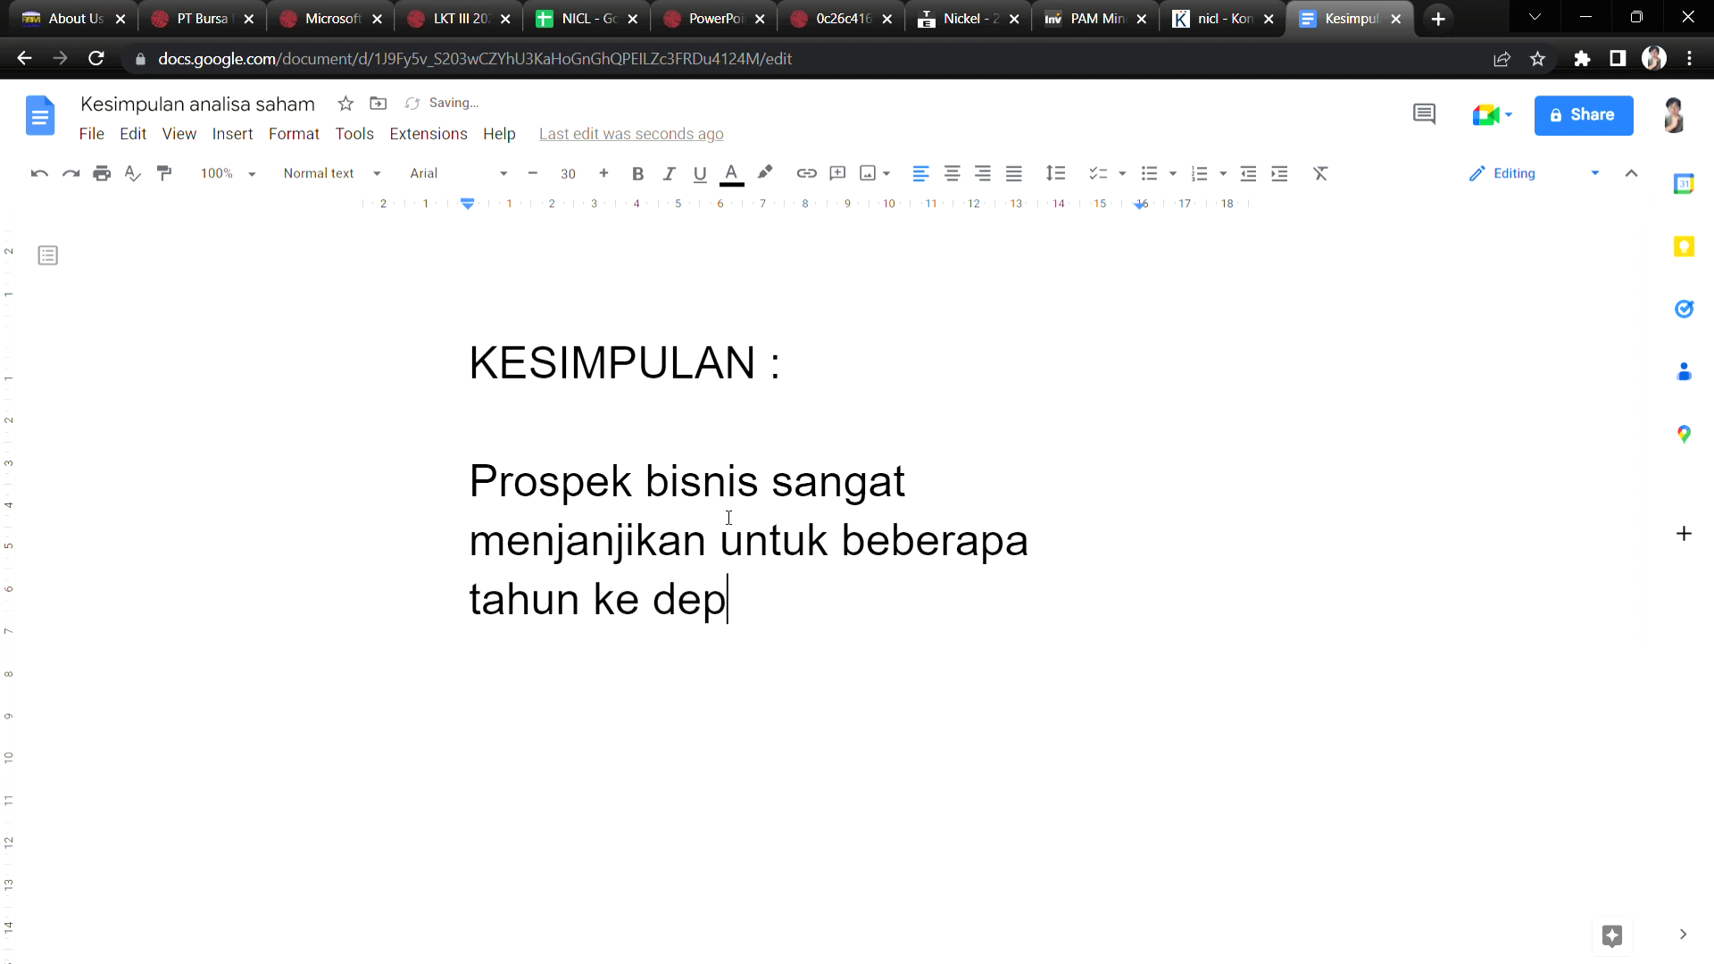
type("an")
type(" karena b")
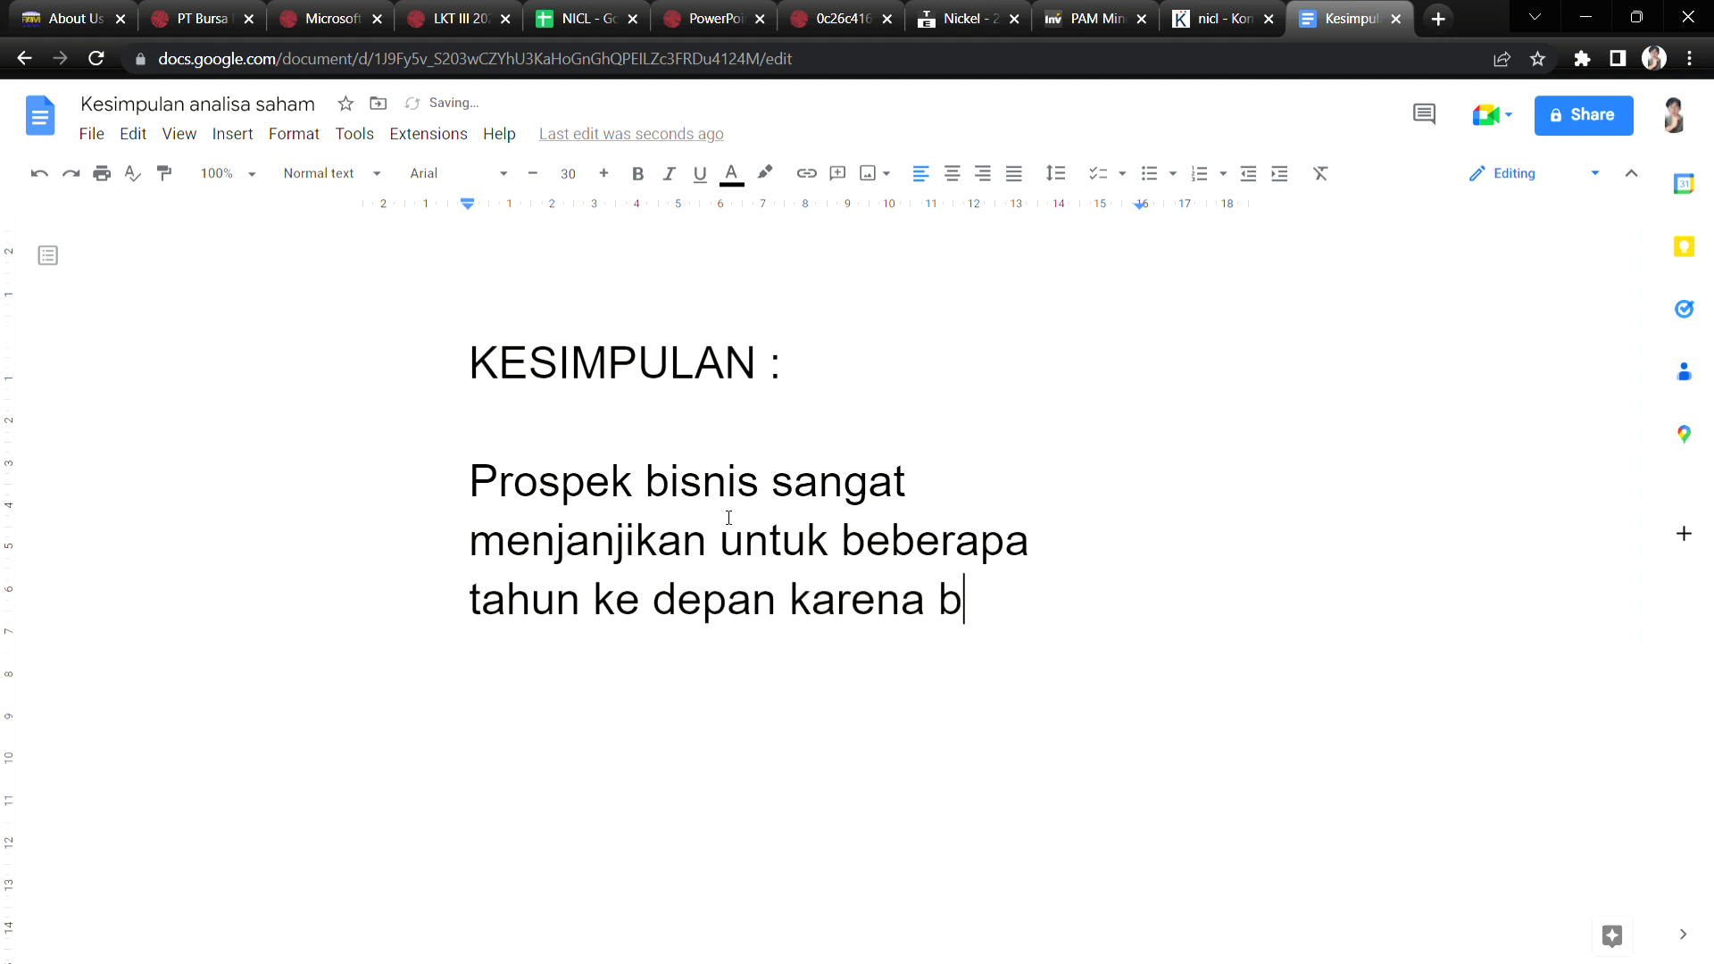
type("ergerak di perta")
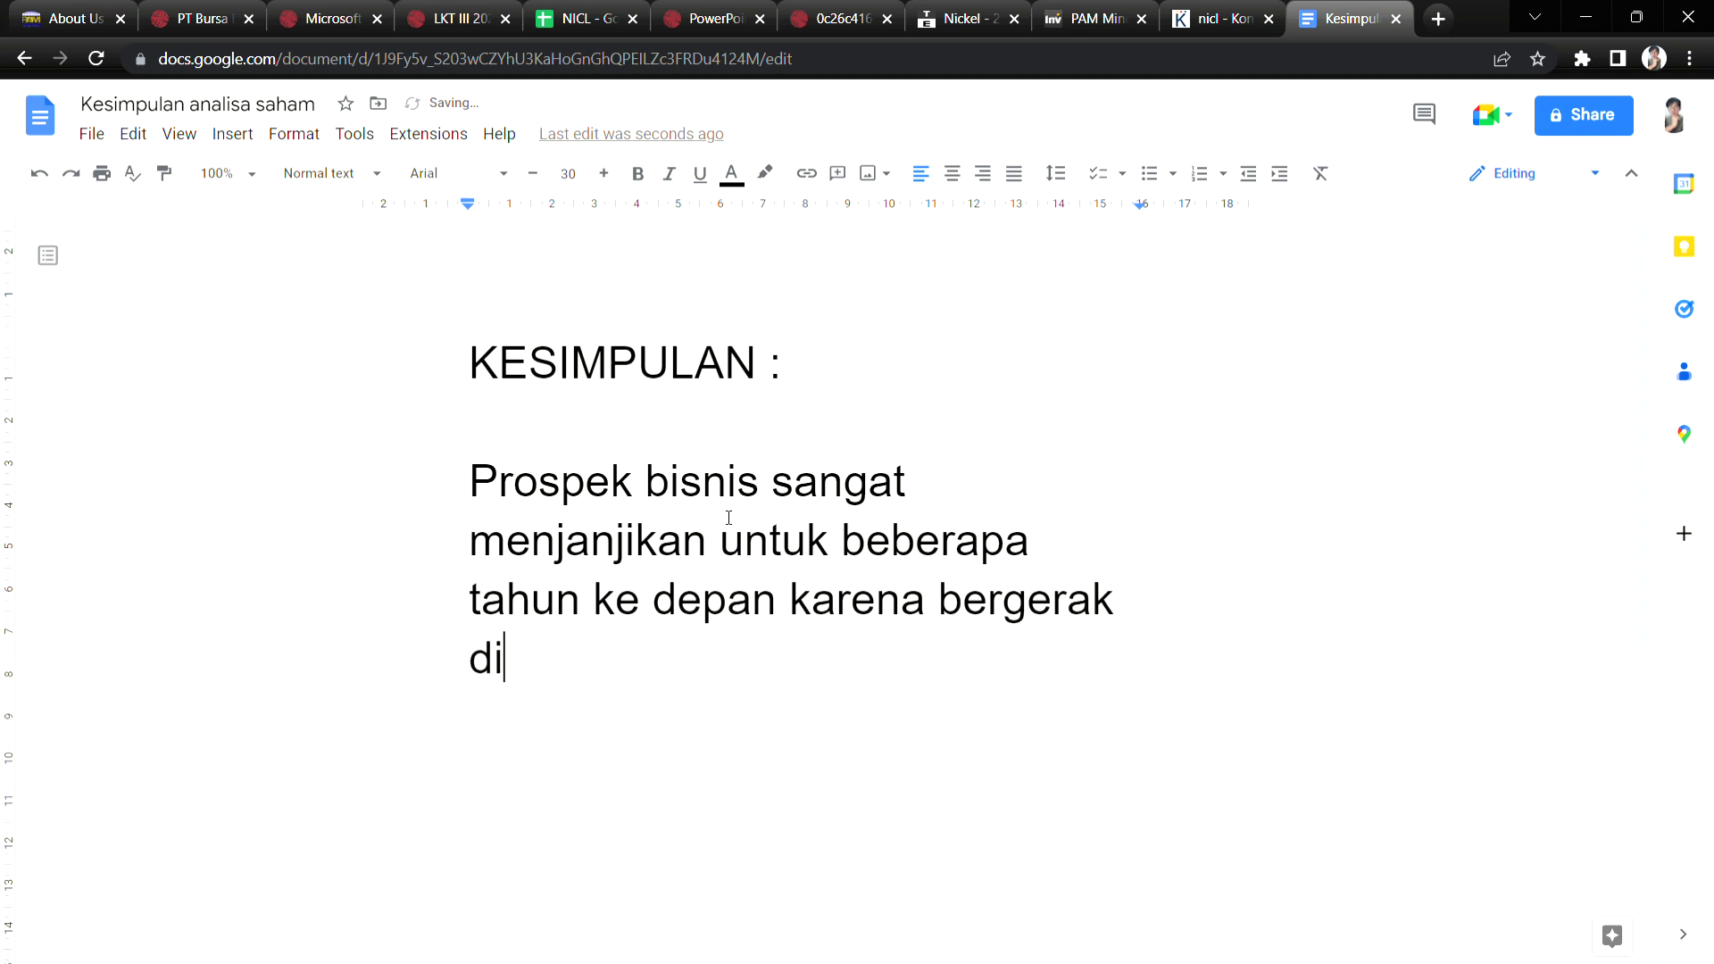
type("mbangan")
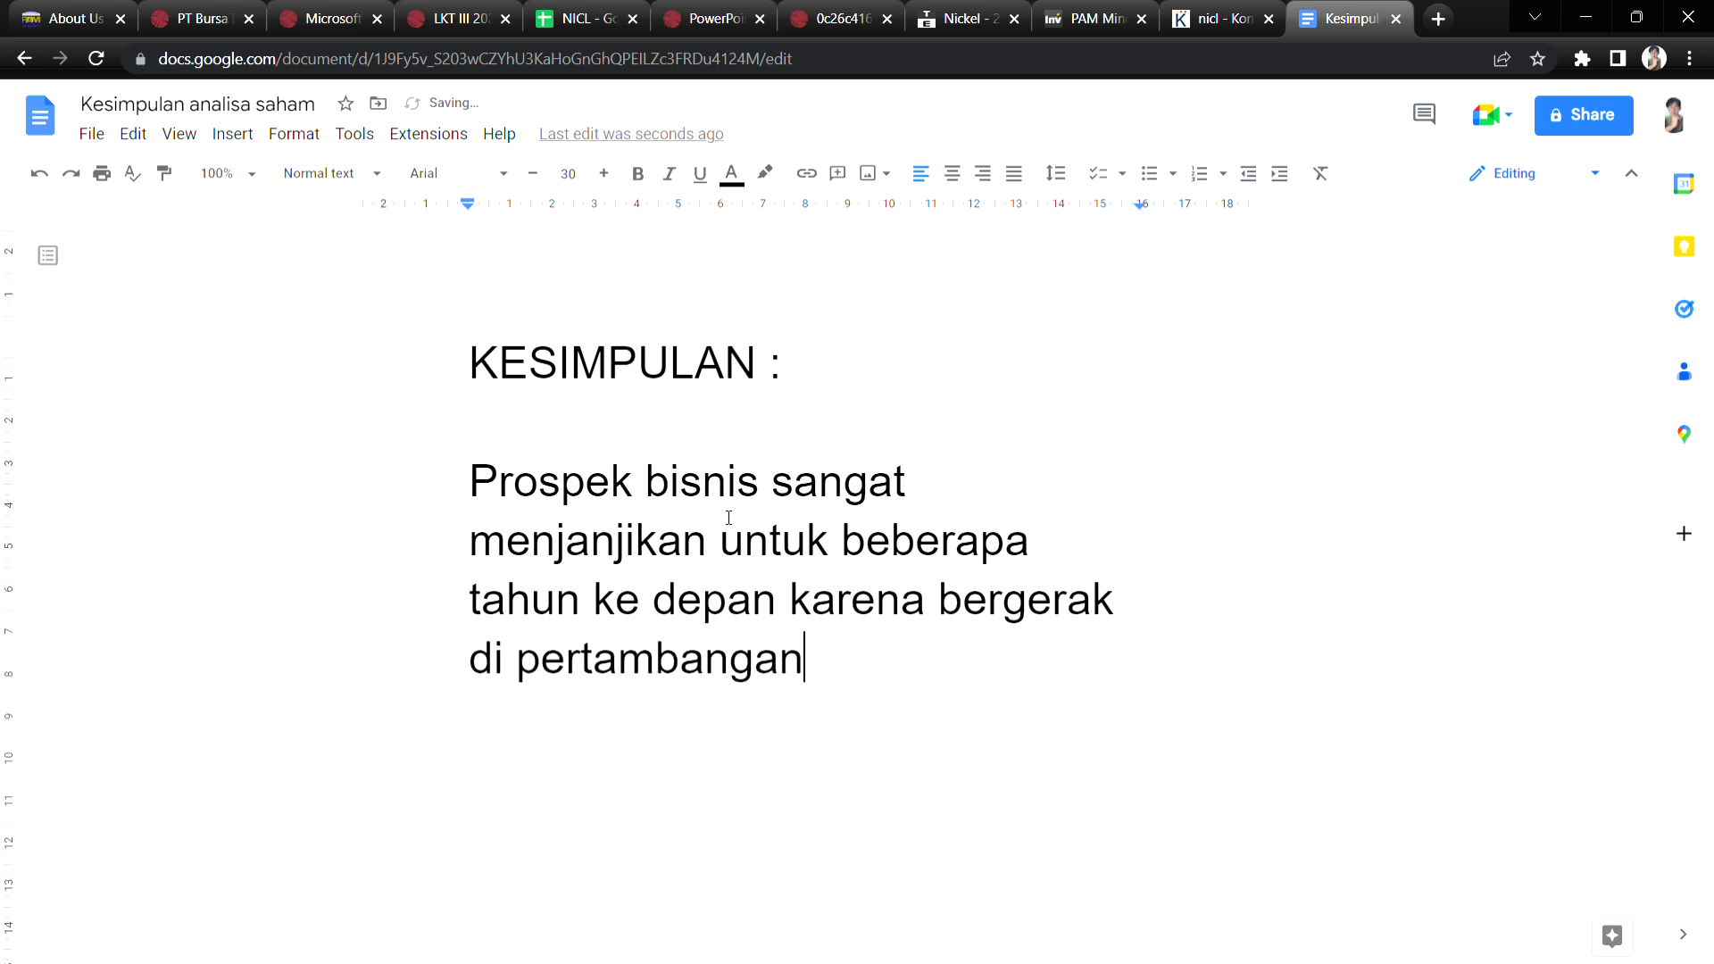
type(" Nikel")
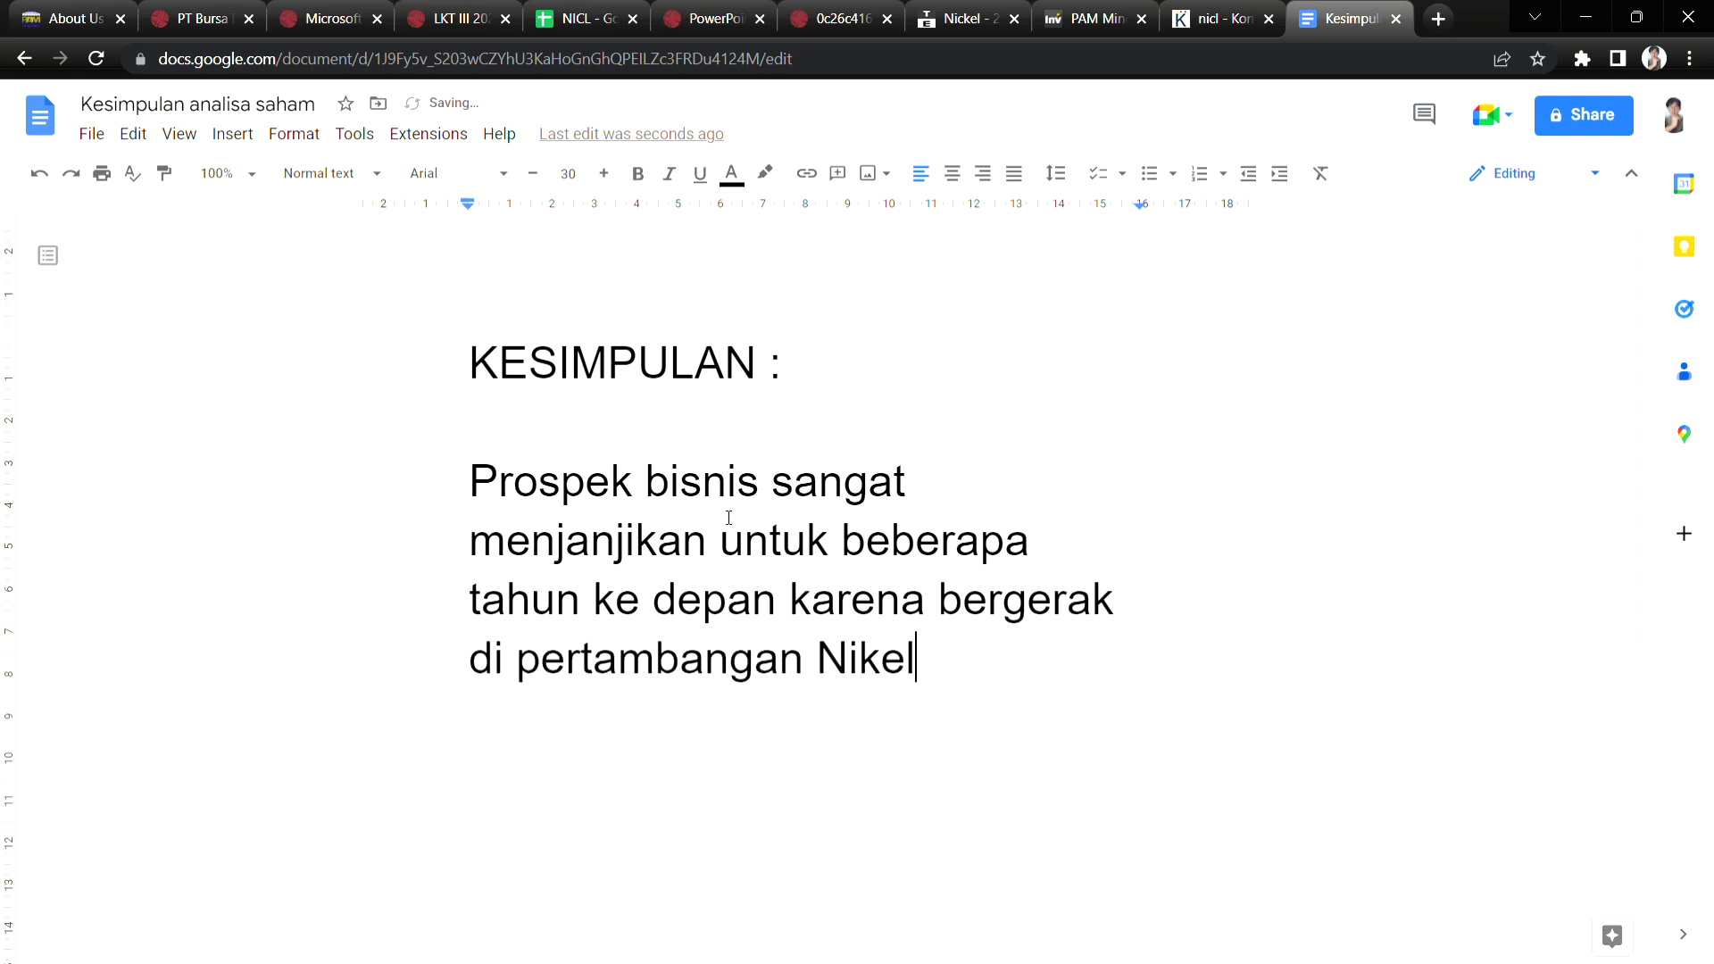
End the sentence with a full stop, add "Kebutuhan Nikel sangat tinggi." and start a new paragraph after a blank line.
type(". Kebutu")
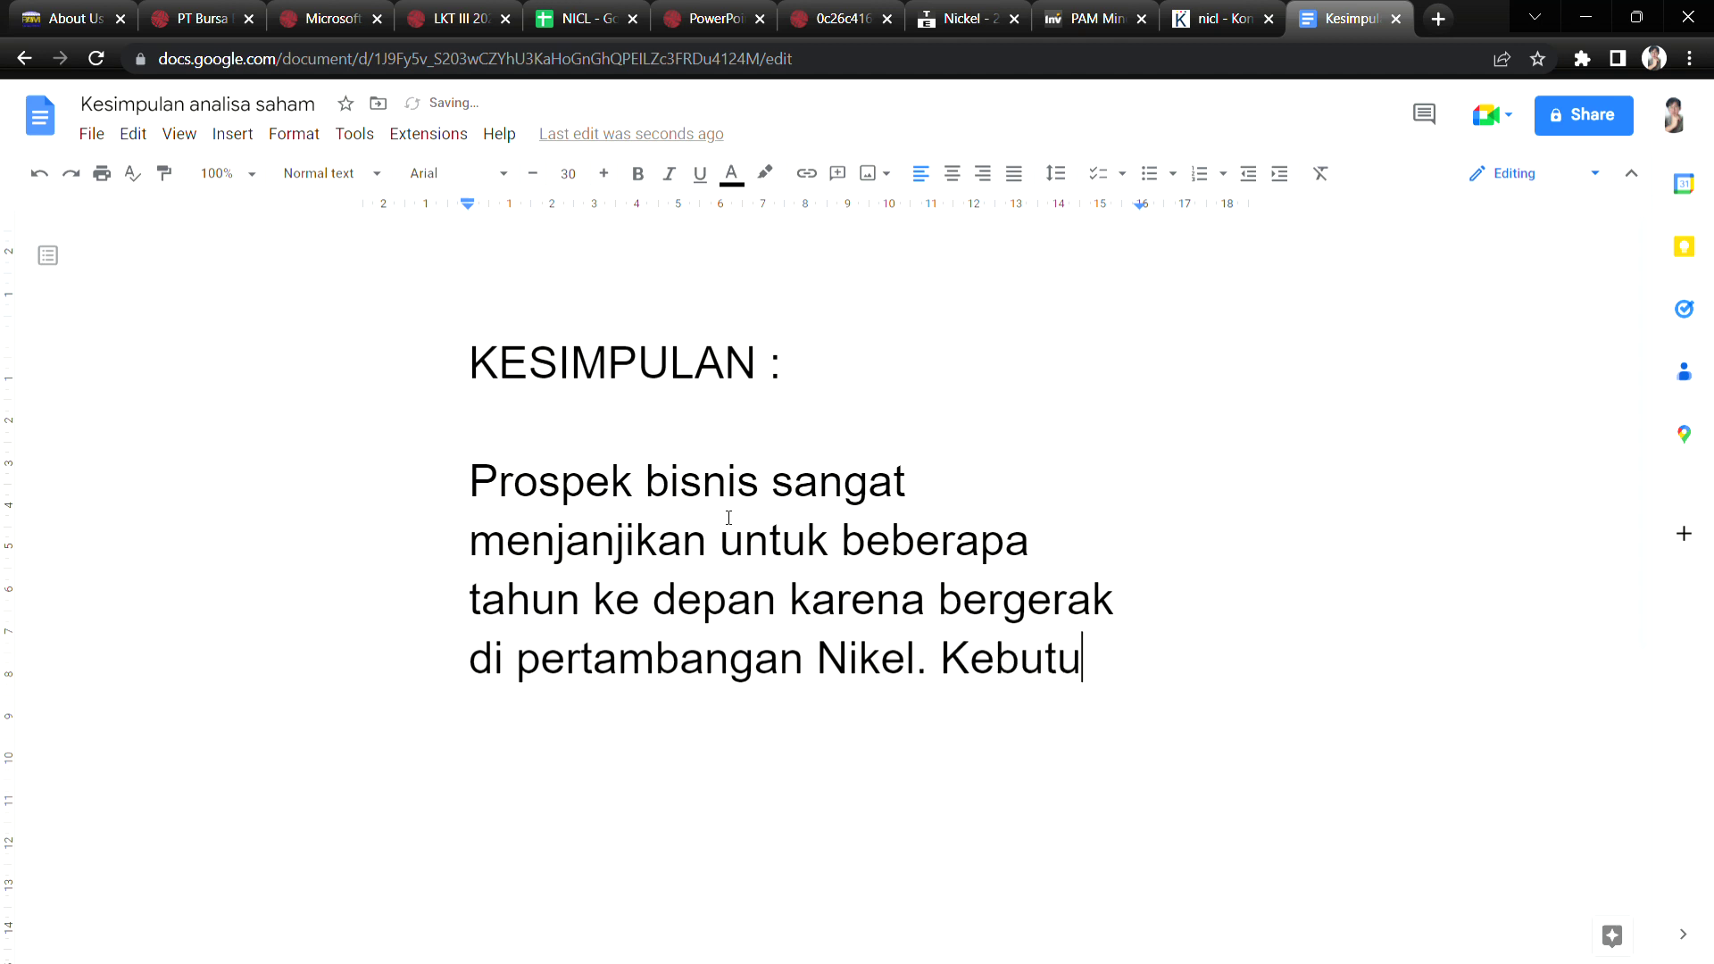
type("han Nikel ")
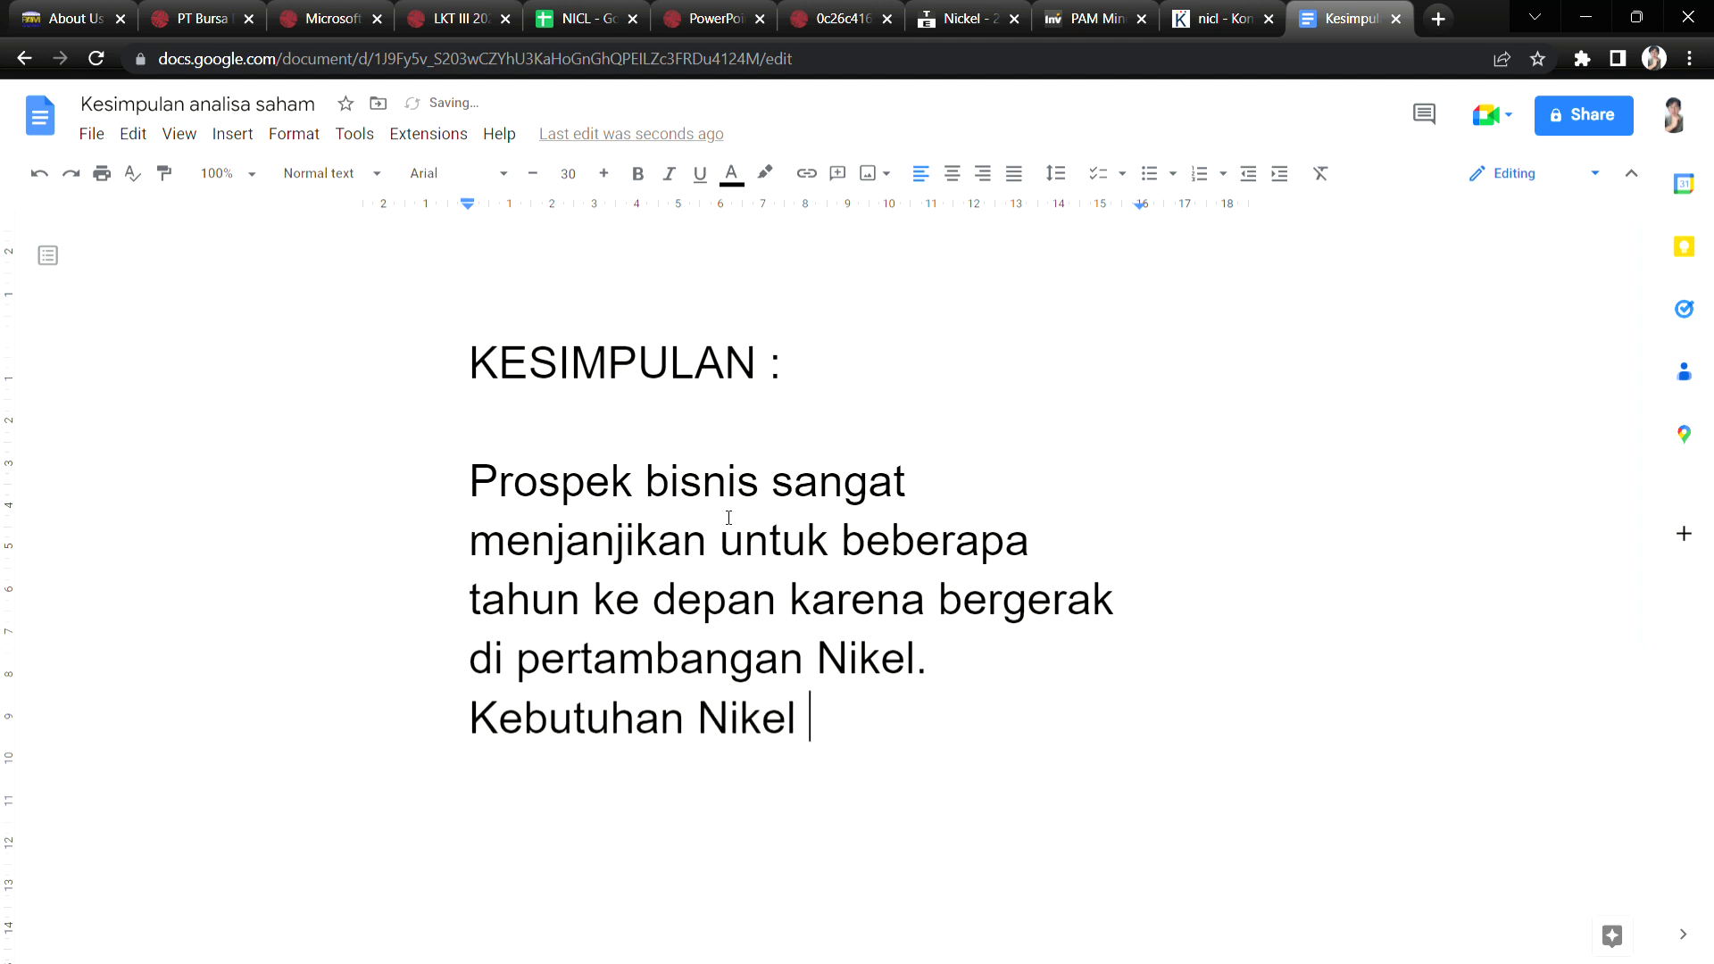
type("sangat iinggi.")
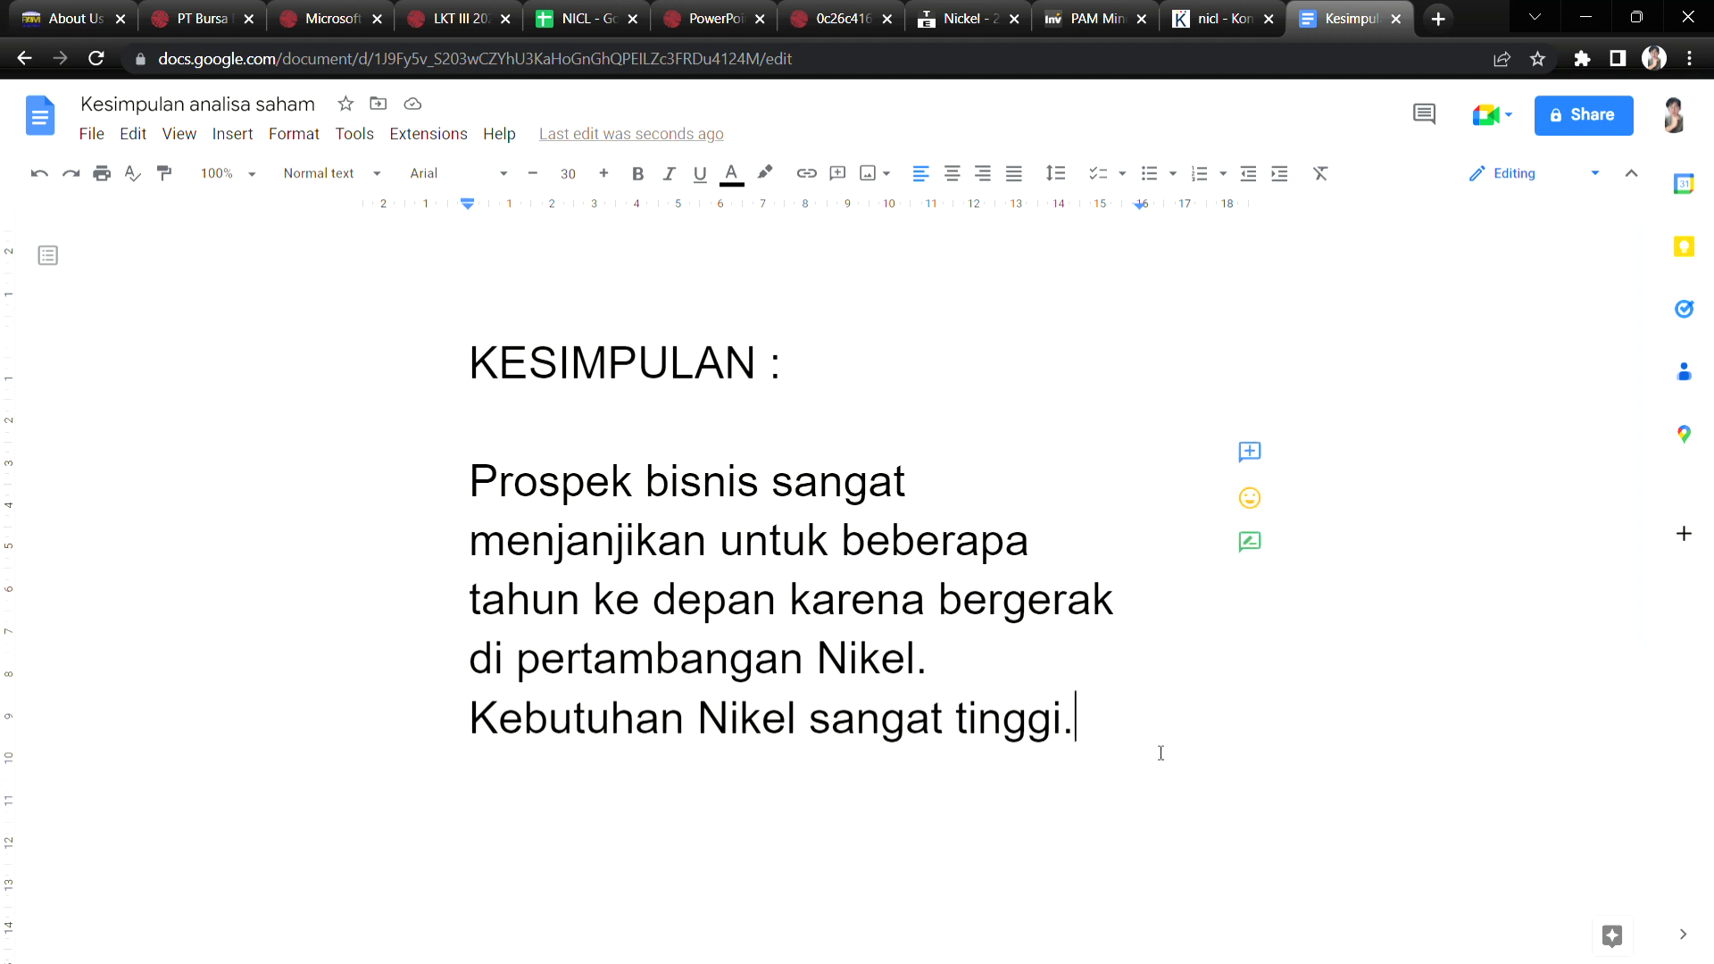
key("Return")
key("Return")
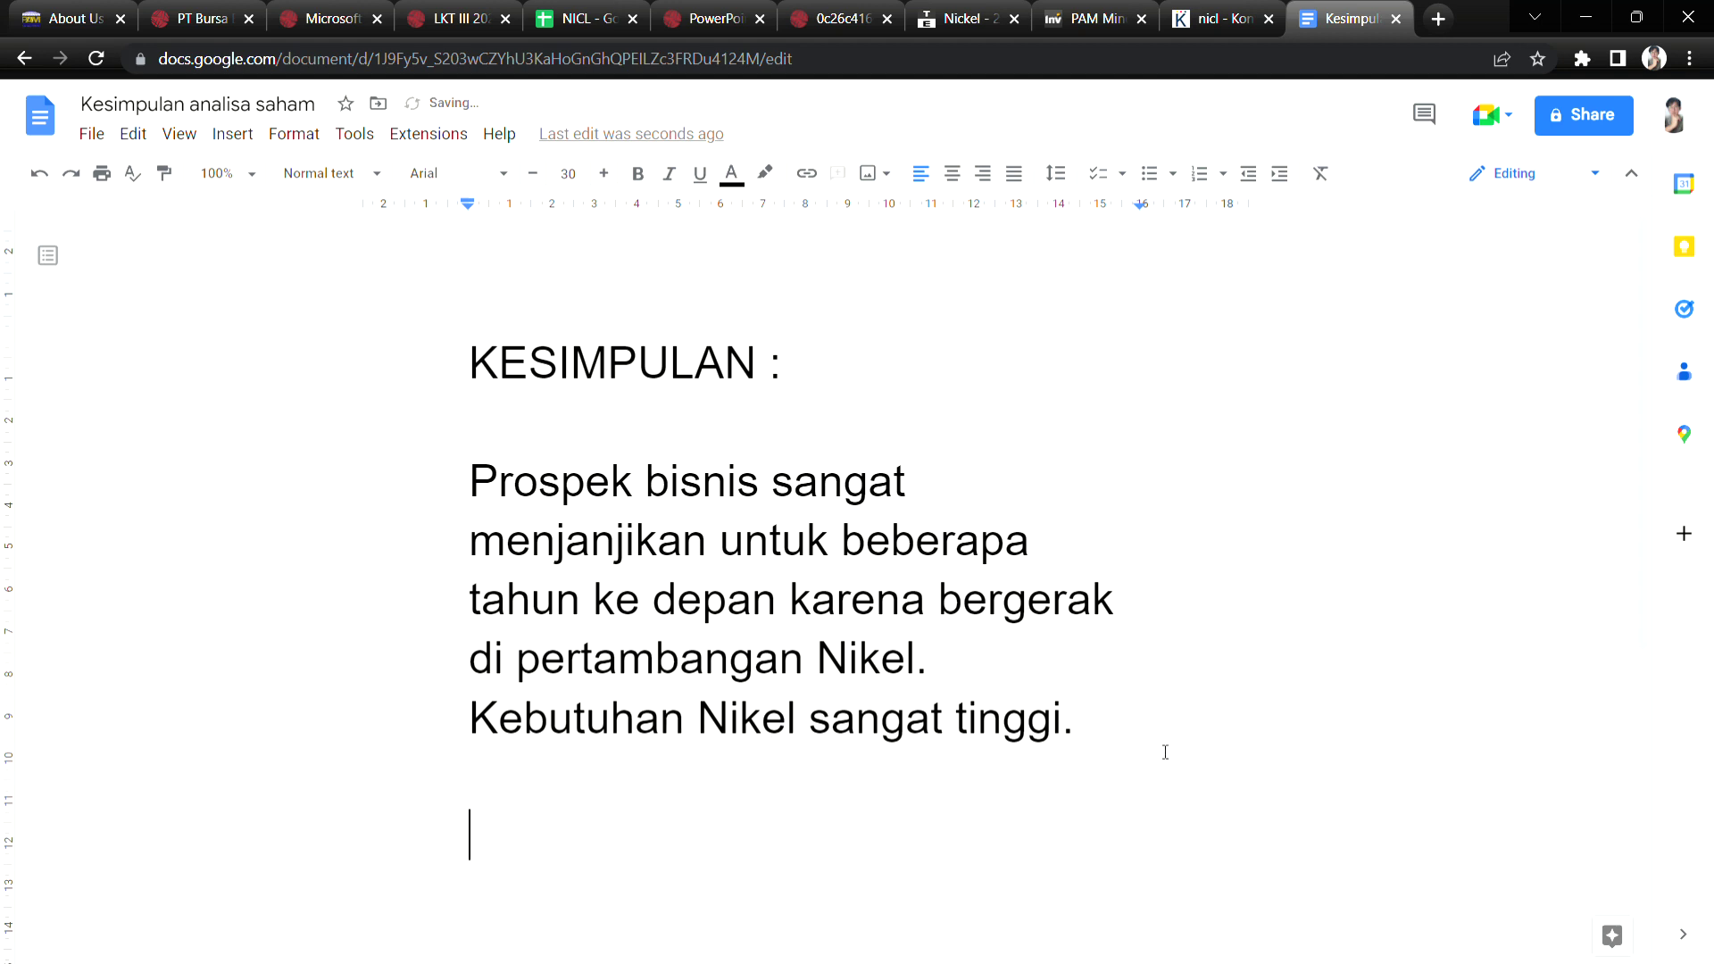
Review the 2017 to 2019 revenue, net profit, operating cash flow and equity figures in the NICL spreadsheet.
left_click(201, 17)
left_click(330, 18)
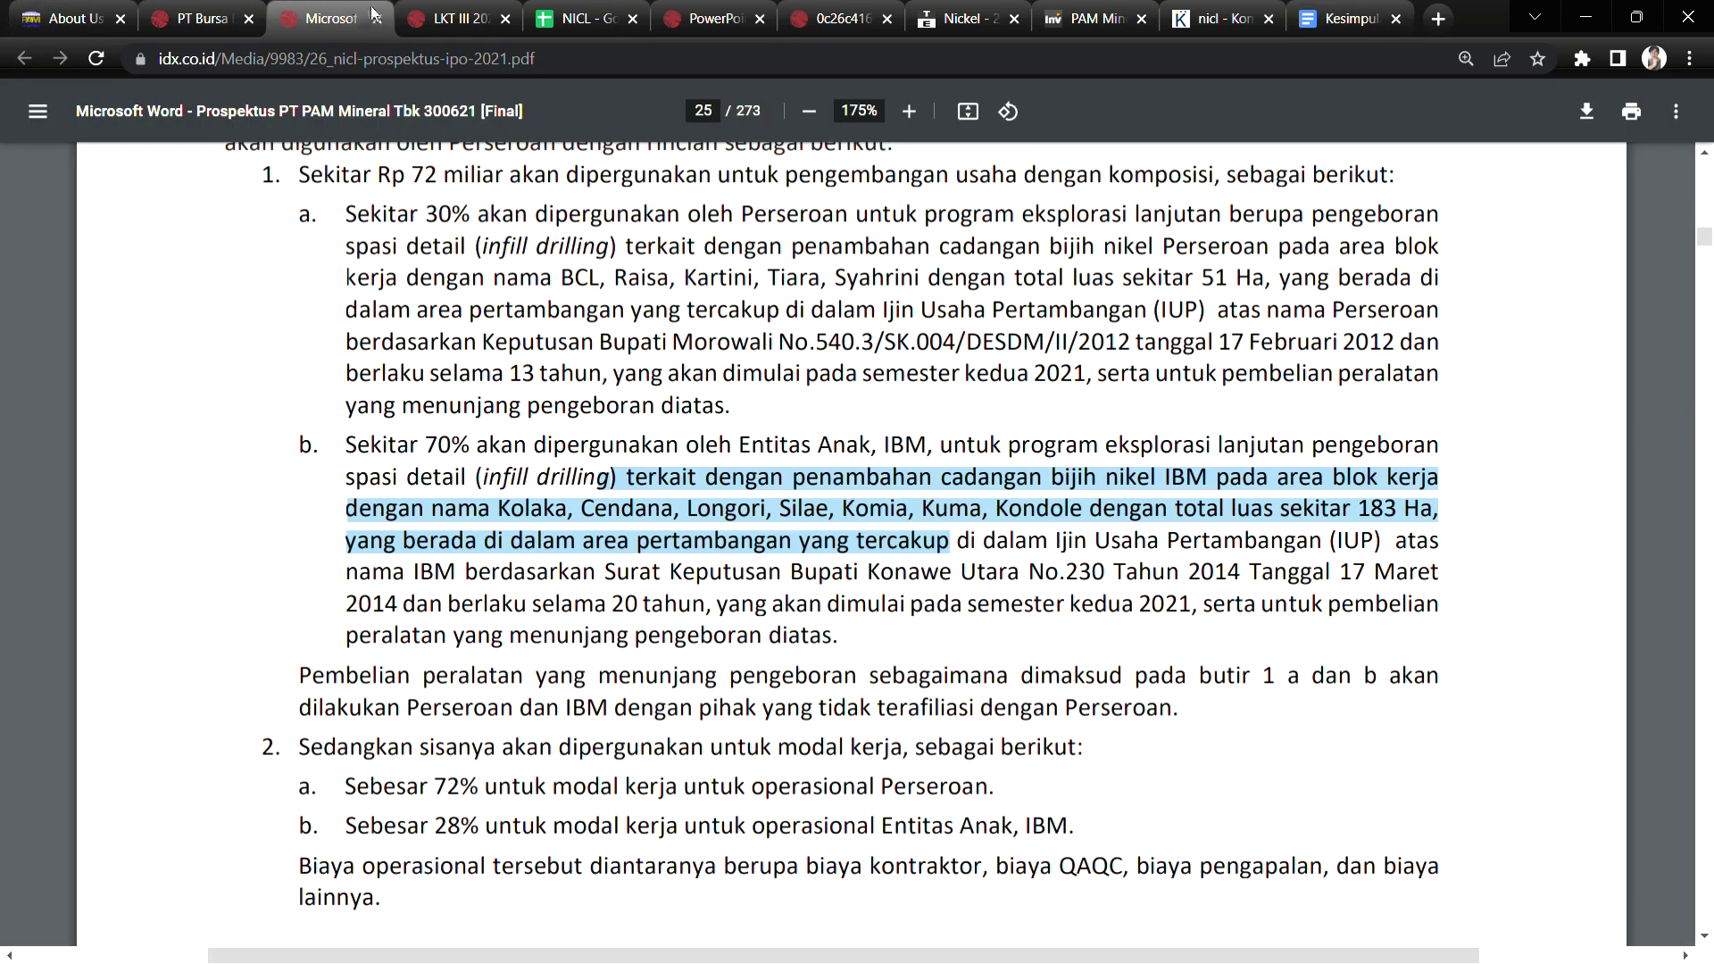
left_click(451, 19)
left_click(597, 8)
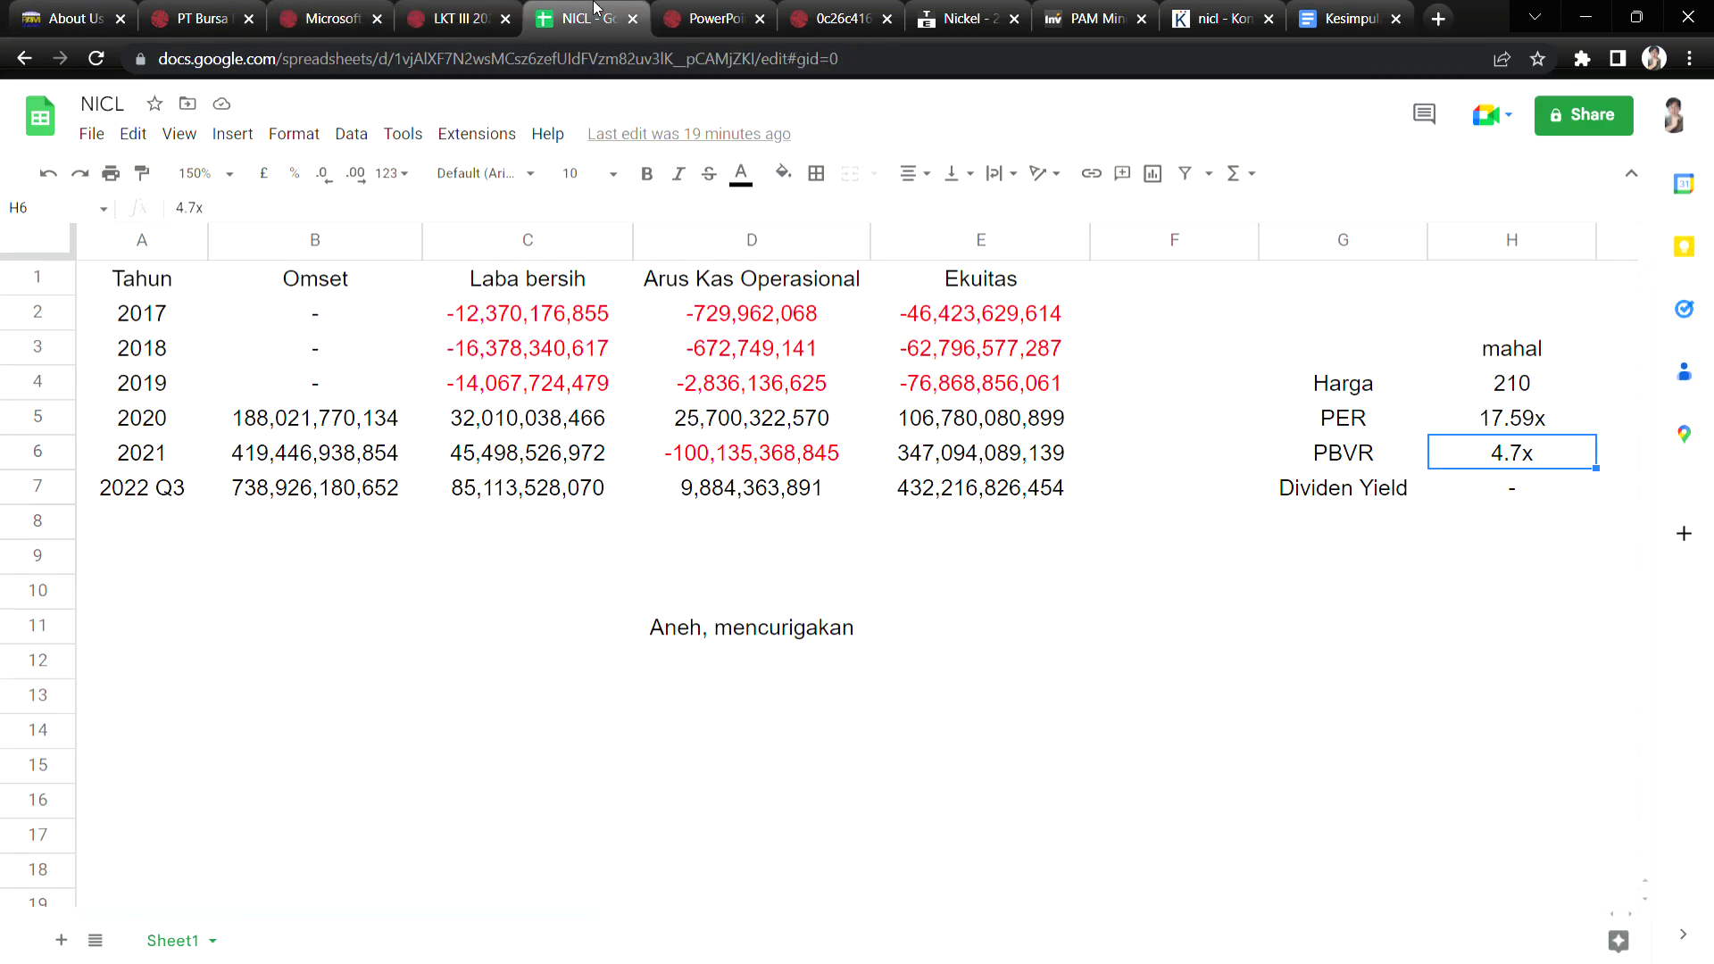
left_click_drag(258, 321, 964, 378)
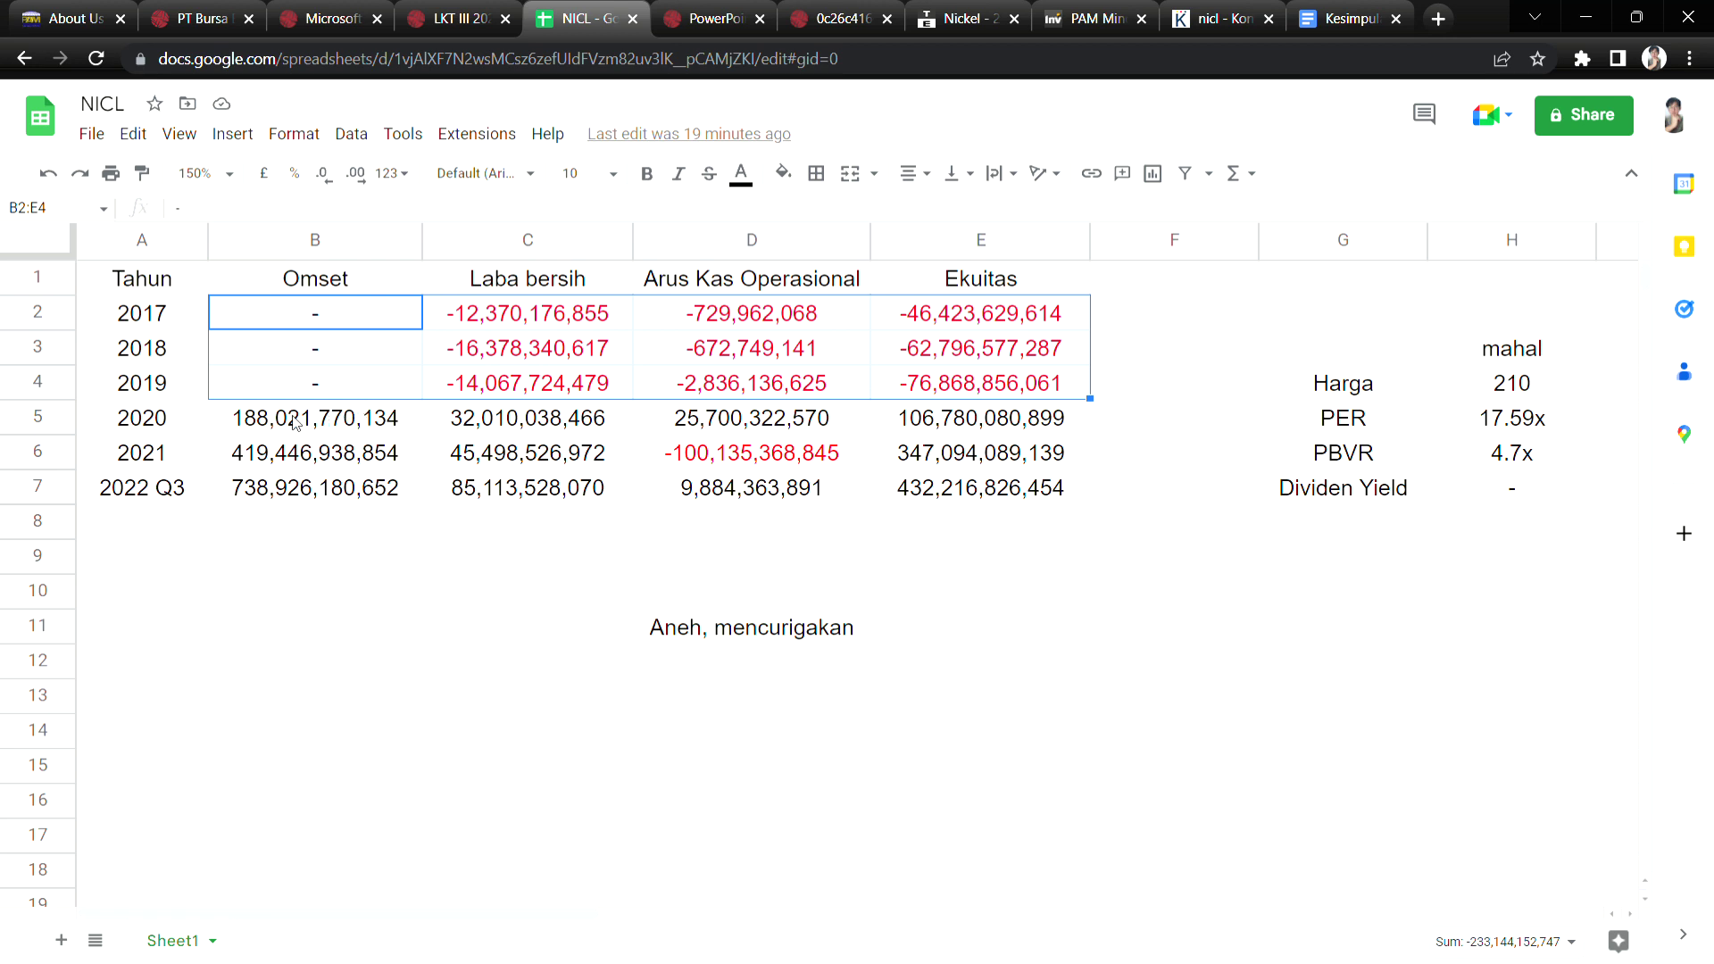
In the Kesimpulan analisa saham document, write "Keanehan sebelum tahun 2020, kinerja sangat buruk bahkan tidak" as a new paragraph.
left_click(1344, 18)
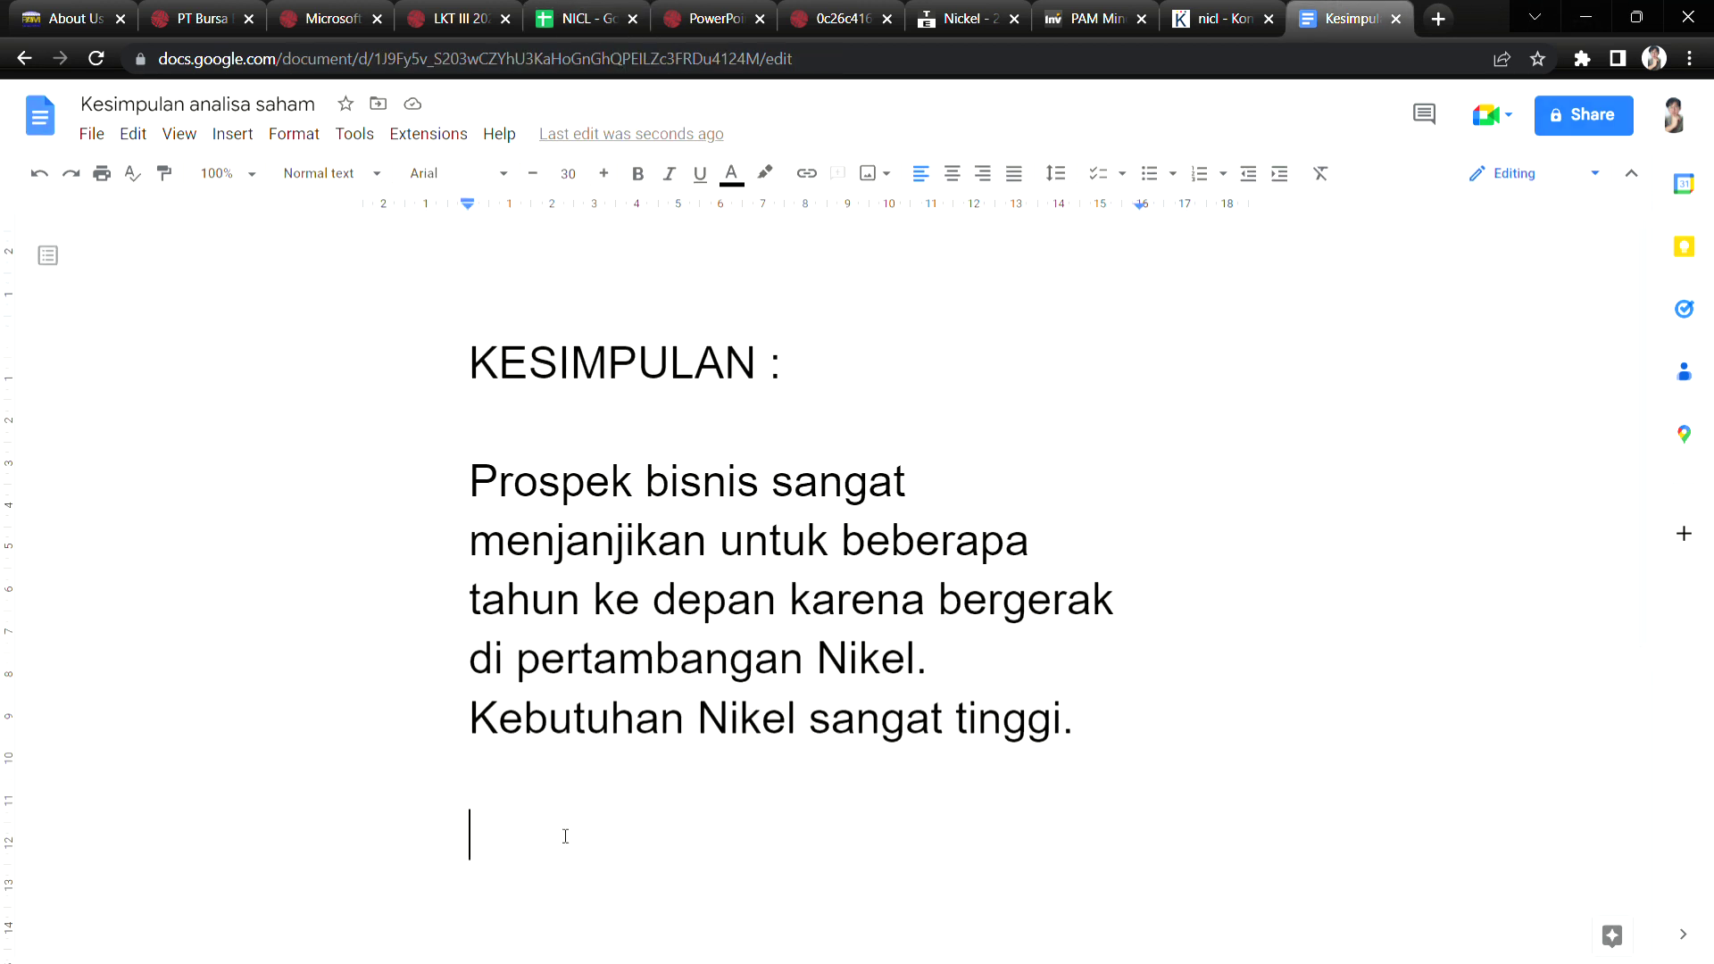
type("ke")
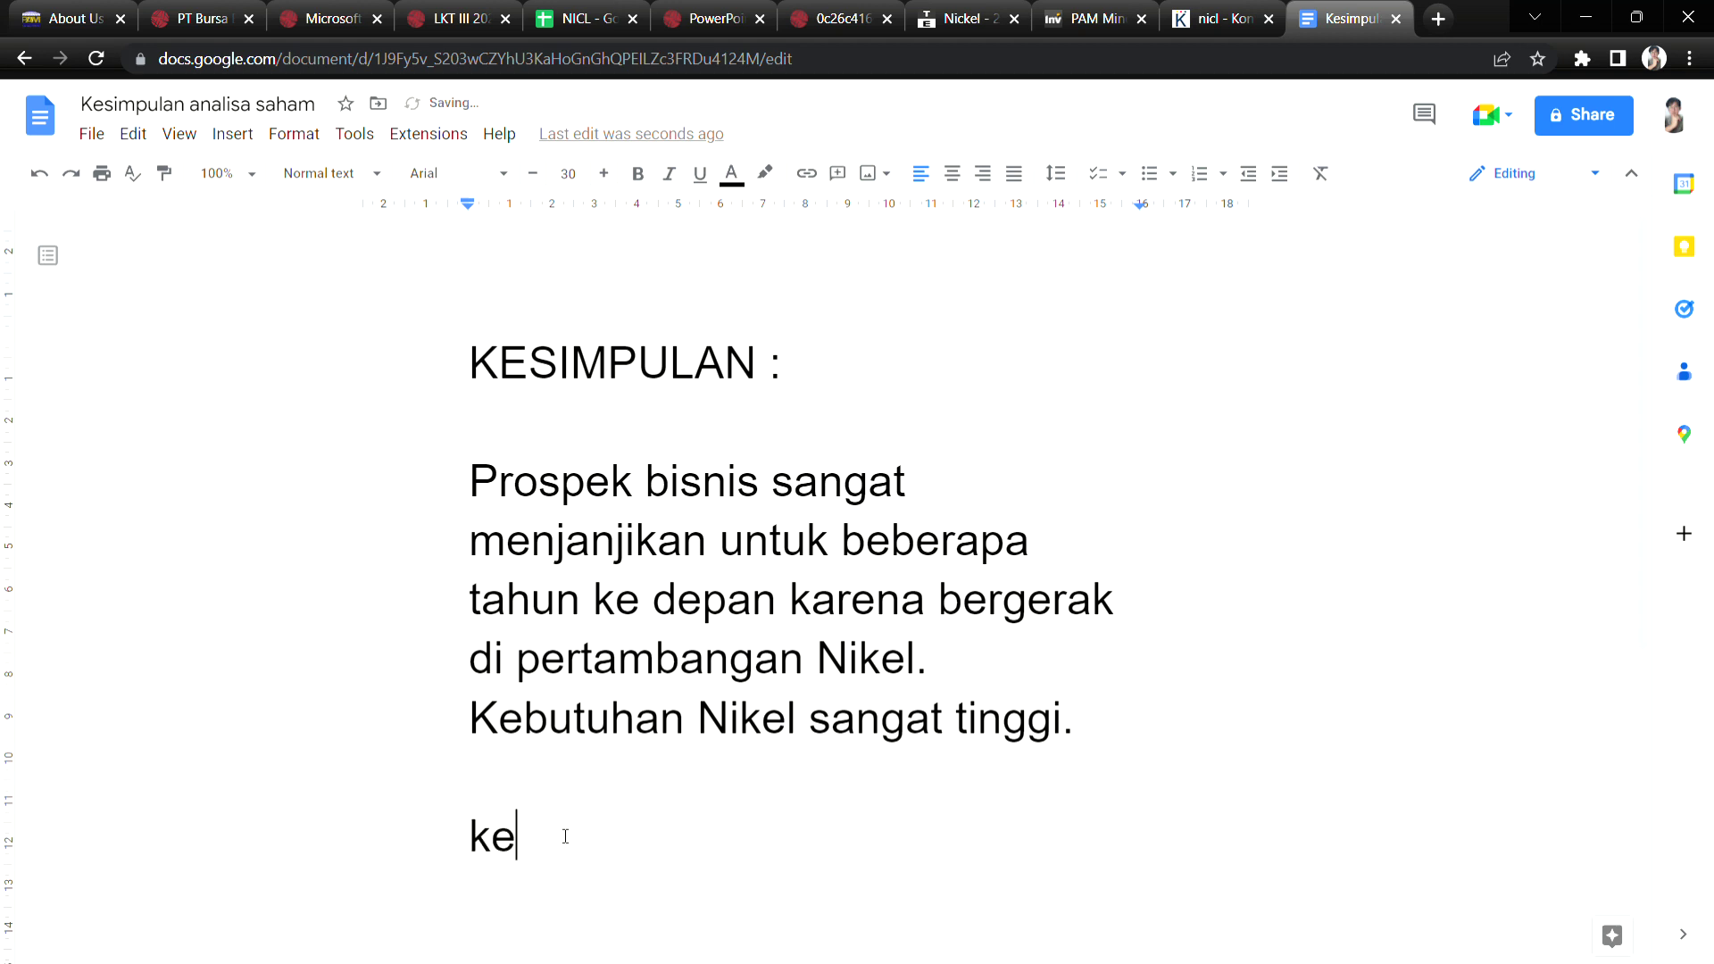
type("anehan")
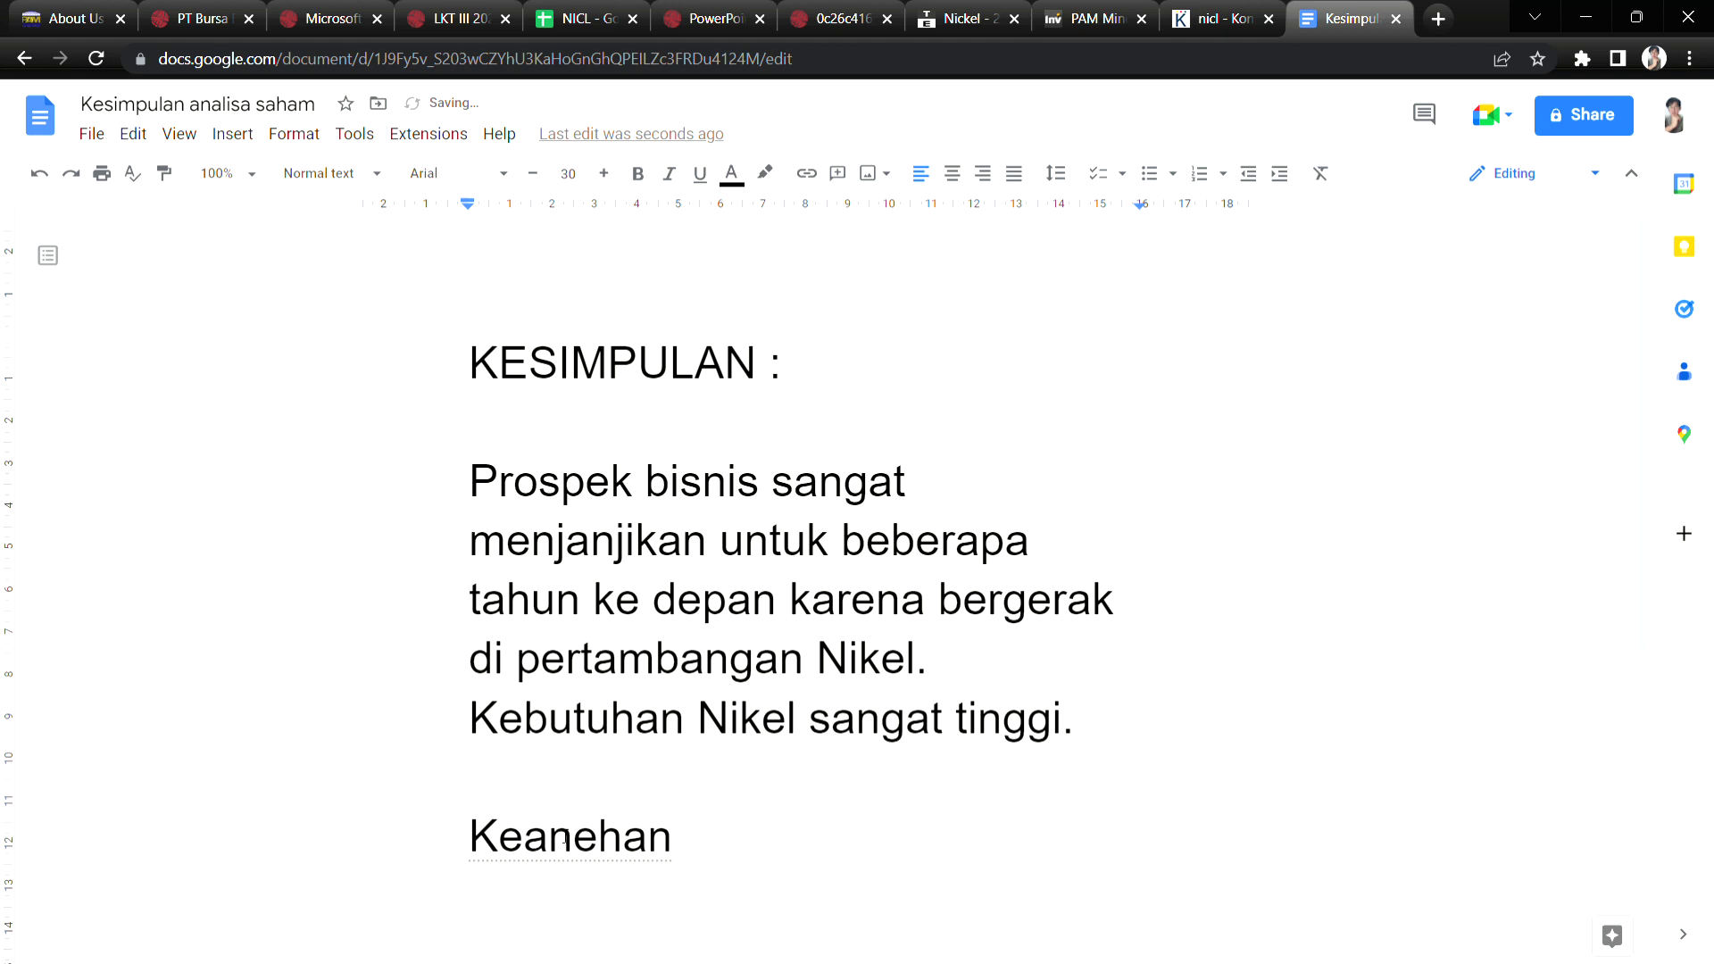
type(" sebel")
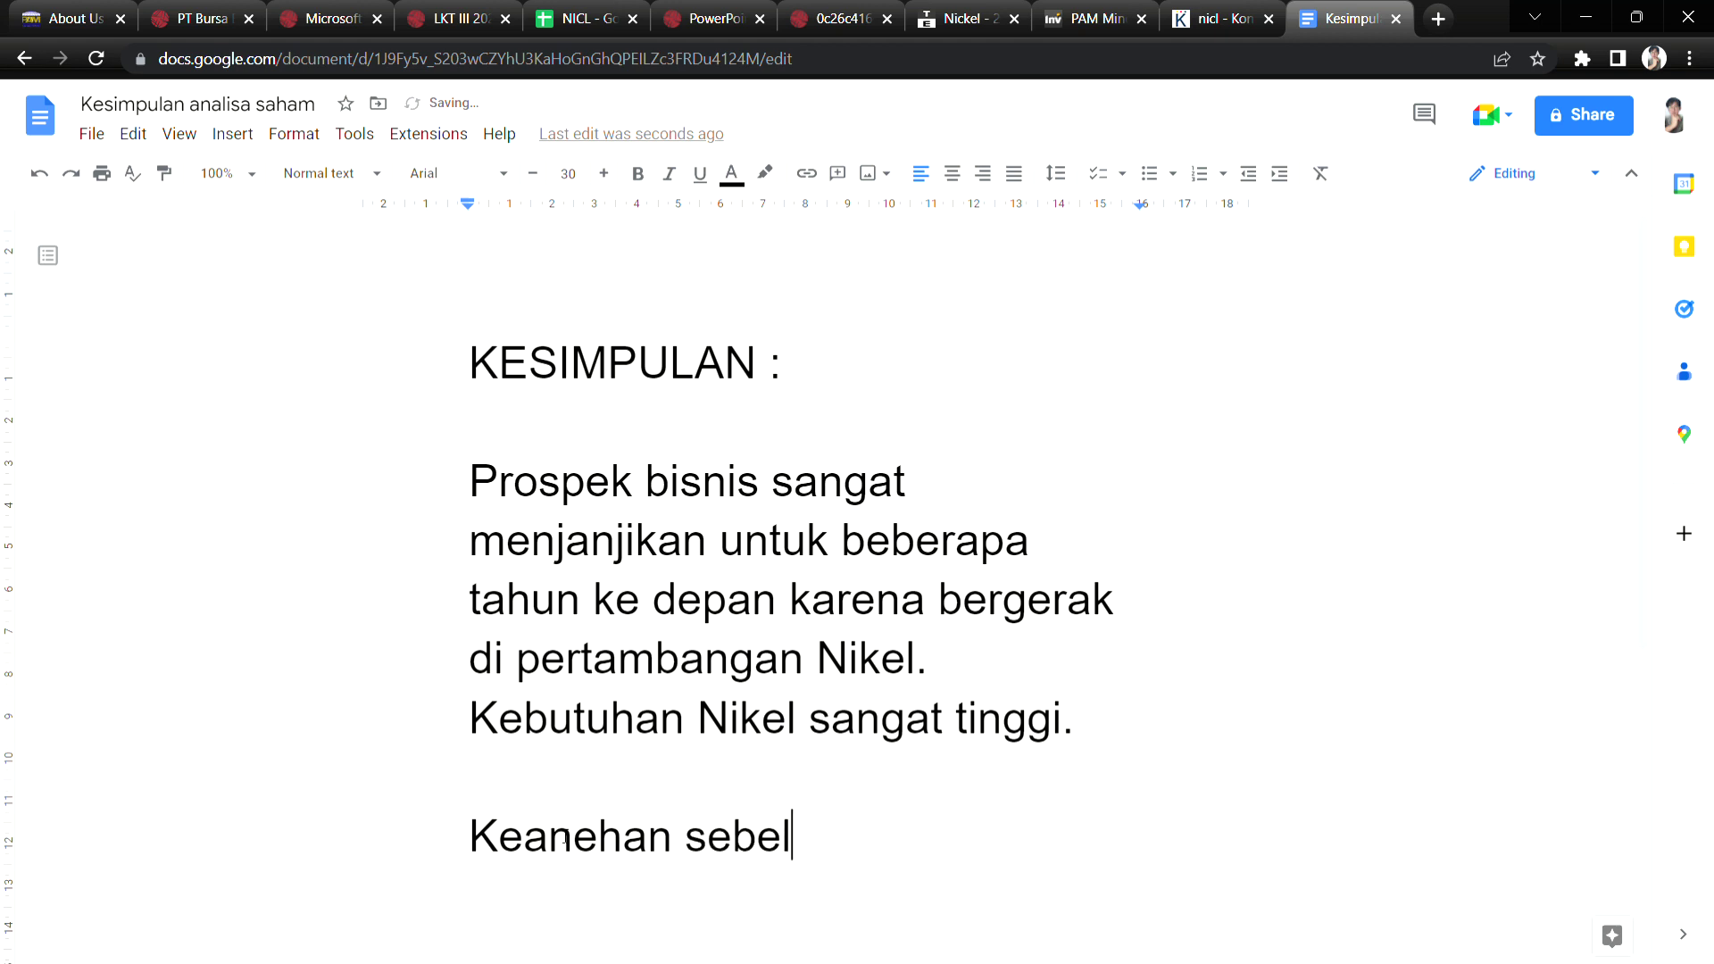
type("um tahun 2020, kinerja ")
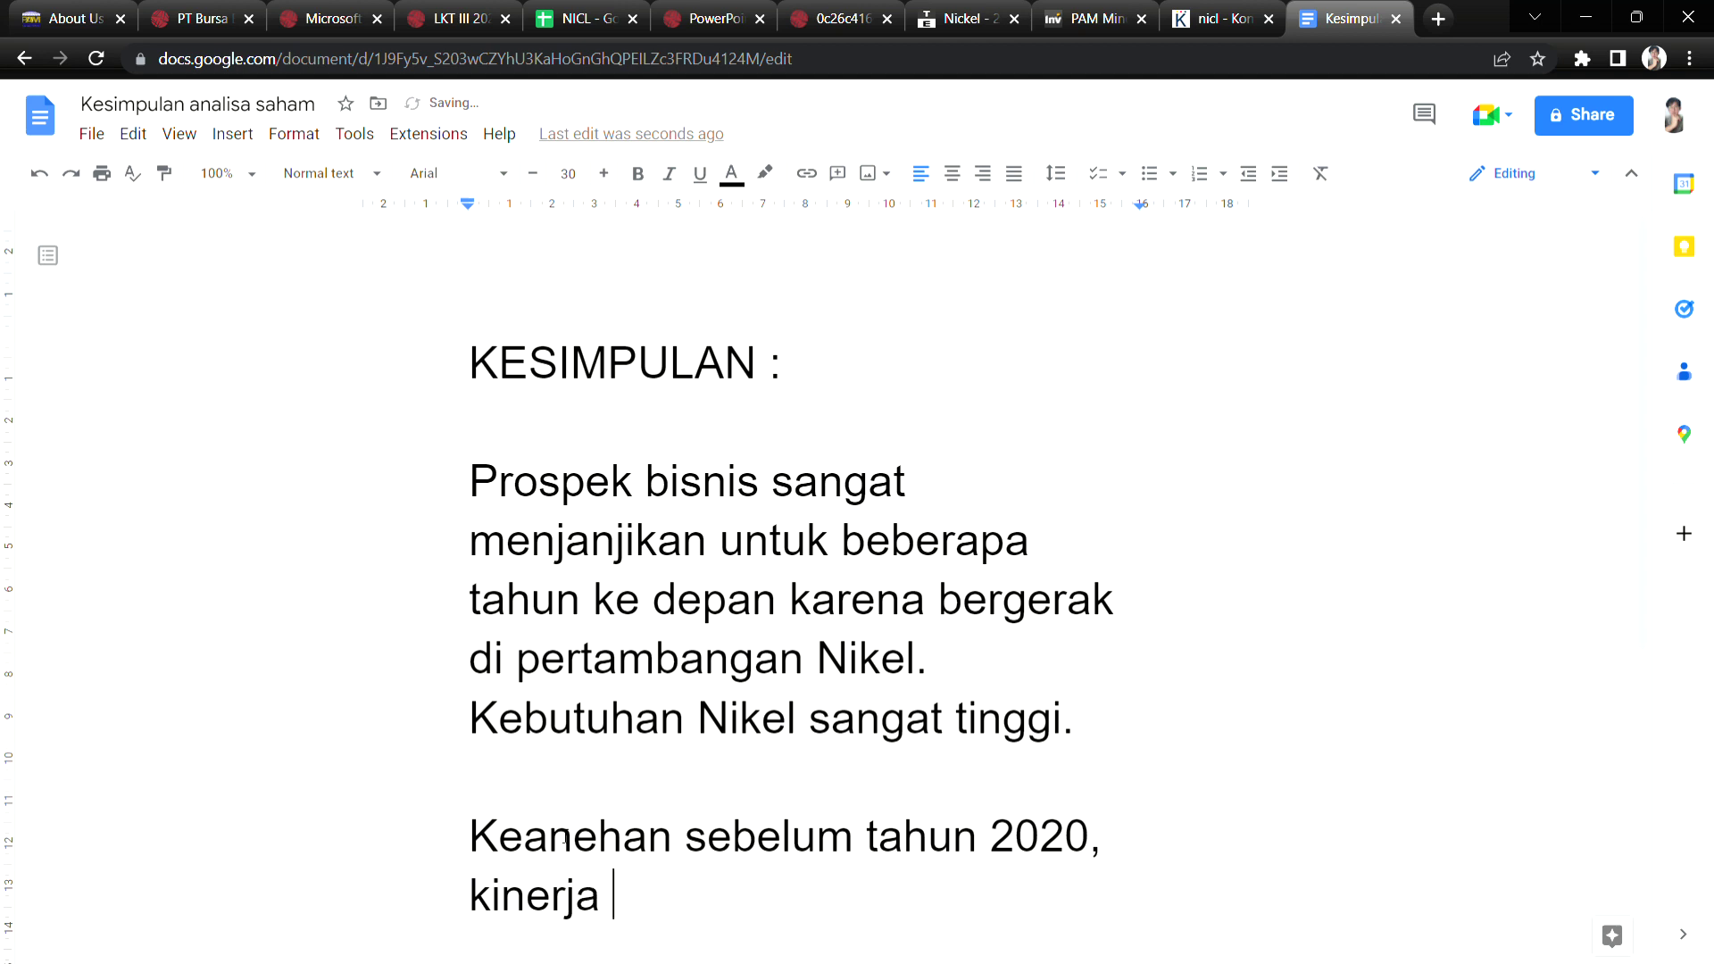
type("sangat buruk ba")
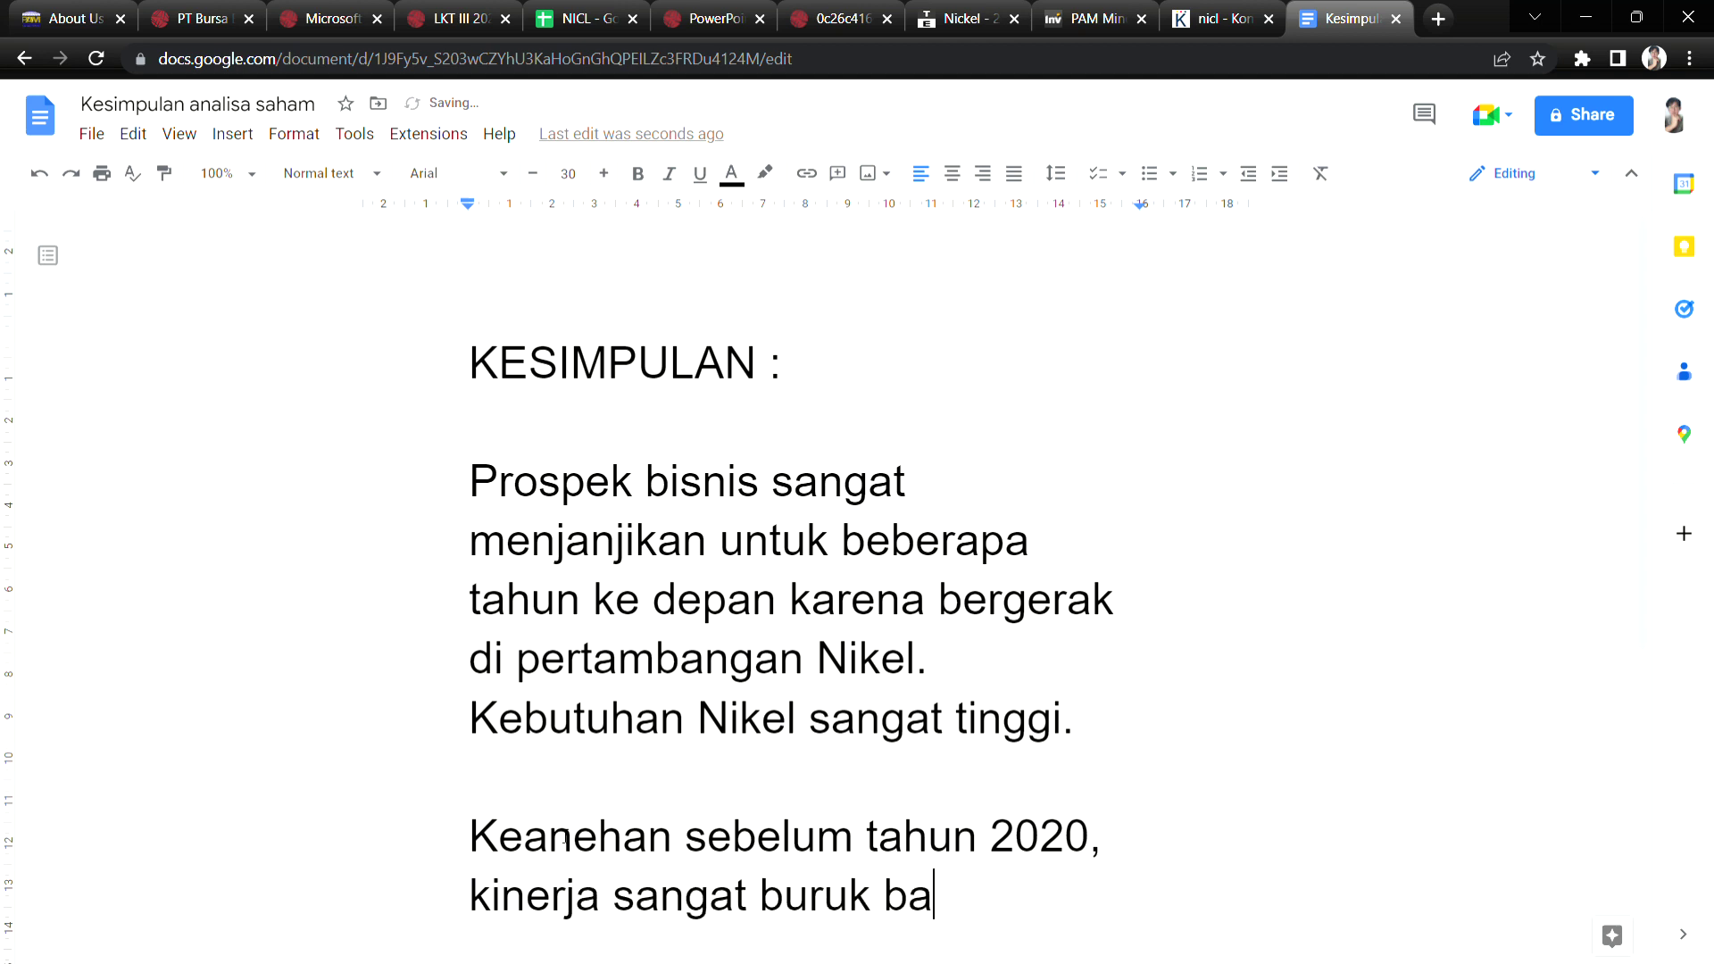
type("hkan tidak")
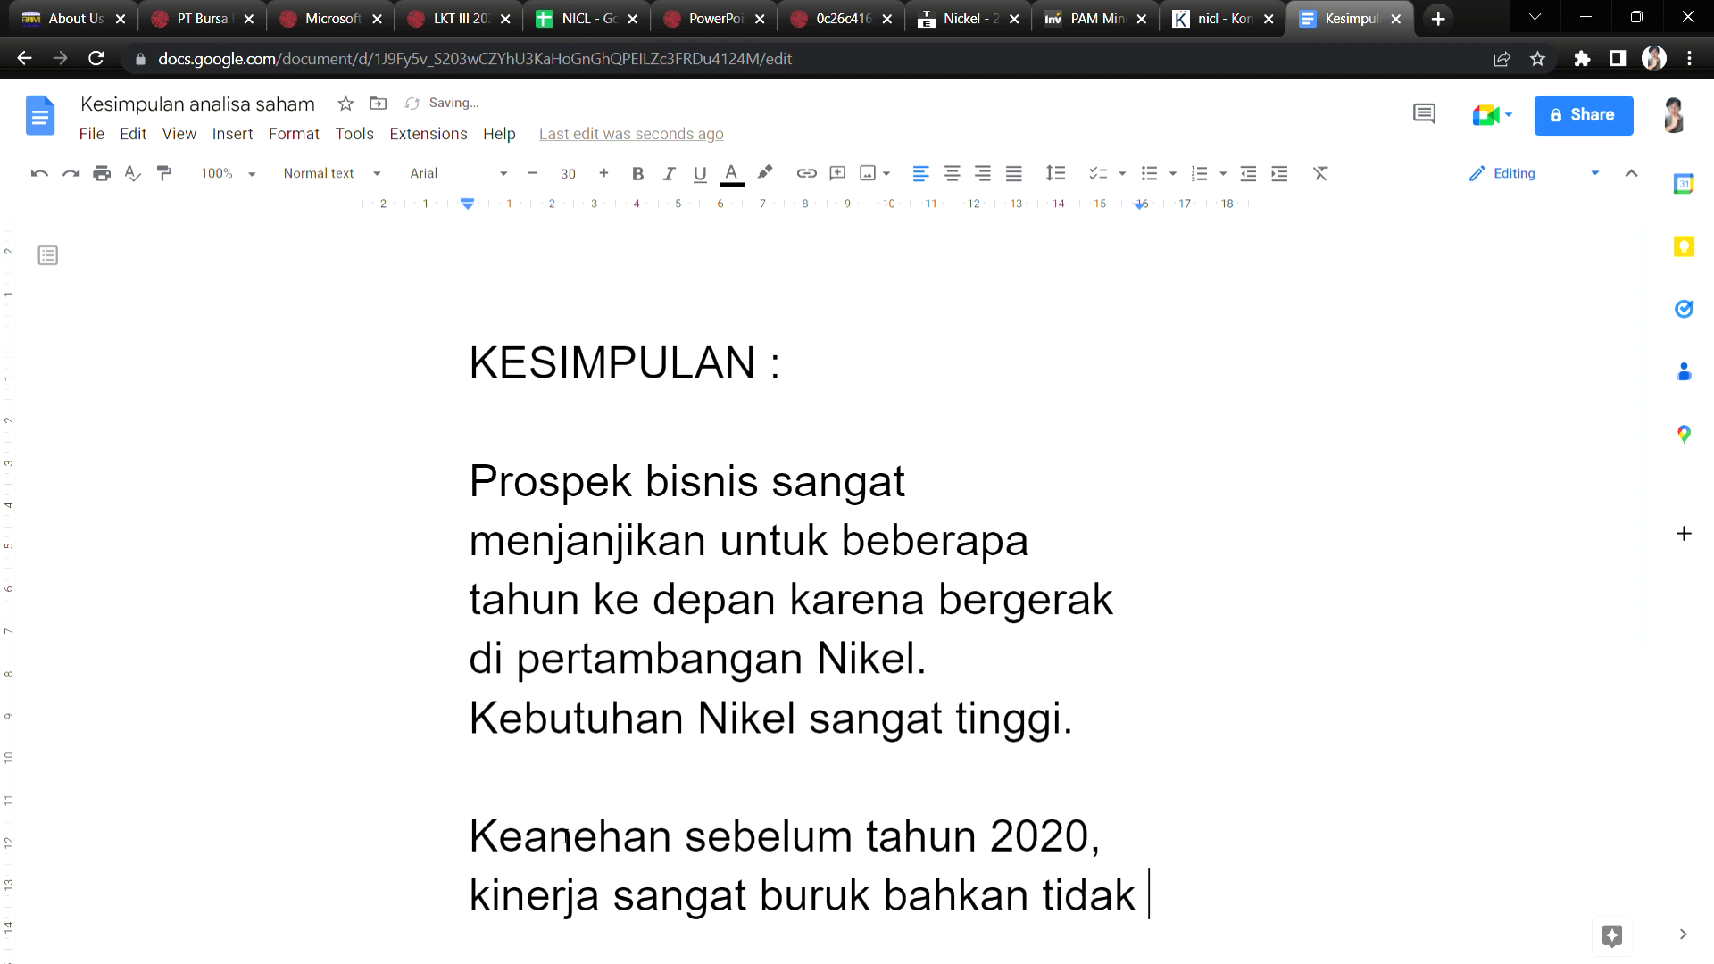
Replace the closing word "tidak" after "bahkan" with "perusahaan seperti tidak beroperasi".
key("BackSpace")
key("BackSpace")
key("BackSpace")
key("BackSpace")
key("BackSpace")
type("seperti tidak")
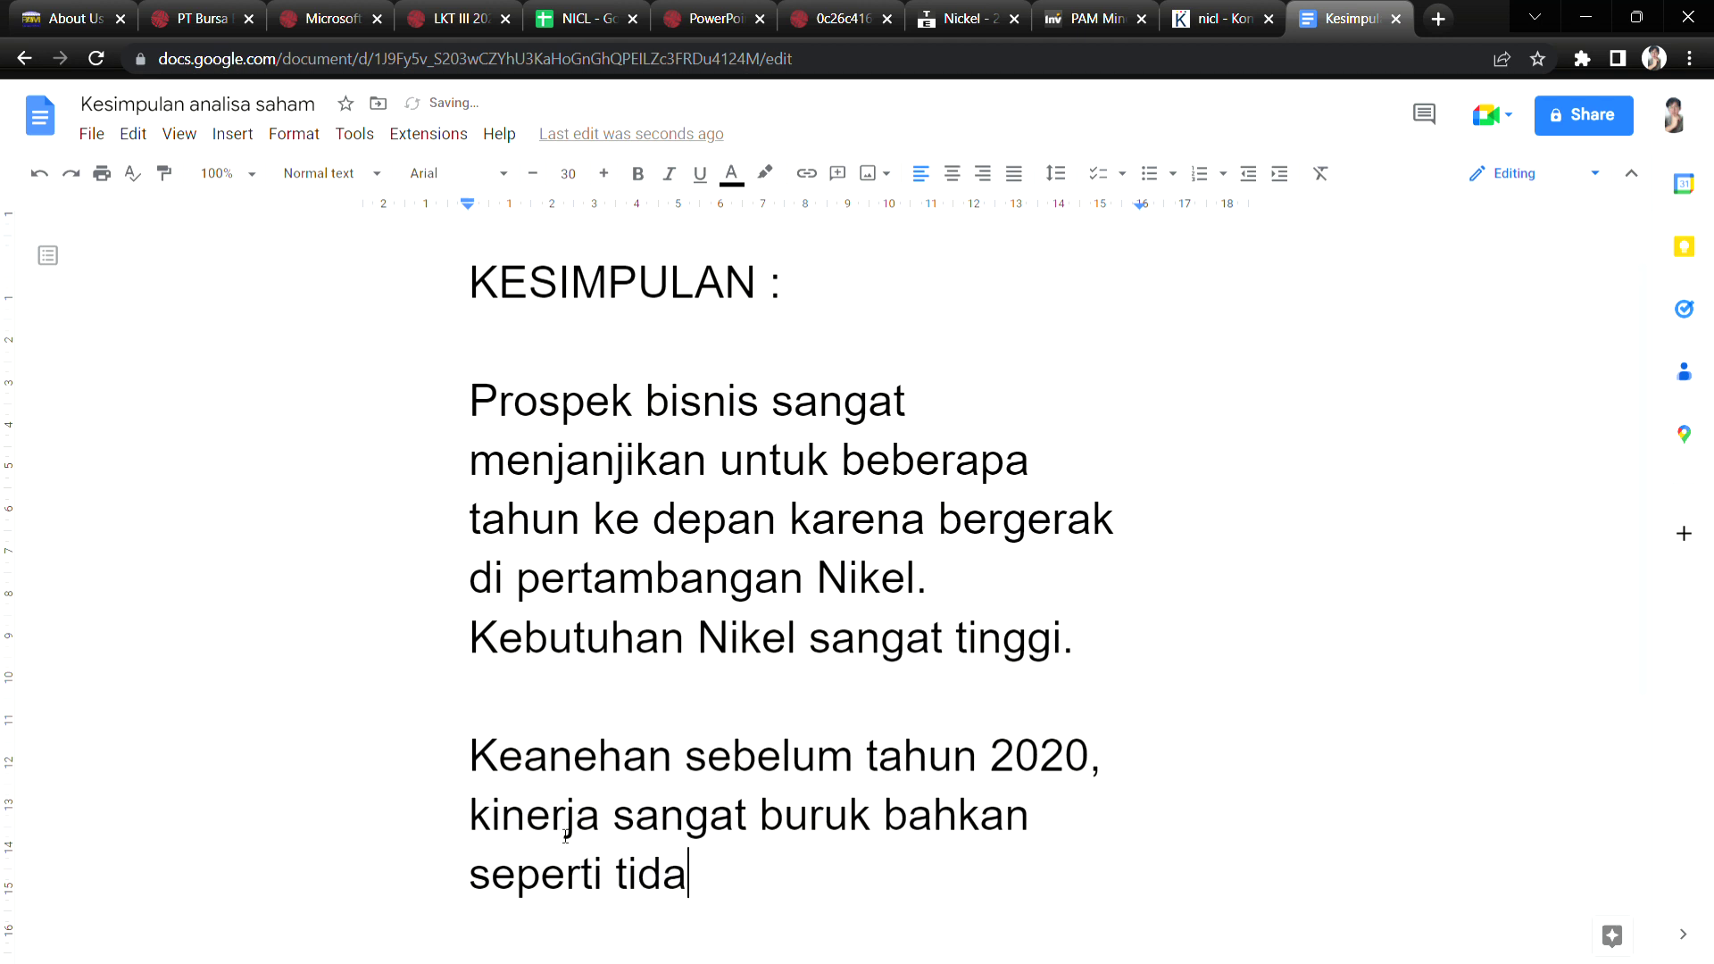
key("BackSpace")
key("BackSpace")
key("BackSpace")
key("BackSpace")
key("BackSpace")
key("BackSpace")
key("BackSpace")
key("BackSpace")
key("BackSpace")
key("BackSpace")
key("BackSpace")
key("BackSpace")
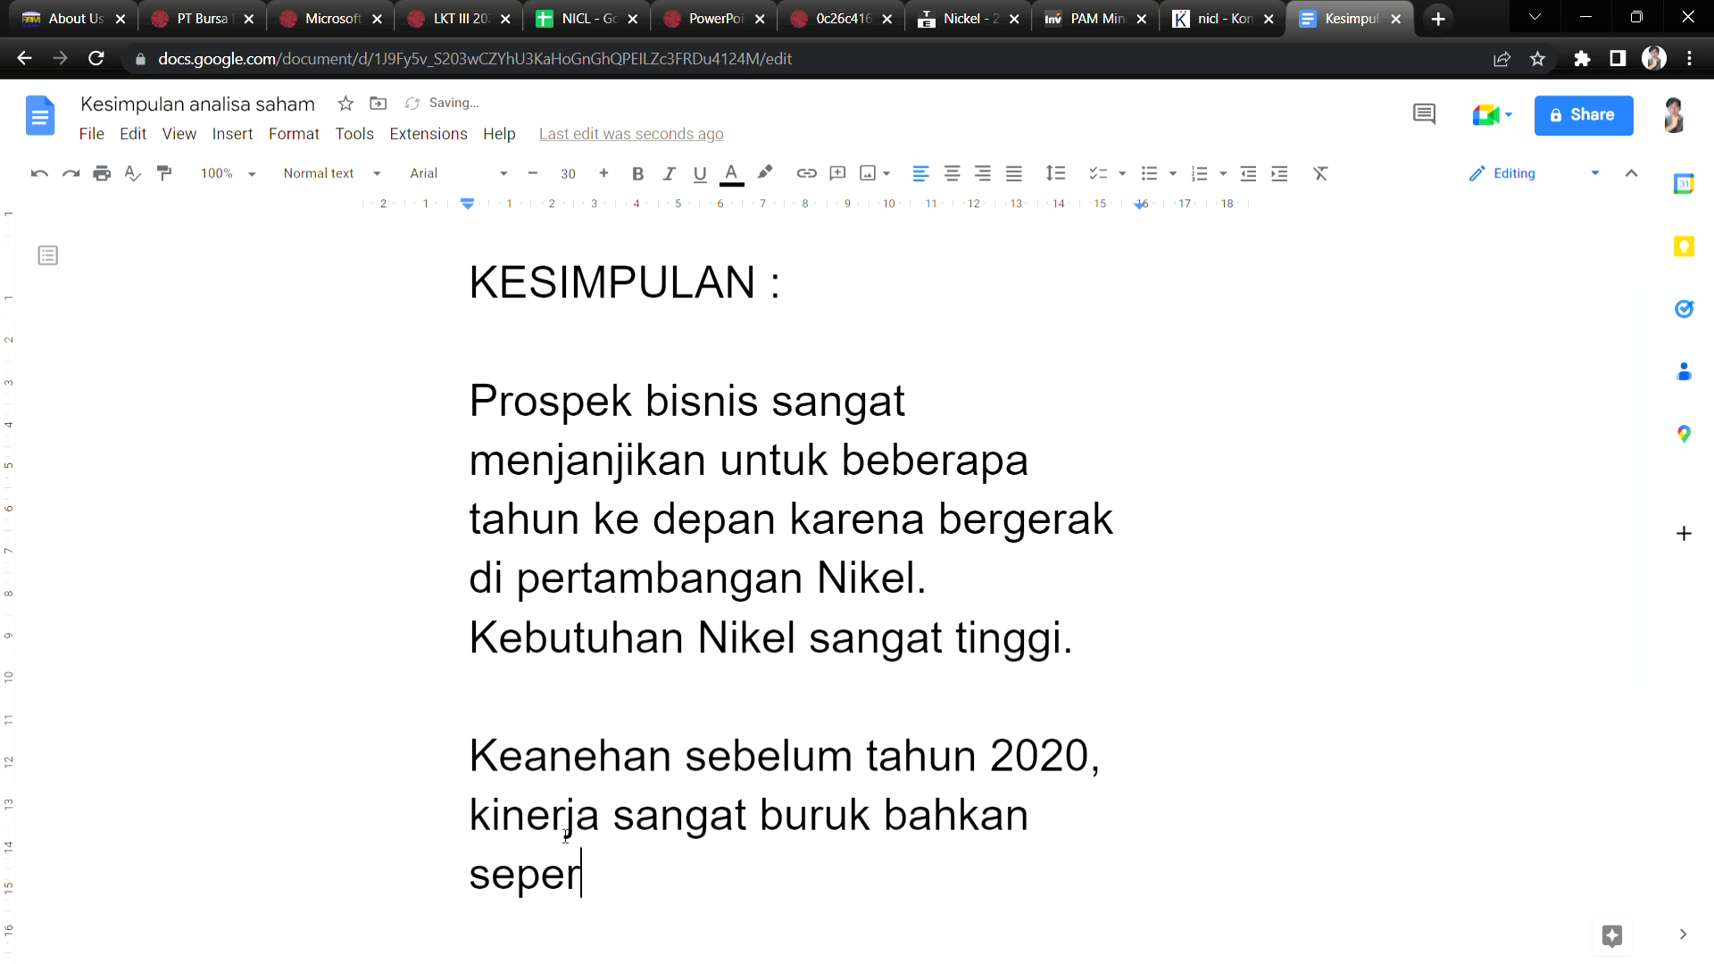
key("BackSpace")
key("BackSpace")
type("perusaha")
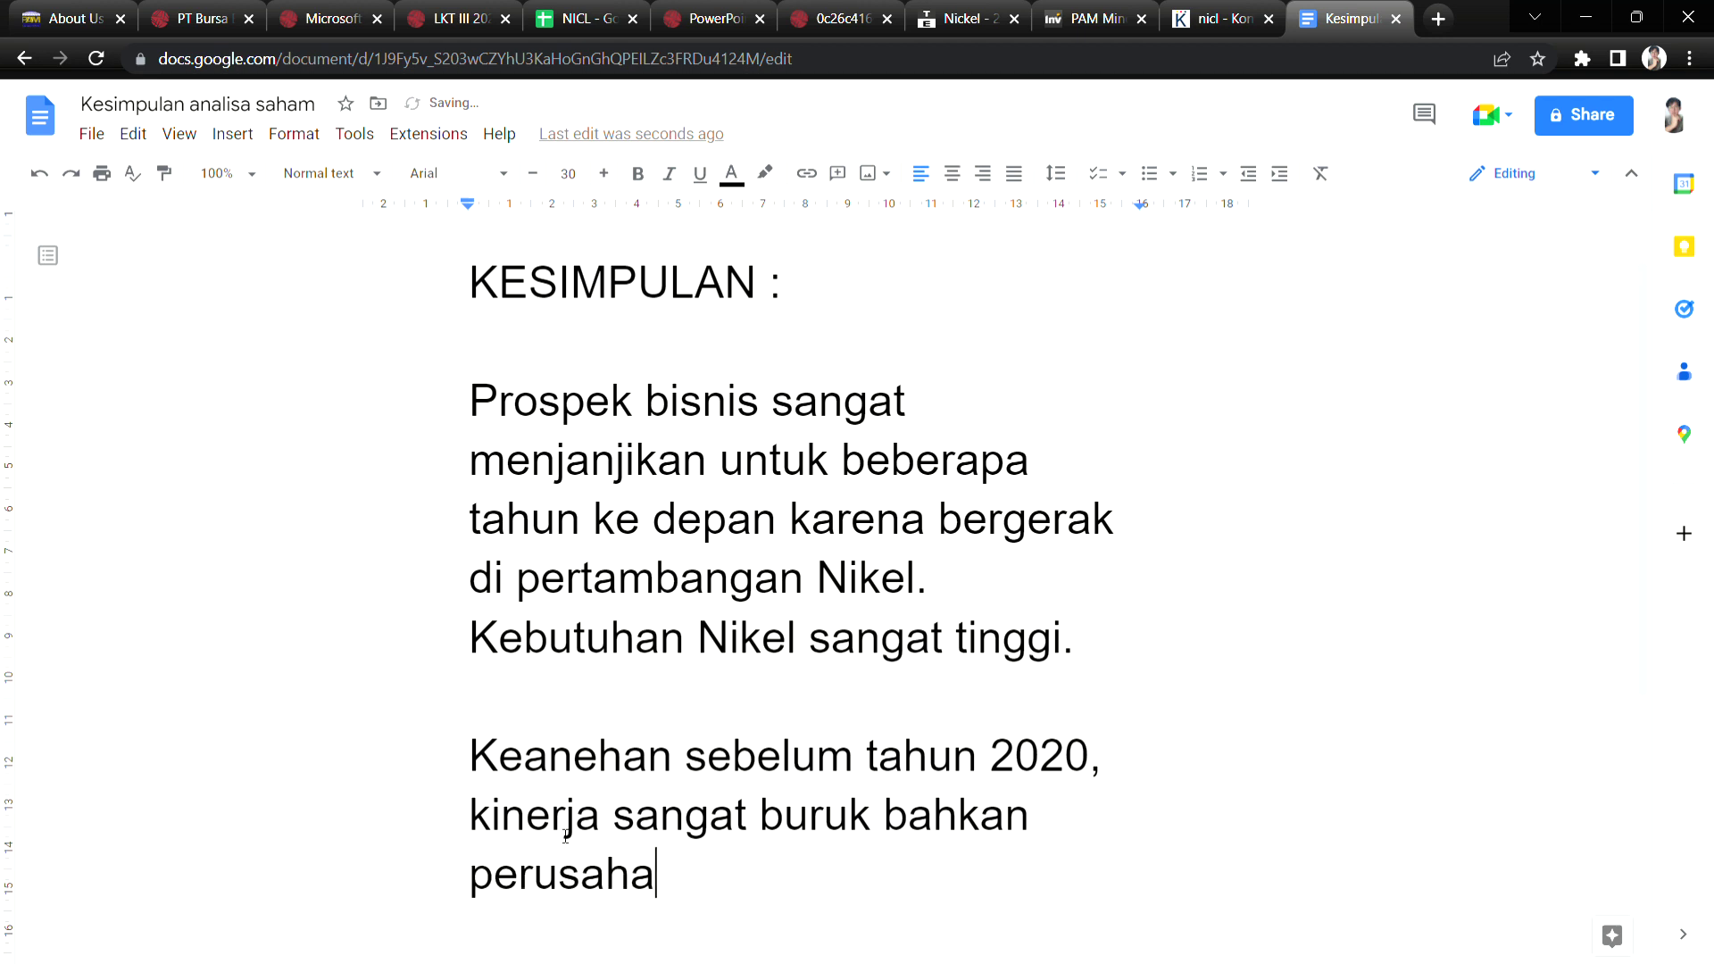
type("an seperti ")
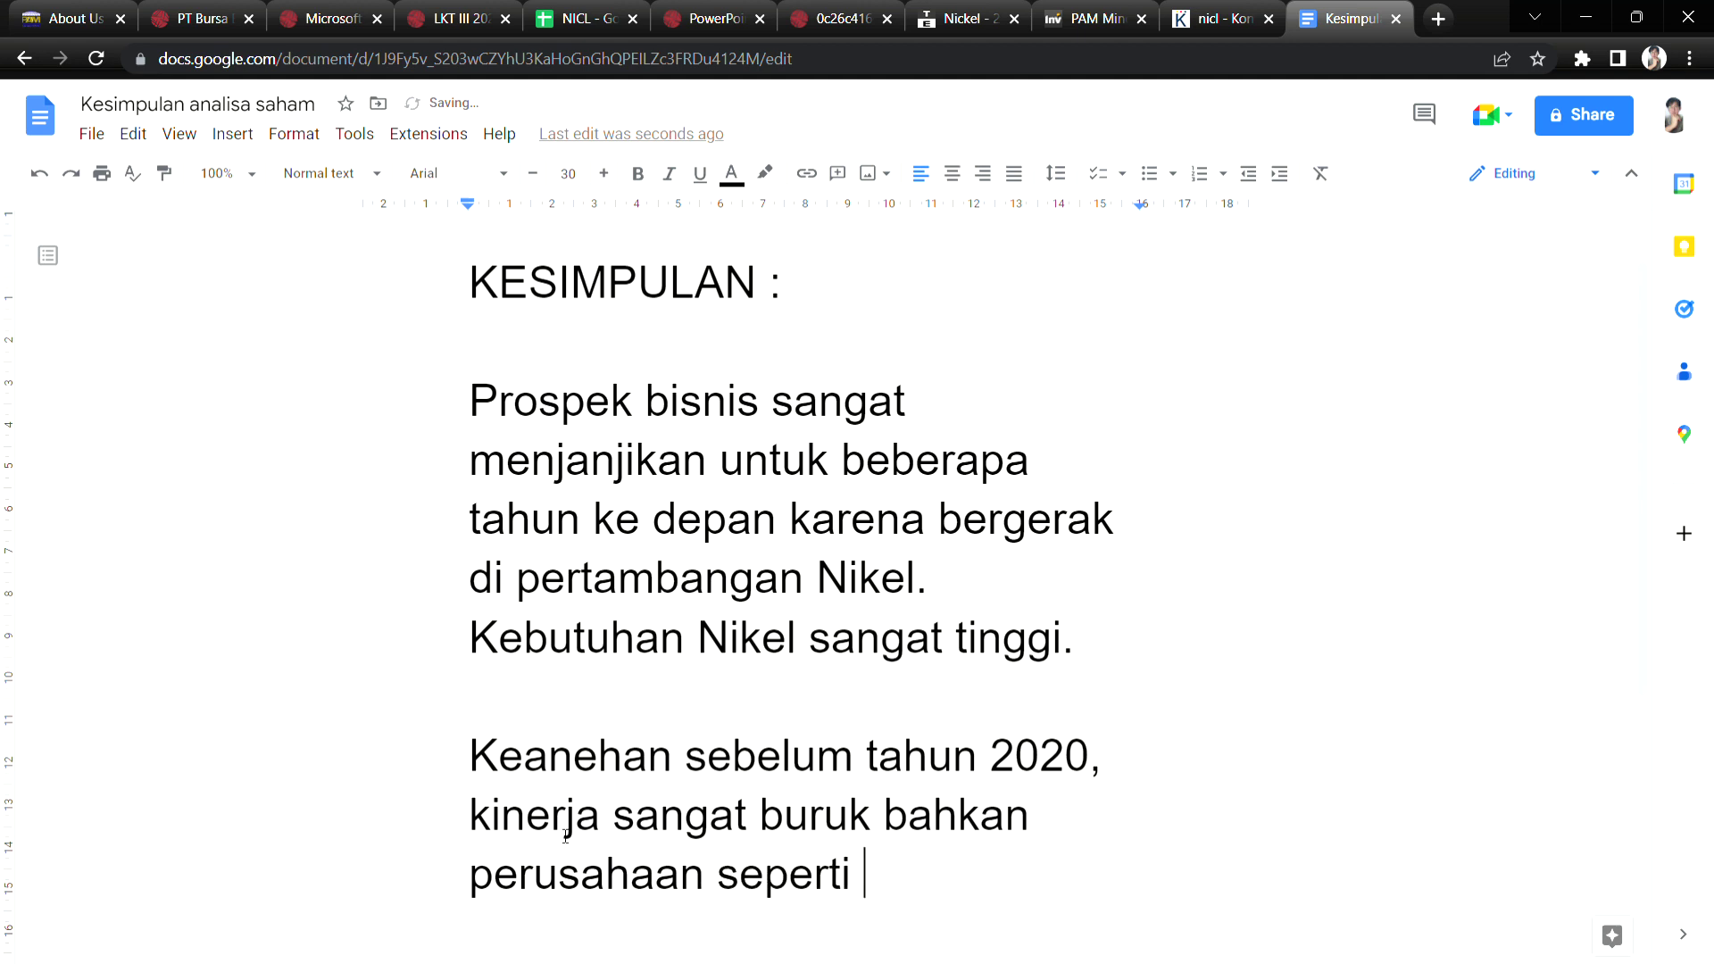
type("tidak berop")
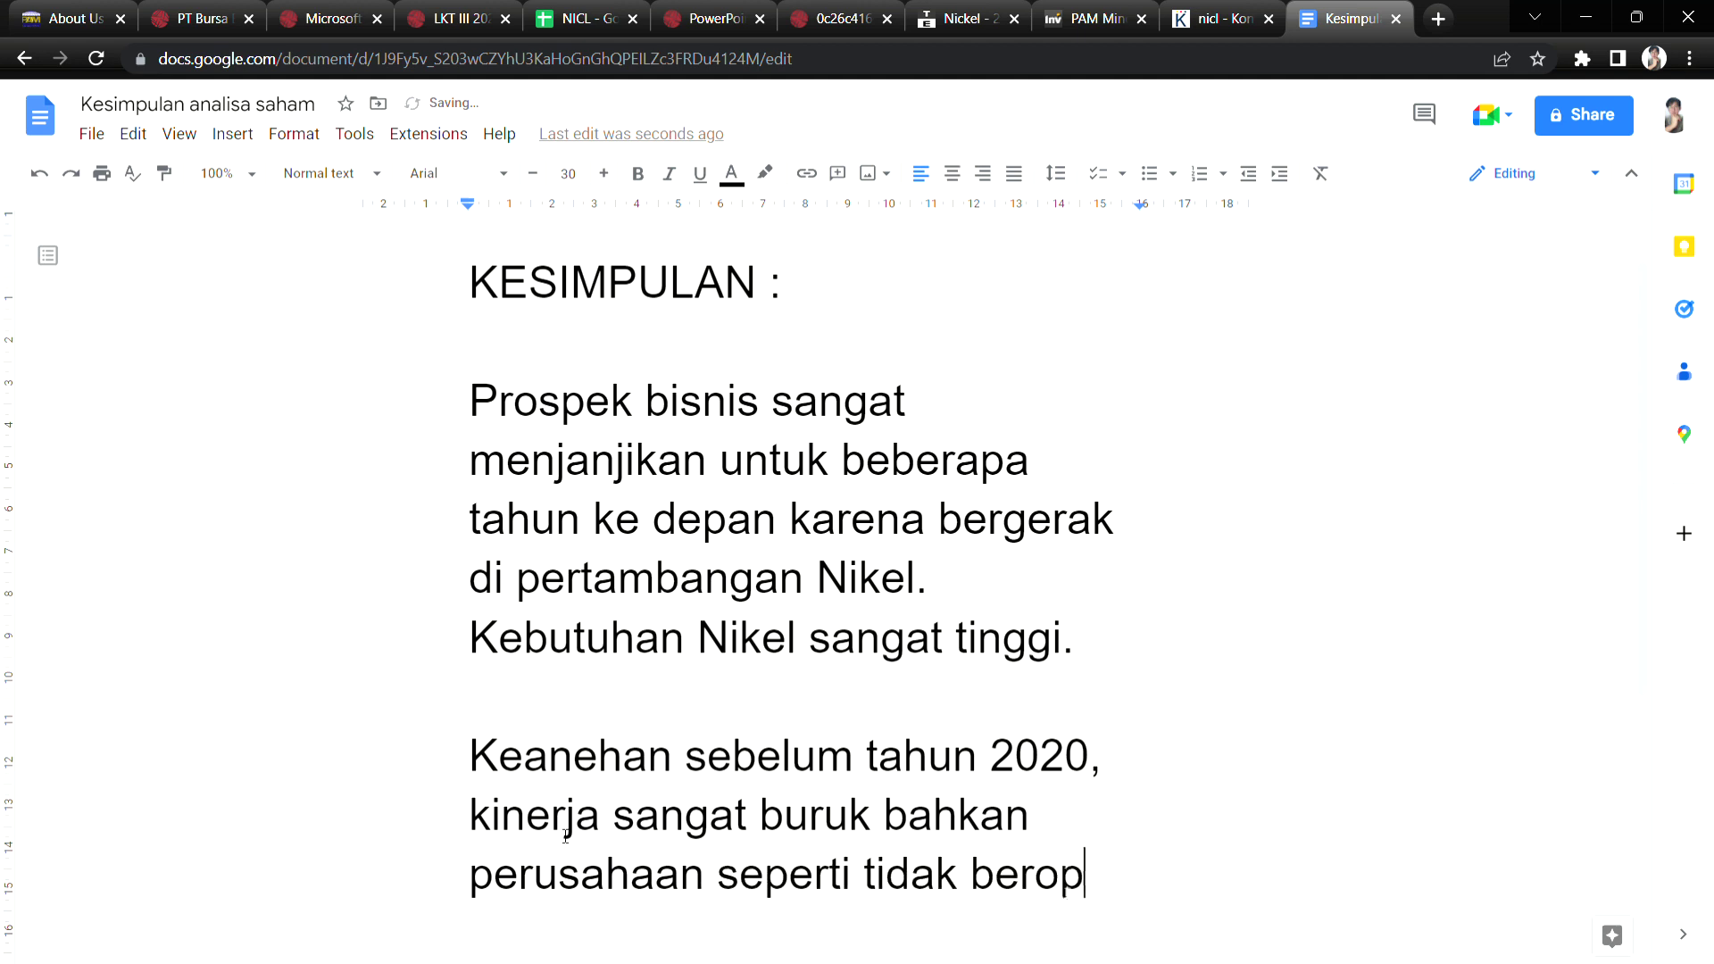
type("erasi")
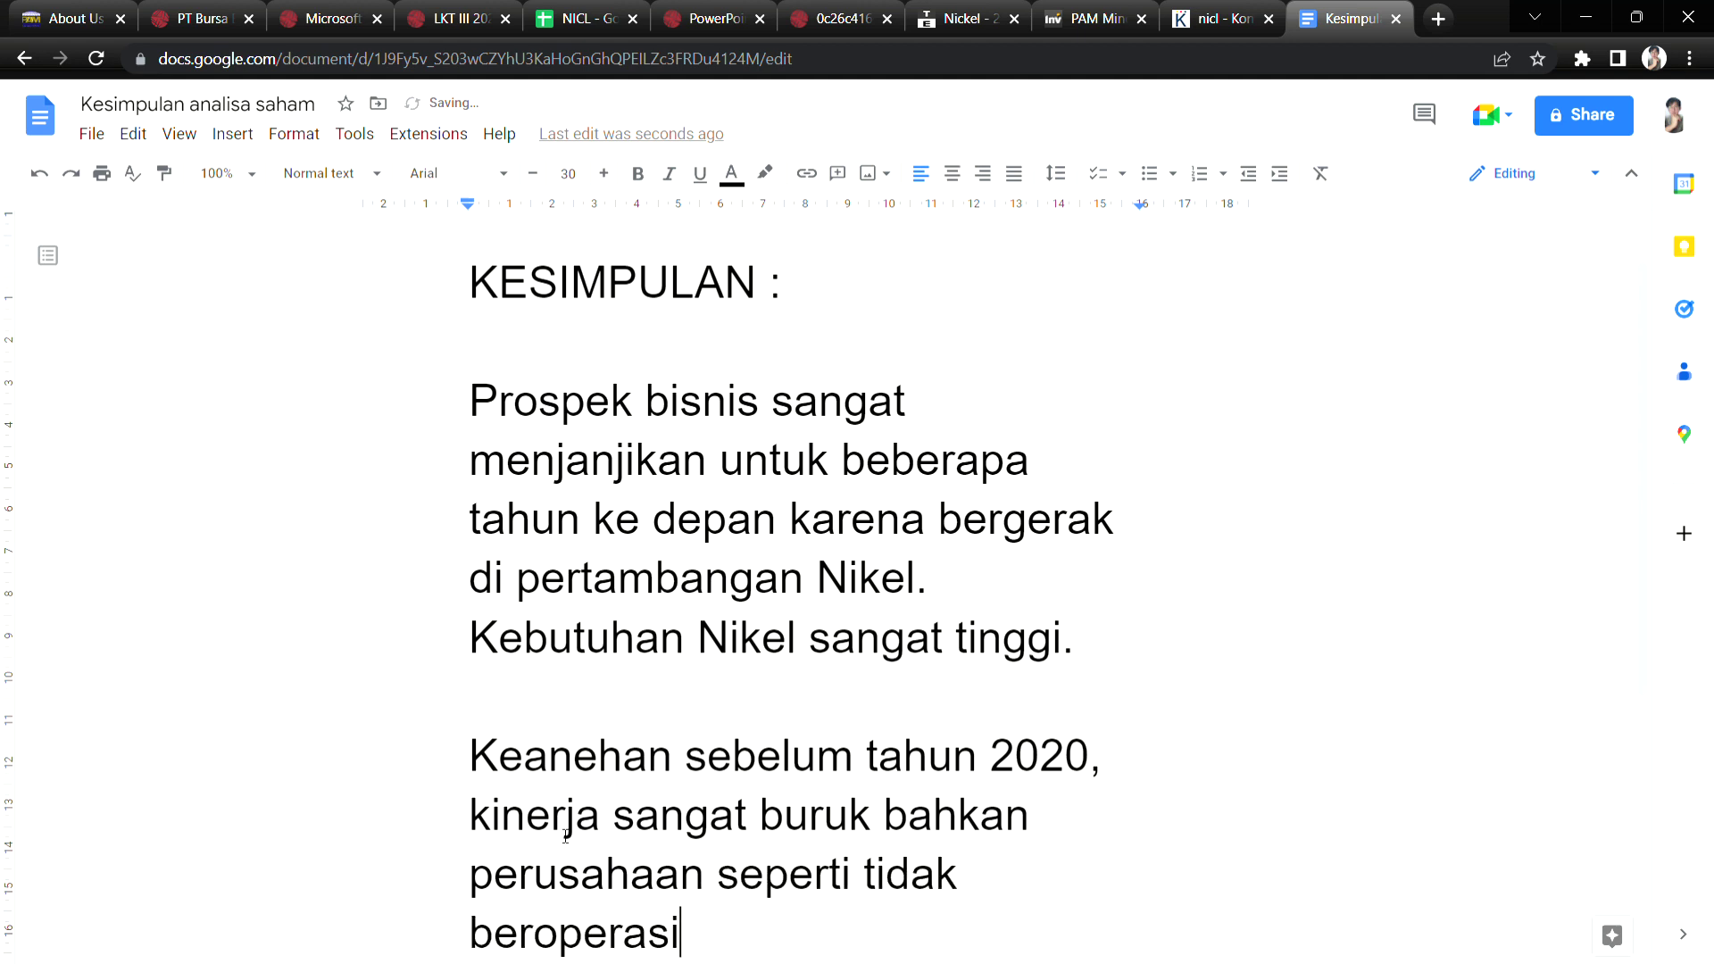
Continue the sentence with ", namun tiba-tiba tahun 2020 beroperasi lngsung mencetak keuntungan." and start a new paragraph after a blank line.
type(", namun tiba-tiba tahun 2020 beroperasi")
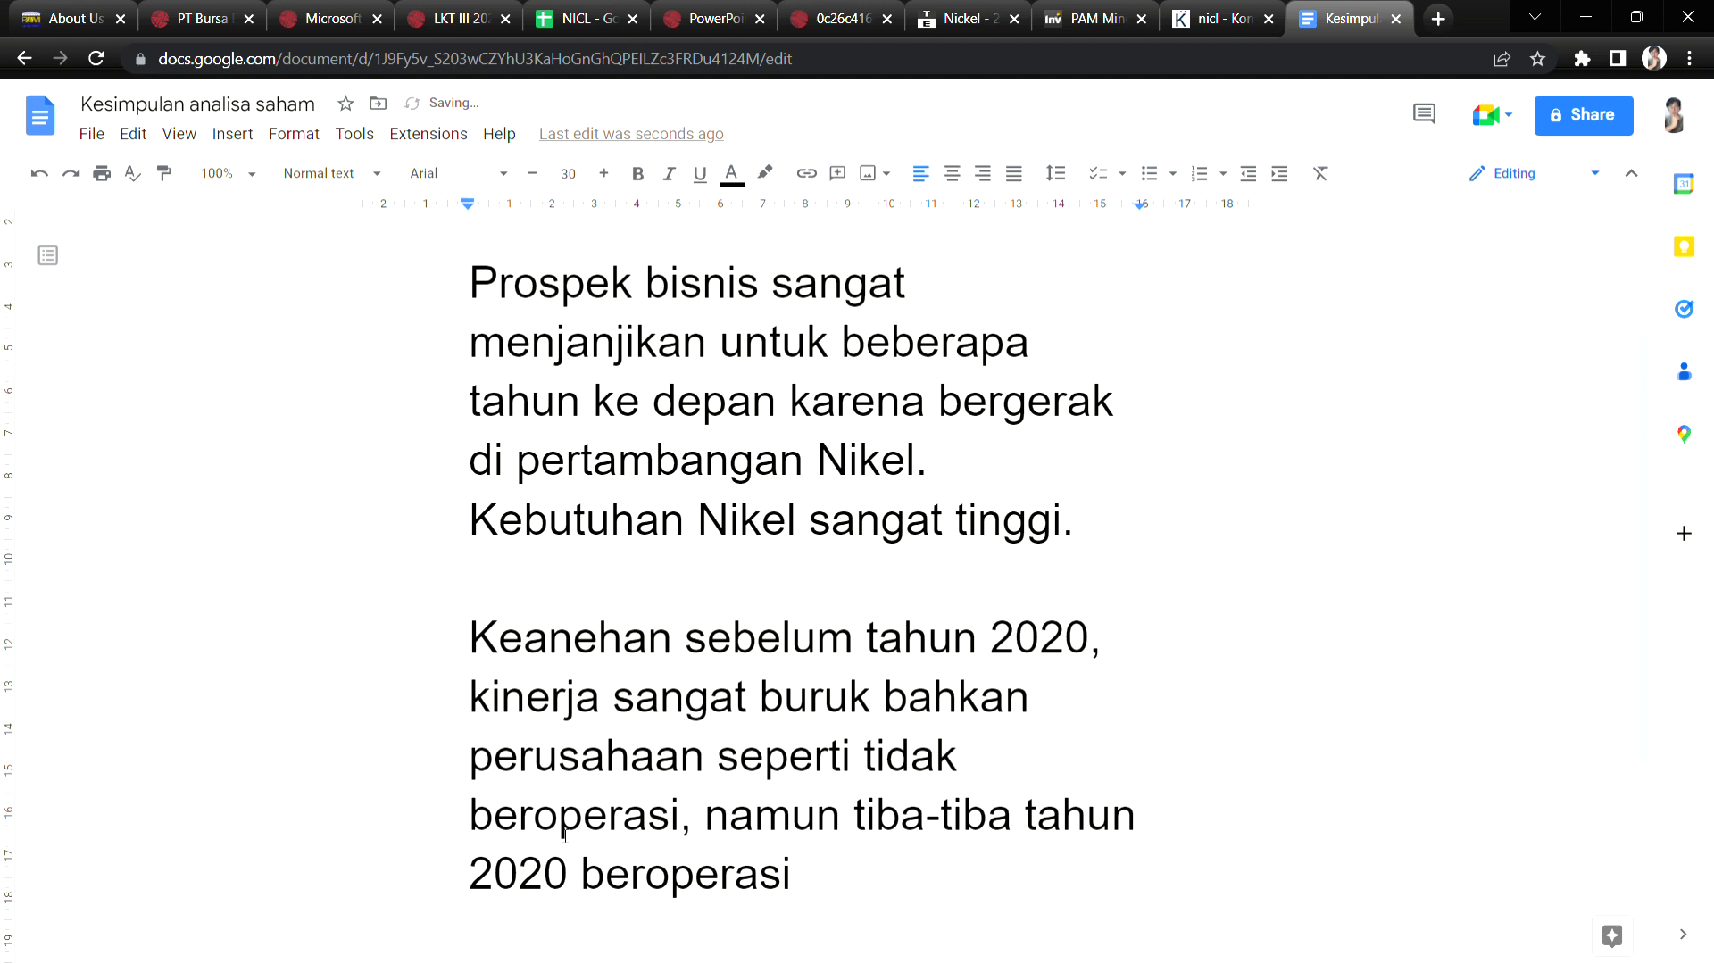
type(" Ingsung ")
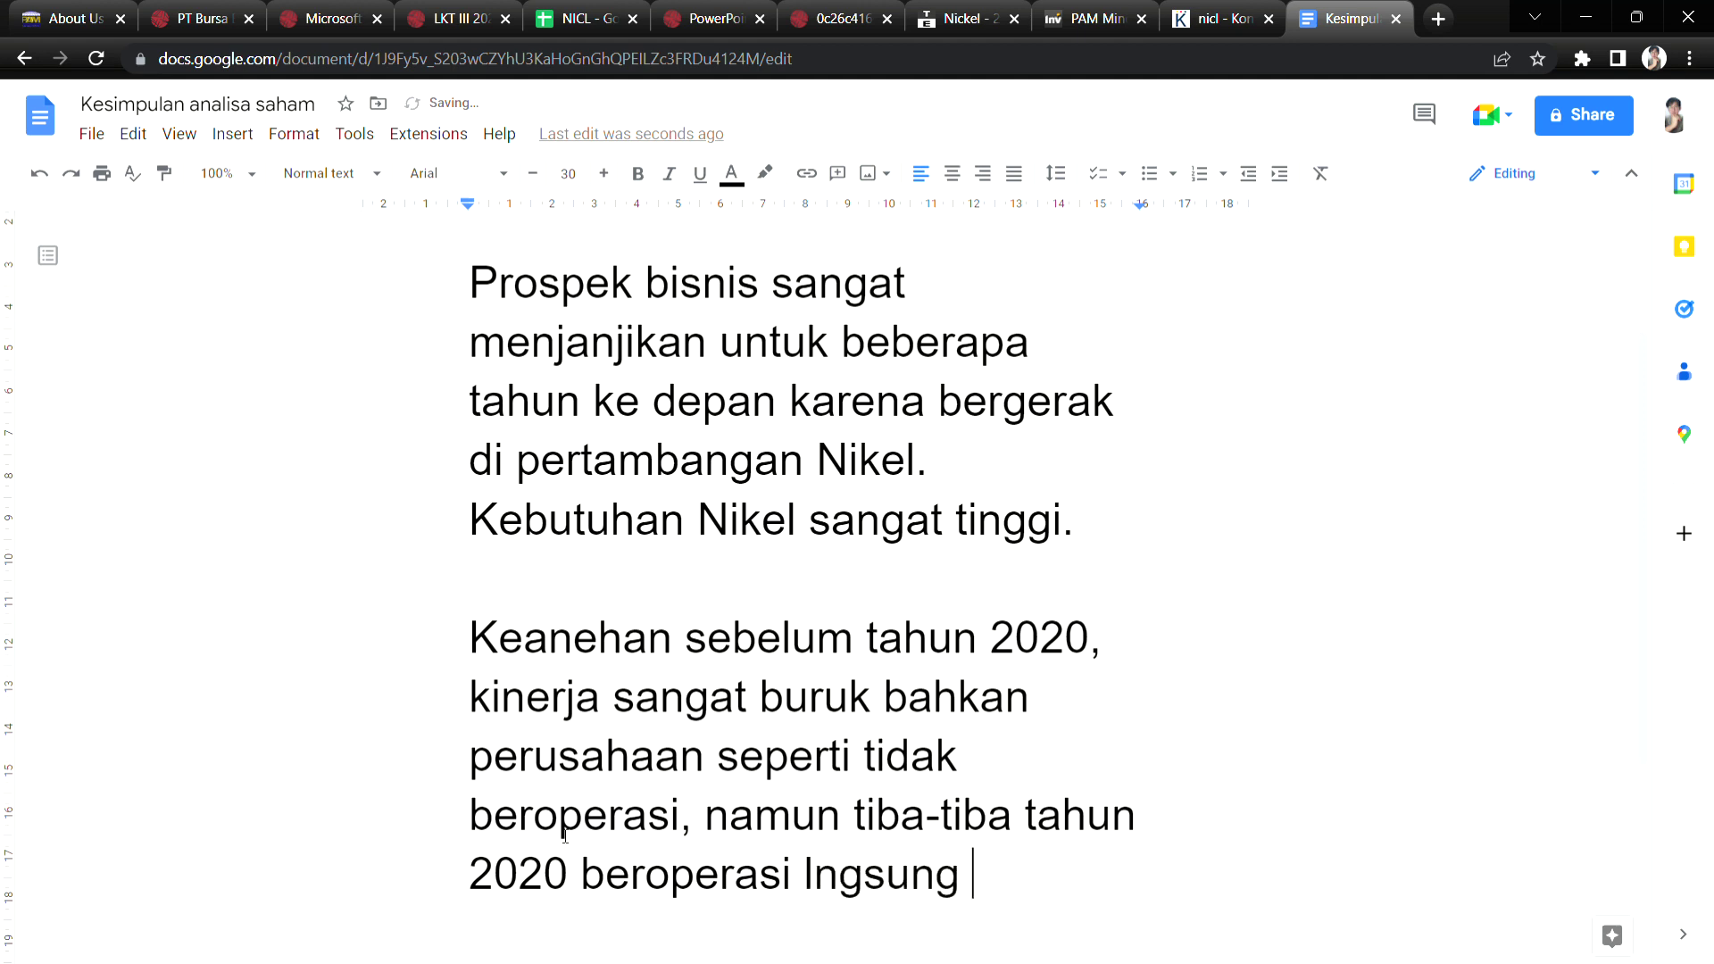
type(" mencetak")
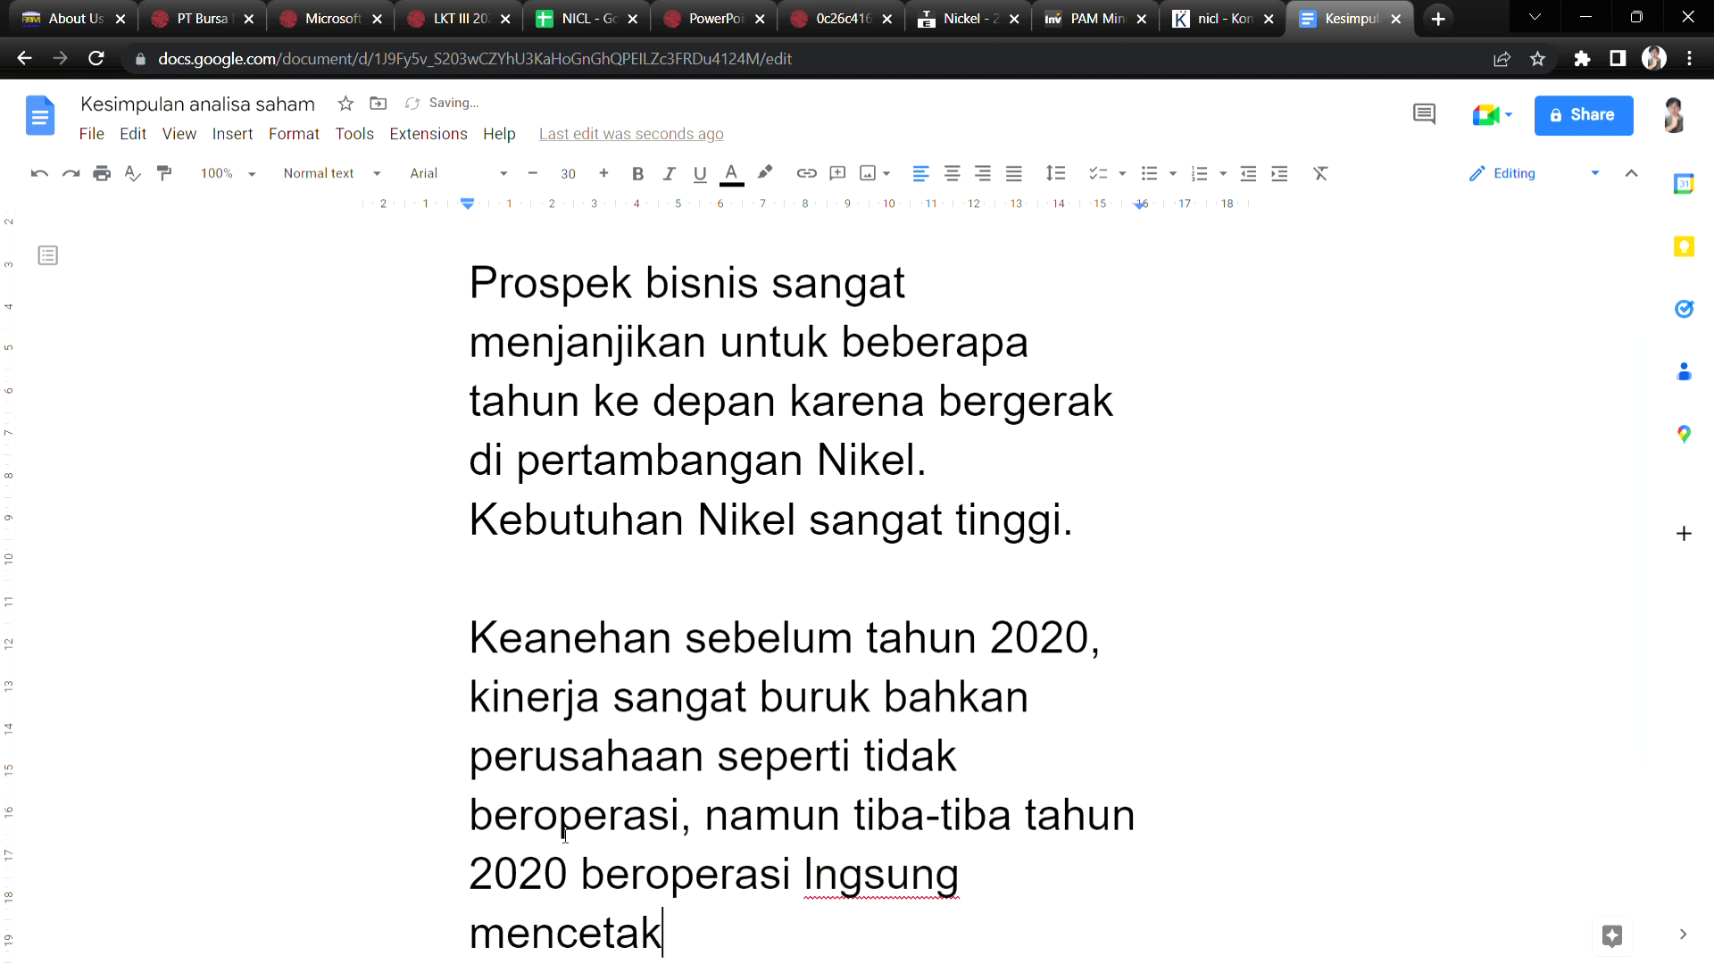
type(" keuntun")
type("gan")
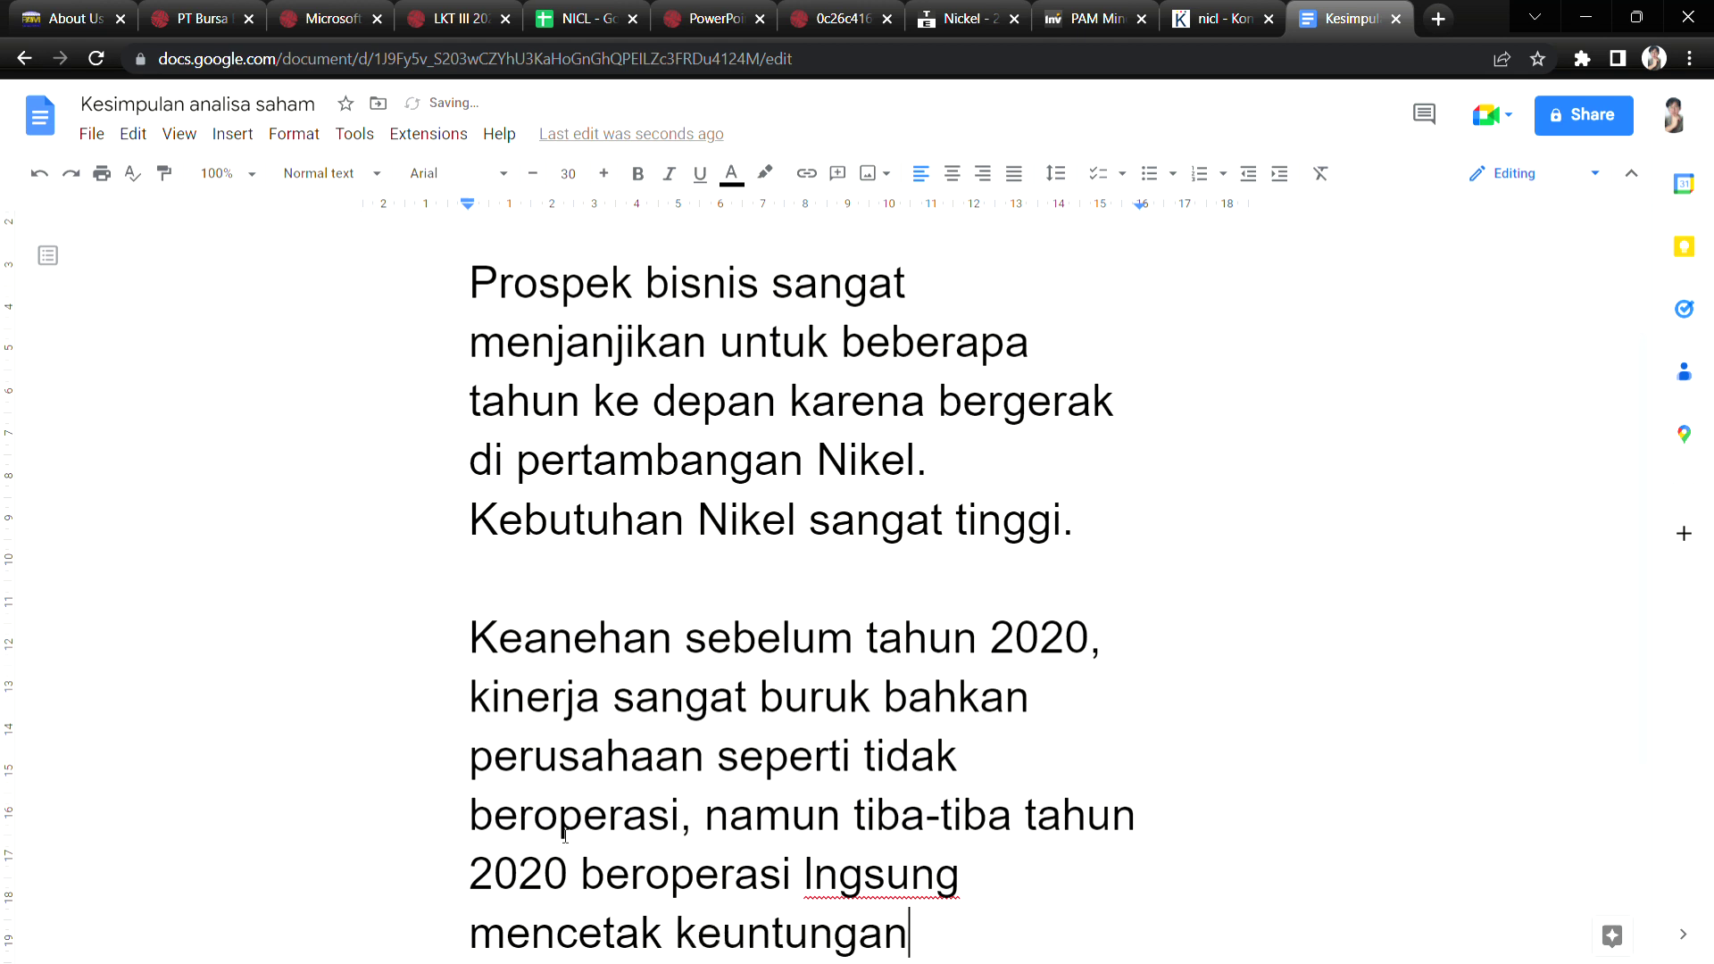
type(".")
key("Return")
key("Return")
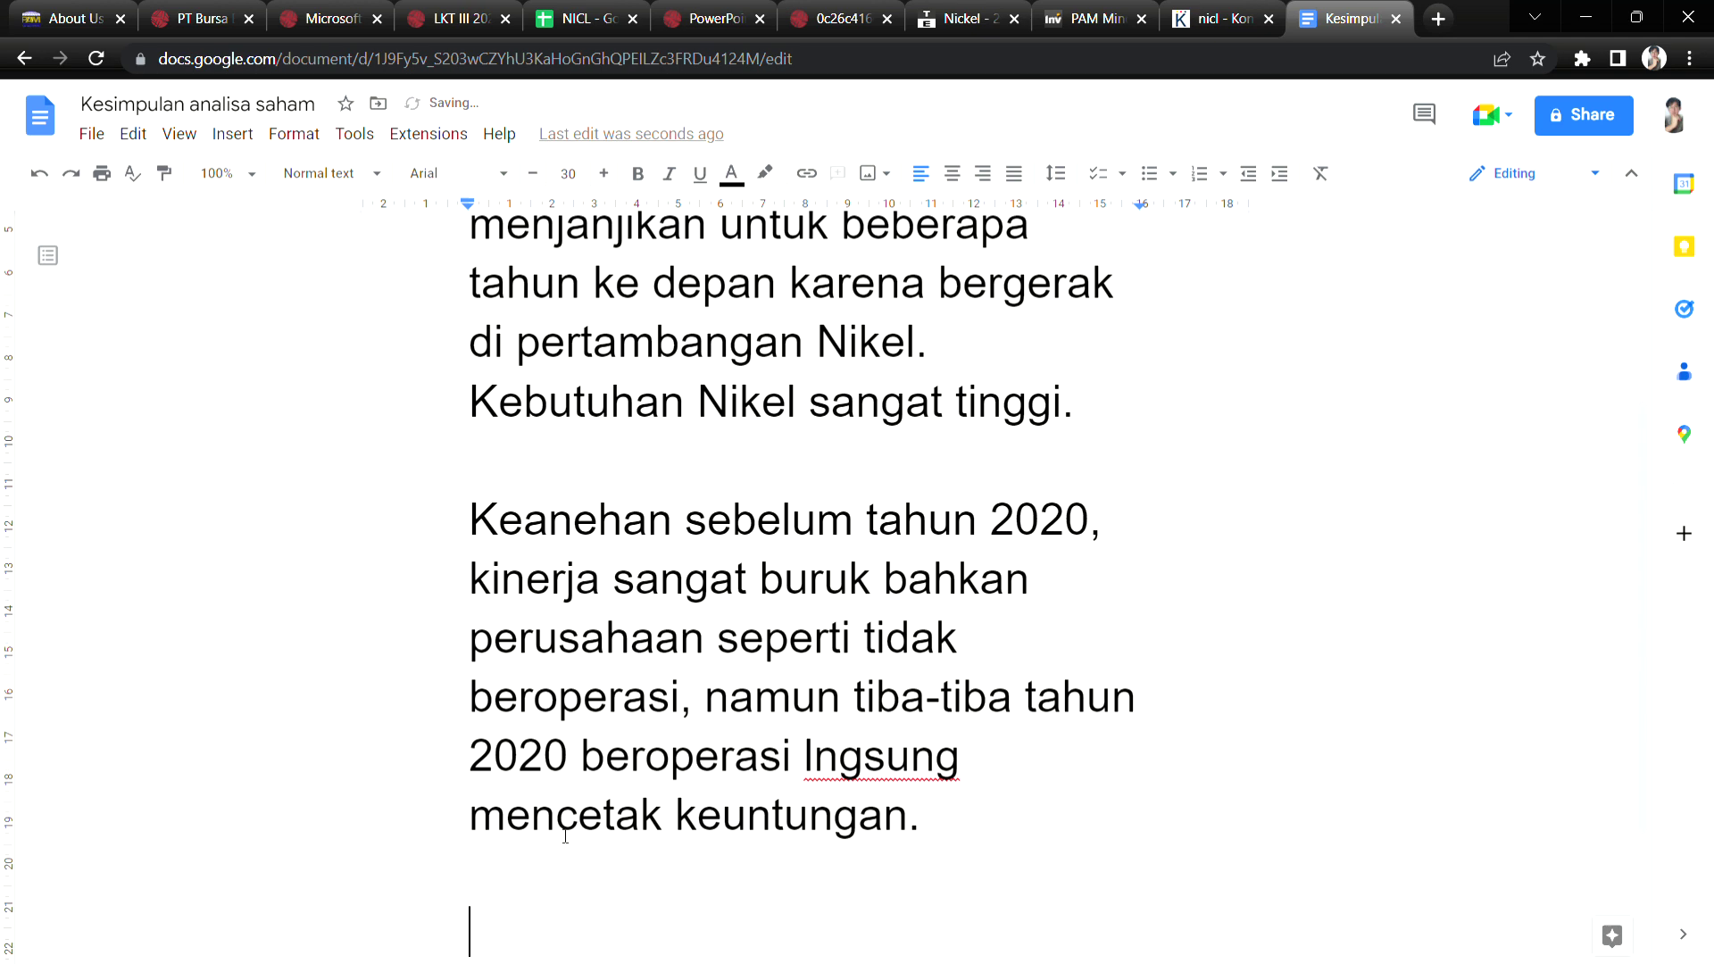
Glance through the NICL spreadsheet, the IDX announcement PDF, the nickel and PAM Mineral price pages and Kontan's news, and return to the conclusions document.
left_click(580, 16)
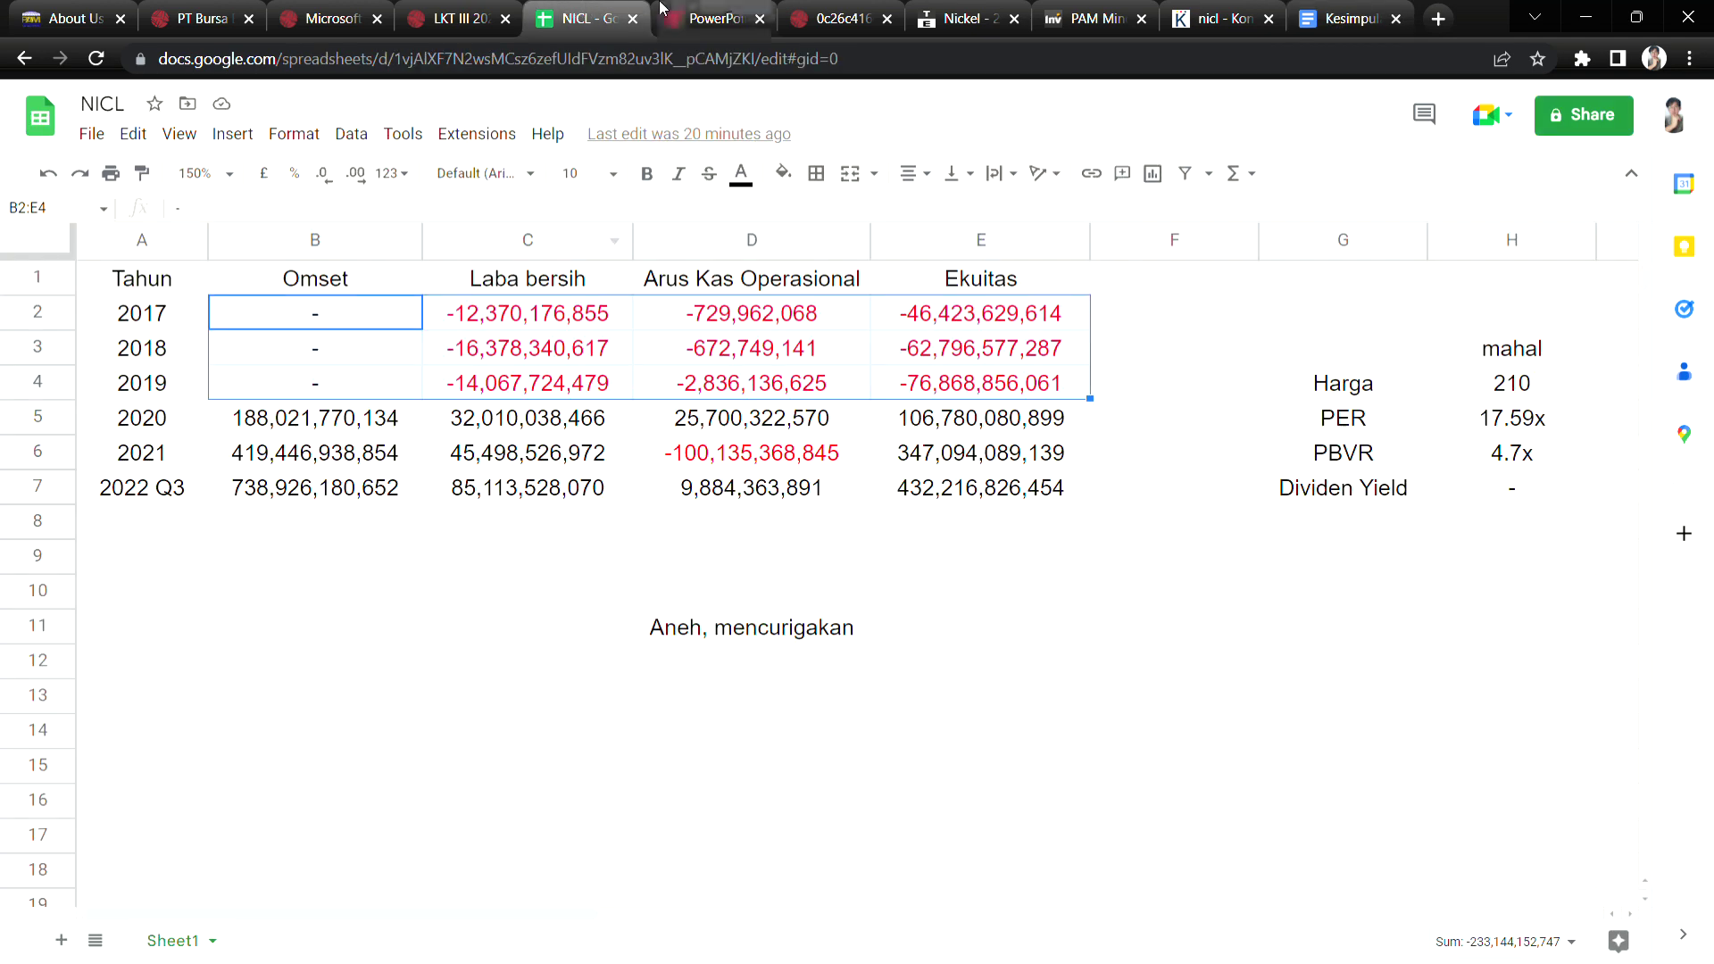
left_click(694, 9)
left_click(844, 16)
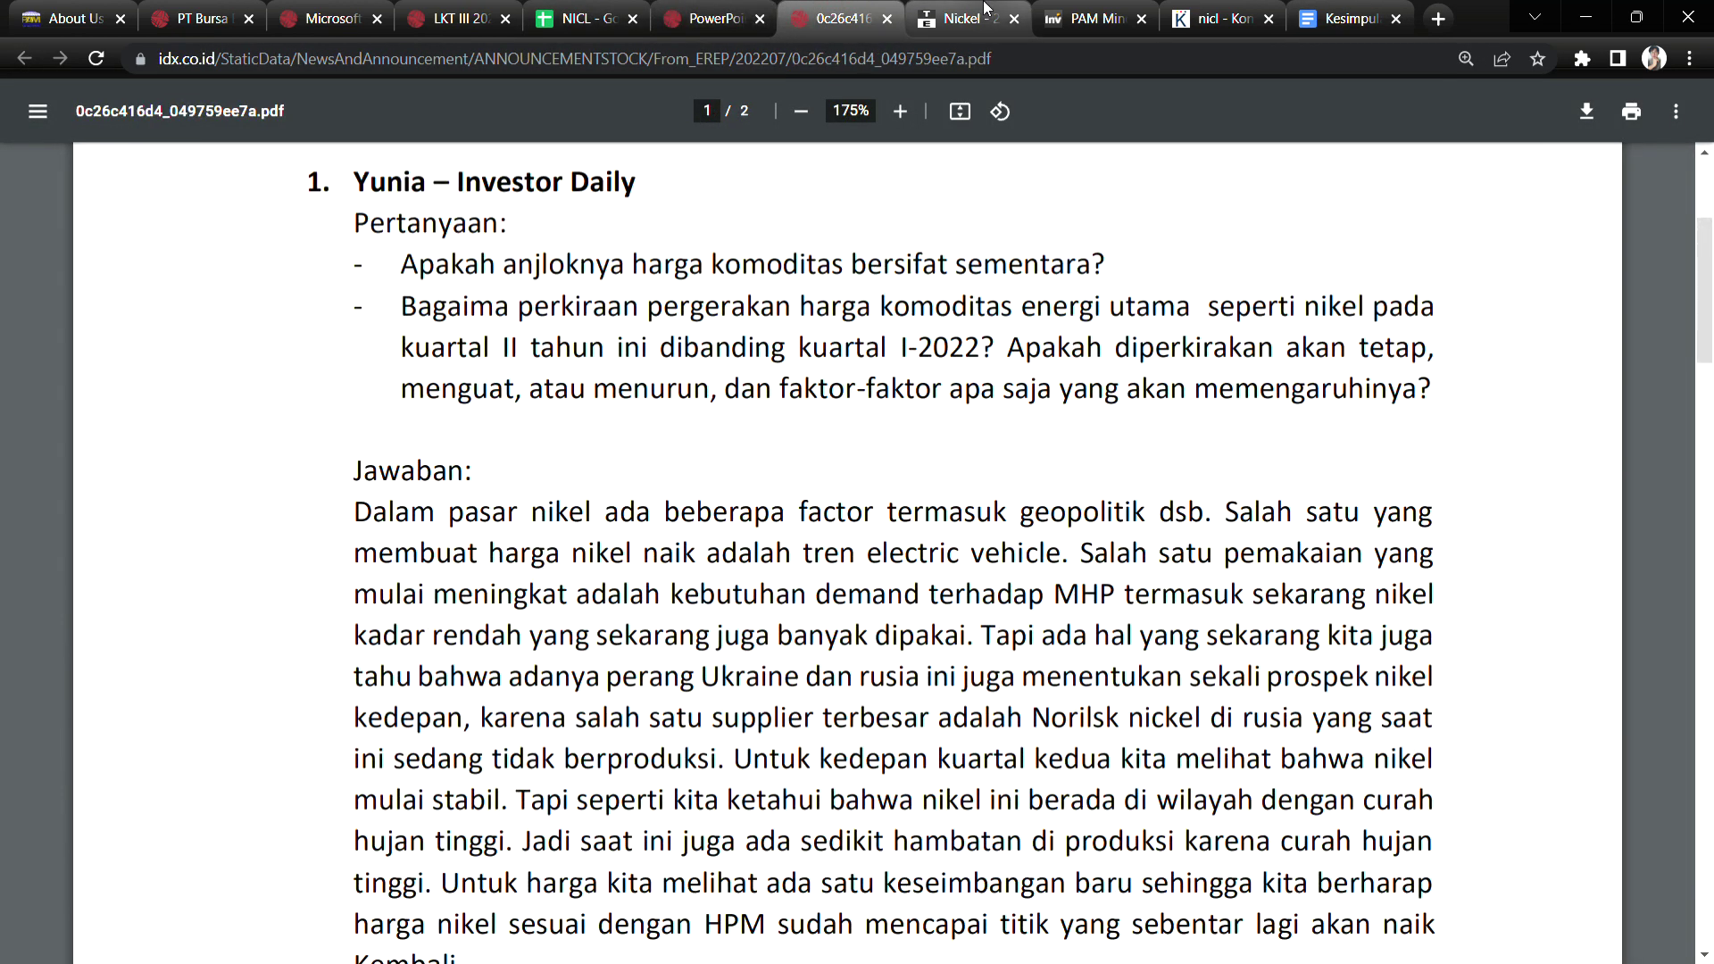
left_click(957, 10)
left_click(1093, 14)
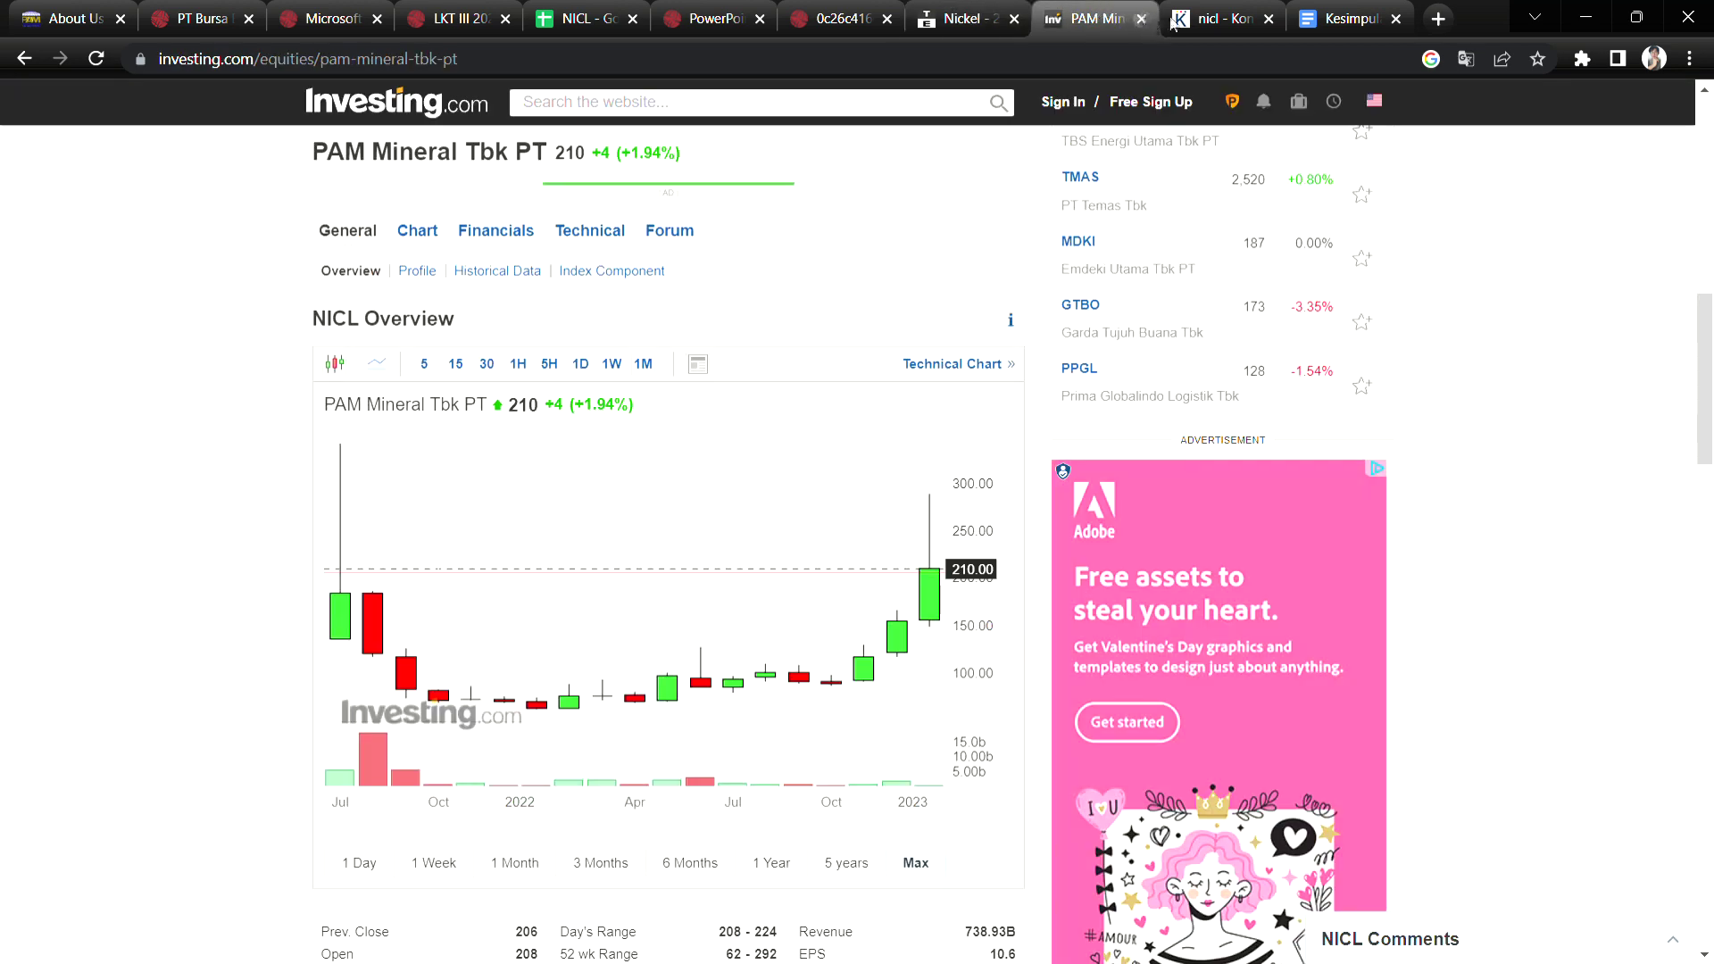
left_click(1214, 13)
key("ctrl+Tab")
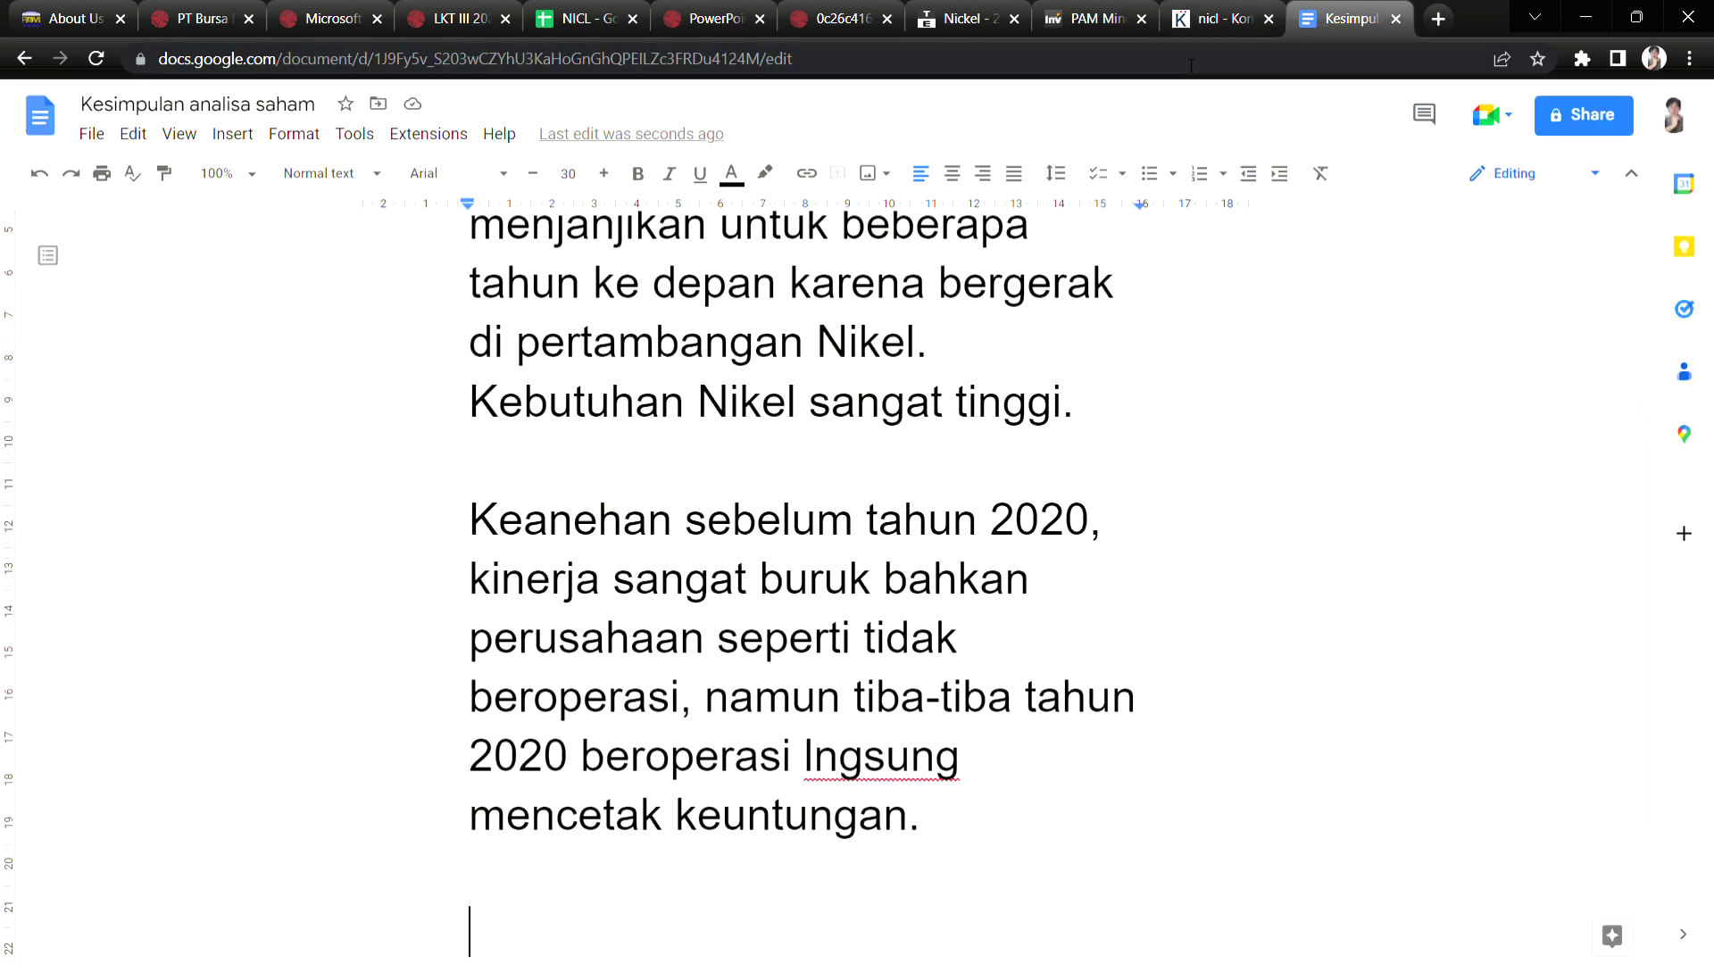
Write "Valuasi mahal." as a new paragraph and leave several blank lines below it, down to the next page.
scroll(768, 857, "down", 3)
type("Valuasi mahal")
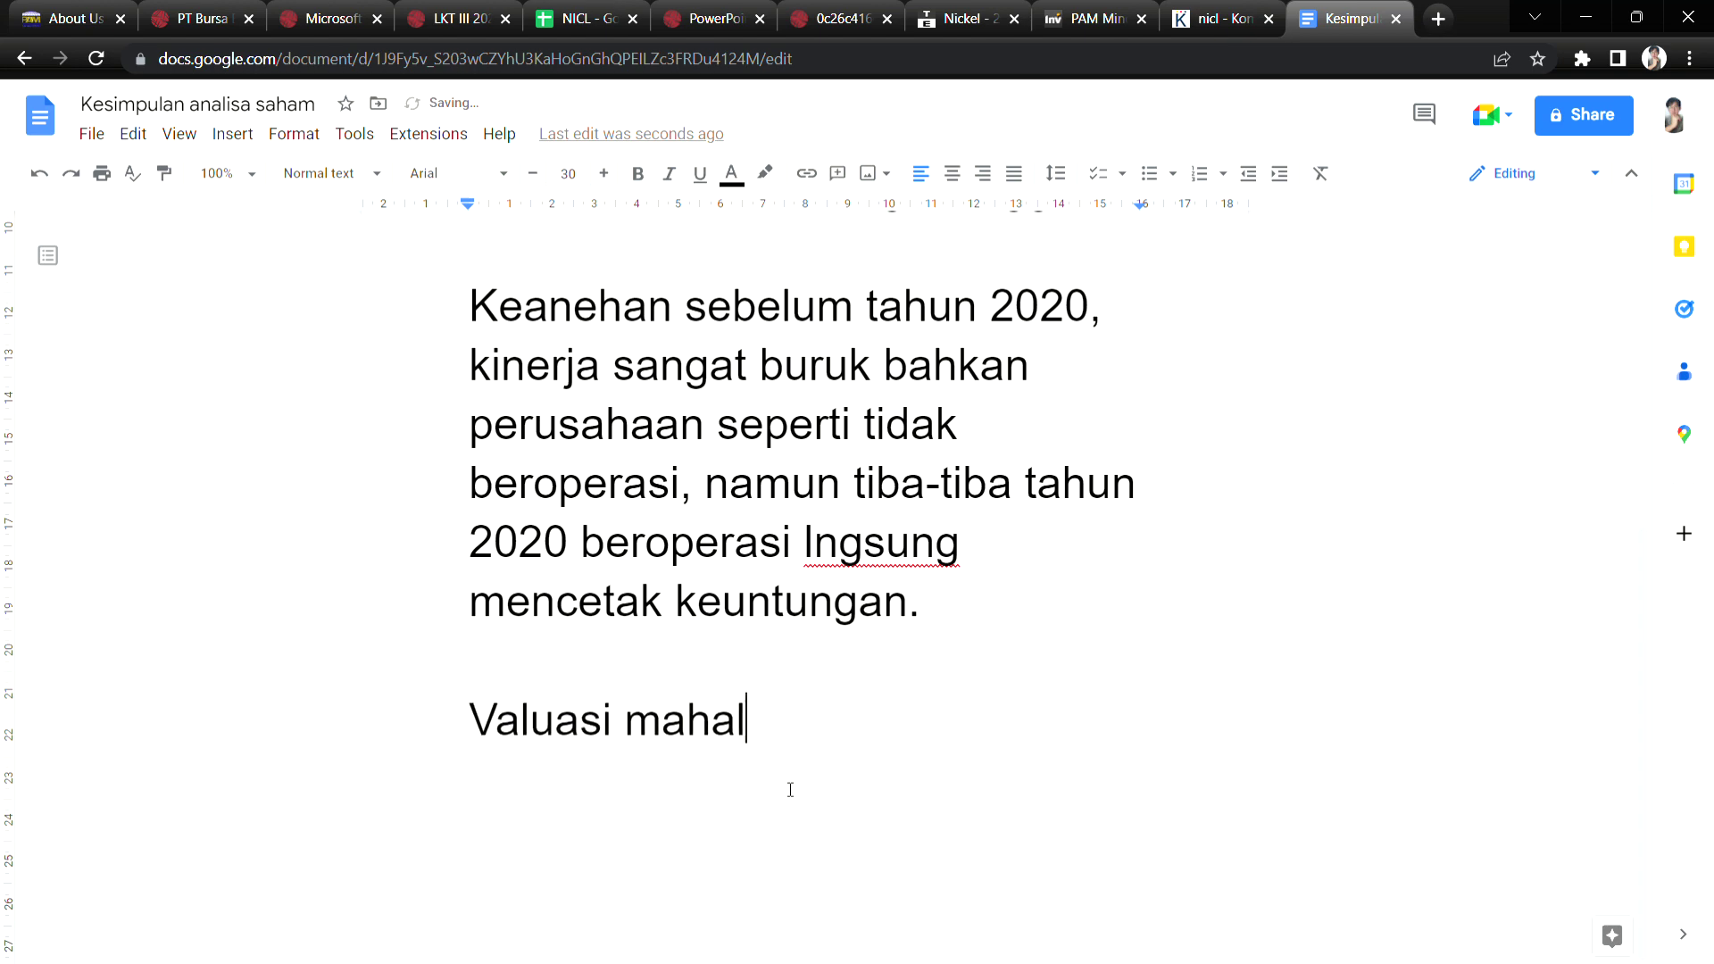
type(".")
key("Return")
key("Return")
key("Return")
key("Return")
key("Return")
key("Return")
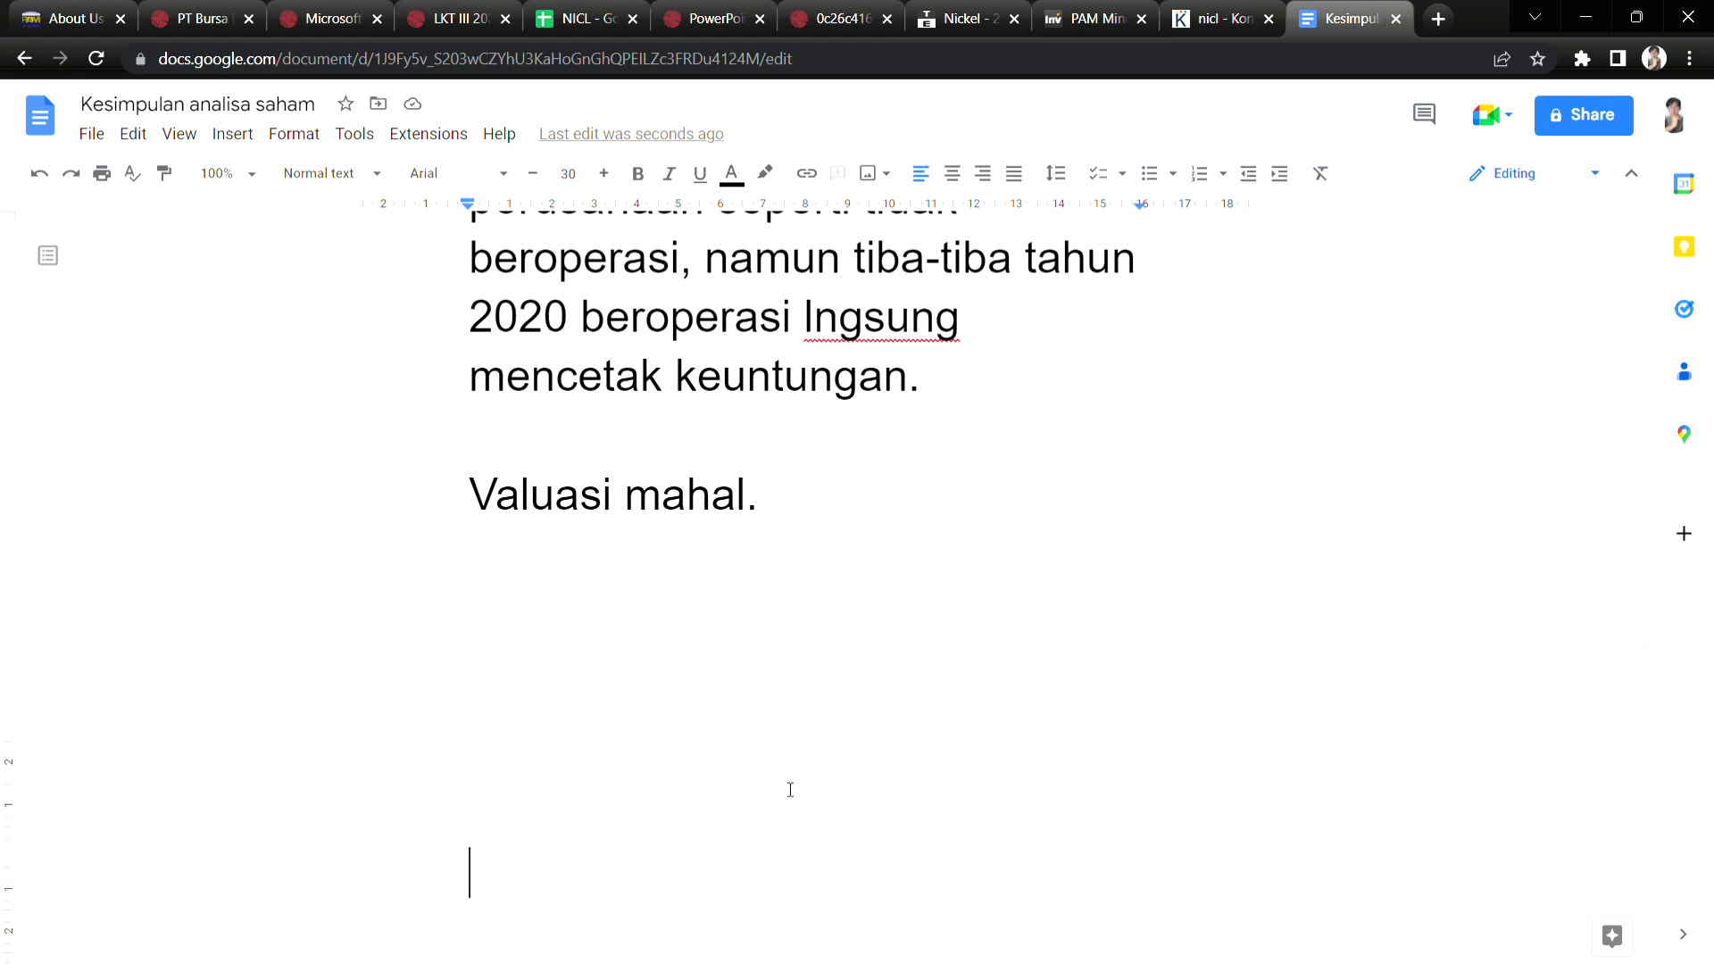
Write the question "Layak investasi?" on the new page and answer it below with "Jangka panjang tidak.".
type("layak")
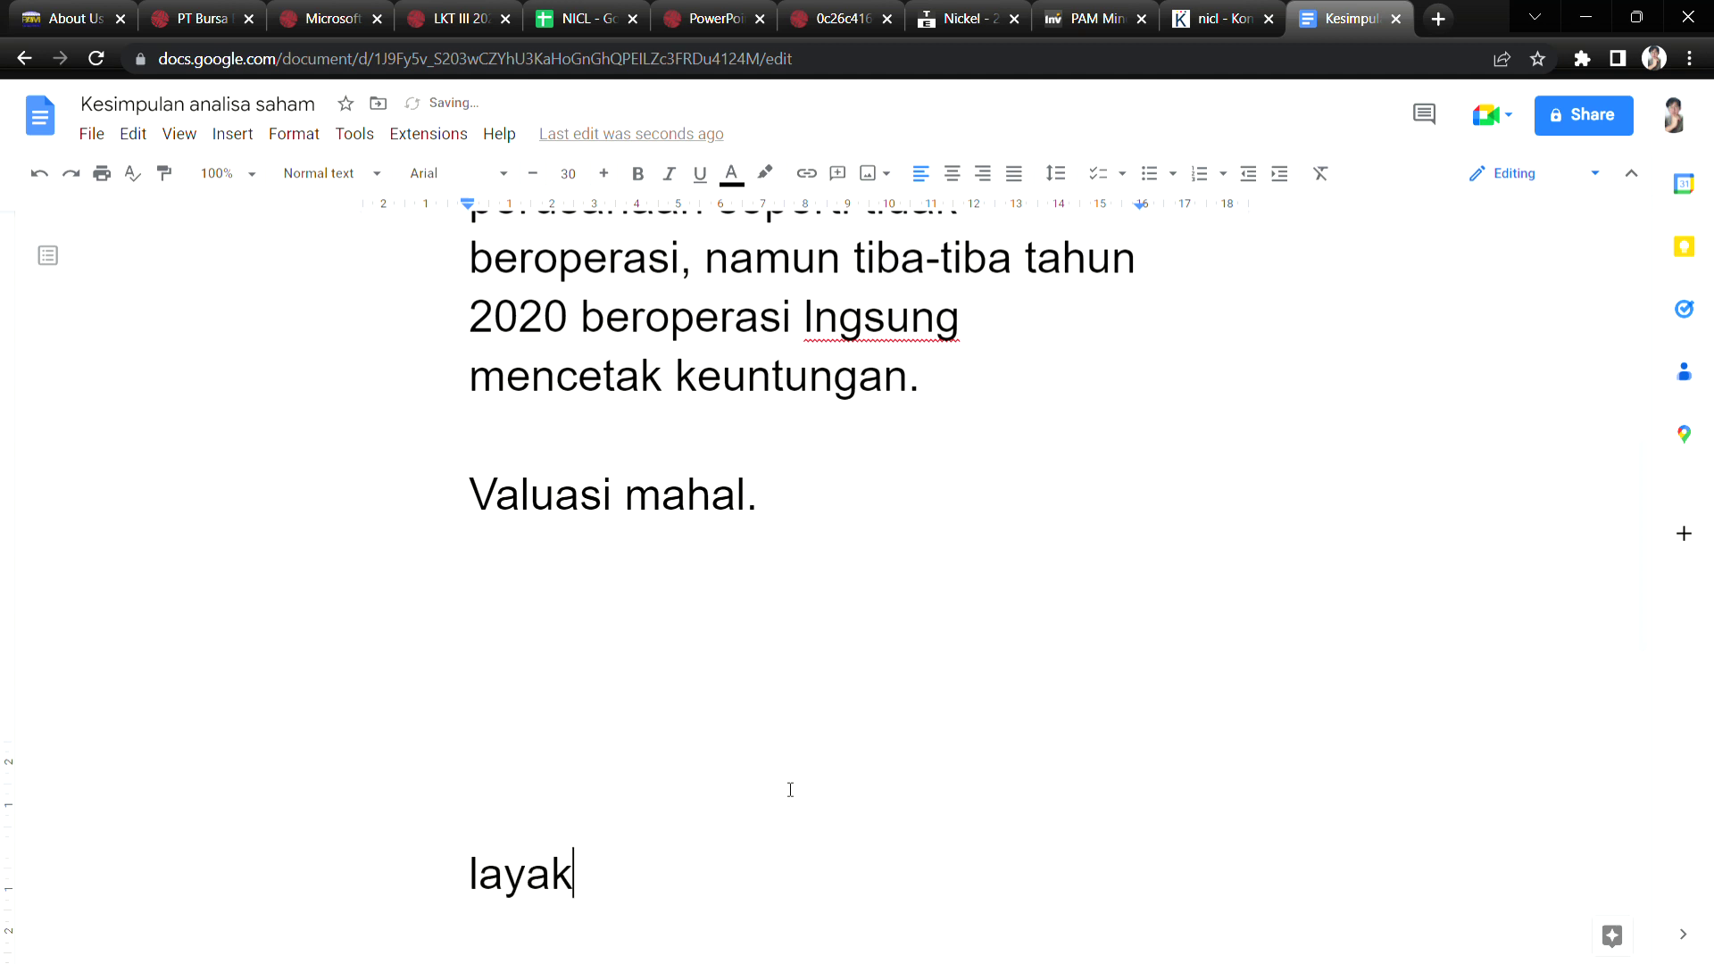
type(" investasi?")
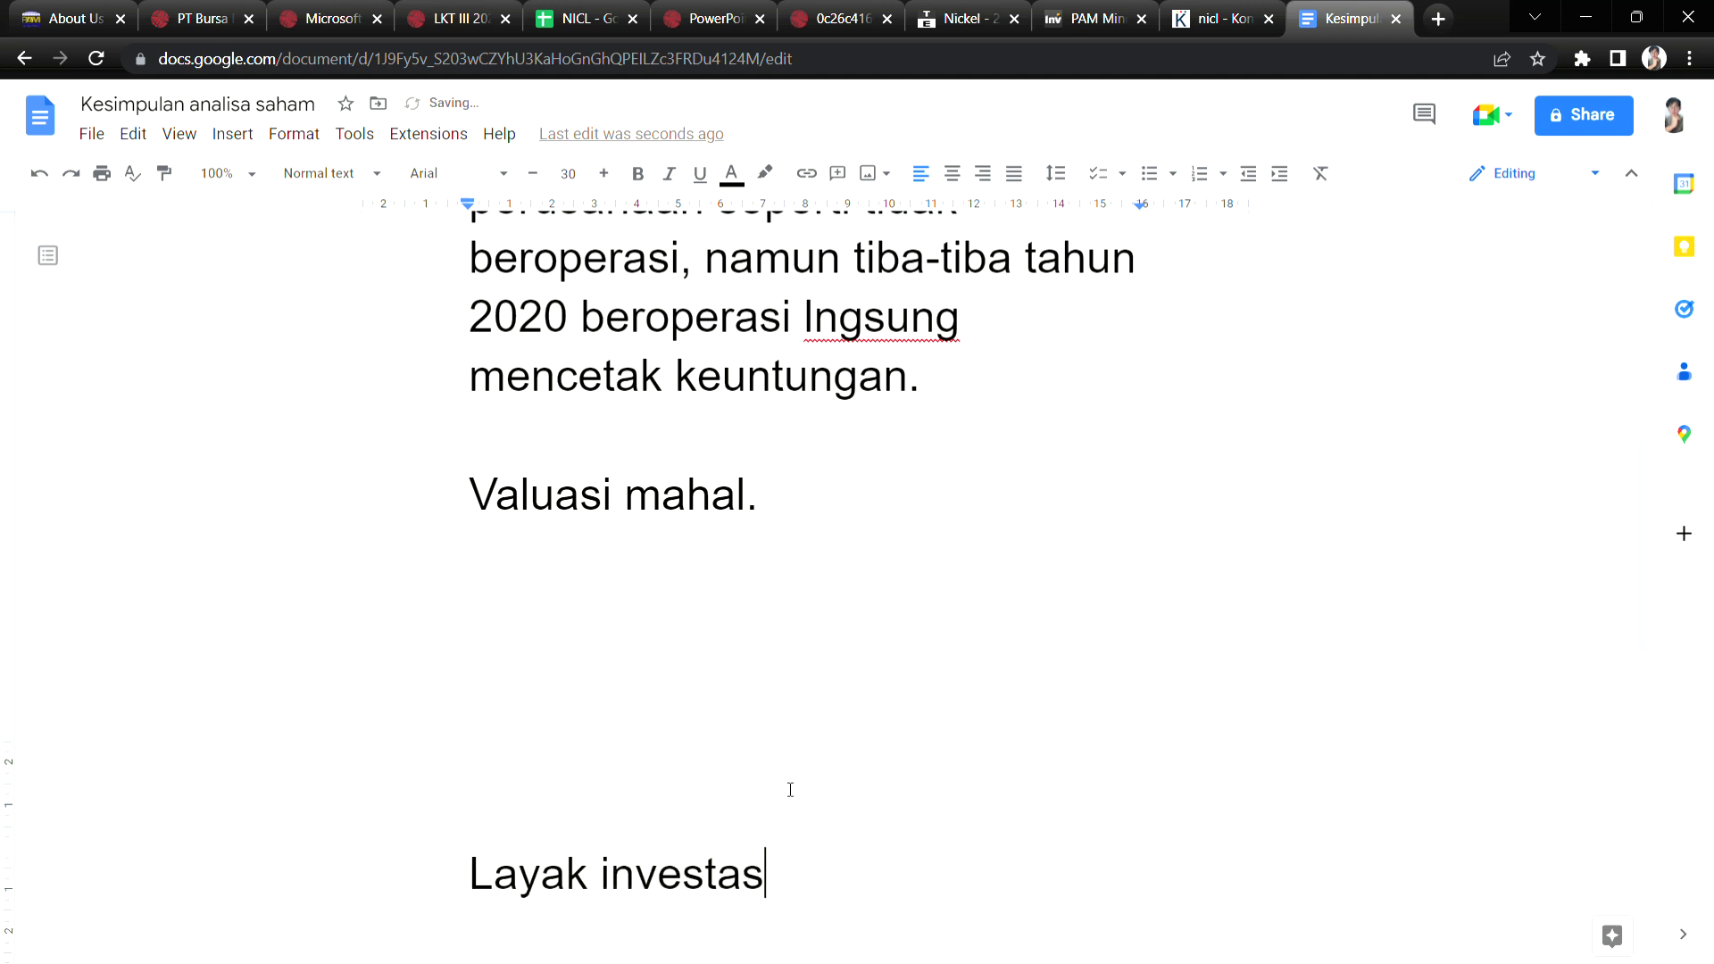
key("Return")
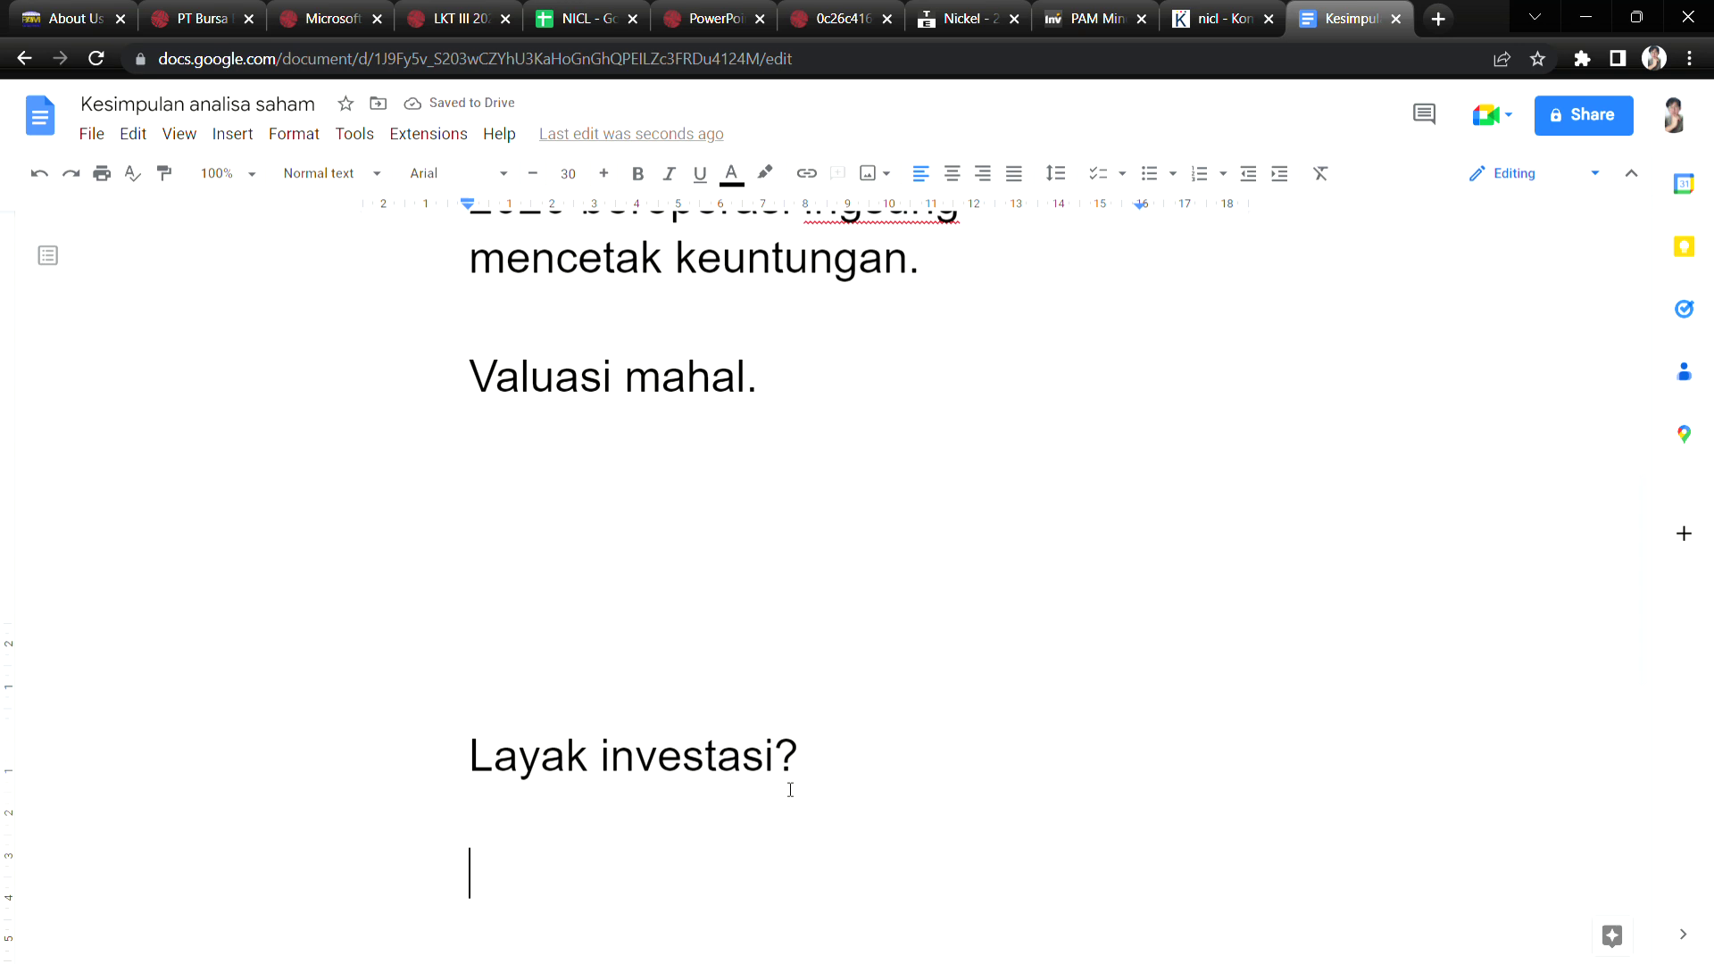
type("janga")
key("BackSpace")
type("k")
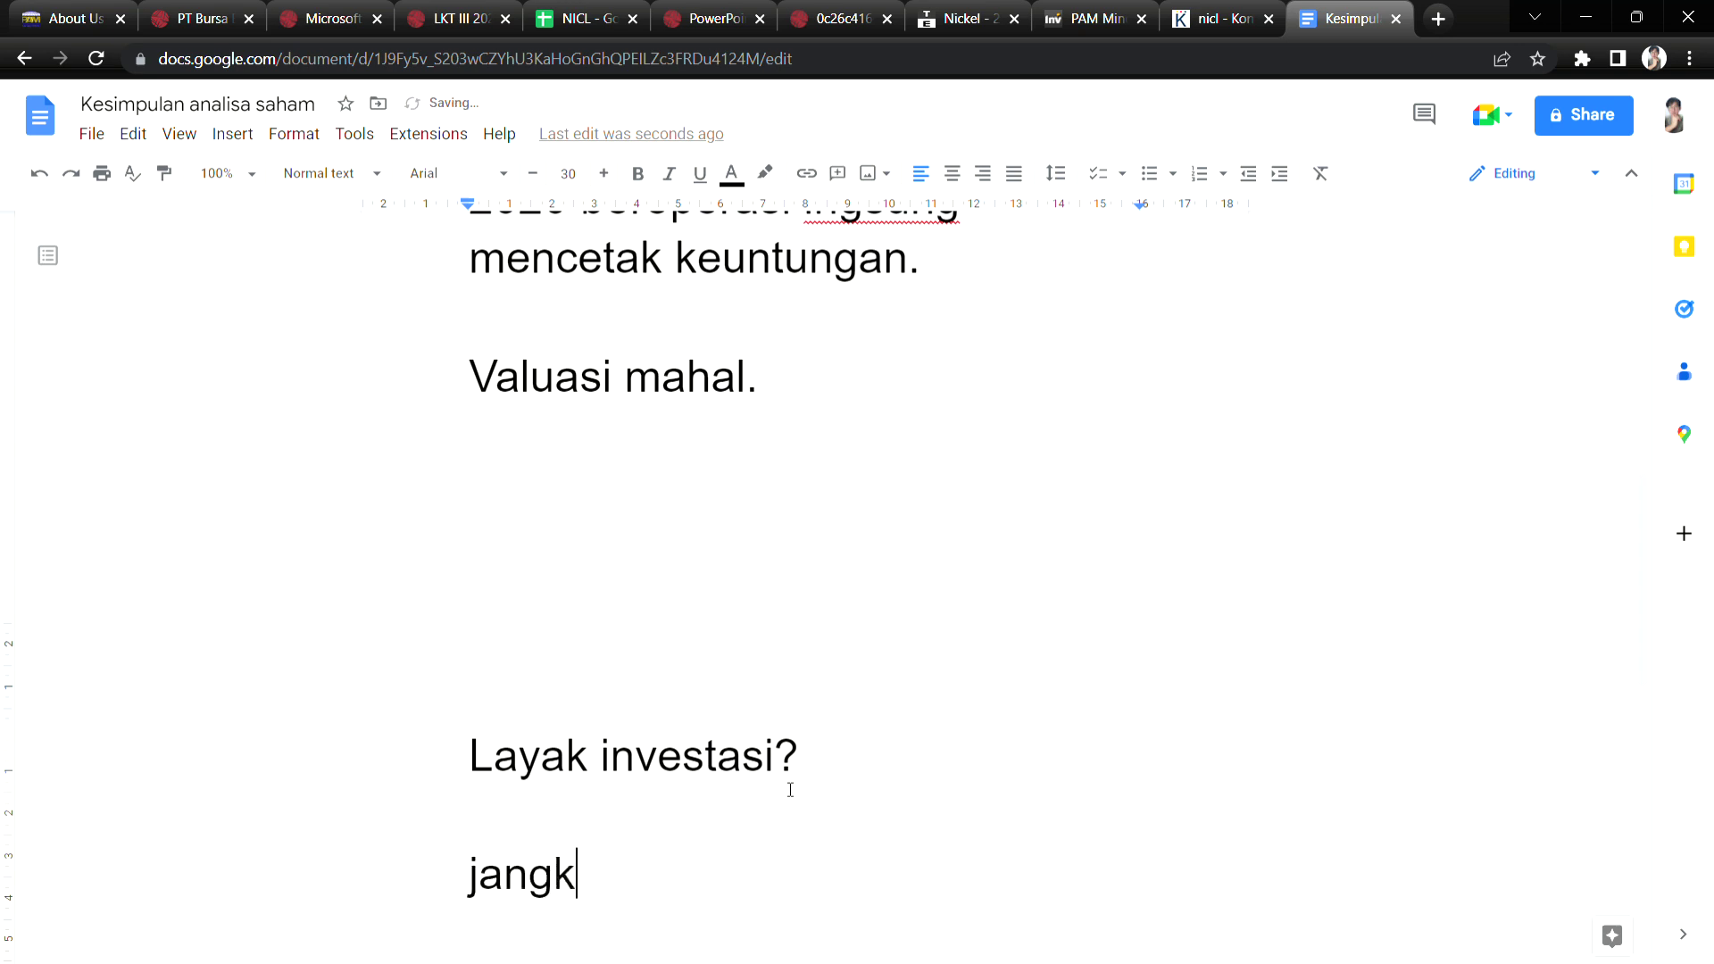
type("a panjang ")
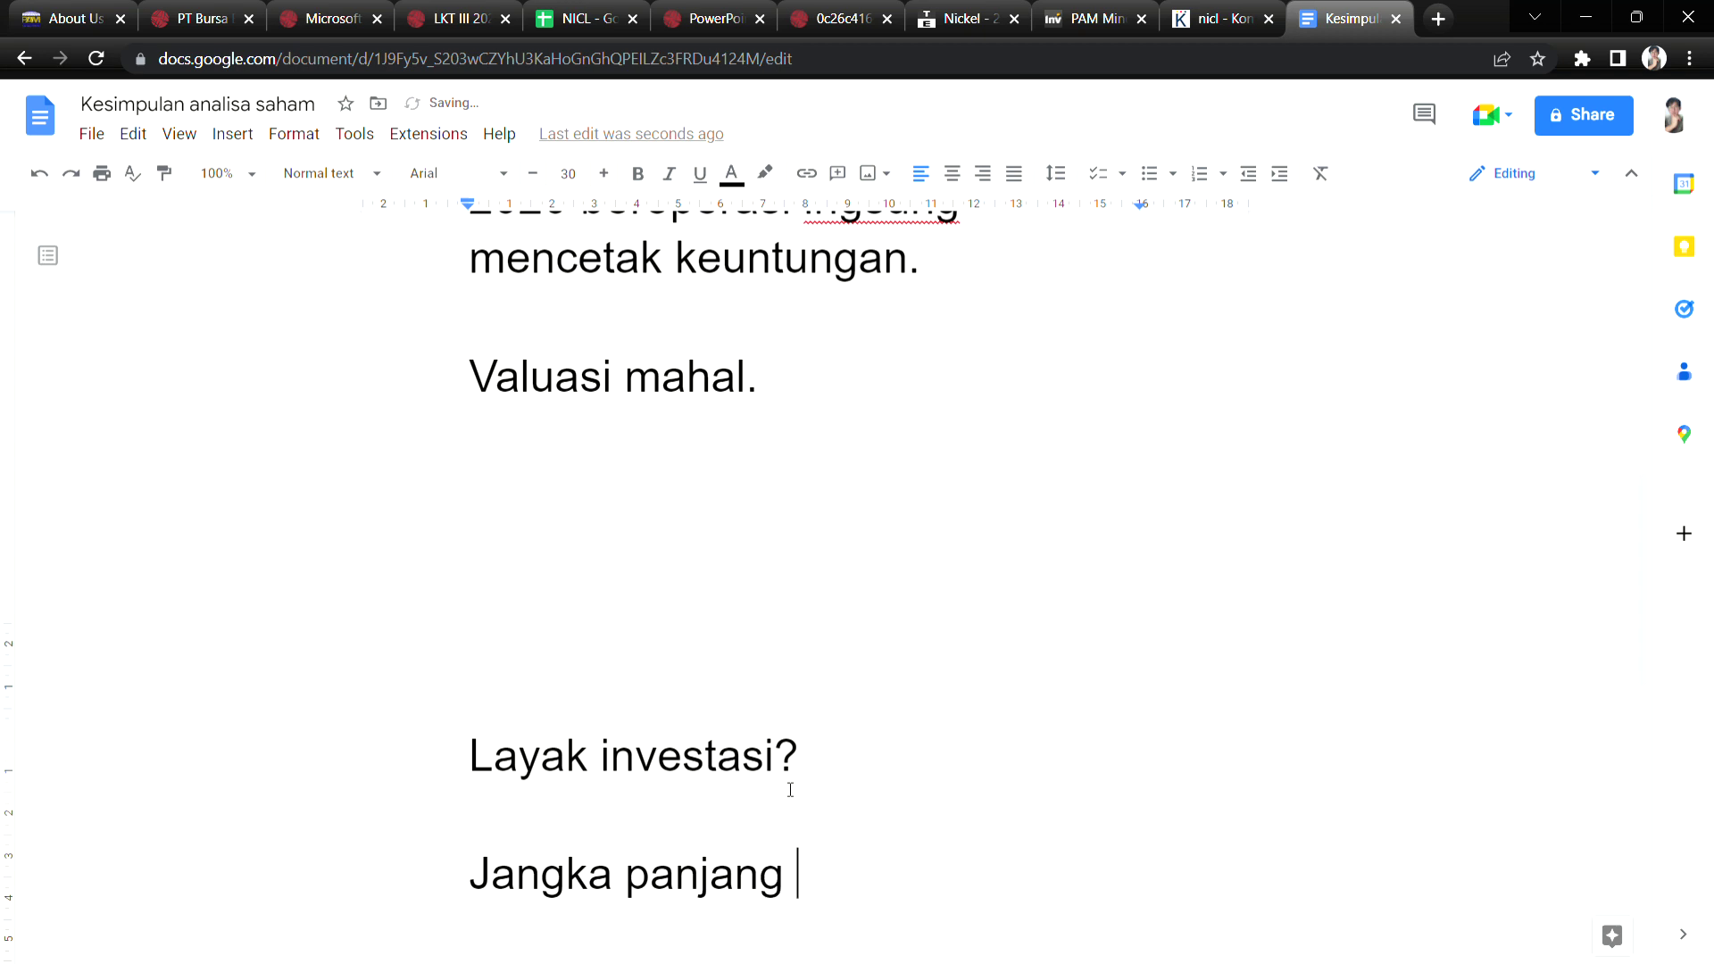
type("tidak.")
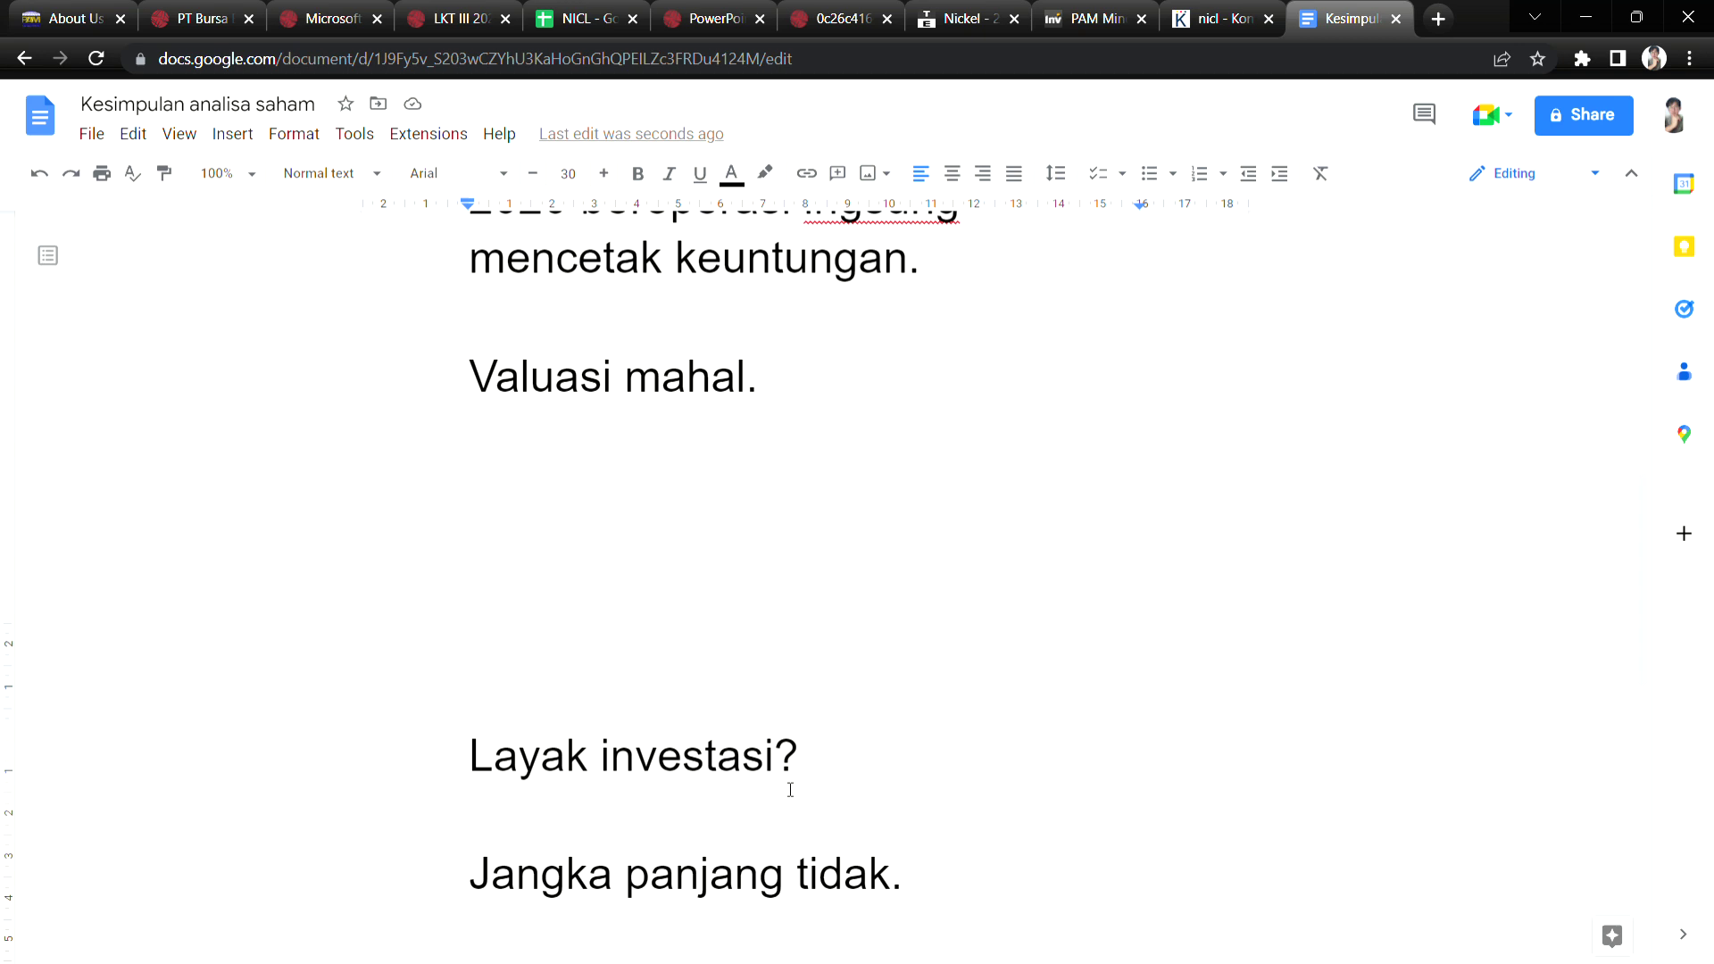
key("Up")
key("Up")
key("Return")
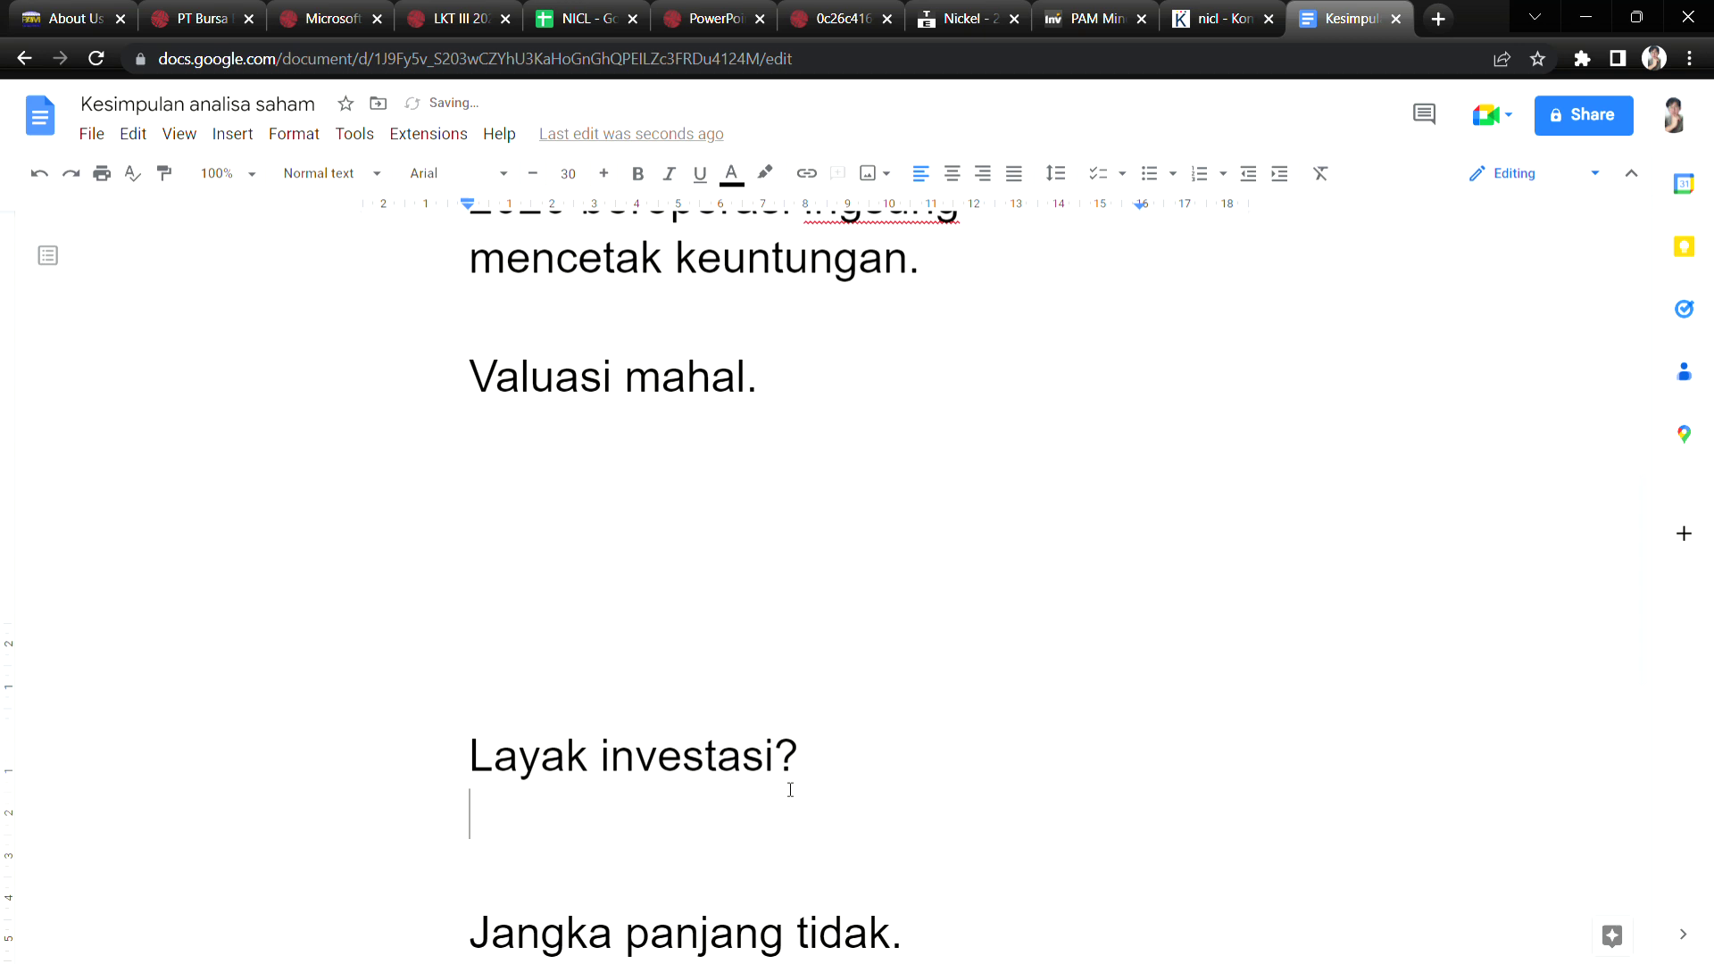
Insert extra lines below "Valuasi mahal." and write "NICL tidak bagi dividen" above the "Layak investasi?" question.
left_click(804, 415)
left_click(796, 404)
key("Return")
key("Return")
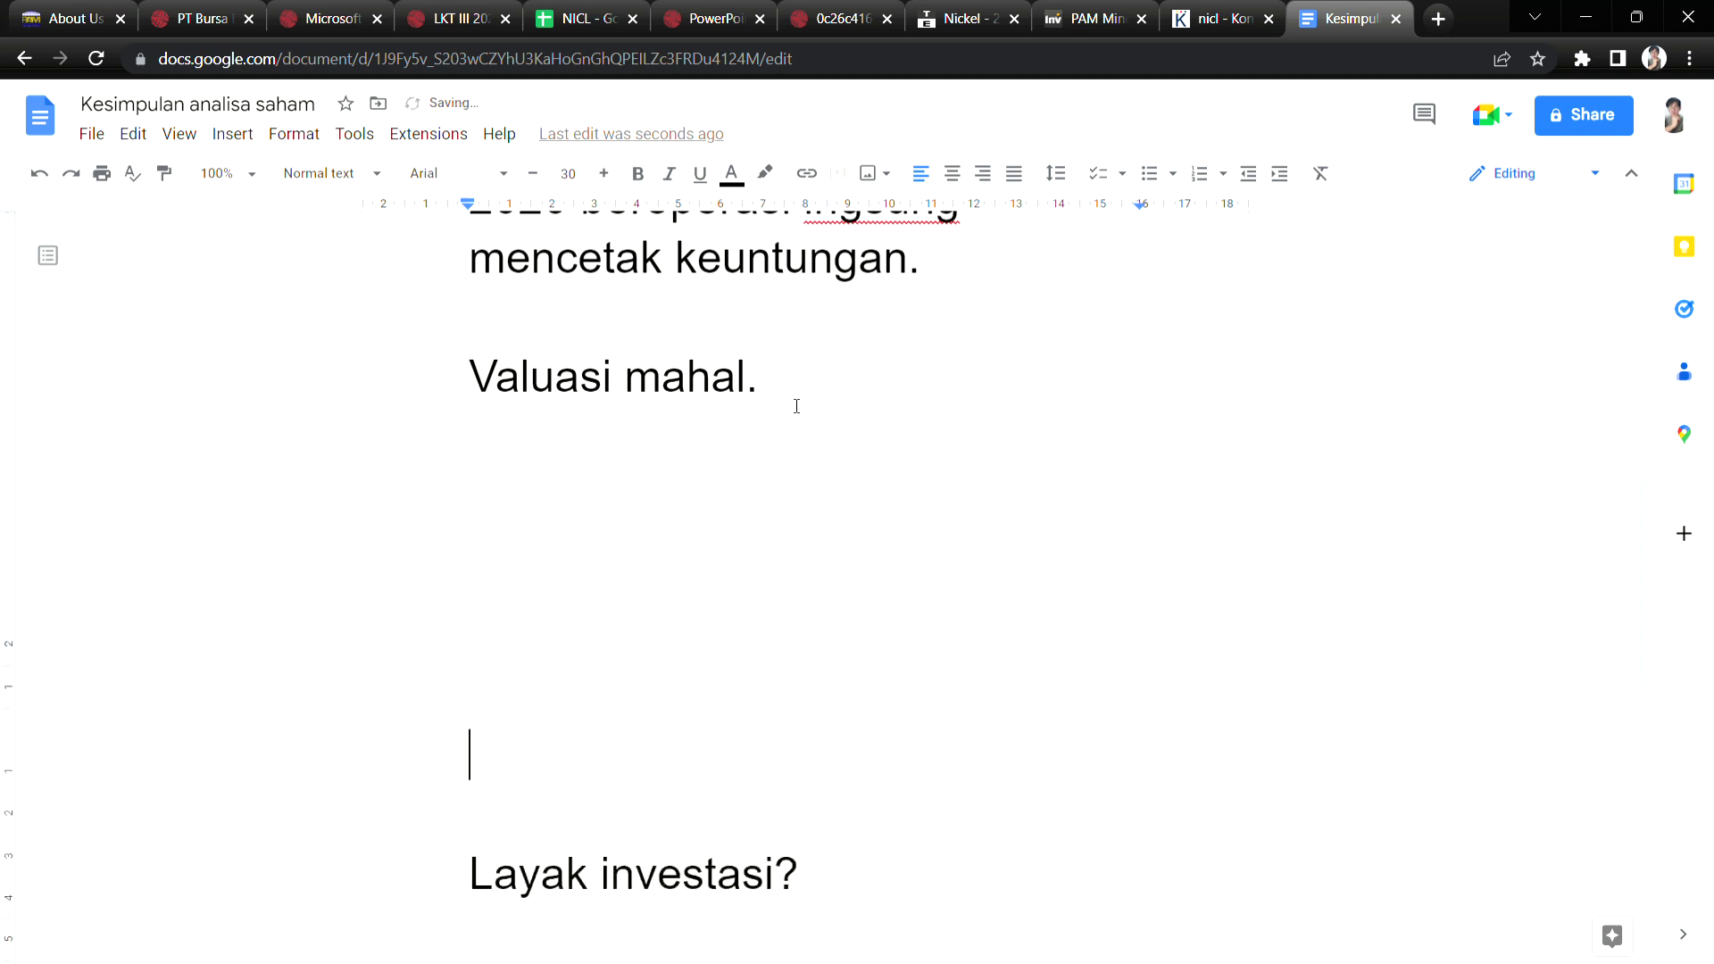
key("Return")
scroll(544, 608, "down", 8)
scroll(610, 585, "up", 3)
type("NICL tidak ")
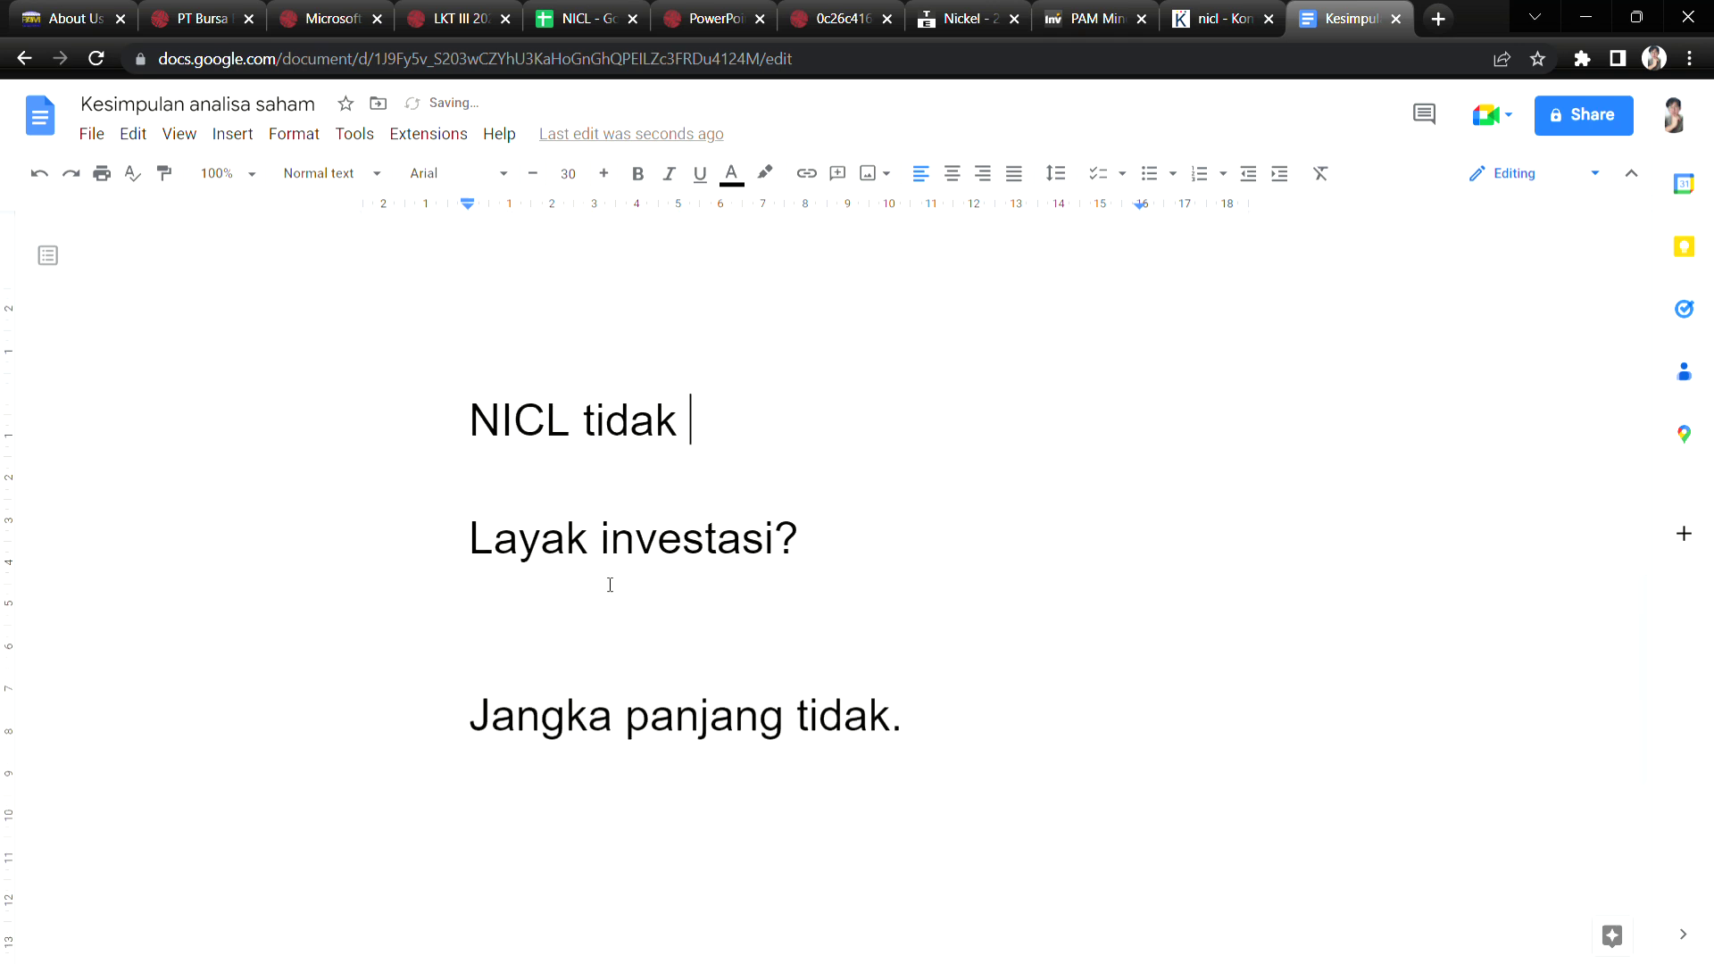
type("bagi dividen")
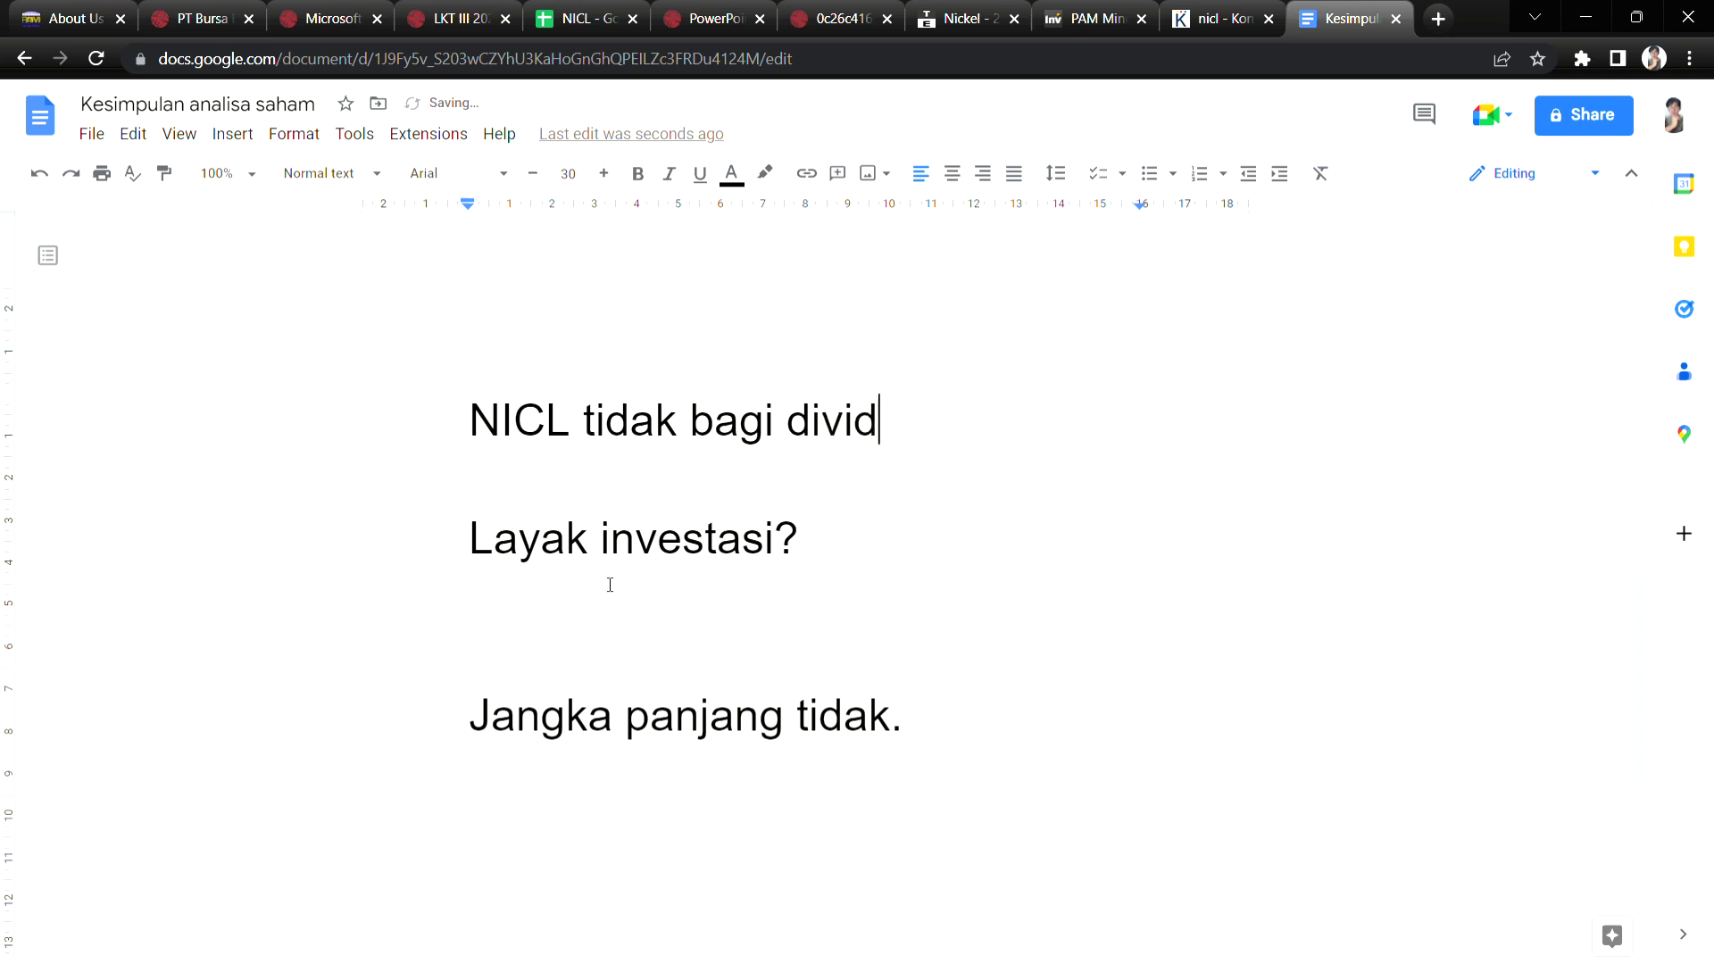
Remove the blank lines between "Layak investasi?" and "Jangka panjang tidak.".
left_click(621, 660)
key("BackSpace")
key("BackSpace")
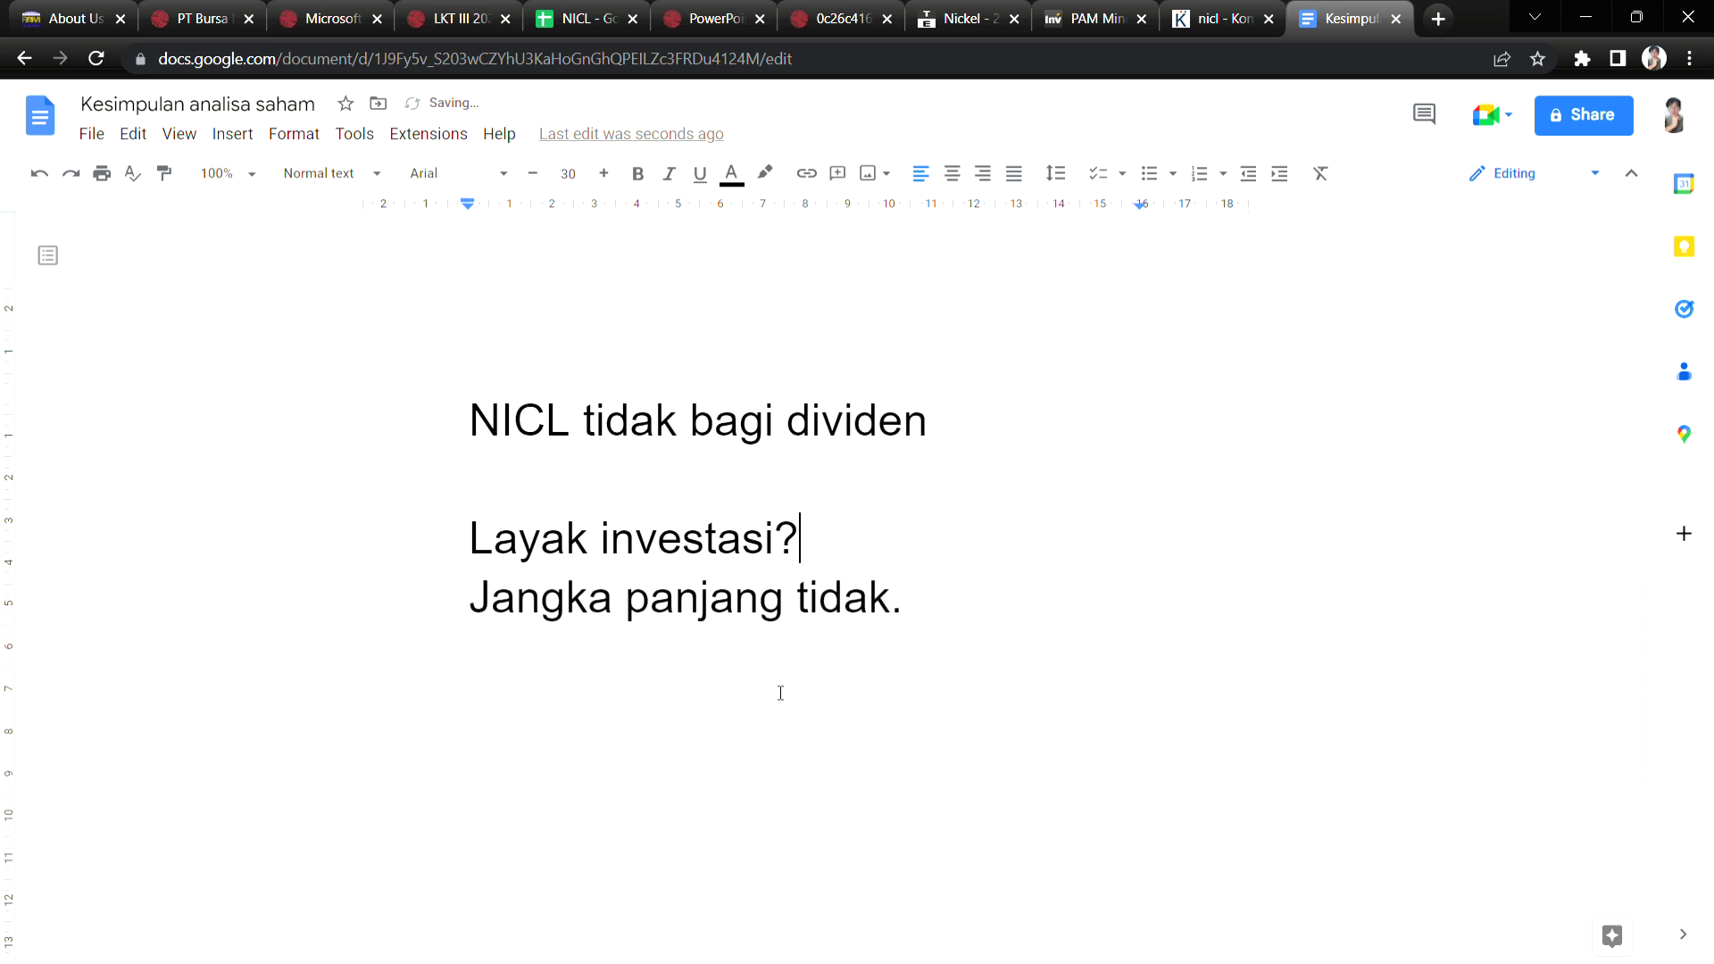
Switch to the NICL spreadsheet and review the yearly financials, focusing on the 2017–2019 rows and their Omset entries.
left_click(950, 611)
left_click(576, 19)
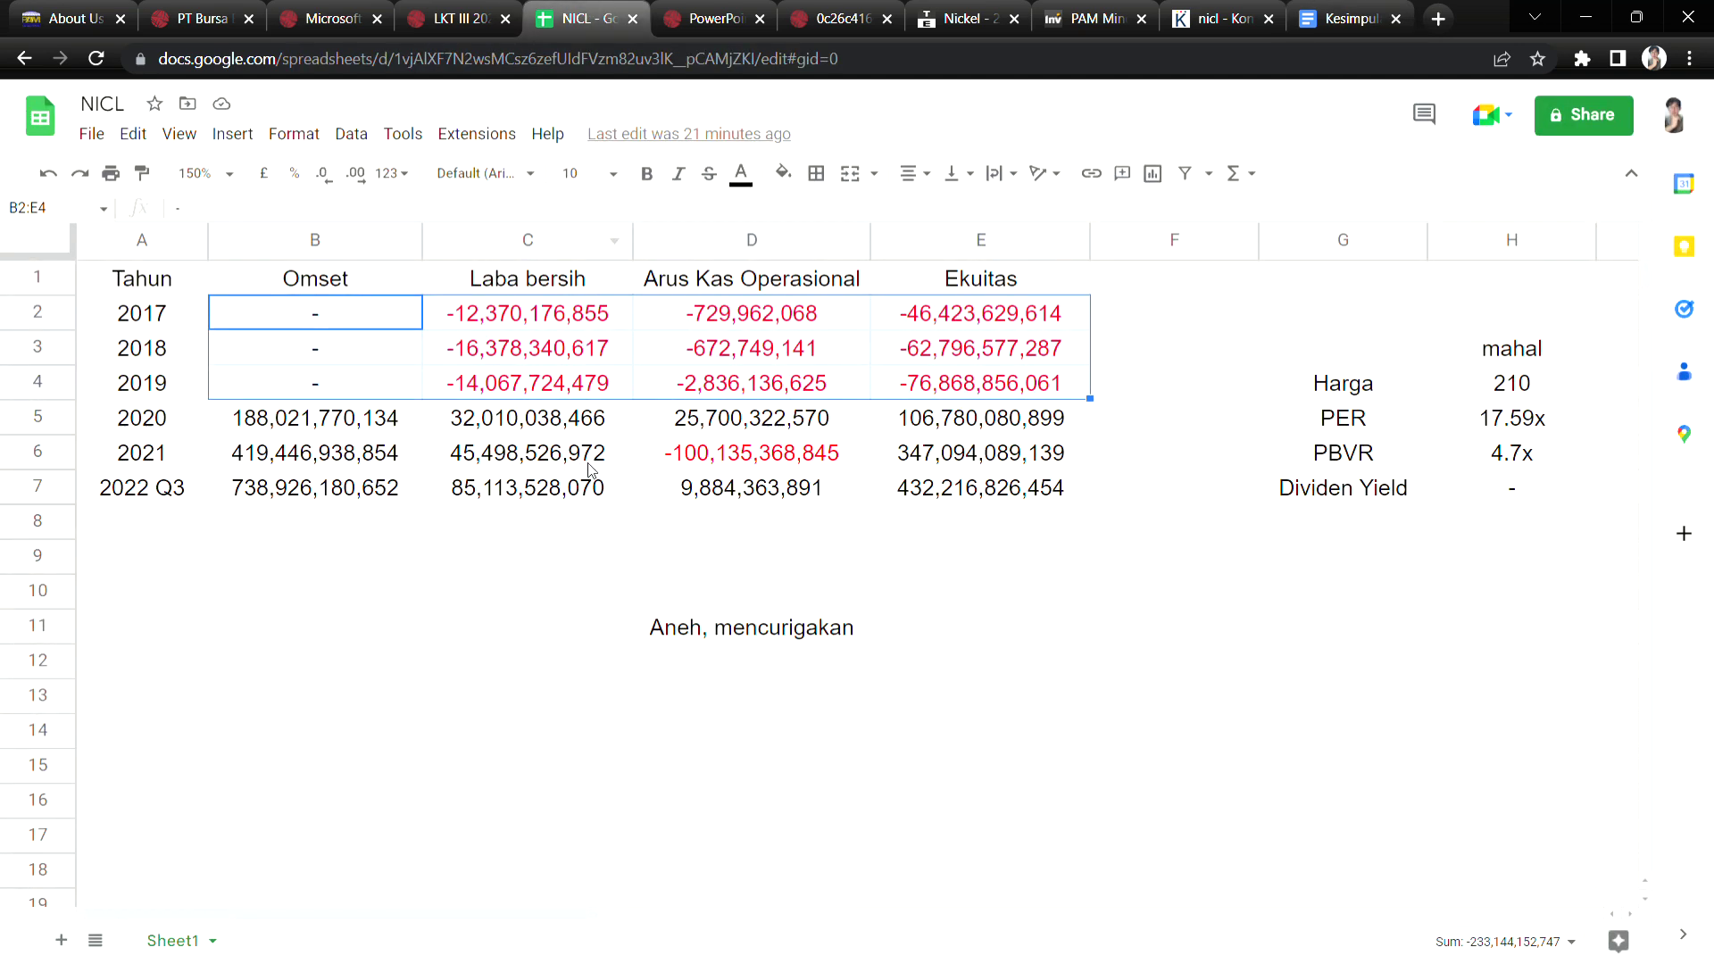
left_click(1013, 540)
left_click(1122, 392)
left_click(1134, 323, "shift")
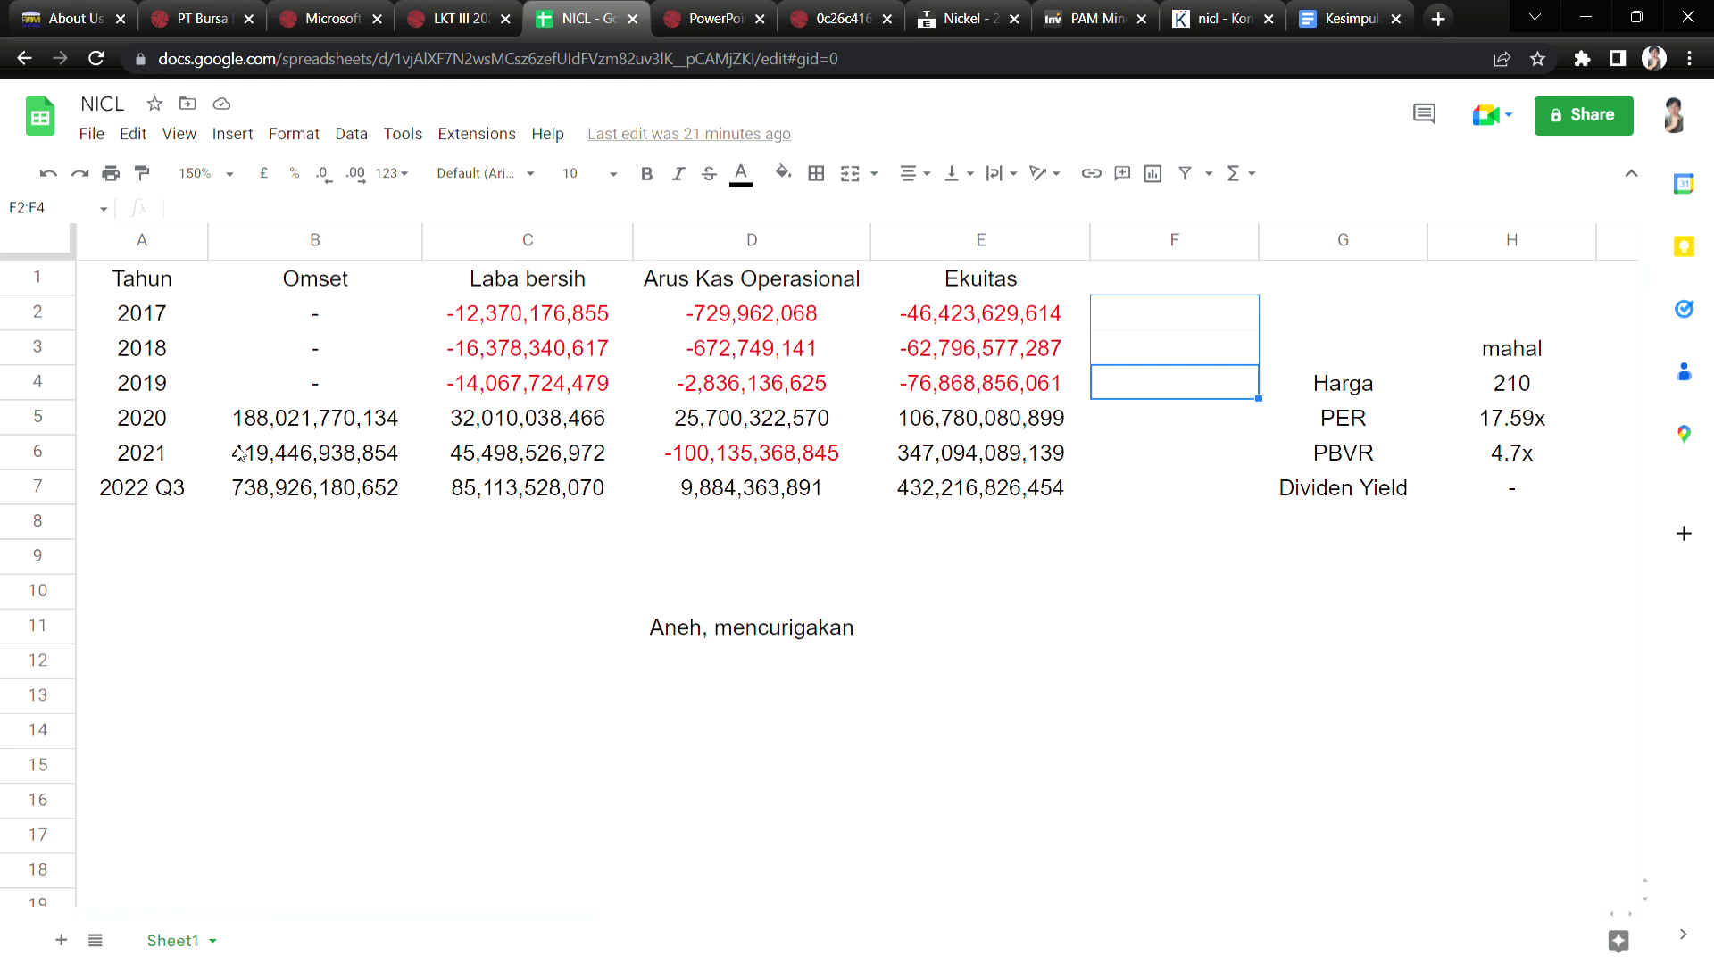
left_click(192, 456)
left_click(188, 495)
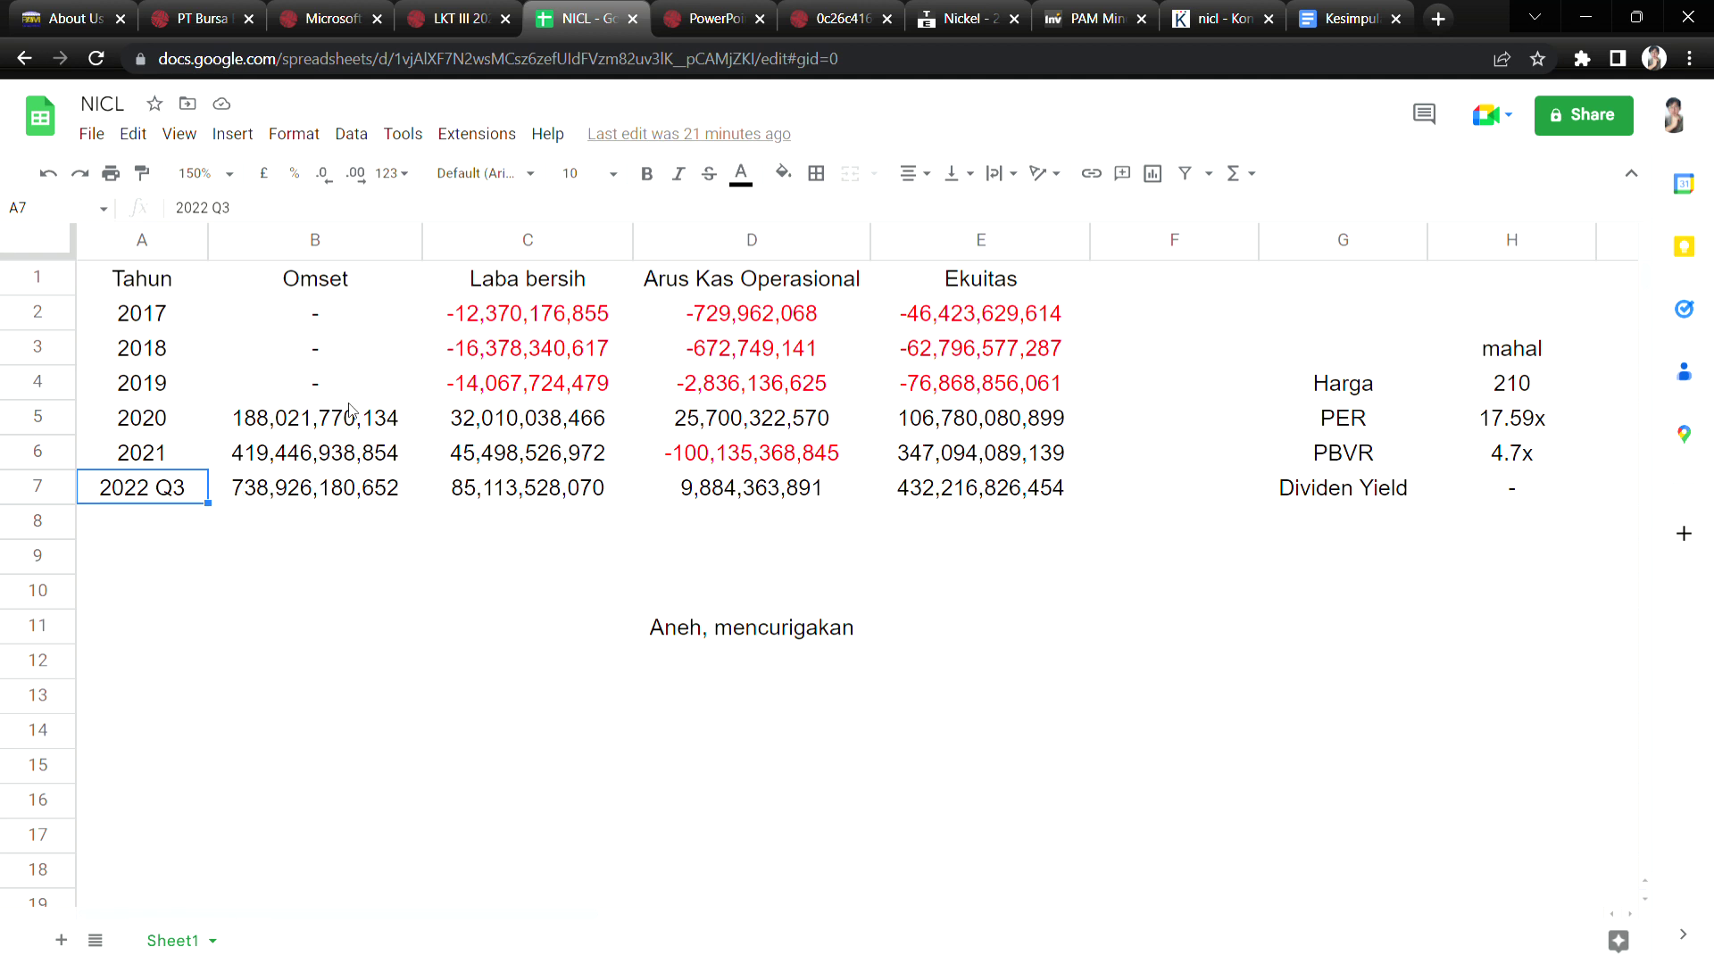
left_click_drag(373, 384, 375, 312)
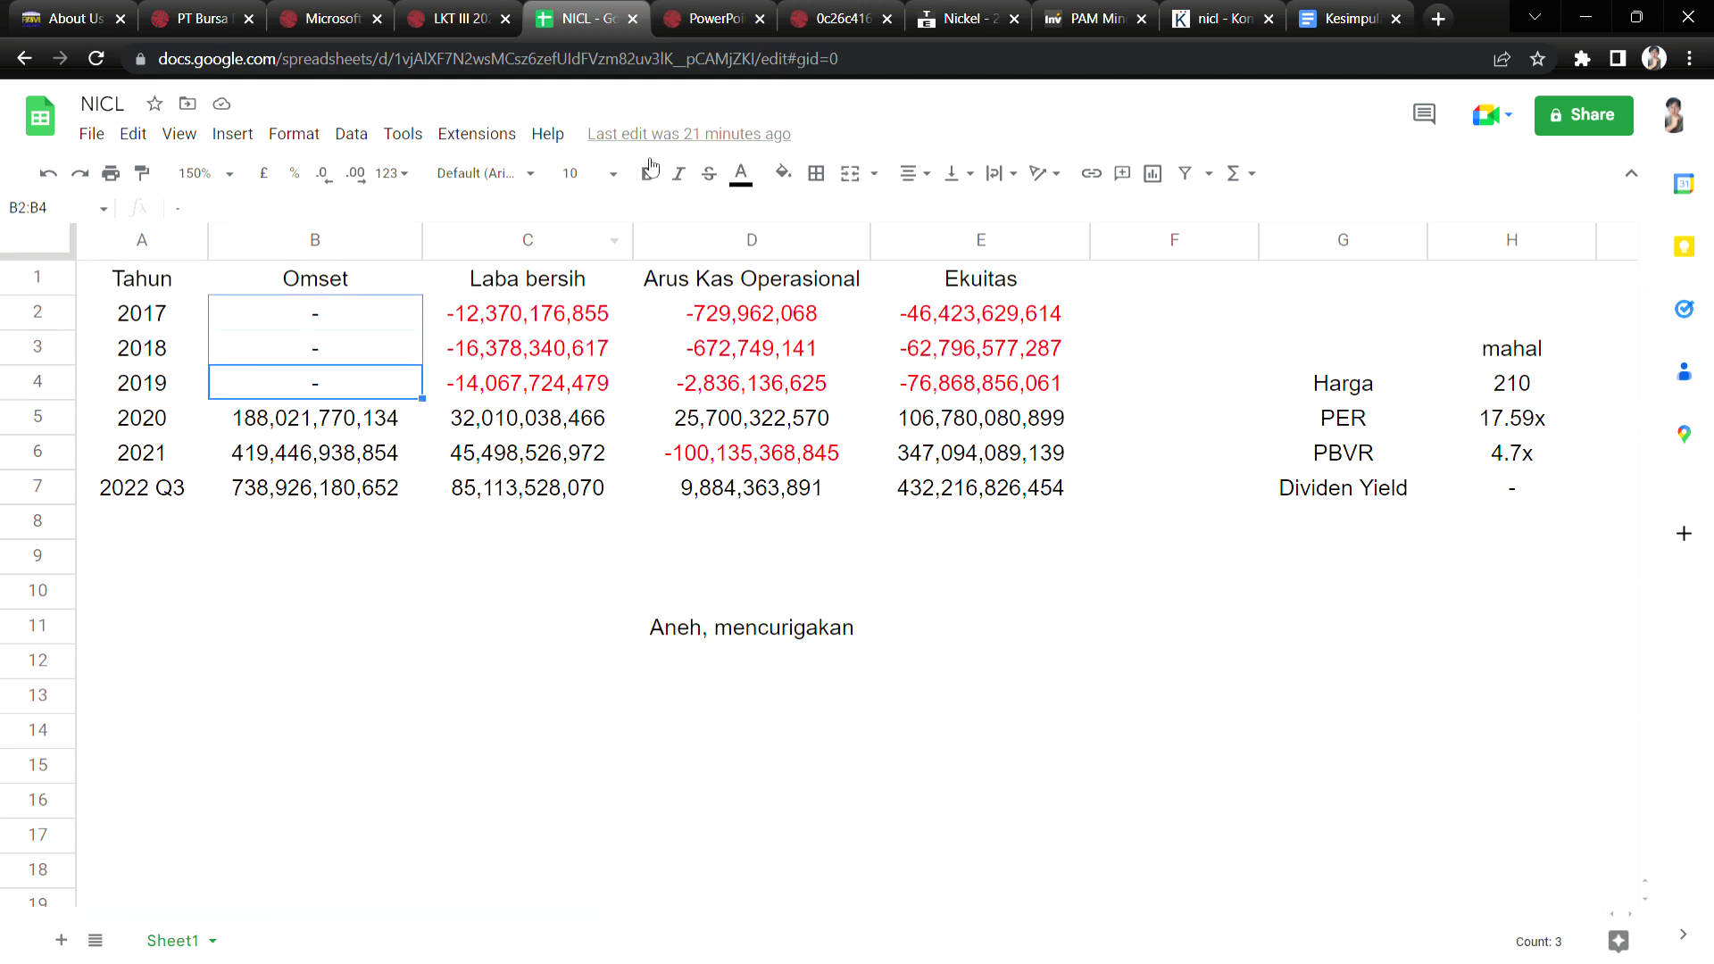
Back in the conclusions document, start a new line "Jangka pendek," below the long-term answer and insert a comma after "Jangka panjang".
left_click(1344, 19)
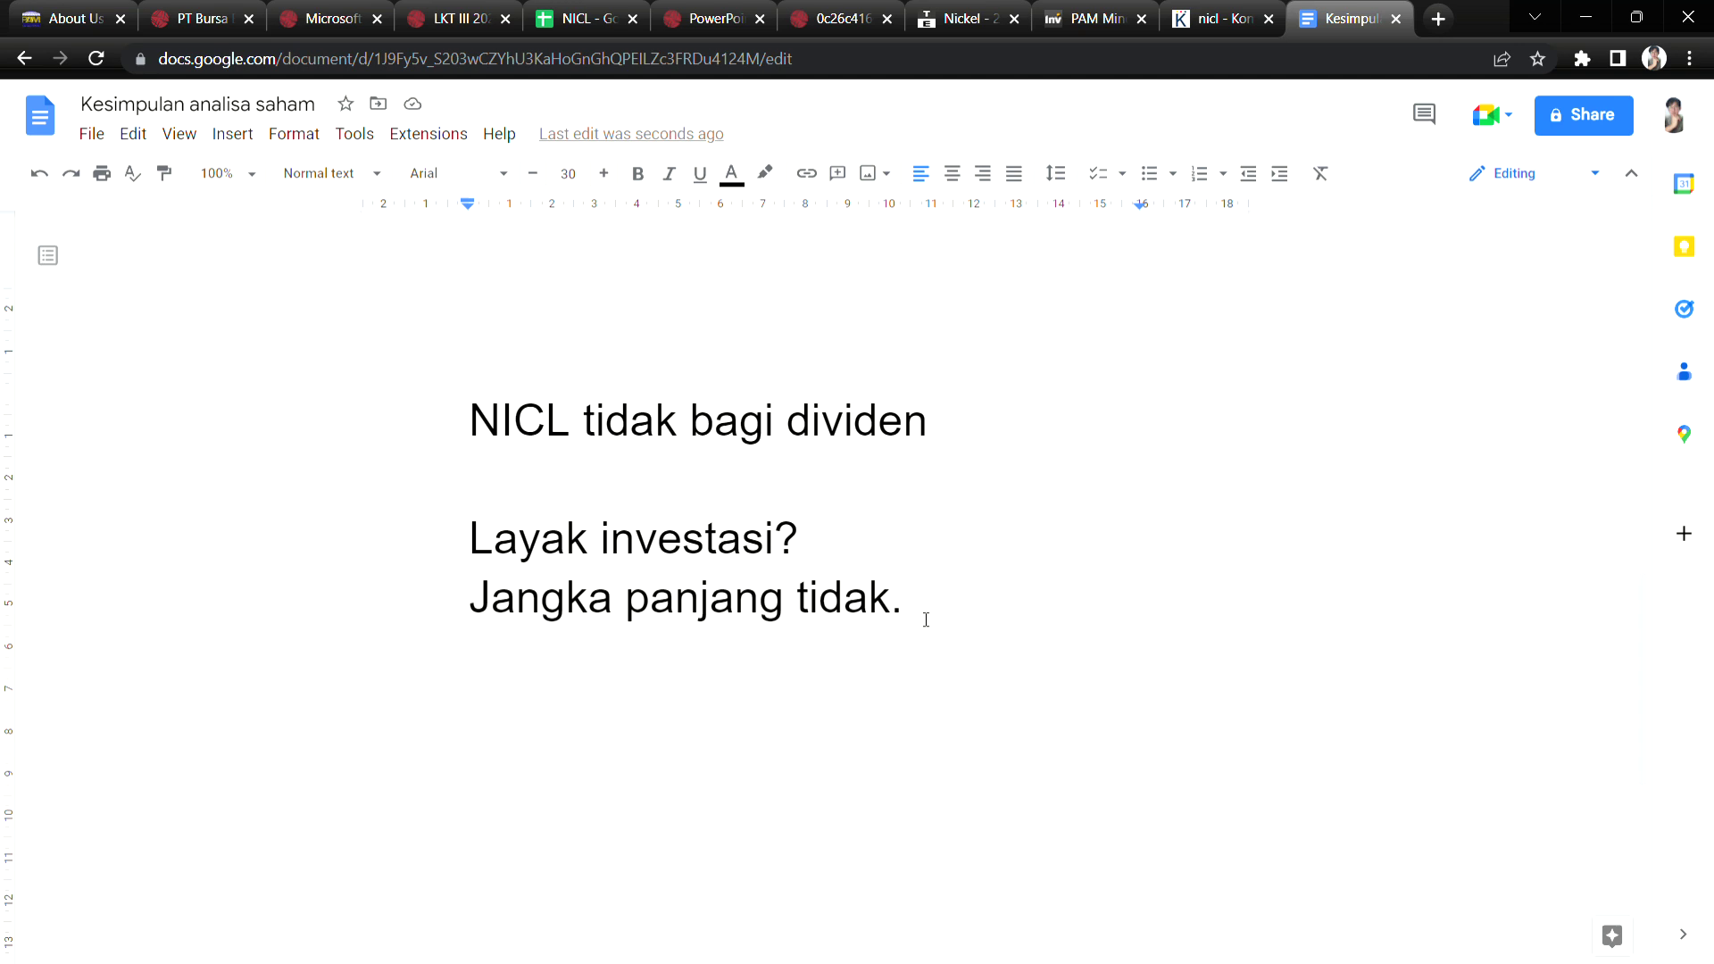
key("Return")
type("jan")
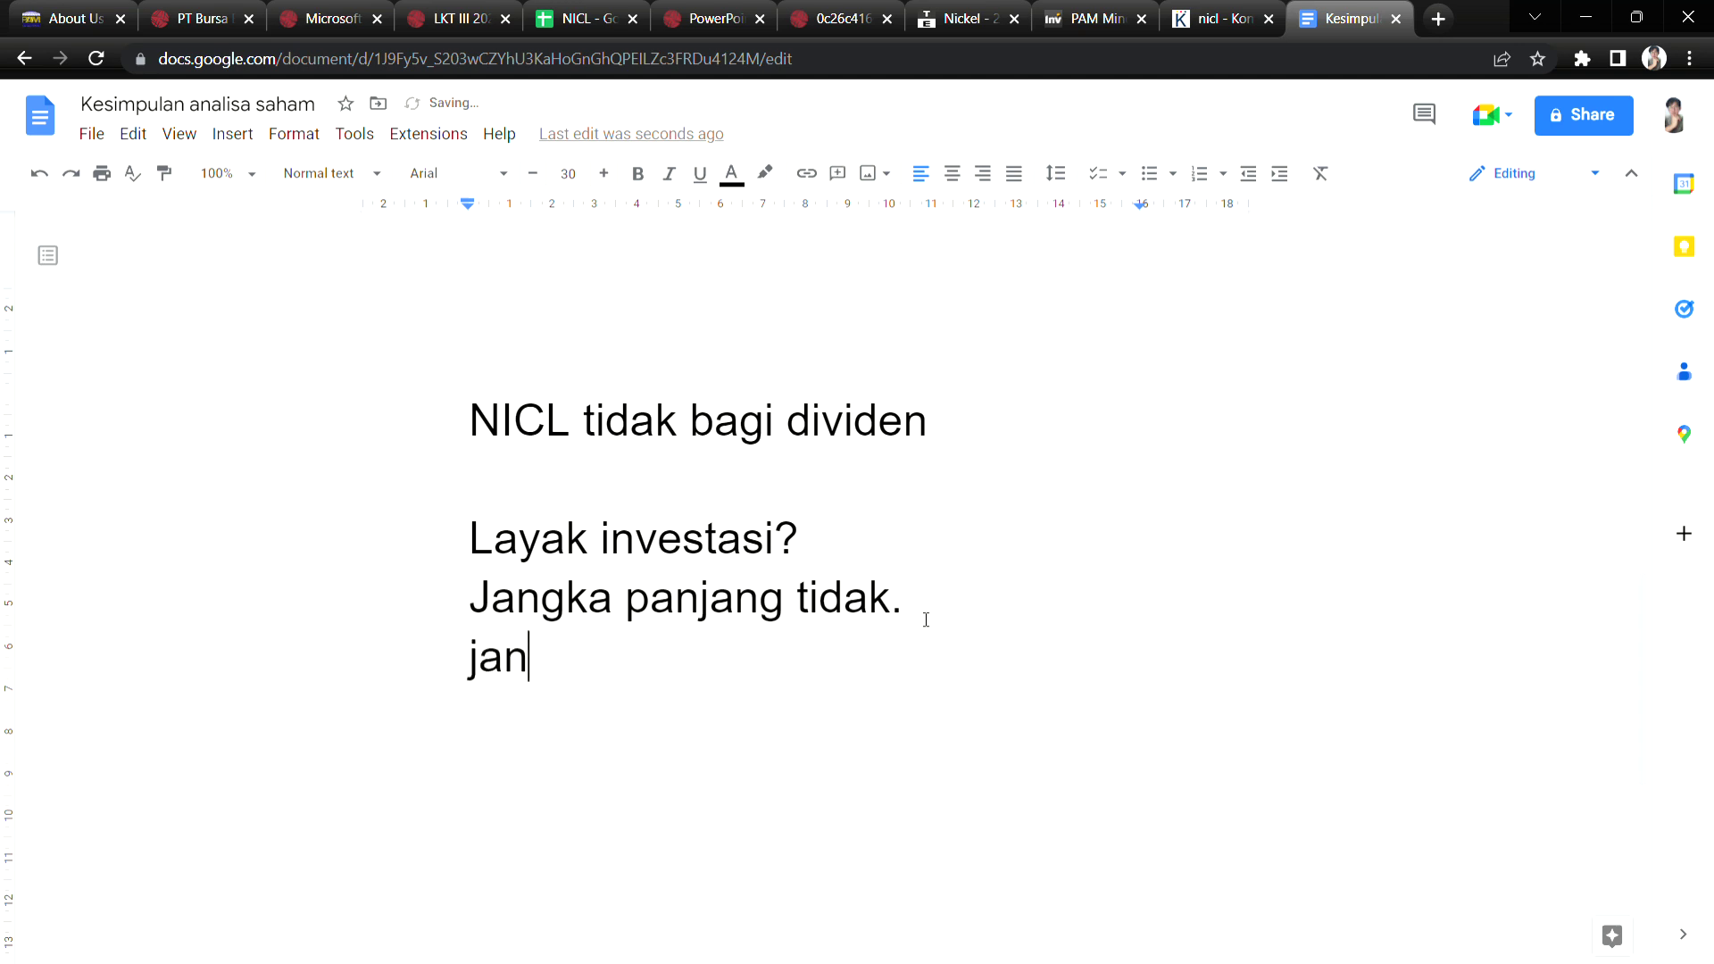
type("gka pendek,")
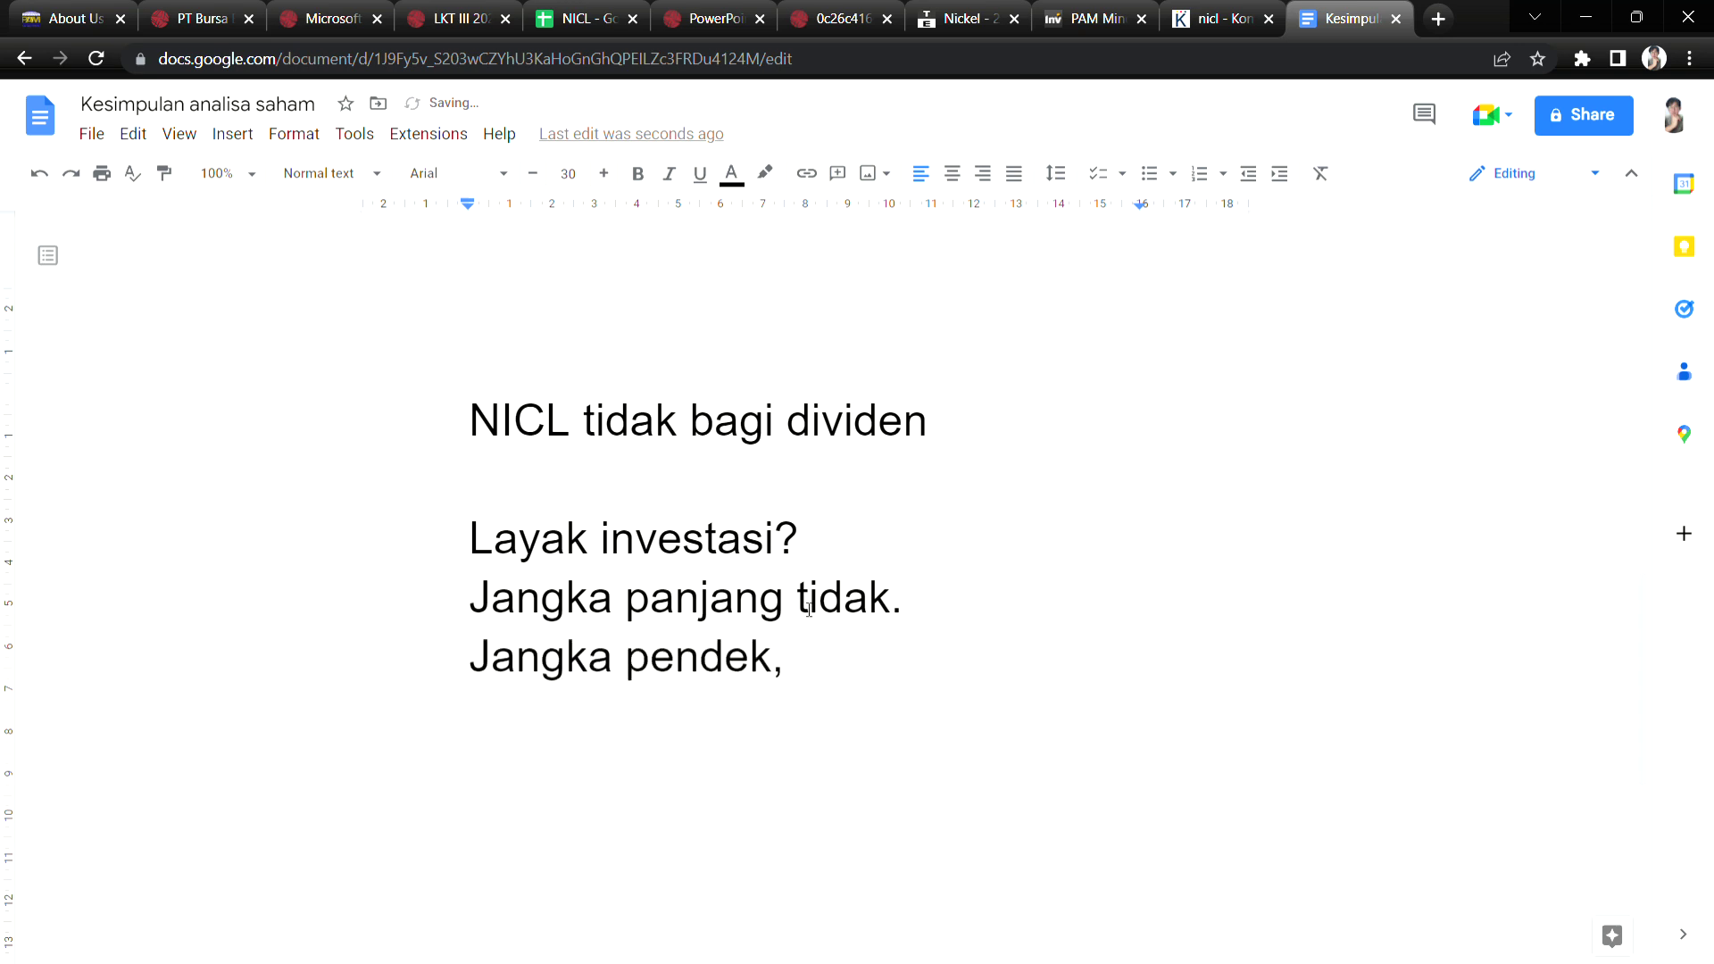
key("Up")
type(",")
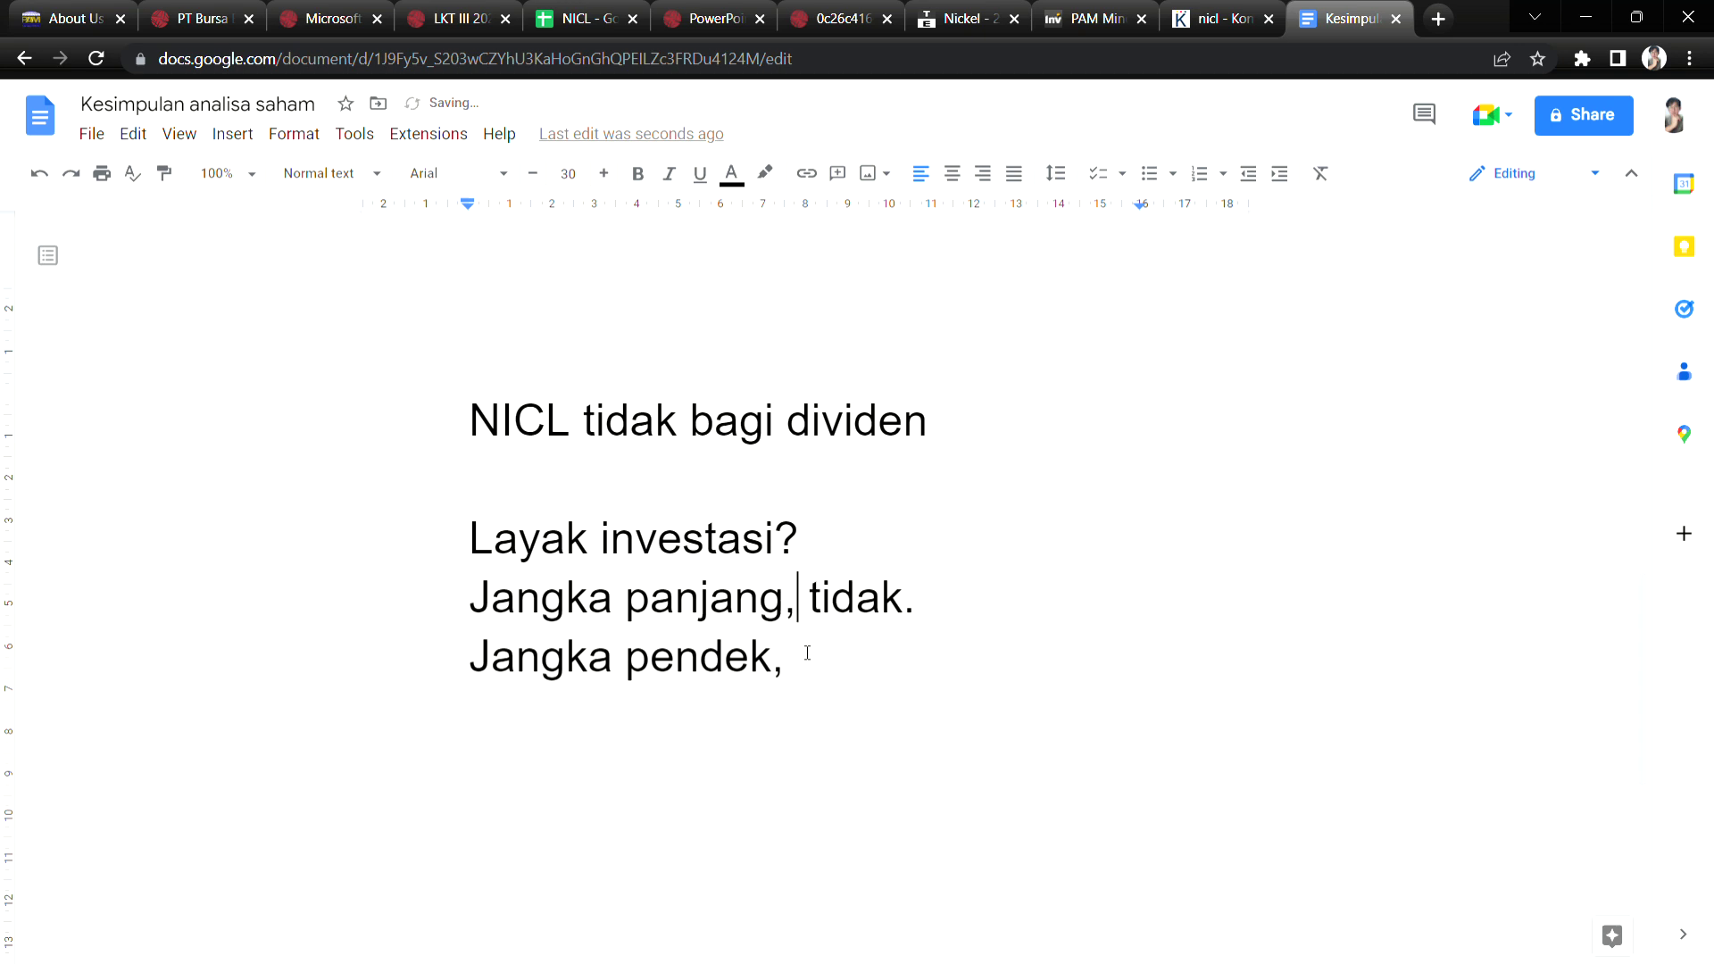
Complete the "Jangka pendek," line with "tidak. Karena harga berada pada valuasi mahal.".
left_click(823, 684)
type("tidak. karena harga s")
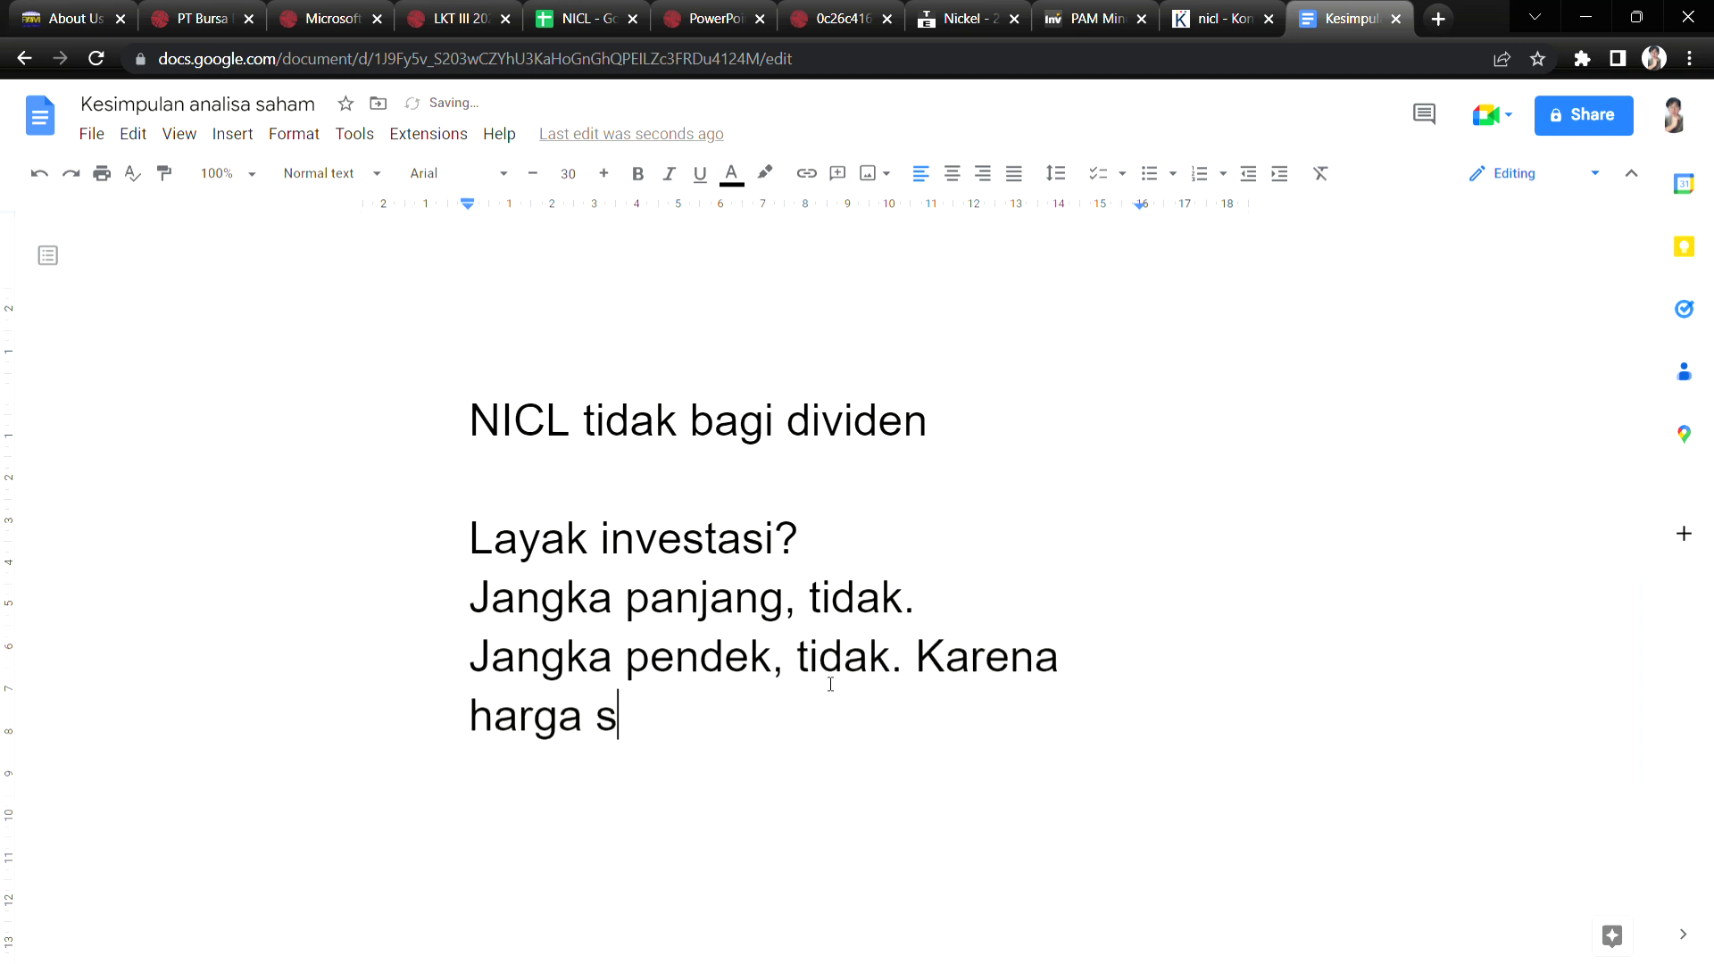
key("BackSpace")
type("berada pada ")
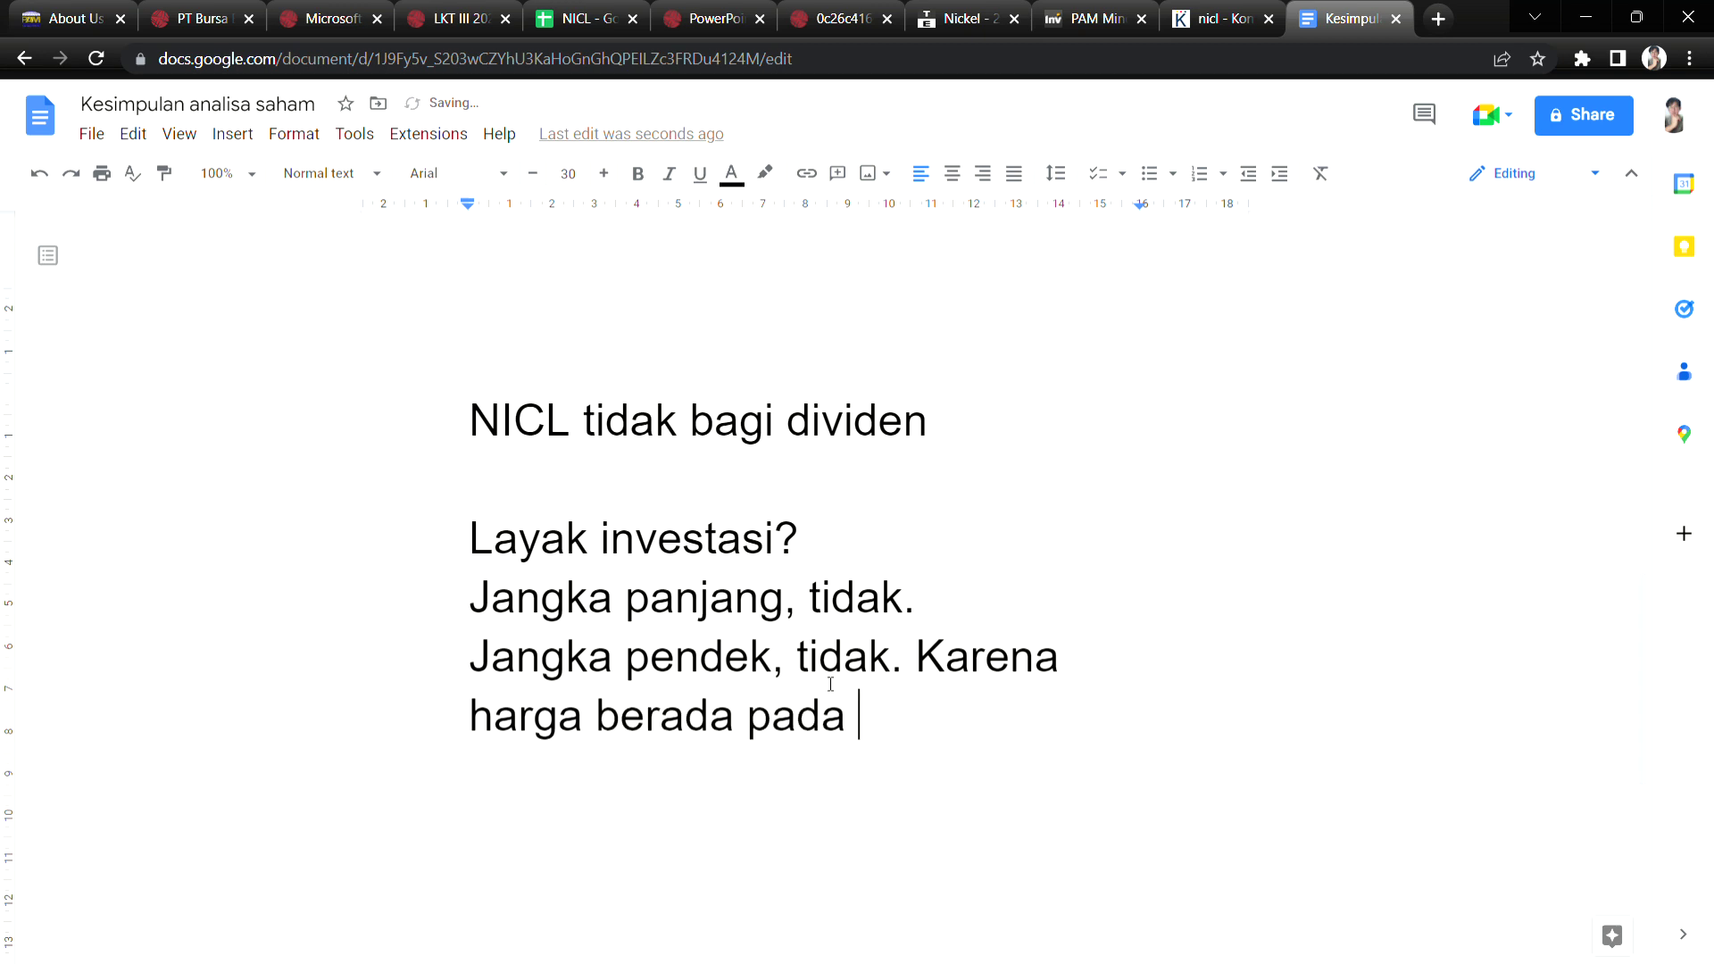
type("valuasi mahal.")
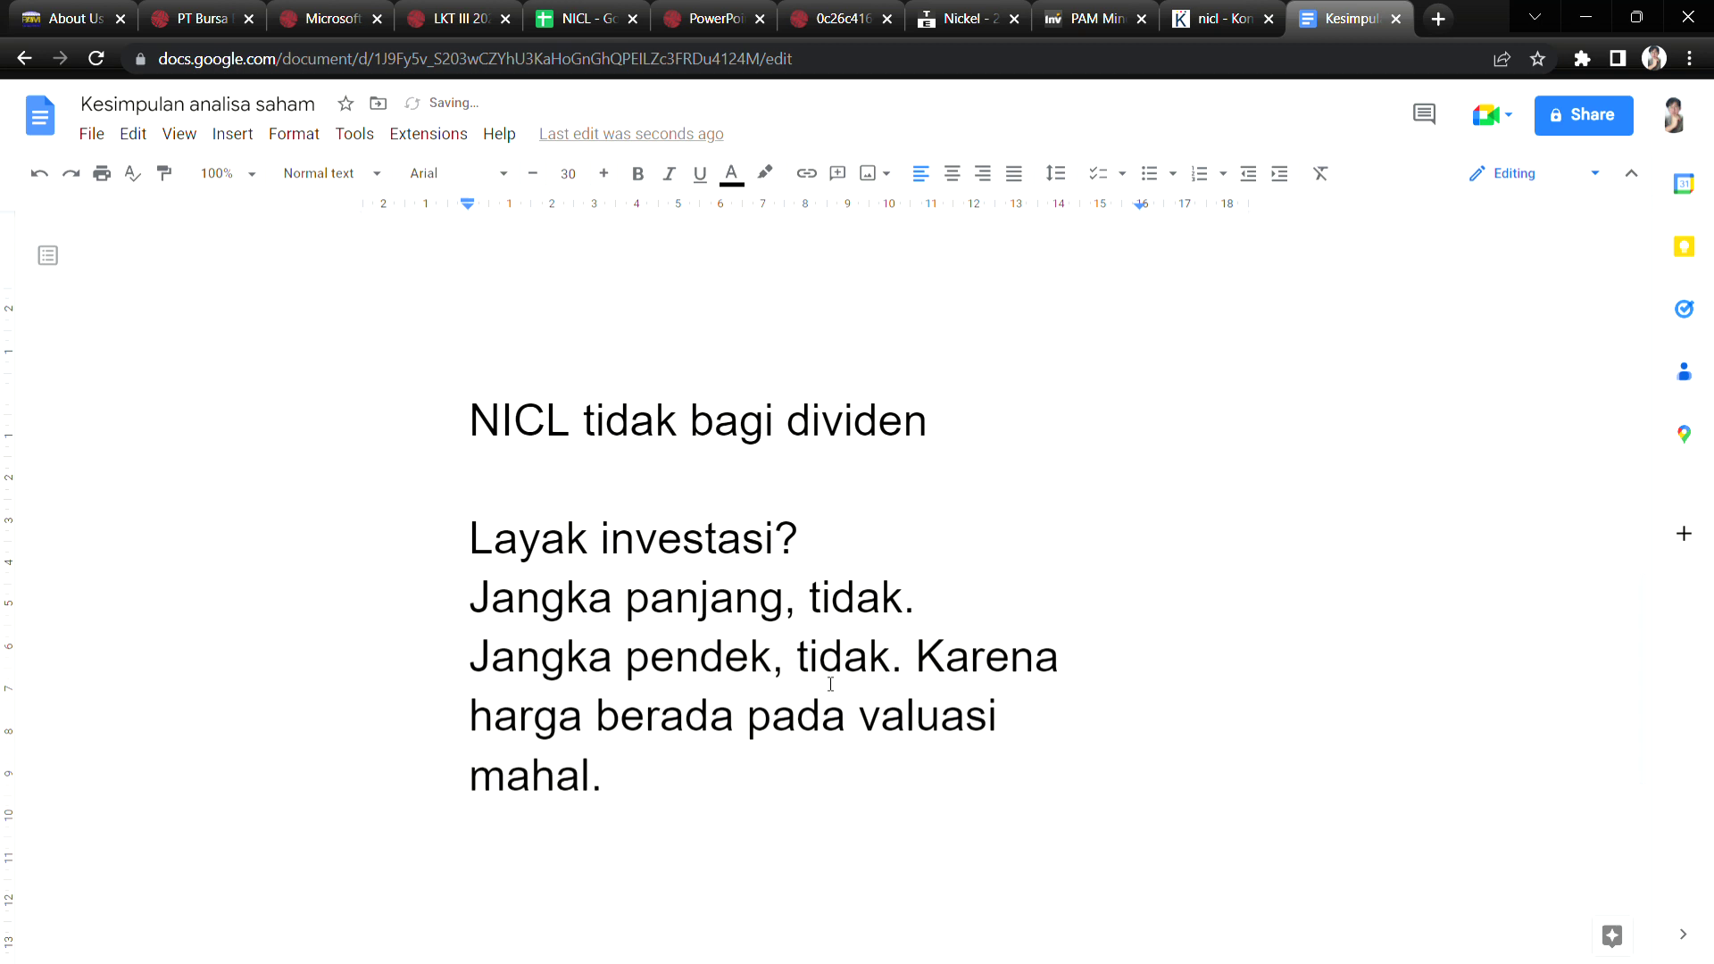
Add the reason "Karena history nya tidak jelas, mencurigakan." after "Jangka panjang, tidak.".
left_click(965, 602)
type("ker")
key("BackSpace")
key("BackSpace")
type("arena hi")
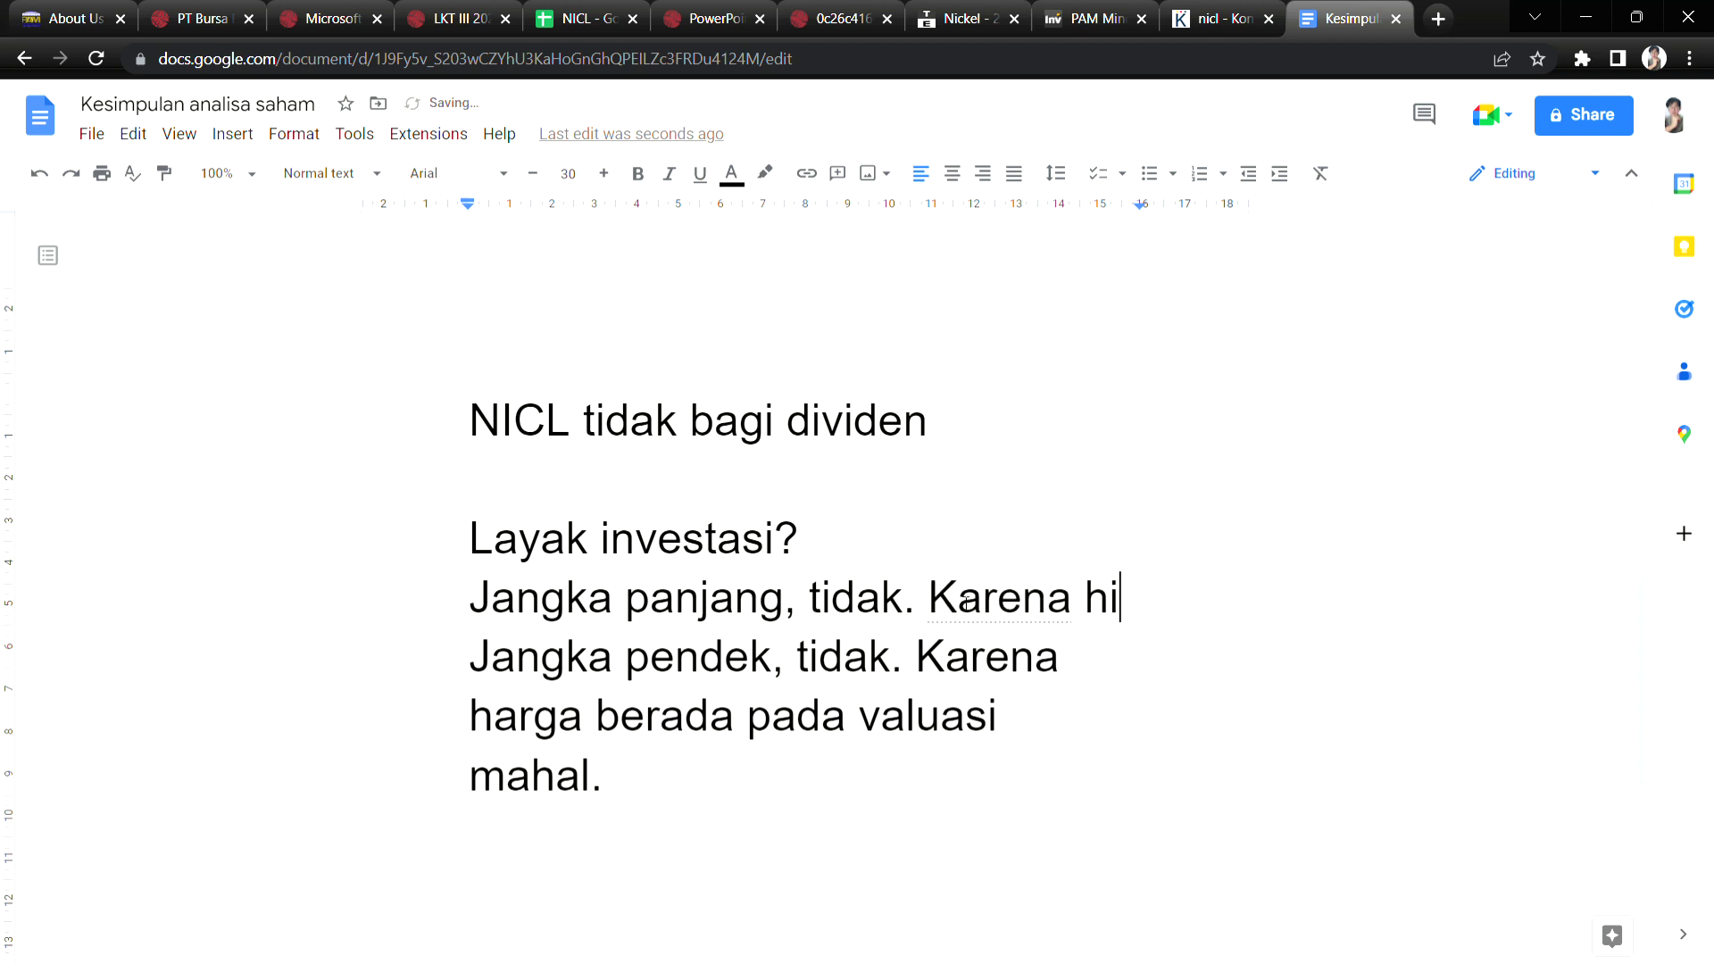
type("story nya ")
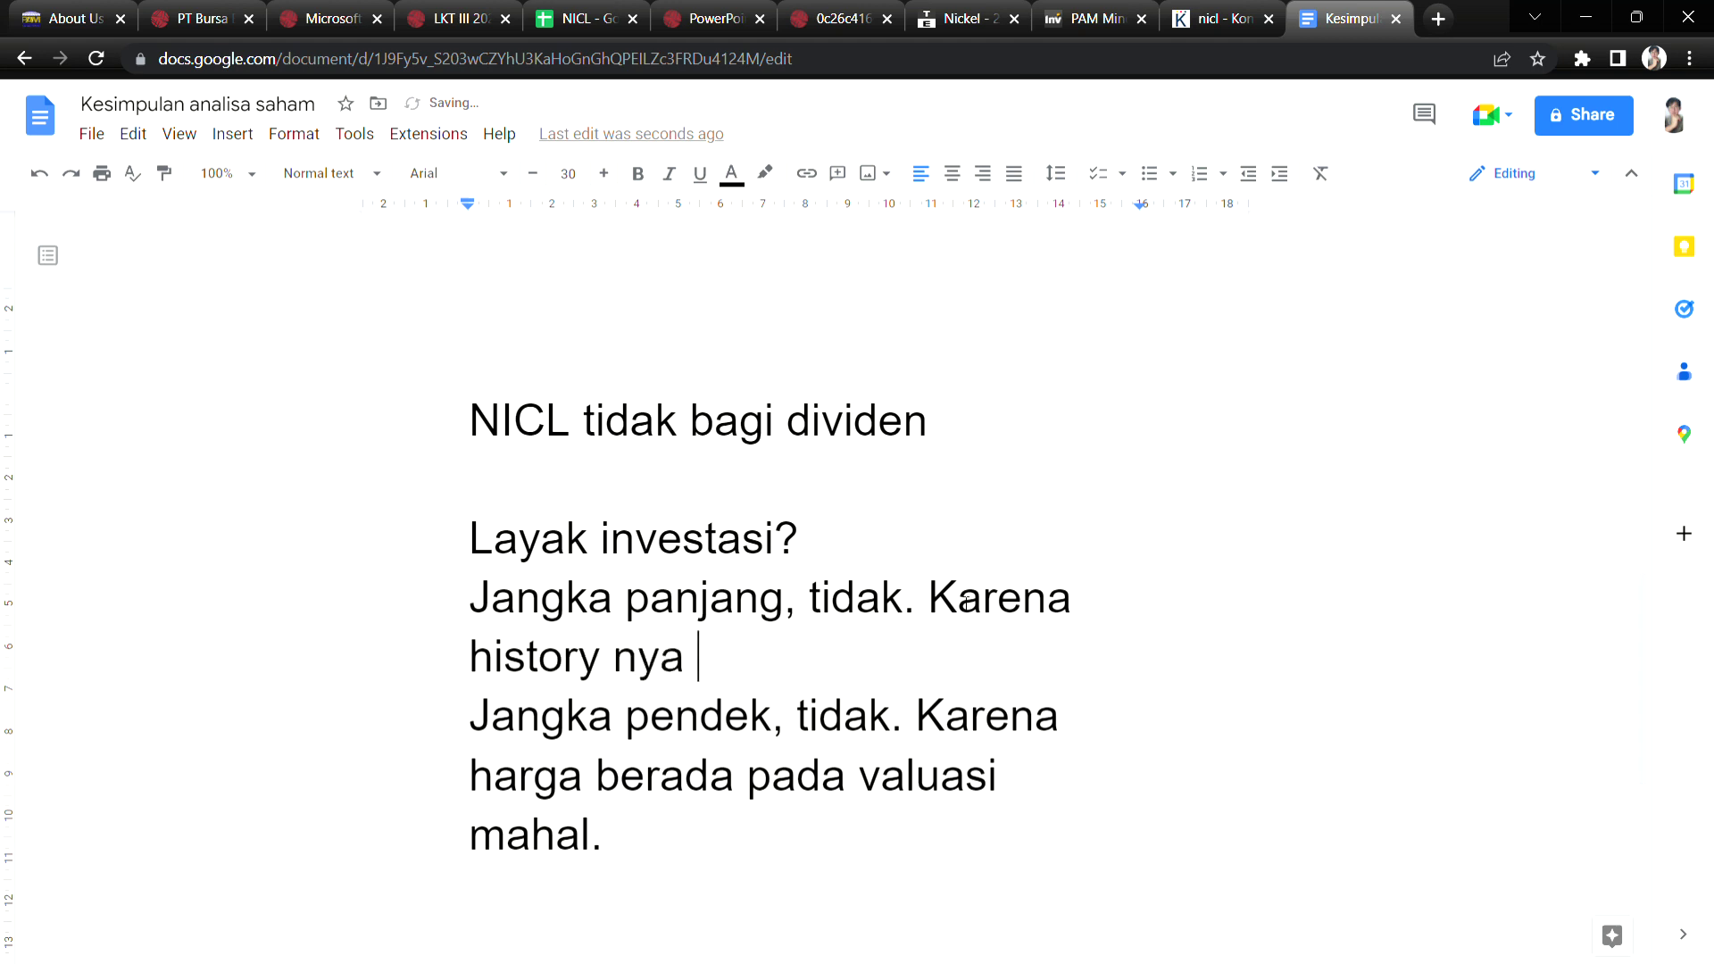
type("g")
key("BackSpace")
type("tidak jelas.")
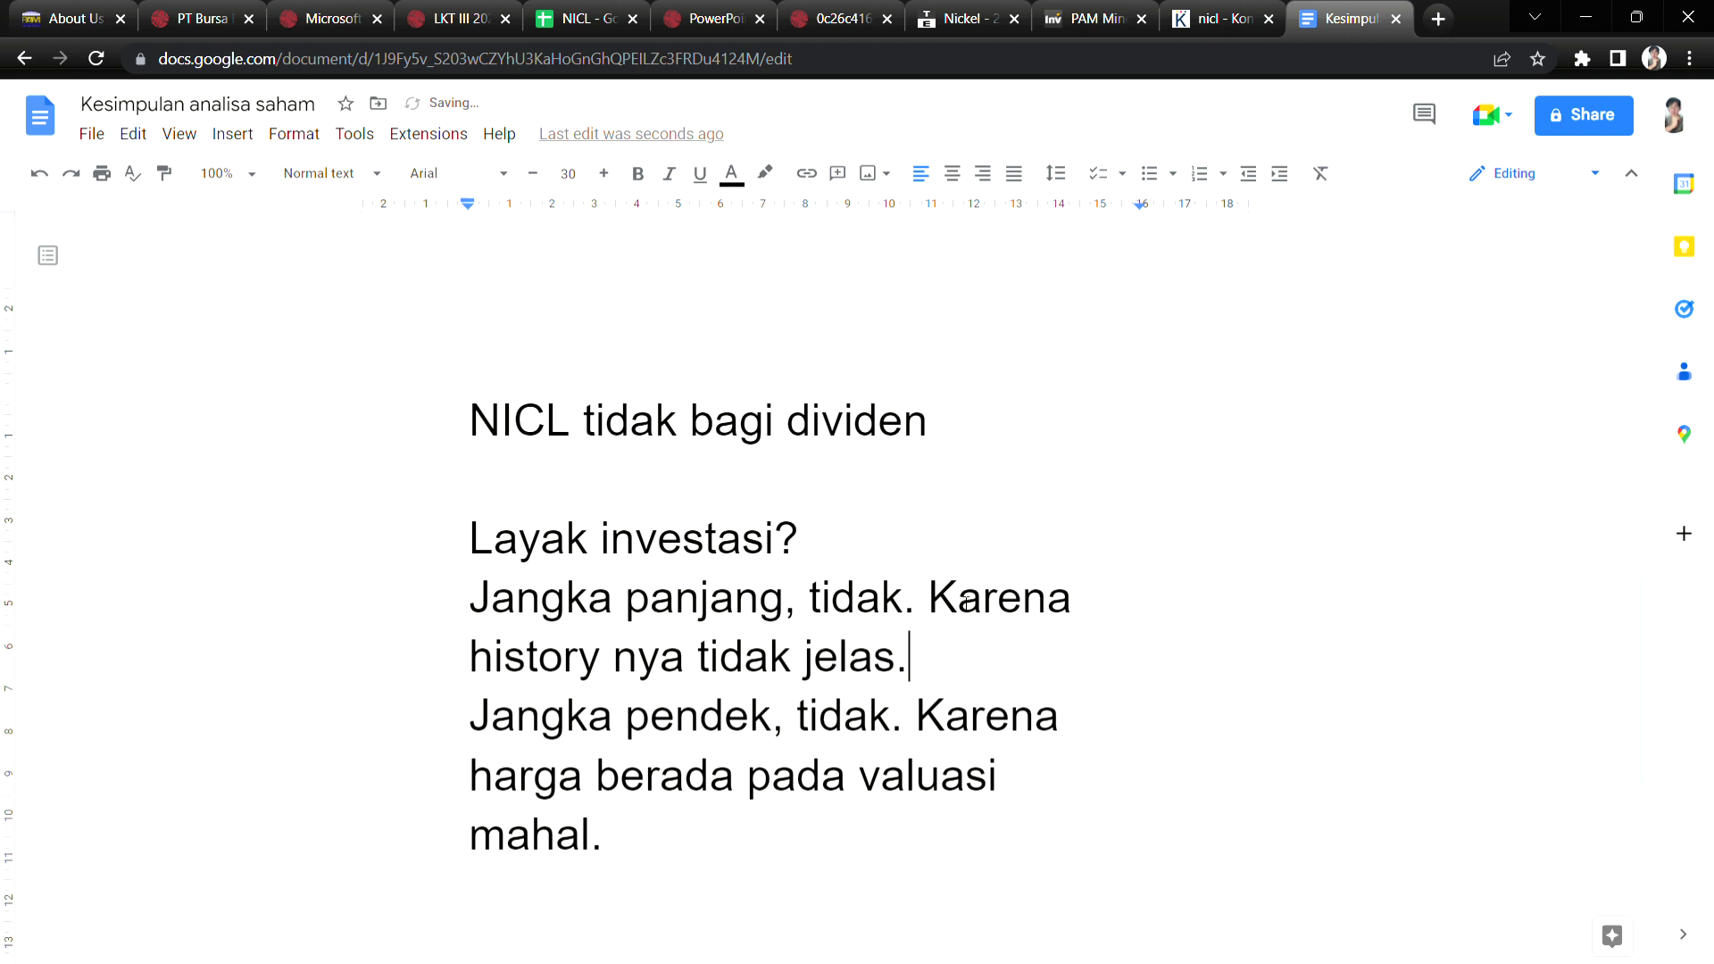
key("BackSpace")
type(", mencurigakan.")
Insert a blank line below "Layak investasi?" and another between the long-term and short-term answers.
left_click(809, 546)
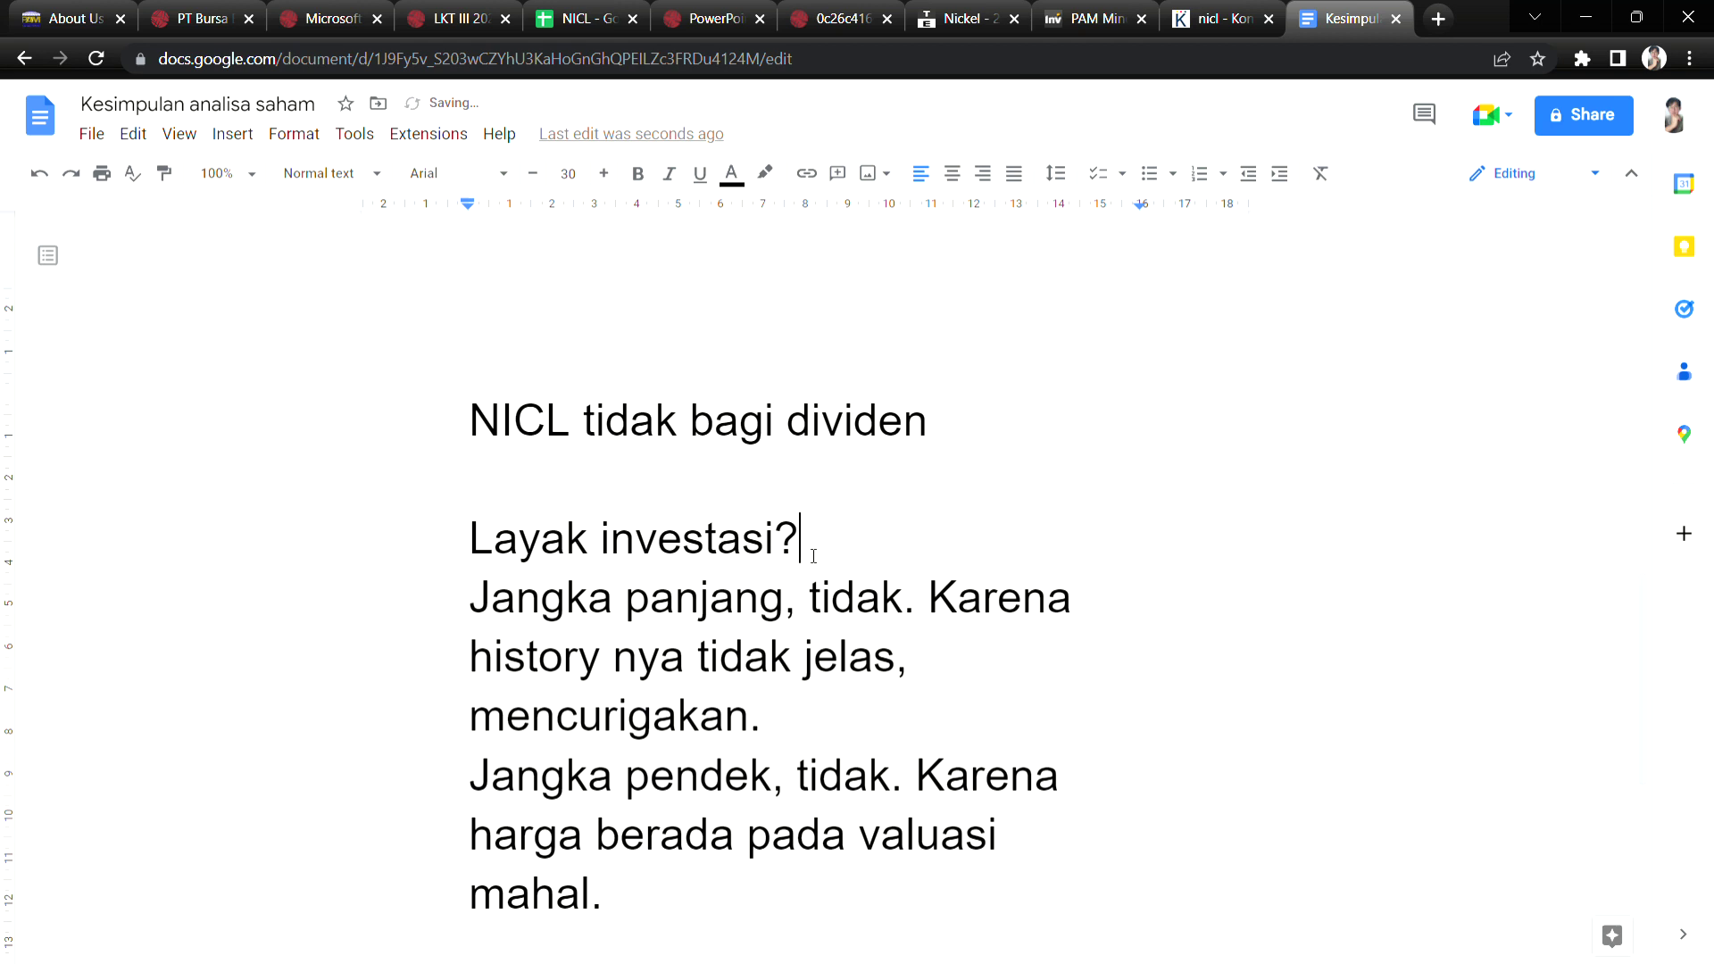
key("Return")
left_click(829, 783)
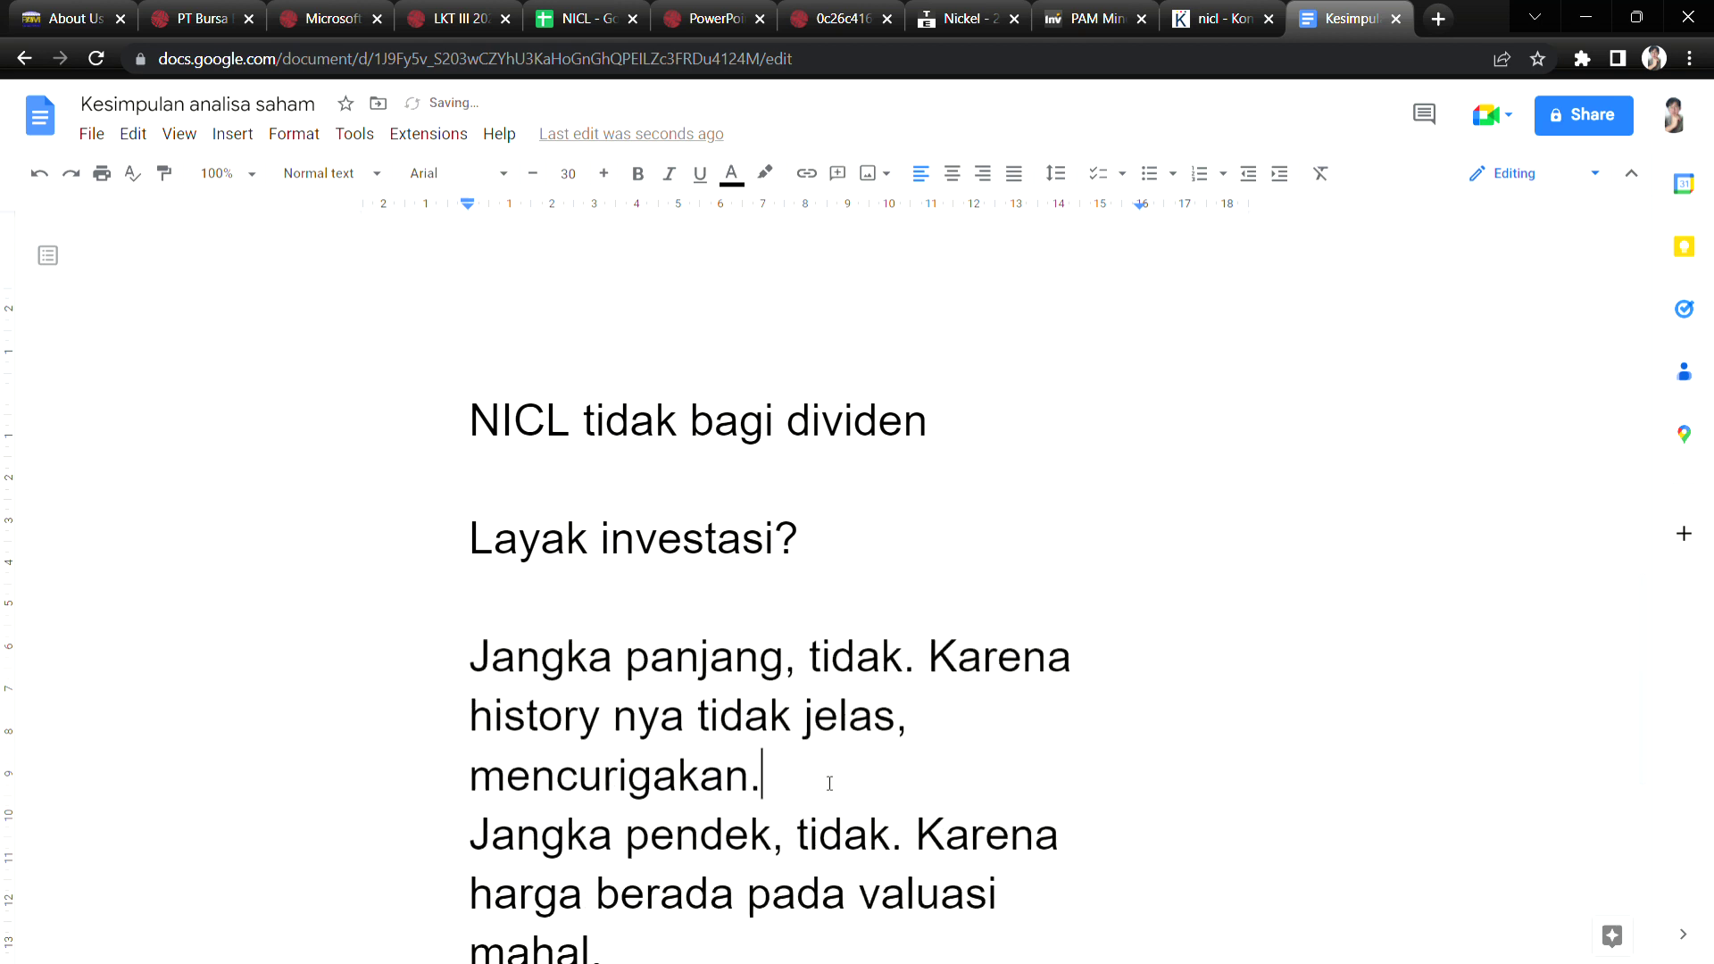
key("Return")
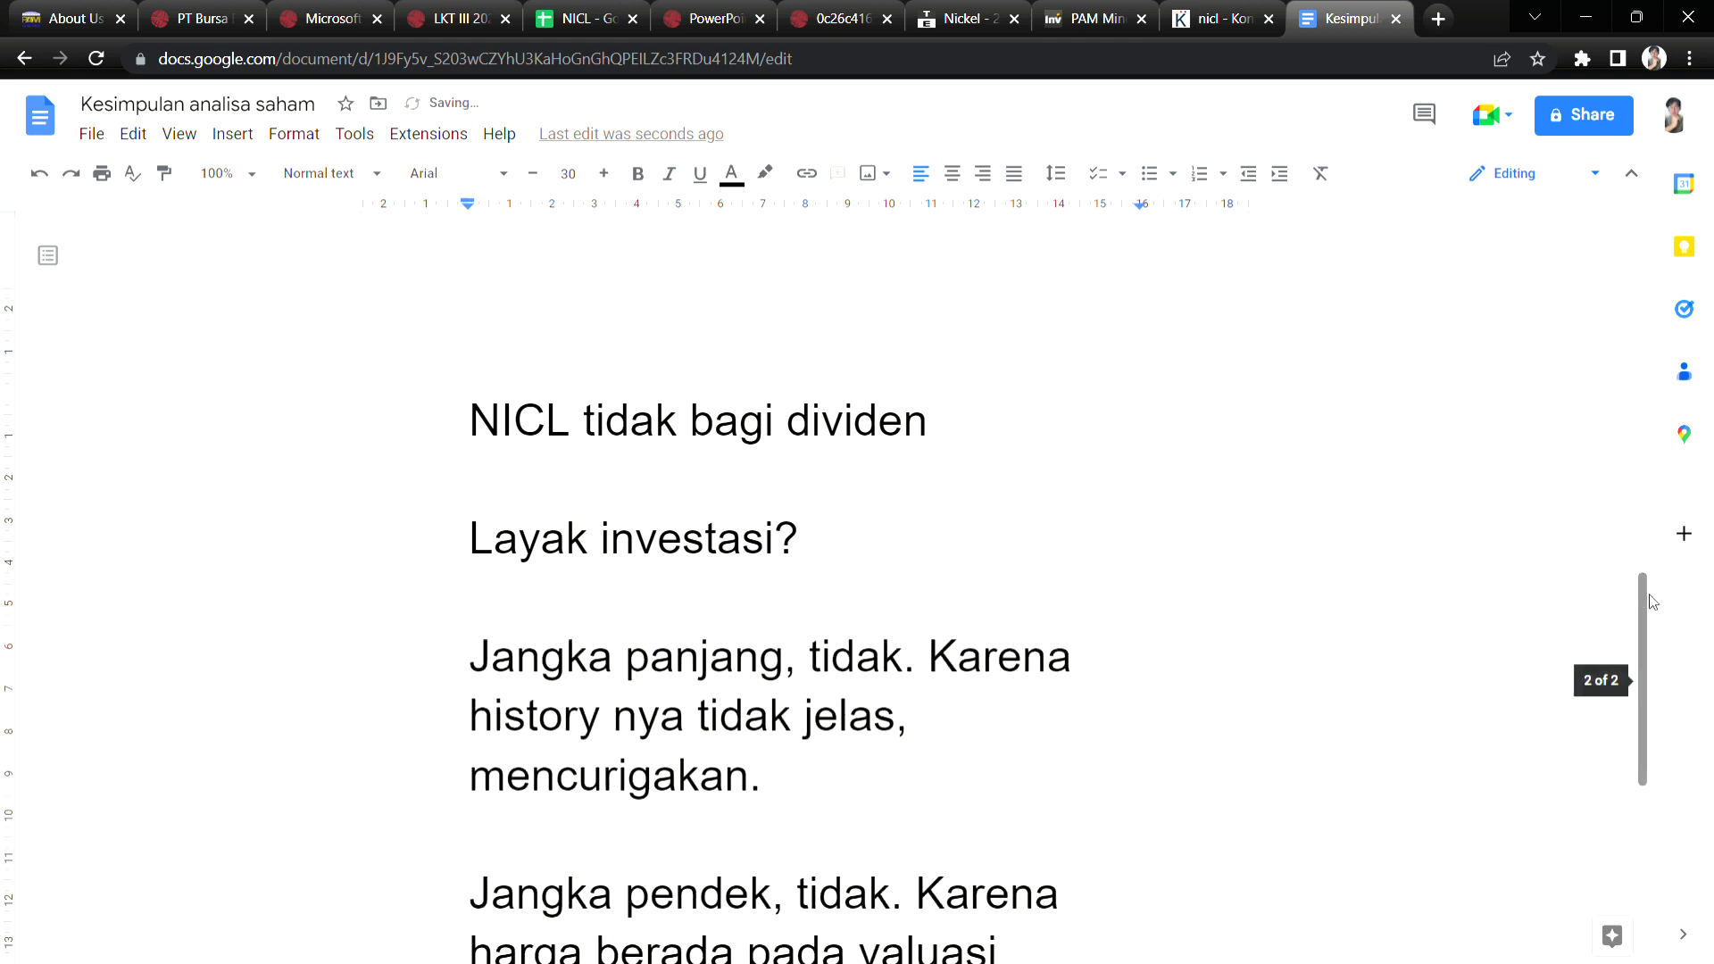
scroll(1656, 656, "down", 2)
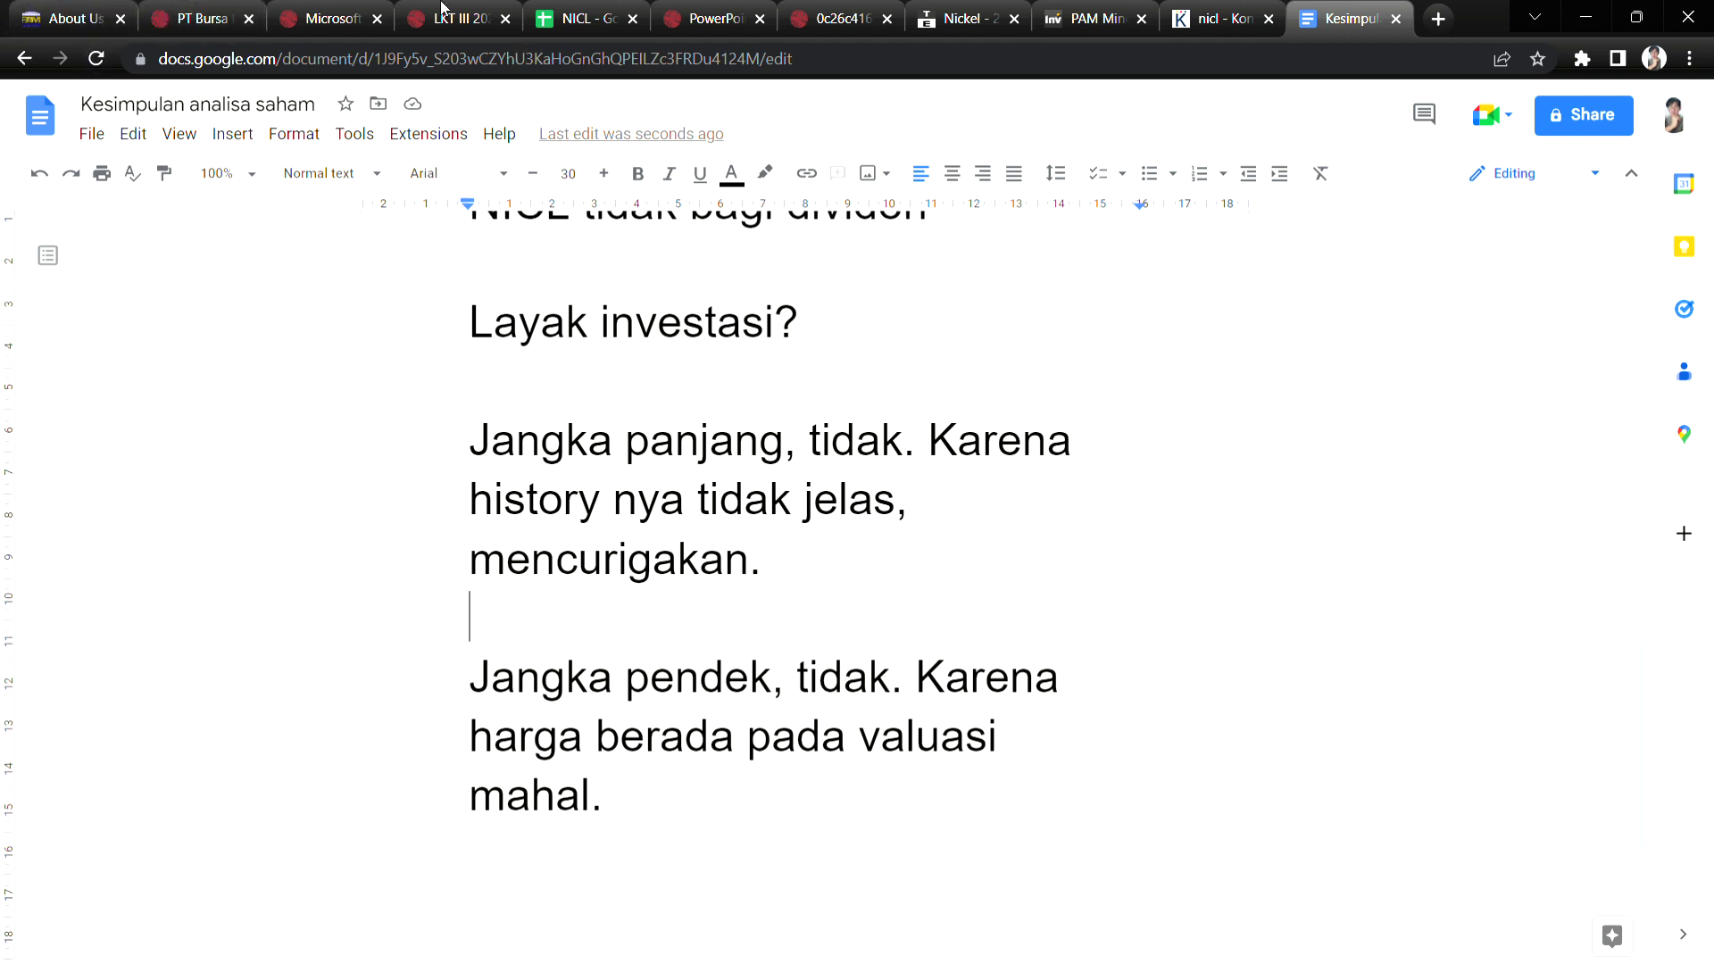
Re-read the long-term answer in the document and check it against the yearly figures in the NICL spreadsheet.
left_click_drag(571, 439, 843, 461)
left_click_drag(525, 500, 682, 500)
left_click(574, 563)
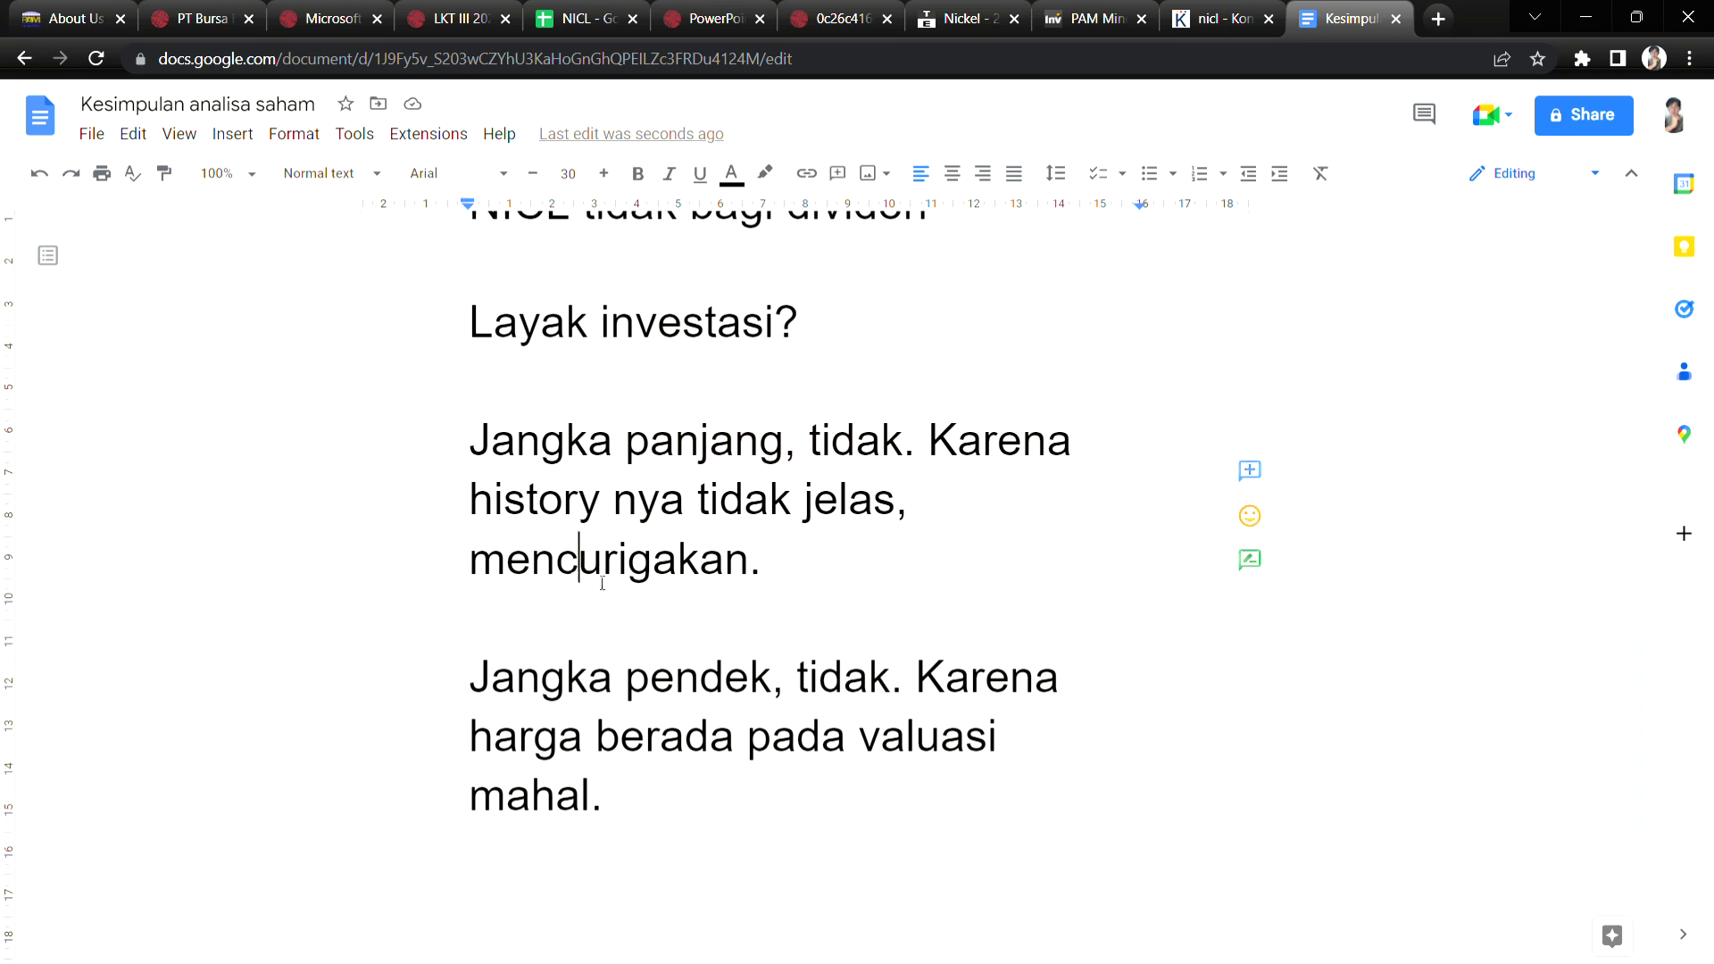
left_click(575, 18)
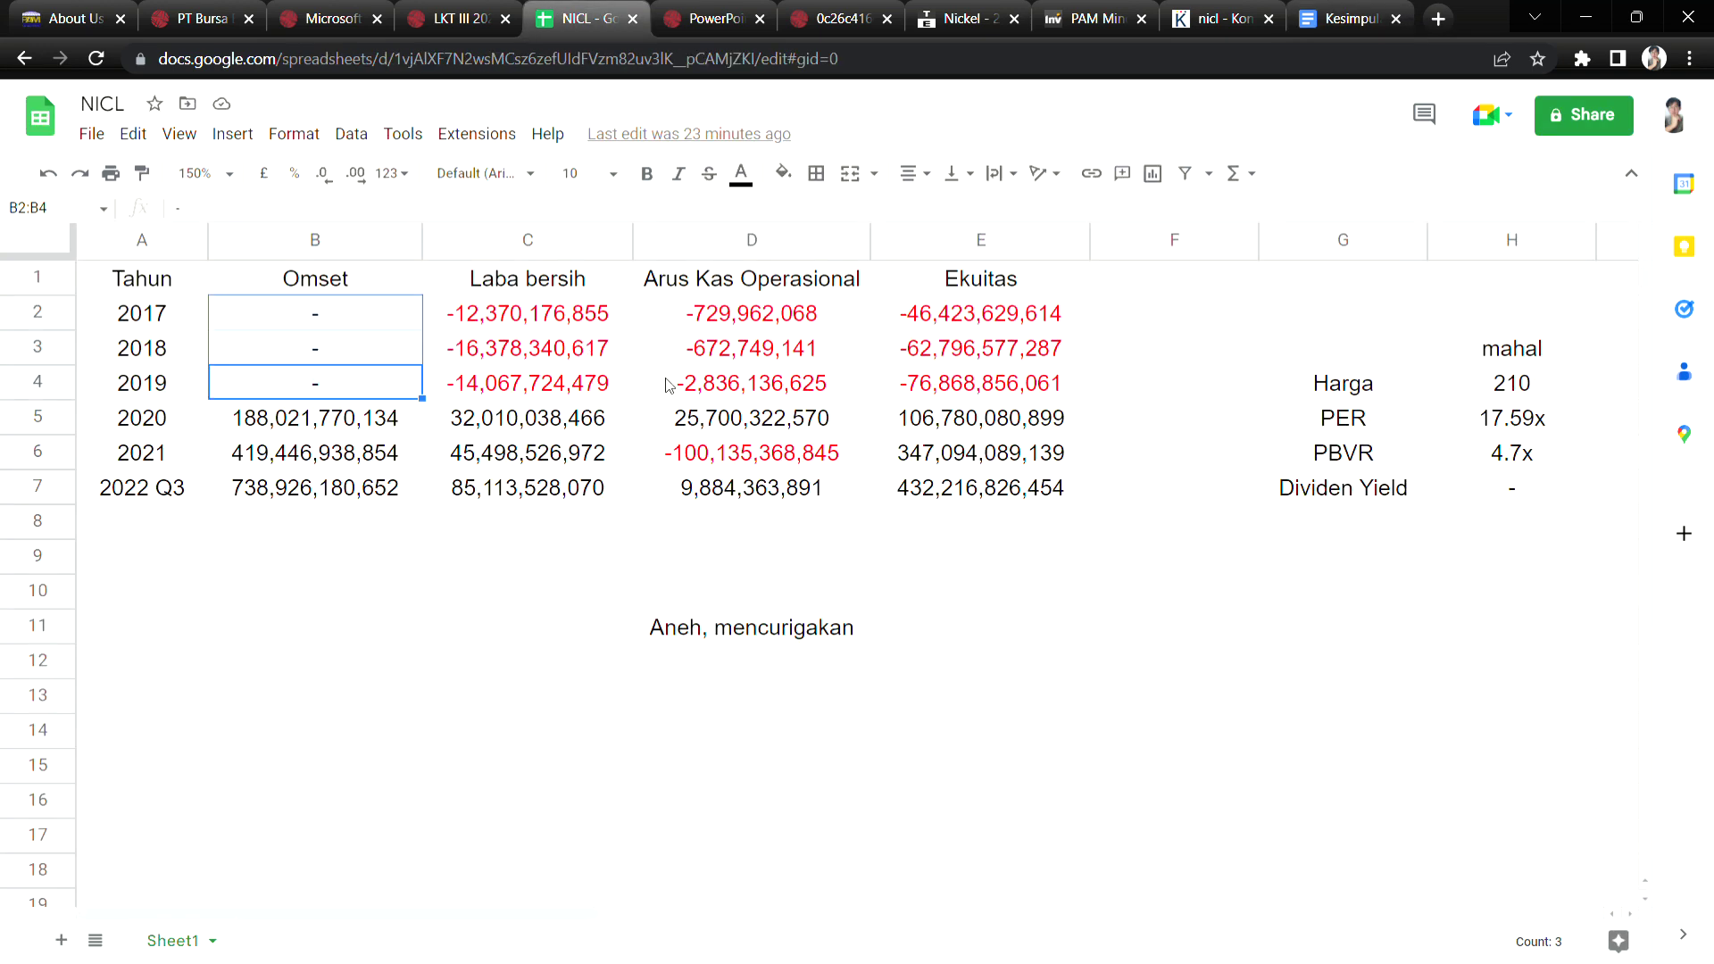
Re-read the short-term answer, check it against the PER, PBVR and dividend yield in the NICL spreadsheet, and return to the document.
left_click(1338, 10)
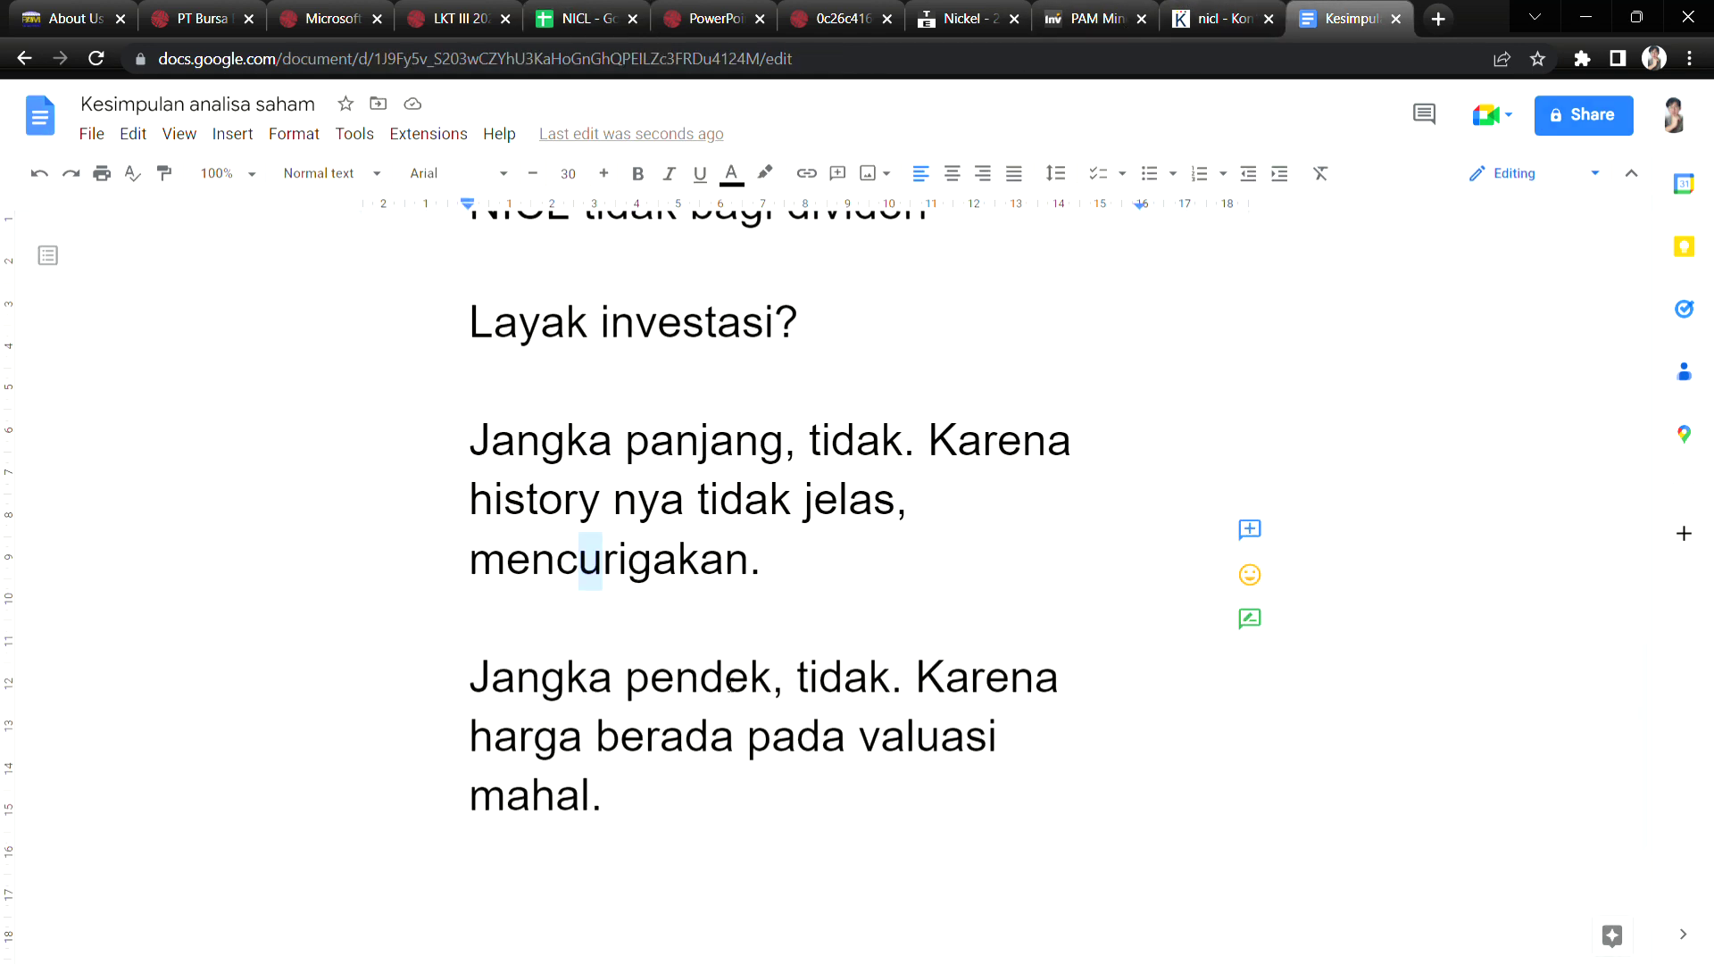
left_click_drag(701, 678, 817, 678)
left_click_drag(711, 752, 742, 759)
left_click(542, 12)
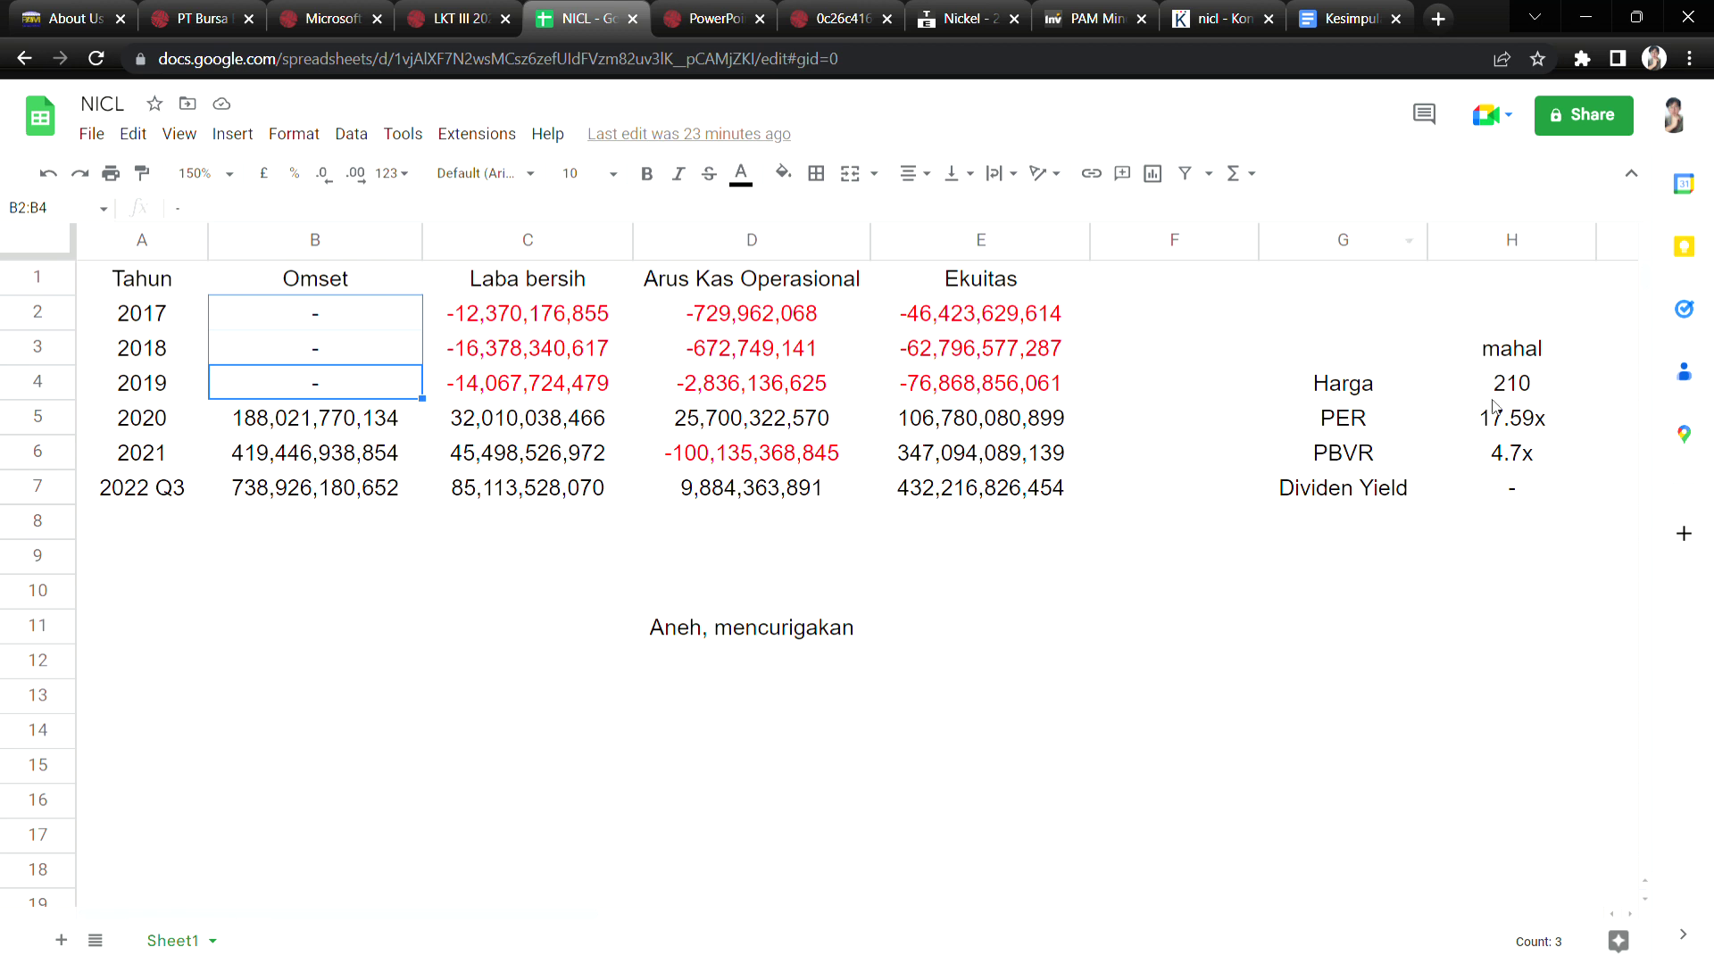
left_click(1565, 431)
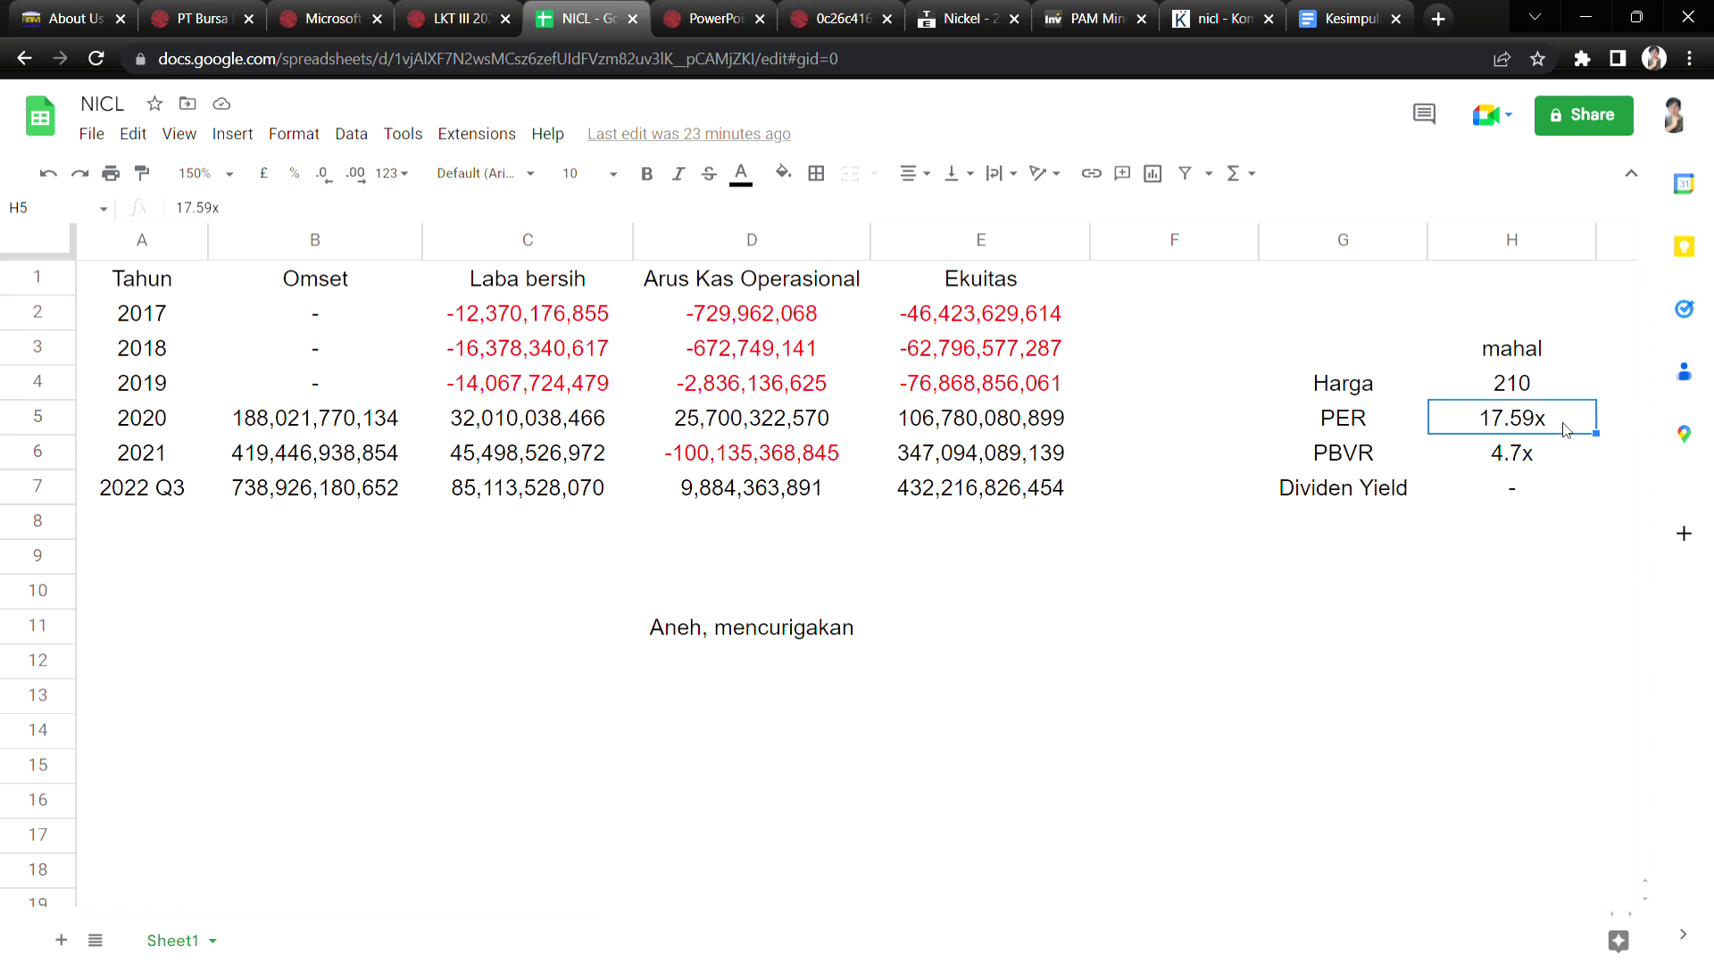
left_click(1562, 462)
left_click(1563, 361)
left_click(1548, 503)
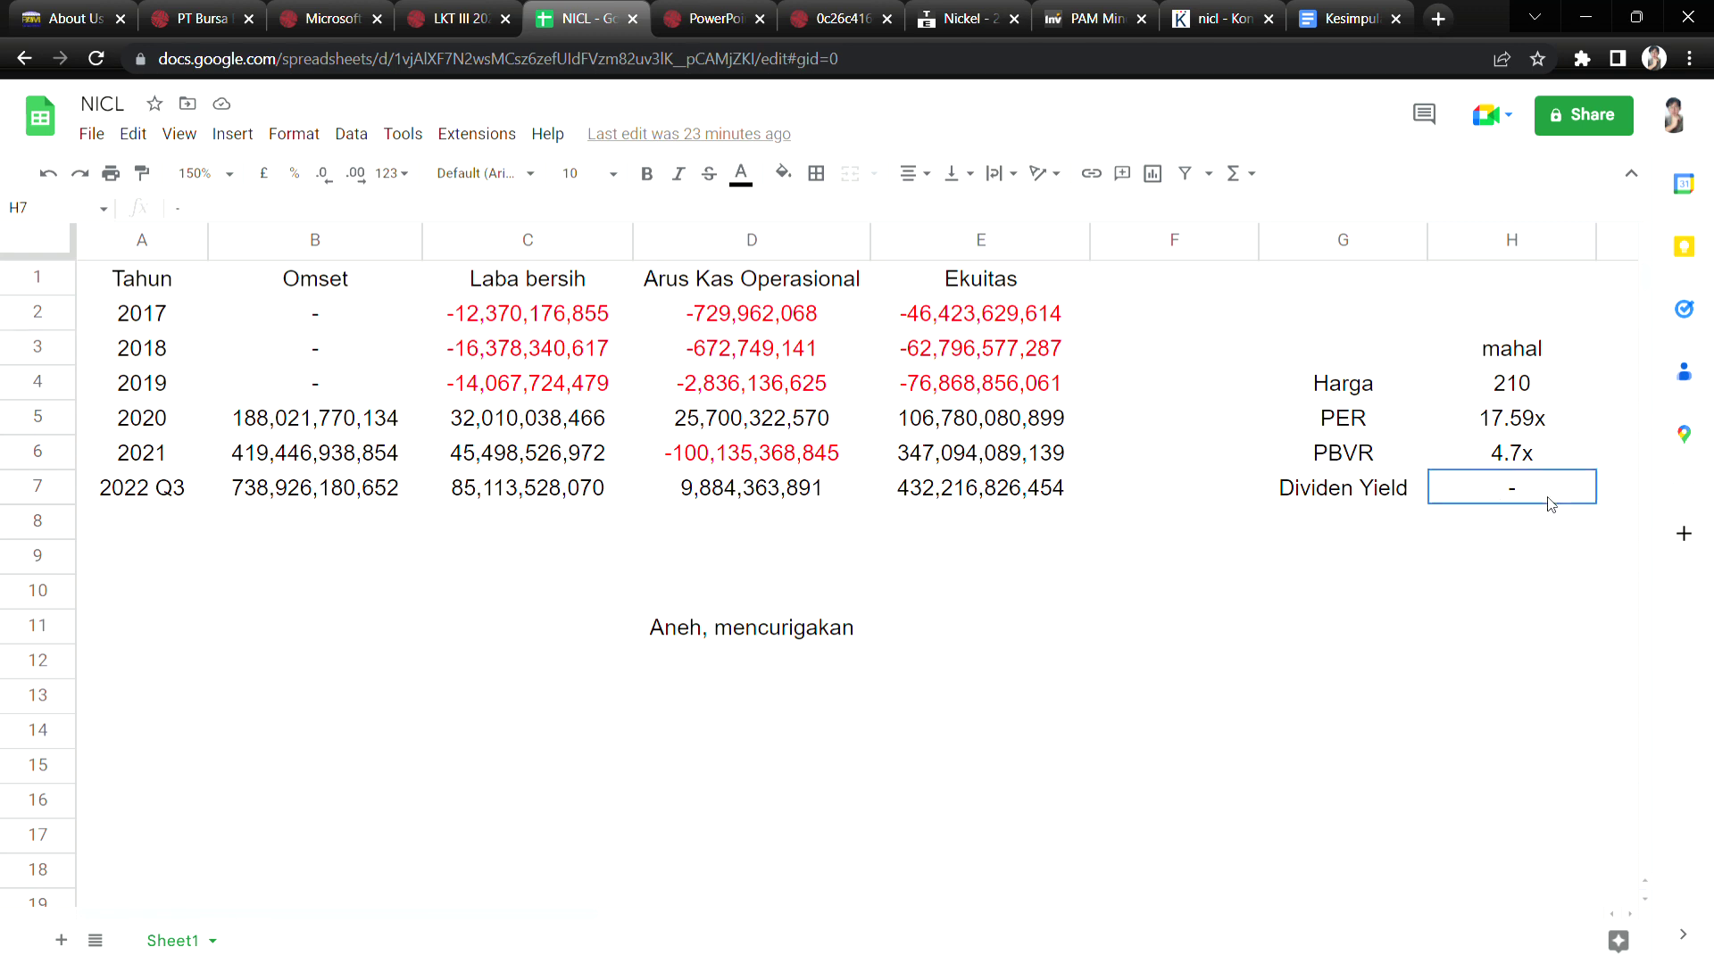
left_click(1127, 597)
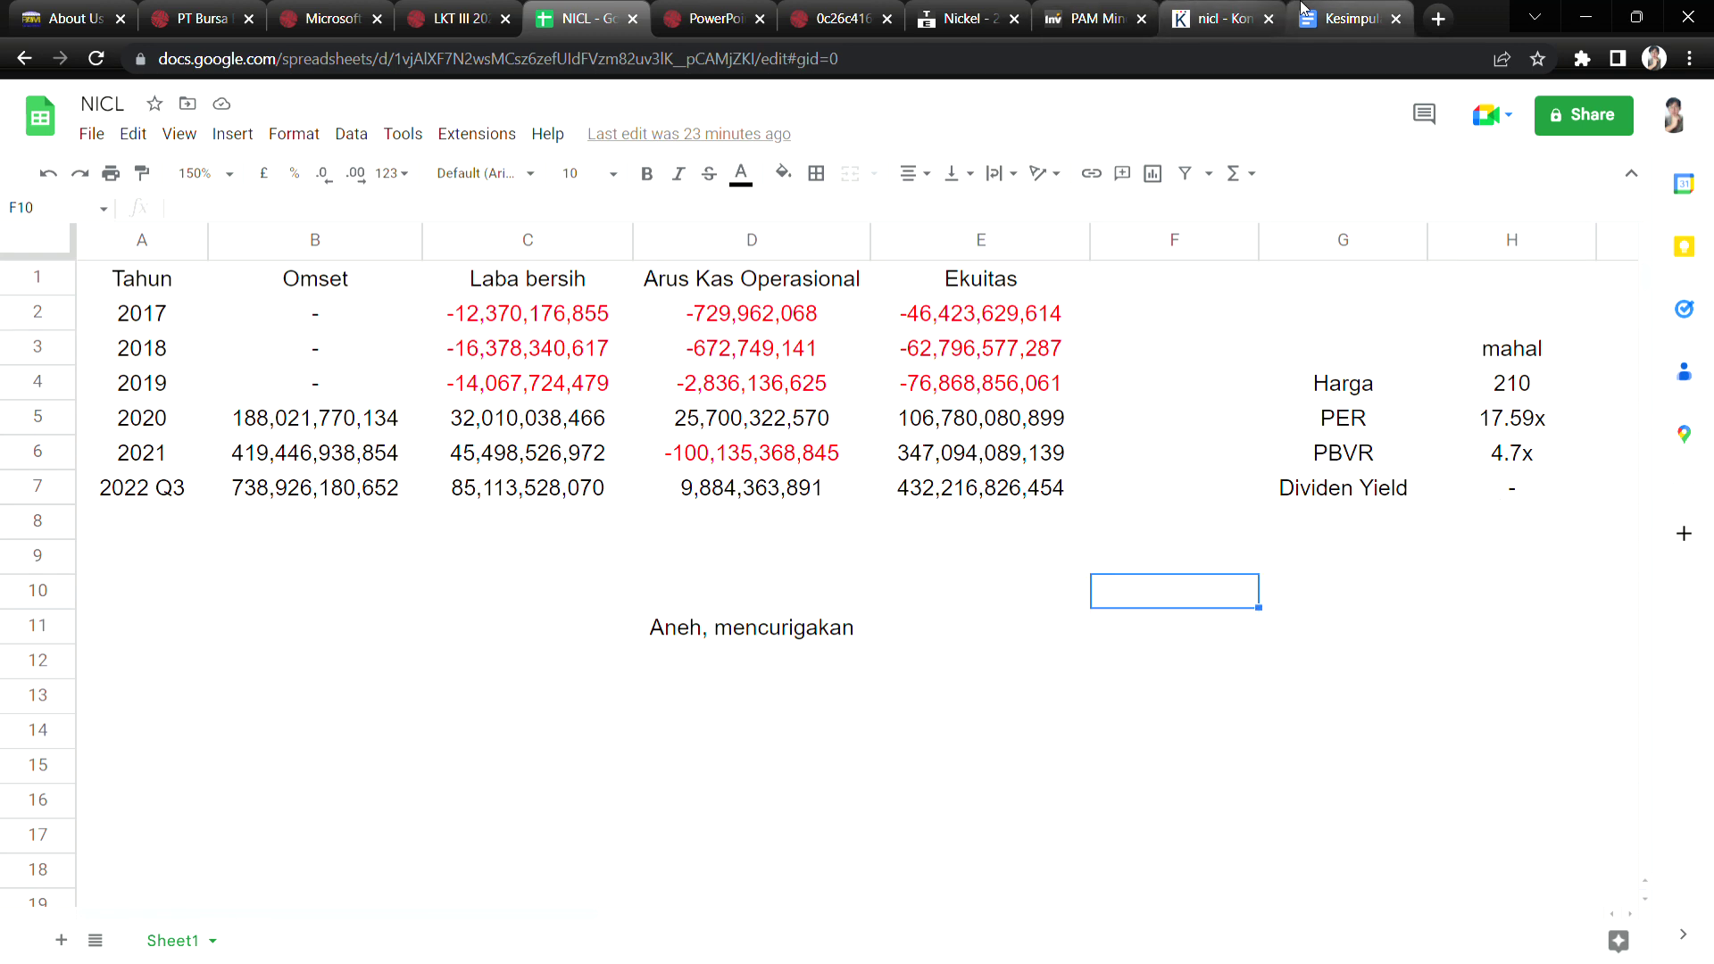
left_click(1343, 17)
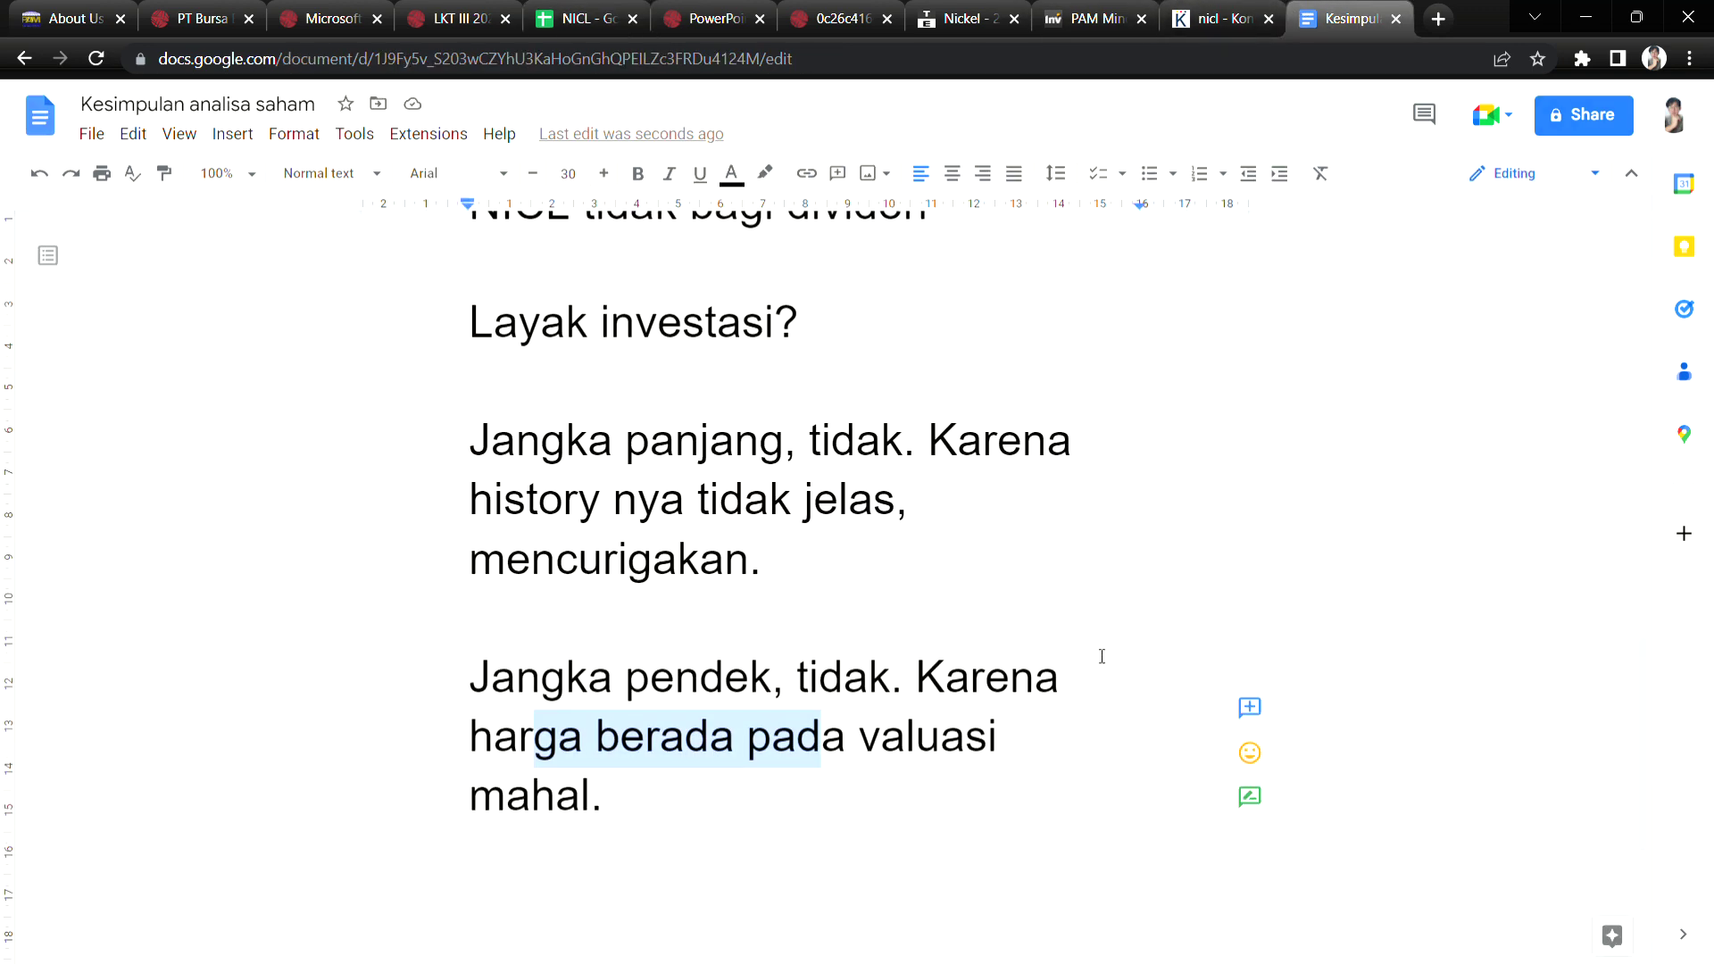
double_click(1123, 580)
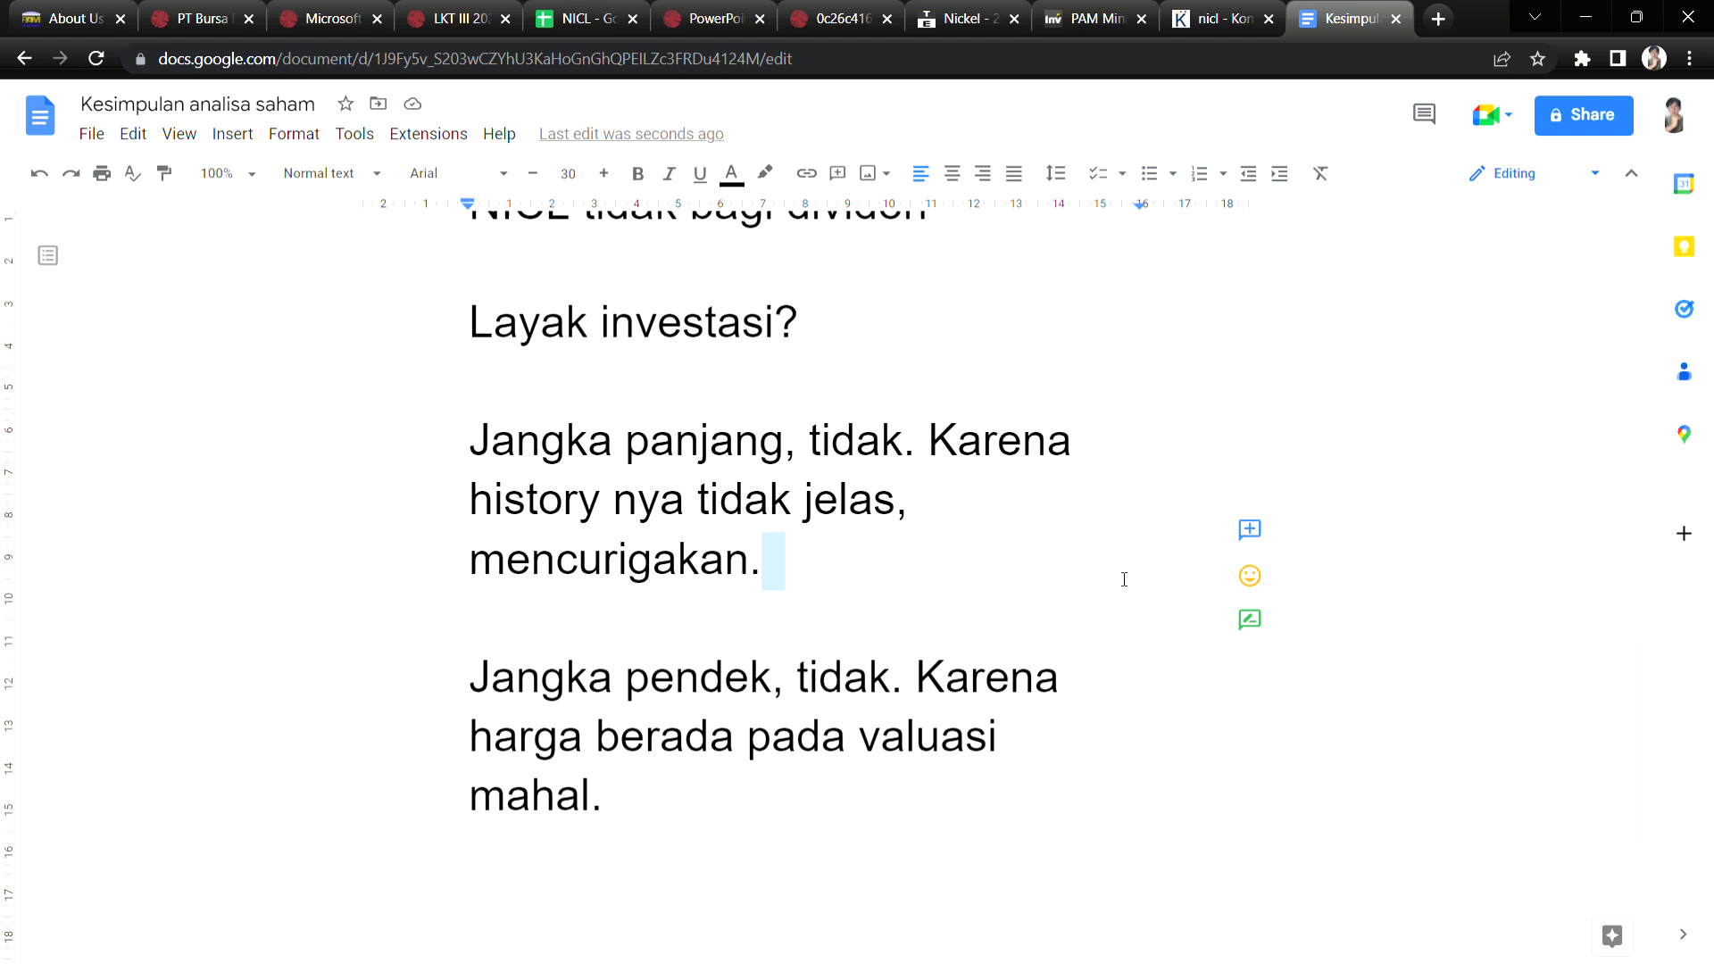